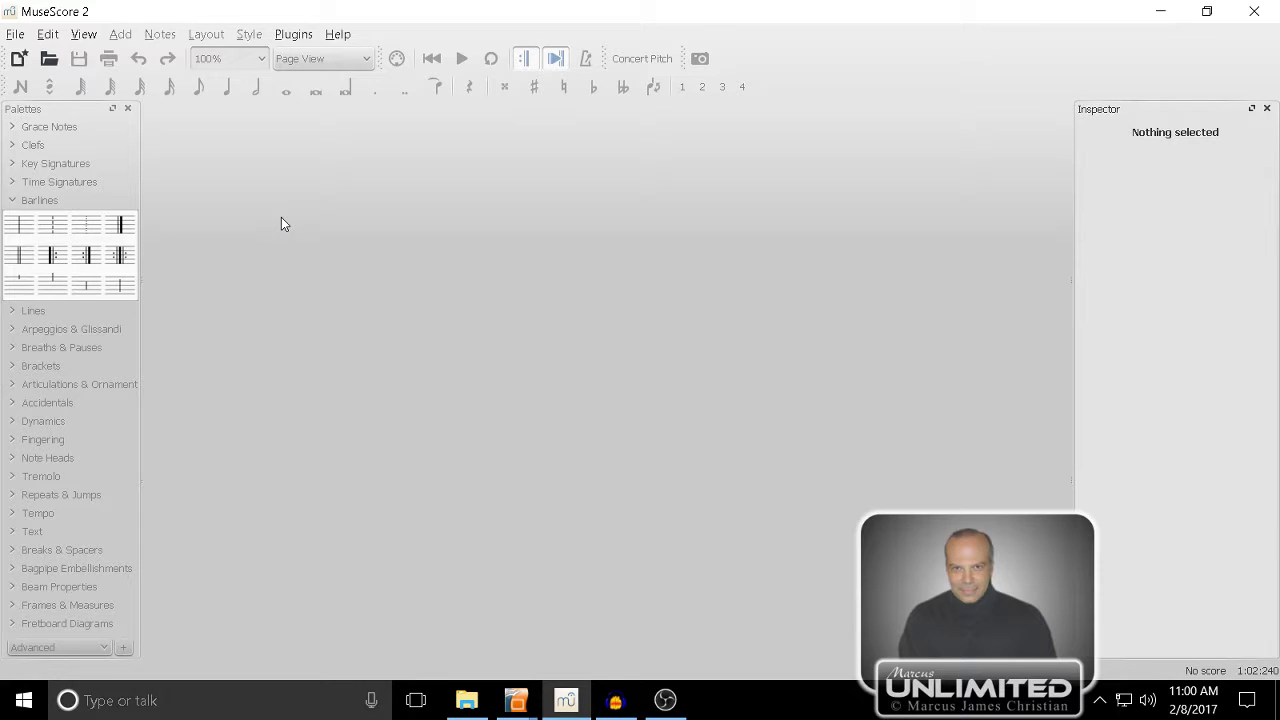
# - Create a new score titled "Audaciously Hard Beats Level 2" using the Choose Instruments template
pyautogui.click(17, 40)
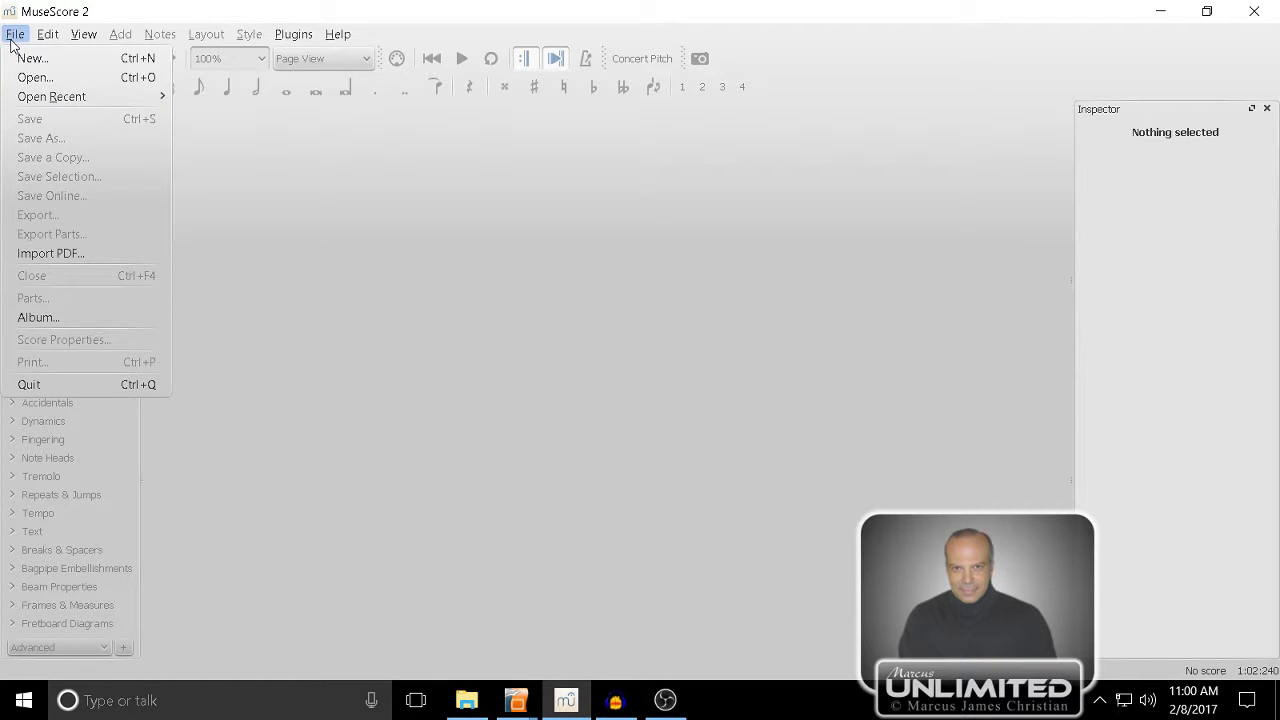
pyautogui.click(30, 58)
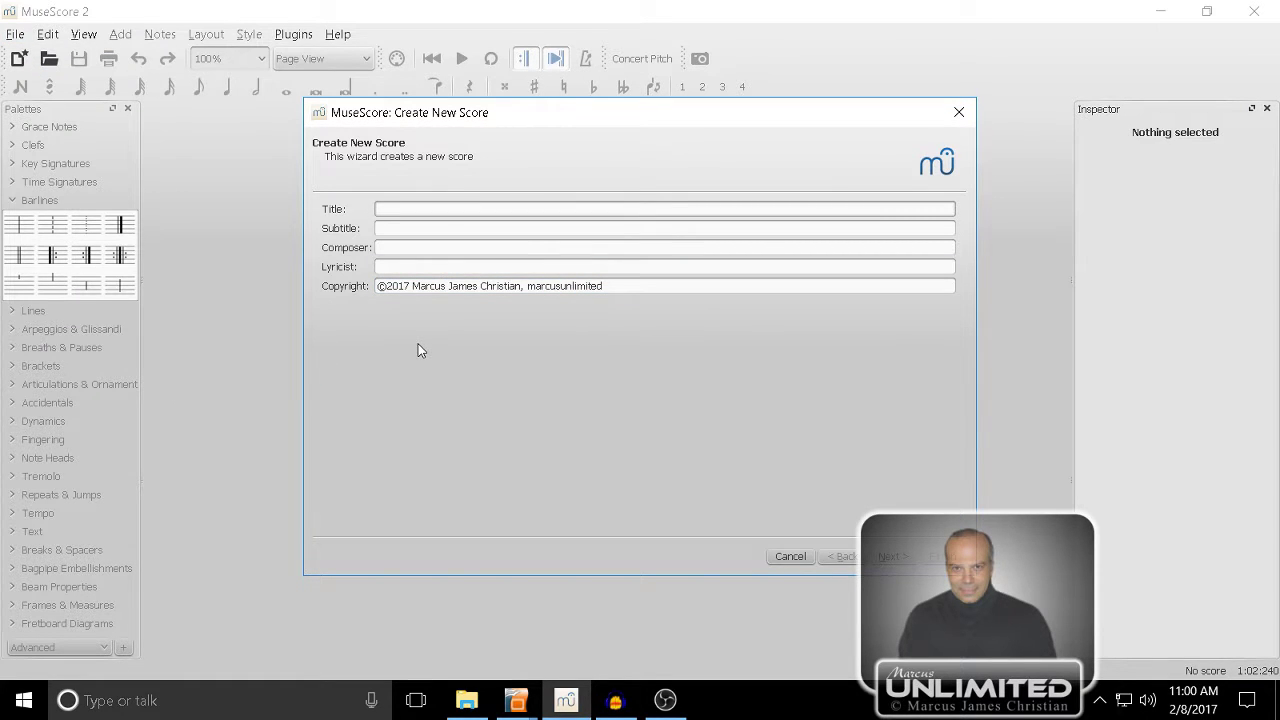
pyautogui.write('Audaciously Hard Beats')
pyautogui.write('Level 2')
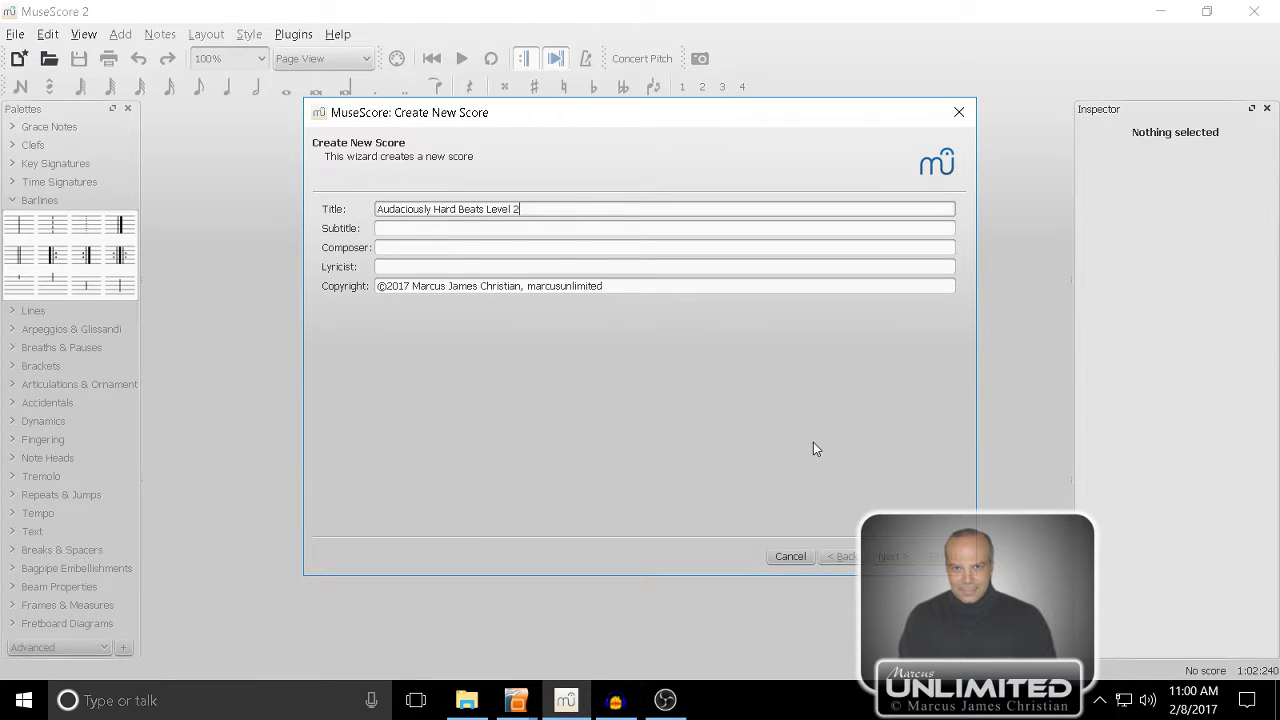
pyautogui.click(894, 557)
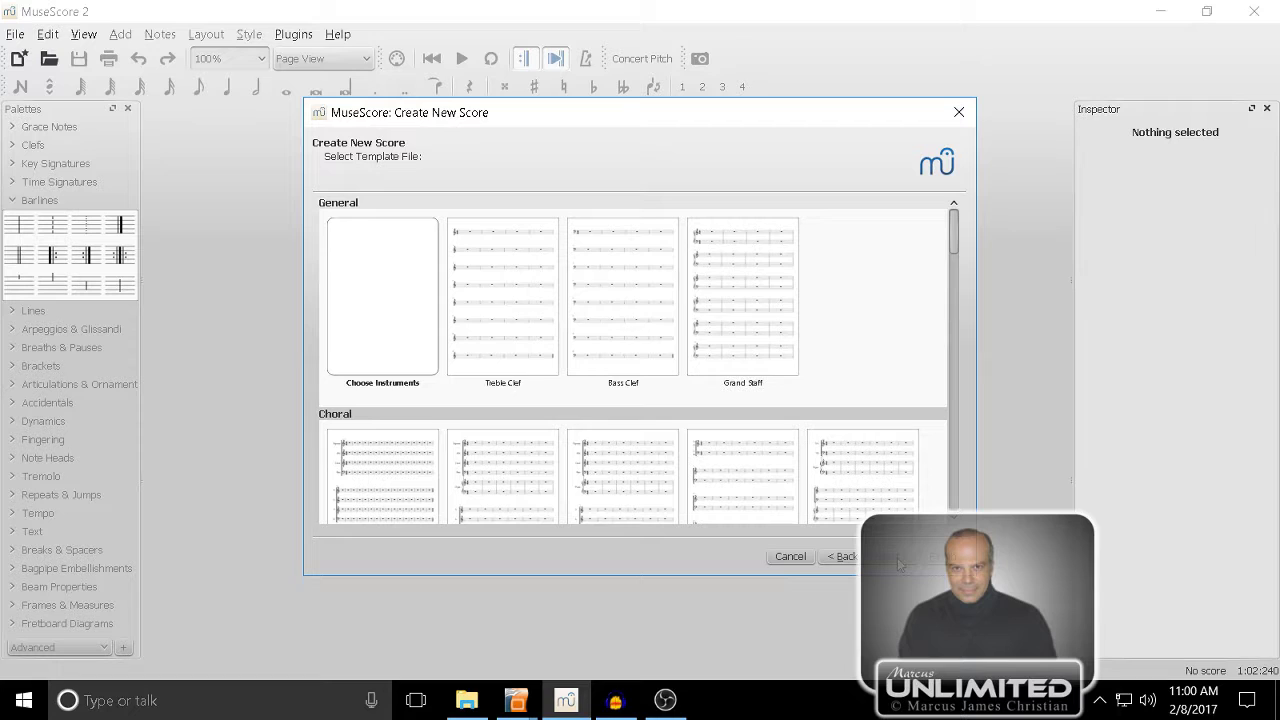
pyautogui.doubleClick(350, 337)
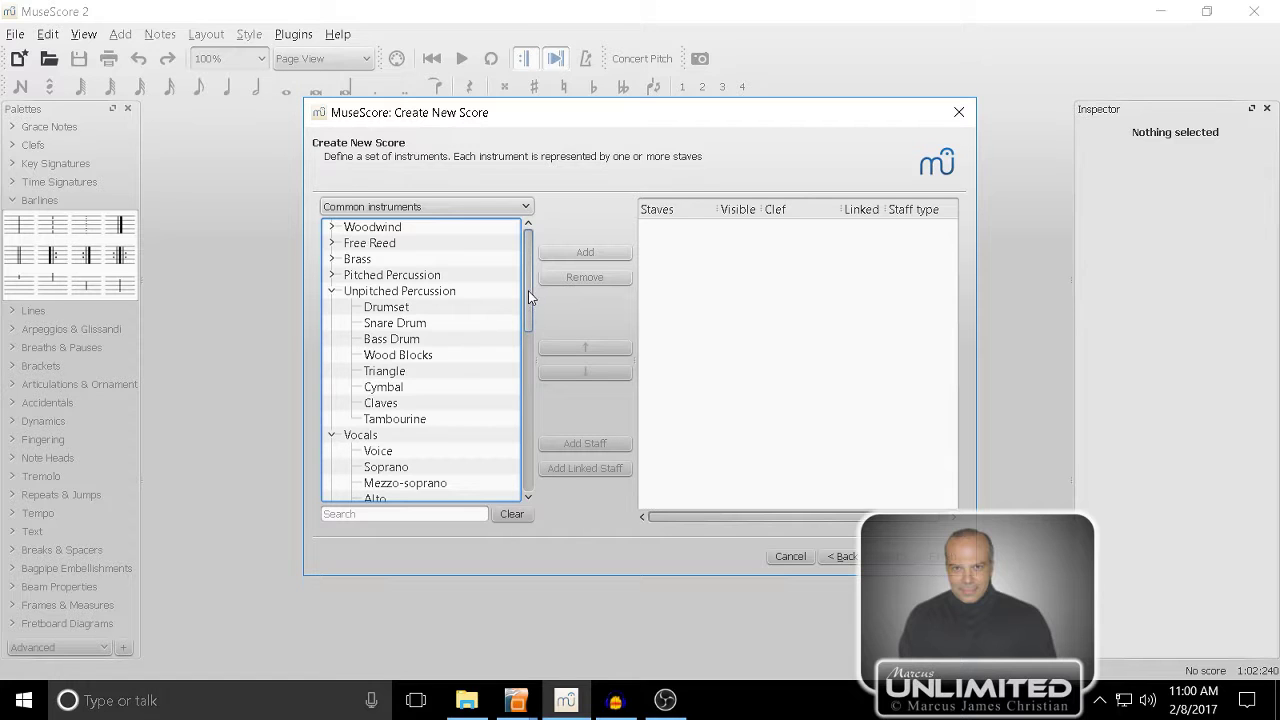
# - Add a Violin from the Strings group to the score's instruments
pyautogui.moveTo(528, 290); pyautogui.dragTo(524, 478)
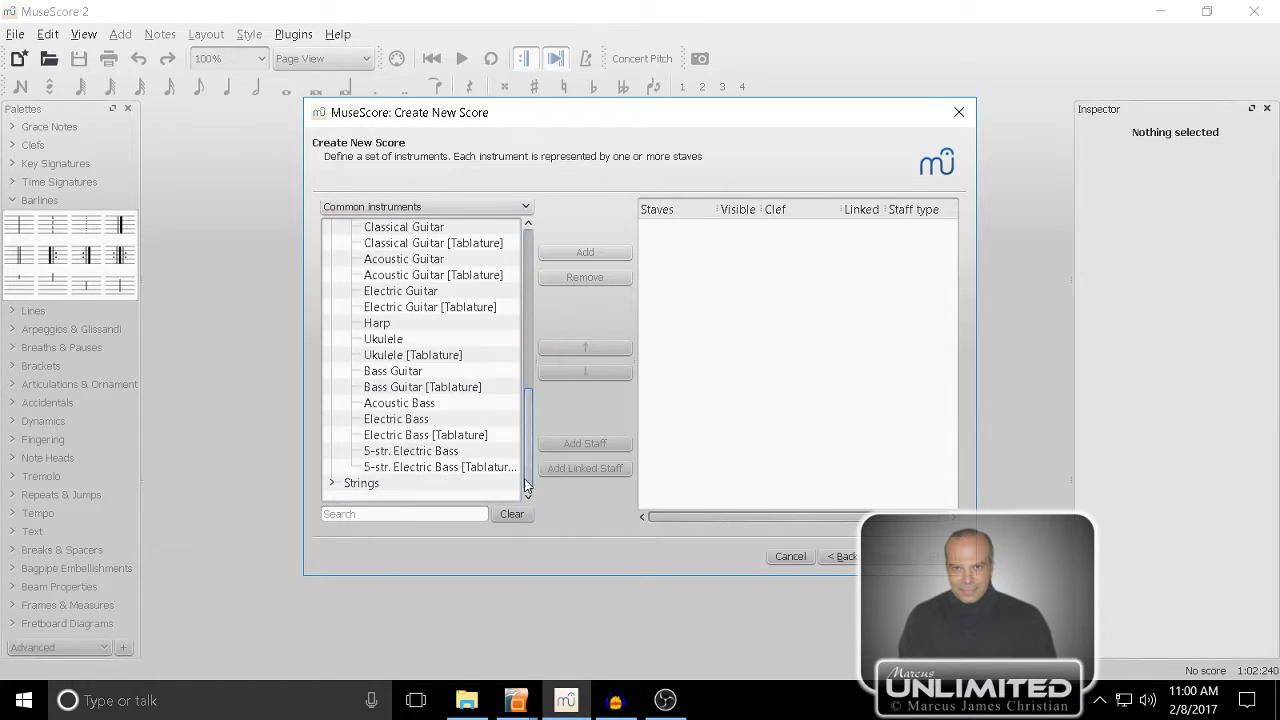
pyautogui.click(334, 483)
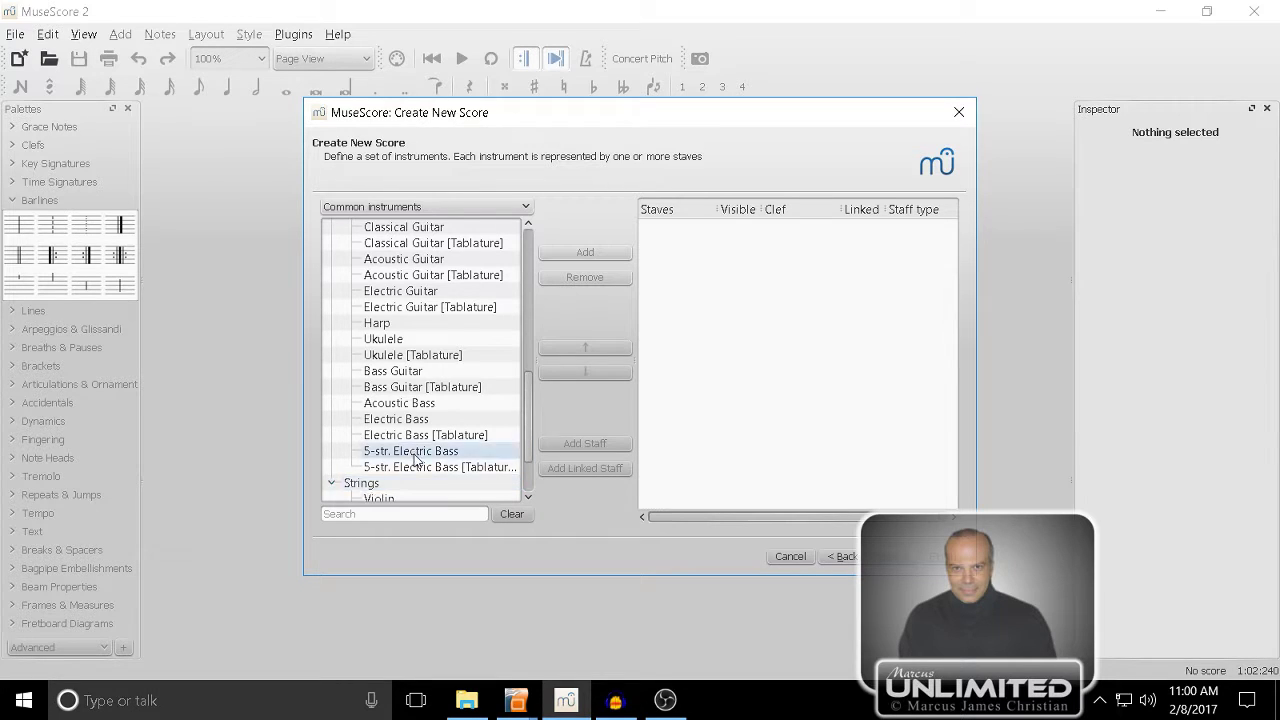
pyautogui.scroll(-2, 405, 443)
pyautogui.click(403, 421)
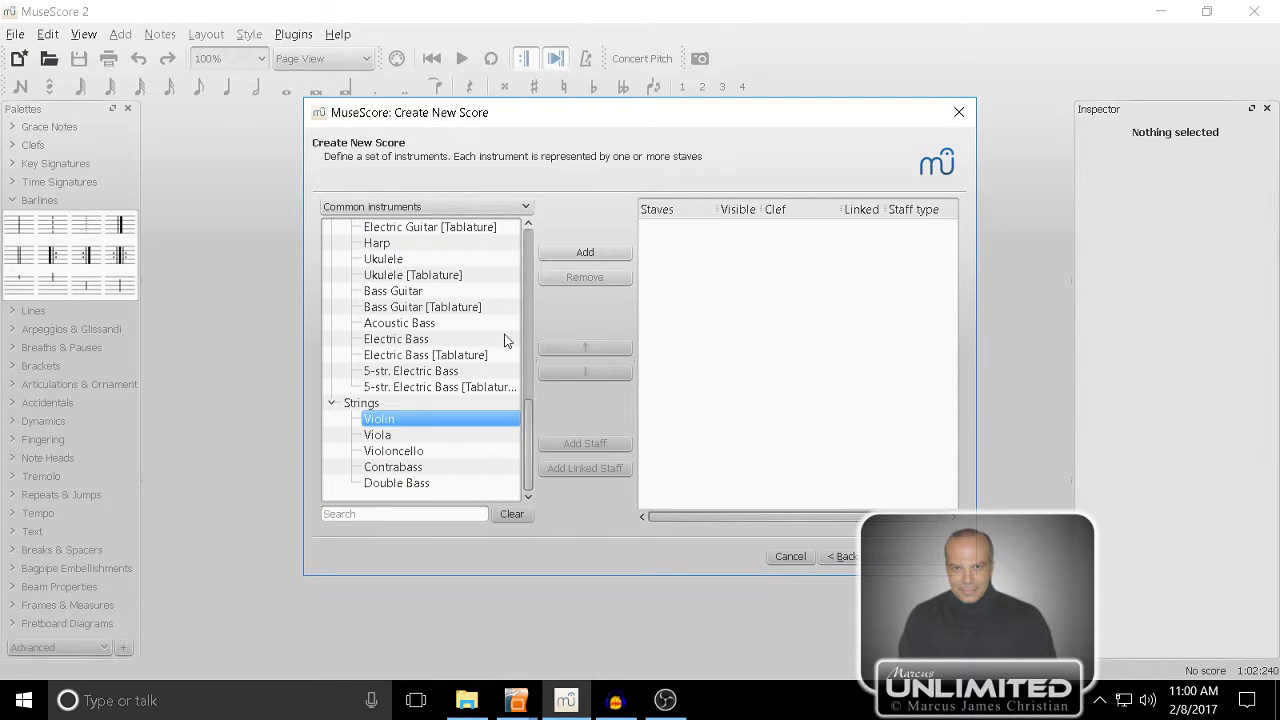
pyautogui.click(580, 255)
pyautogui.click(719, 304)
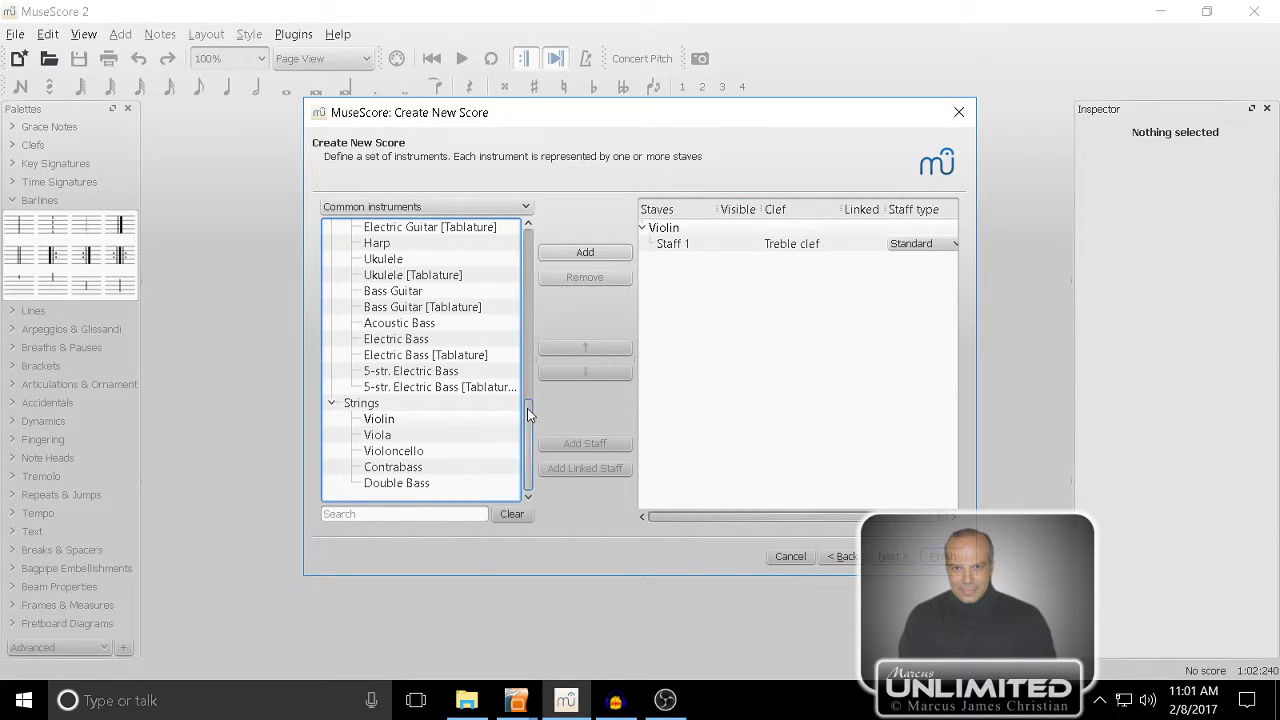
# - Add a Voice part from the Vocals group to the score's instruments
pyautogui.moveTo(528, 408); pyautogui.dragTo(533, 303)
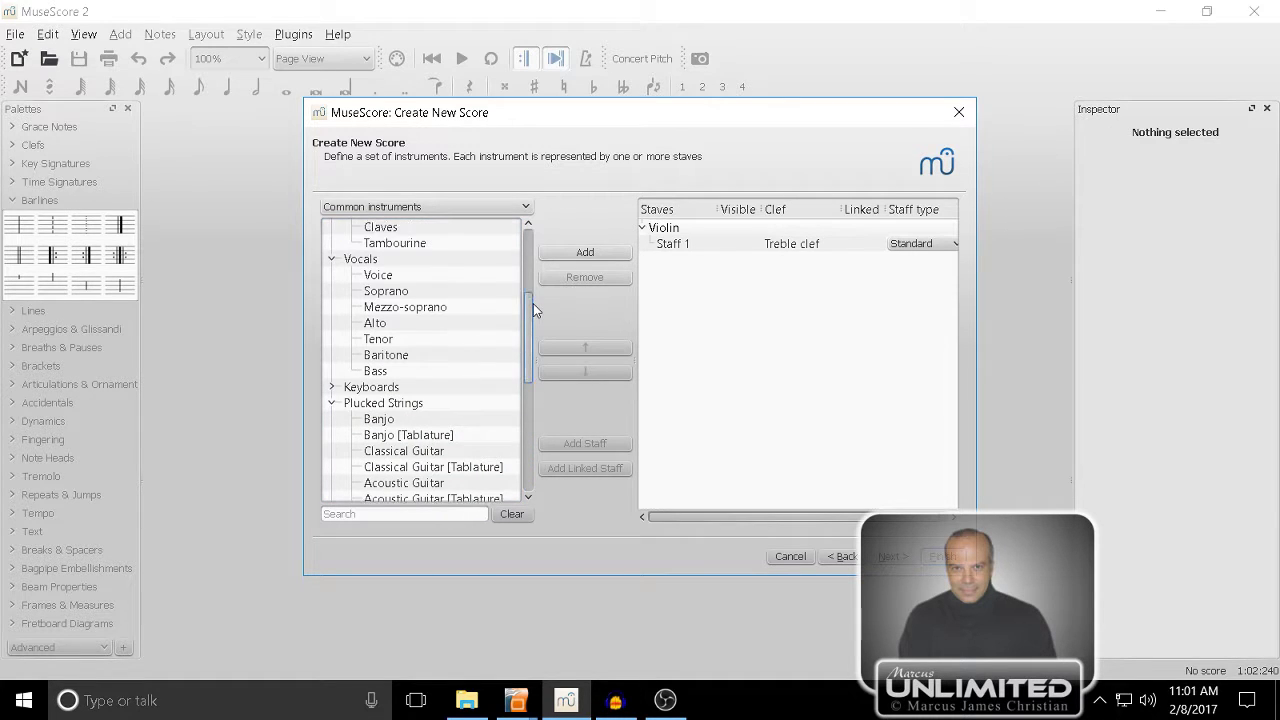
pyautogui.click(431, 278)
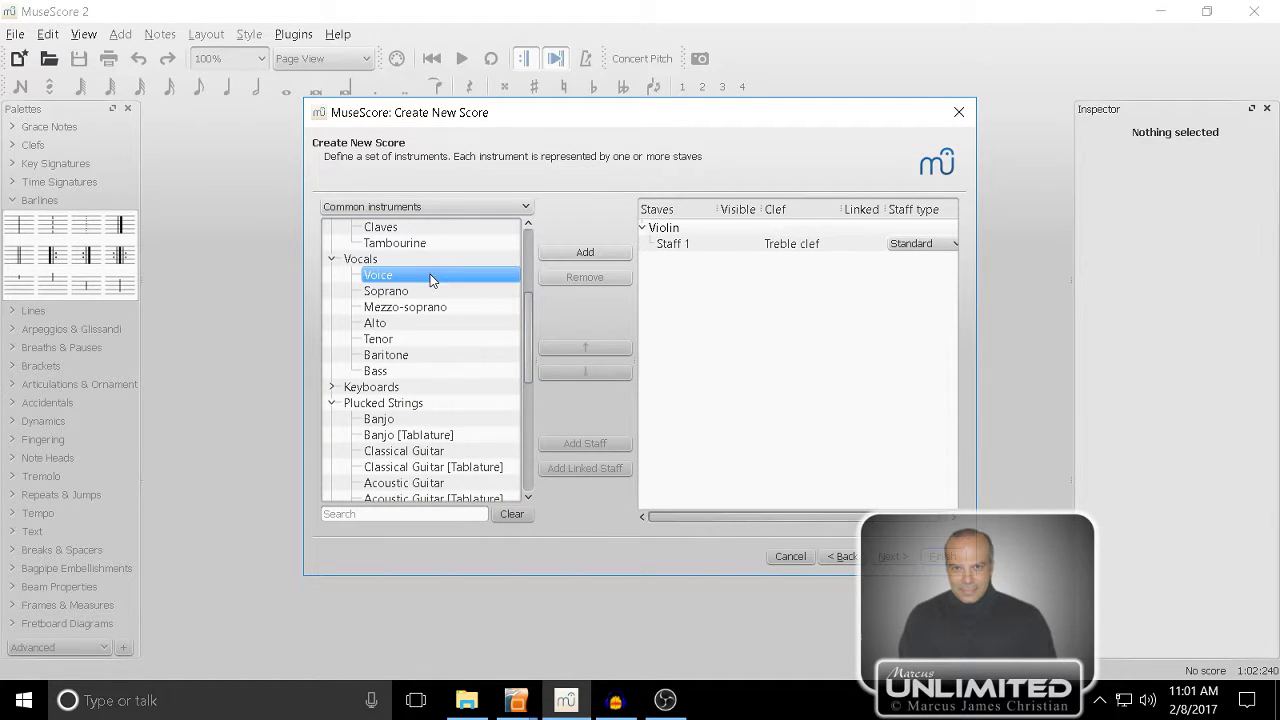
pyautogui.click(572, 257)
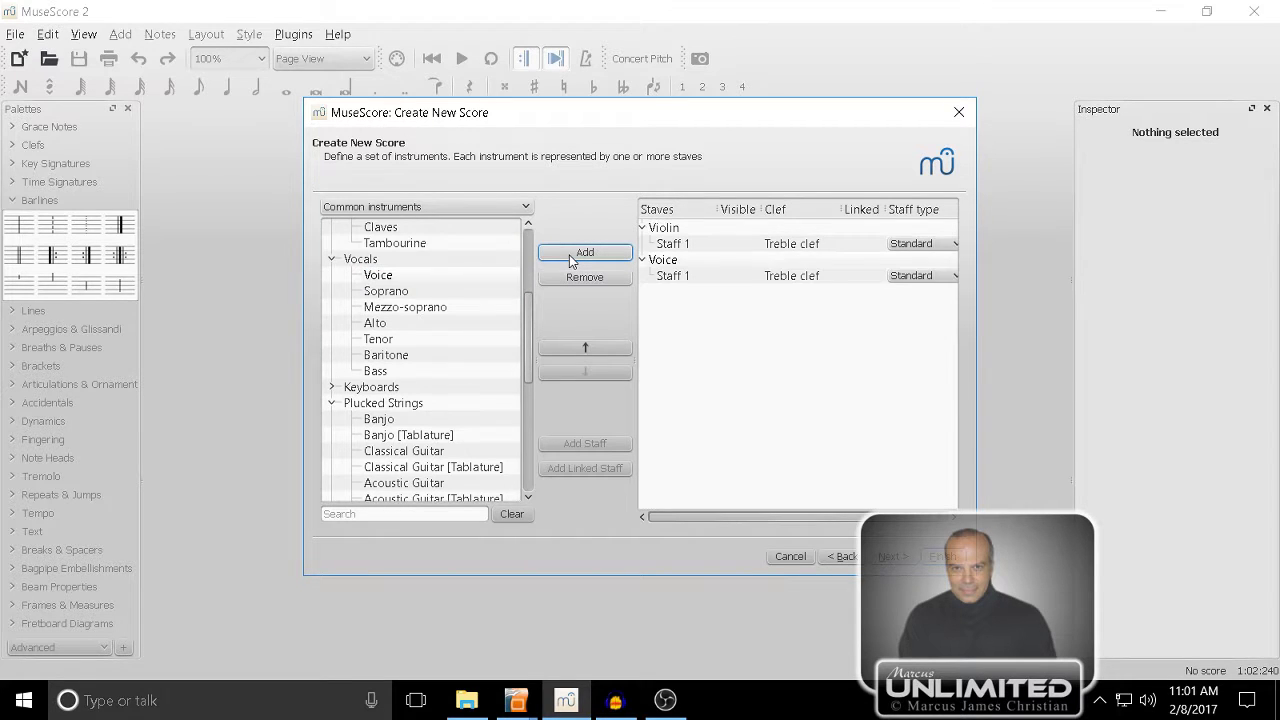
# - Move the Voice part above the Violin and back below it
pyautogui.click(709, 259)
pyautogui.click(585, 348)
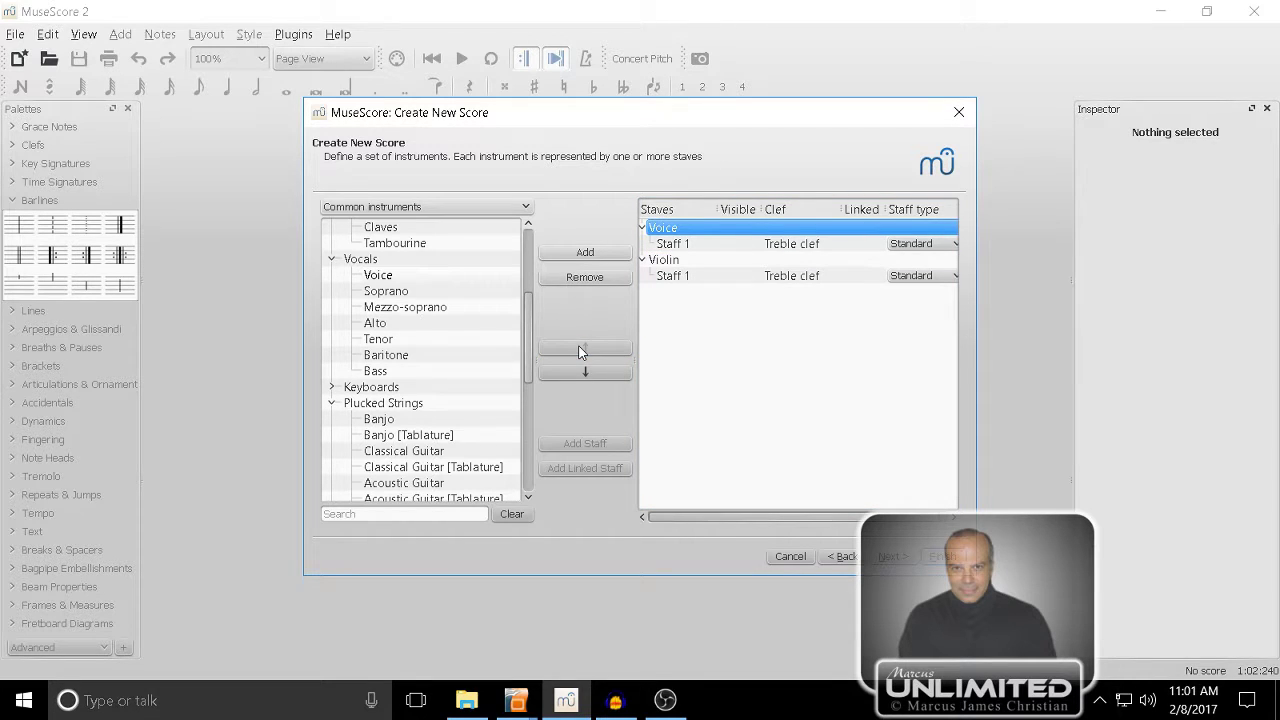
pyautogui.click(593, 373)
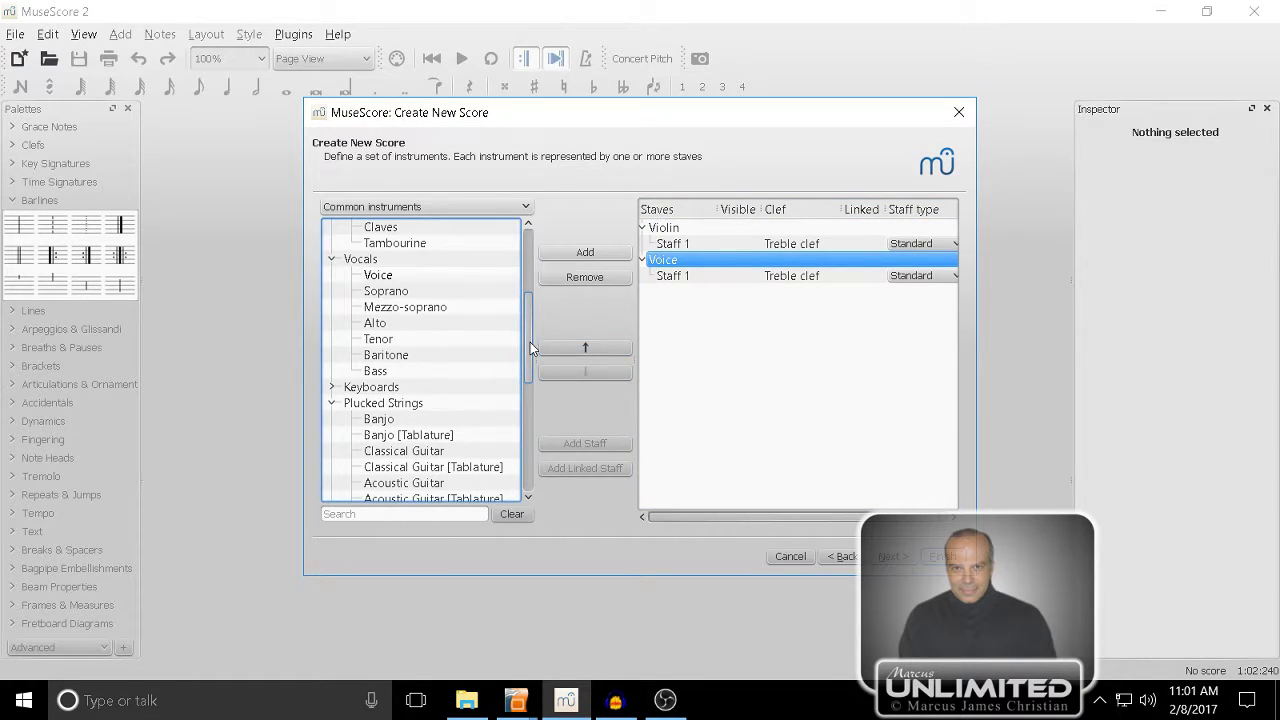
# - Add an Acoustic Bass from the Plucked Strings group to the score's instruments
pyautogui.moveTo(530, 342); pyautogui.dragTo(529, 432)
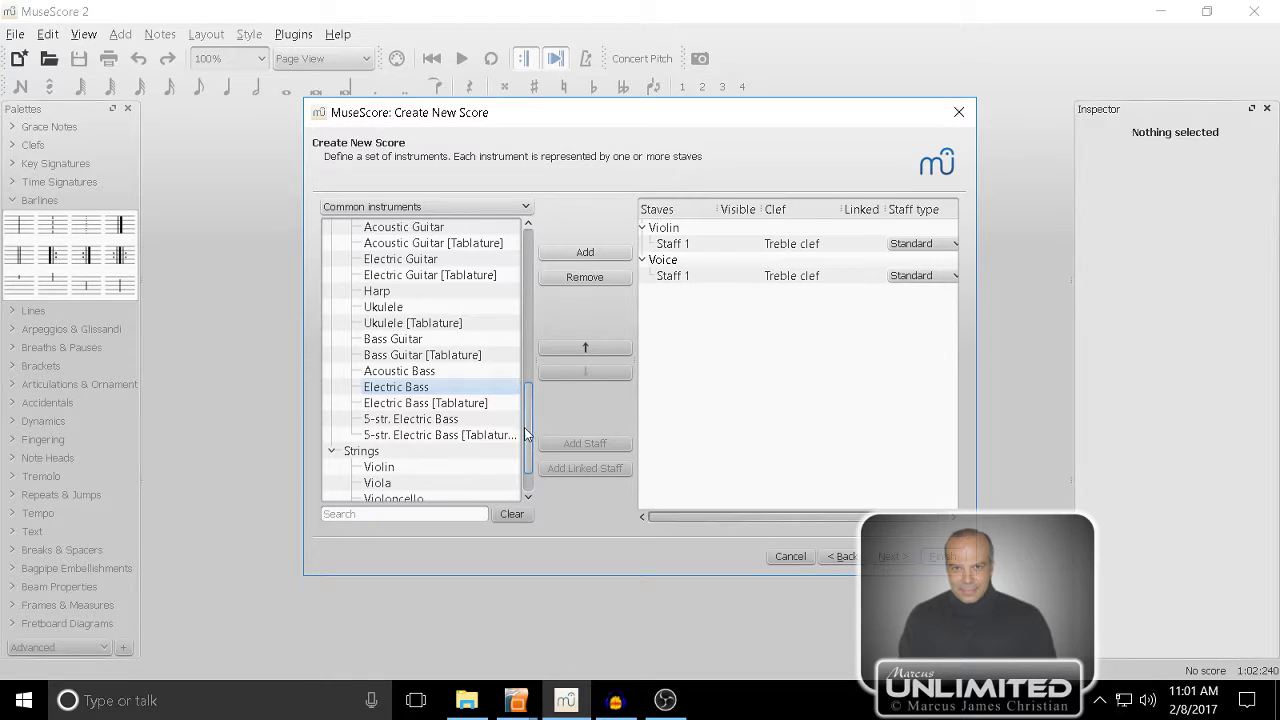
pyautogui.click(491, 373)
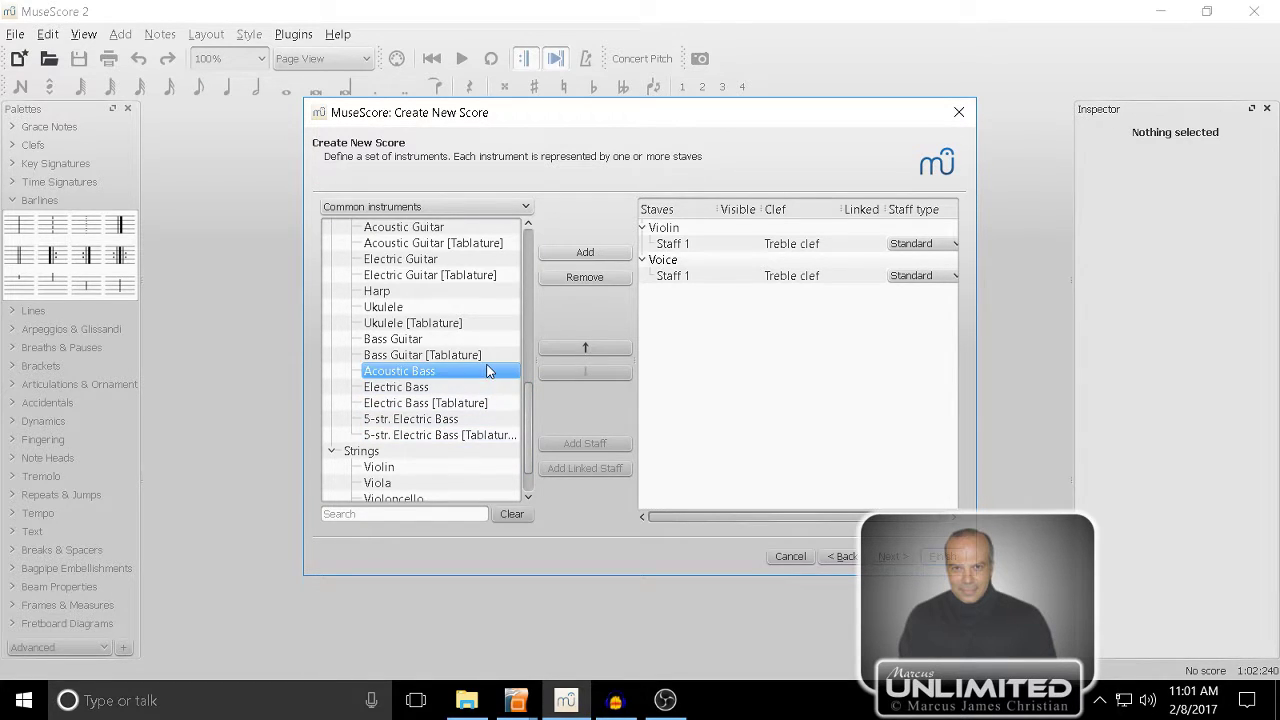
pyautogui.click(588, 254)
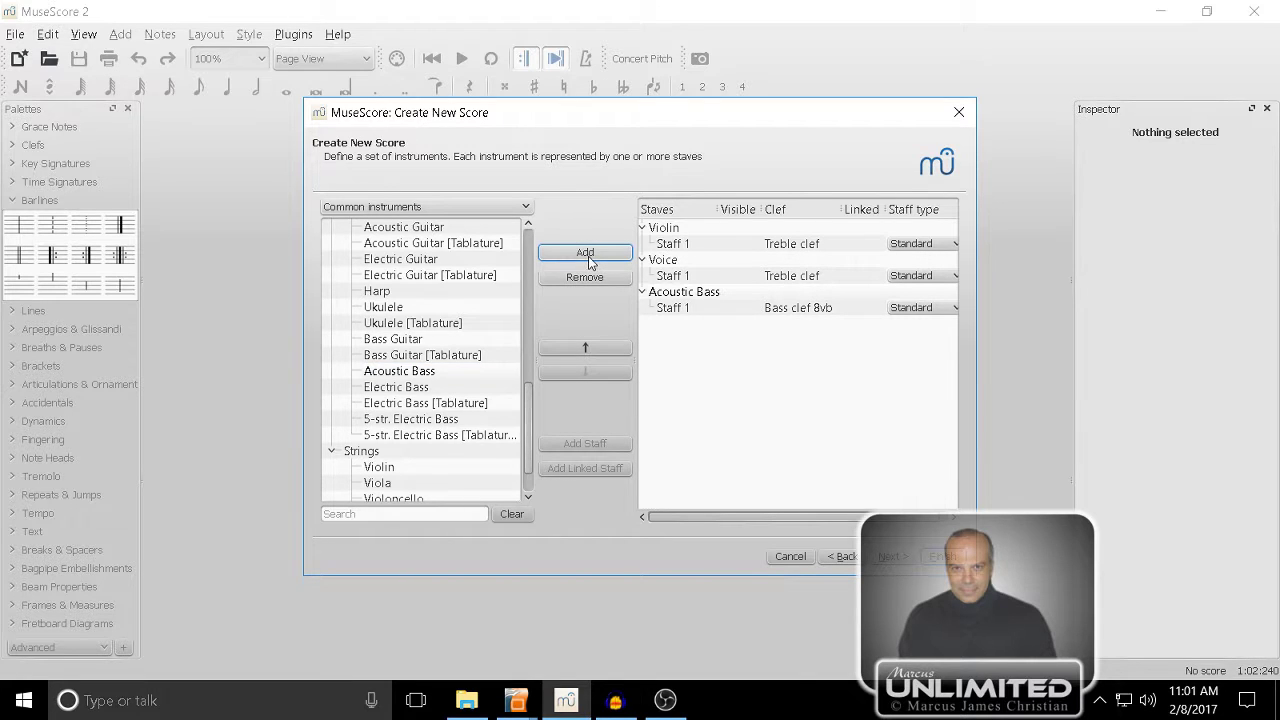
# - Add two Drumset parts from the Unpitched Percussion group to the score's instruments
pyautogui.moveTo(528, 419); pyautogui.dragTo(535, 268)
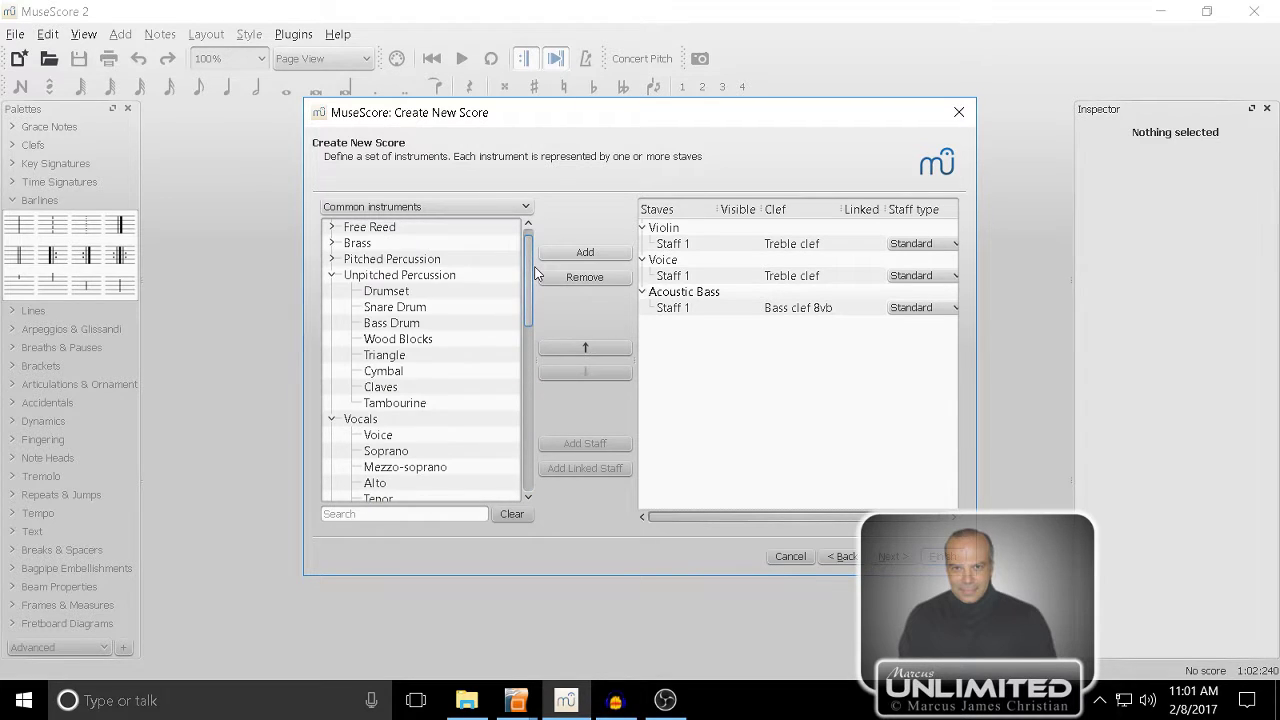
pyautogui.click(490, 292)
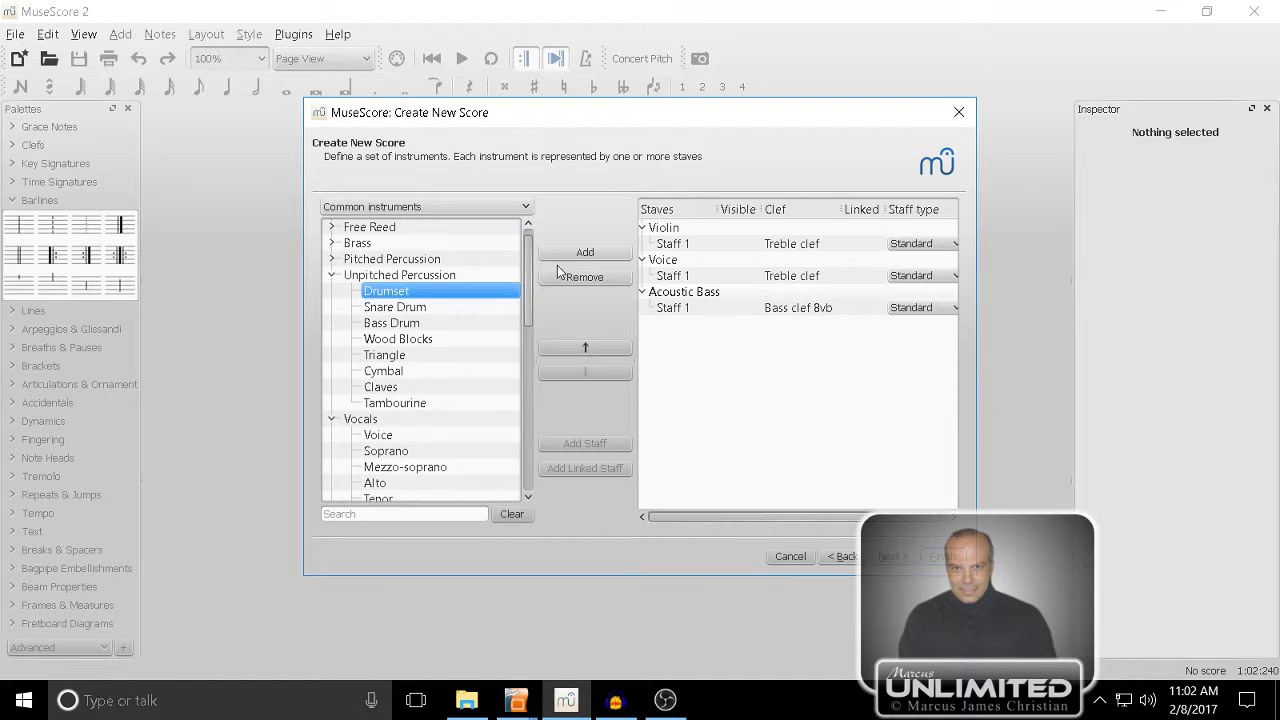
pyautogui.click(577, 260)
pyautogui.click(420, 292)
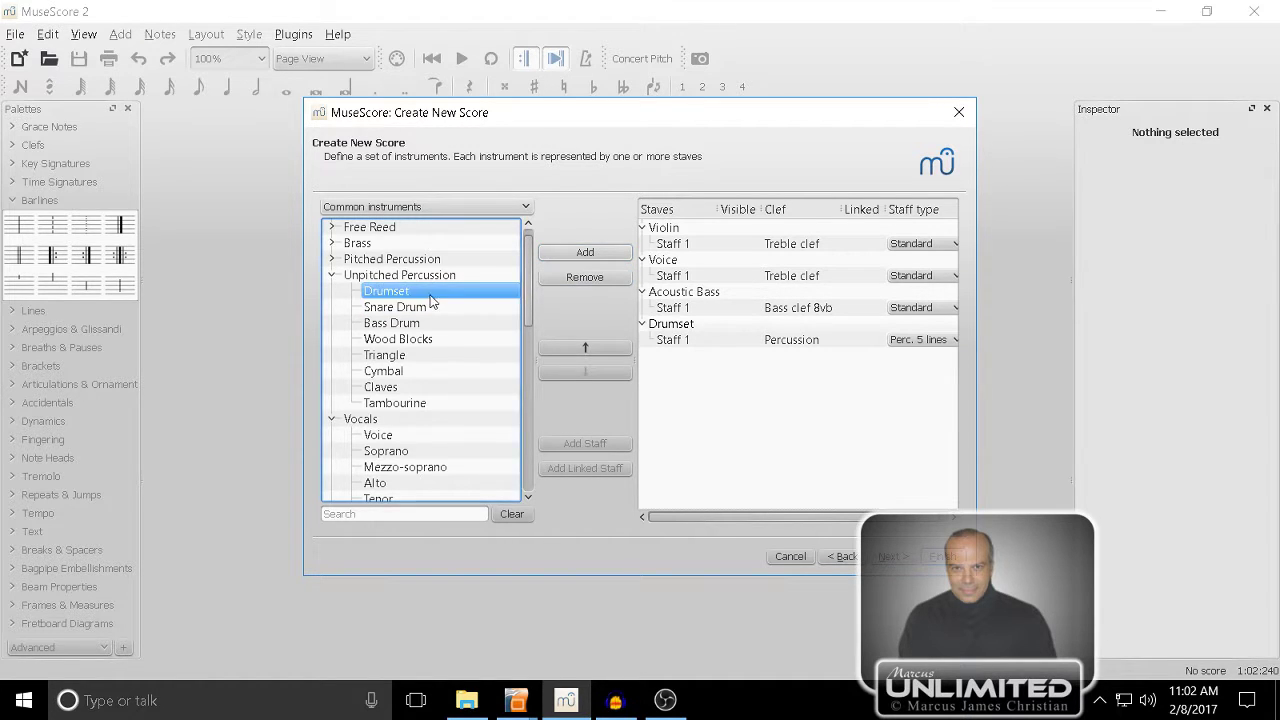
pyautogui.click(560, 251)
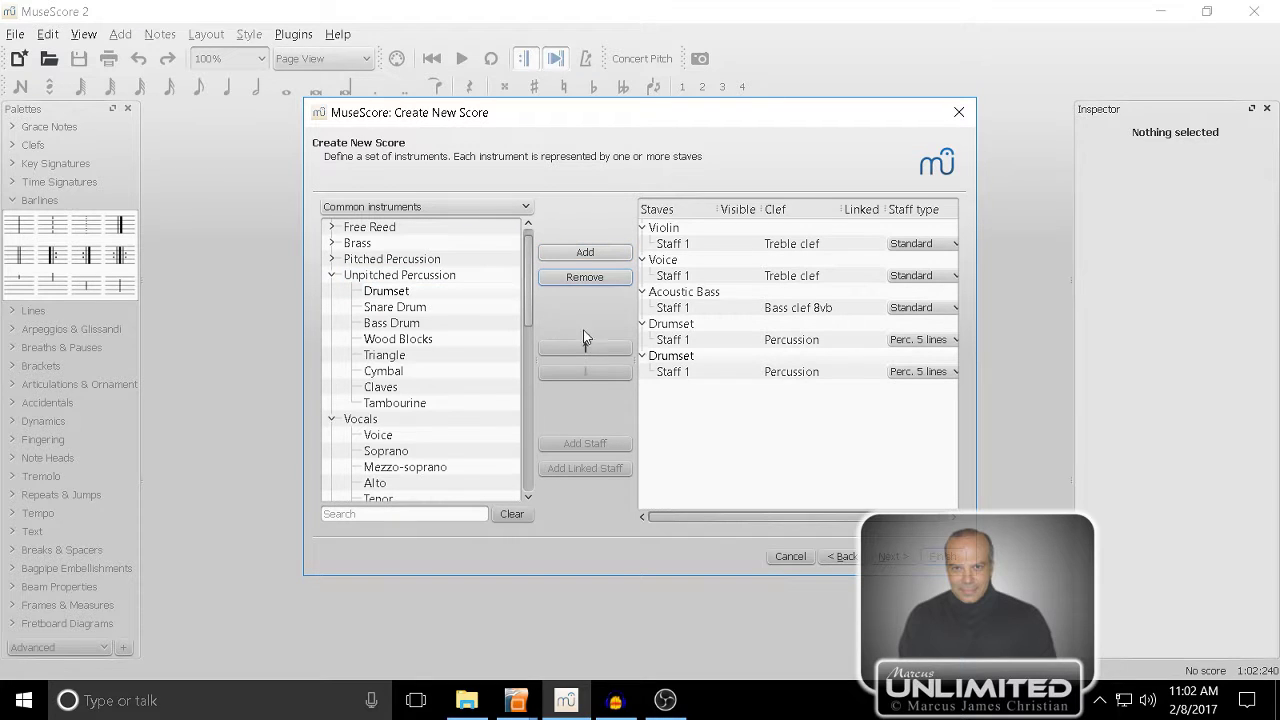
# - Set the second Drumset's staff type to Perc. 3 lines and accept the instrument list
pyautogui.click(686, 428)
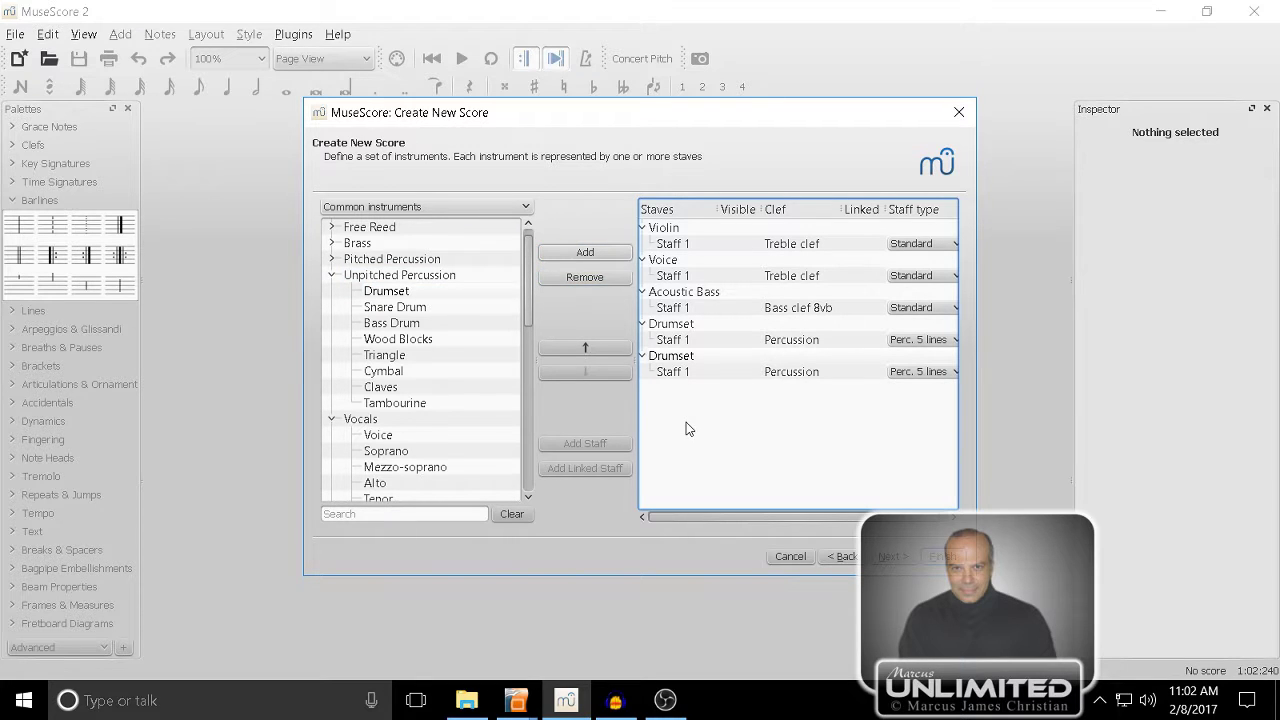
pyautogui.click(951, 375)
pyautogui.click(949, 400)
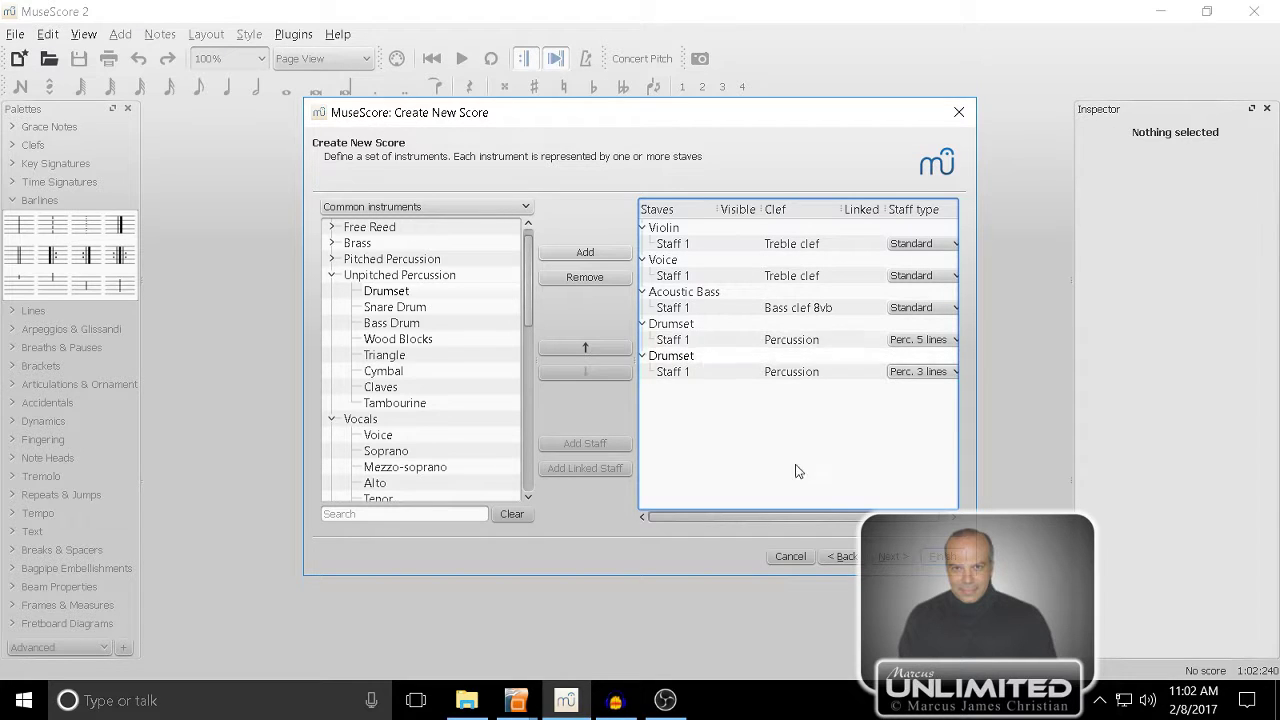
pyautogui.click(893, 556)
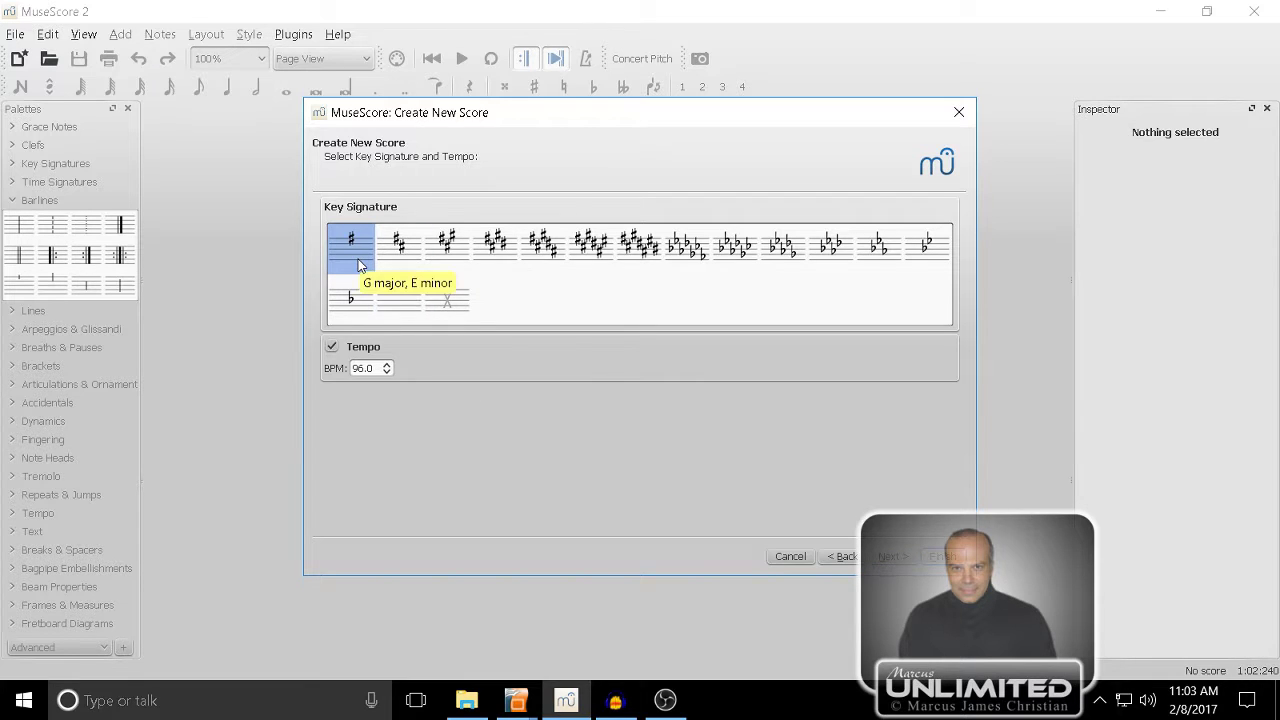
# - With the G major key signature selected, set the score's tempo to 72 BPM
pyautogui.doubleClick(373, 368)
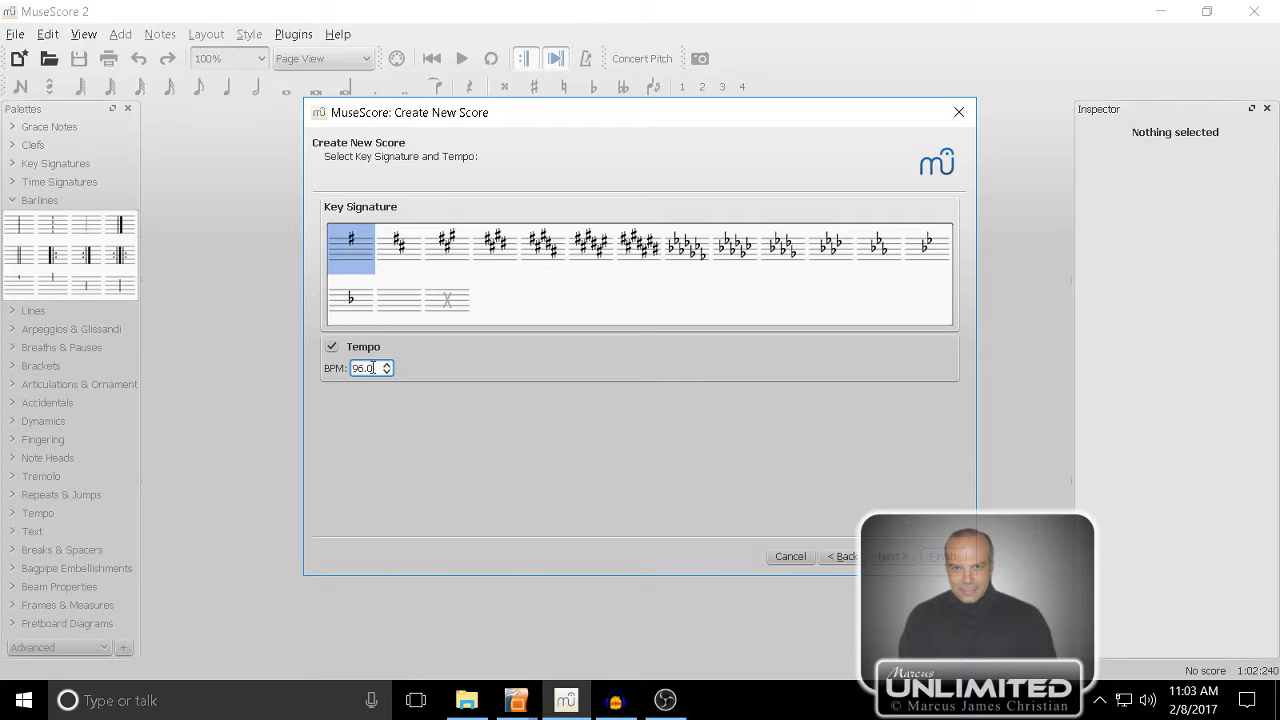
pyautogui.doubleClick(373, 368)
pyautogui.write('72')
pyautogui.click(897, 565)
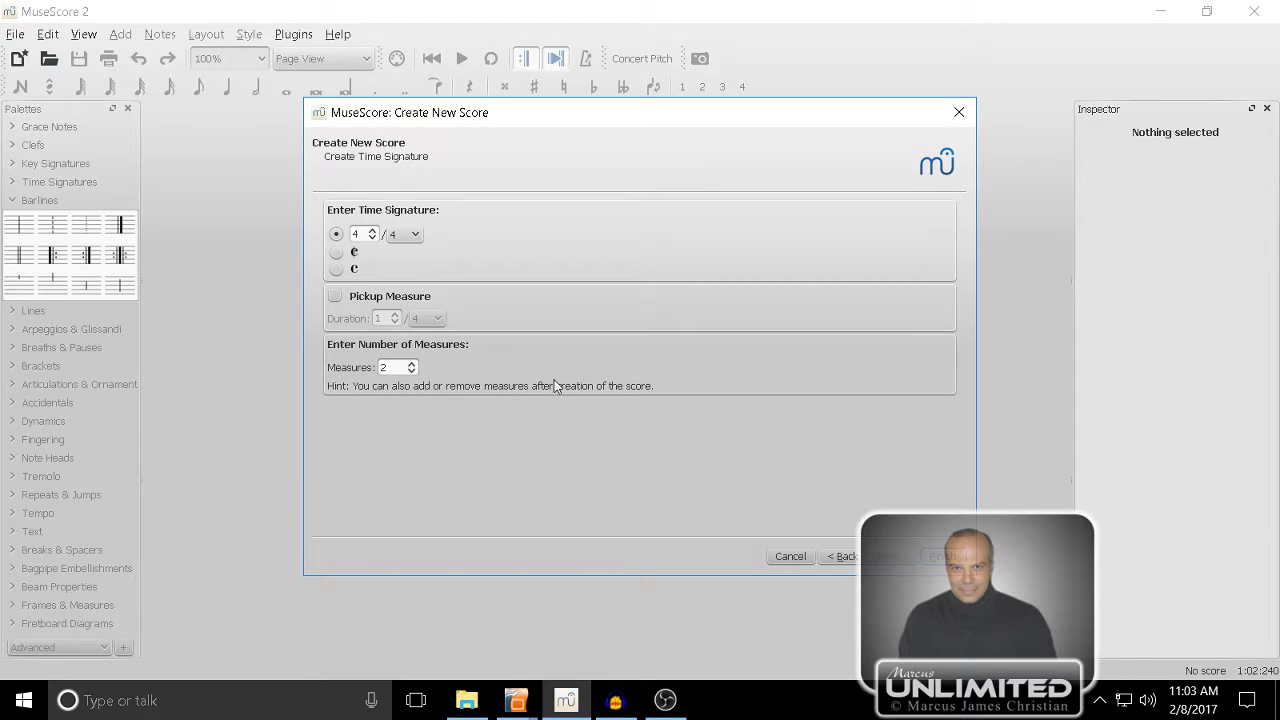
# - Set the number of measures to 4 and finish creating the score in 4/4
pyautogui.click(390, 368)
pyautogui.doubleClick(390, 368)
pyautogui.write('4')
pyautogui.click(949, 556)
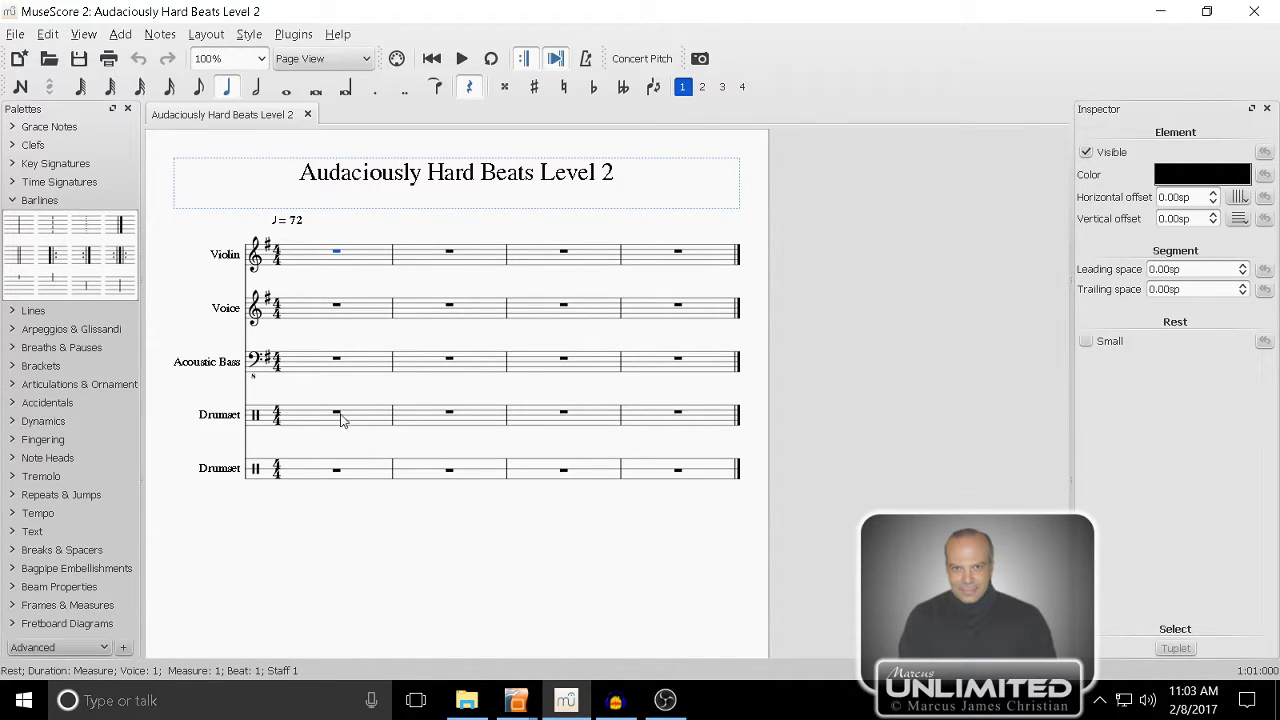
# - Enter two eighth-note Acoustic Bass Drum hits at the start of measure 1 in the lower Drumset staff
pyautogui.click(306, 486)
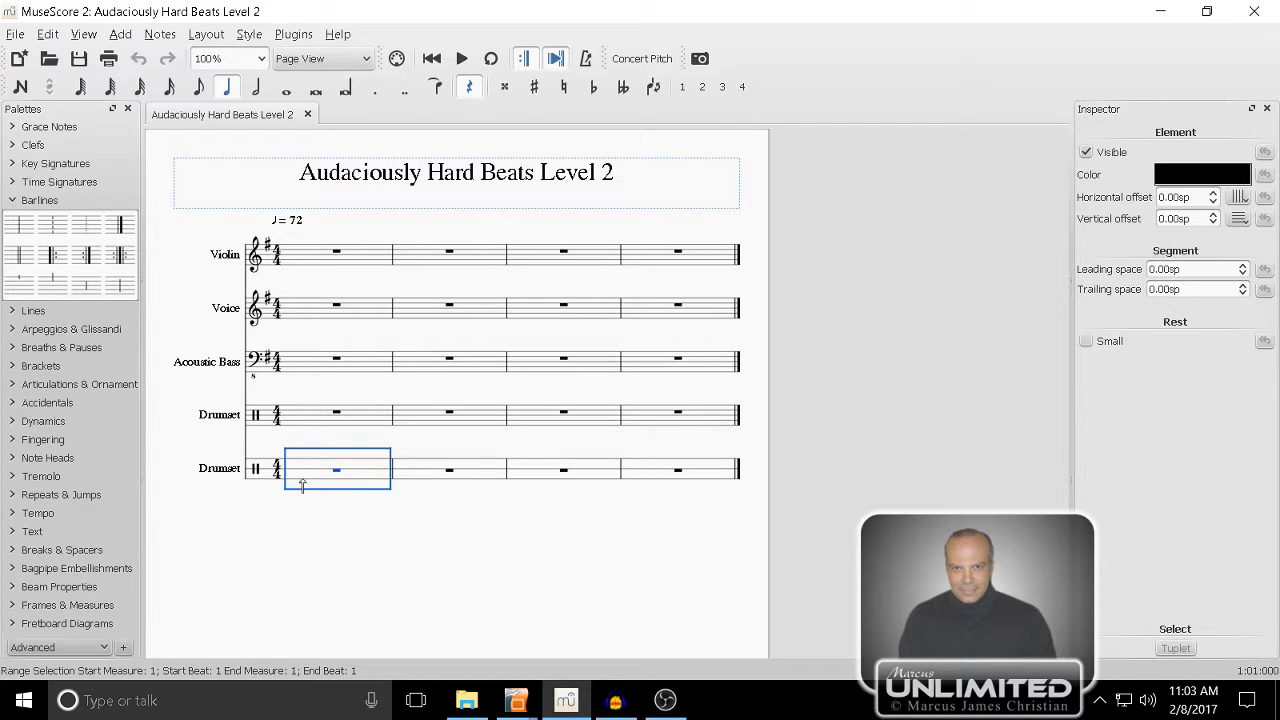
pyautogui.press('n')
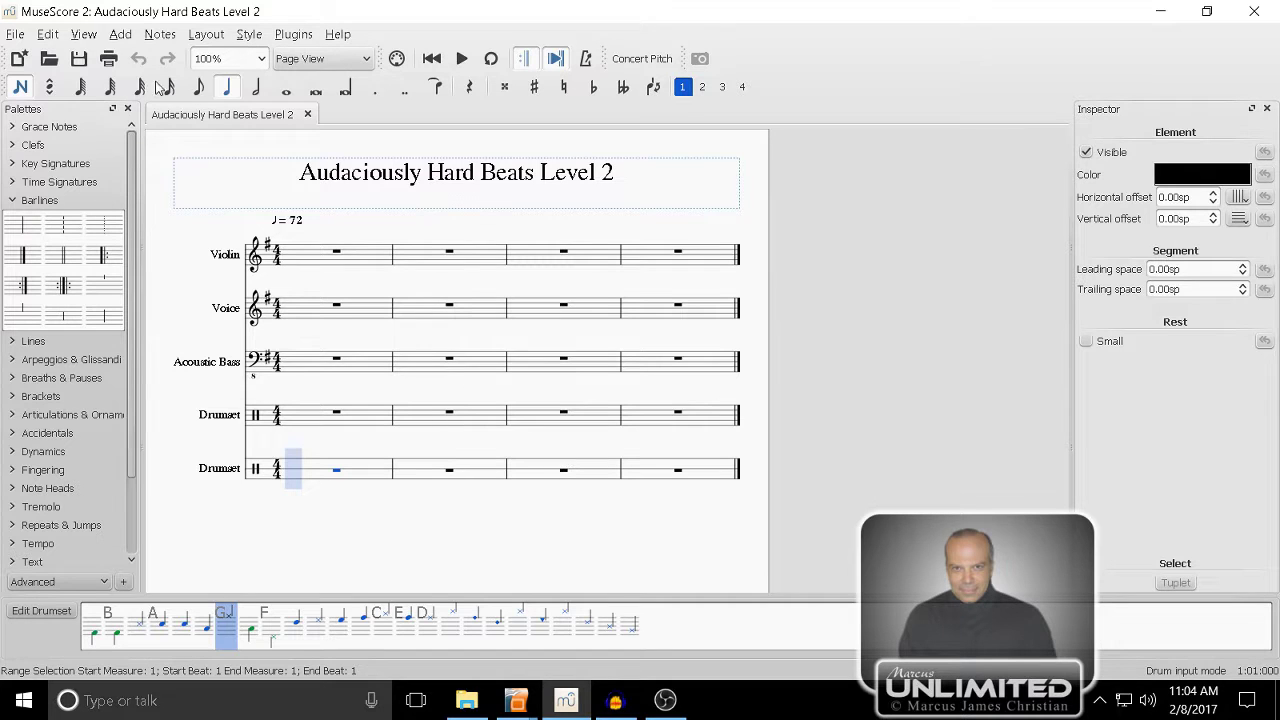
pyautogui.click(198, 87)
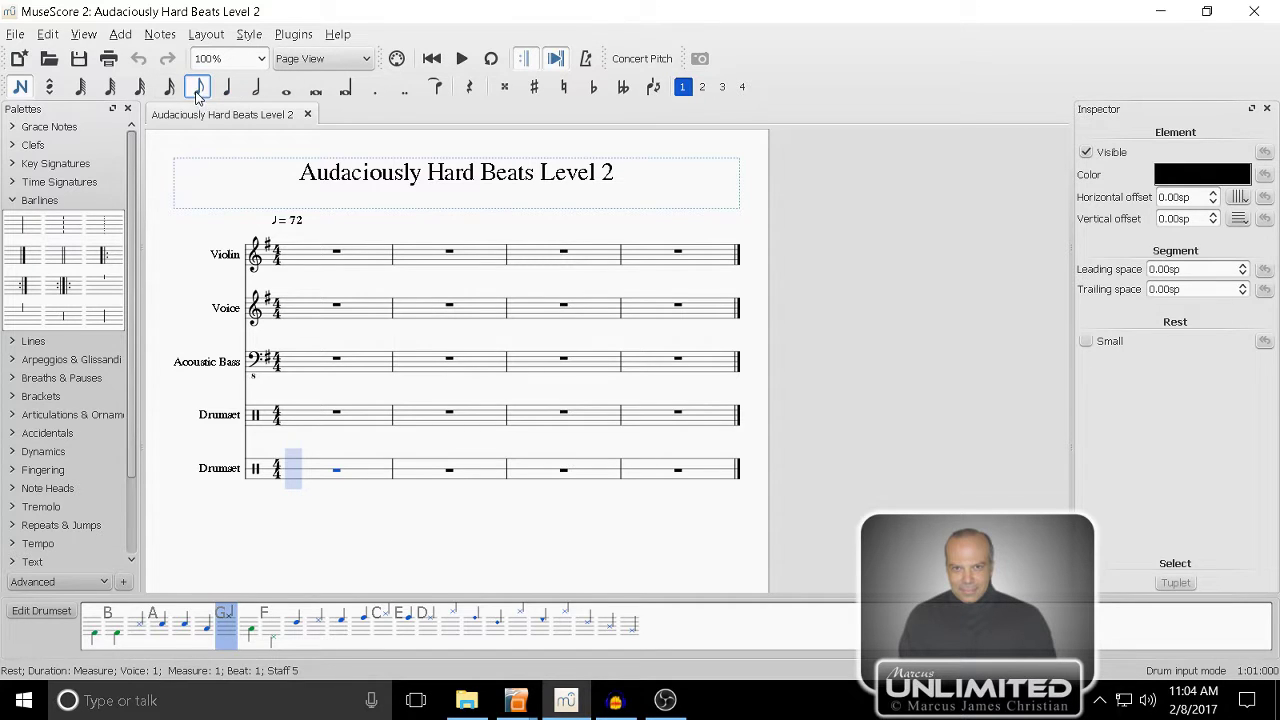
pyautogui.doubleClick(100, 636)
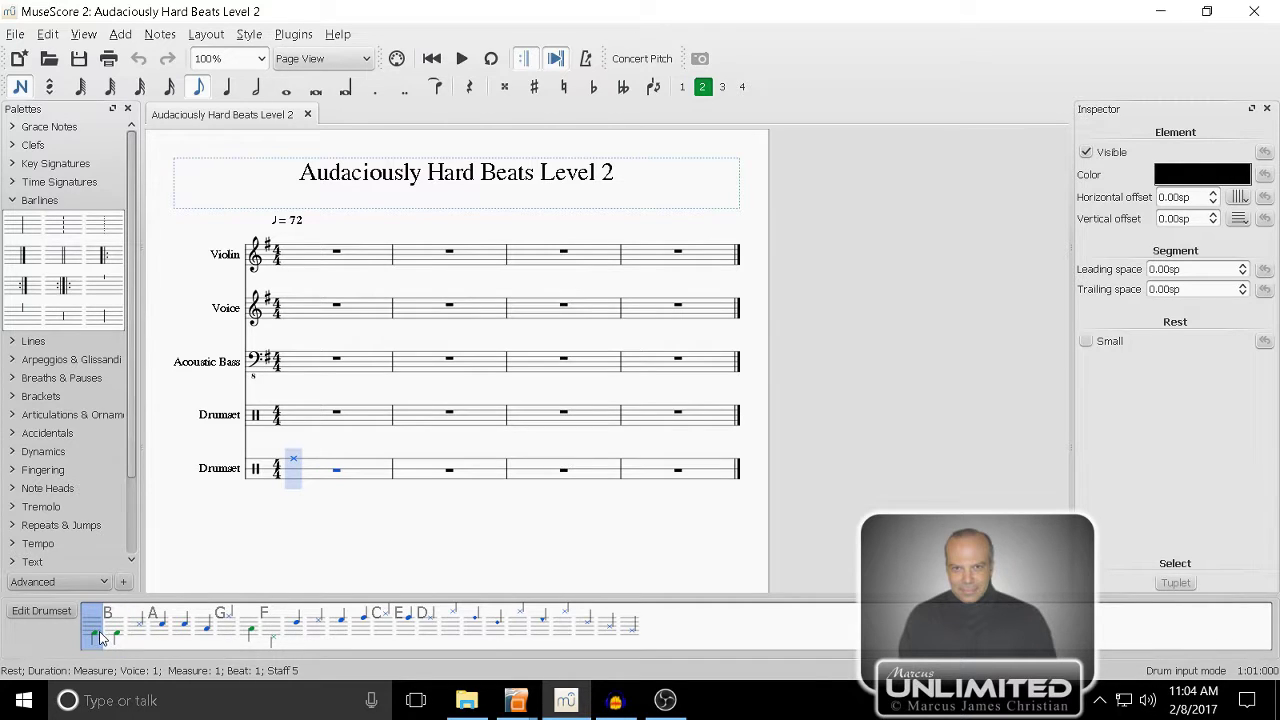
pyautogui.click(291, 478)
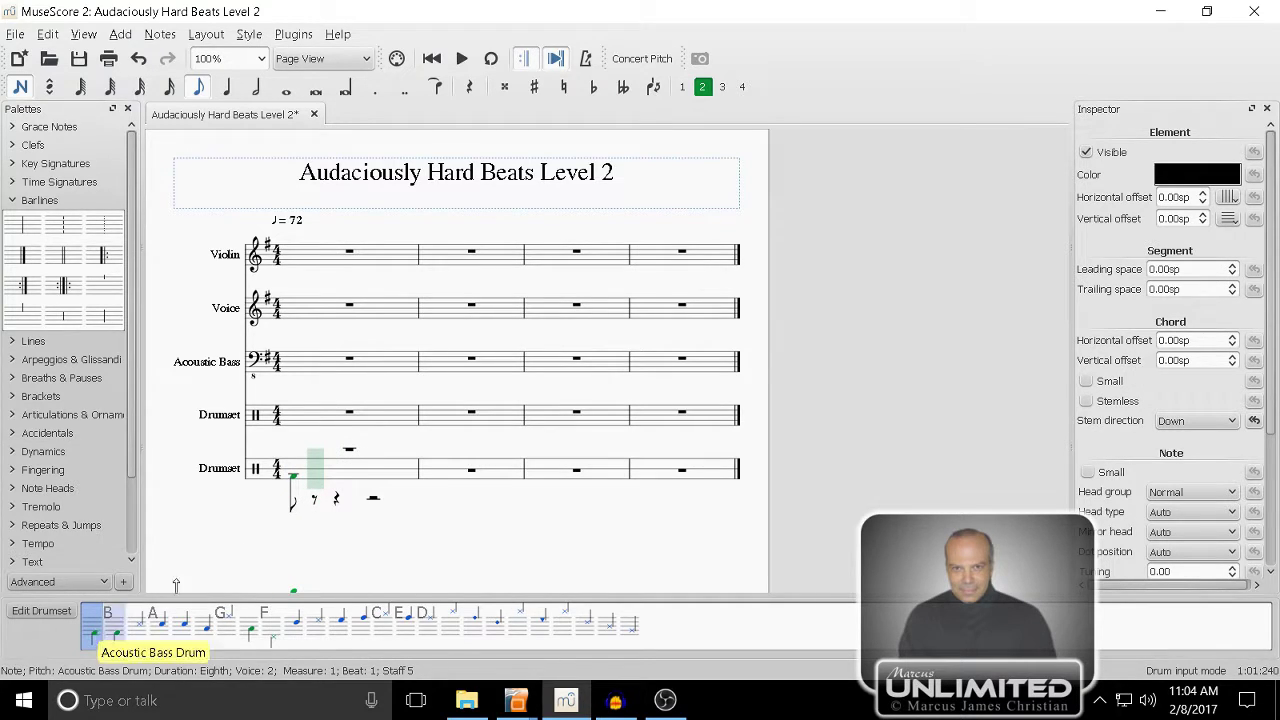
pyautogui.click(316, 480)
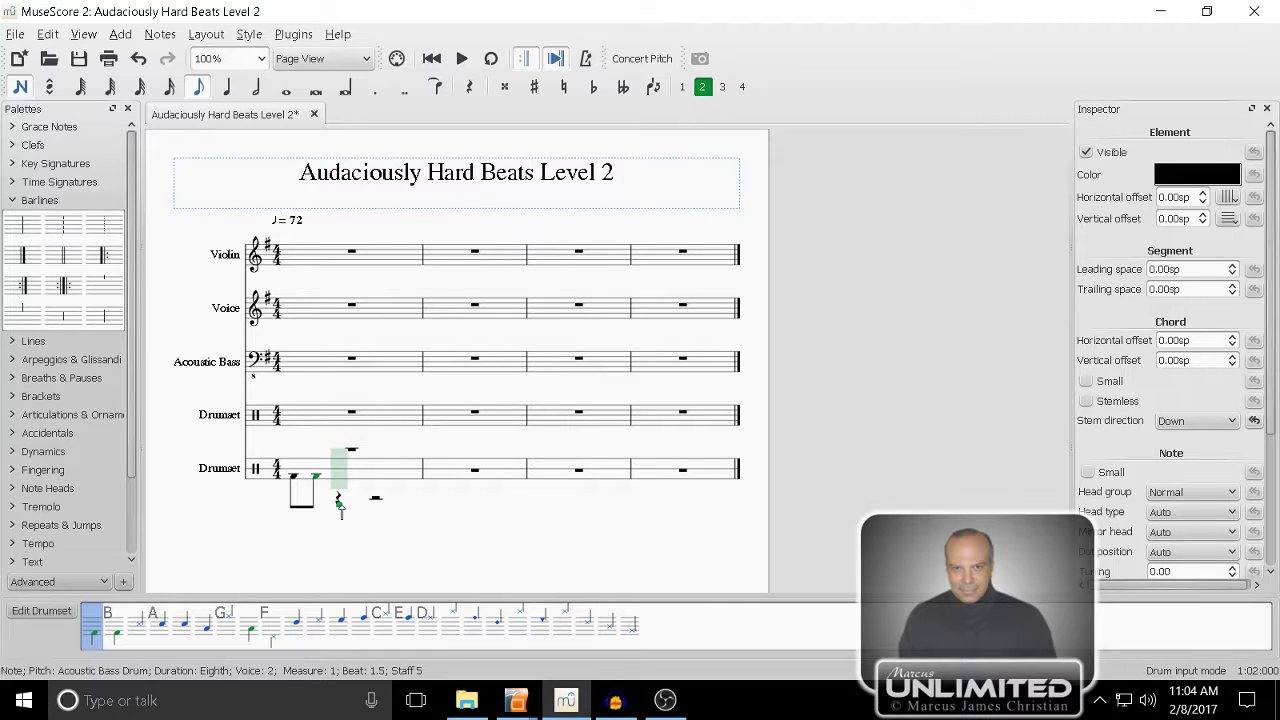
# - Enter a quarter rest in voice 1 on beat 1 of measure 1 in the lower Drumset staff
pyautogui.click(162, 626)
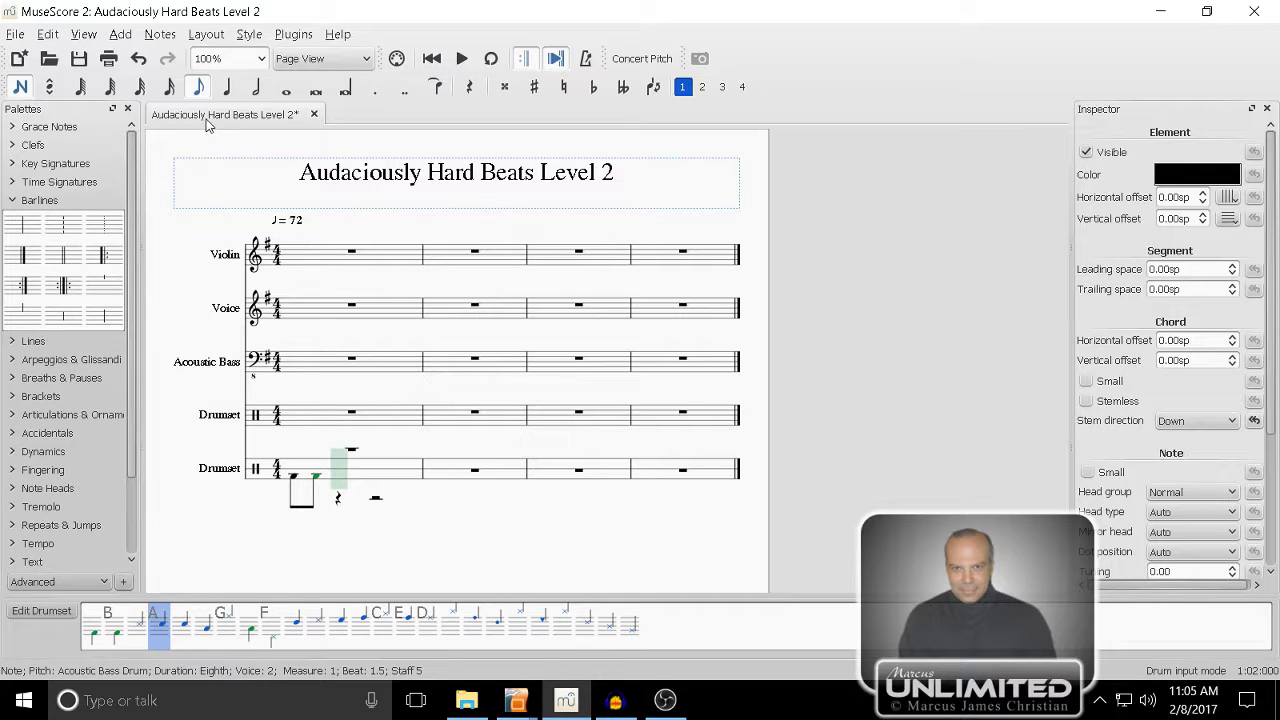
pyautogui.click(227, 90)
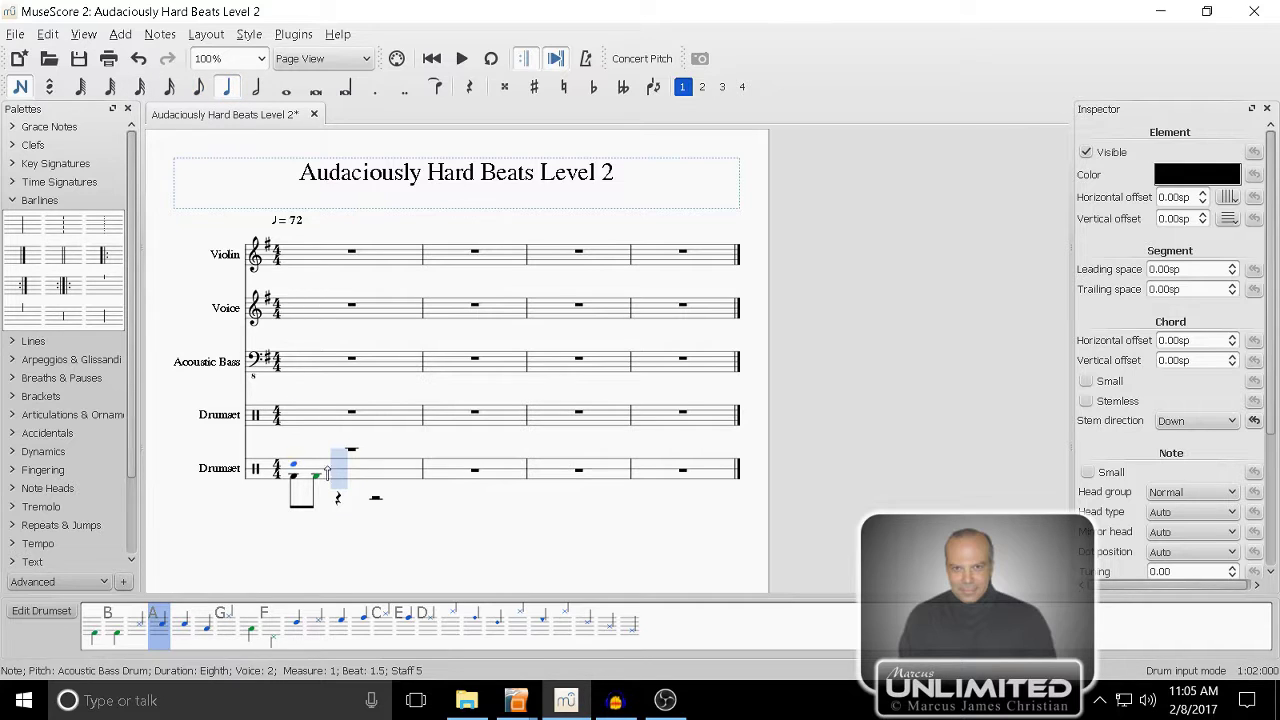
pyautogui.press('a')
pyautogui.click(469, 88)
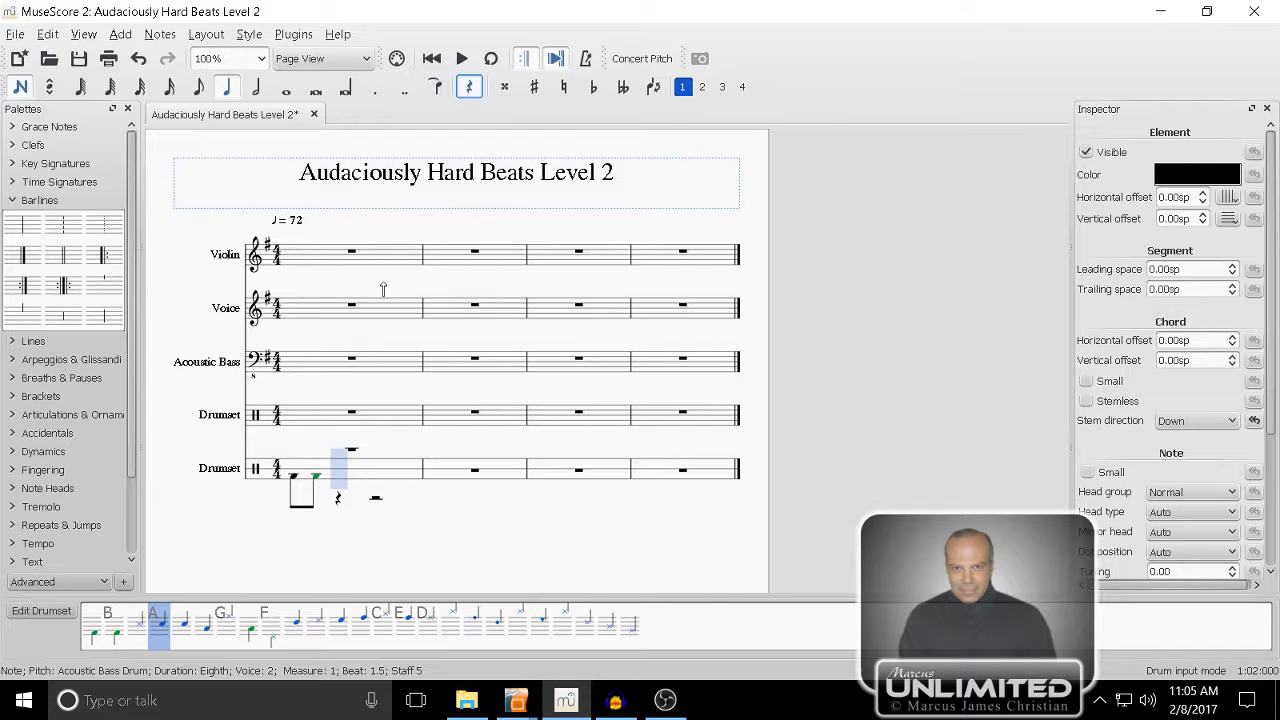
pyautogui.click(293, 458)
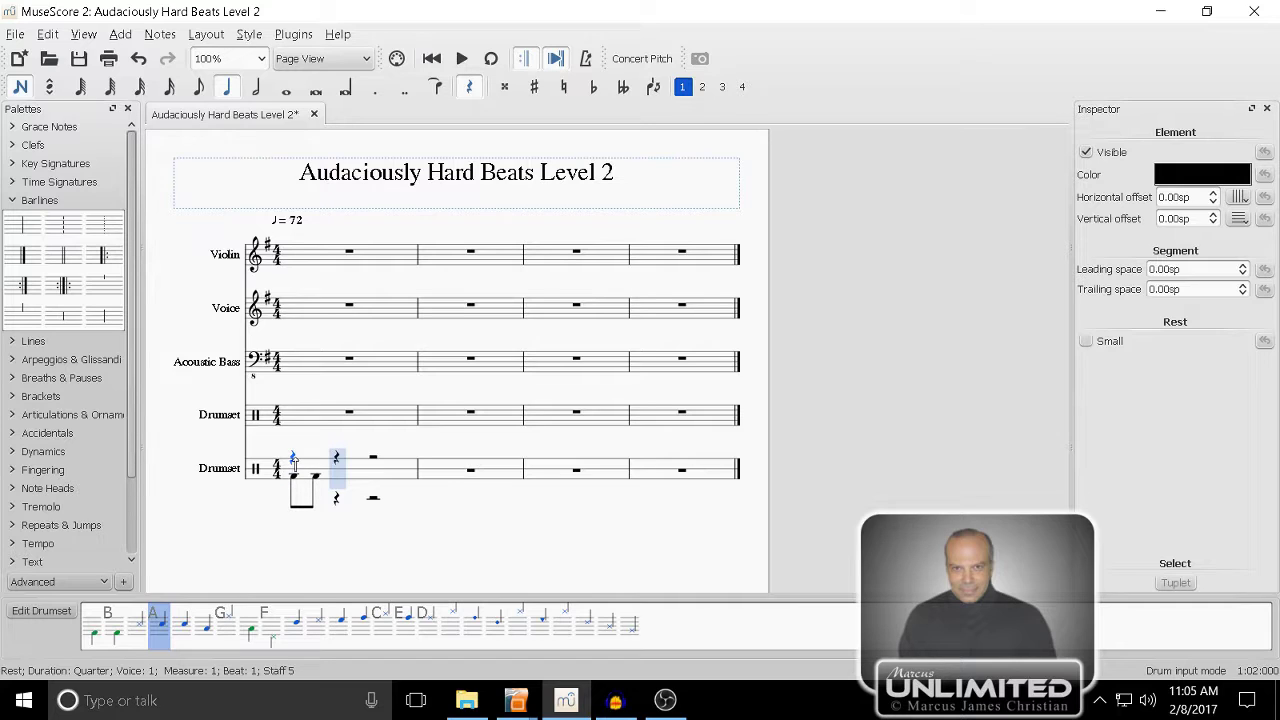
# - Enter a quarter-note Acoustic Snare in voice 1 on beat 2 of measure 1 in the lower Drumset staff, and play it back
pyautogui.click(355, 474)
pyautogui.click(469, 87)
pyautogui.click(224, 90)
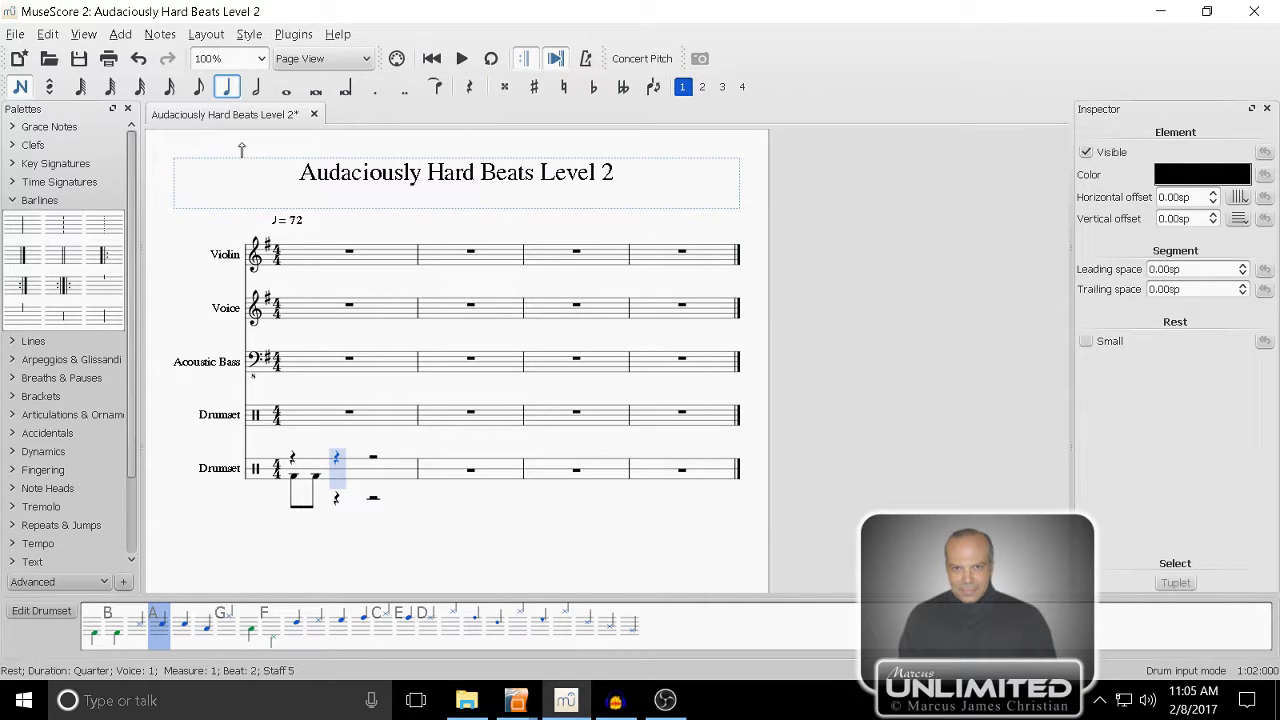
pyautogui.click(337, 463)
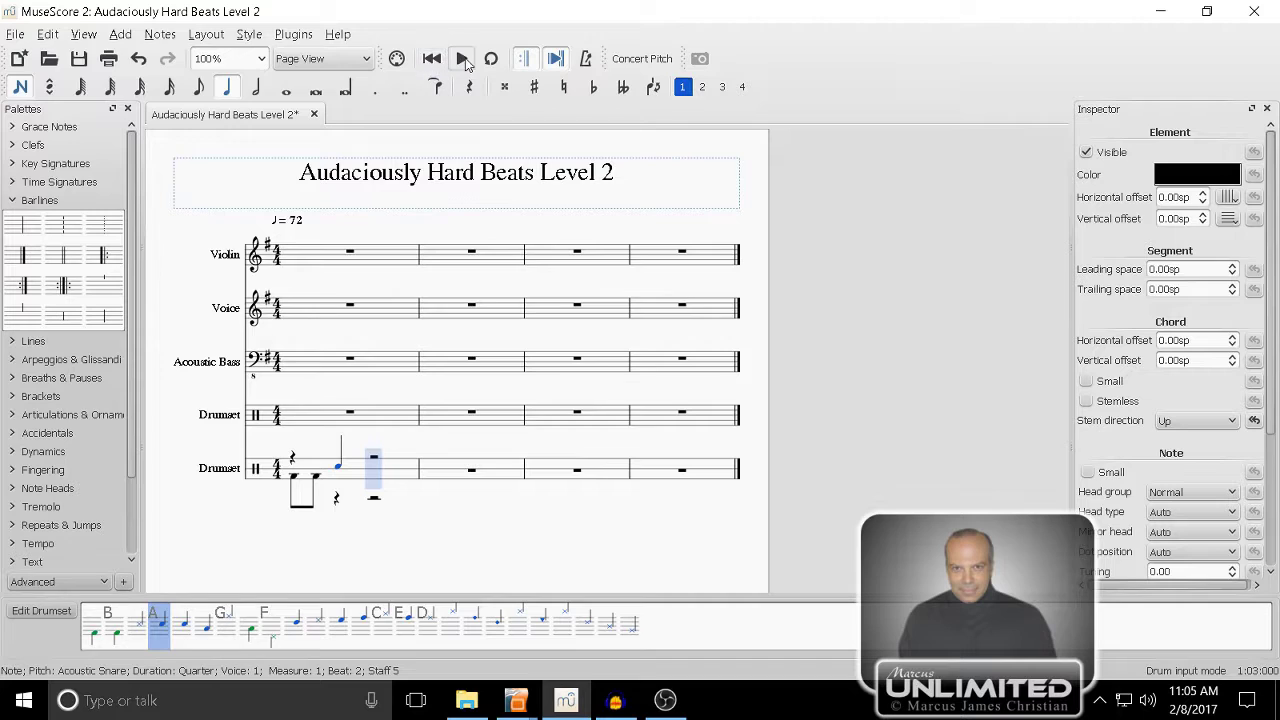
pyautogui.click(462, 59)
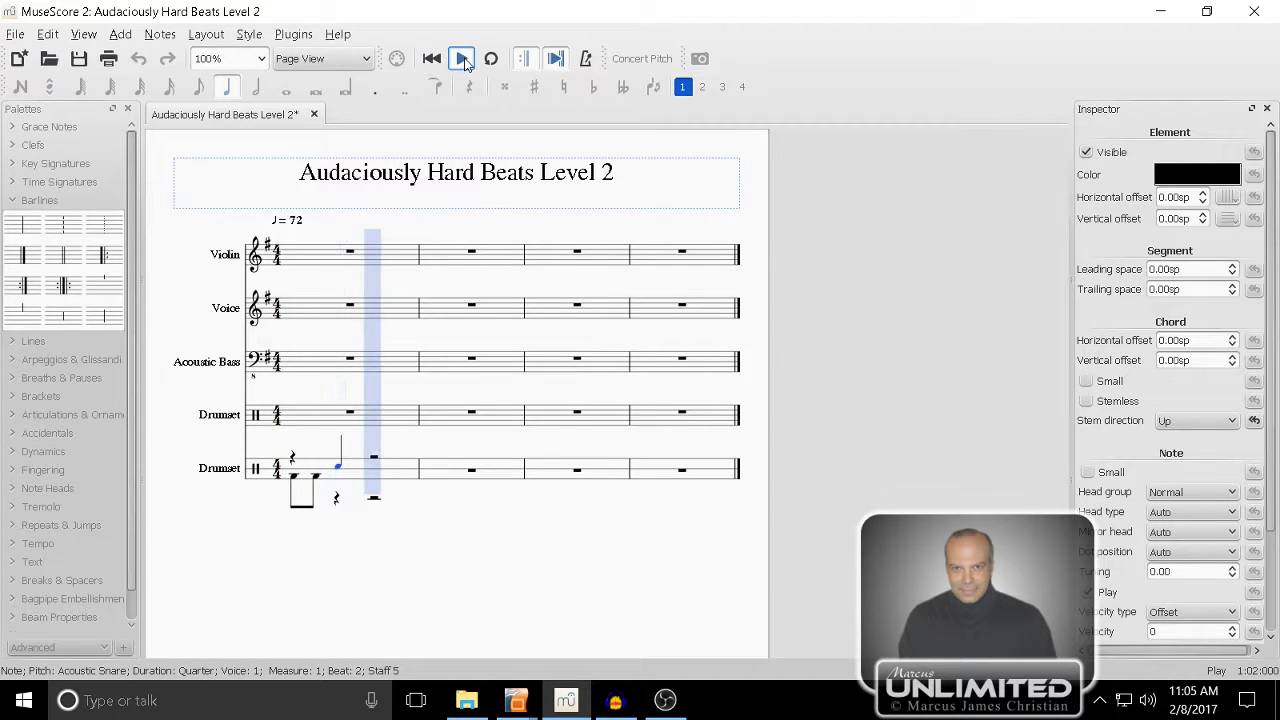
pyautogui.click(463, 60)
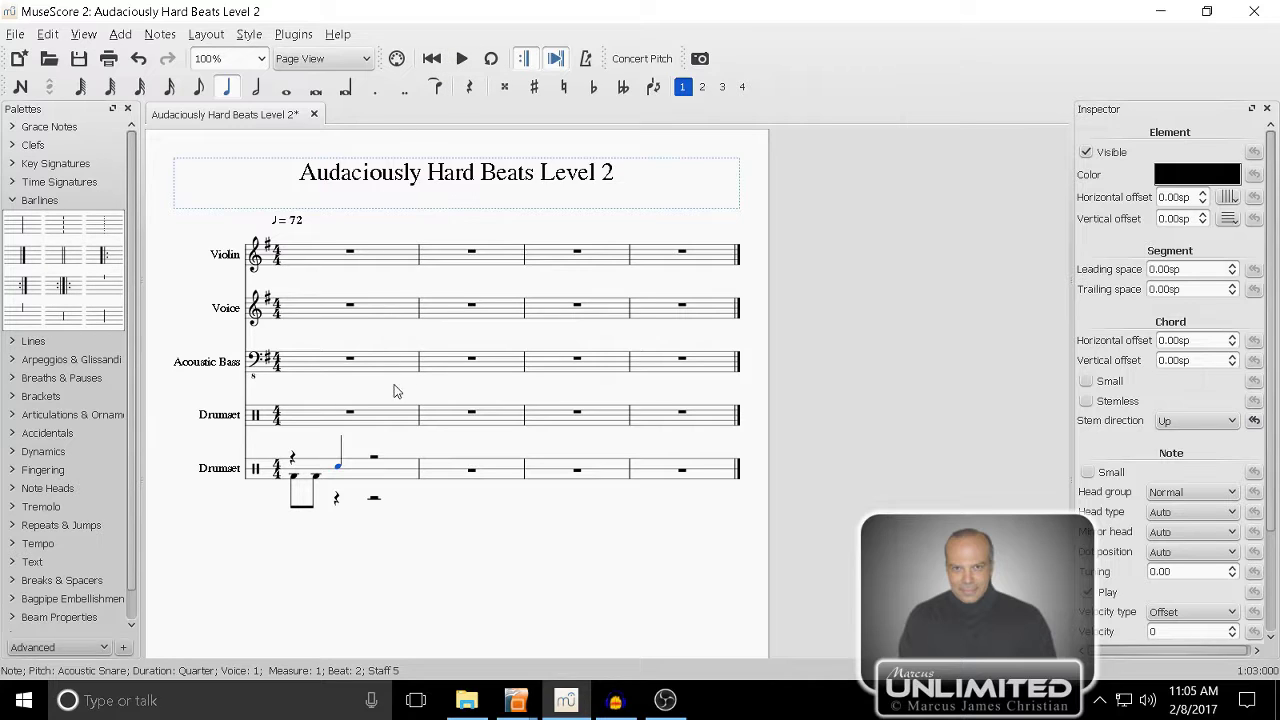
# - Try dotting the voice 2 quarter rest on beat 2 of the lower Drumset staff, and undo it
pyautogui.keyDown('shift'); pyautogui.click(363, 481); pyautogui.keyUp('shift')
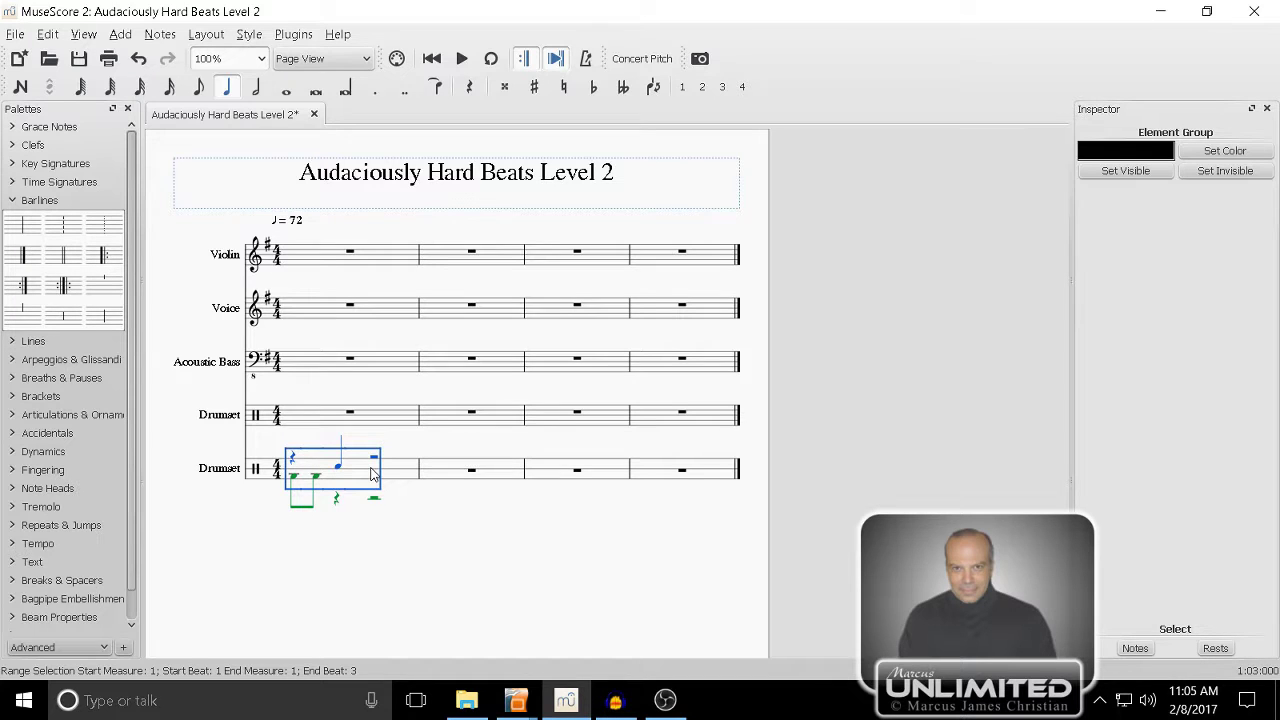
pyautogui.click(376, 499)
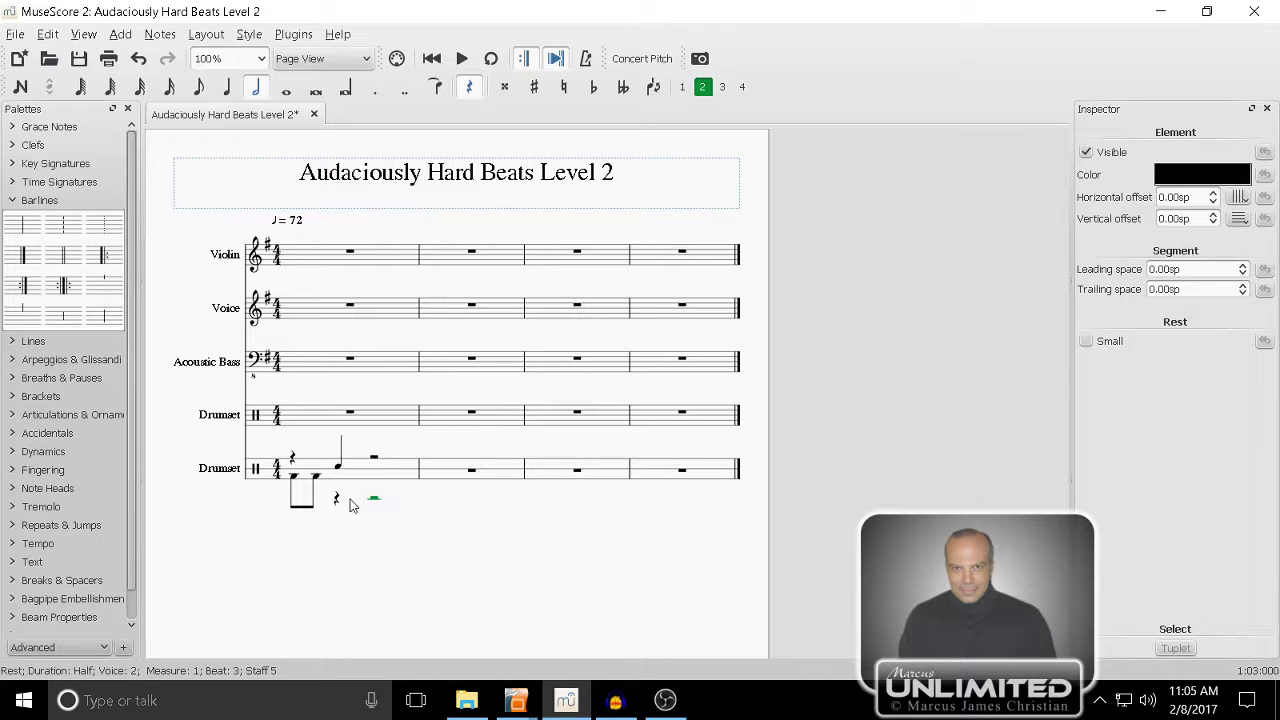
pyautogui.click(337, 496)
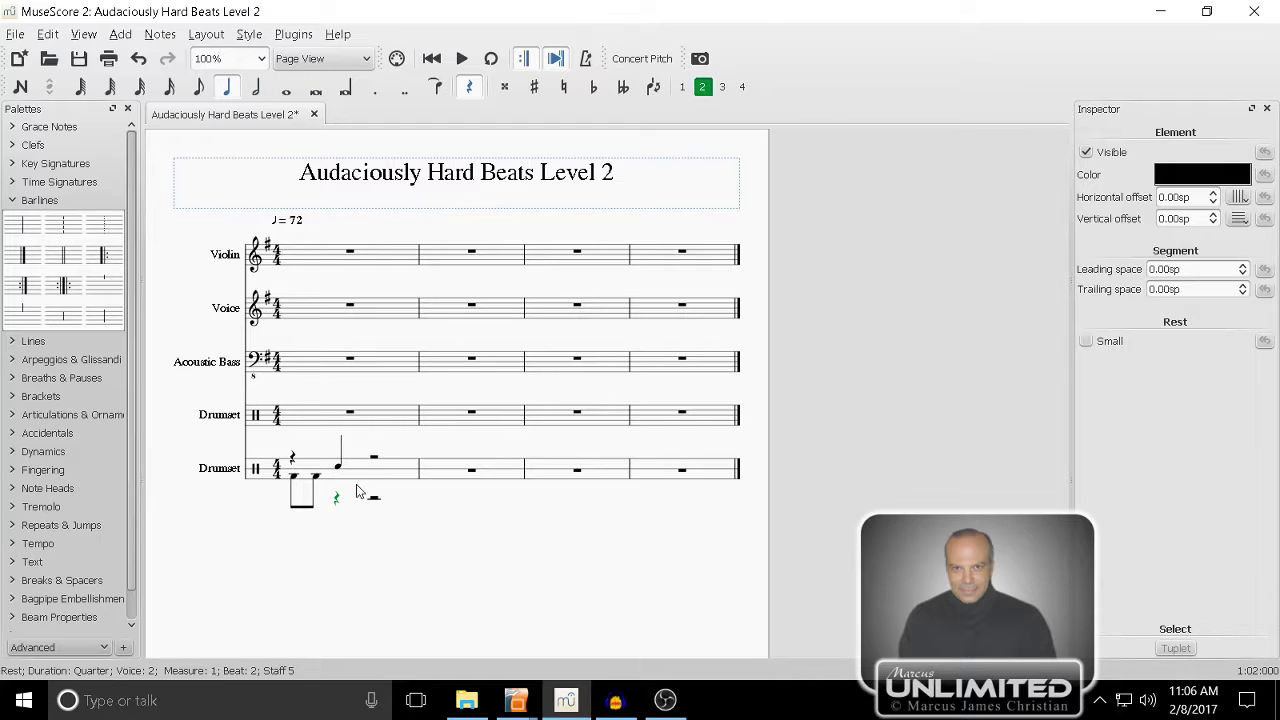
pyautogui.click(376, 88)
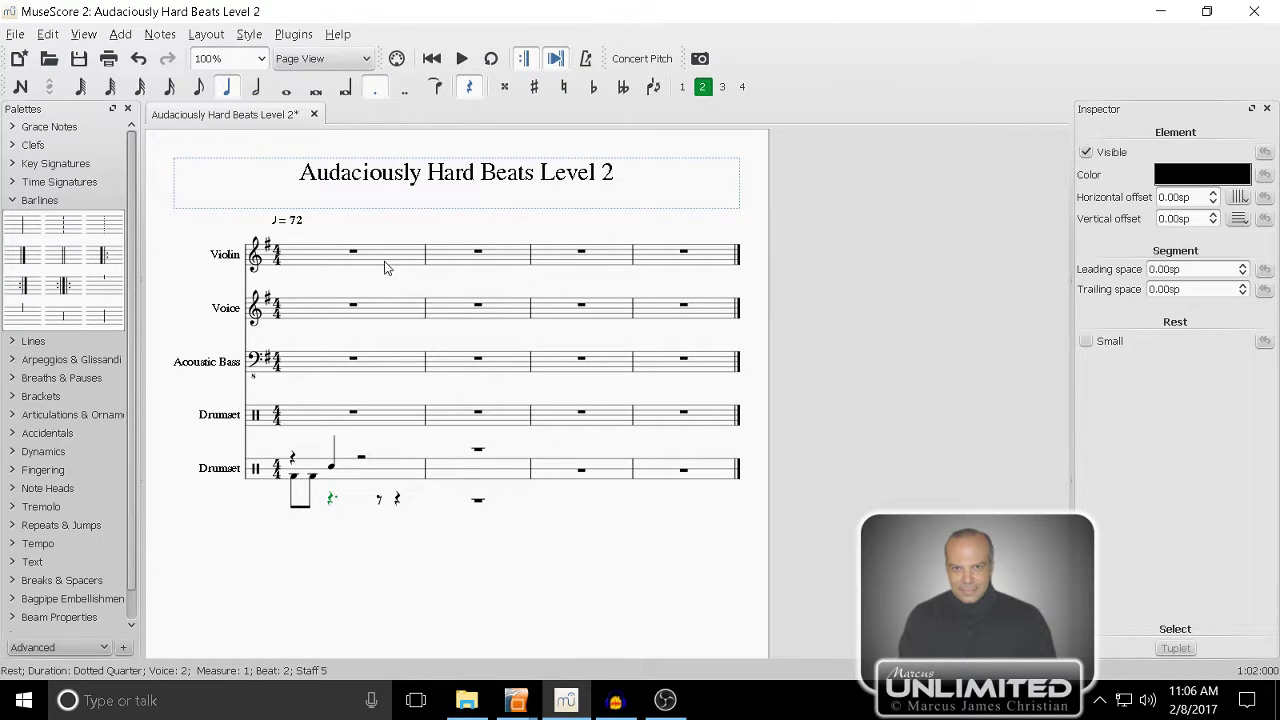
pyautogui.click(379, 500)
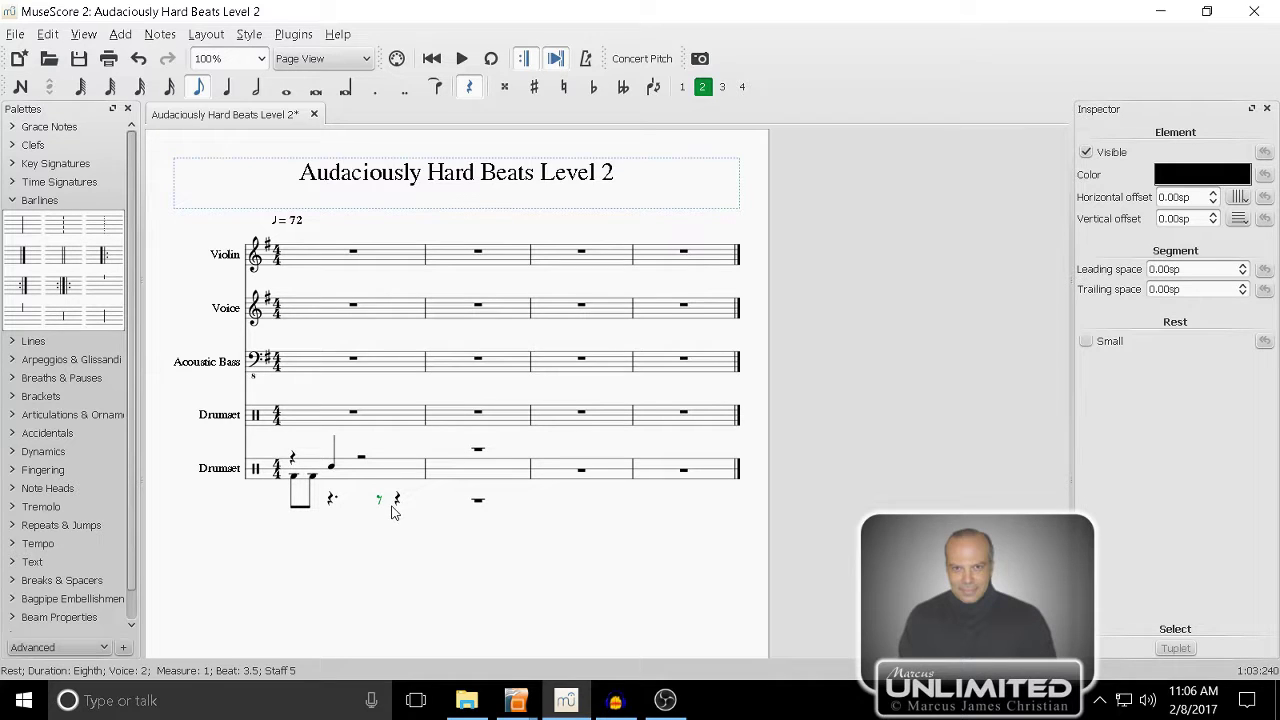
pyautogui.press('5')
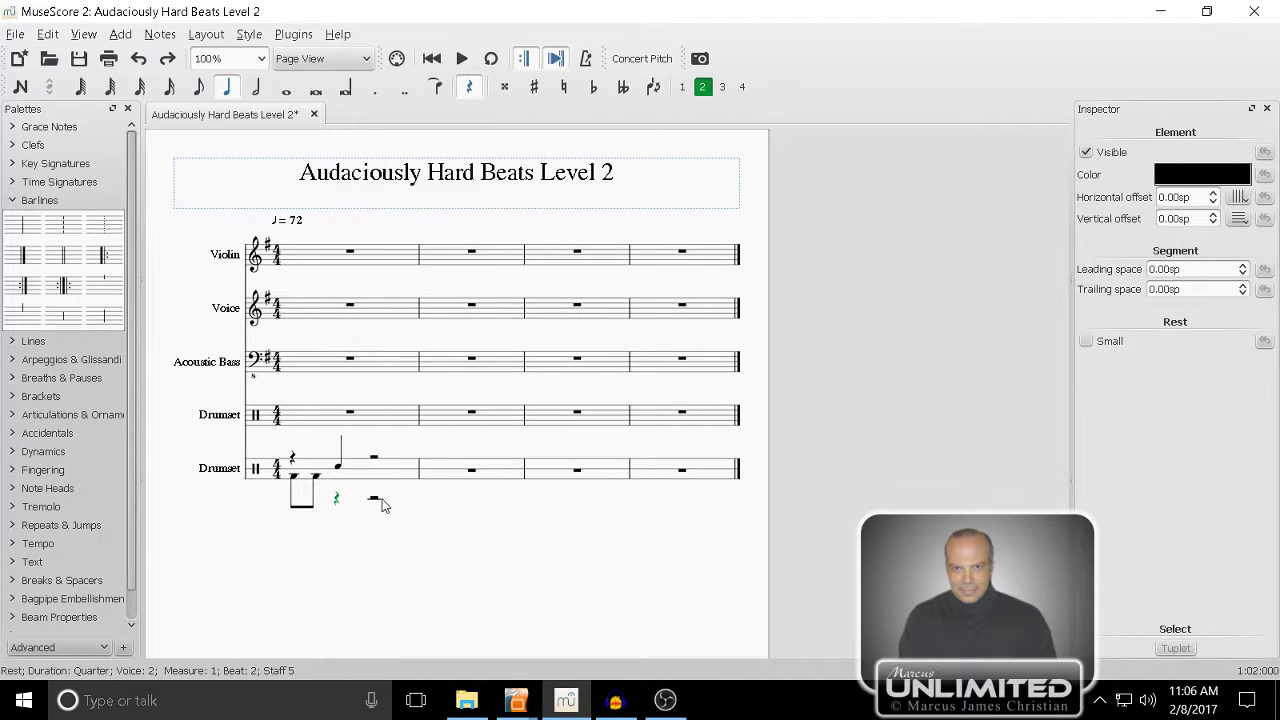
# - Try a quarter-note Acoustic Bass Drum in voice 2 on beat 3 of measure 1, play it back and undo it
pyautogui.press('n')
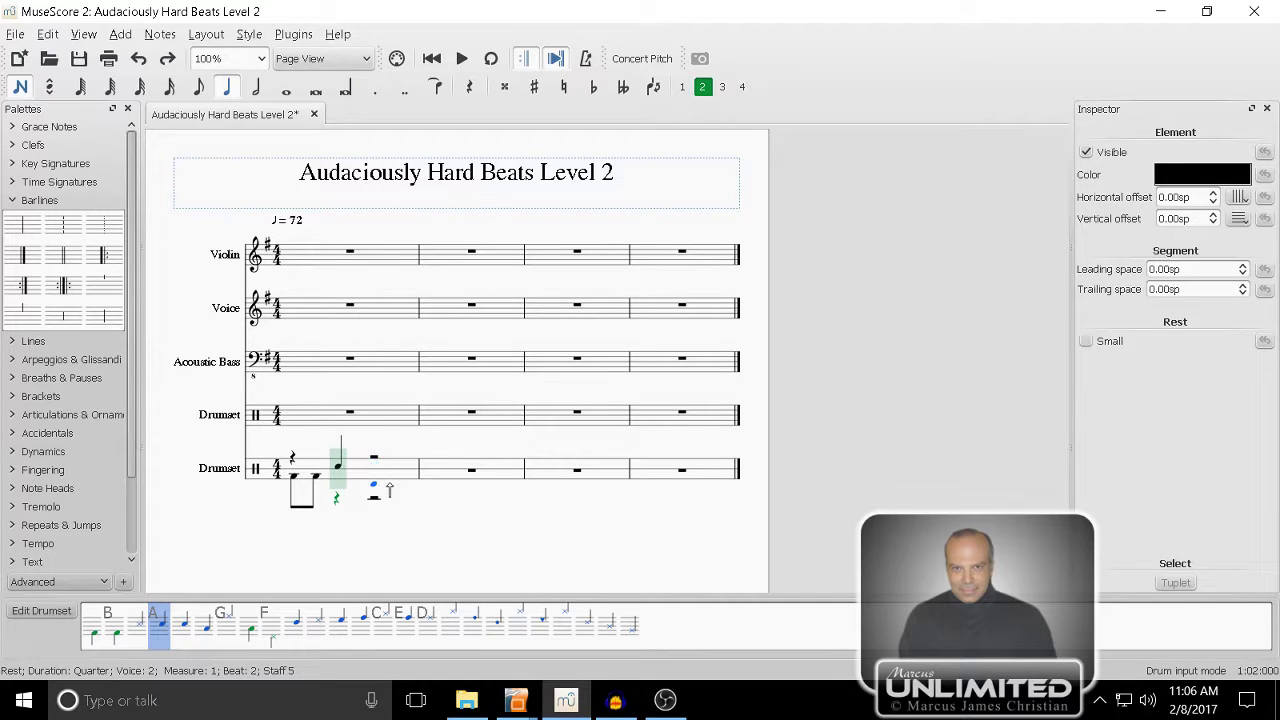
pyautogui.click(95, 628)
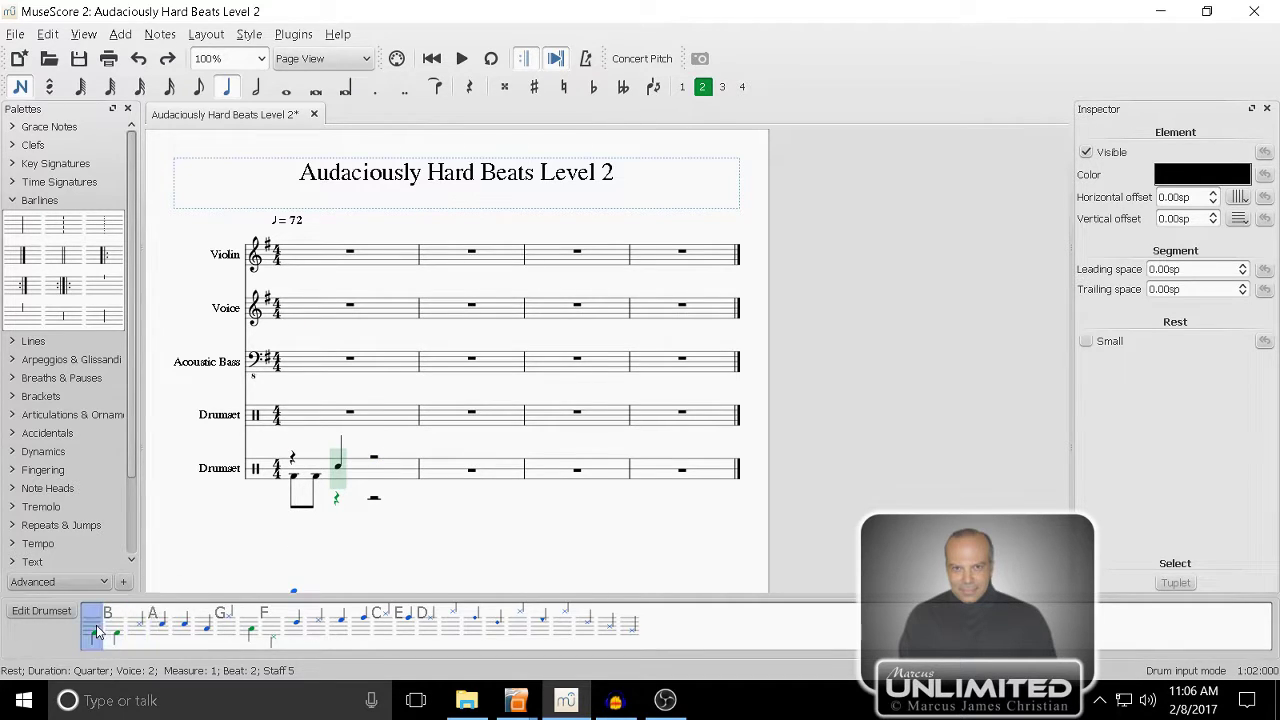
pyautogui.click(374, 485)
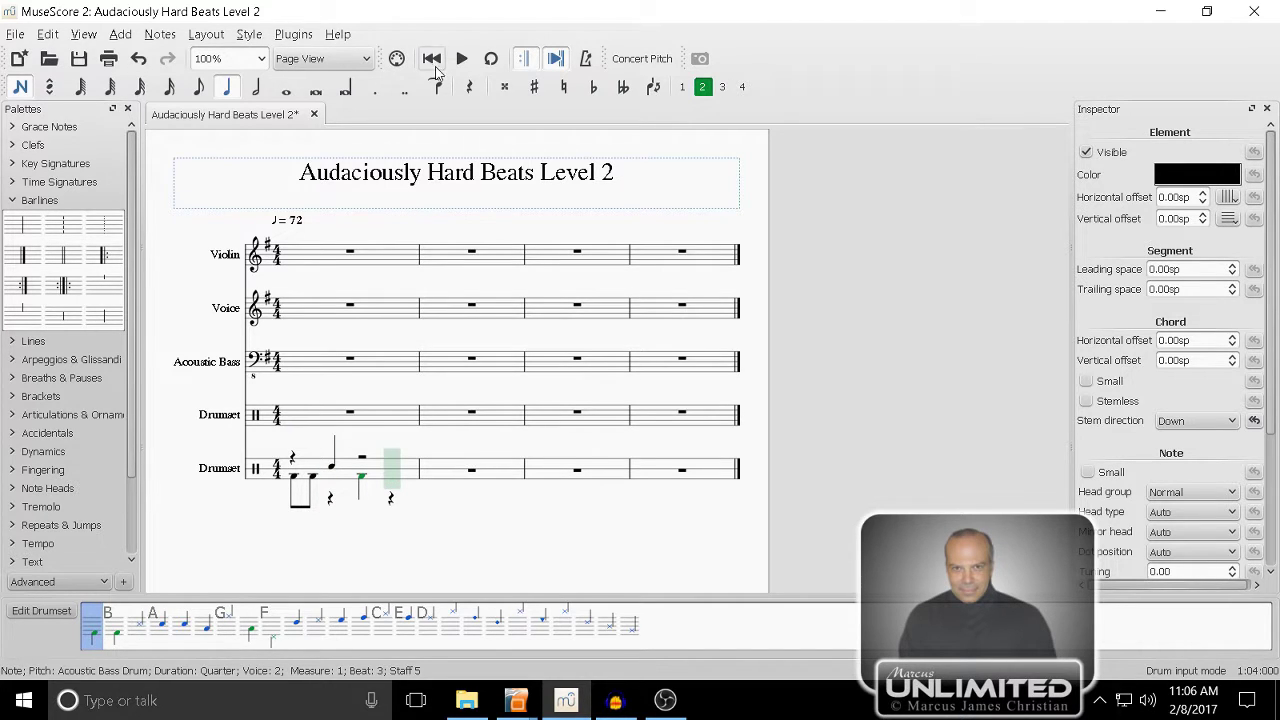
pyautogui.click(460, 60)
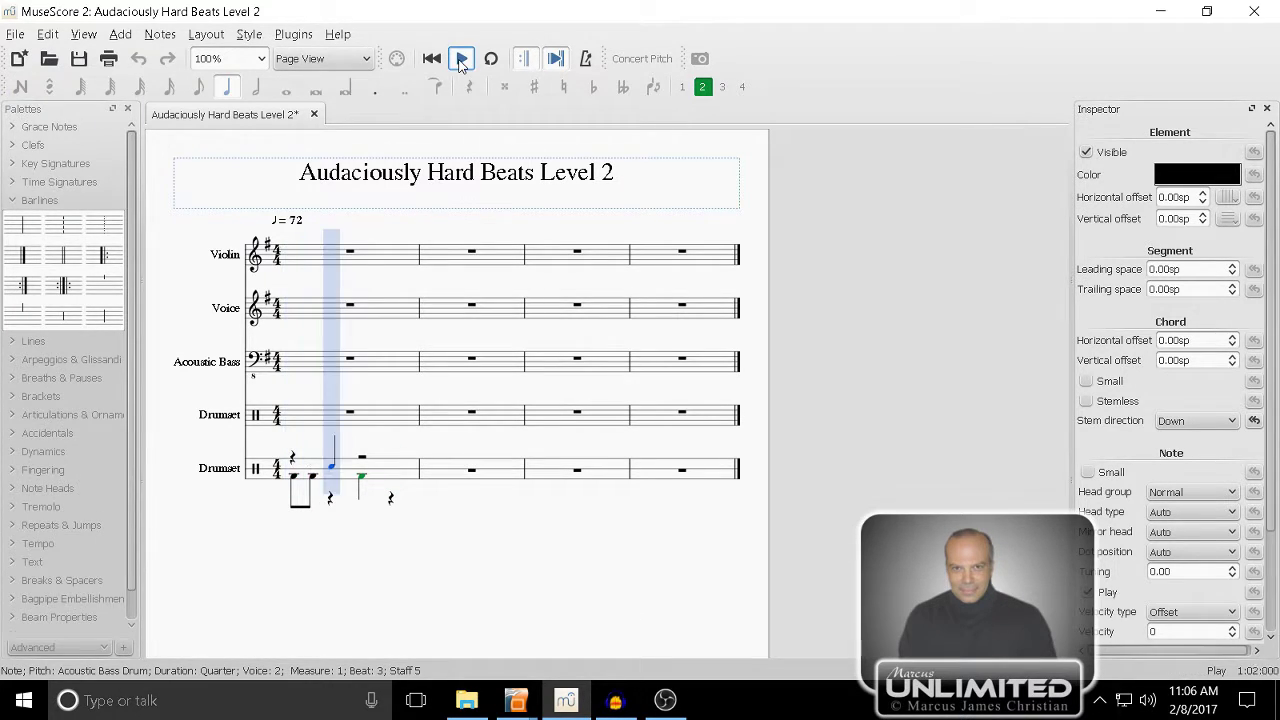
pyautogui.click(460, 60)
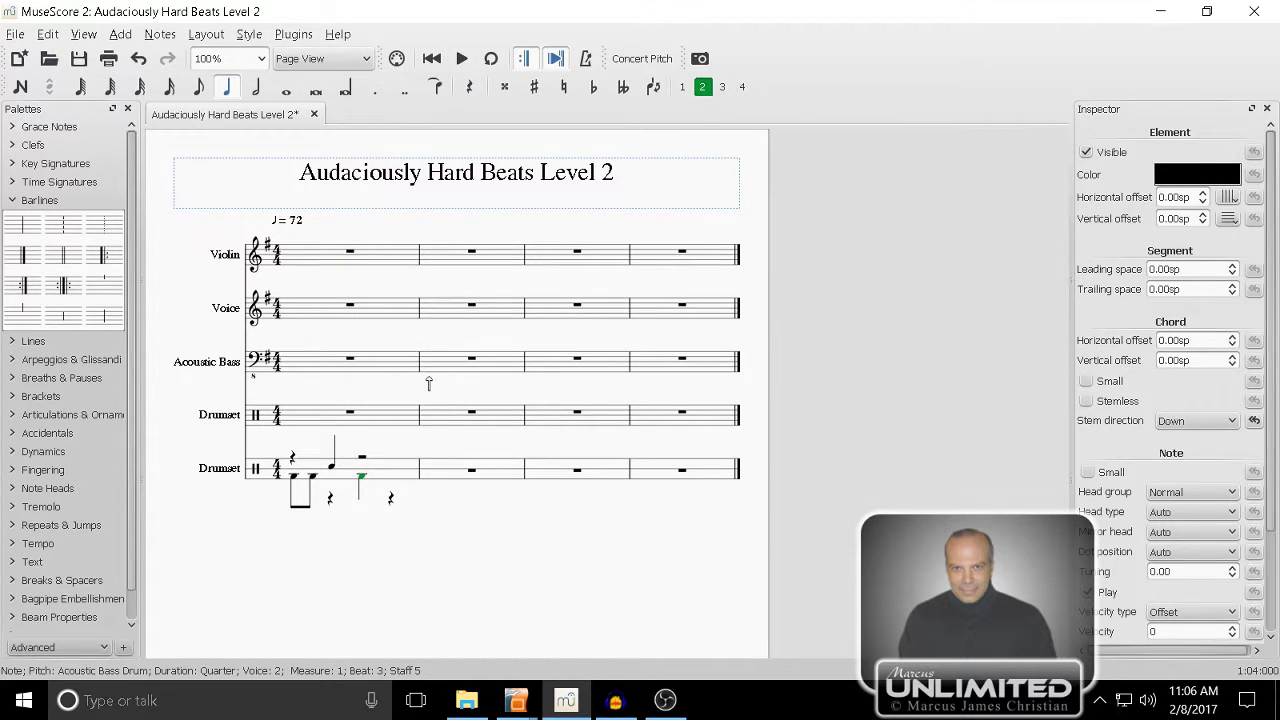
pyautogui.press('n')
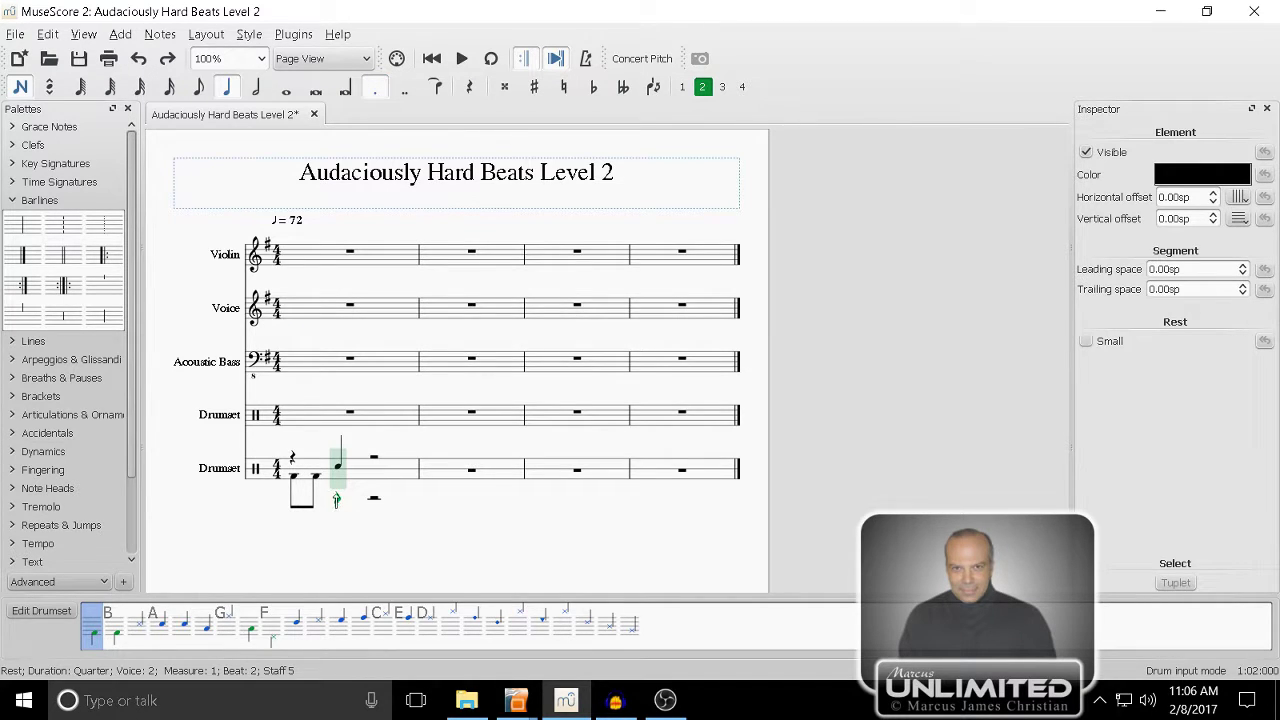
pyautogui.press('Escape')
# - Change the voice 2 rest on beat 2 of the lower Drumset staff to a dotted quarter rest and play the measure
pyautogui.moveTo(336, 498); pyautogui.dragTo(341, 502)
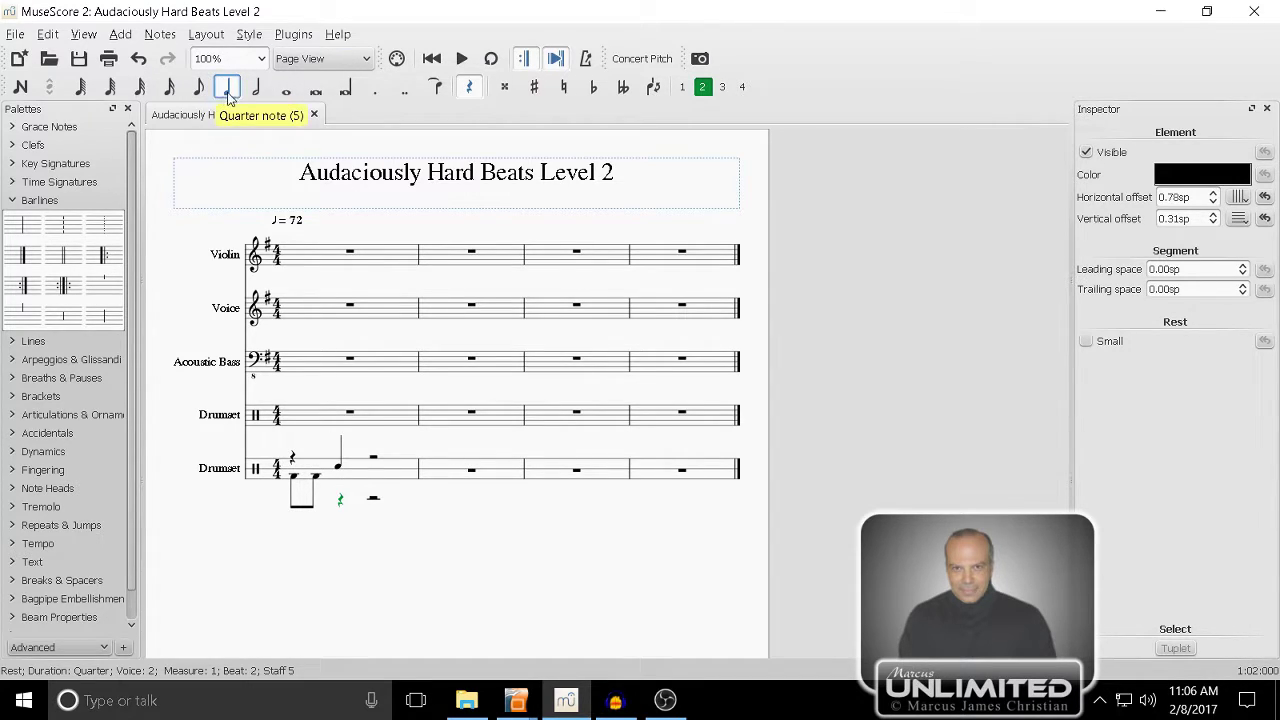
pyautogui.click(376, 90)
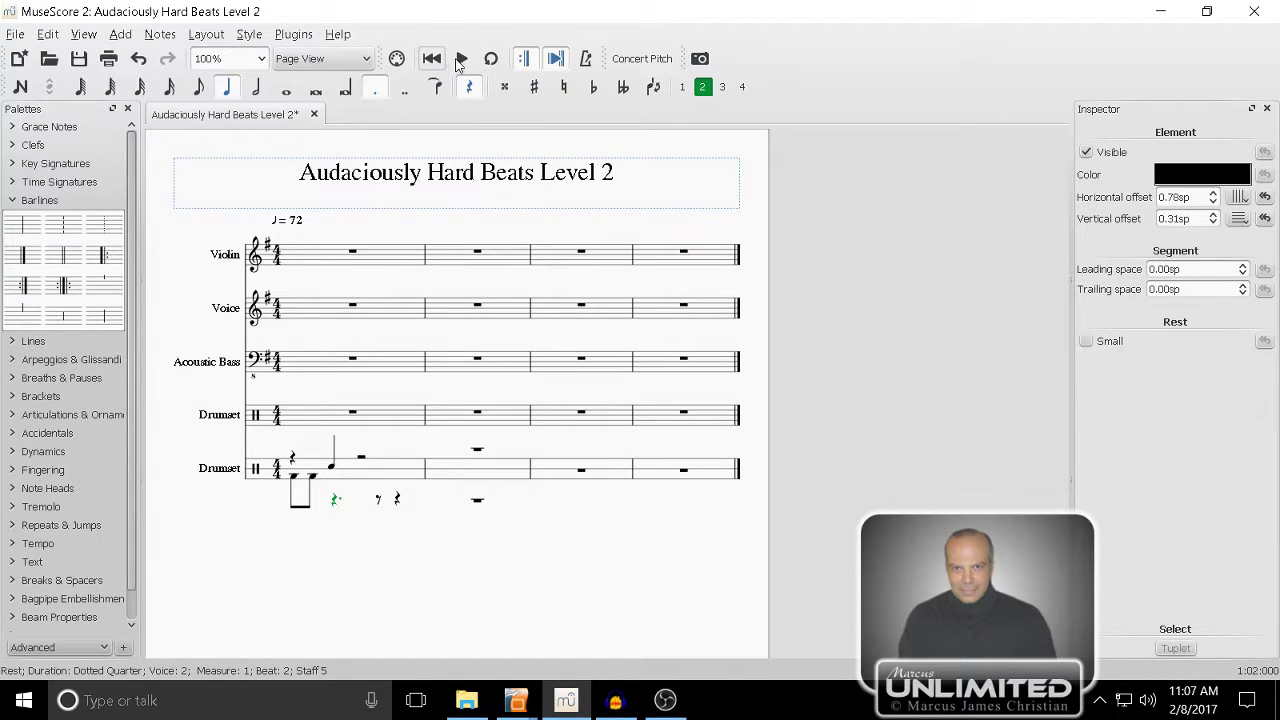
pyautogui.click(462, 59)
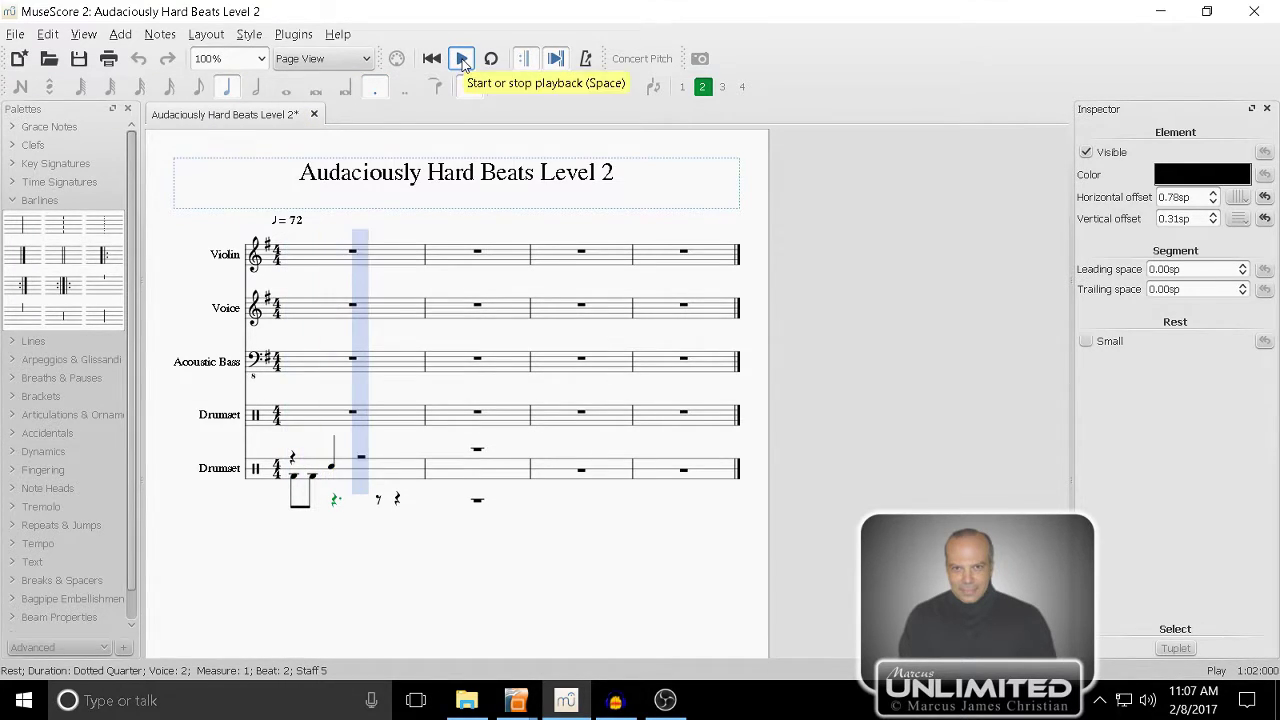
pyautogui.click(462, 59)
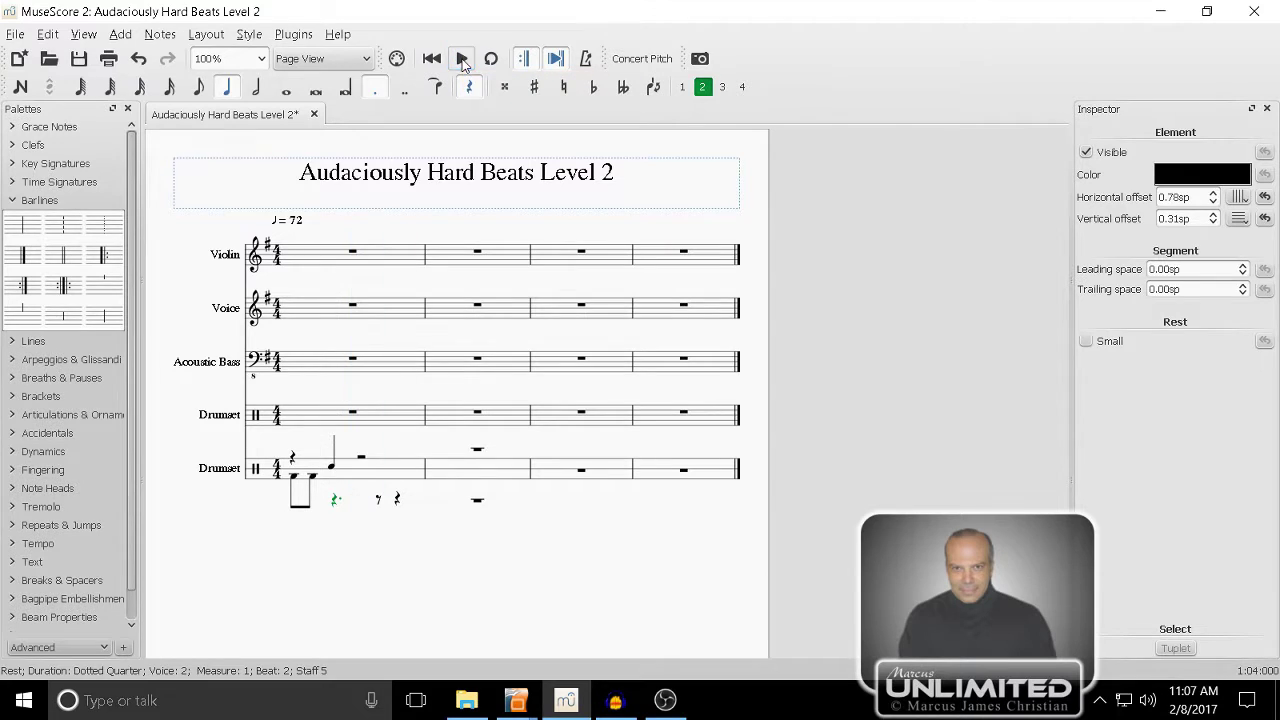
# - Replace the voice 2 eighth rest on beat 3.5 with an eighth-note Acoustic Bass Drum hit and play the measure back
pyautogui.click(379, 501)
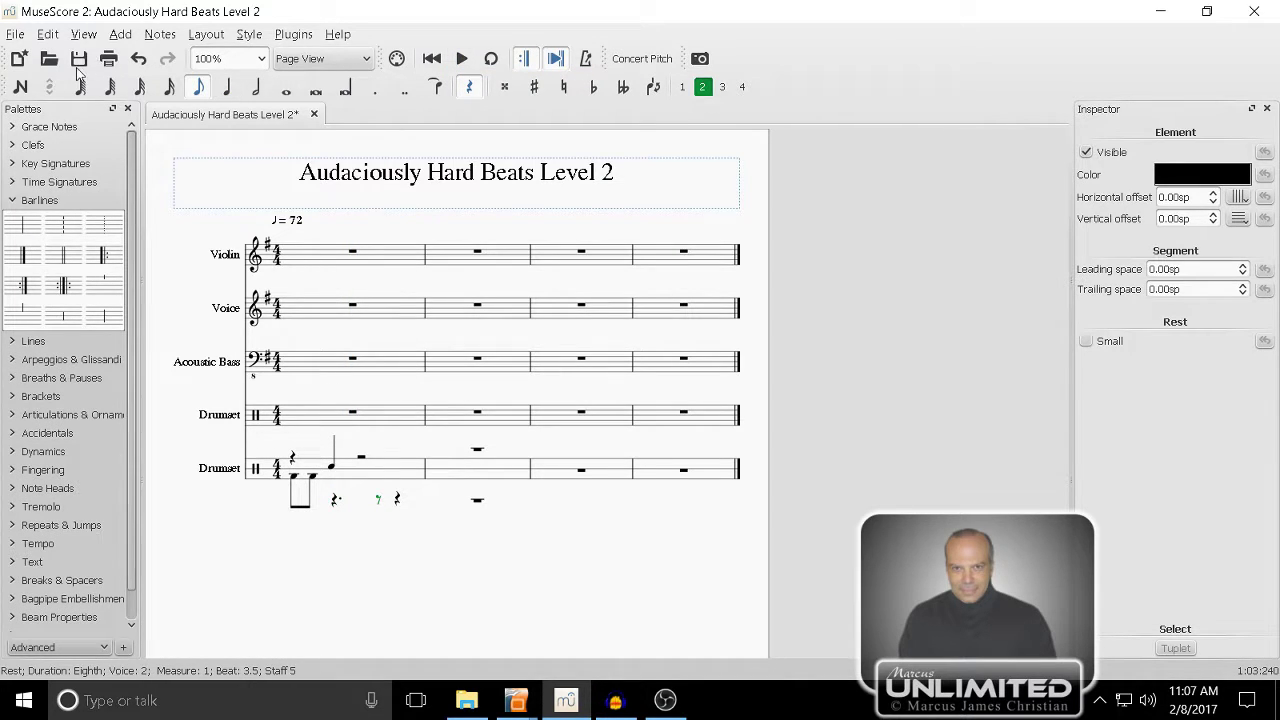
pyautogui.click(20, 87)
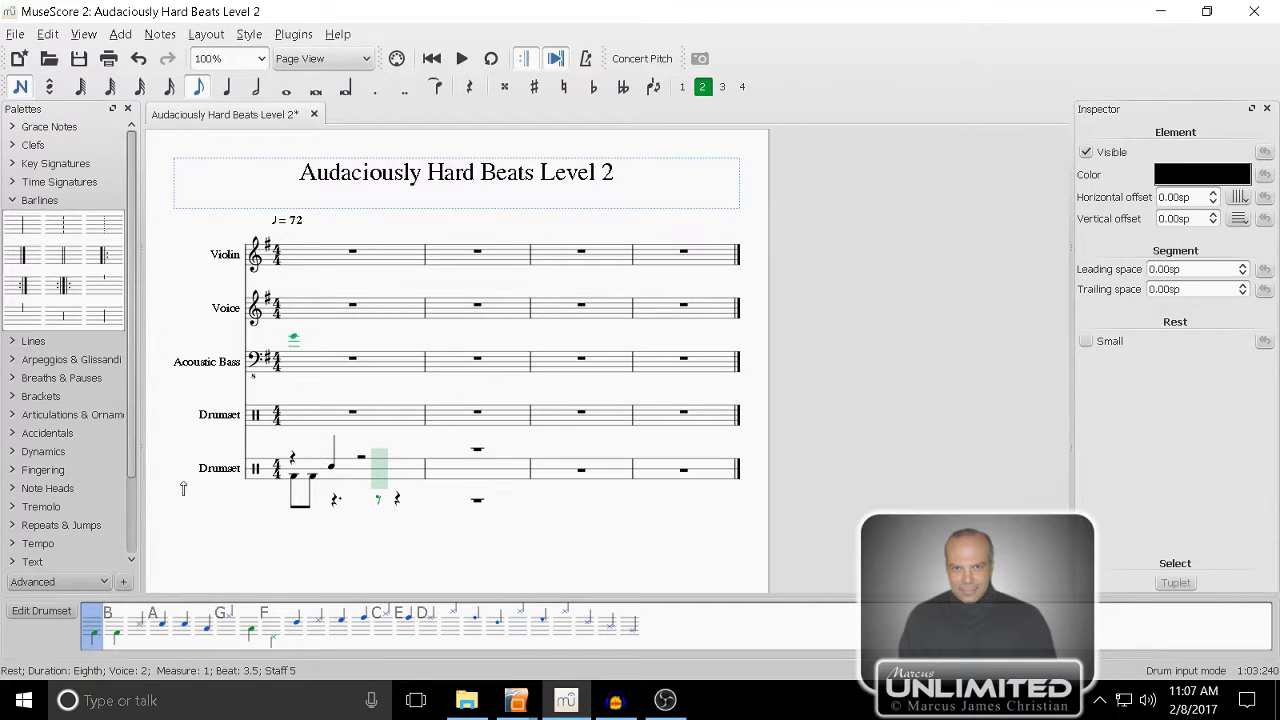
pyautogui.click(378, 477)
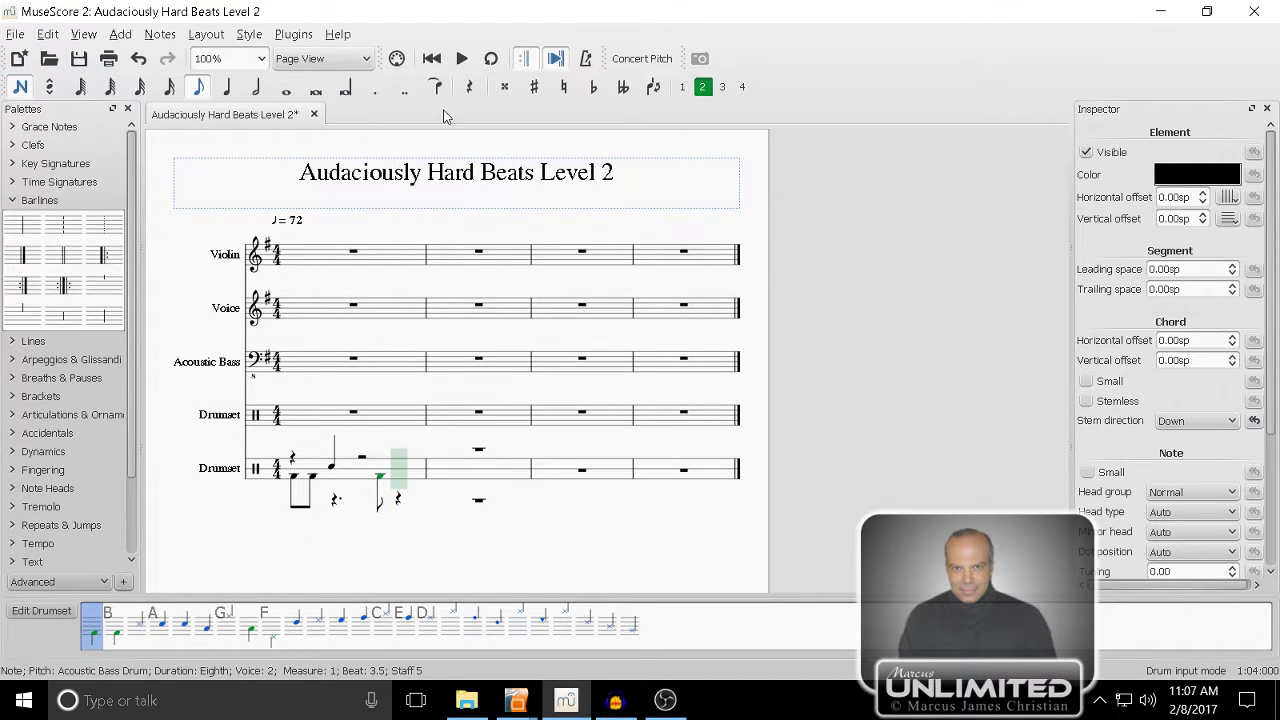
pyautogui.click(463, 60)
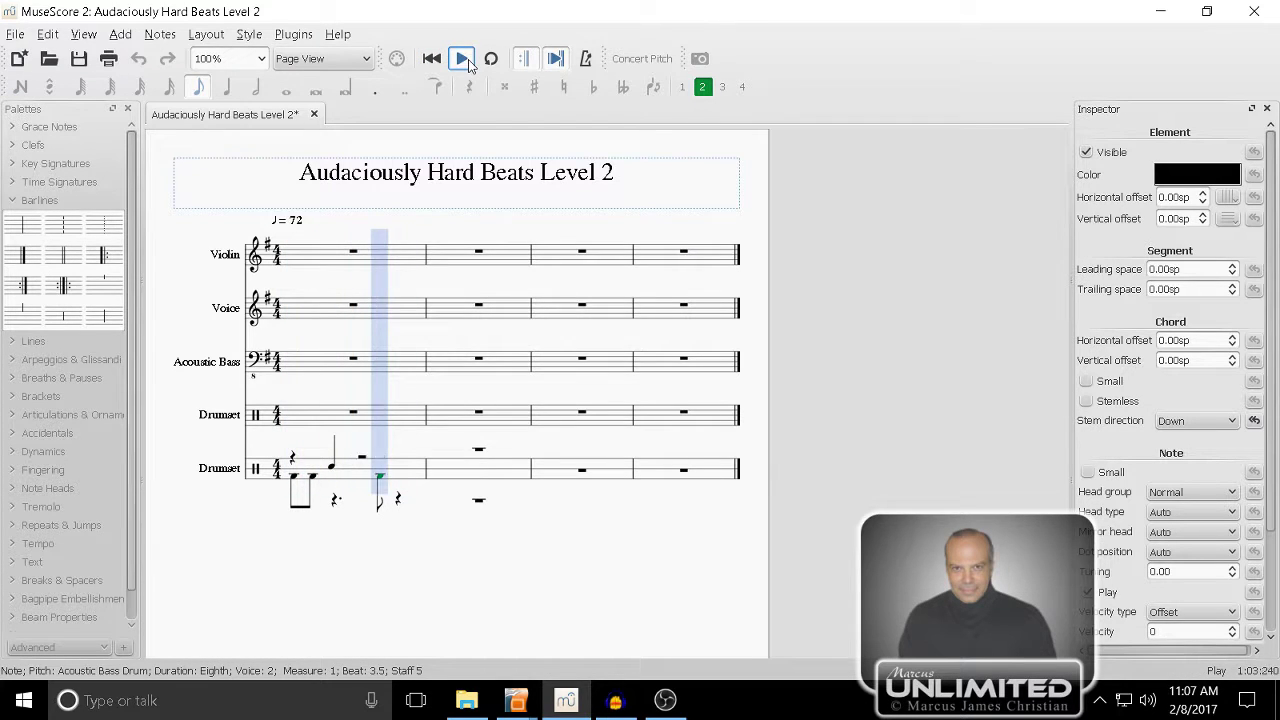
pyautogui.click(463, 60)
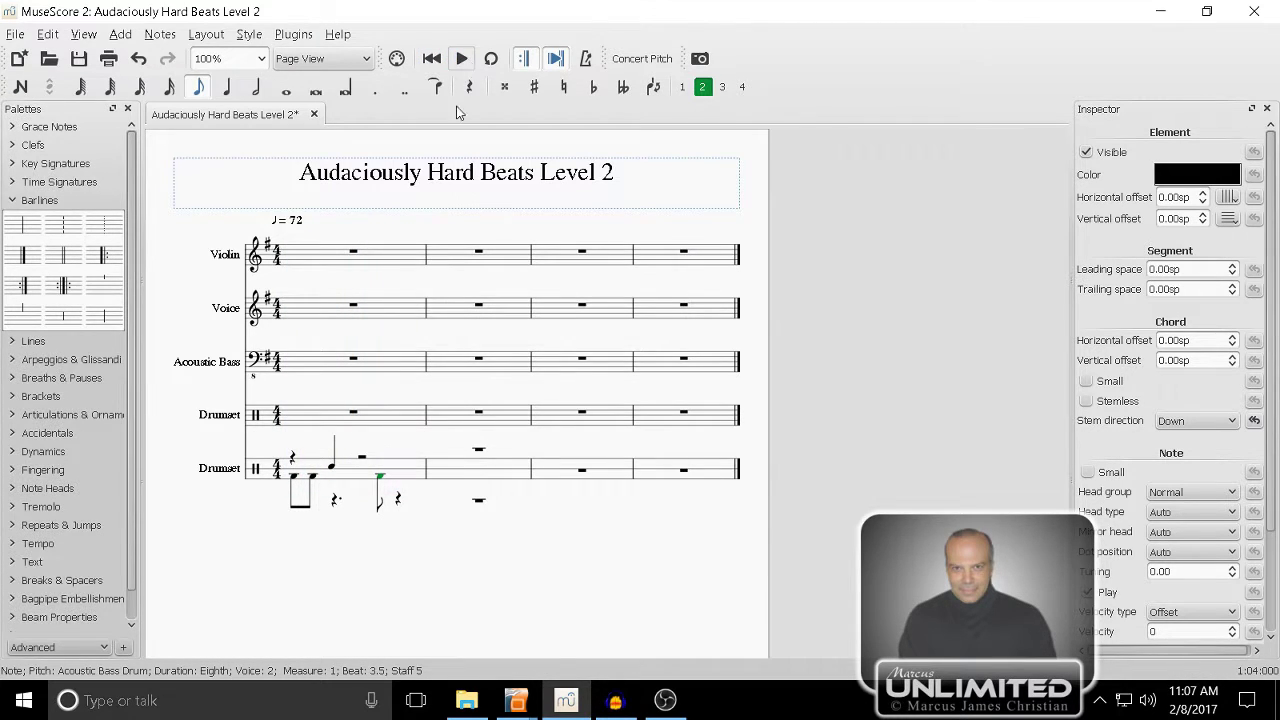
# - In voice 1 of measure 1, put a quarter rest on beat 3 and a quarter-note Acoustic Snare on beat 4, and play it back
pyautogui.click(363, 458)
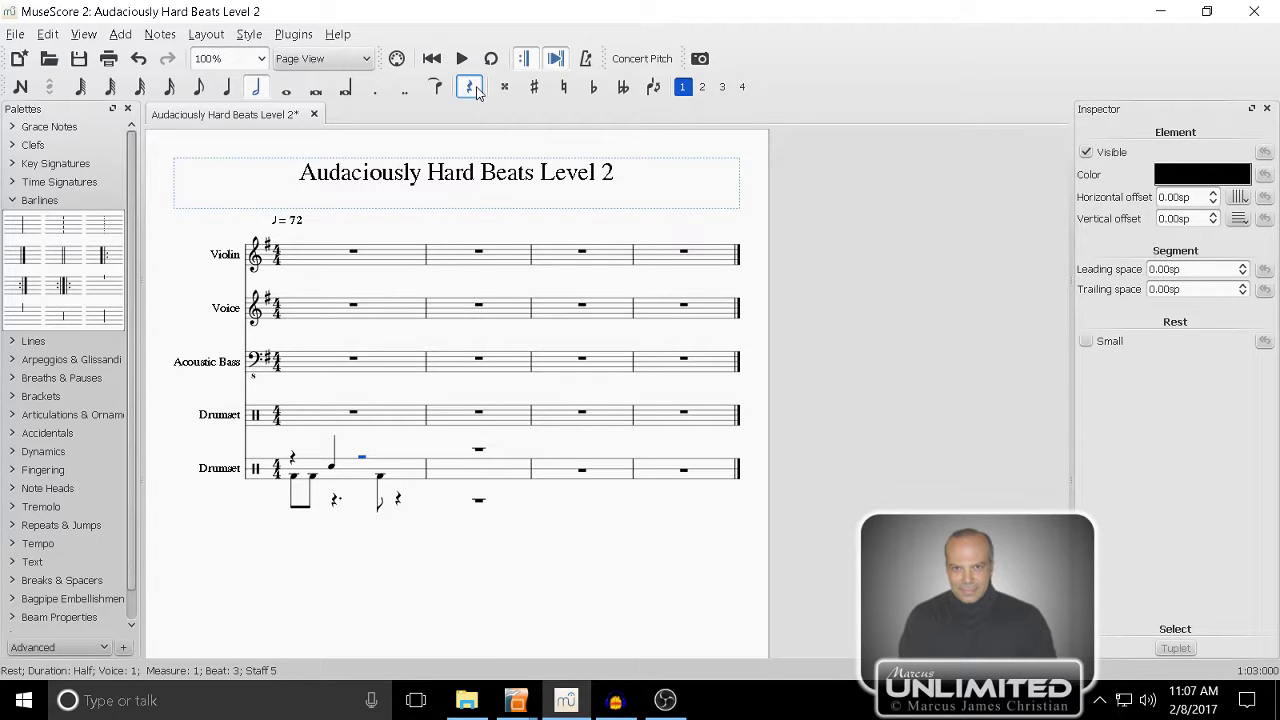
pyautogui.click(228, 92)
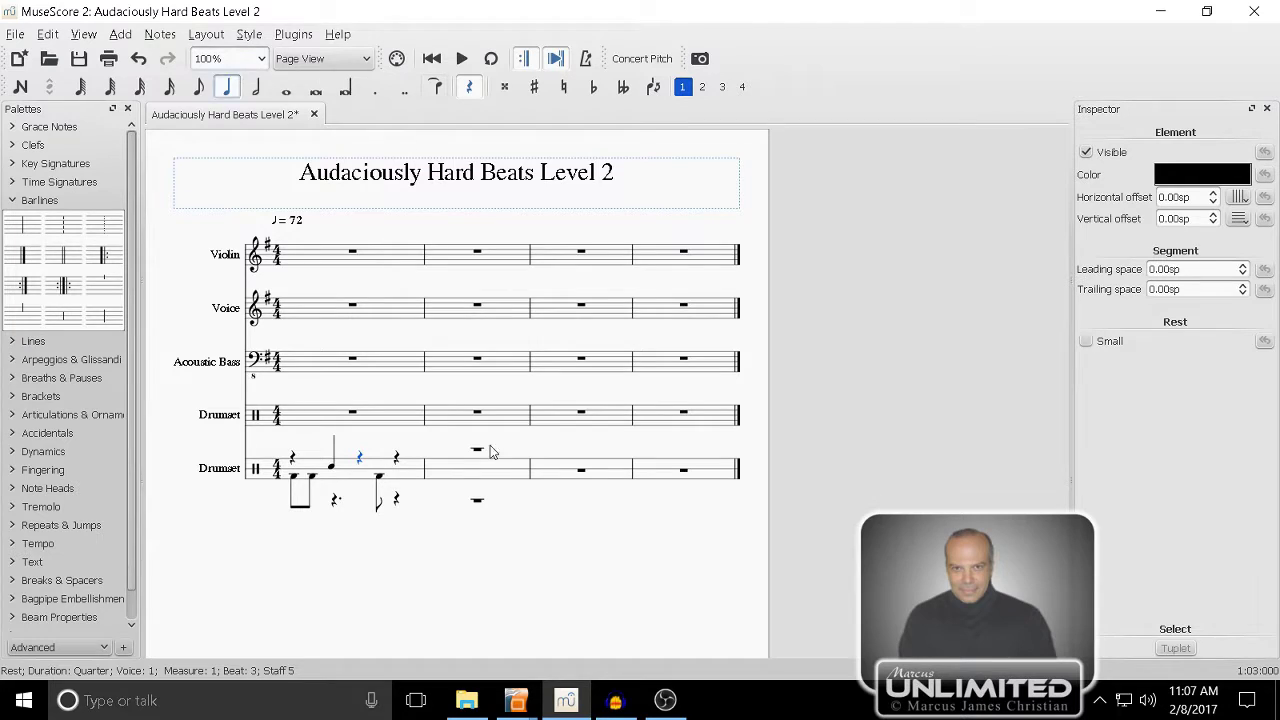
pyautogui.click(397, 461)
pyautogui.press('n')
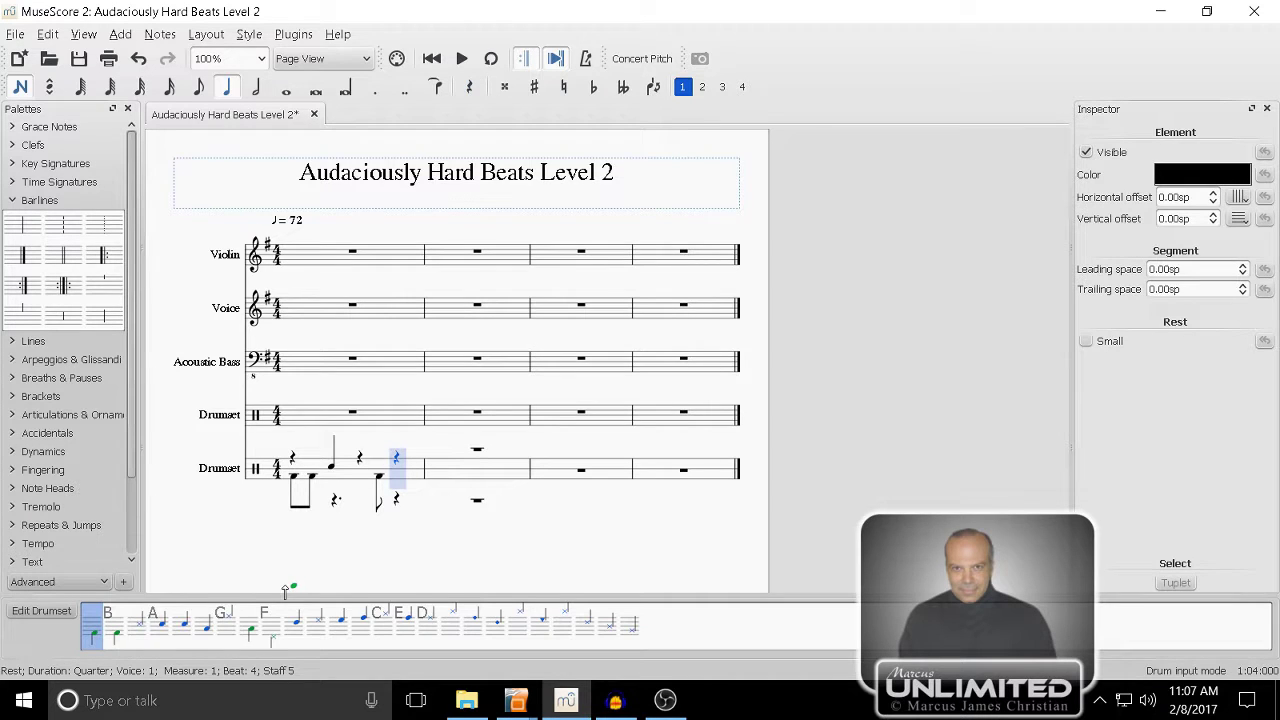
pyautogui.click(159, 630)
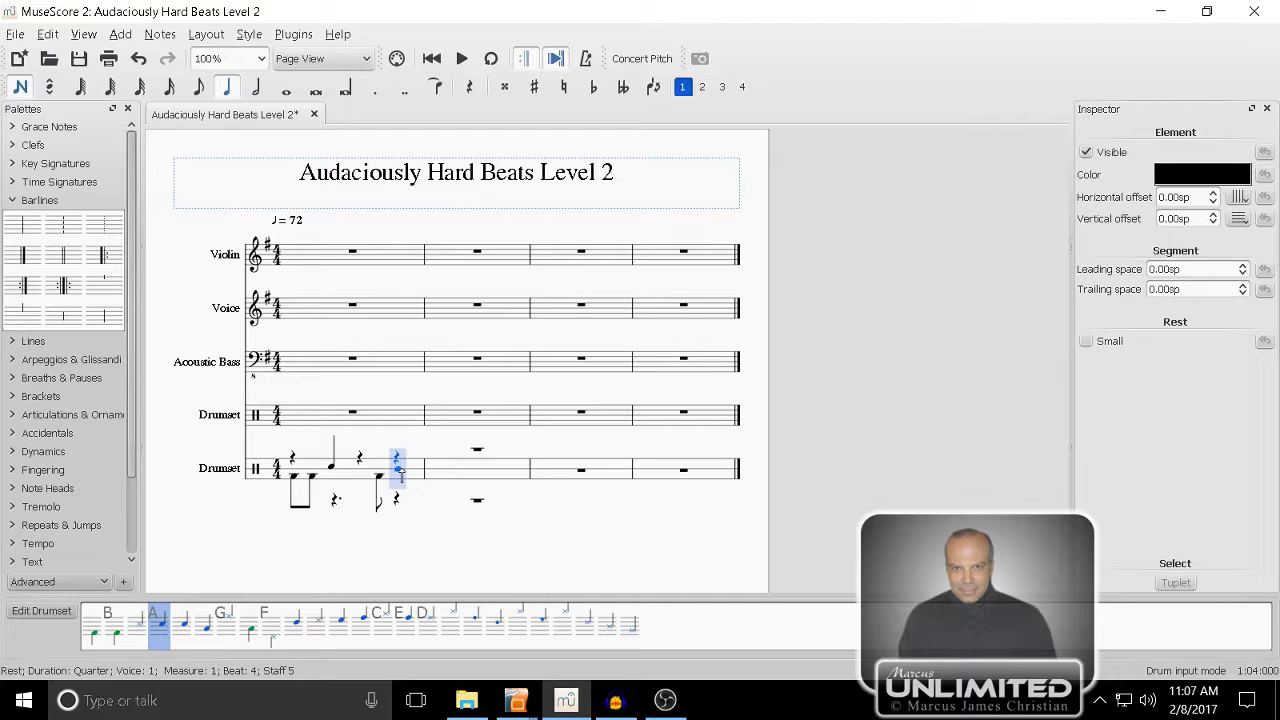
pyautogui.click(398, 468)
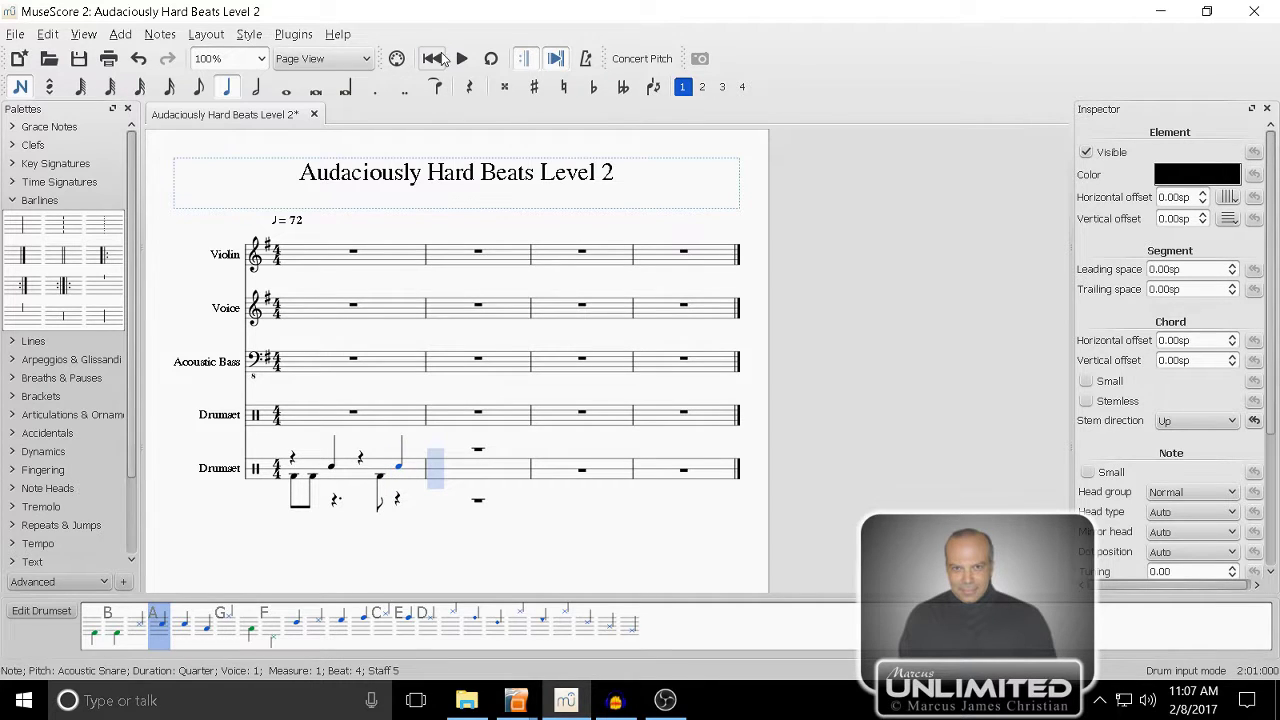
pyautogui.click(462, 58)
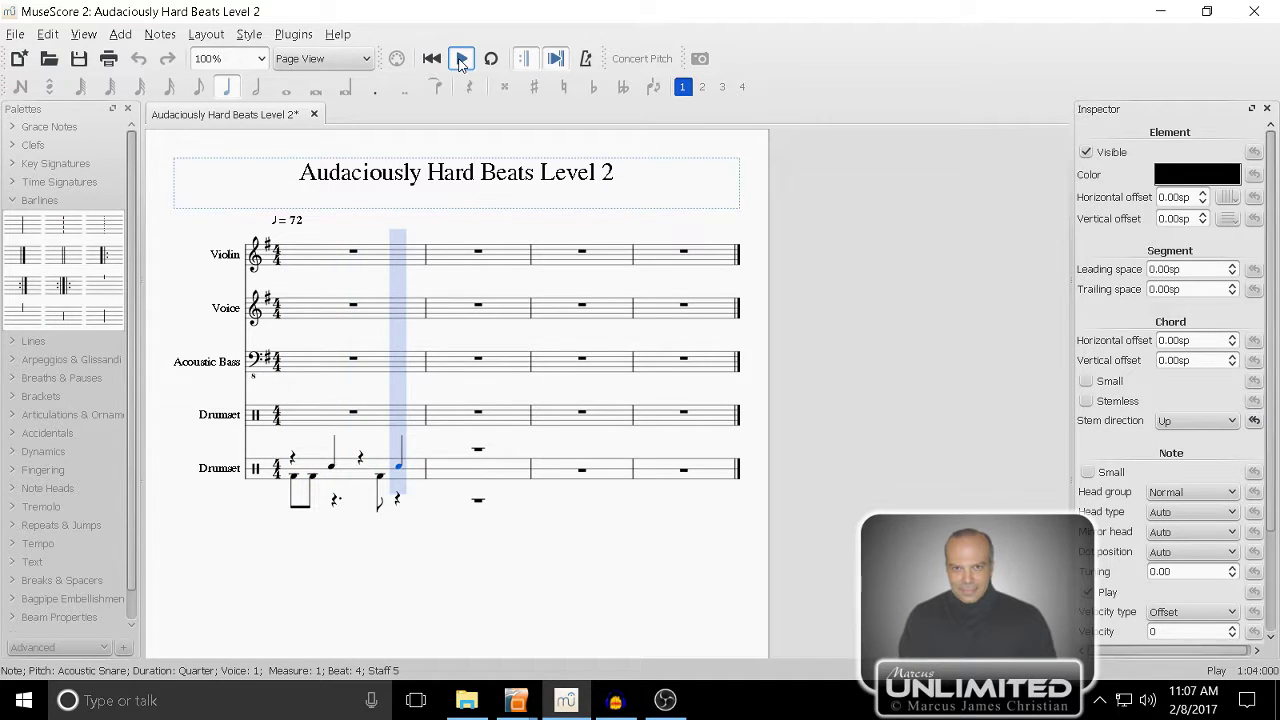
# - Stop playback and repeat measure 1 of the lower Drumset staff through measures 2 to 4
pyautogui.click(462, 59)
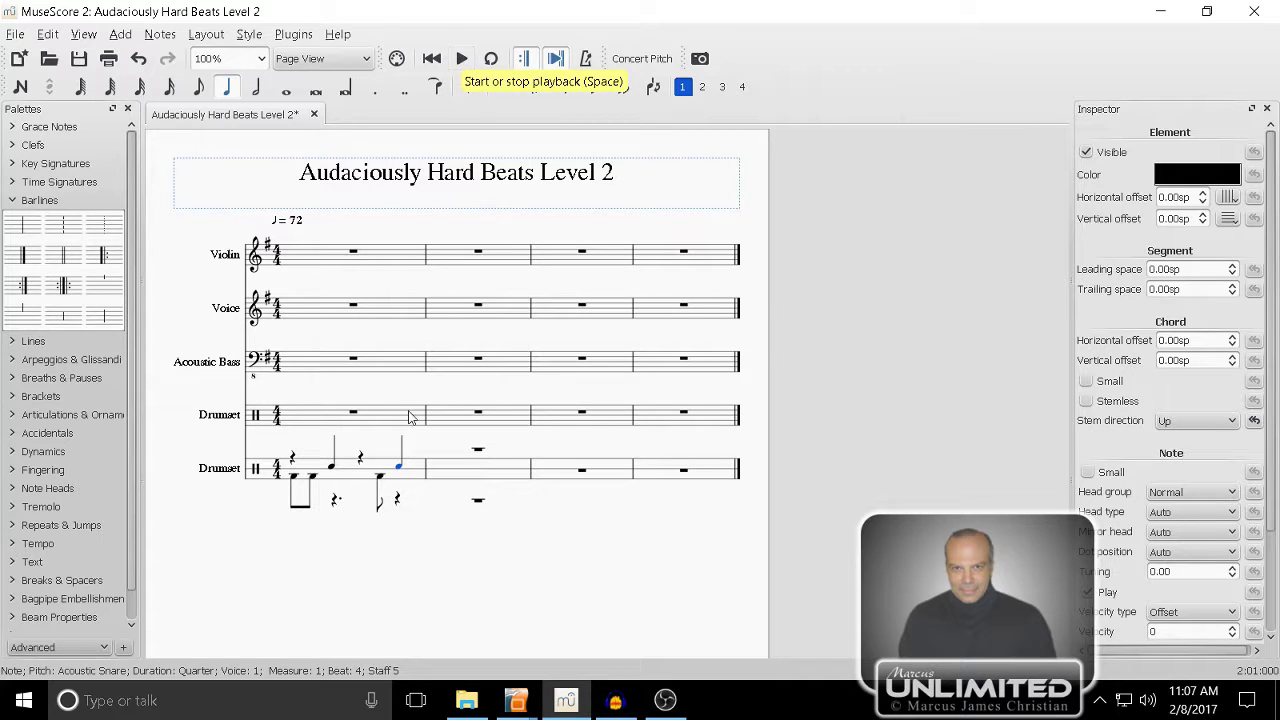
pyautogui.click(418, 485)
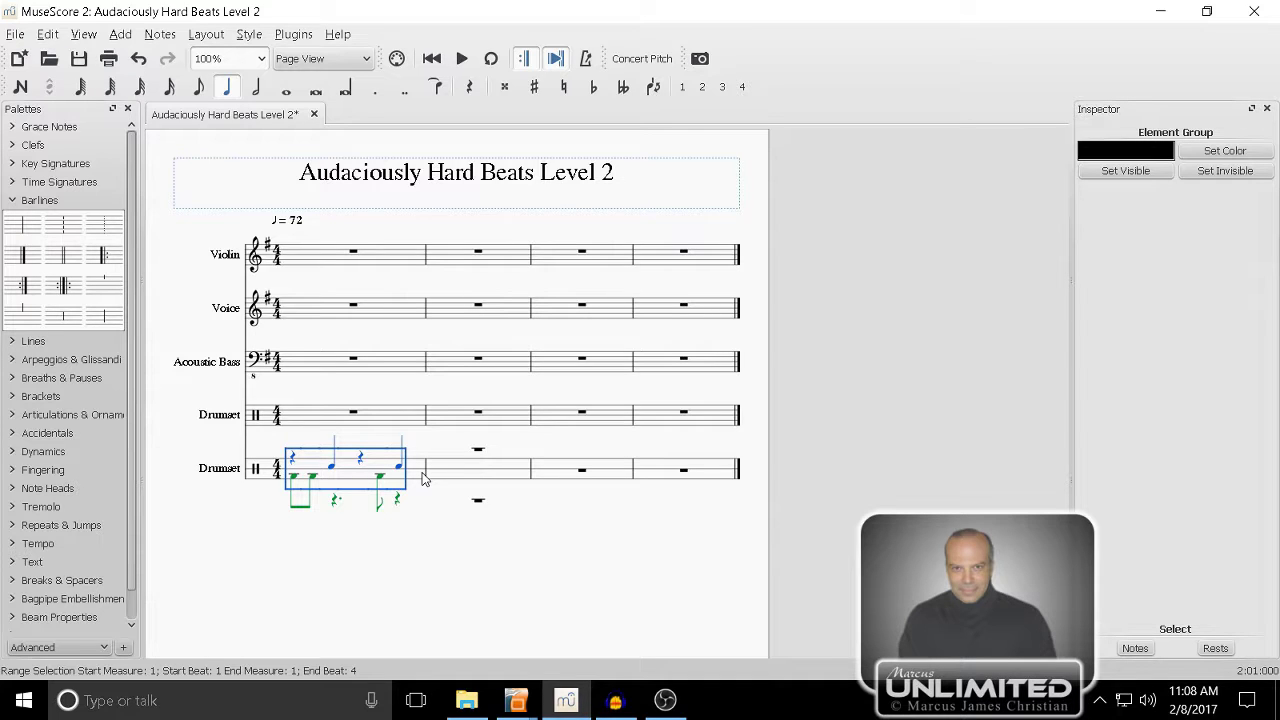
pyautogui.press('r')
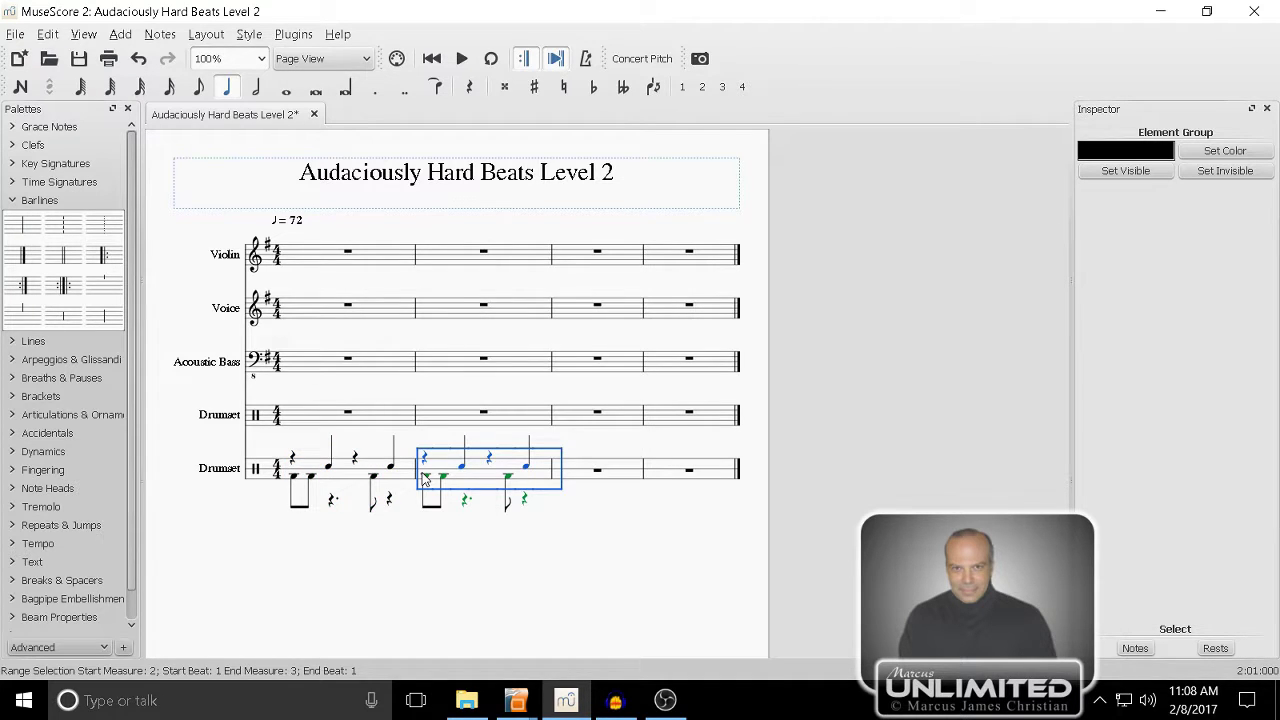
pyautogui.press('r')
pyautogui.press('r')
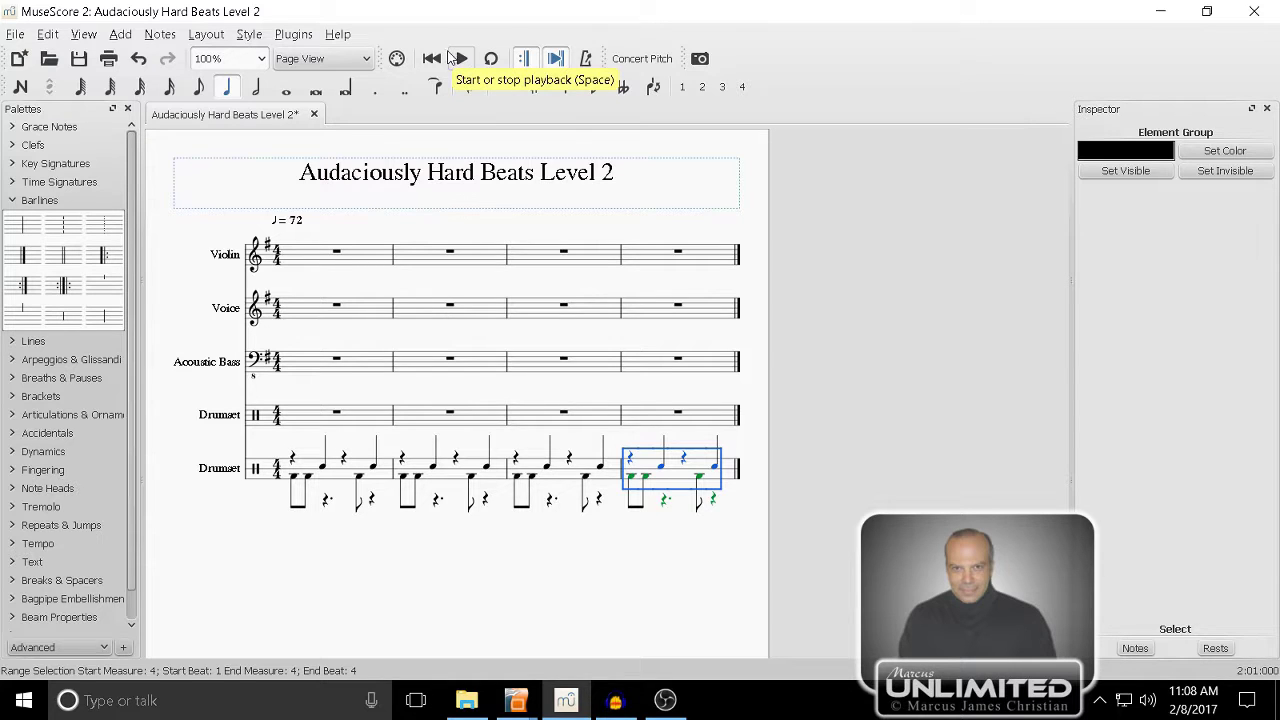
# - Enter an eighth-note Closed Hi-Hat on beat 1 of measure 1 in the upper Drumset staff
pyautogui.click(337, 420)
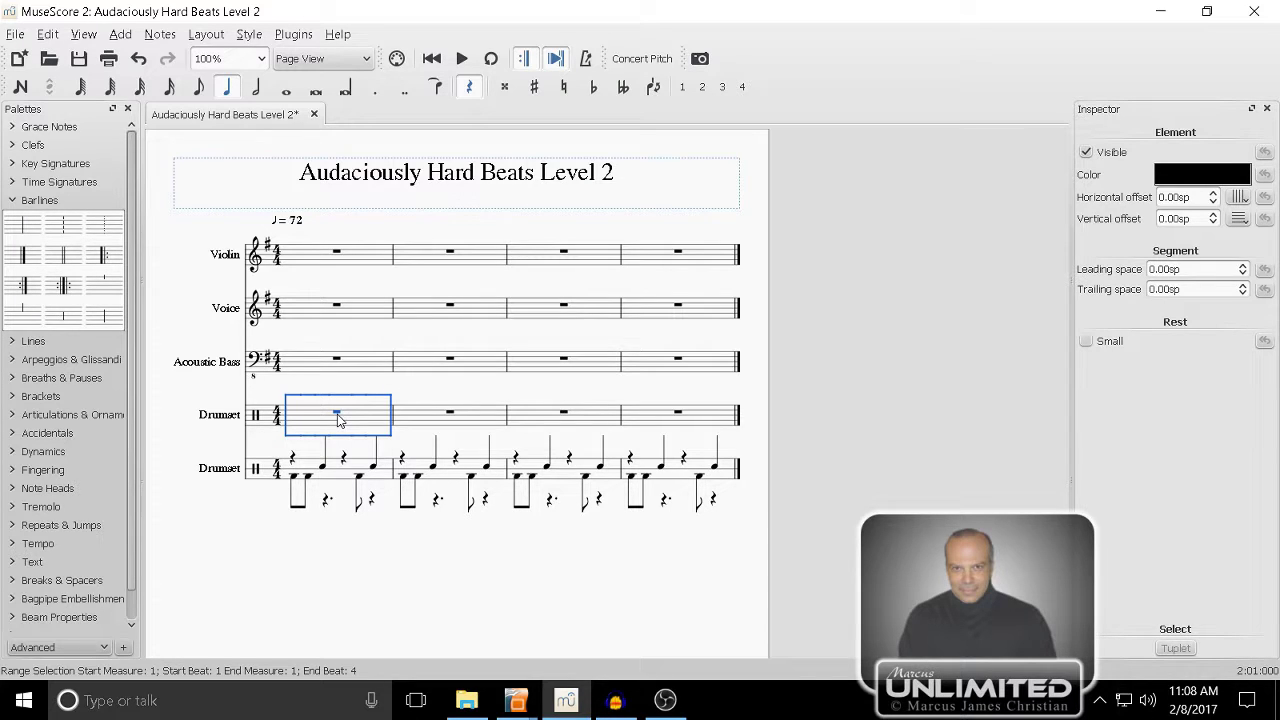
pyautogui.press('n')
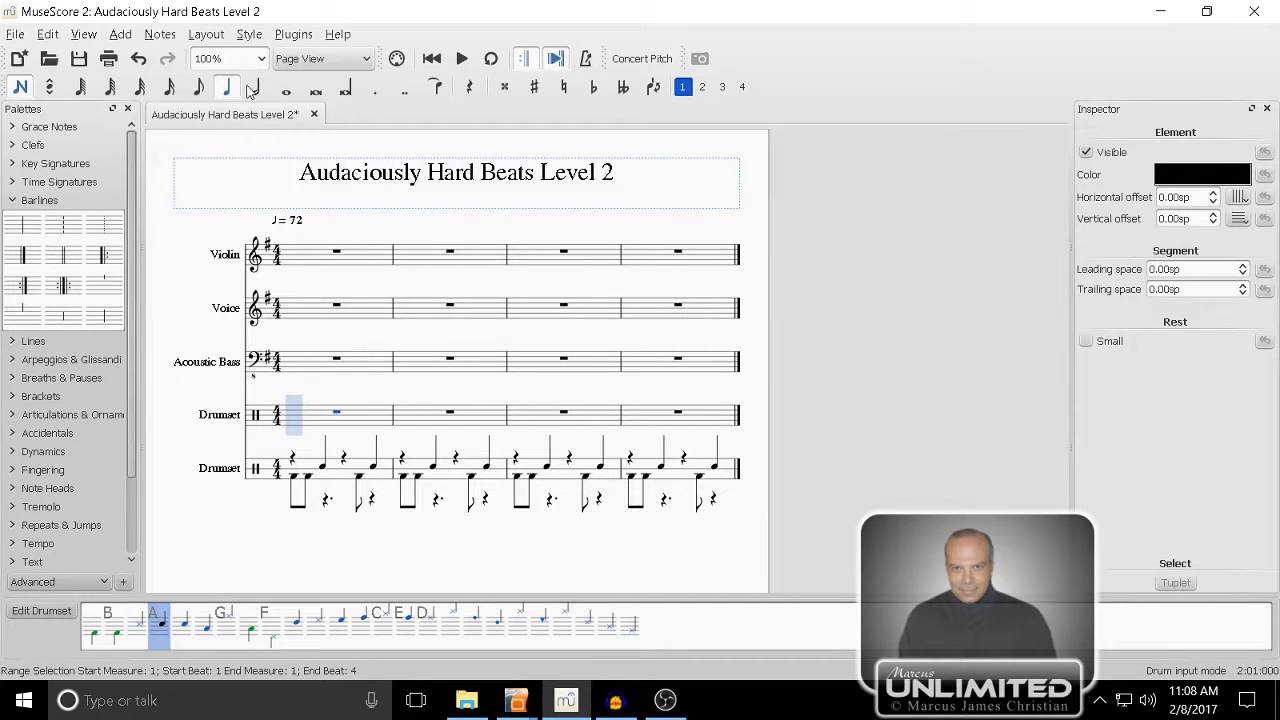
pyautogui.click(204, 88)
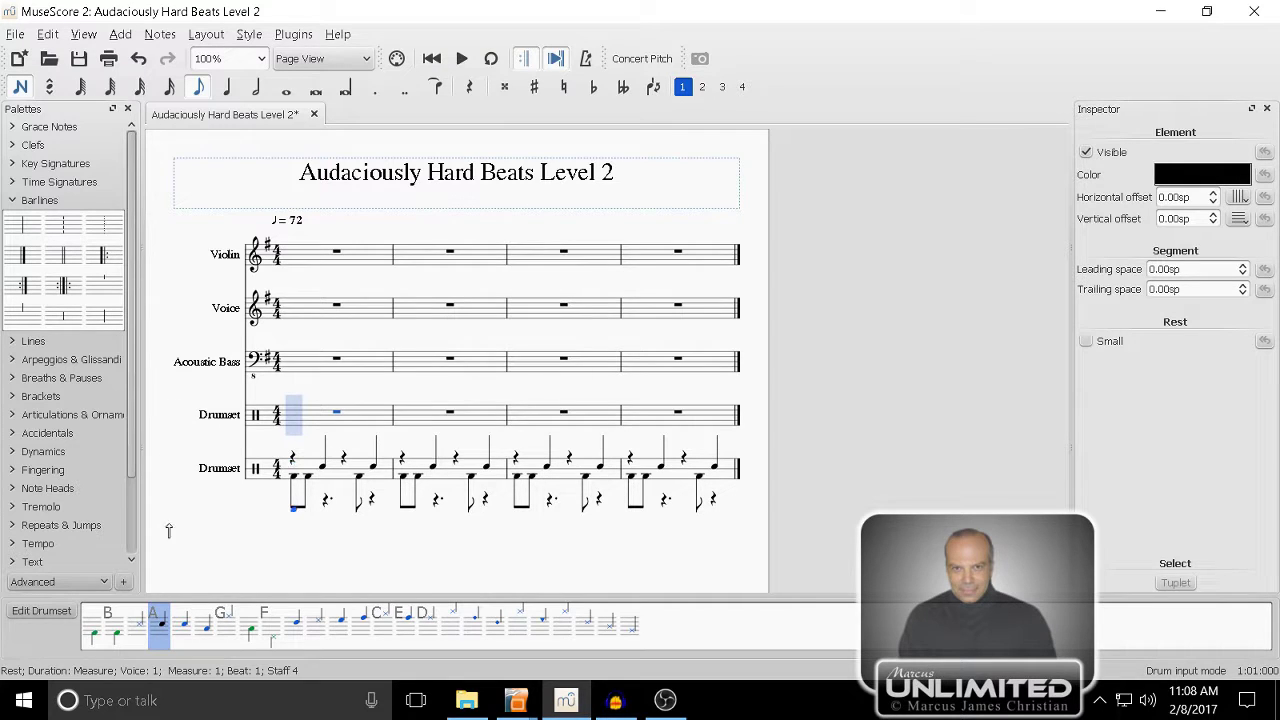
pyautogui.click(231, 633)
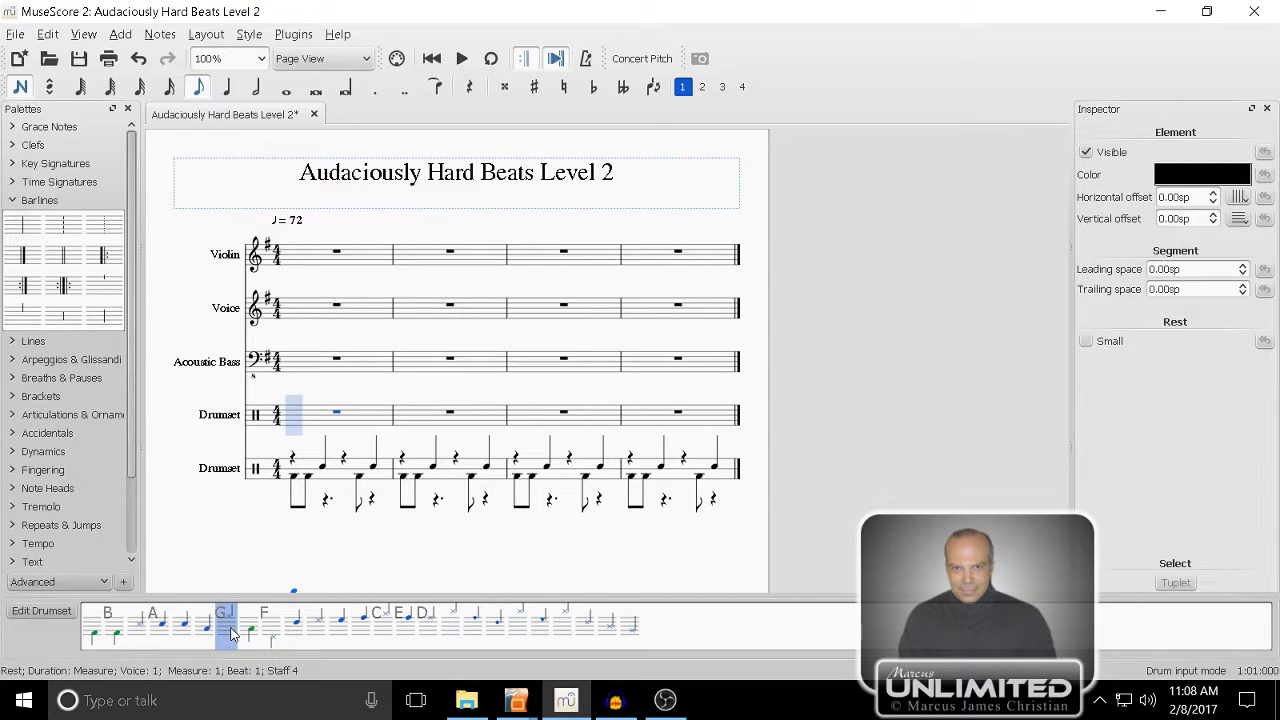
pyautogui.click(205, 632)
pyautogui.click(229, 632)
pyautogui.click(249, 635)
pyautogui.click(224, 632)
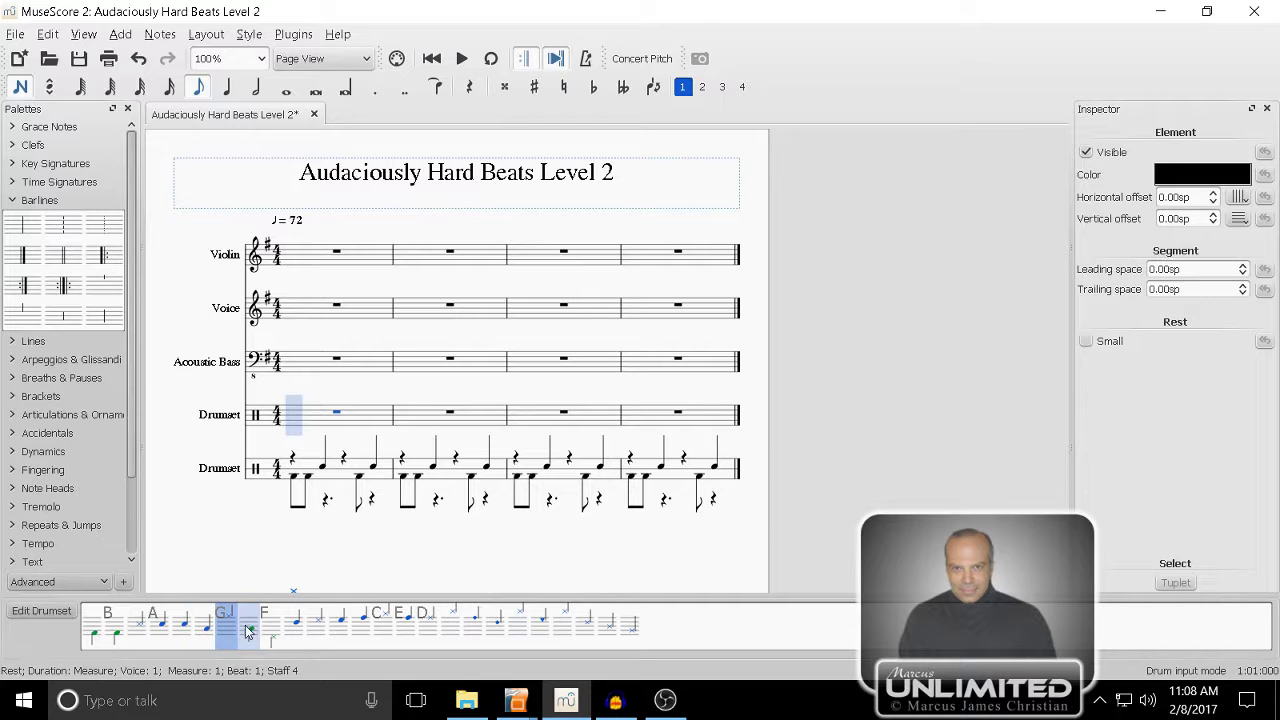
pyautogui.click(298, 410)
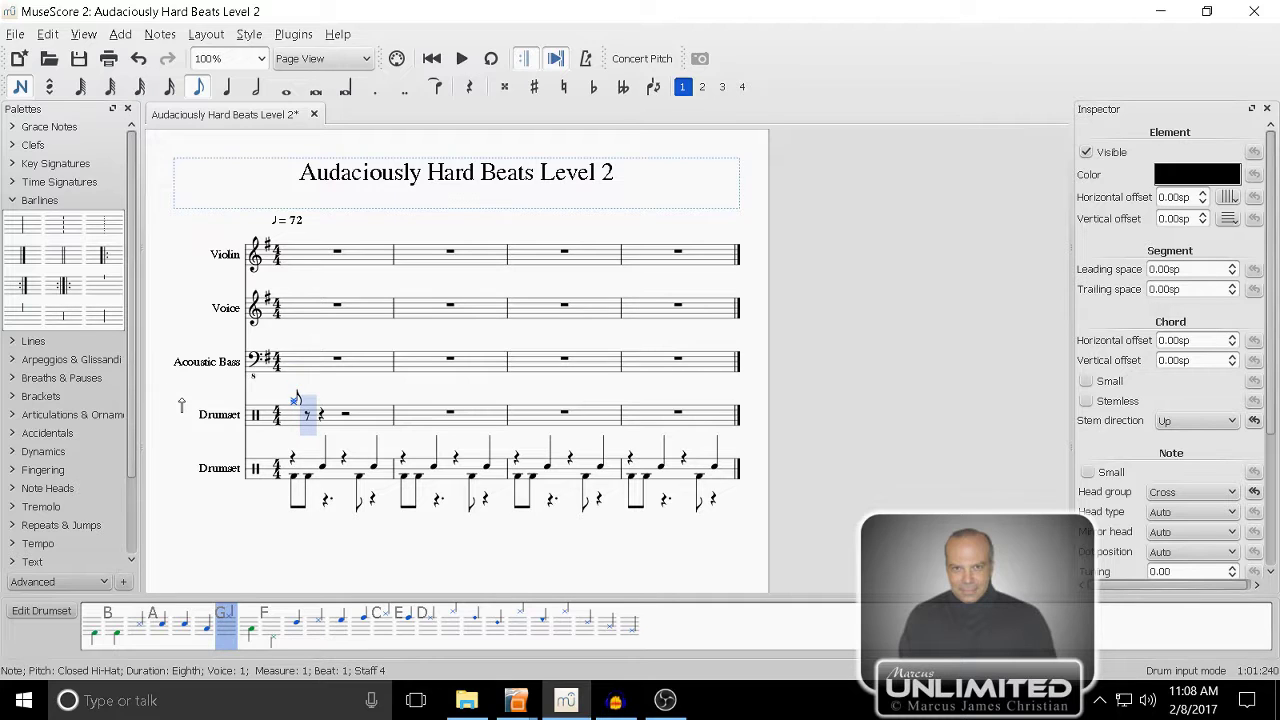
pyautogui.press('Escape')
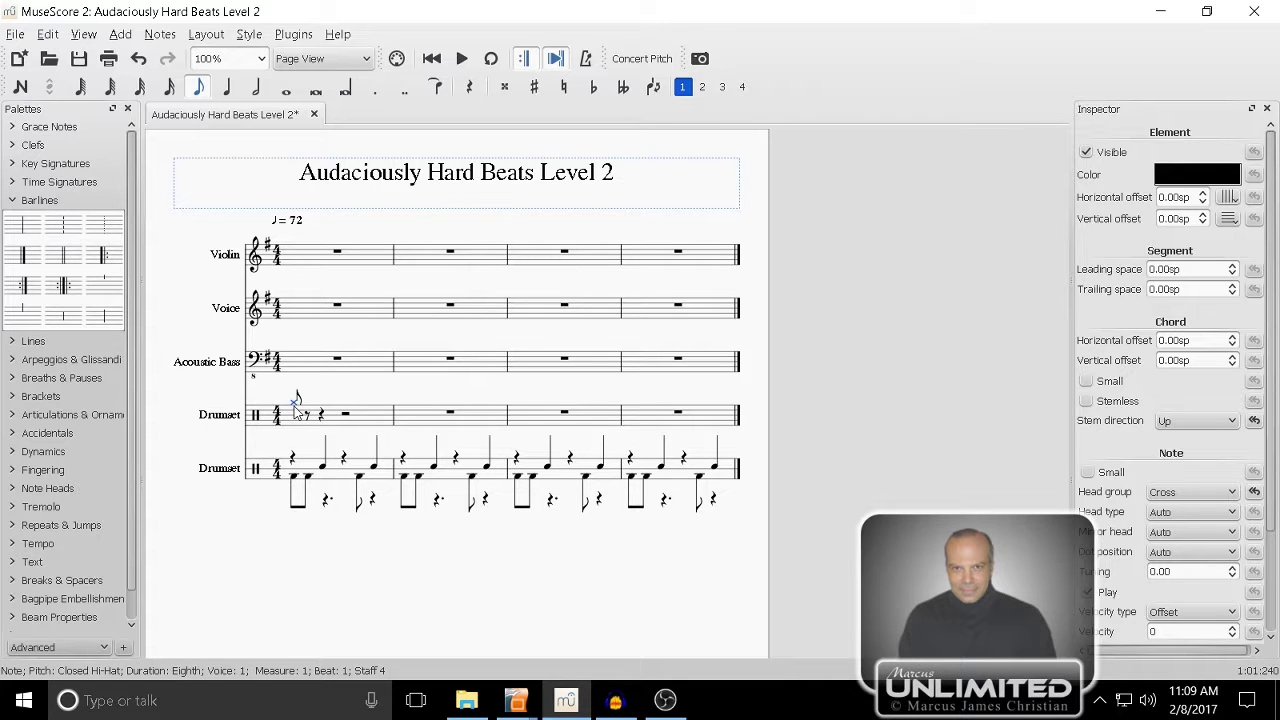
# - Fill all of measure 1 in the upper Drumset staff with eight eighth-note Closed Hi-Hat hits
pyautogui.scroll(5, 297, 408)
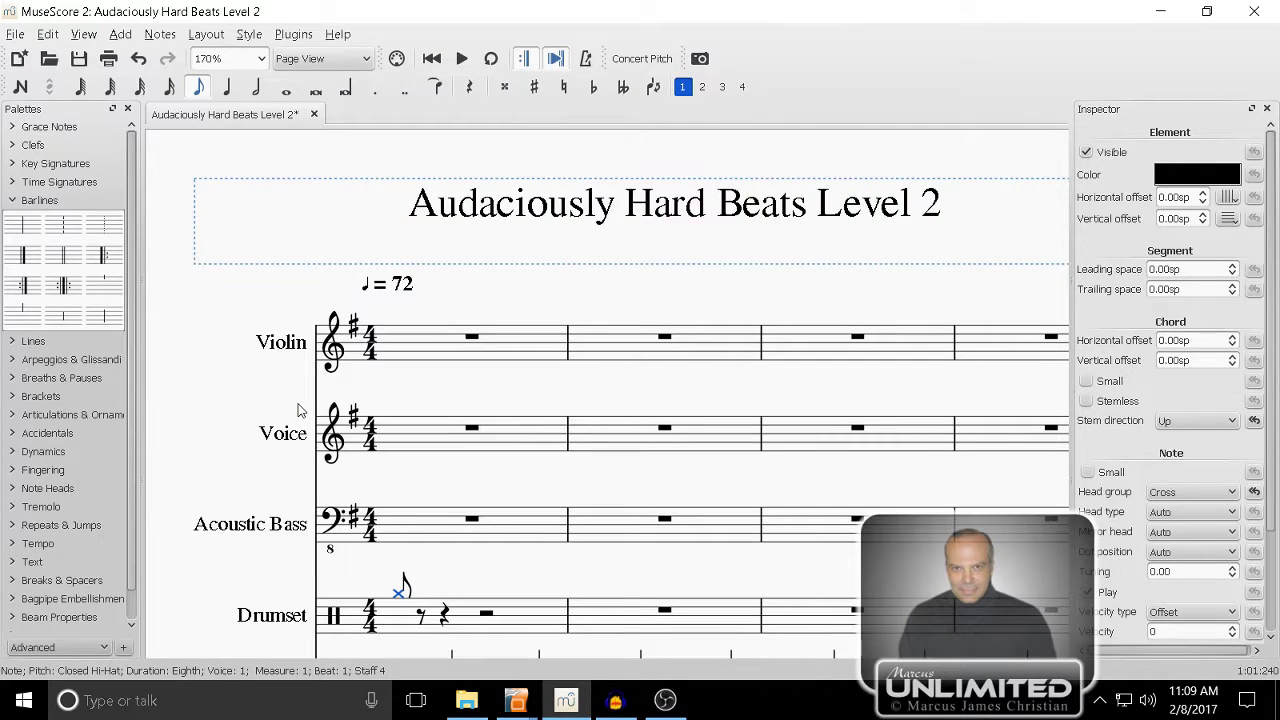
pyautogui.scroll(2, 297, 408)
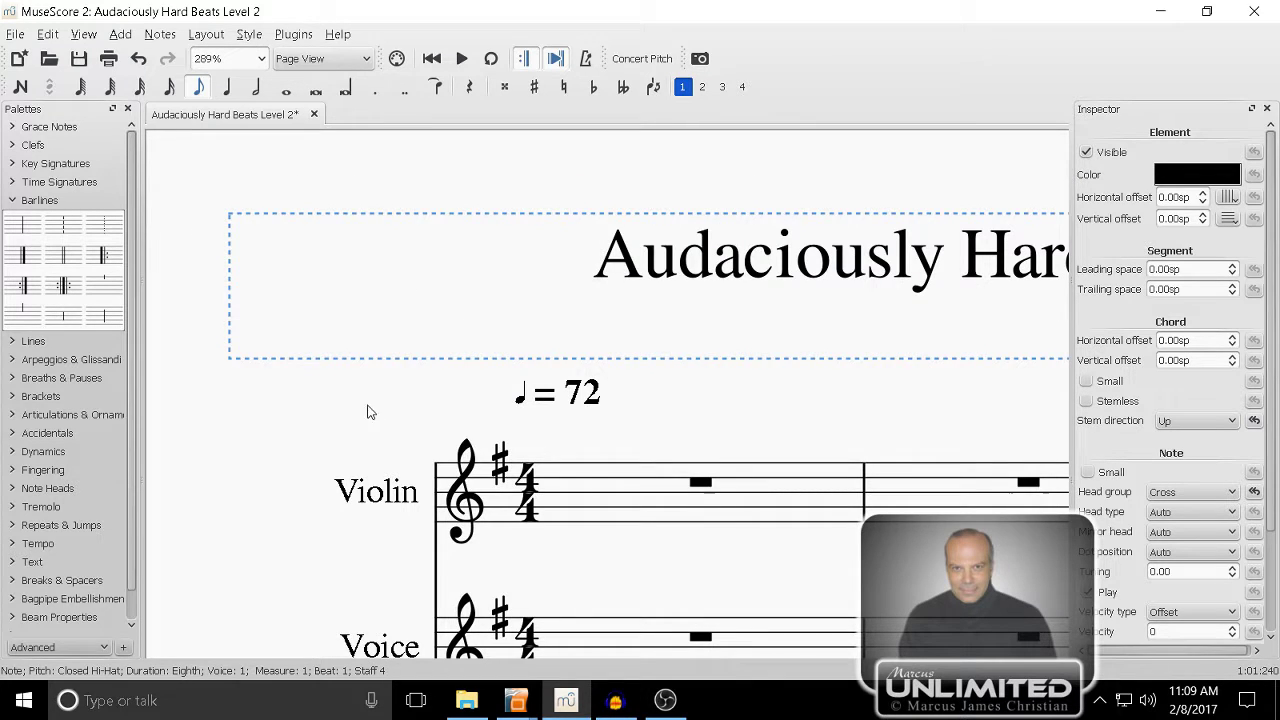
pyautogui.scroll(1, 254, 293)
pyautogui.scroll(-3, 254, 293)
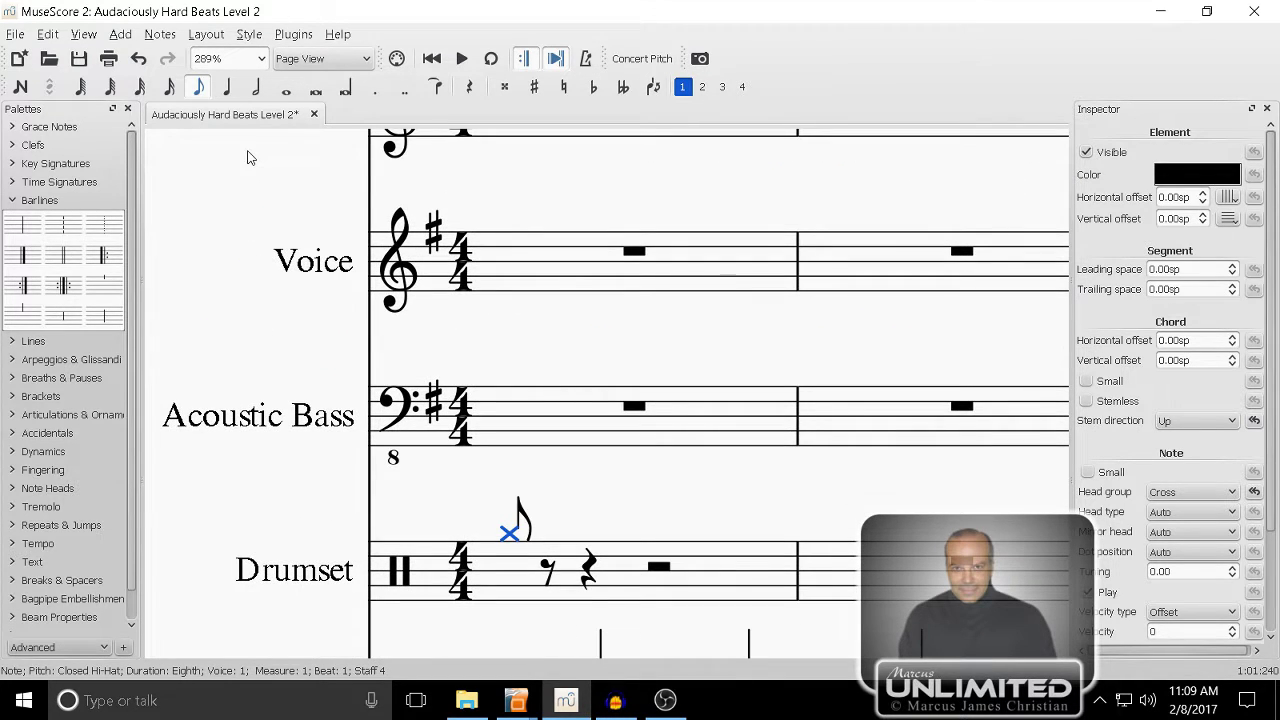
pyautogui.moveTo(294, 500); pyautogui.dragTo(233, 280)
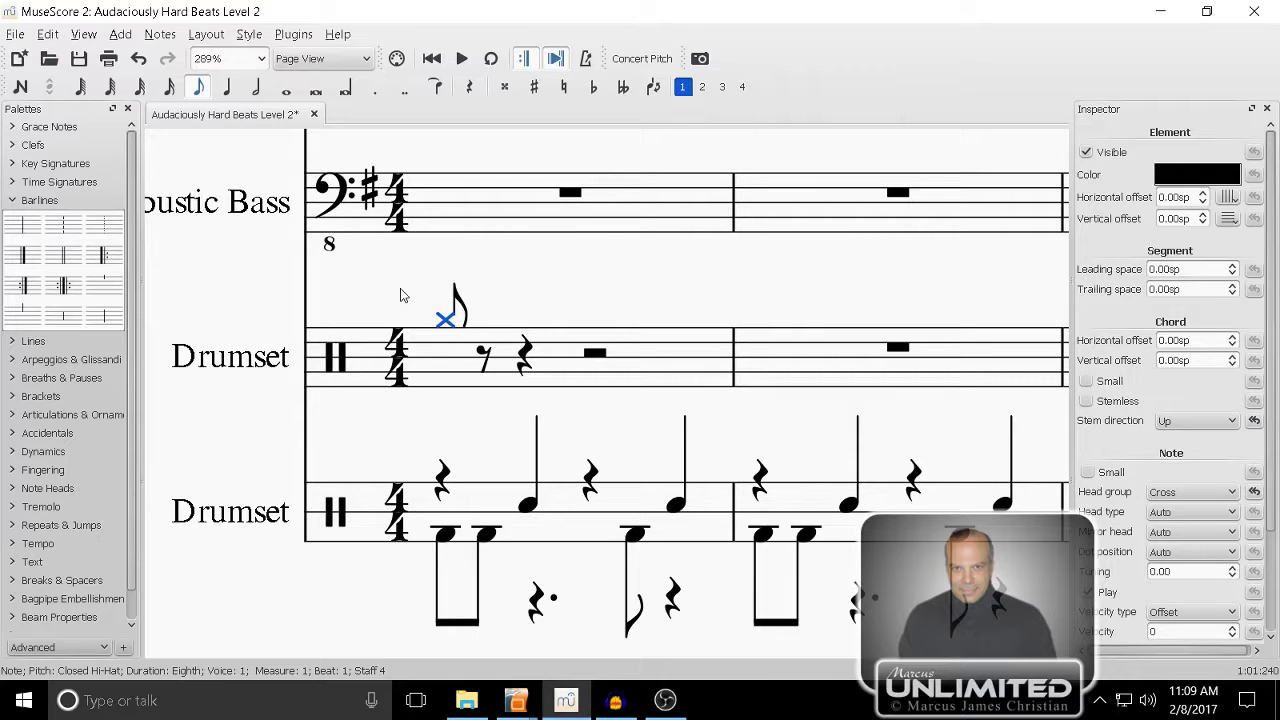
pyautogui.click(451, 318)
pyautogui.press('n')
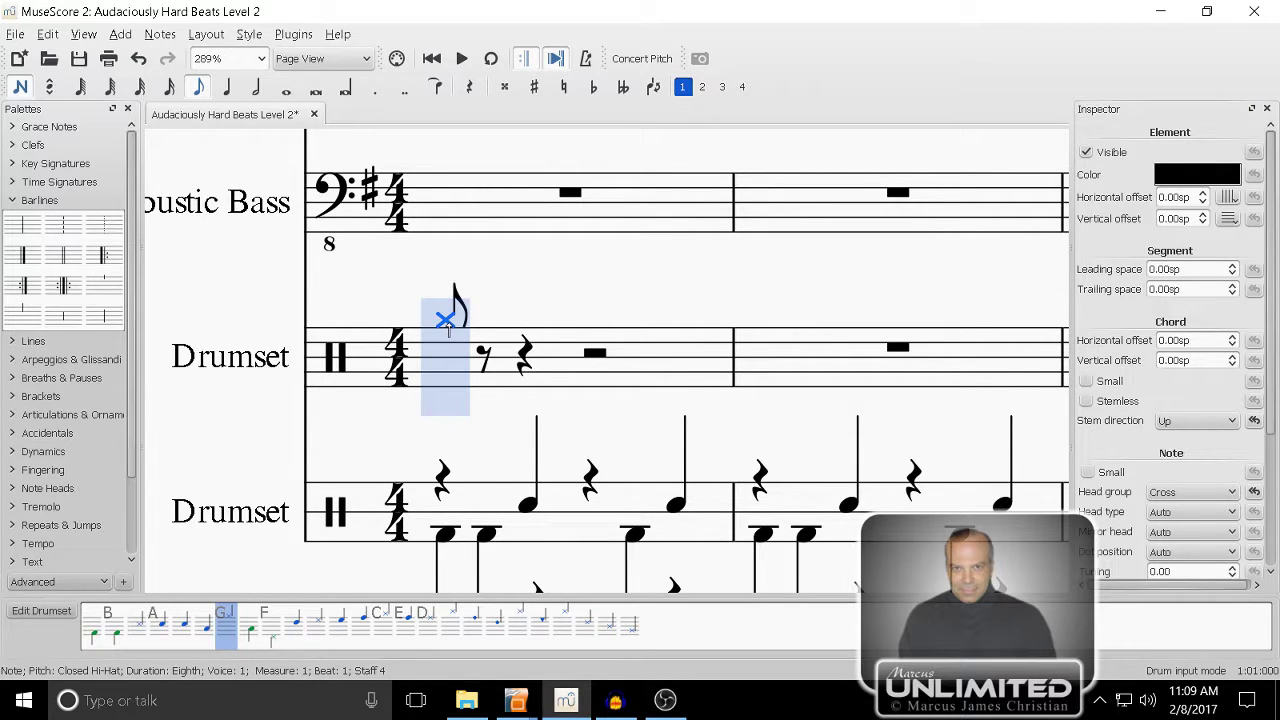
pyautogui.press('g')
pyautogui.press('g')
pyautogui.press('g')
pyautogui.press('g')
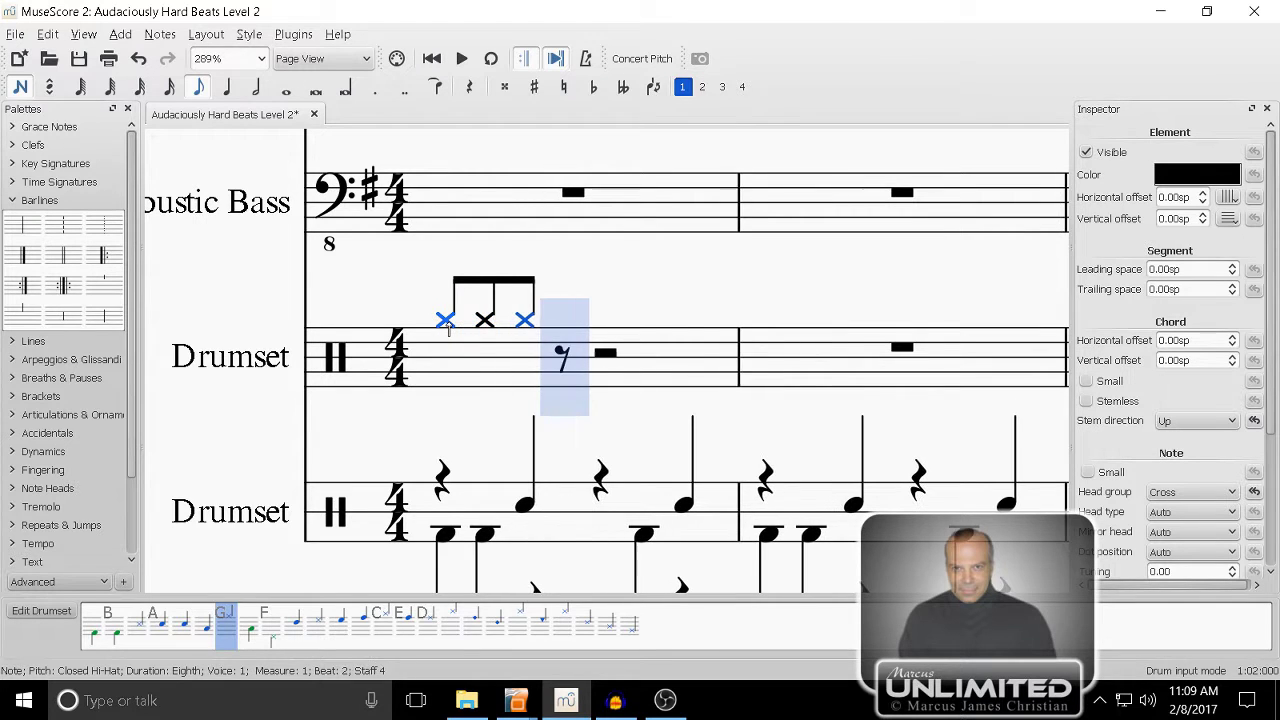
pyautogui.press('g')
pyautogui.press('g')
pyautogui.press('g')
pyautogui.press('g')
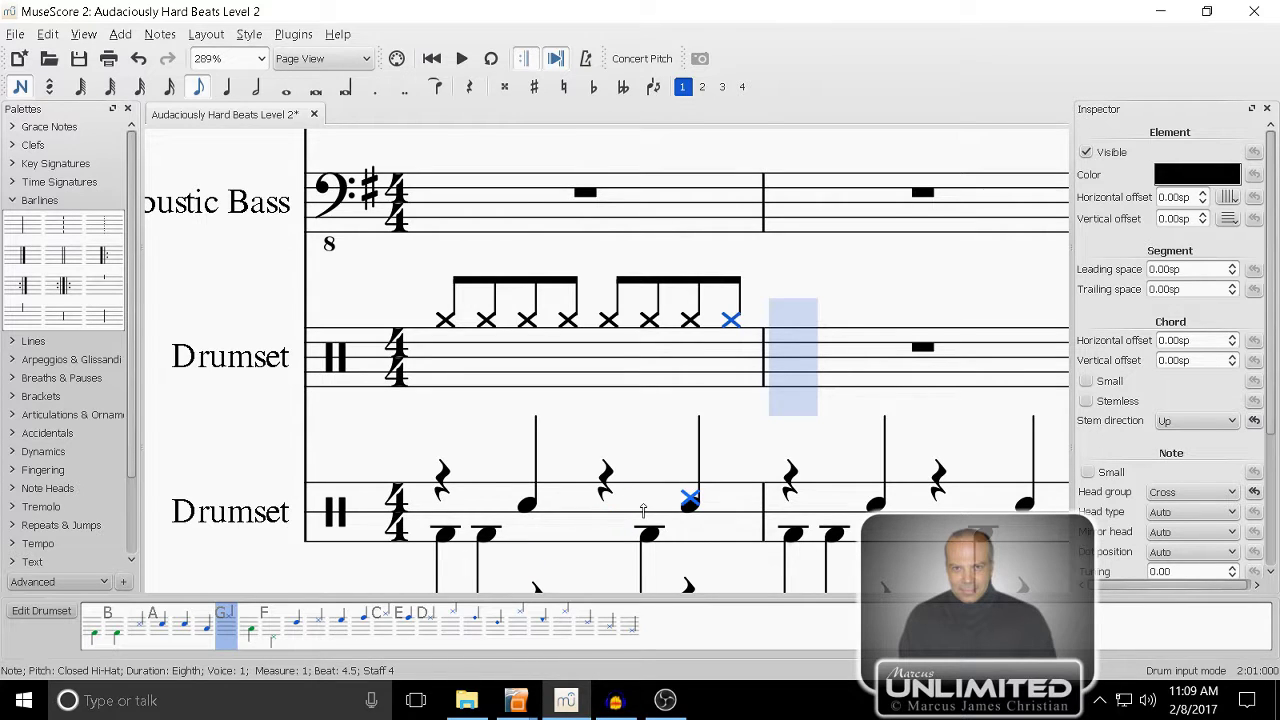
# - Fill beat 1 of measure 2 in the upper Drumset staff with four 16th-note Closed Hi-Hat hits
pyautogui.click(817, 322)
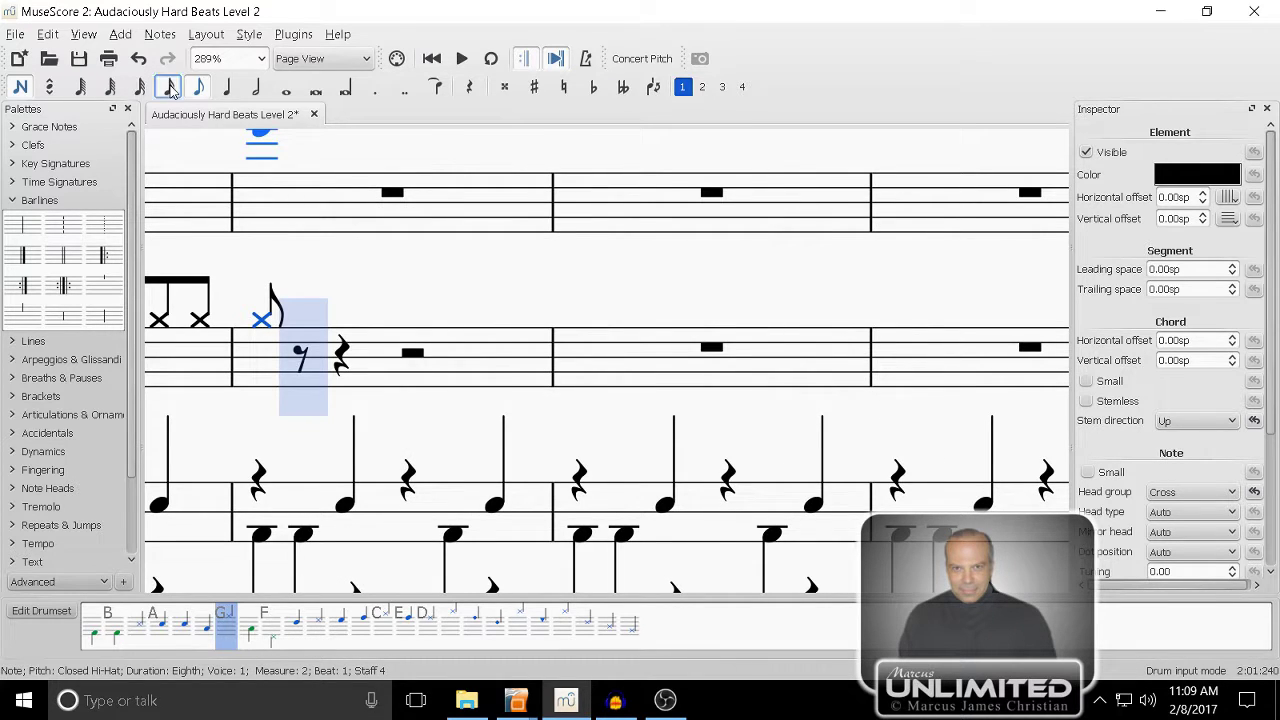
pyautogui.click(256, 321)
pyautogui.click(287, 320)
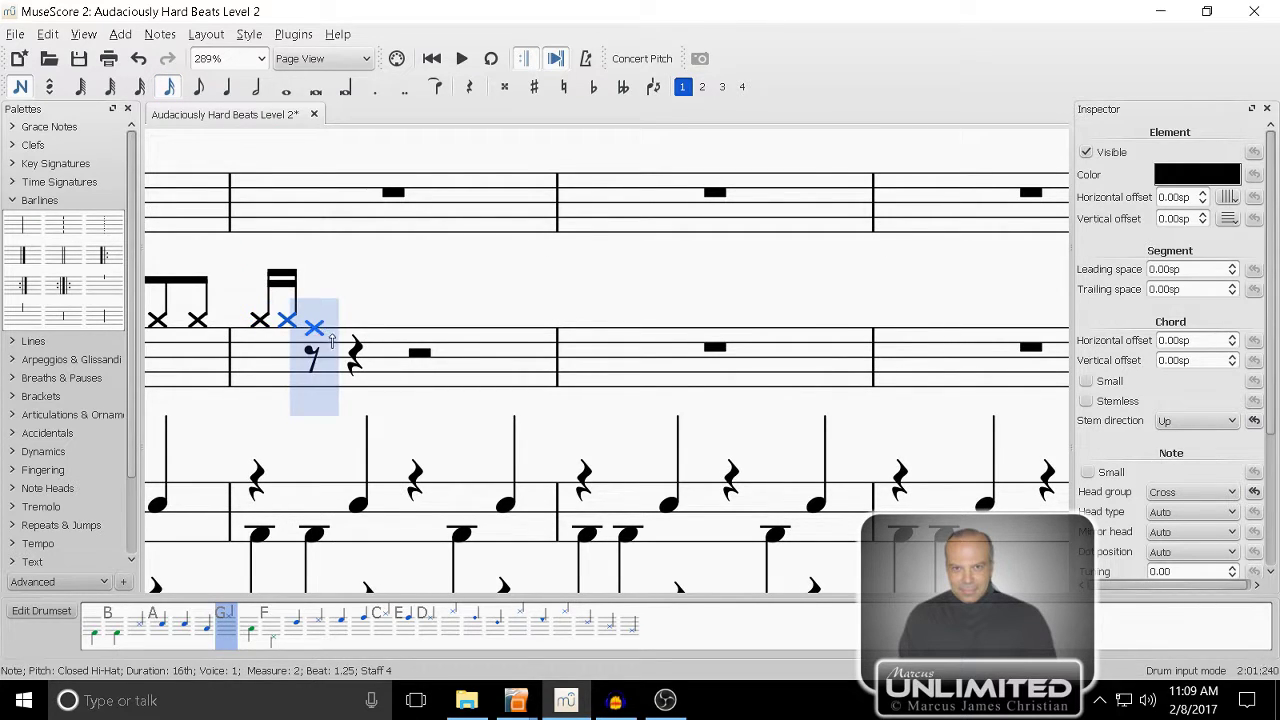
pyautogui.click(316, 323)
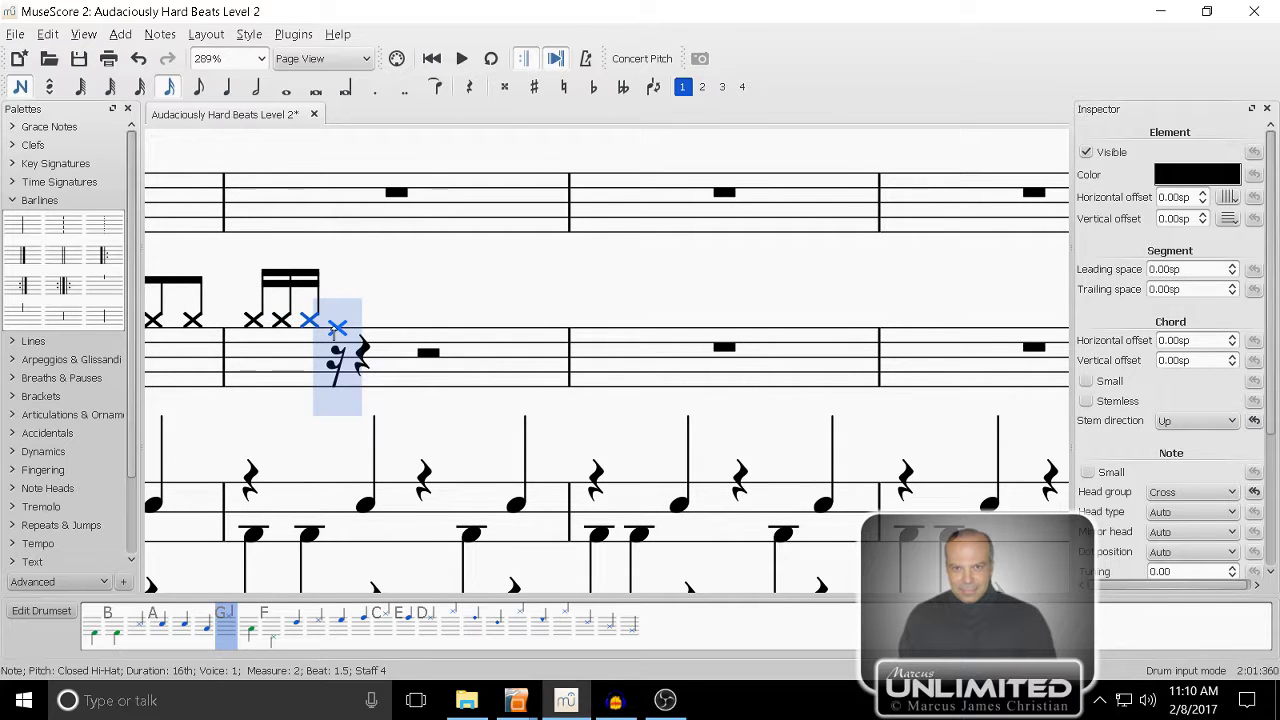
pyautogui.click(337, 326)
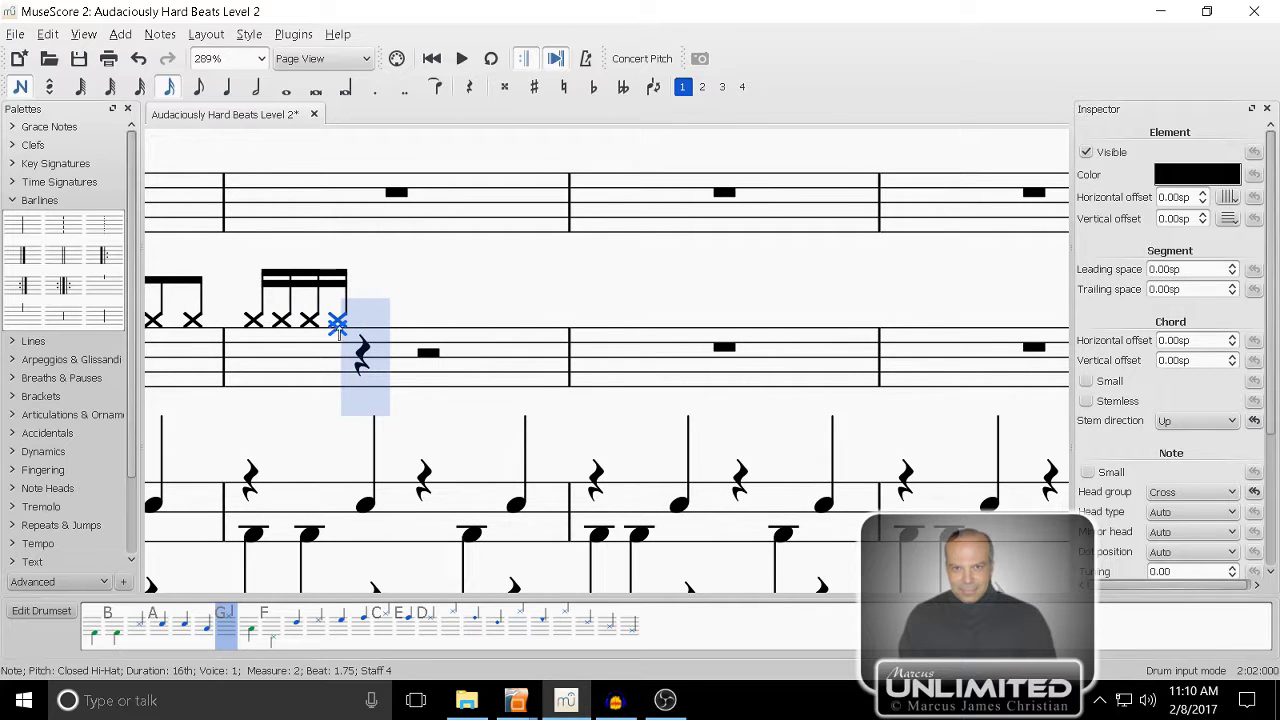
# - Fill beats 2 to 4 of measure 2 in the upper Drumset staff with eighth-note Closed Hi-Hat hits and leave note input
pyautogui.click(201, 96)
pyautogui.press('g')
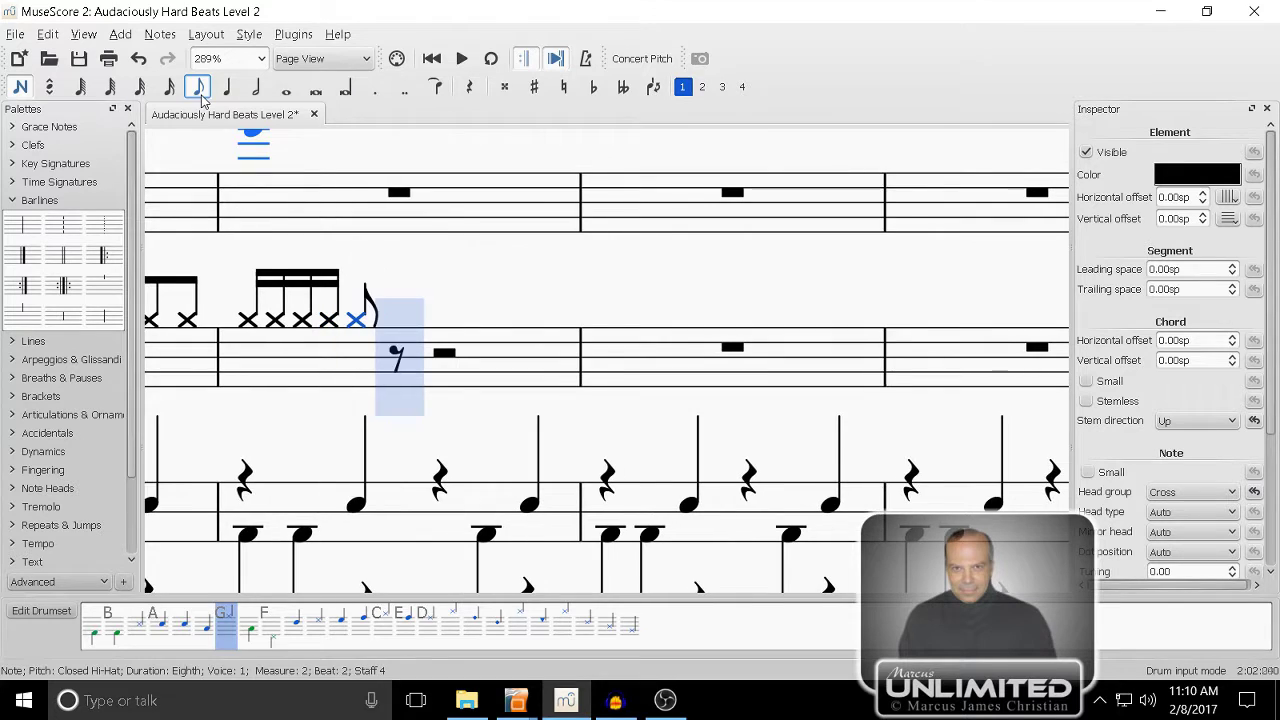
pyautogui.press('g')
pyautogui.press('g')
pyautogui.press('g')
pyautogui.press('g')
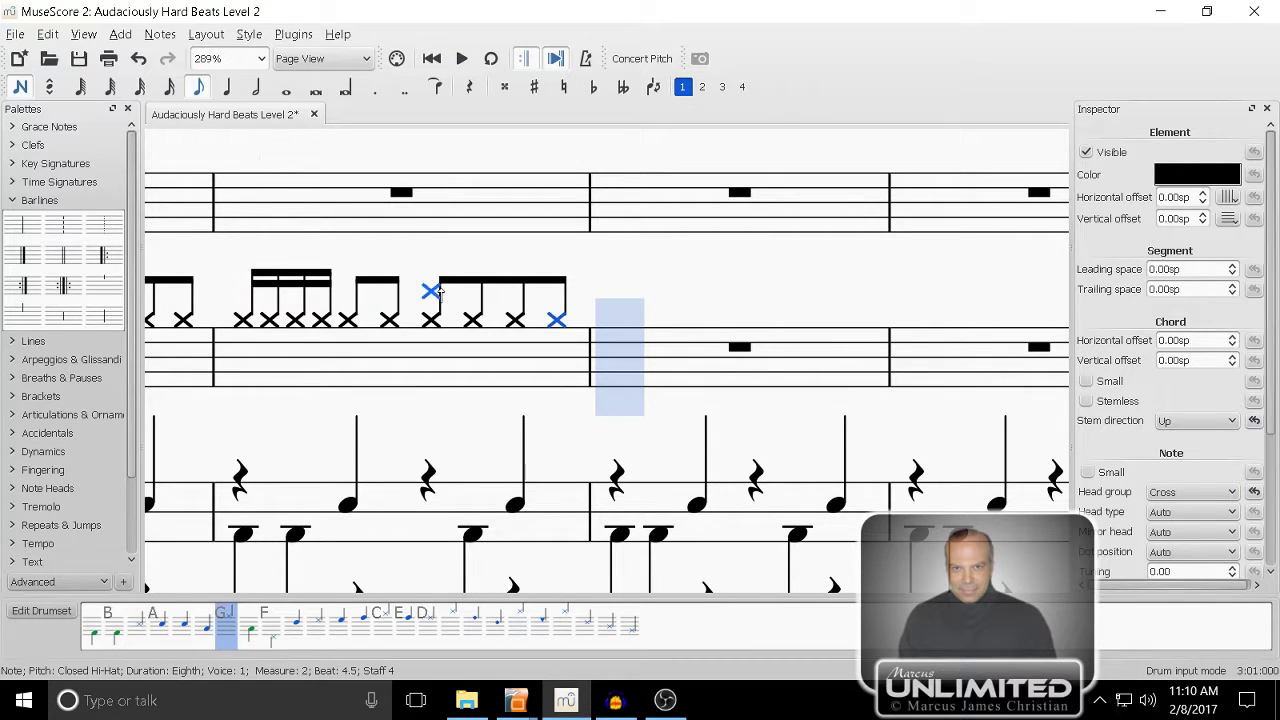
pyautogui.scroll(-5, 432, 290)
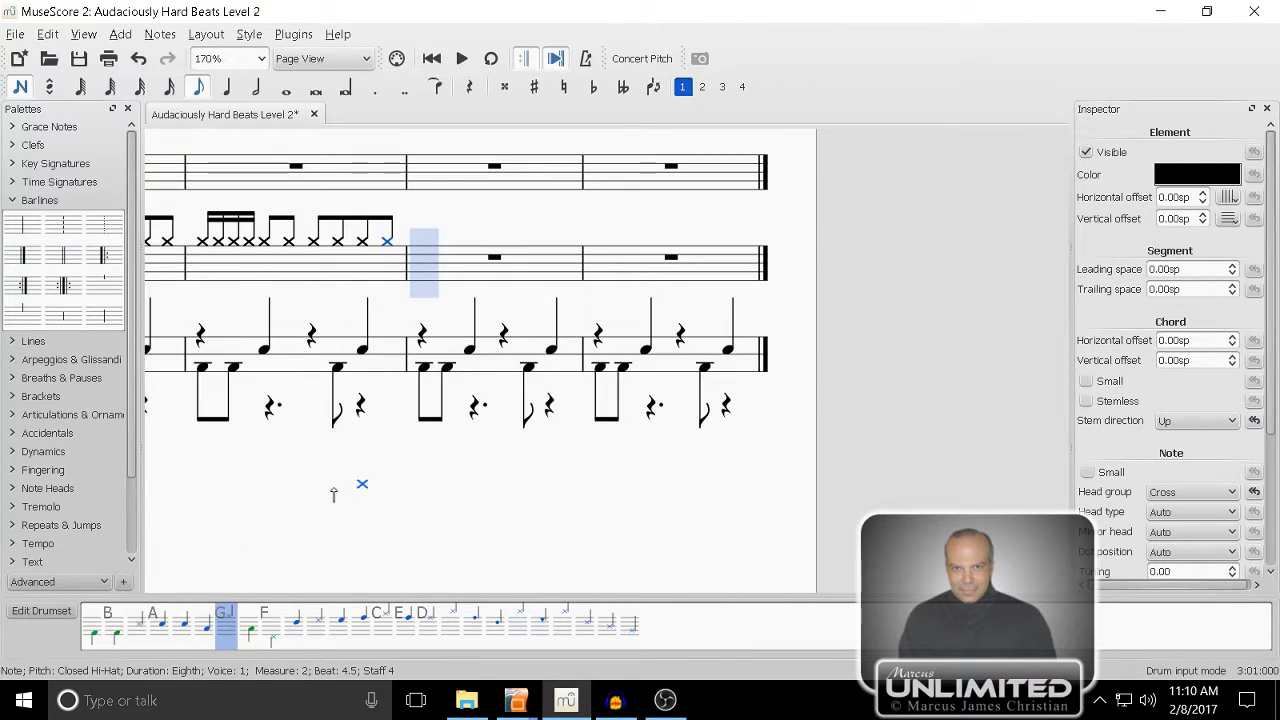
pyautogui.press('Escape')
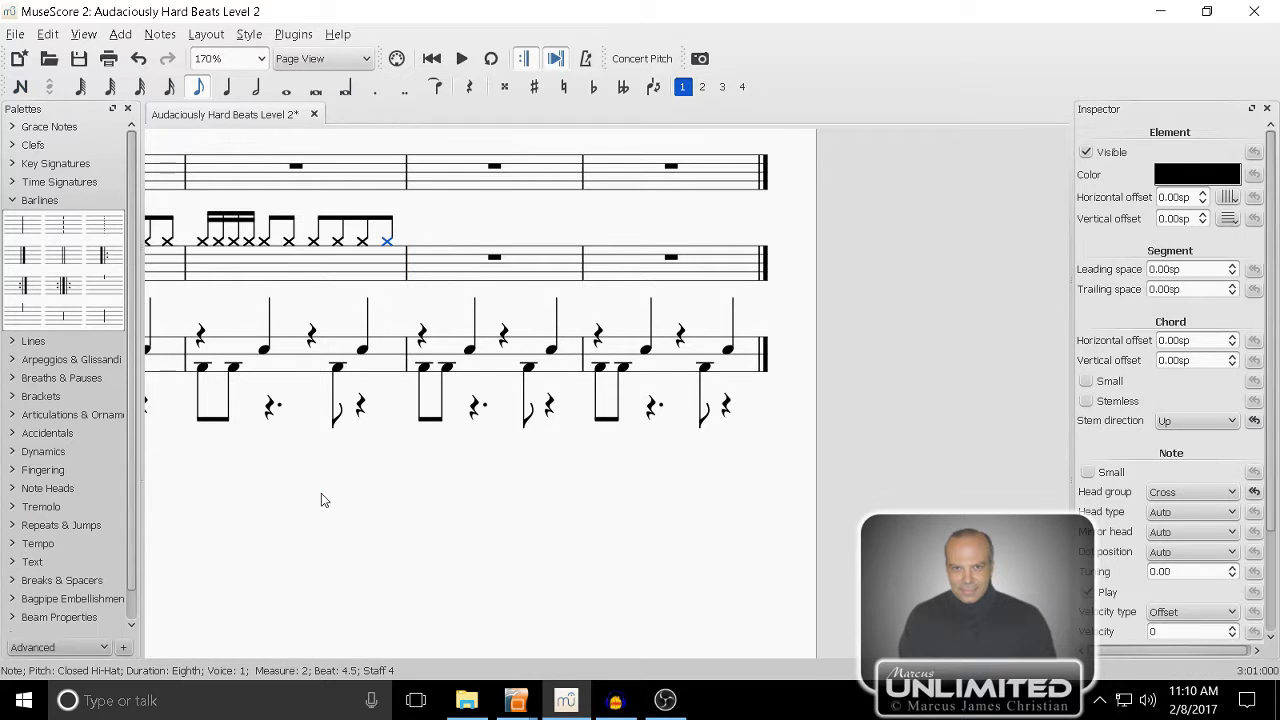
# - Play back the first two measures of the score, then stop playback
pyautogui.moveTo(317, 493); pyautogui.dragTo(551, 534)
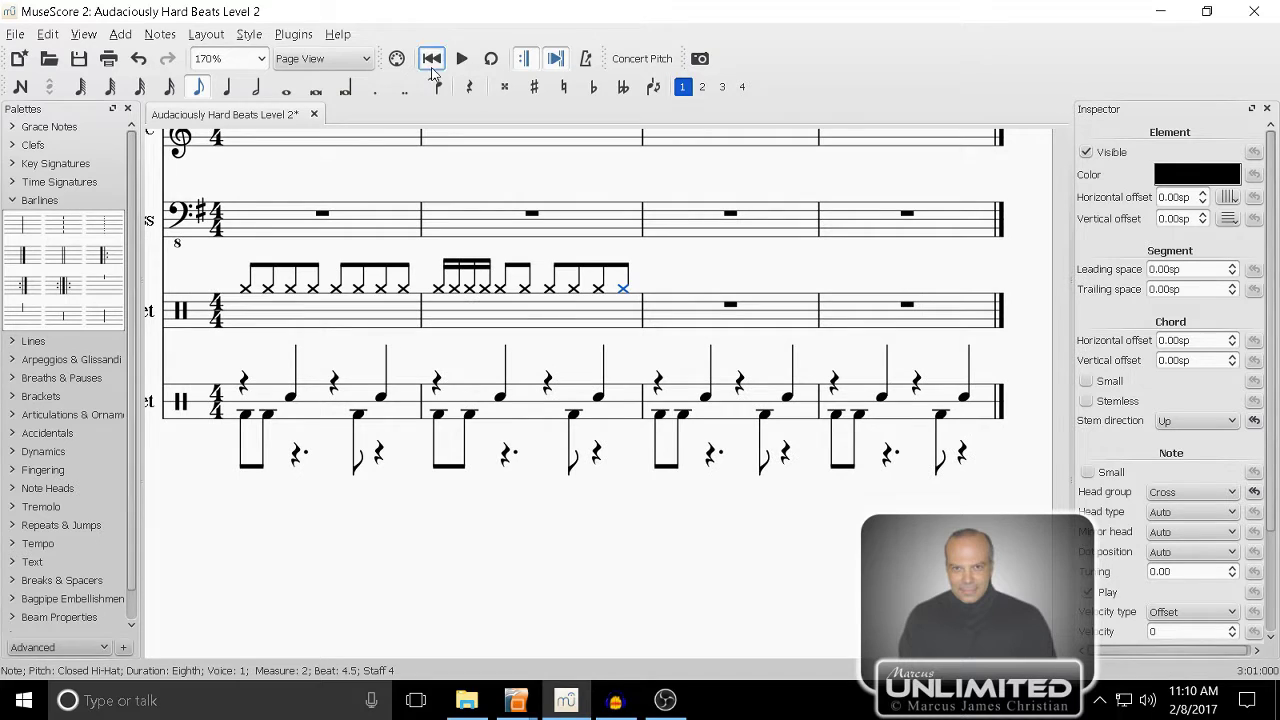
pyautogui.click(461, 59)
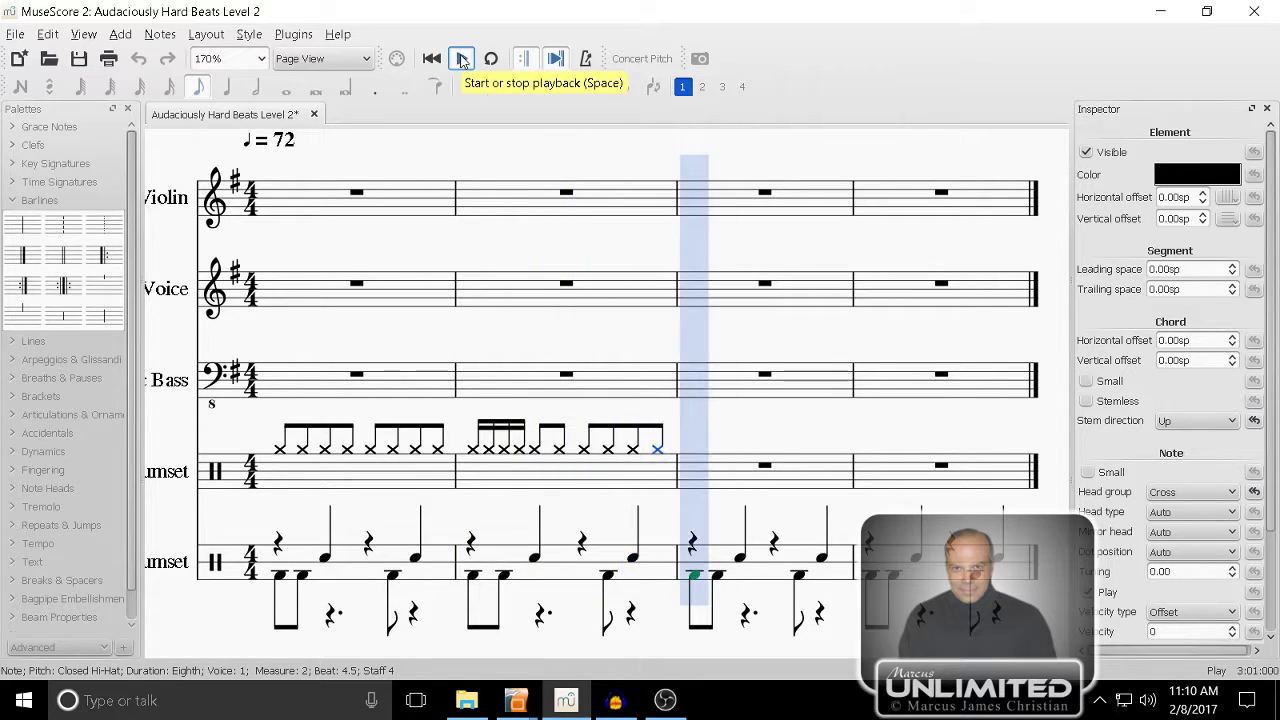
pyautogui.click(463, 59)
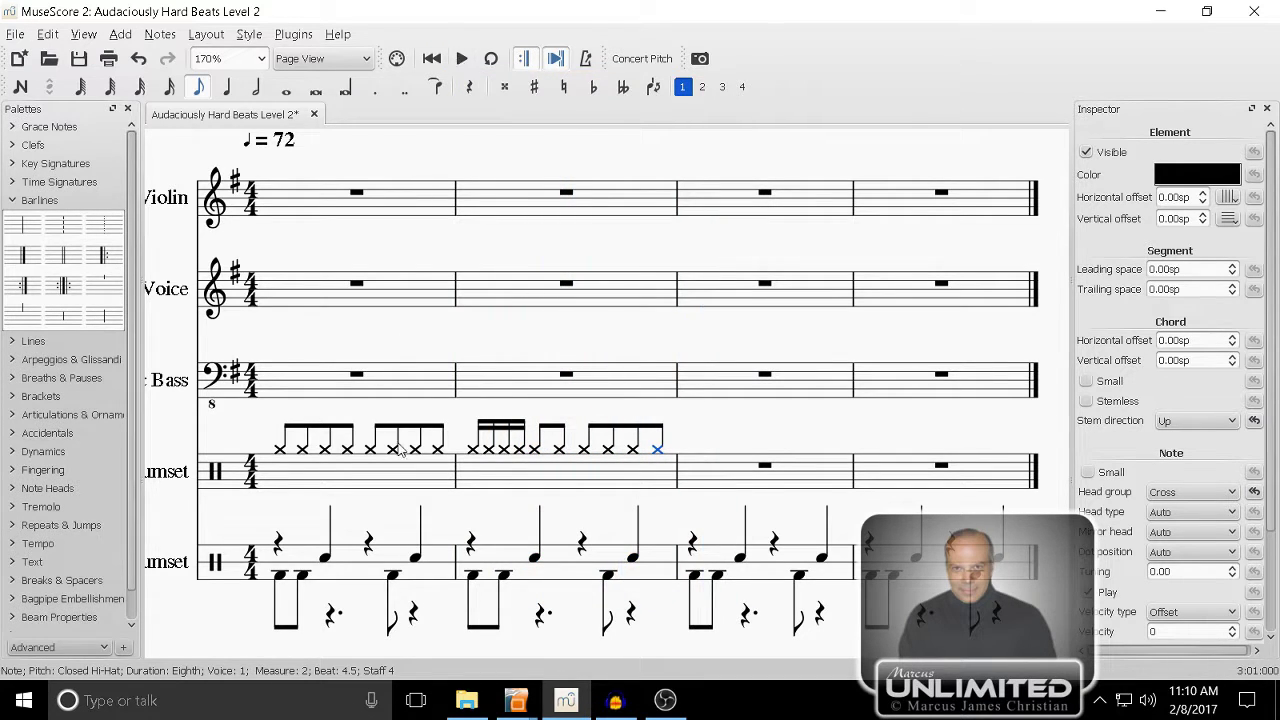
# - Repeat the hi-hat pattern from measures 1 and 2 of the upper Drumset staff in measures 3 and 4
pyautogui.click(356, 583)
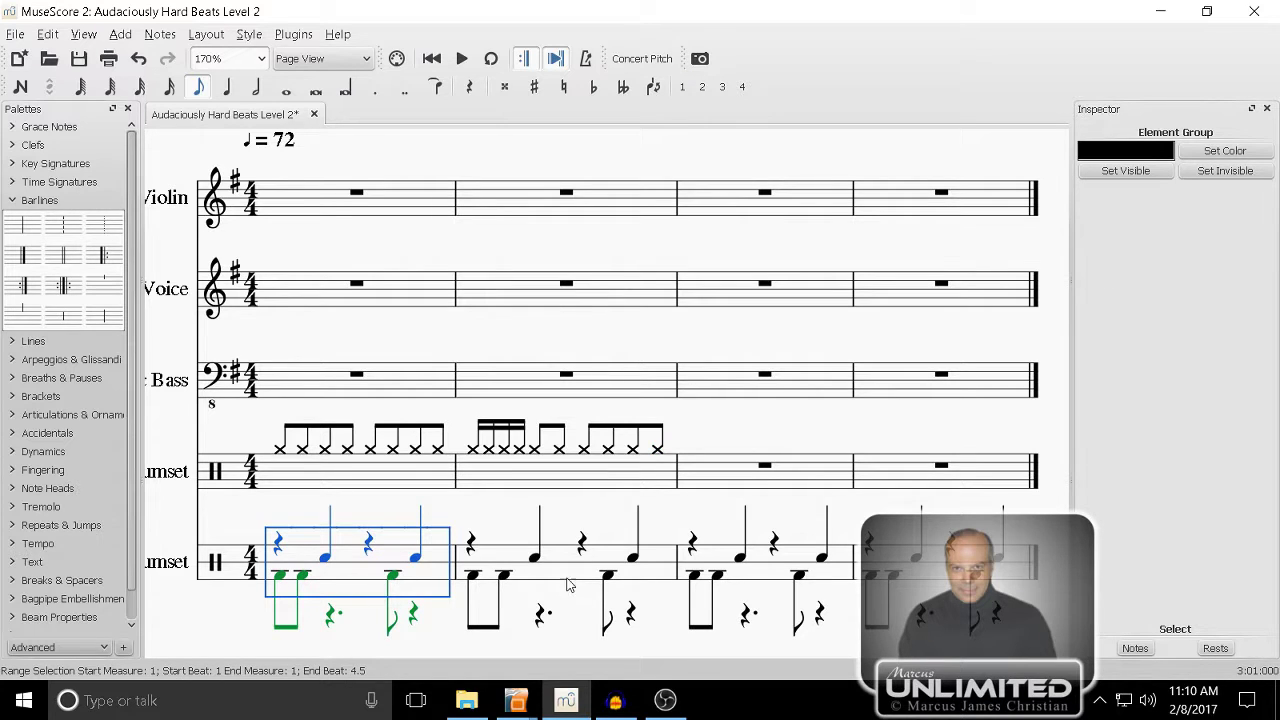
pyautogui.click(304, 486)
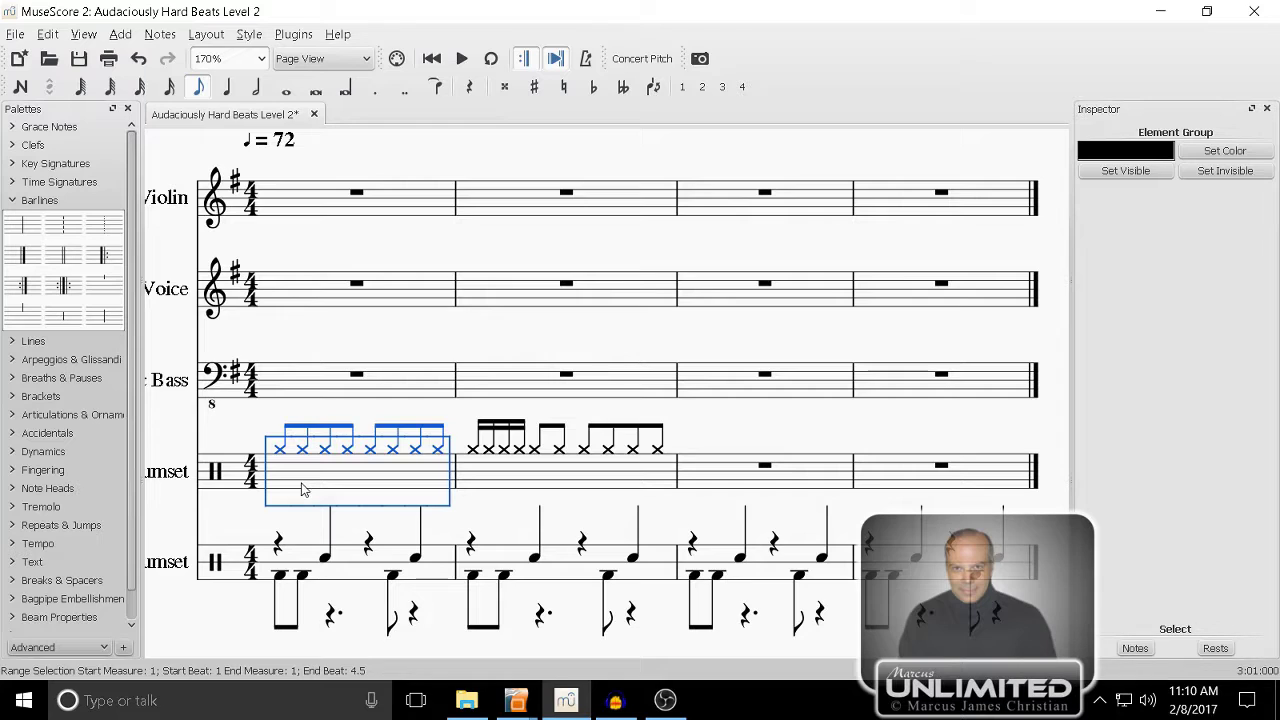
pyautogui.keyDown('shift'); pyautogui.click(594, 483); pyautogui.keyUp('shift')
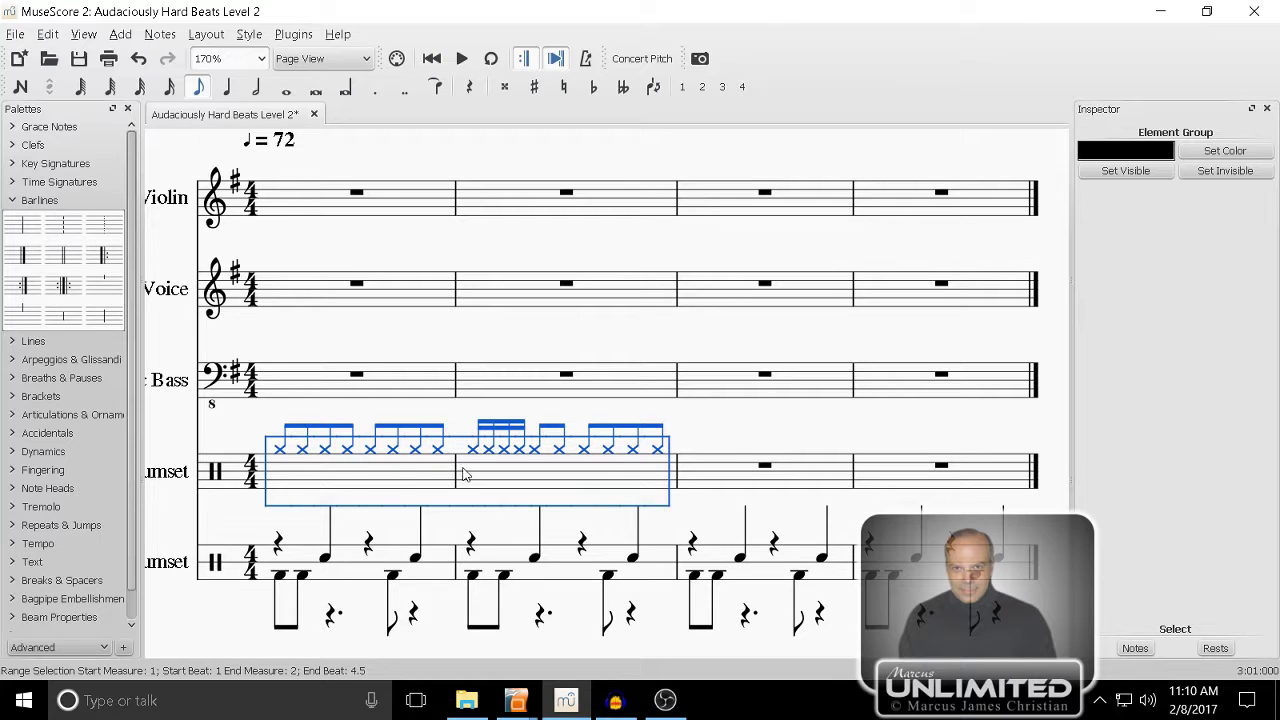
pyautogui.press('r')
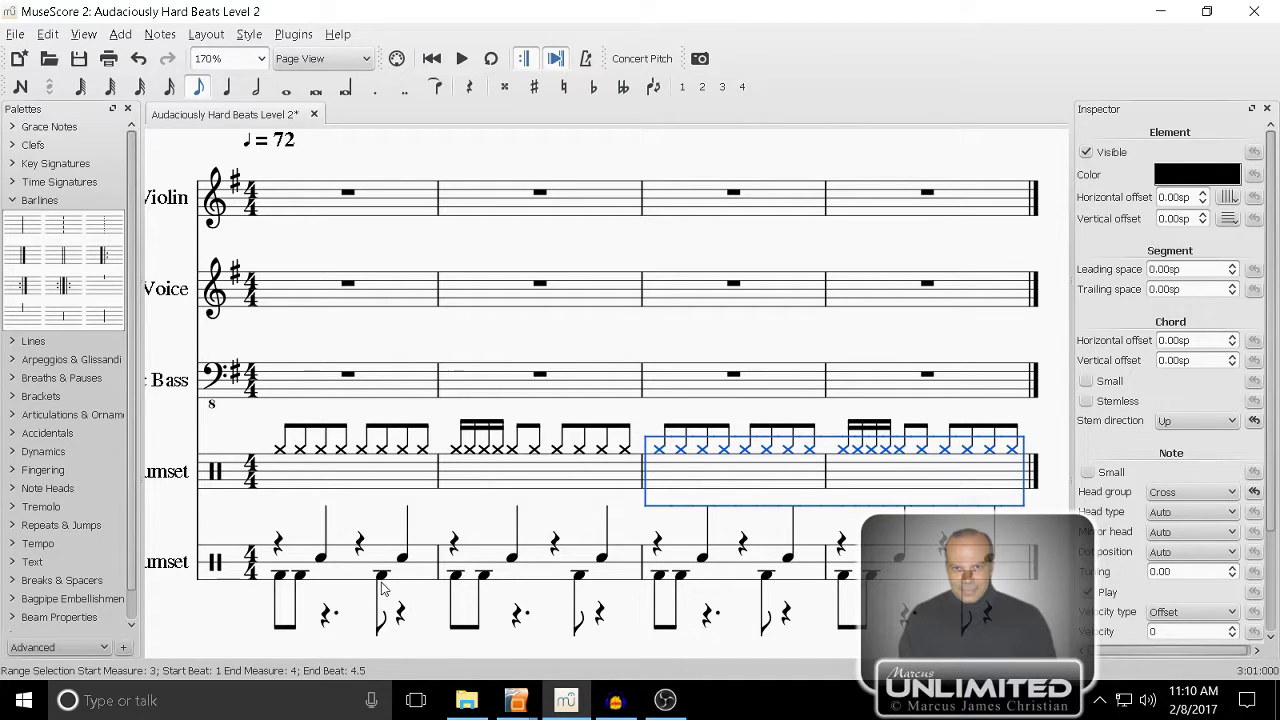
# - Enter a dotted-quarter E1 on beat 1 of measure 1 in the Acoustic Bass staff
pyautogui.click(382, 337)
pyautogui.moveTo(406, 337); pyautogui.dragTo(448, 347)
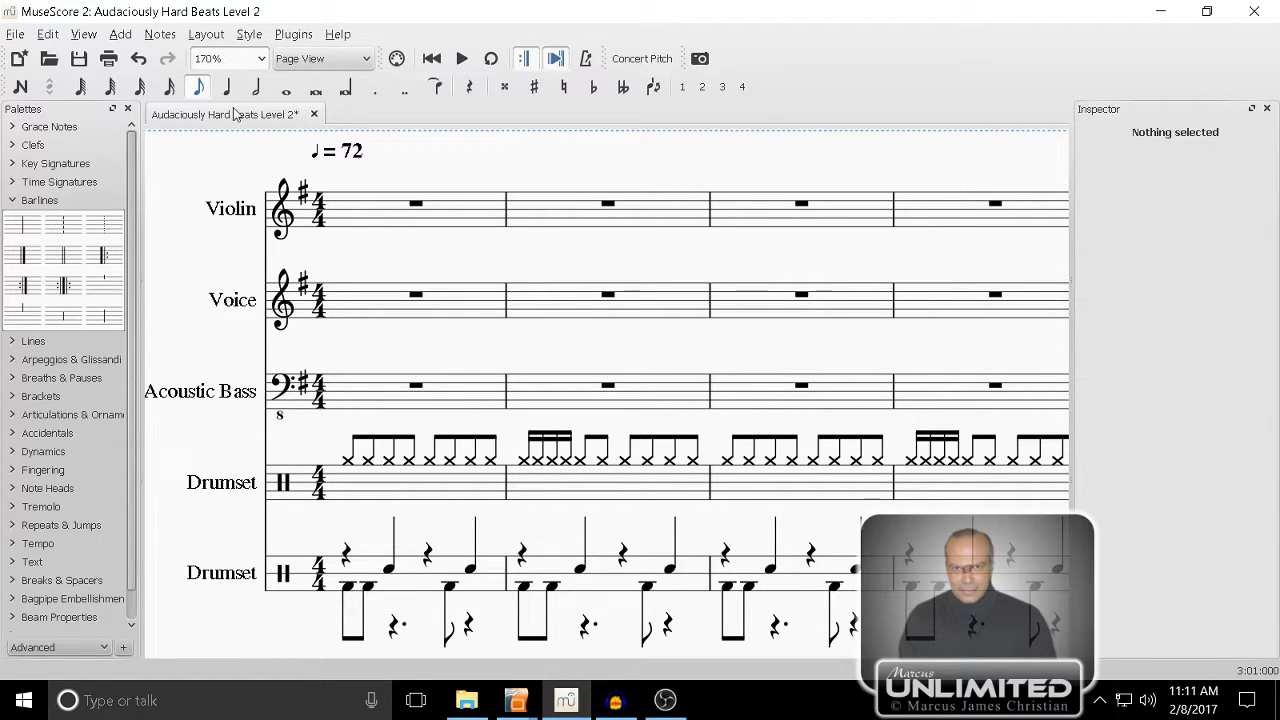
pyautogui.click(370, 400)
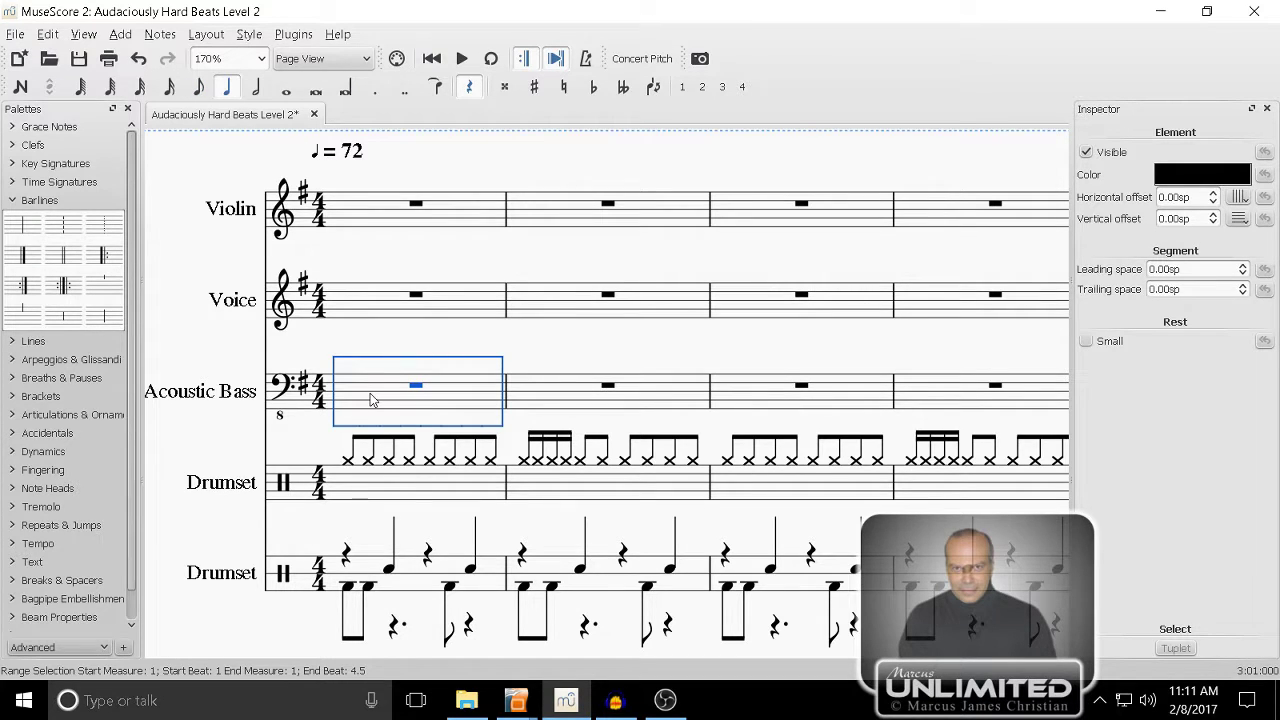
pyautogui.press('n')
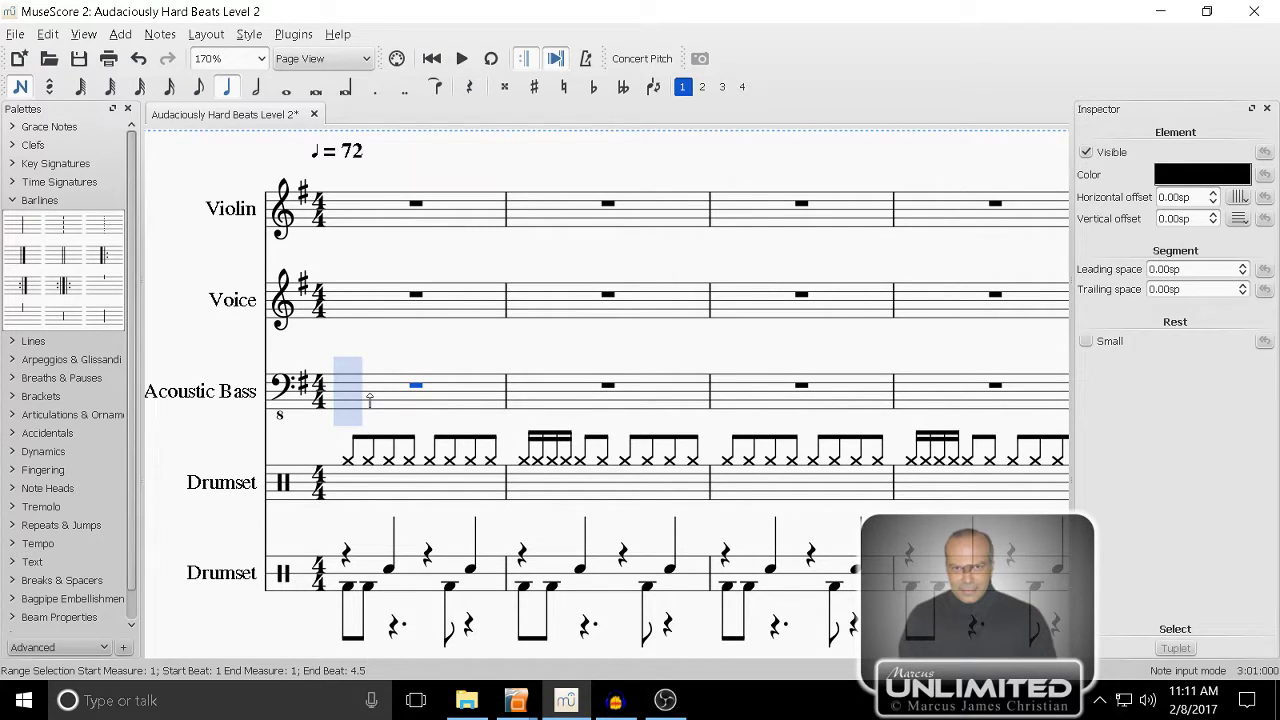
pyautogui.click(369, 394)
pyautogui.click(382, 91)
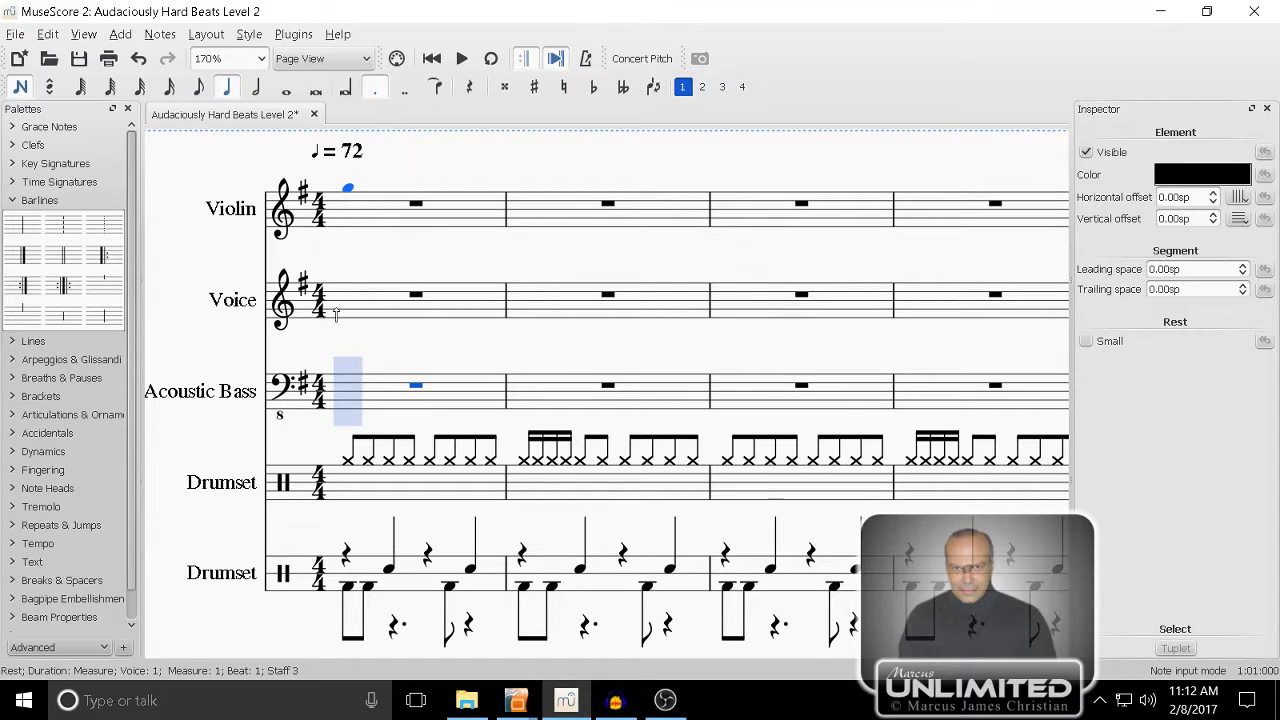
pyautogui.click(340, 420)
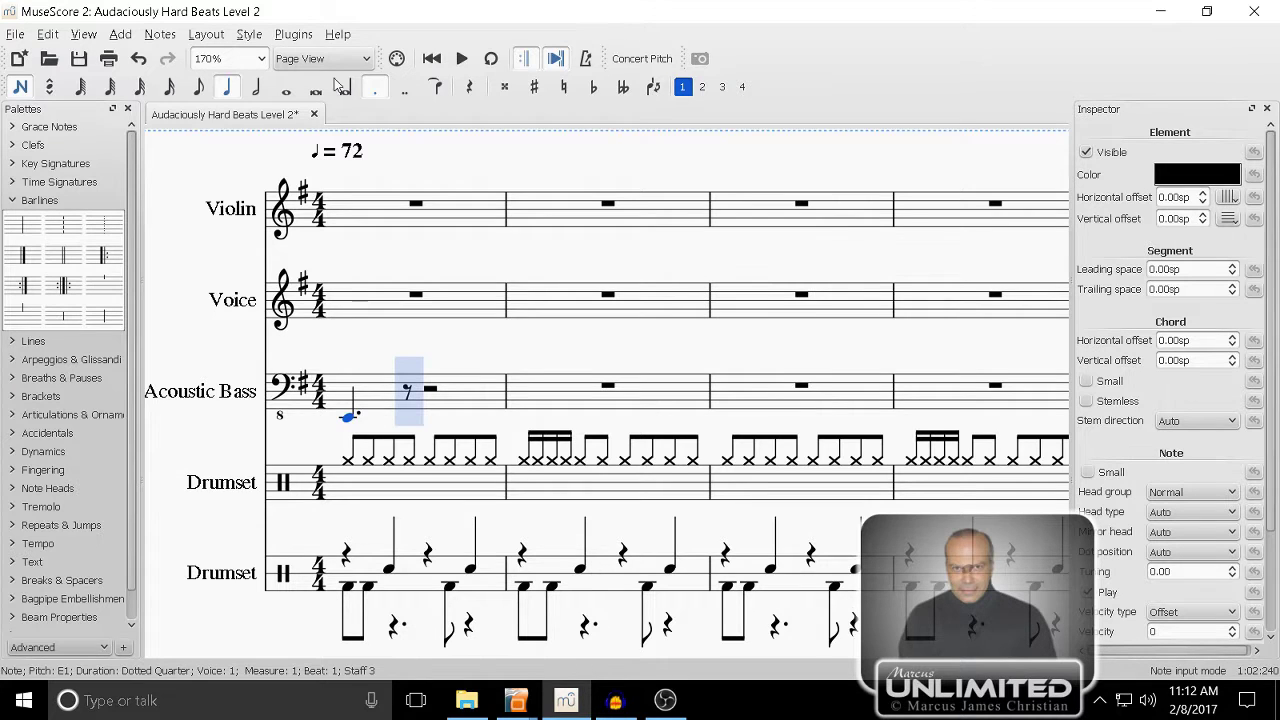
# - Enter a quarter-note E1 at beat 2.5 of measure 1 in the Acoustic Bass staff, directly after the dotted quarter
pyautogui.click(419, 420)
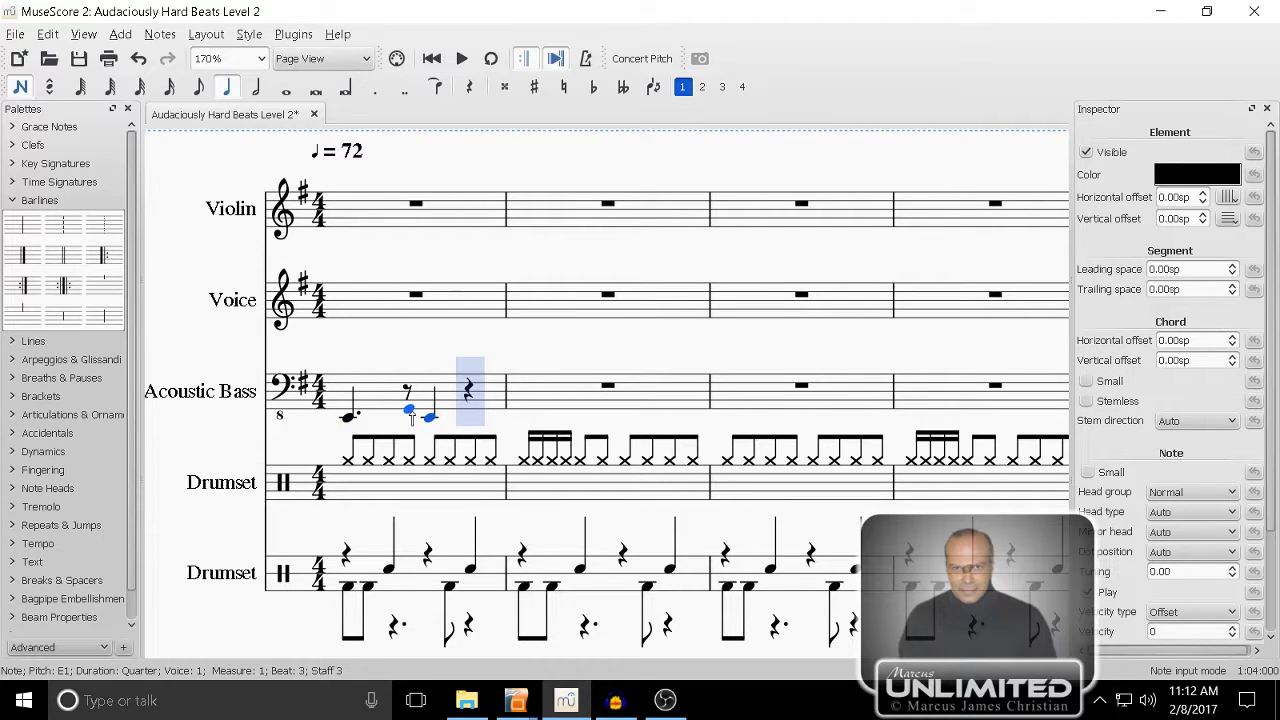
pyautogui.press('Left')
pyautogui.press('Left')
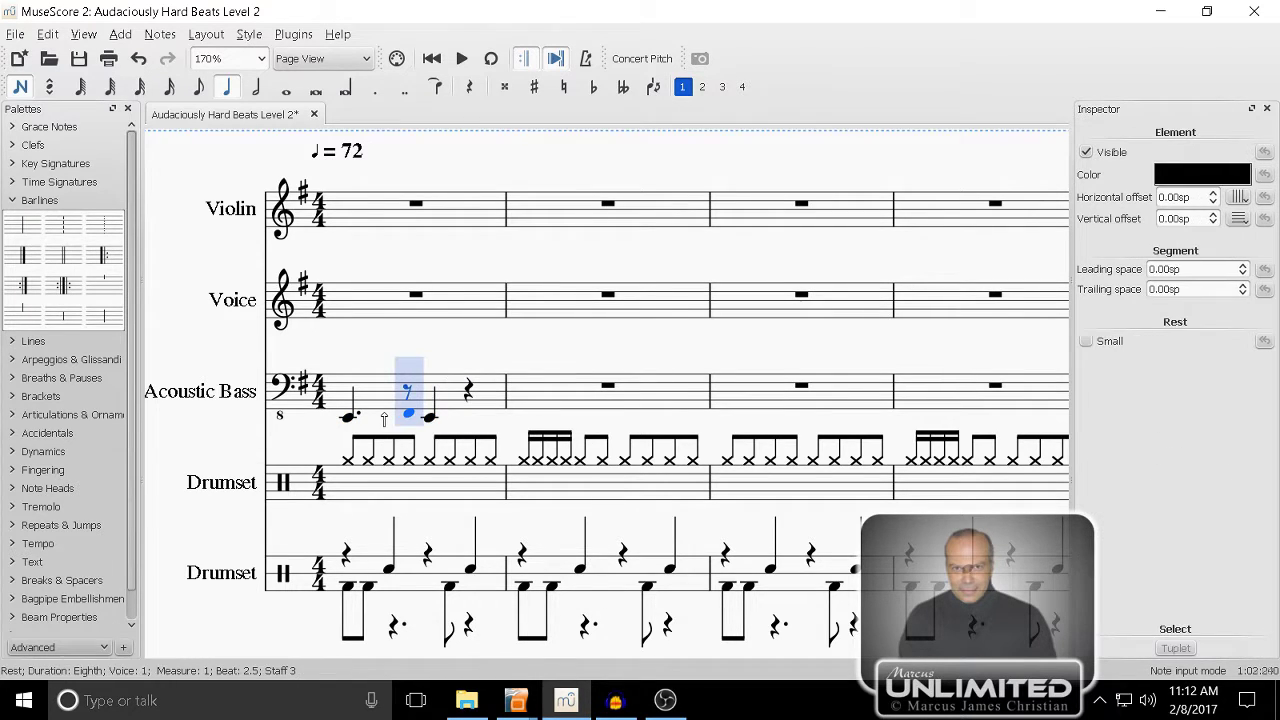
pyautogui.press('Right')
pyautogui.press('Left')
pyautogui.click(407, 420)
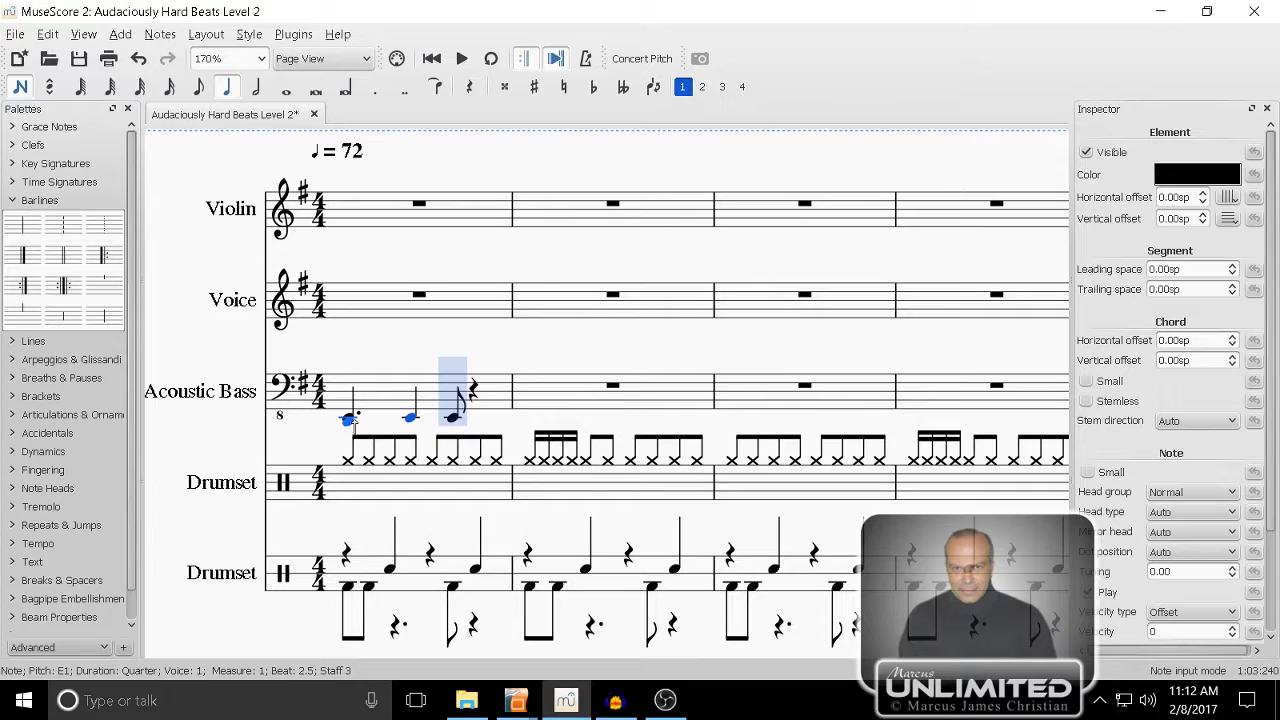
# - Complete measure 1 of the Acoustic Bass with a quarter-note B1 at beat 3.5 and an eighth-note G1 at beat 4.5
pyautogui.click(450, 417)
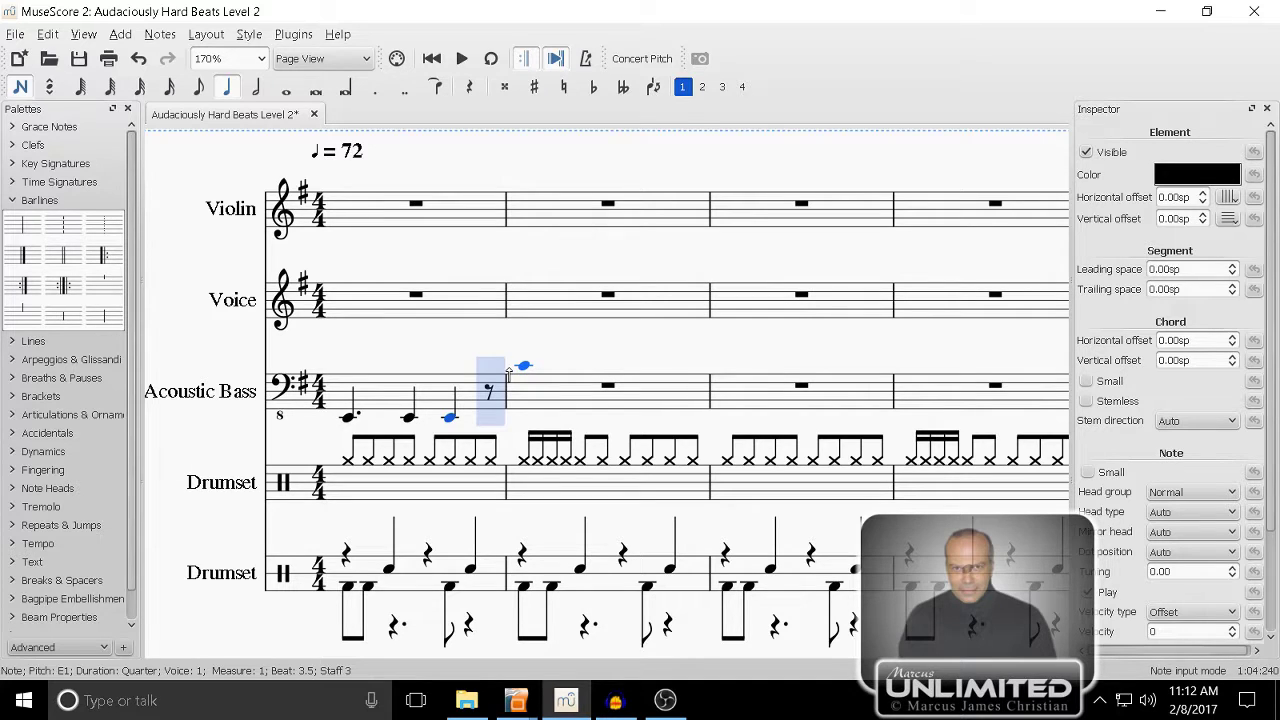
pyautogui.press('Up')
pyautogui.press('Up')
pyautogui.press('Up')
pyautogui.press('Up')
pyautogui.press('Up')
pyautogui.press('Up')
pyautogui.press('Up')
pyautogui.press('4')
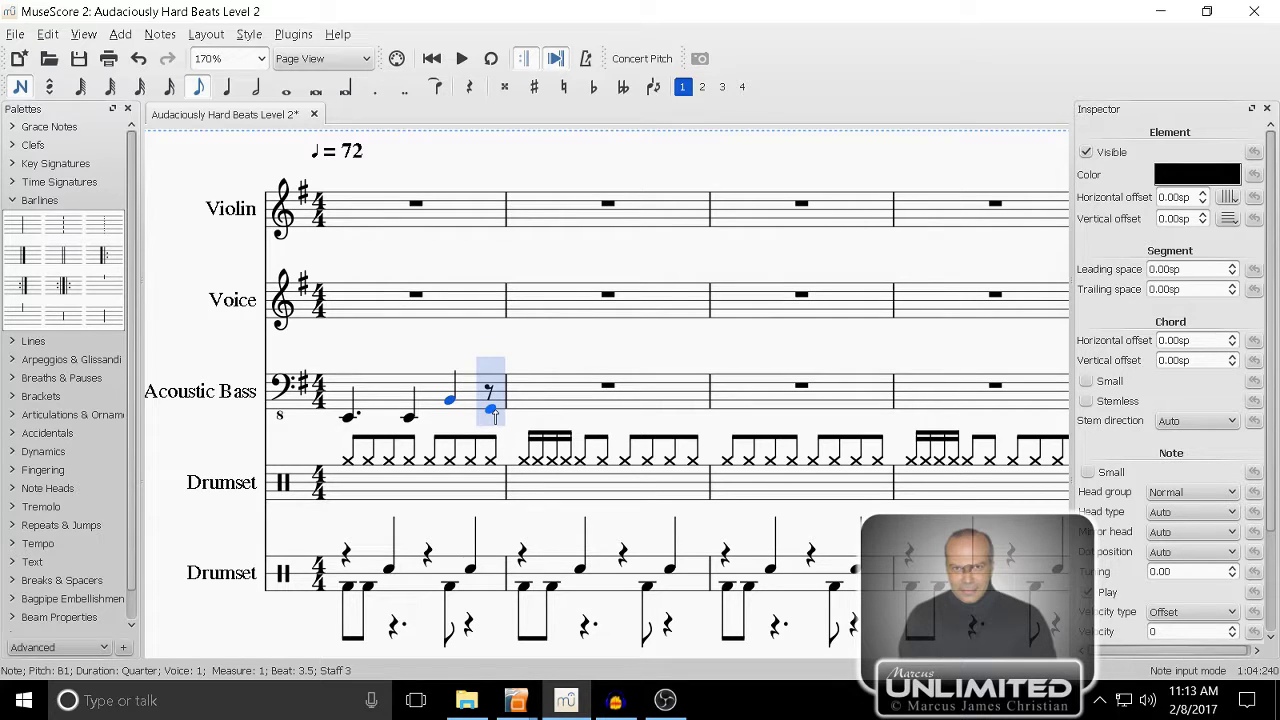
pyautogui.click(493, 410)
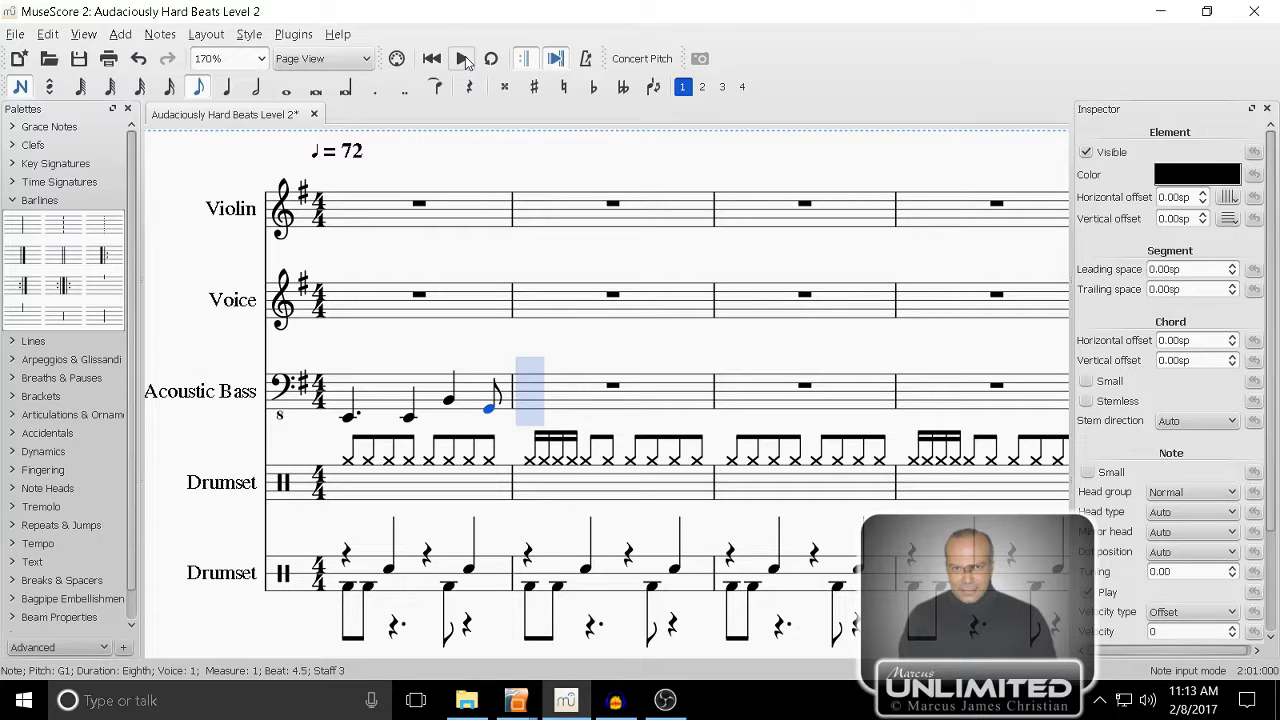
# - Play back the new bass line in measure 1, then stop playback
pyautogui.click(462, 59)
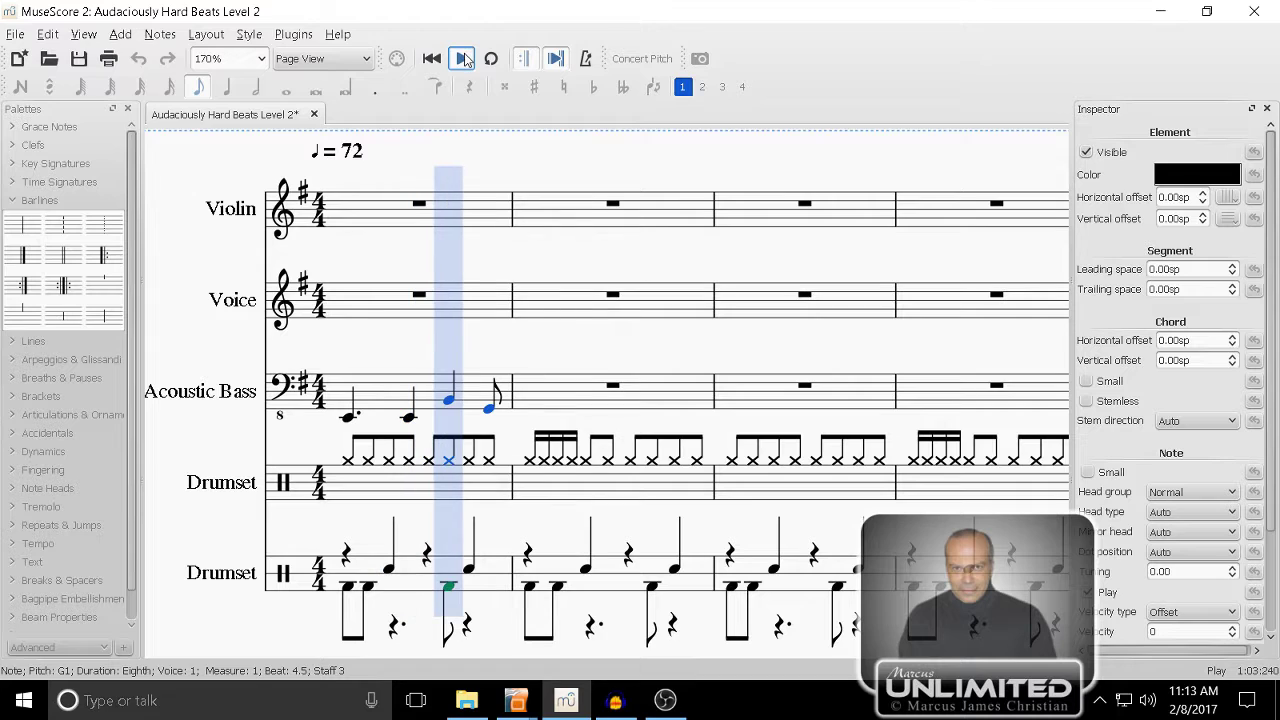
pyautogui.click(463, 59)
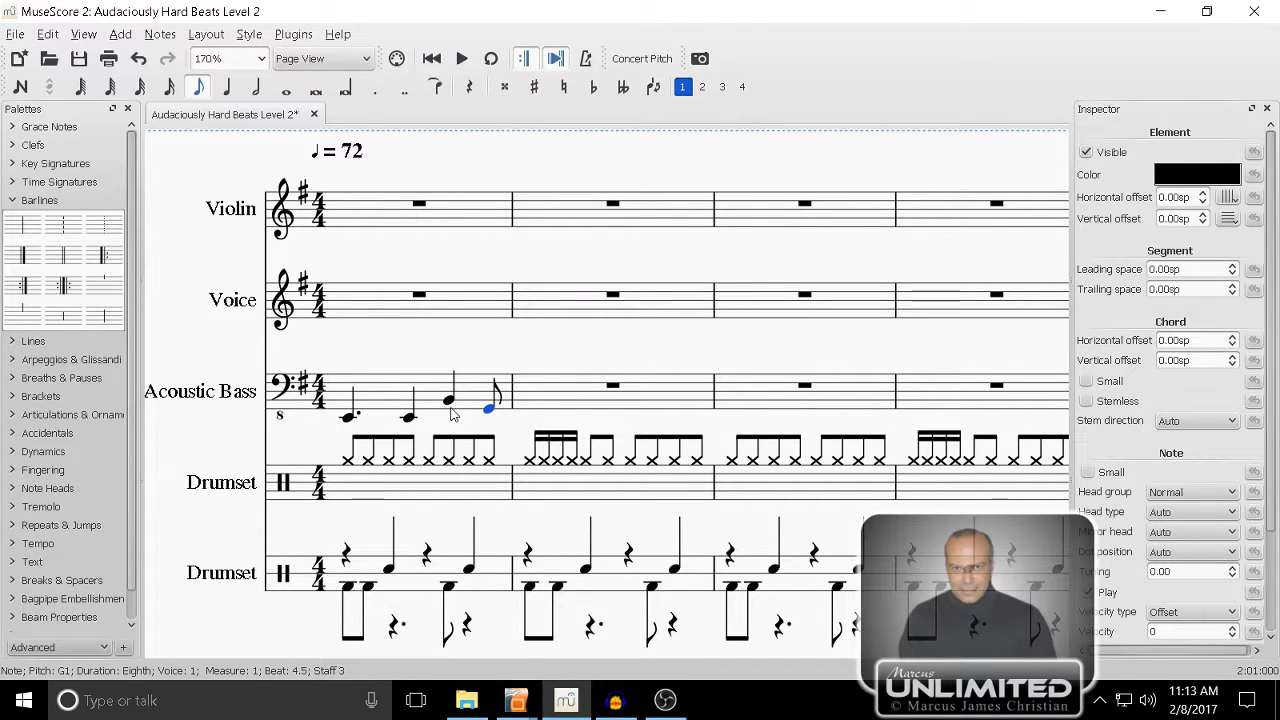
# - Repeat the Acoustic Bass line from measure 1 in measure 2
pyautogui.click(533, 416)
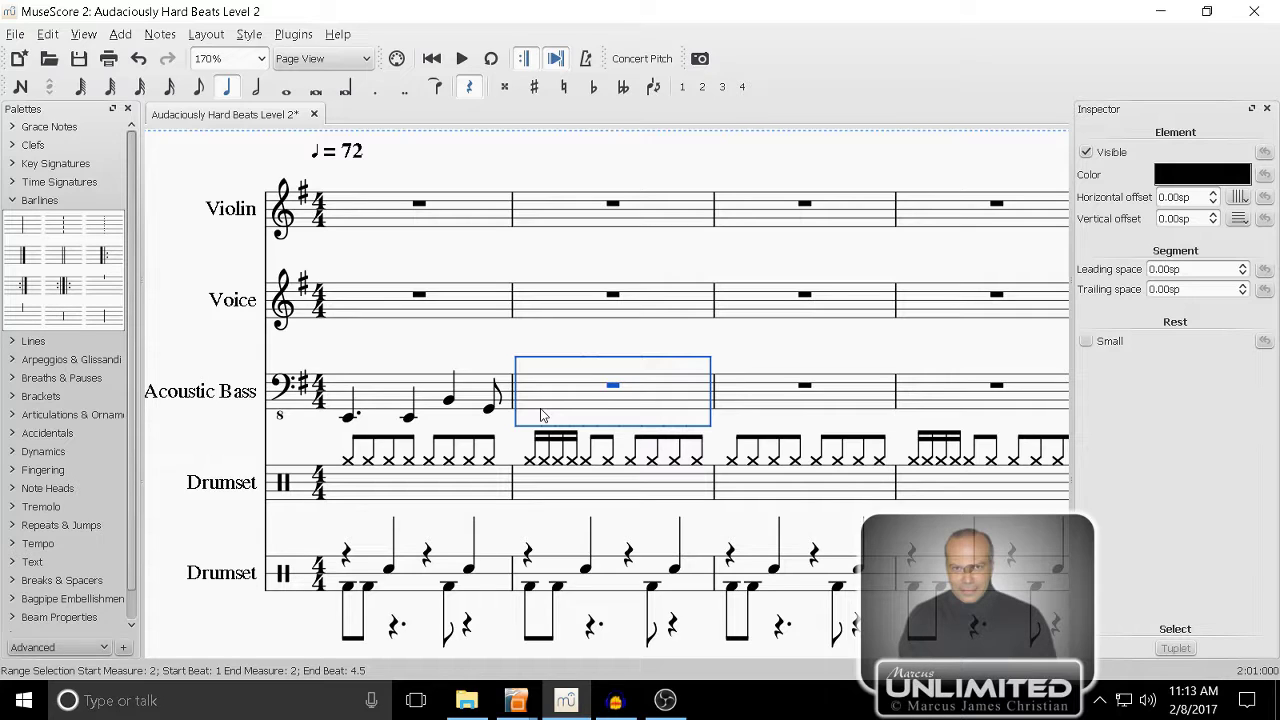
pyautogui.click(432, 404)
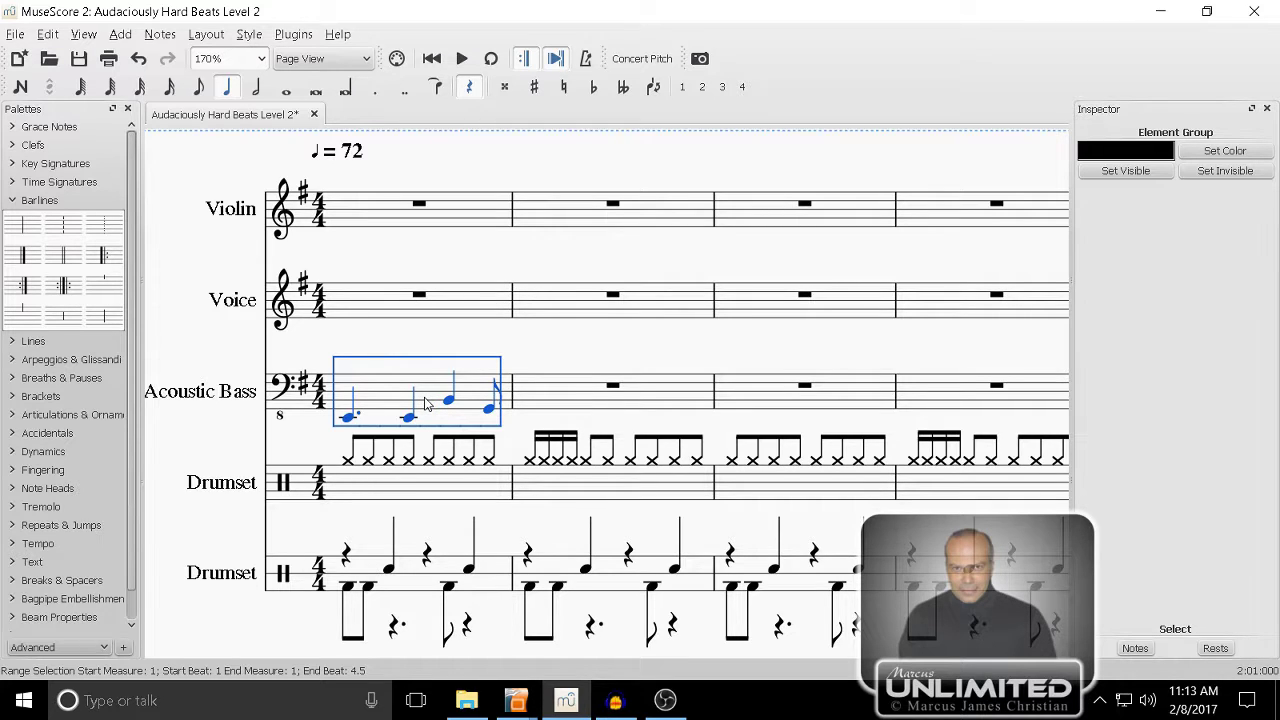
pyautogui.press('r')
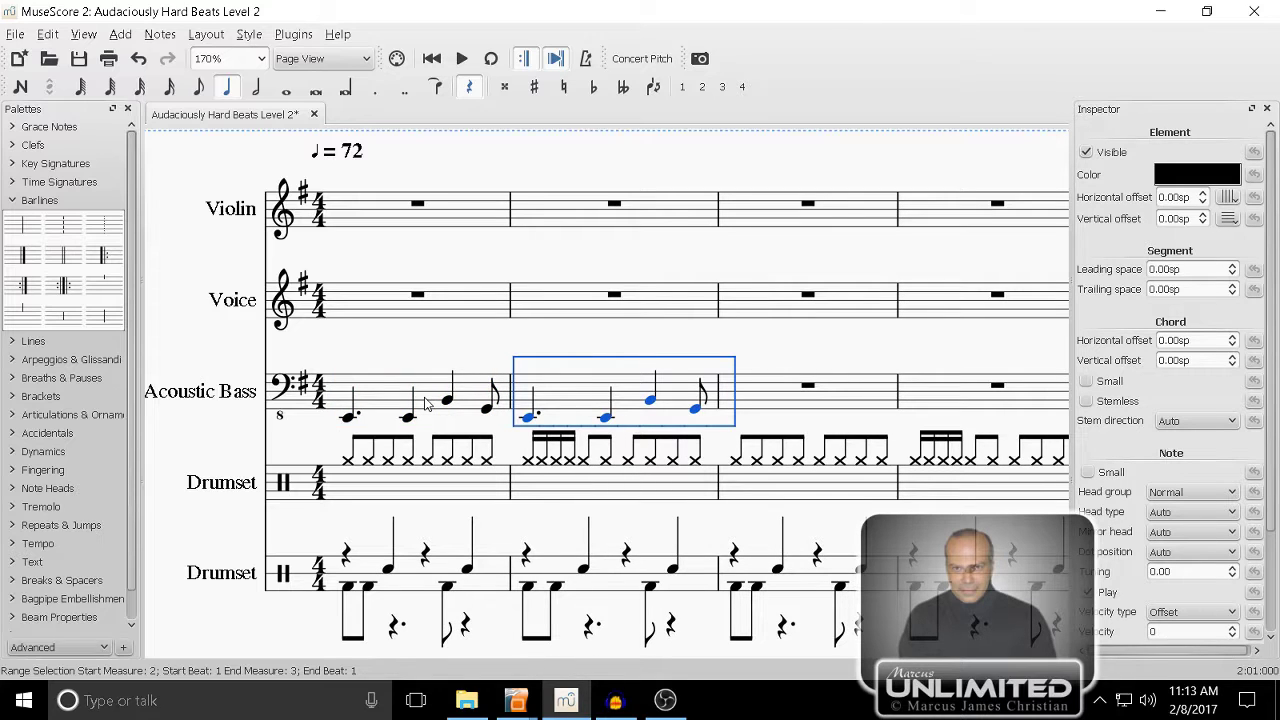
# - Replace the last two notes of measure 2 in the Acoustic Bass with a dotted-eighth E2 and a dotted-eighth B1
pyautogui.hotkey('shift', 'Left')
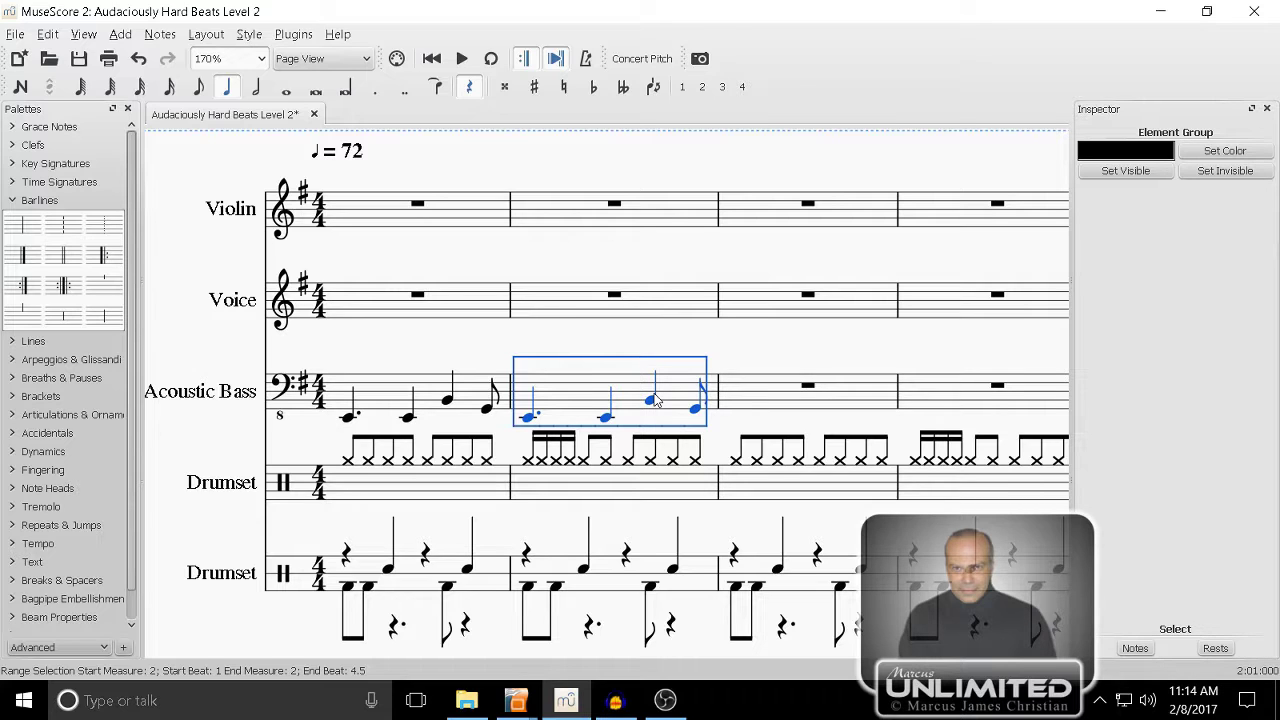
pyautogui.click(698, 410)
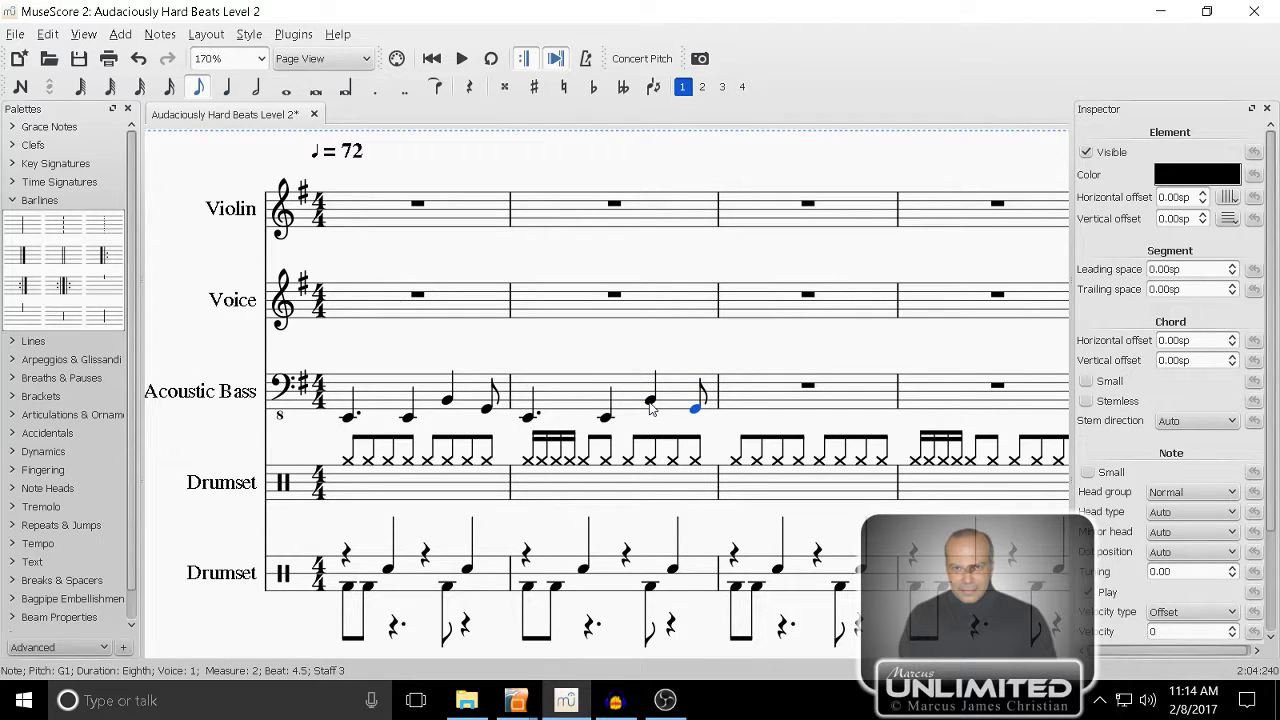
pyautogui.click(650, 402)
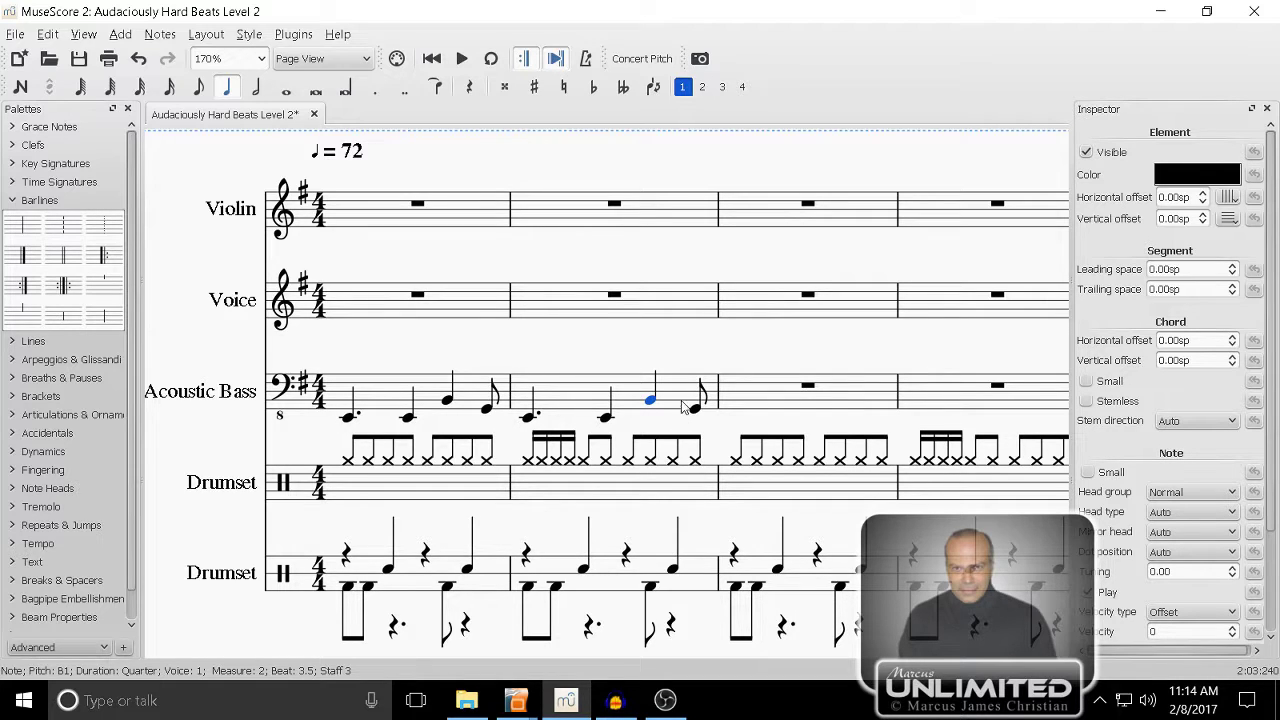
pyautogui.press('n')
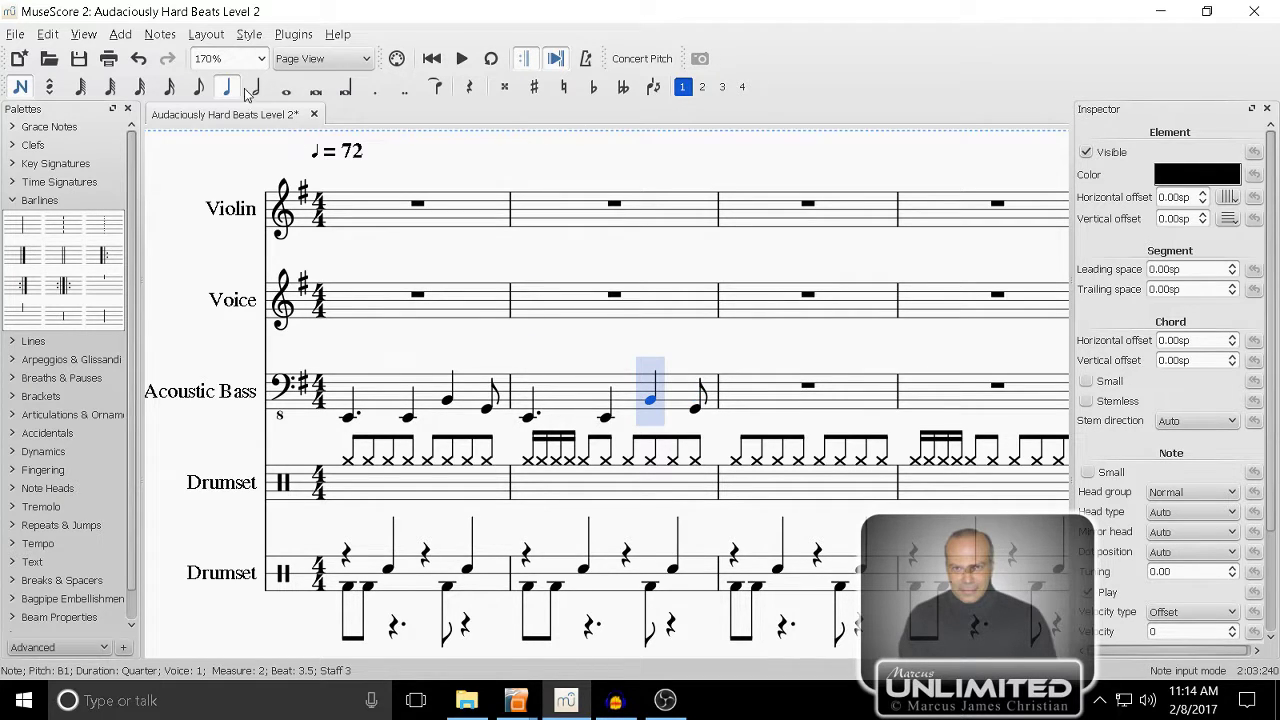
pyautogui.click(200, 88)
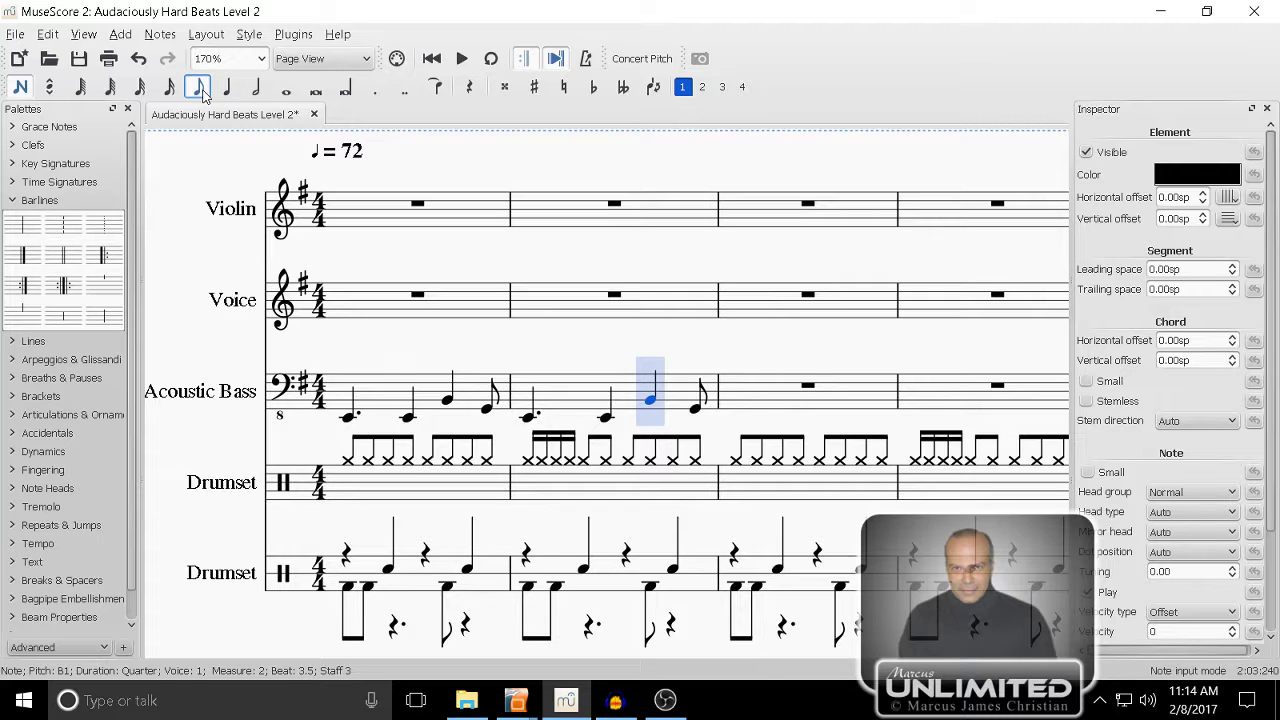
pyautogui.click(376, 90)
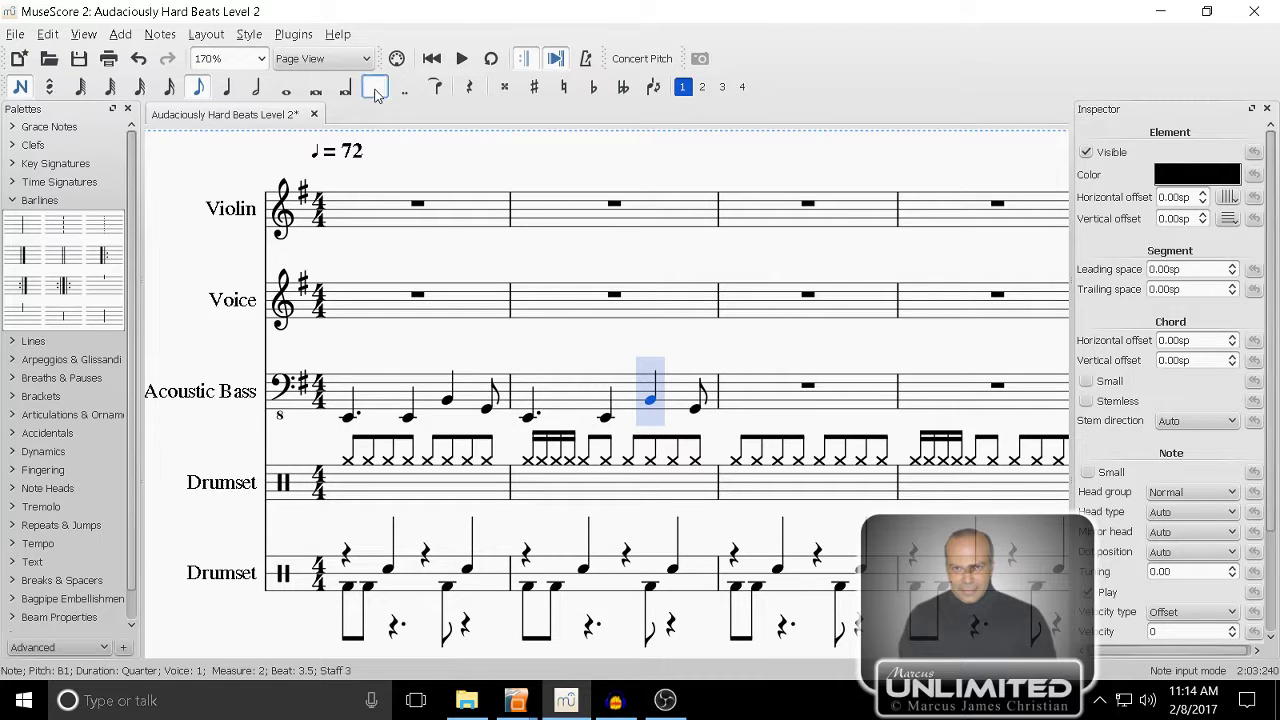
pyautogui.click(652, 399)
pyautogui.click(651, 401)
pyautogui.click(645, 389)
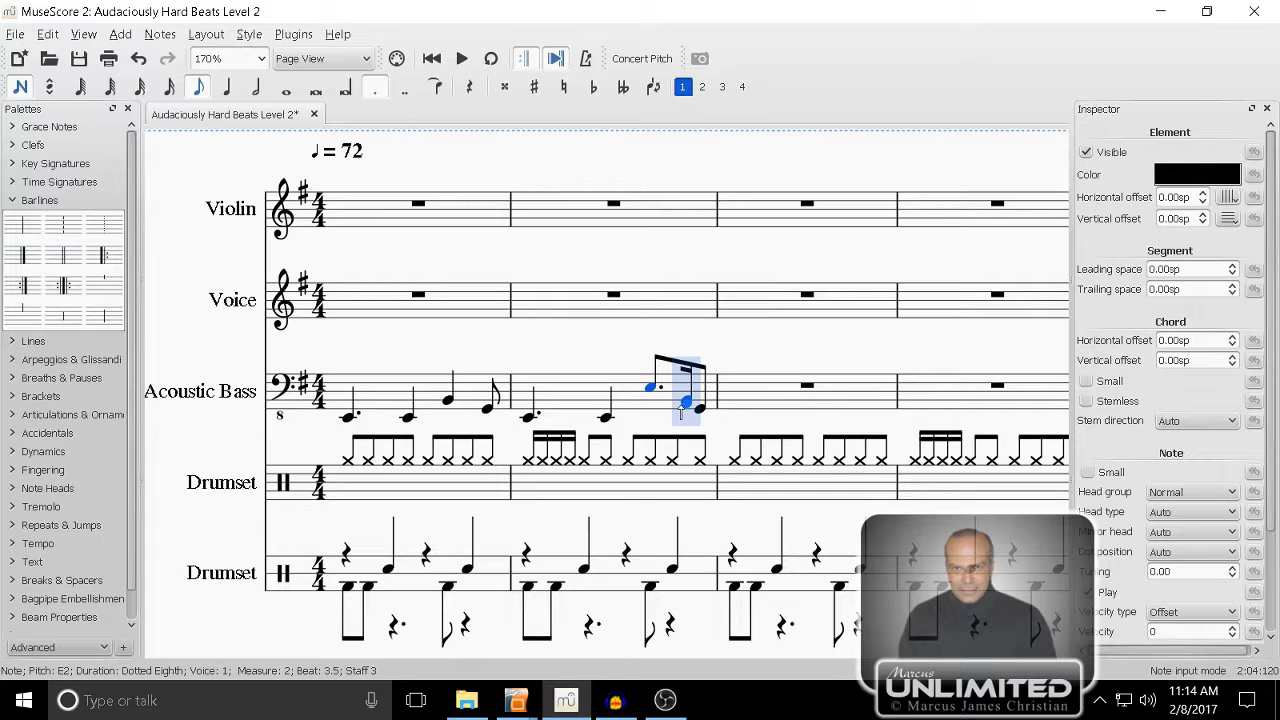
pyautogui.click(684, 402)
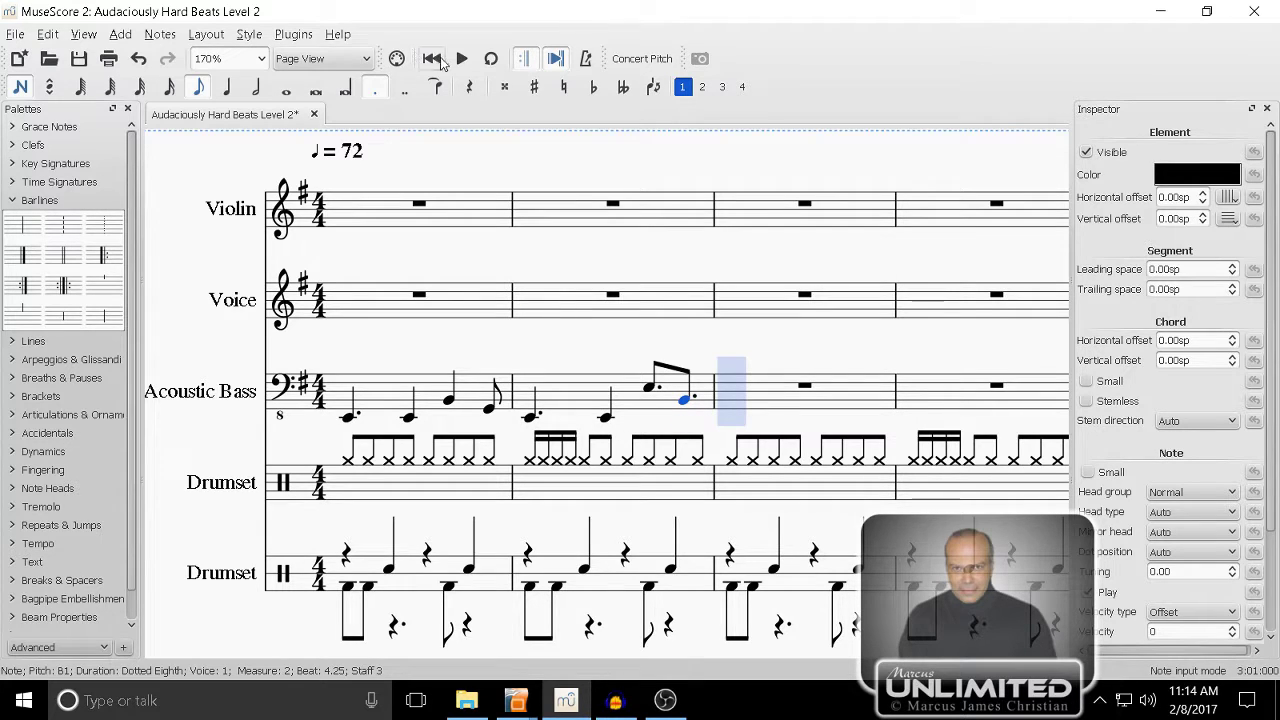
# - Play back the score from the beginning through the first two measures, then stop playback
pyautogui.click(431, 58)
pyautogui.click(462, 60)
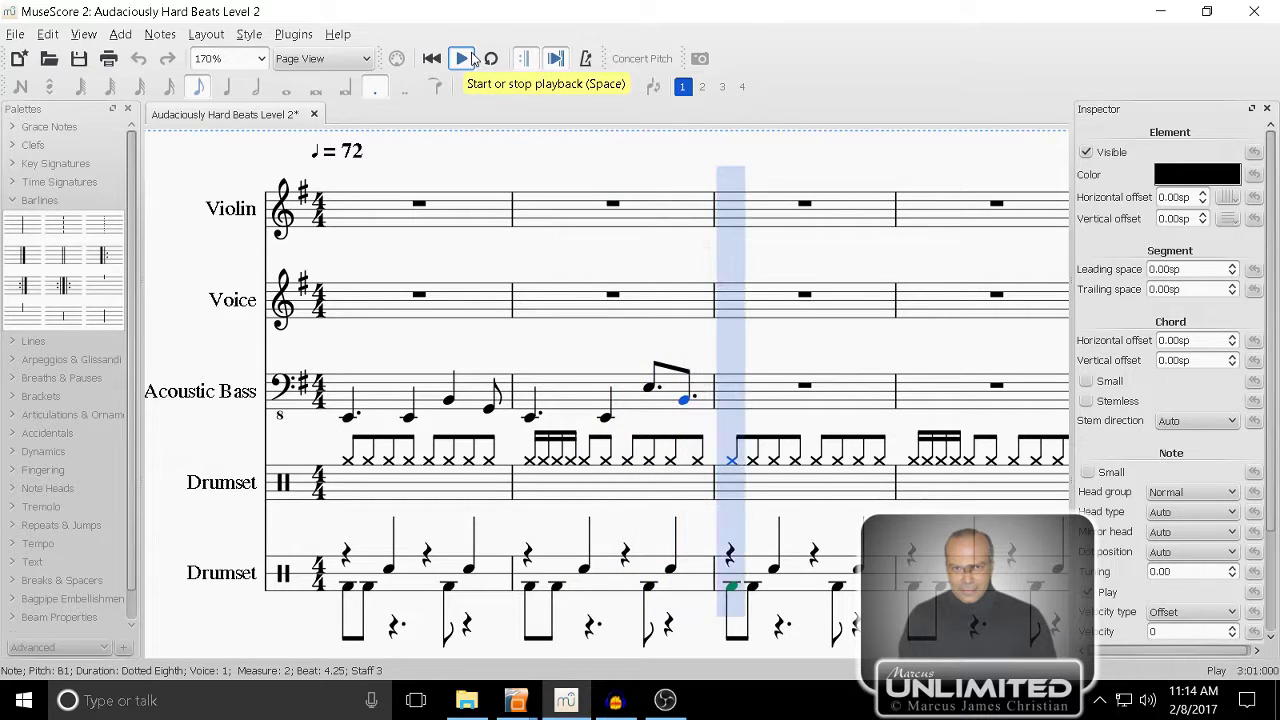
pyautogui.press('space')
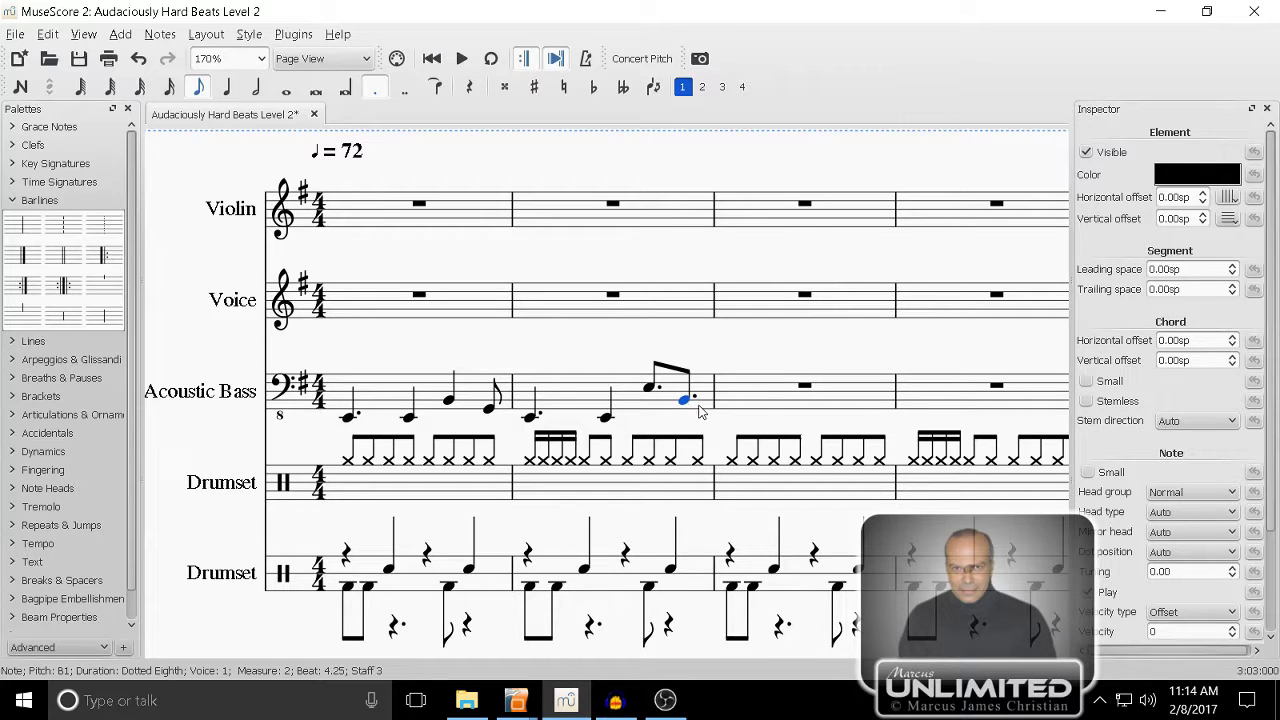
# - Repeat the Acoustic Bass line from measures 1 and 2 in measures 3 and 4
pyautogui.click(653, 412)
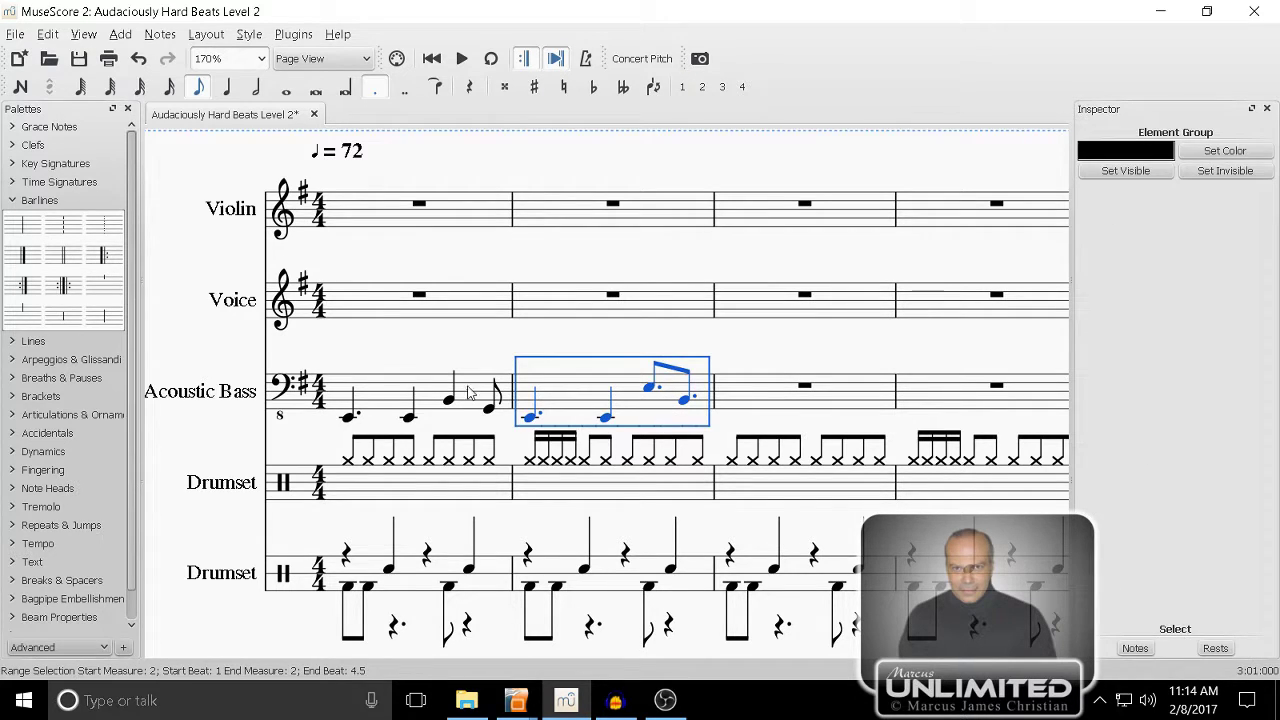
pyautogui.keyDown('shift'); pyautogui.click(381, 392); pyautogui.keyUp('shift')
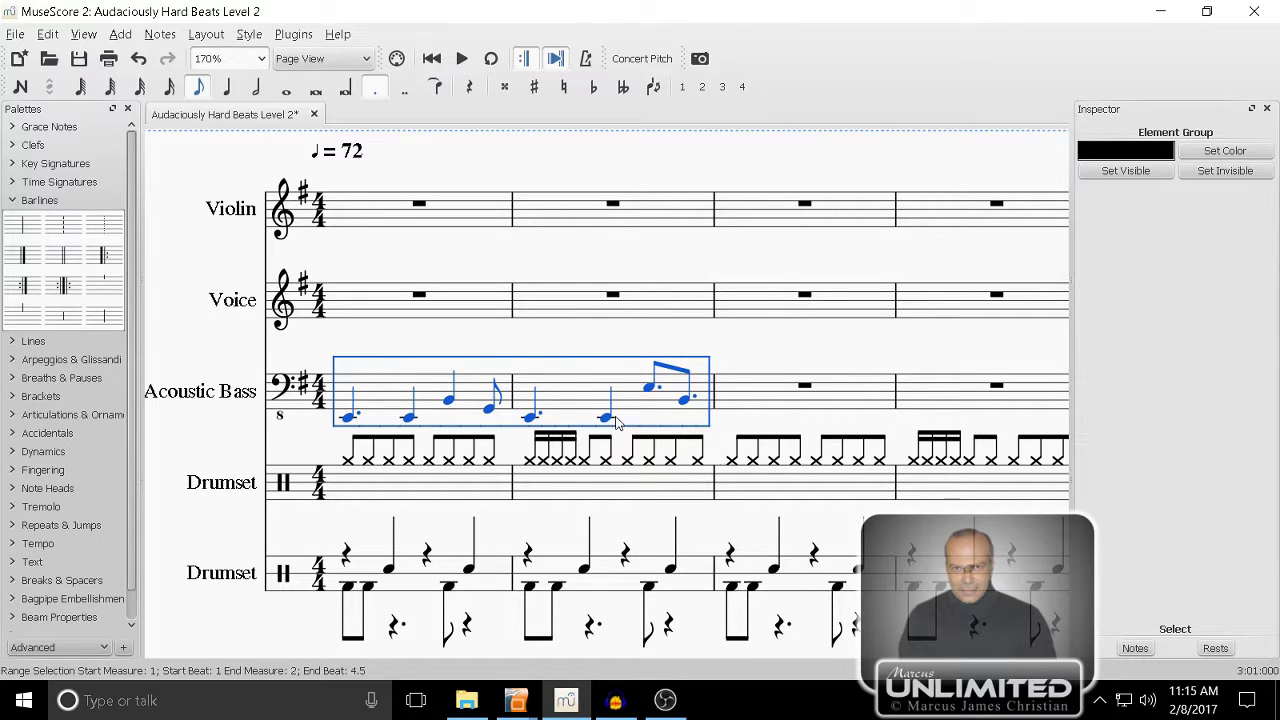
pyautogui.press('r')
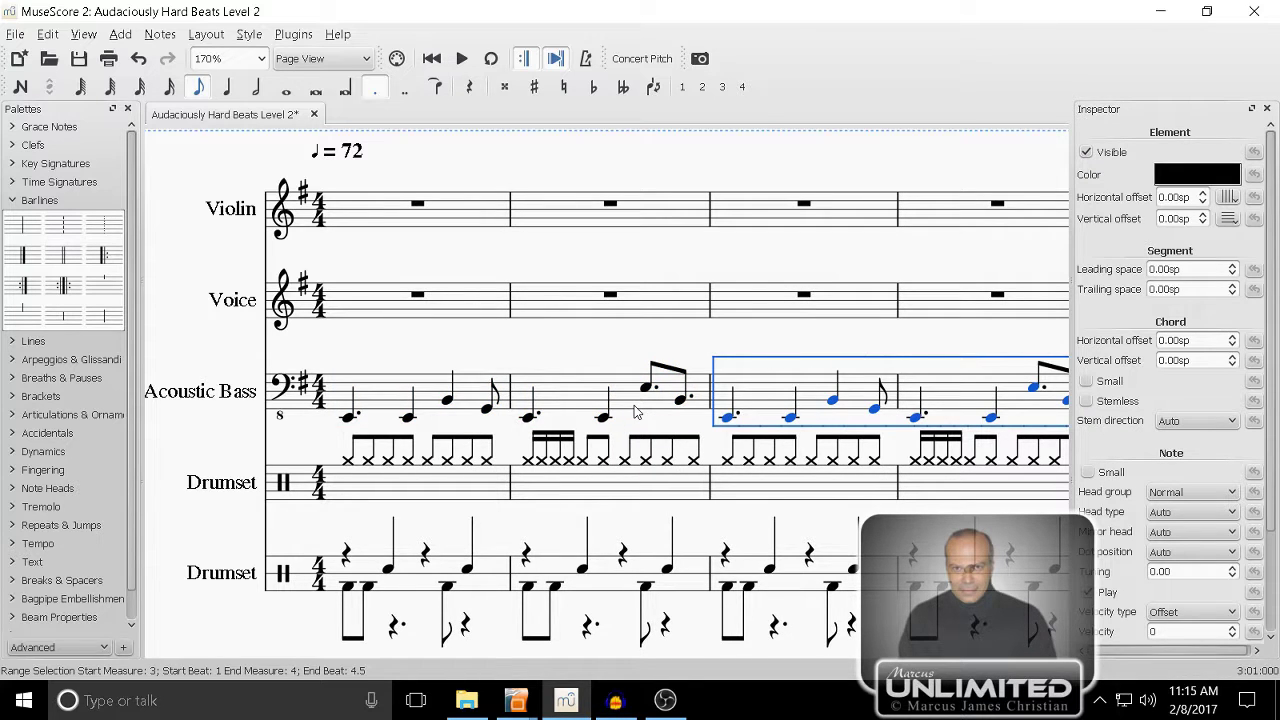
# - Play back the four-measure score from the beginning at 100% zoom with nothing selected
pyautogui.hotkey('ctrl', '0')
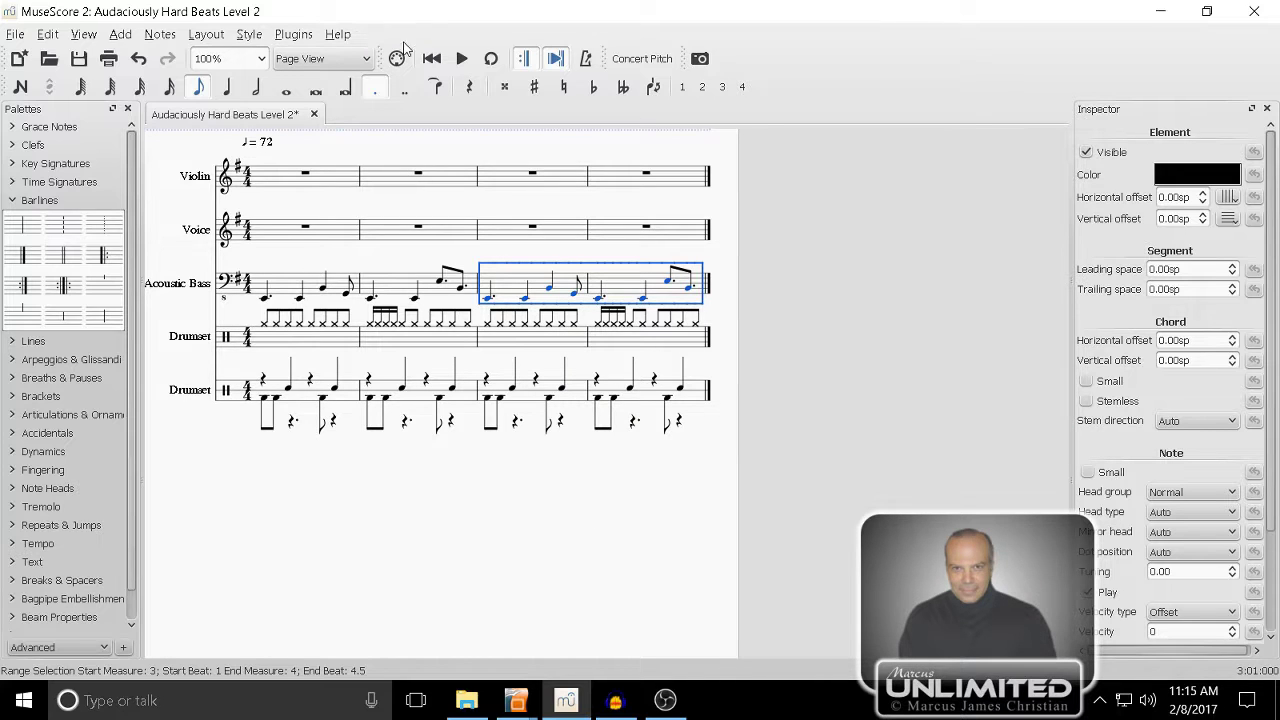
pyautogui.click(434, 62)
pyautogui.click(520, 250)
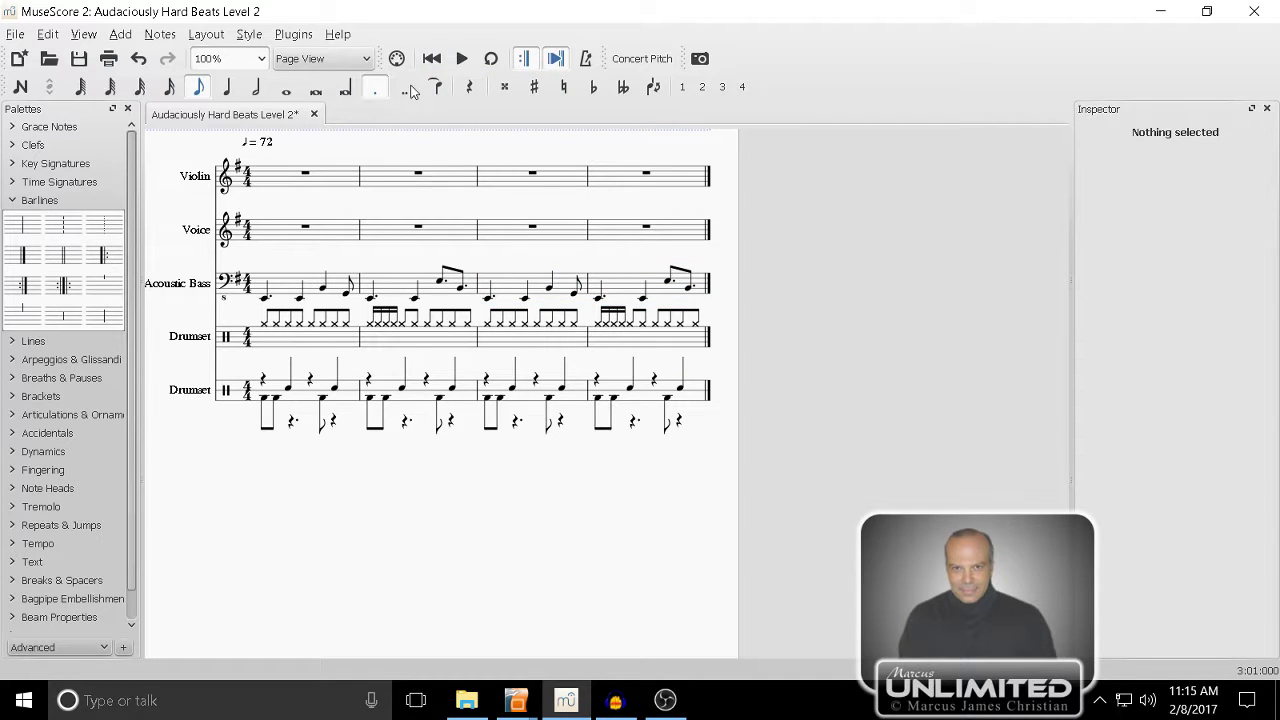
pyautogui.click(462, 60)
# - Save the score as the MuseScore file Audaciously_Hard_Beats_Level_2 in the offered Videos subfolder
pyautogui.hotkey('ctrl', 's')
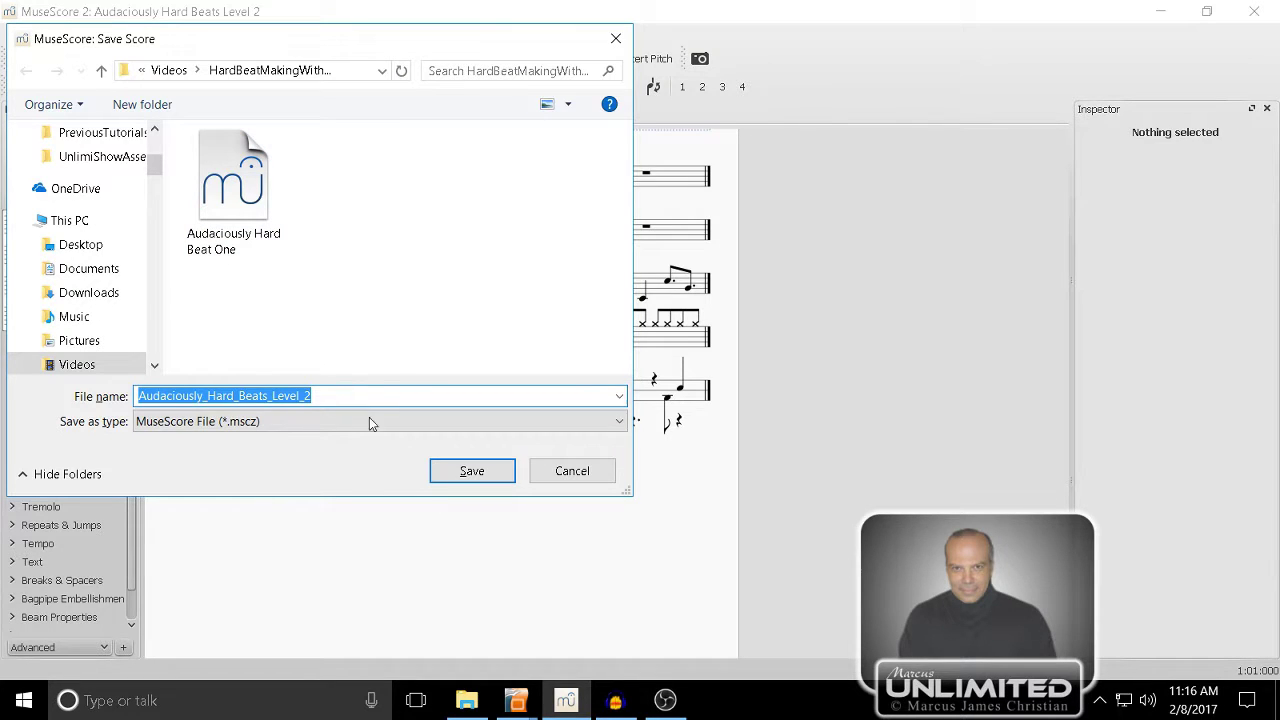
pyautogui.click(454, 476)
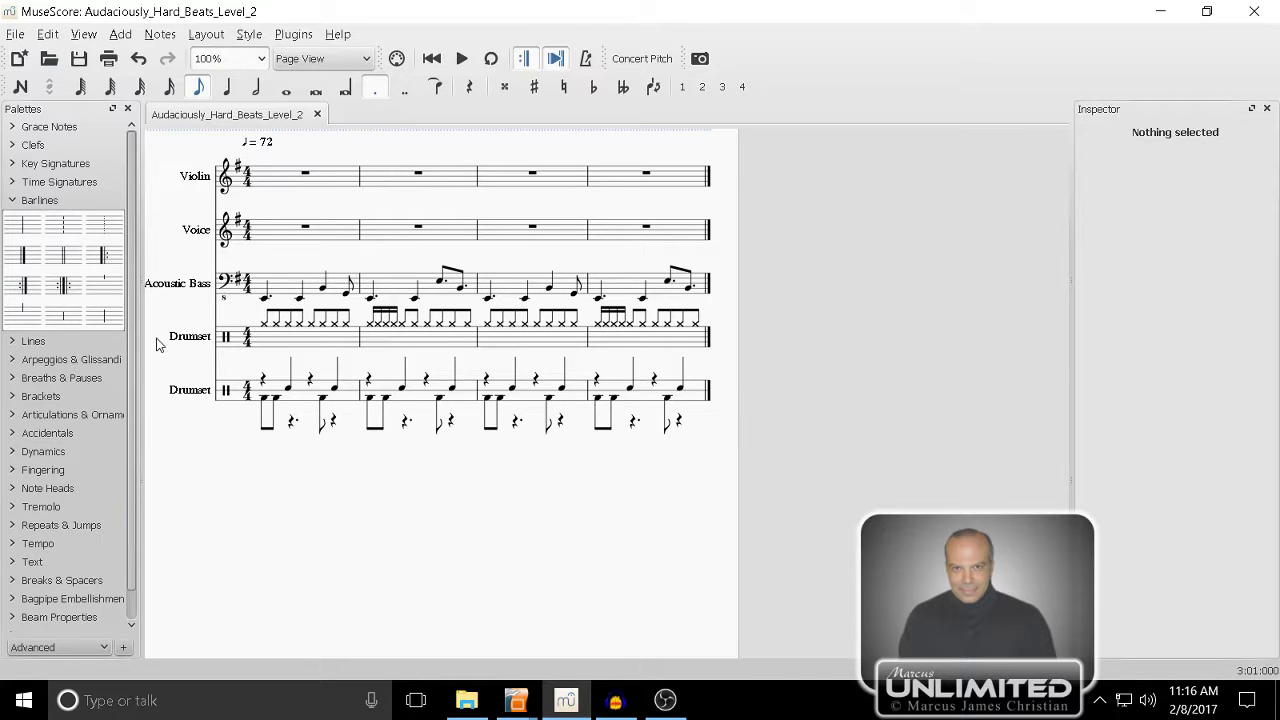
pyautogui.click(48, 37)
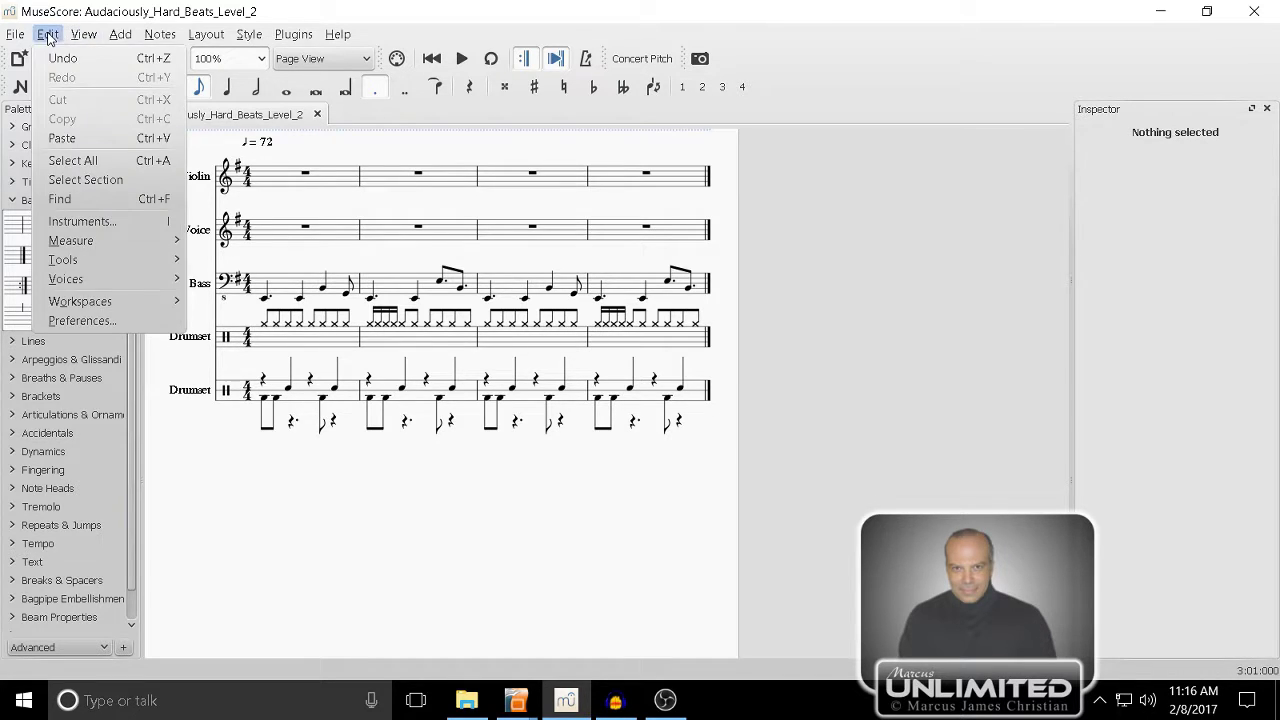
pyautogui.click(110, 226)
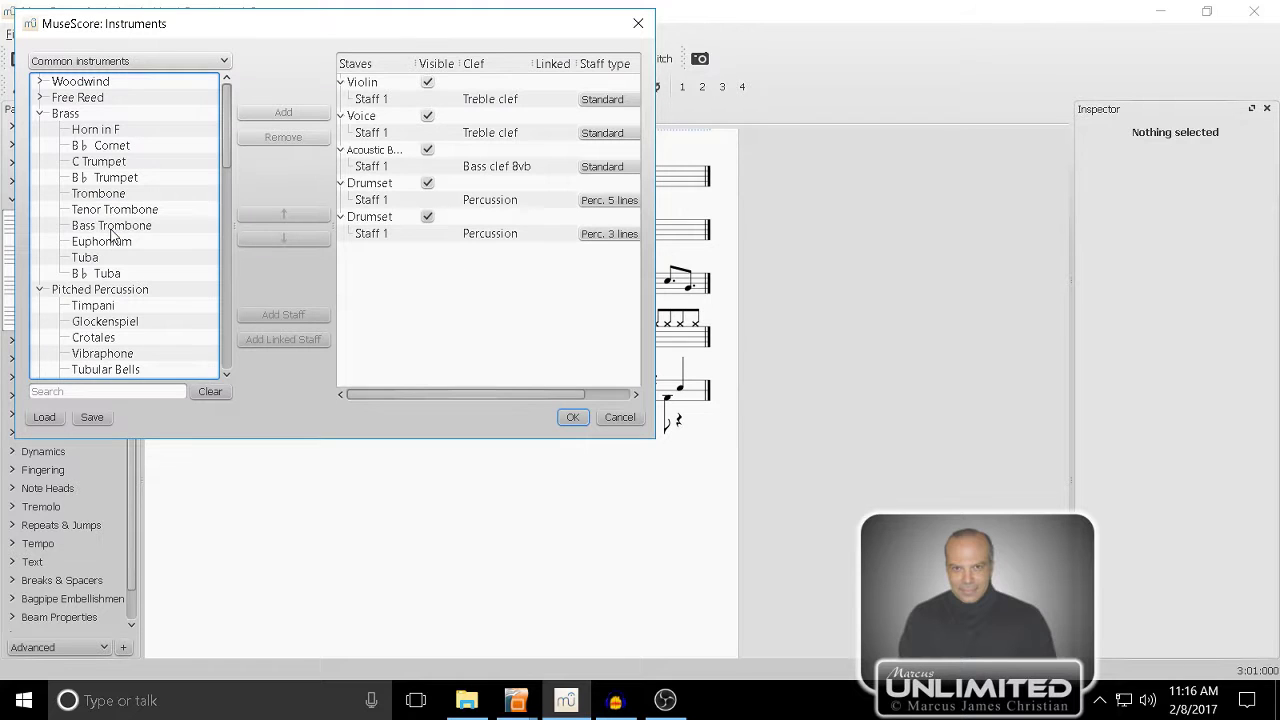
pyautogui.click(625, 419)
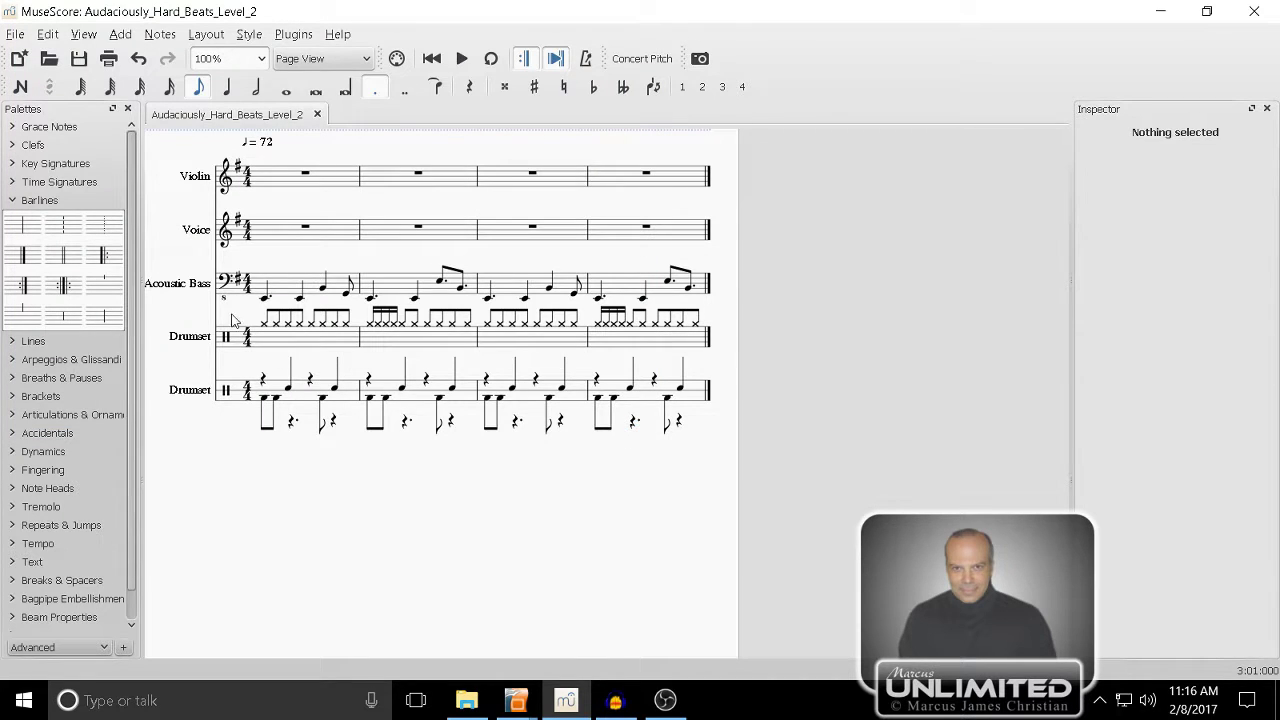
pyautogui.click(272, 283)
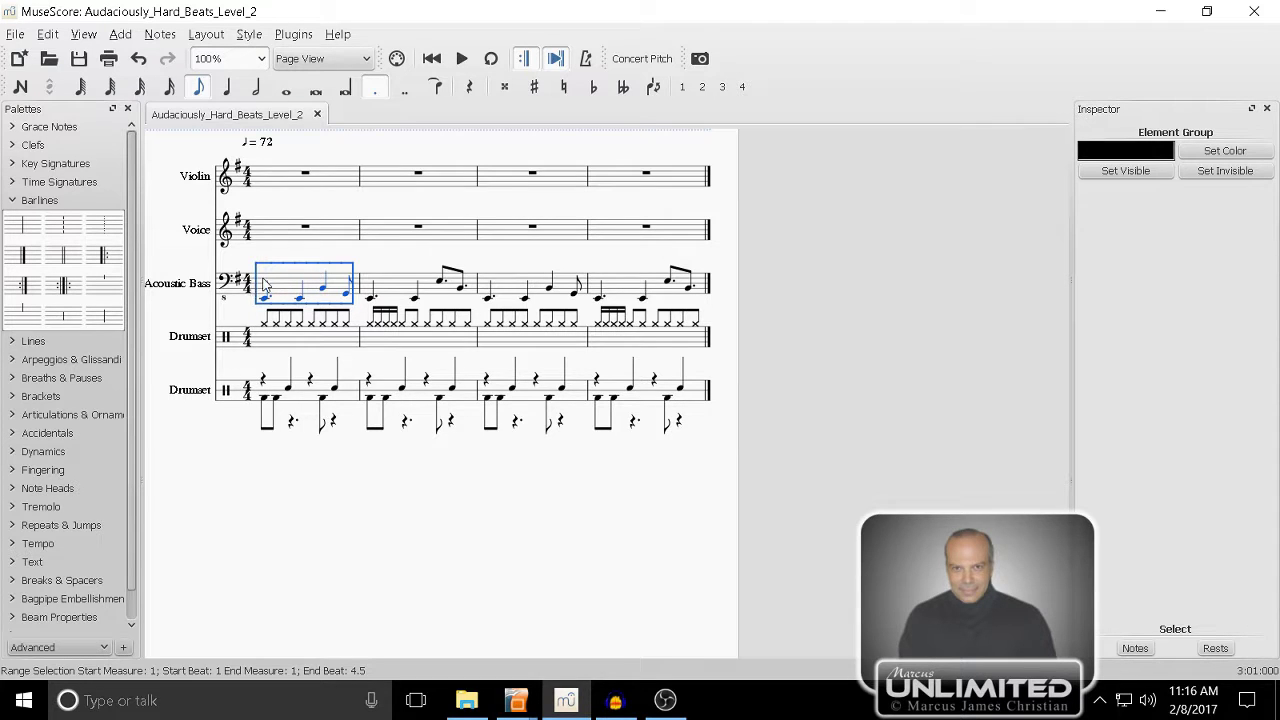
pyautogui.rightClick(268, 283)
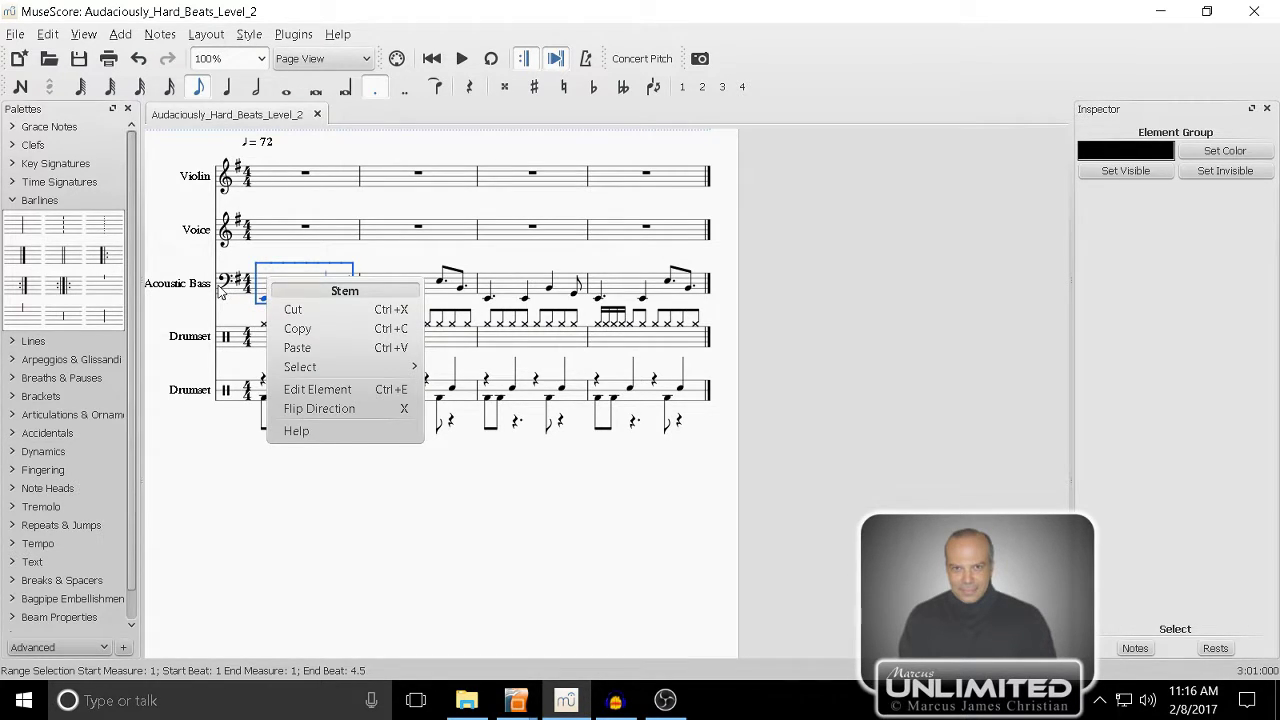
pyautogui.click(228, 290)
pyautogui.click(235, 289)
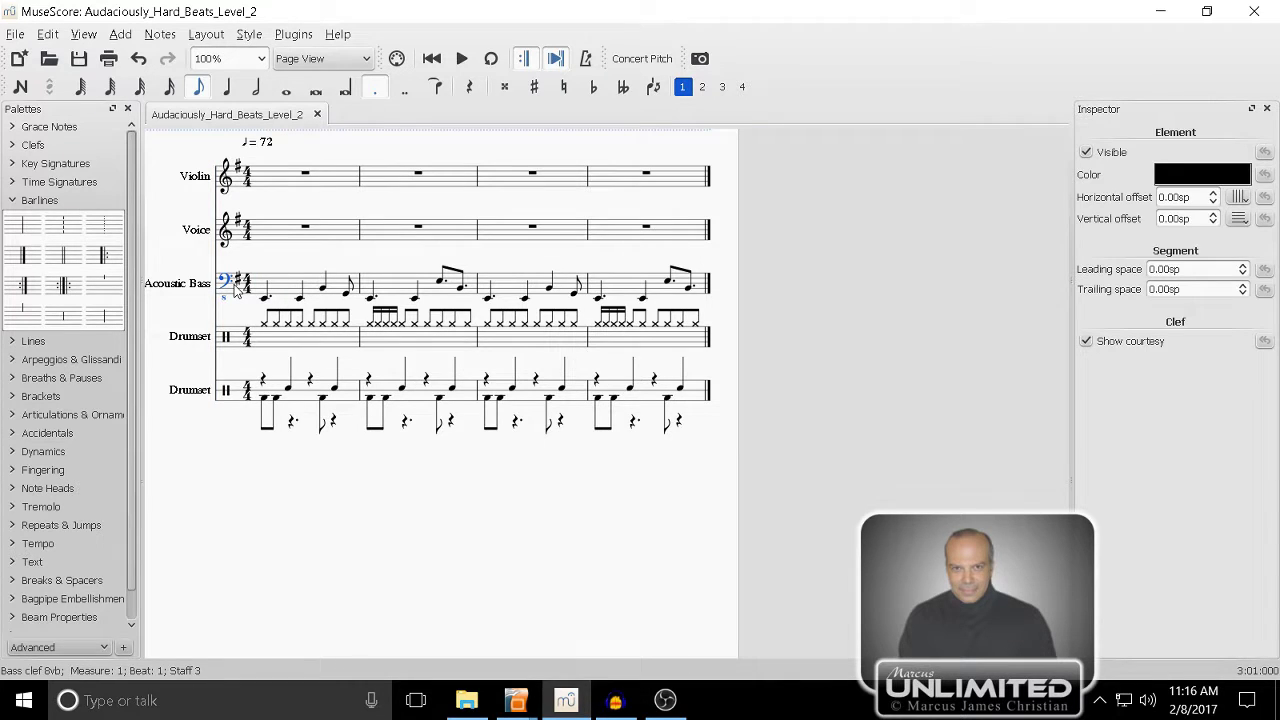
# - Check the part name in the Acoustic Bass staff properties and leave them without changes
pyautogui.click(242, 300)
pyautogui.rightClick(274, 286)
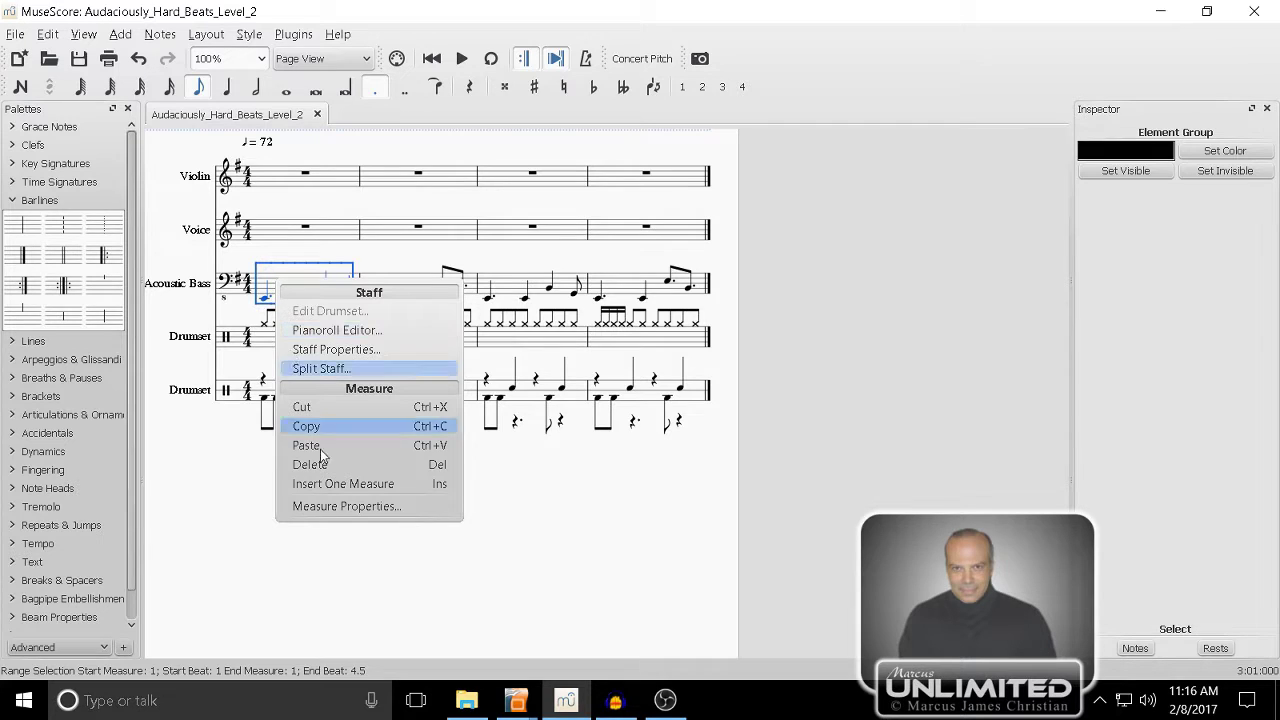
pyautogui.click(330, 350)
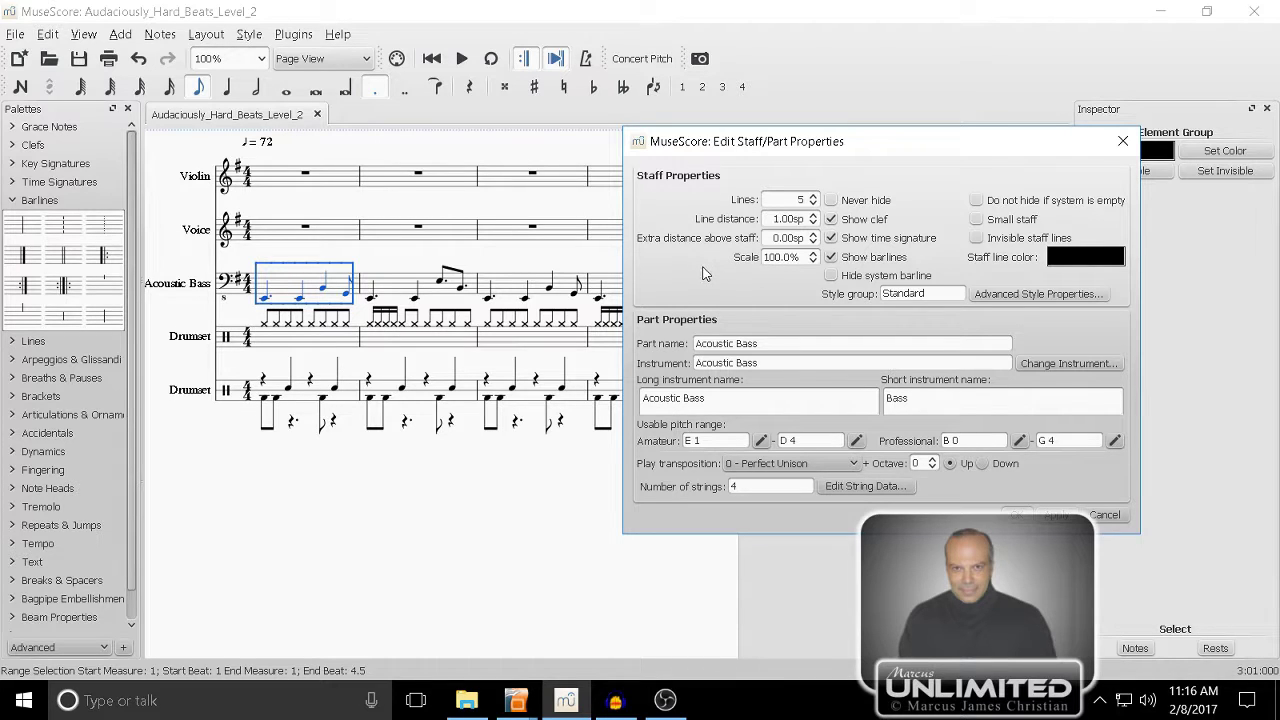
pyautogui.click(766, 338)
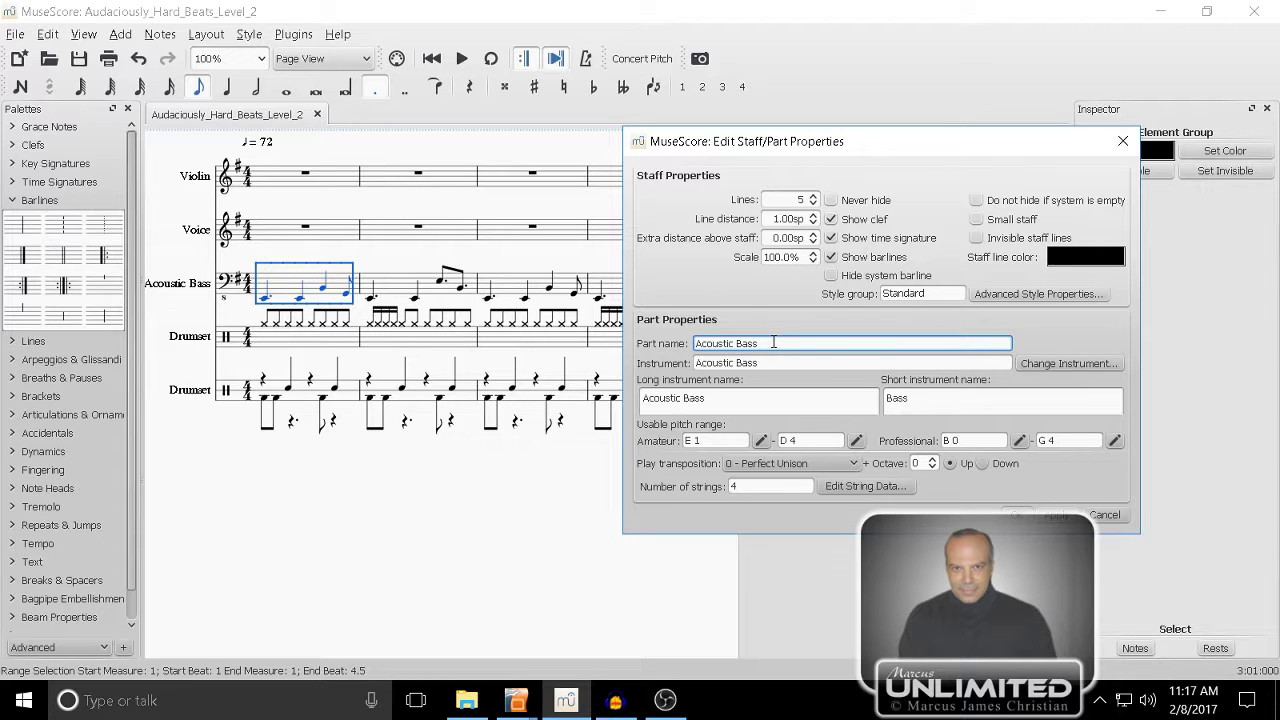
pyautogui.click(1105, 515)
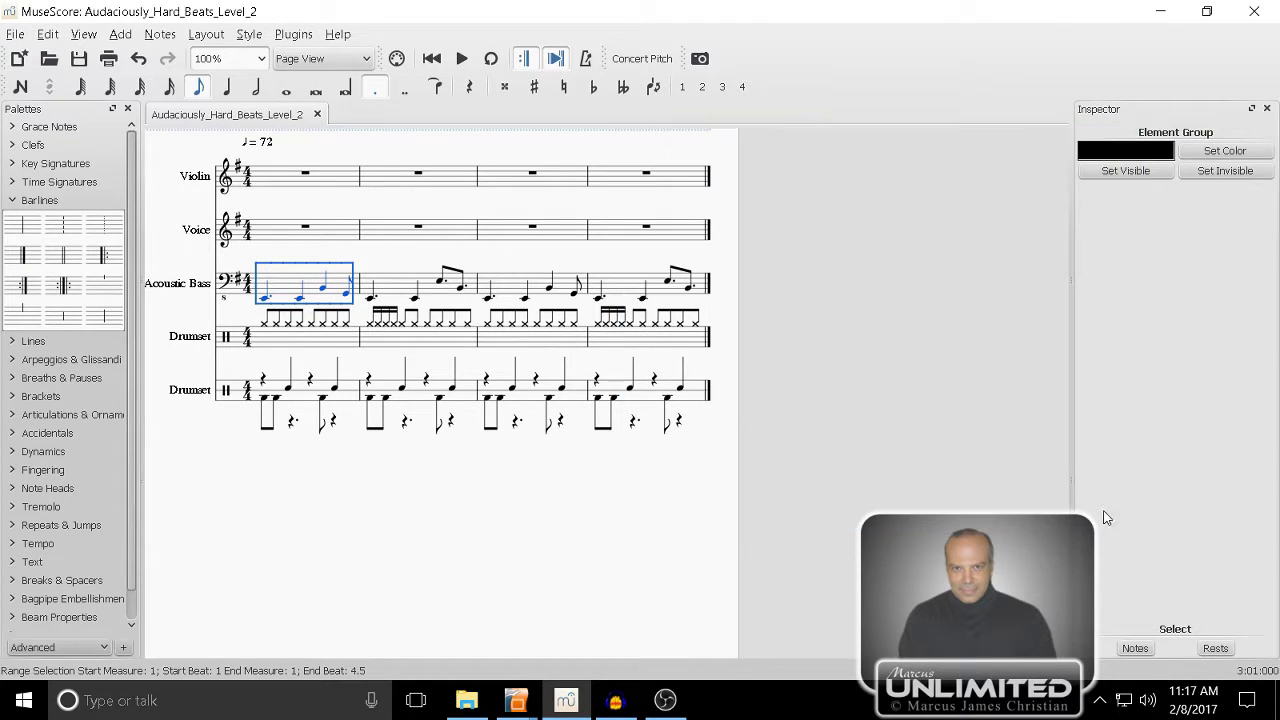
# - In the staff properties of the upper Drumset staff, set the part name to HiHat
pyautogui.click(280, 345)
pyautogui.rightClick(280, 347)
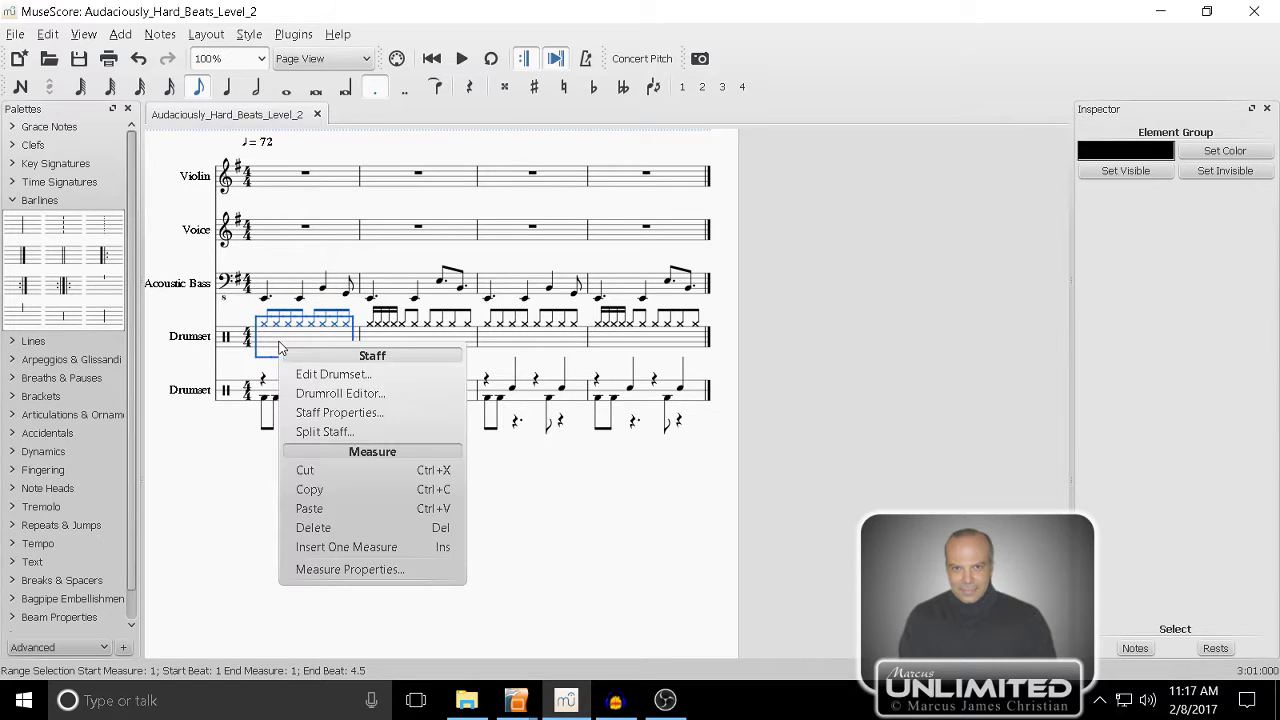
pyautogui.click(315, 412)
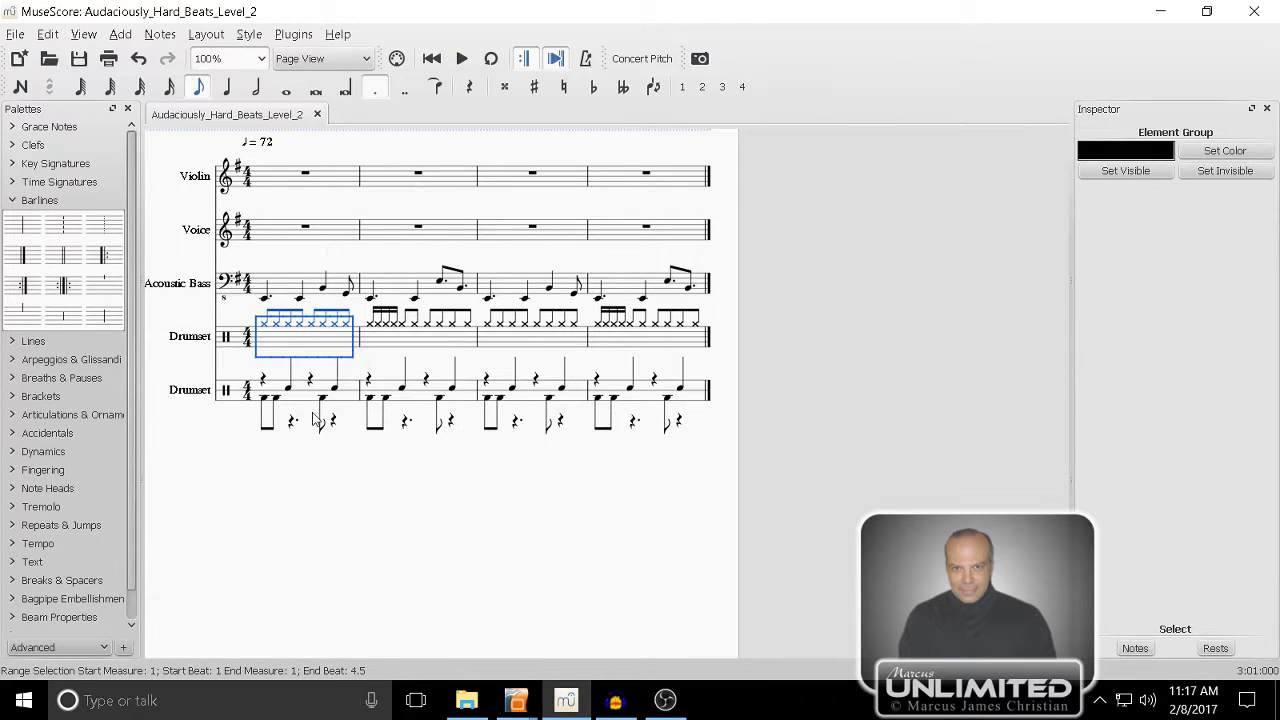
pyautogui.click(760, 341)
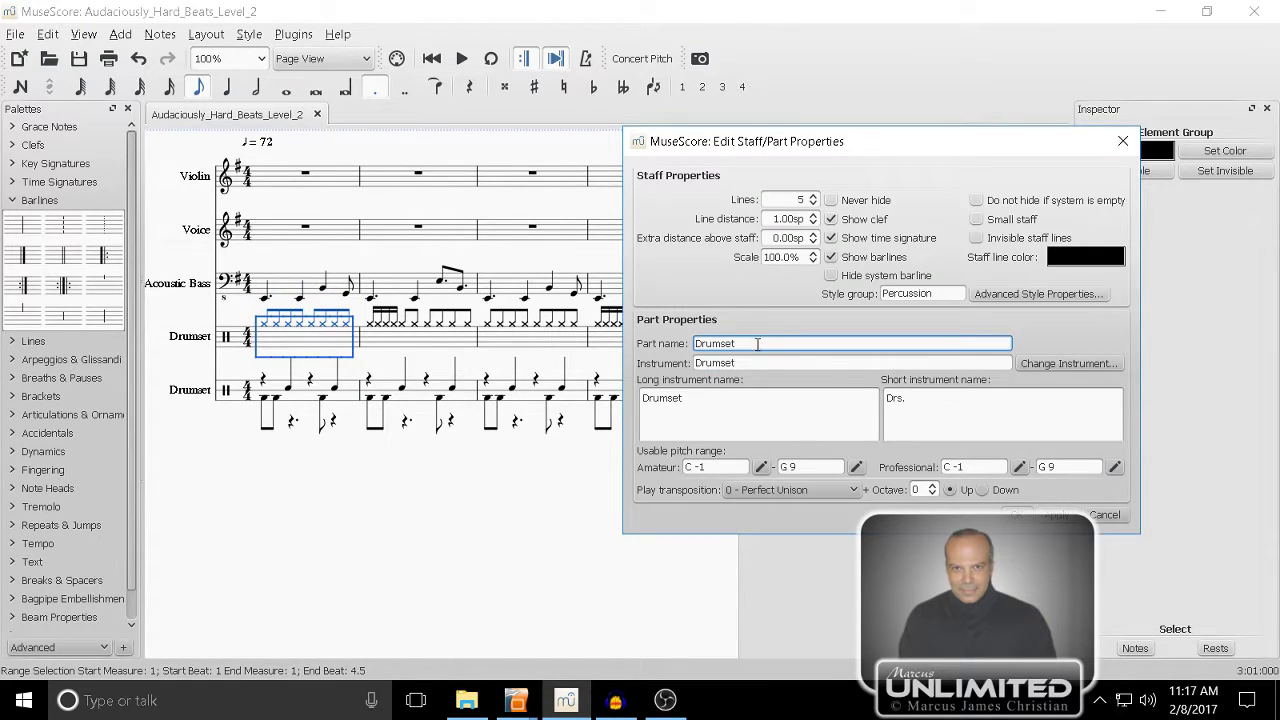
pyautogui.doubleClick(758, 343)
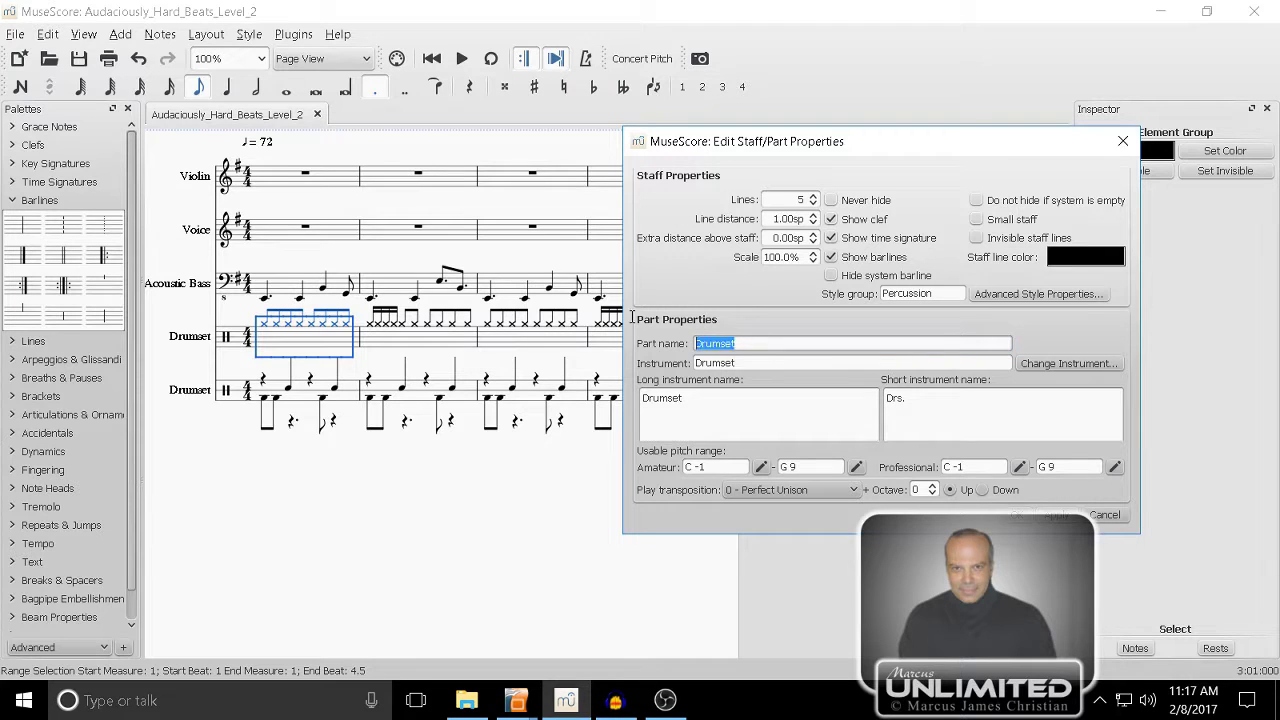
pyautogui.write('HiHat')
pyautogui.press('Tab')
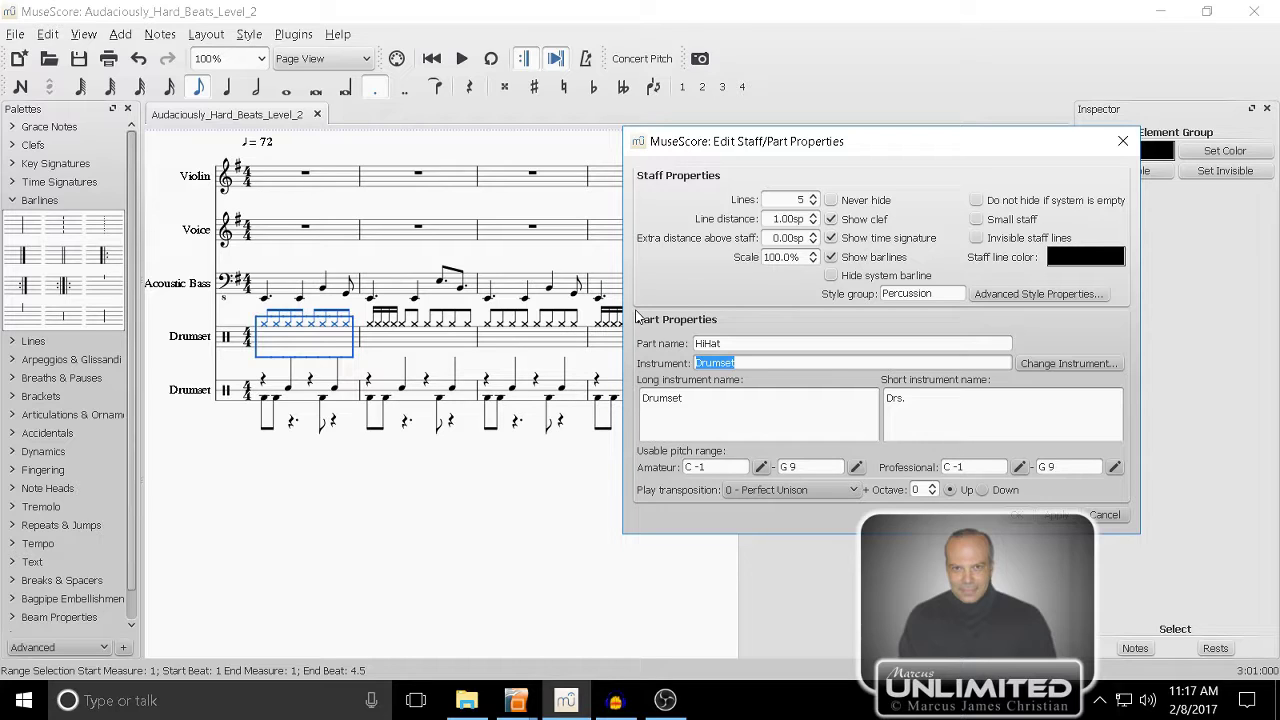
# - Set the long instrument name of the upper percussion staff to HiHat, keeping its instrument as Drumset
pyautogui.doubleClick(723, 363)
pyautogui.click(740, 363)
pyautogui.doubleClick(735, 365)
pyautogui.click(700, 396)
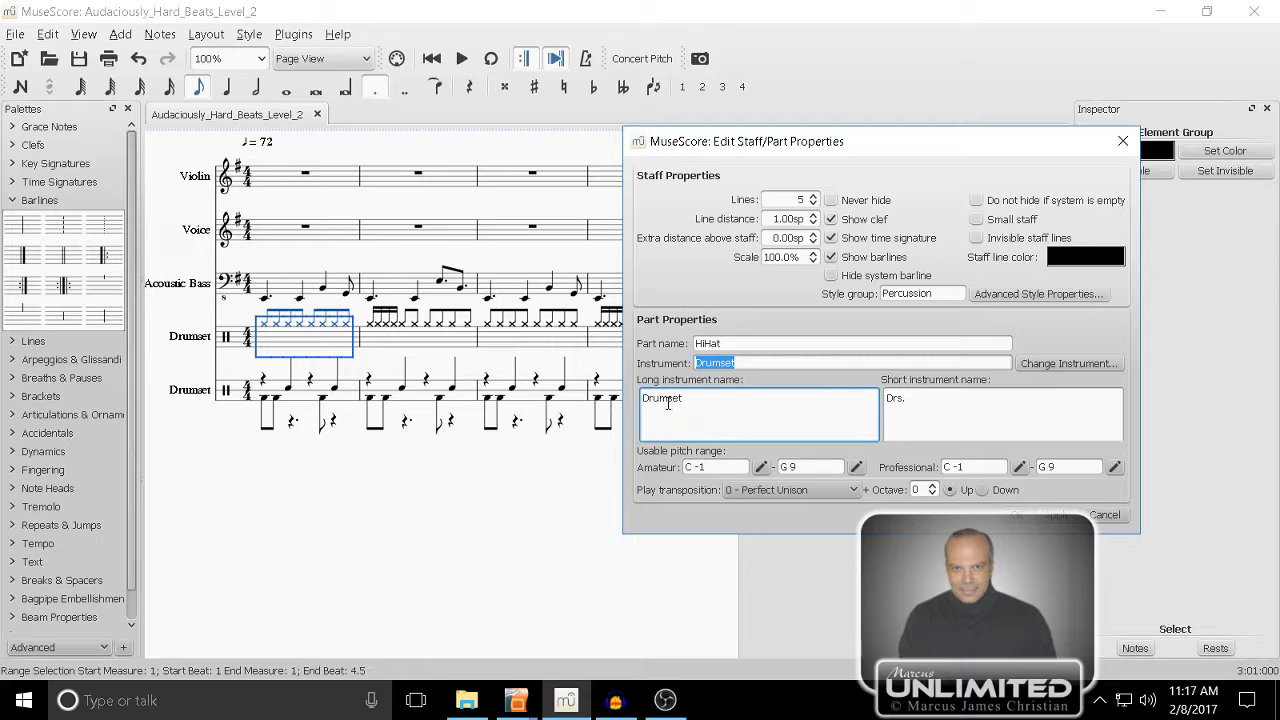
pyautogui.doubleClick(667, 399)
pyautogui.write('H')
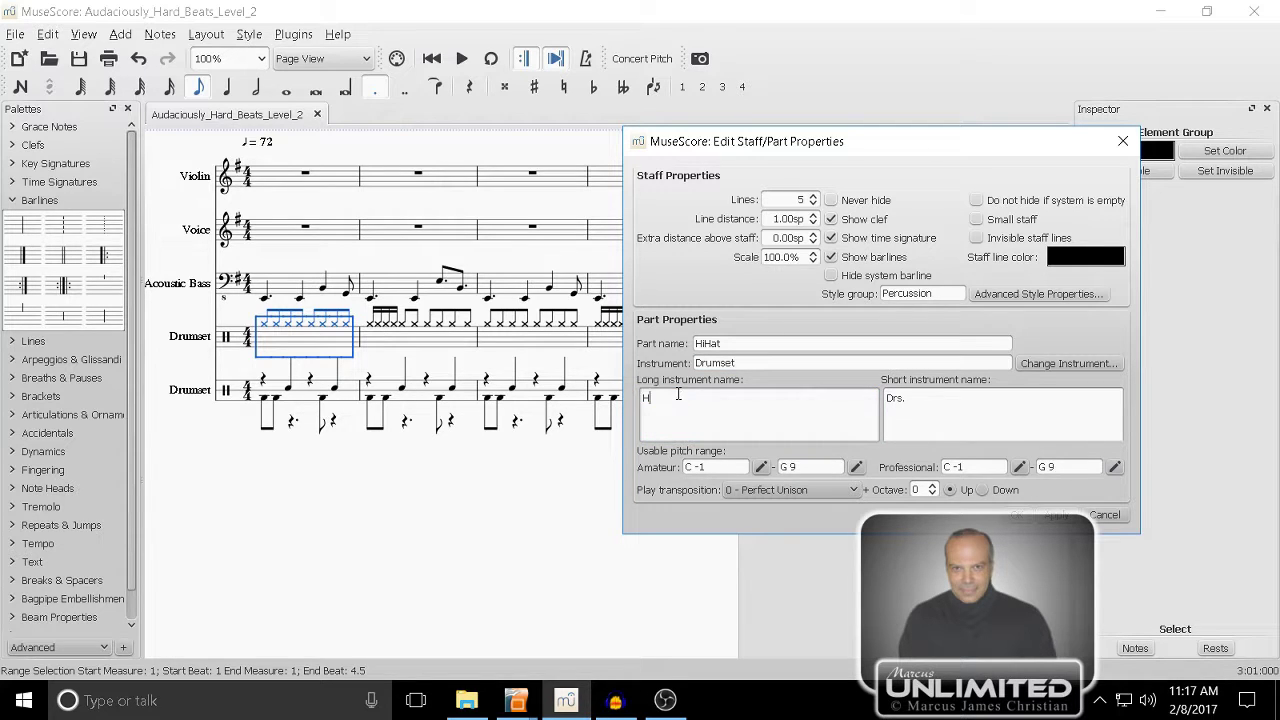
pyautogui.write('iHat')
# - Set the short instrument name of the hi-hat staff to Hh. and apply the staff properties
pyautogui.click(895, 408)
pyautogui.moveTo(906, 400); pyautogui.dragTo(882, 391)
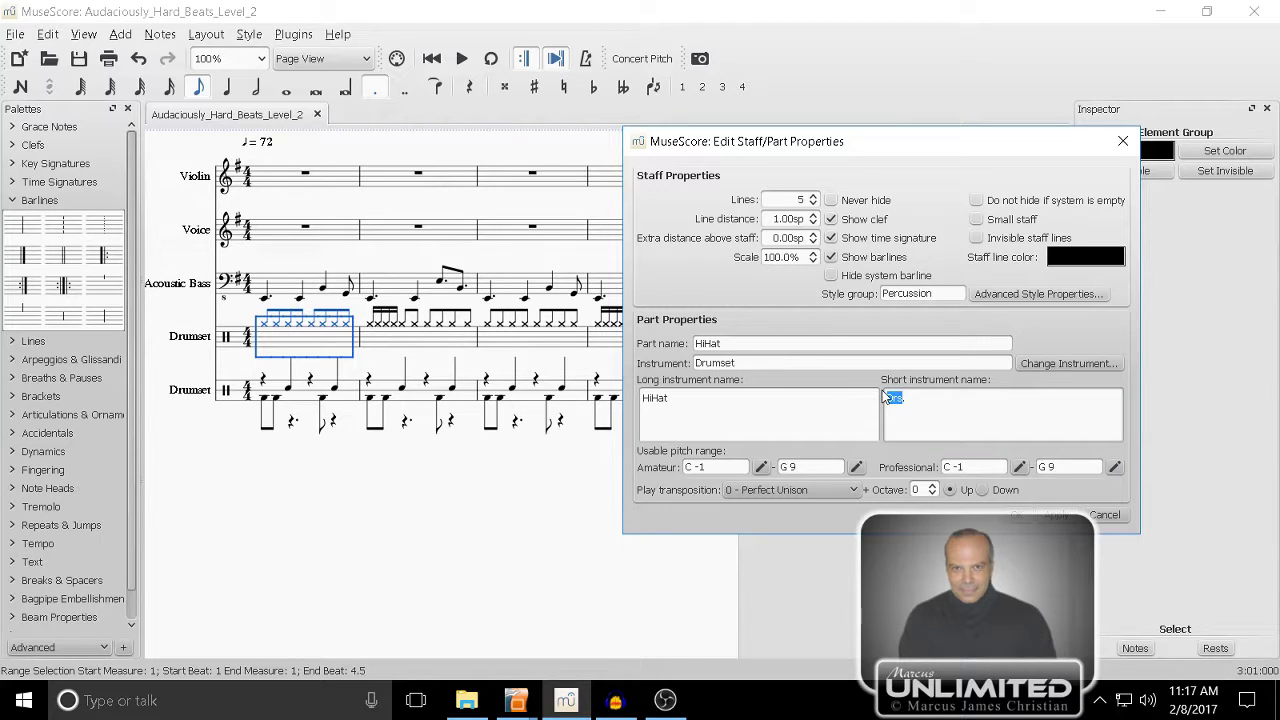
pyautogui.write('Hh.')
pyautogui.click(1058, 516)
pyautogui.click(1018, 515)
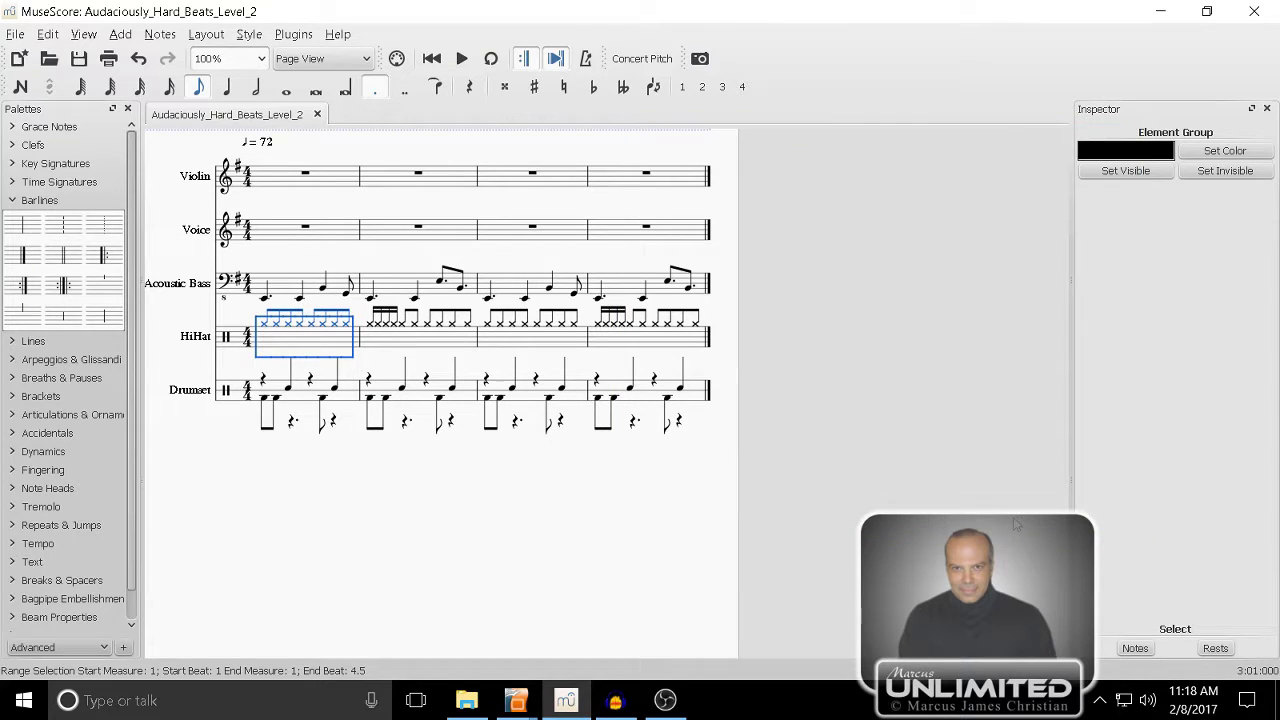
# - Try Bass & Snare as the part name and long instrument name of the three-line Drumset staff
pyautogui.click(278, 388)
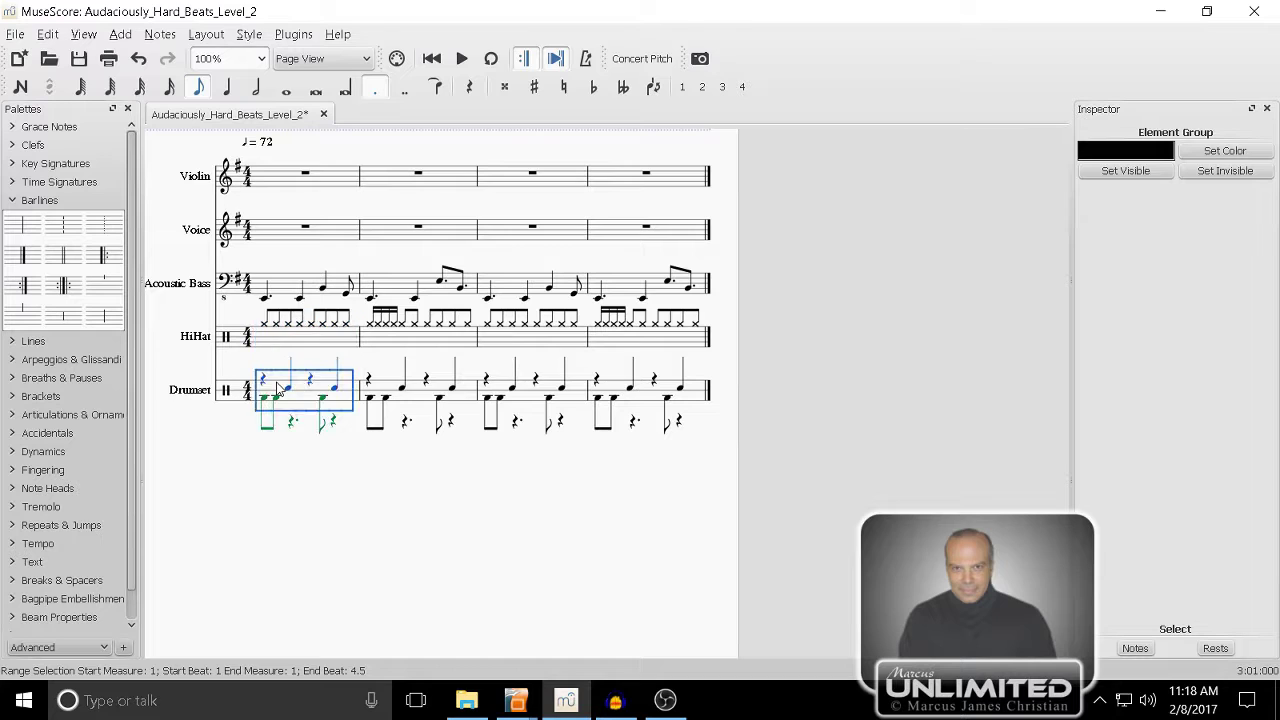
pyautogui.rightClick(278, 388)
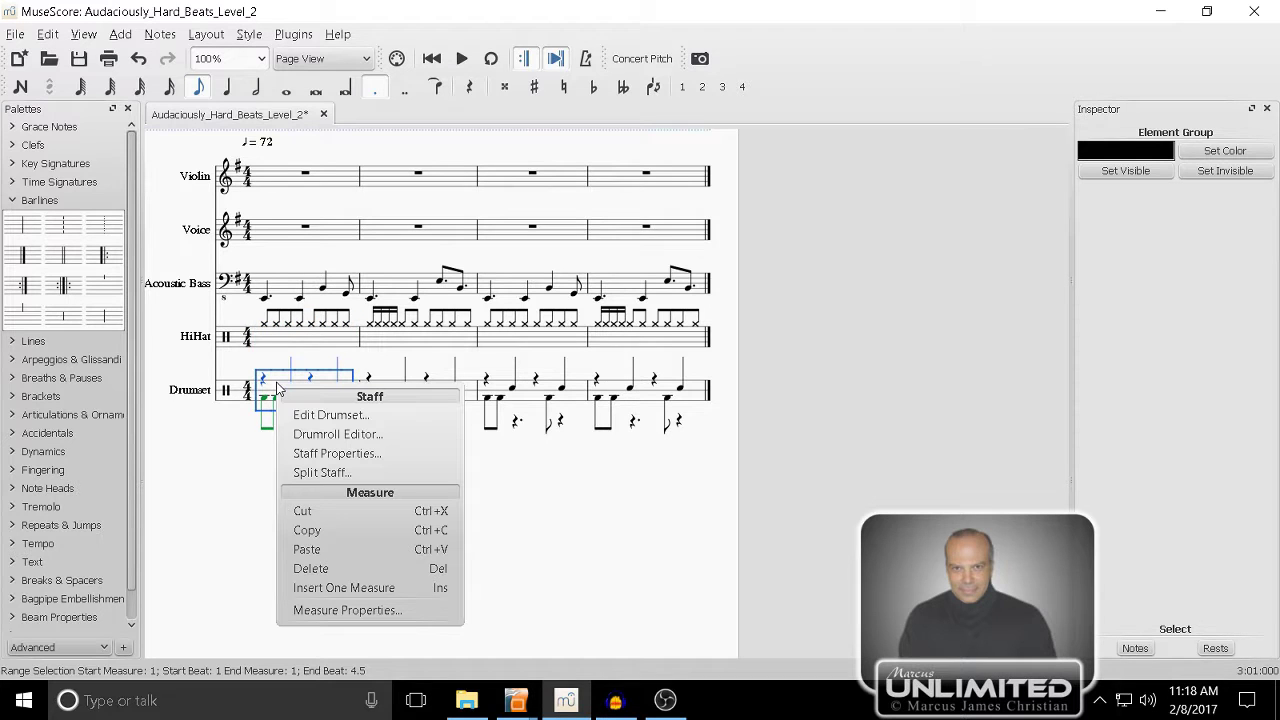
pyautogui.click(300, 457)
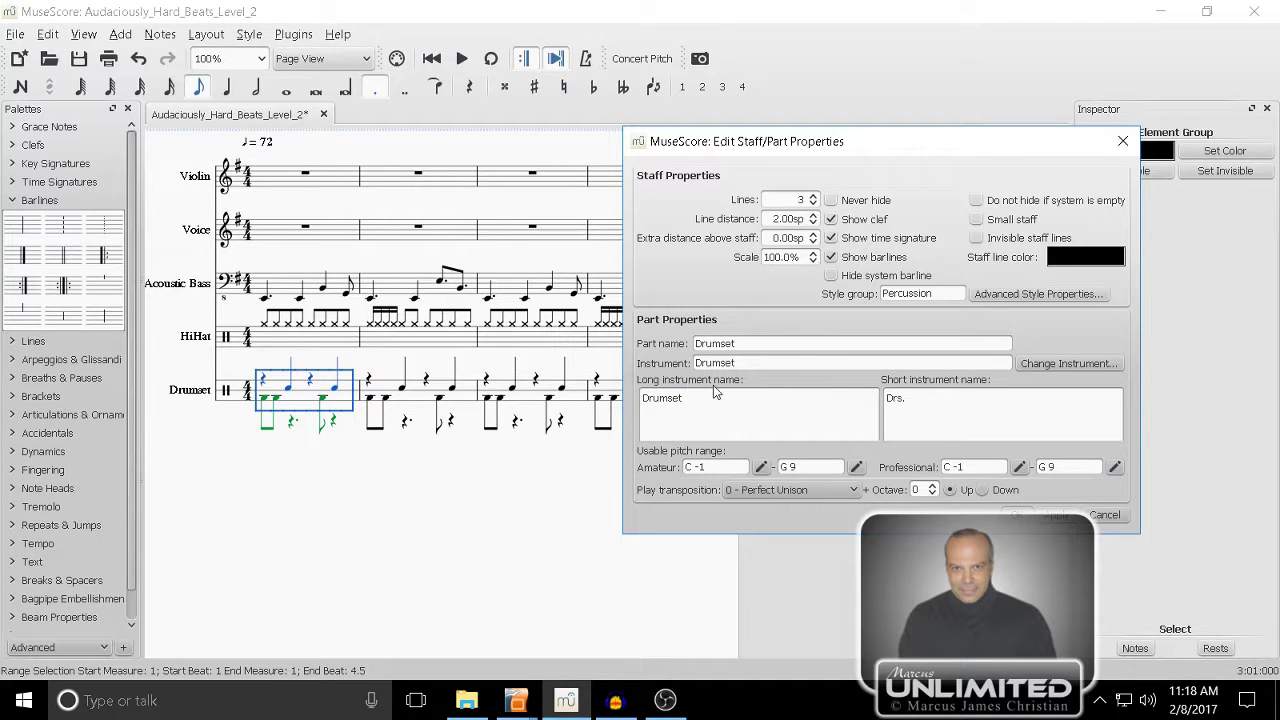
pyautogui.doubleClick(714, 343)
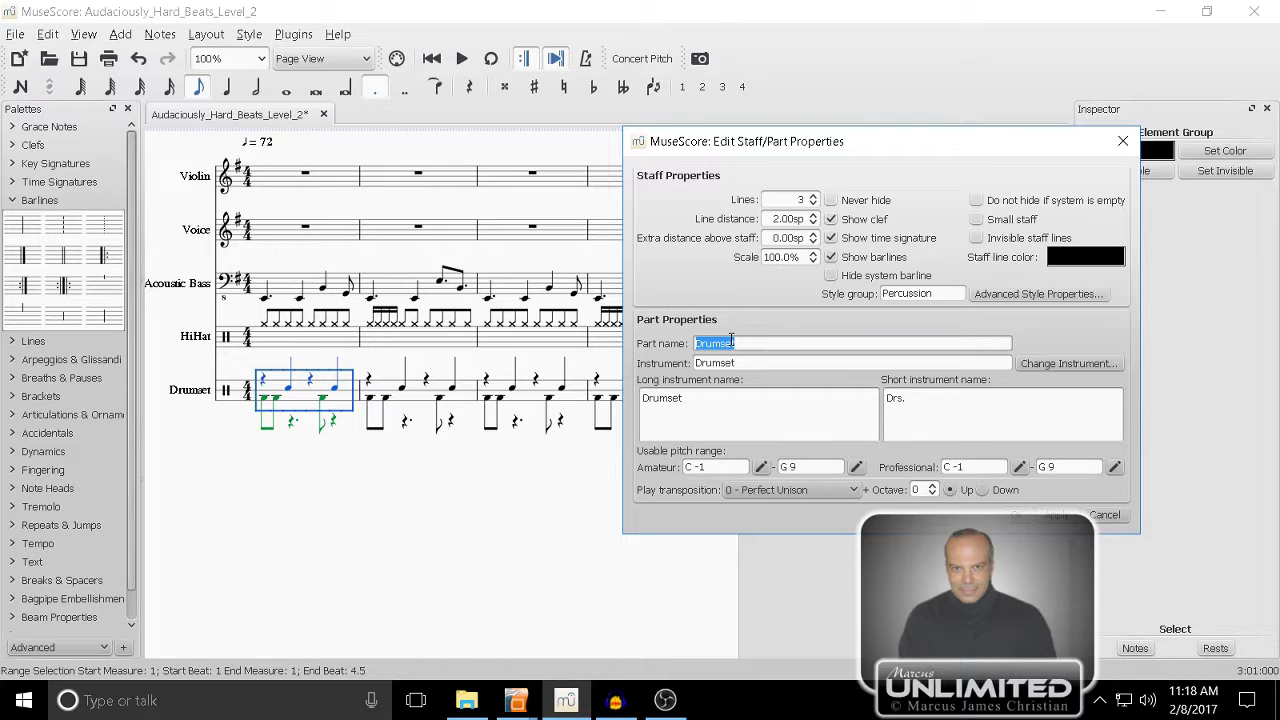
pyautogui.write('Bass & Snare')
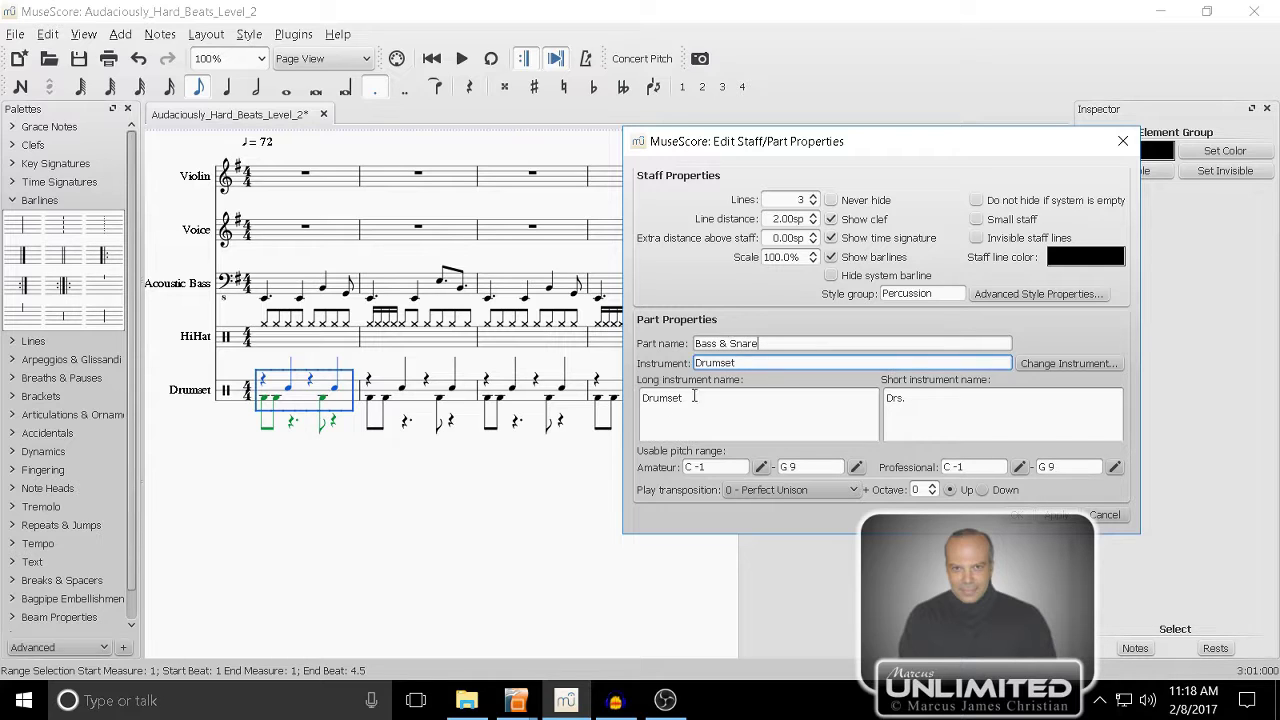
pyautogui.doubleClick(659, 401)
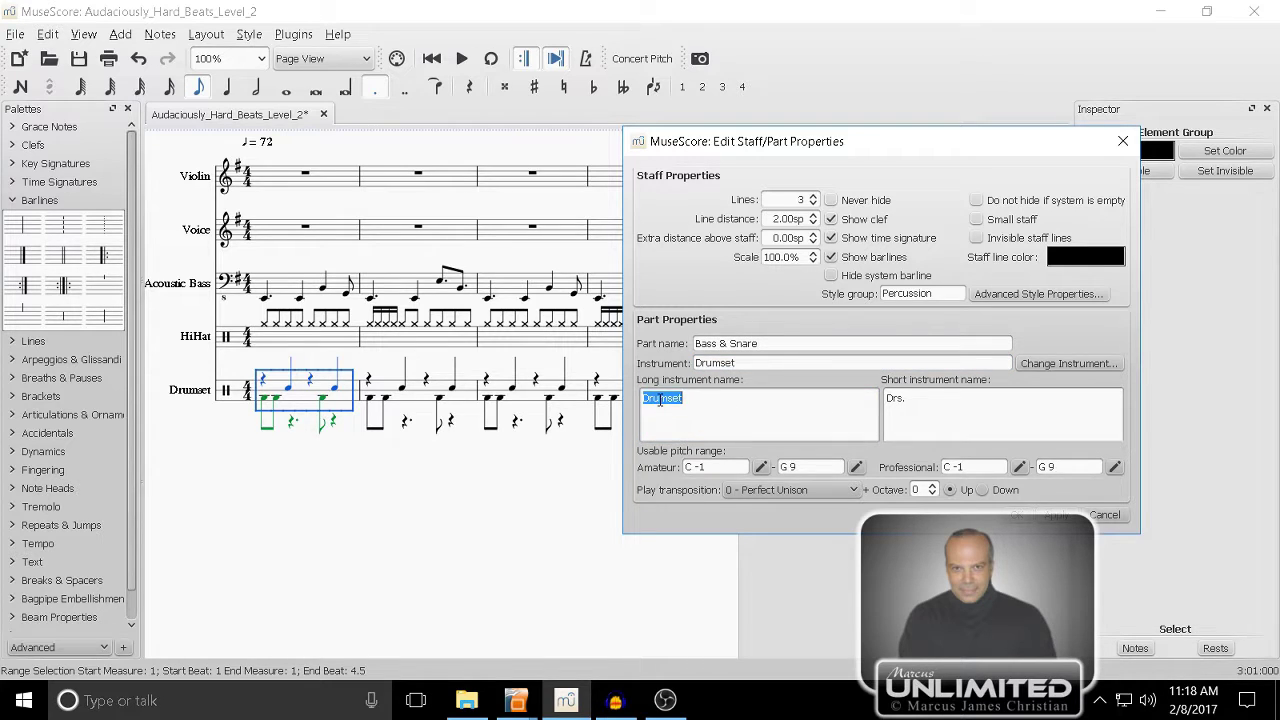
pyautogui.write('Bass & Snare')
pyautogui.click(1056, 514)
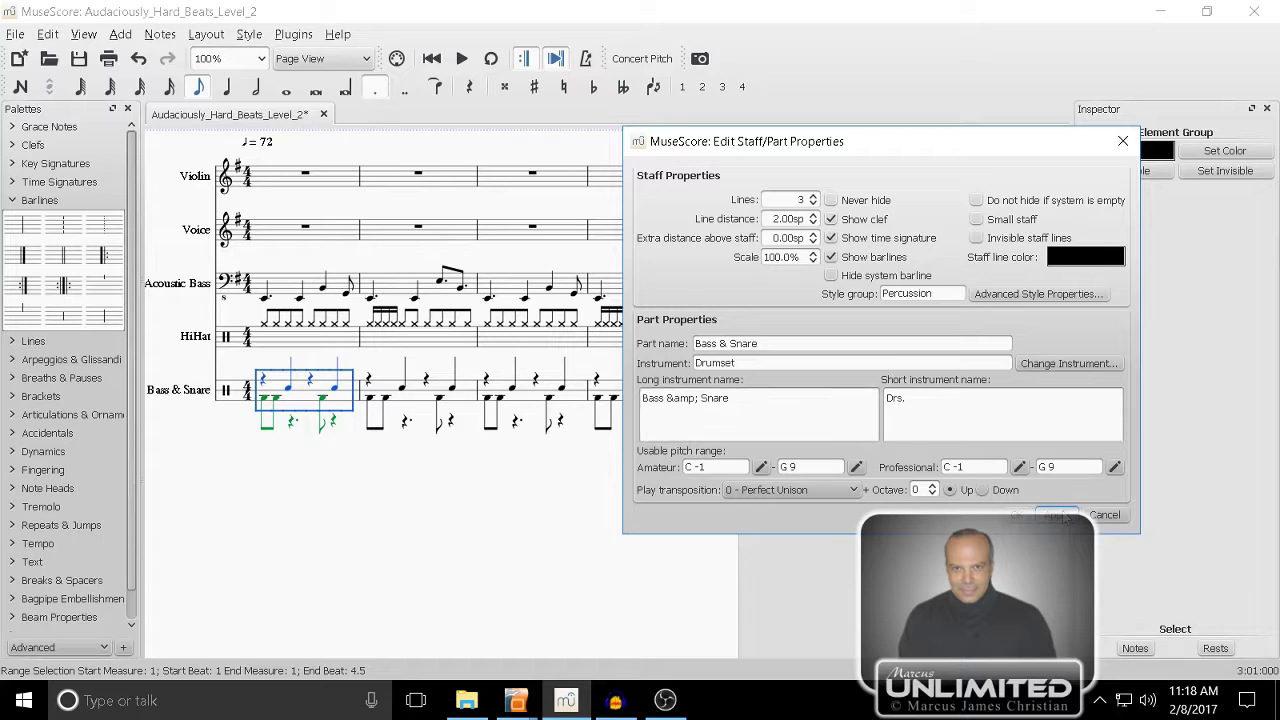
# - Set the three-line percussion staff's part name and long instrument name back to Drumset and apply the properties
pyautogui.click(762, 343)
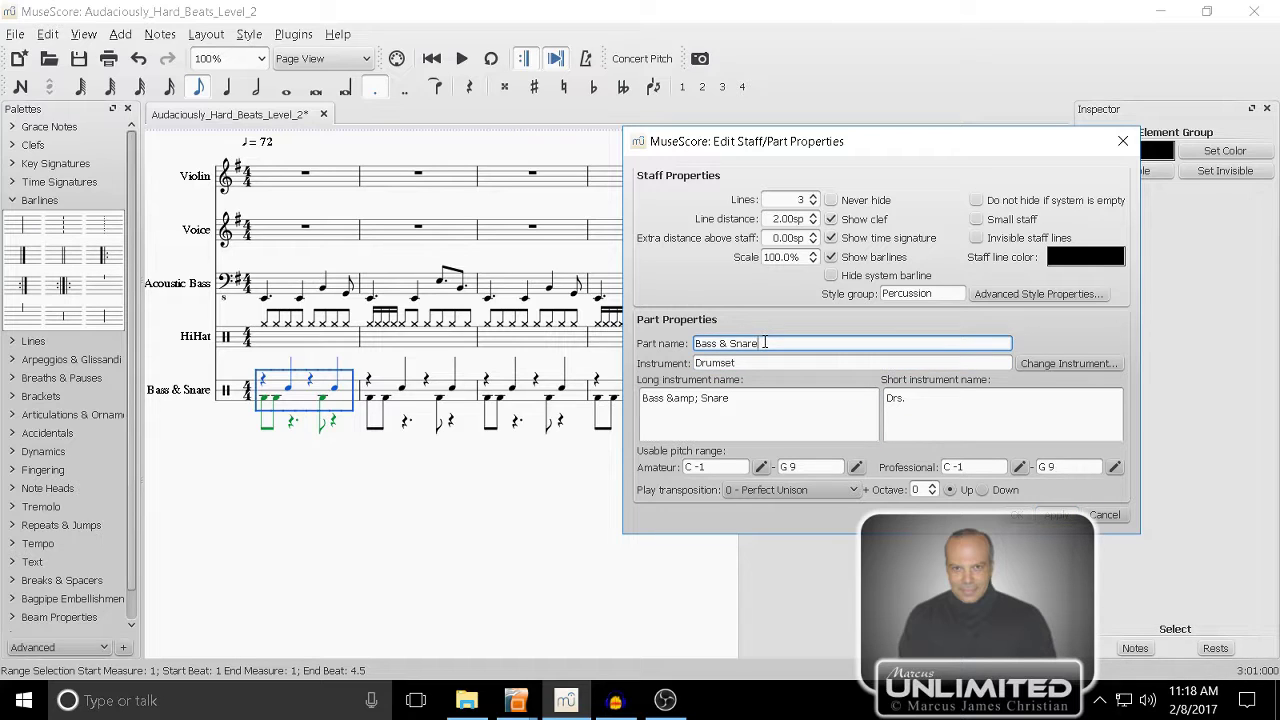
pyautogui.moveTo(762, 343); pyautogui.dragTo(634, 316)
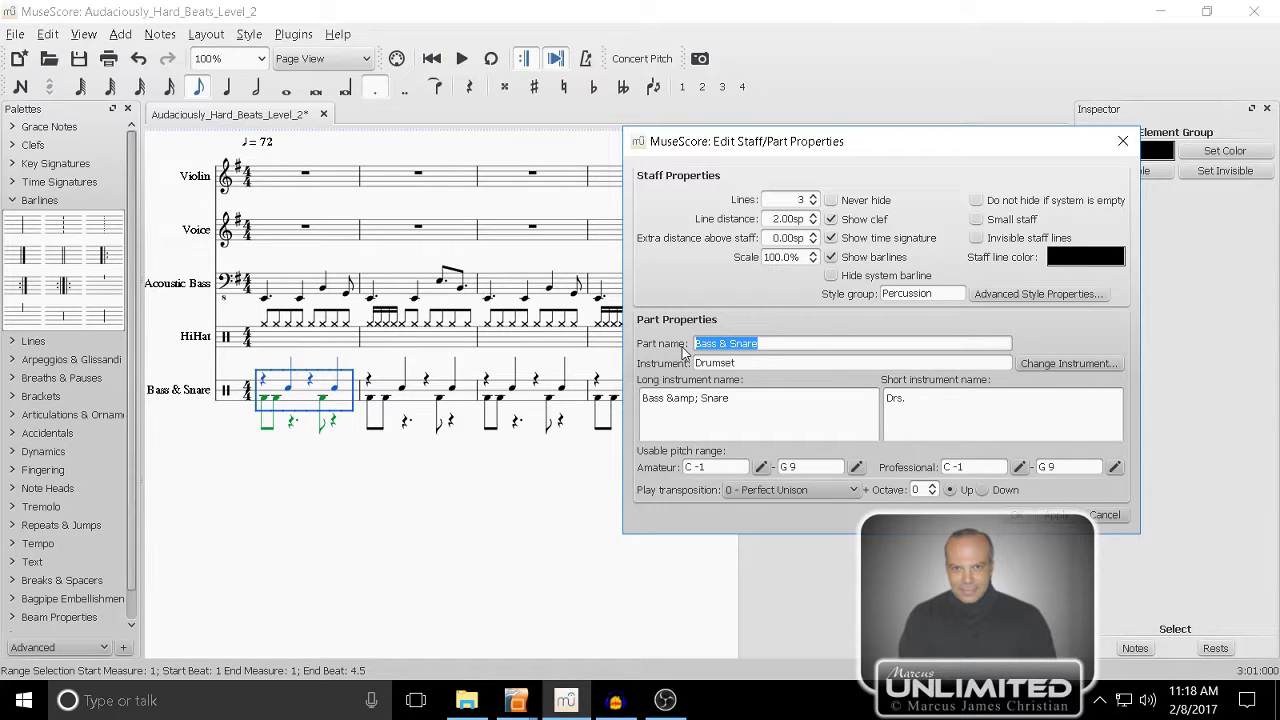
pyautogui.write('Drumset')
pyautogui.click(737, 398)
pyautogui.moveTo(737, 398); pyautogui.dragTo(638, 398)
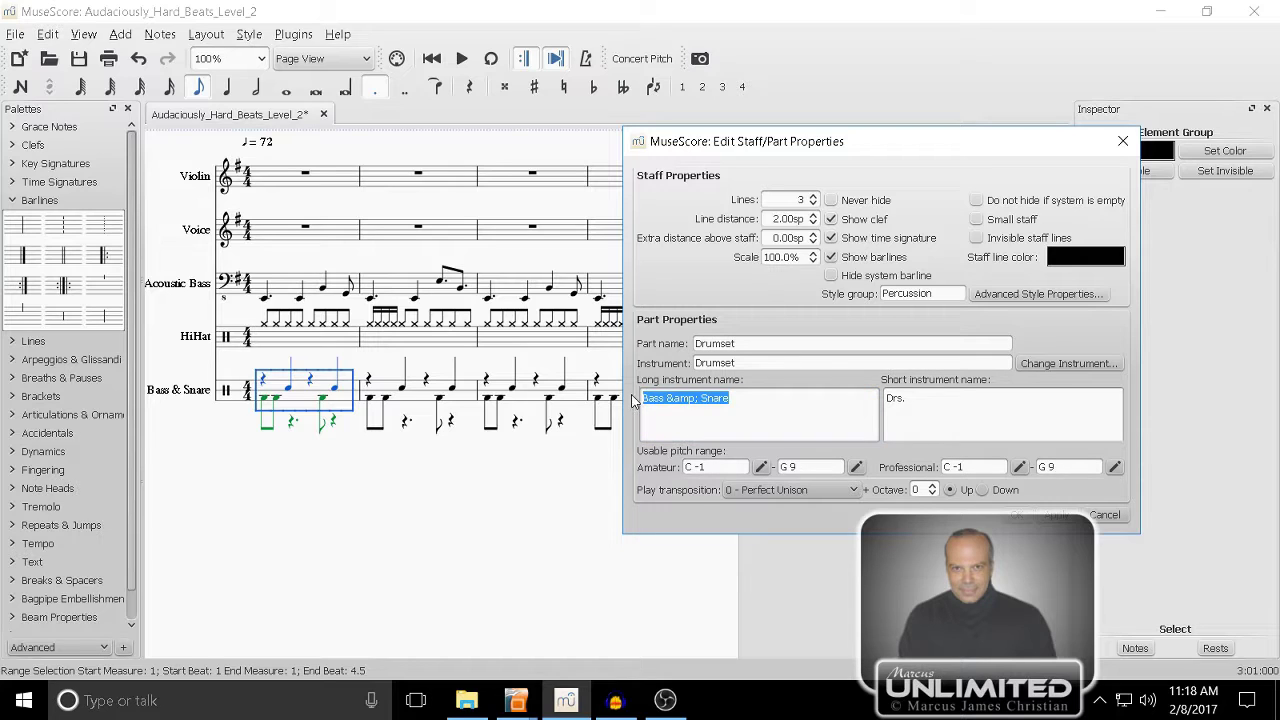
pyautogui.write('Drumset')
pyautogui.click(1062, 518)
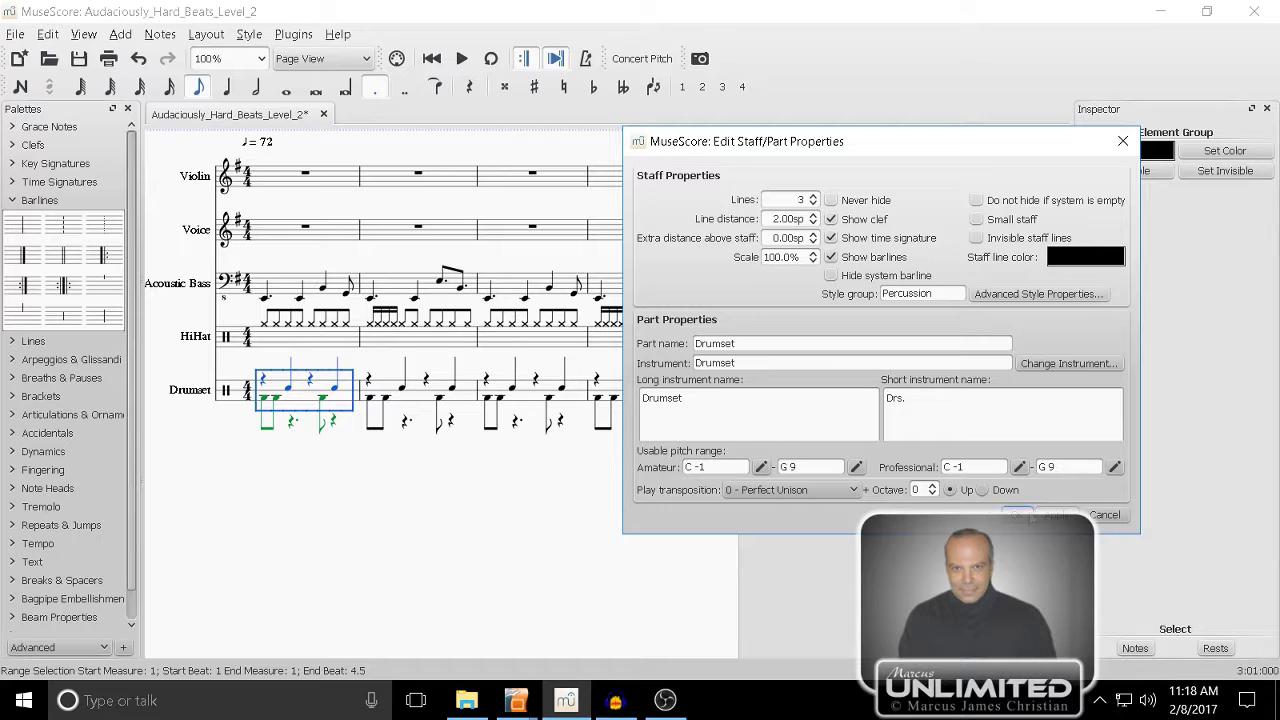
pyautogui.click(1020, 520)
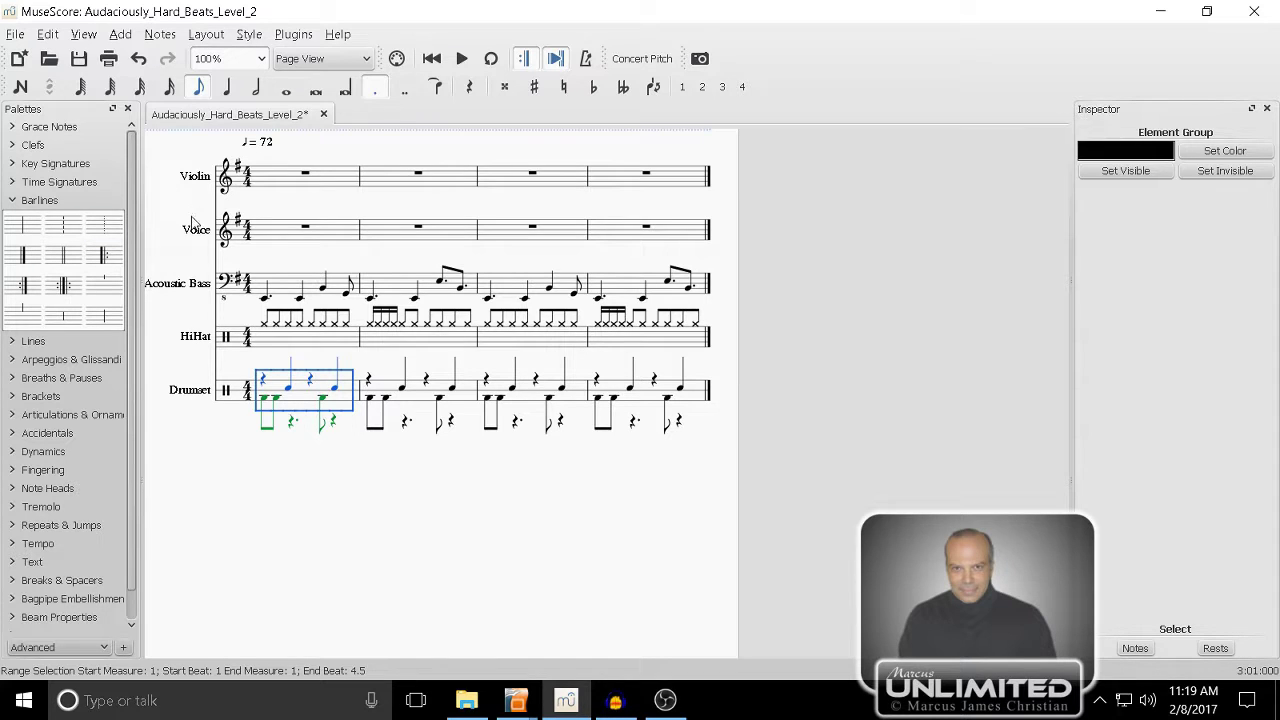
# - Enter a quarter rest on beat 1 of measure 1 in the Voice staff
pyautogui.click(299, 245)
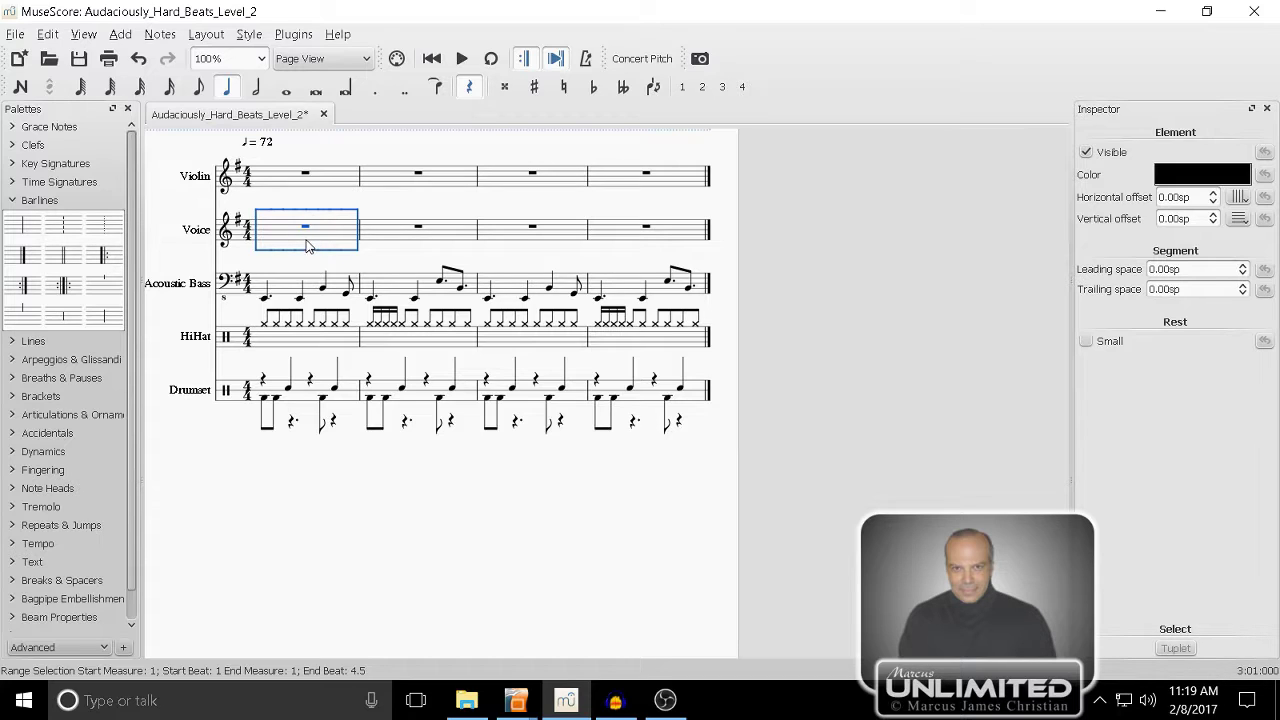
pyautogui.press('n')
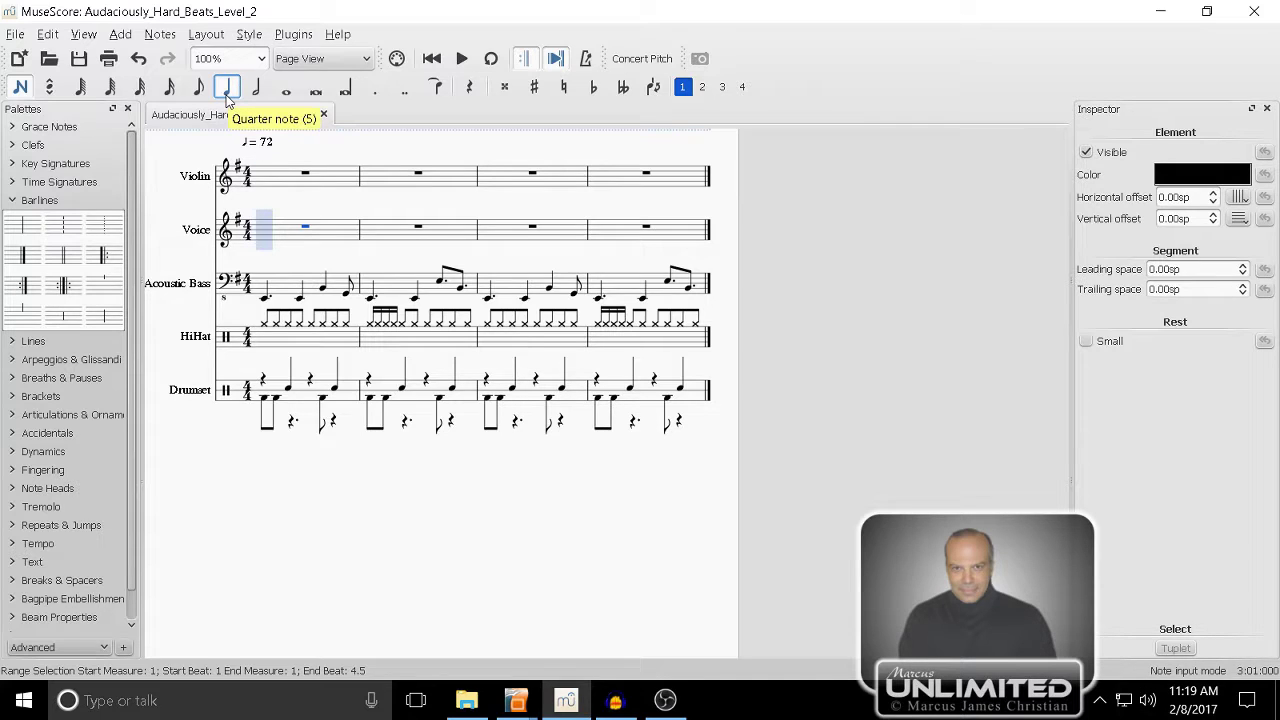
pyautogui.click(469, 86)
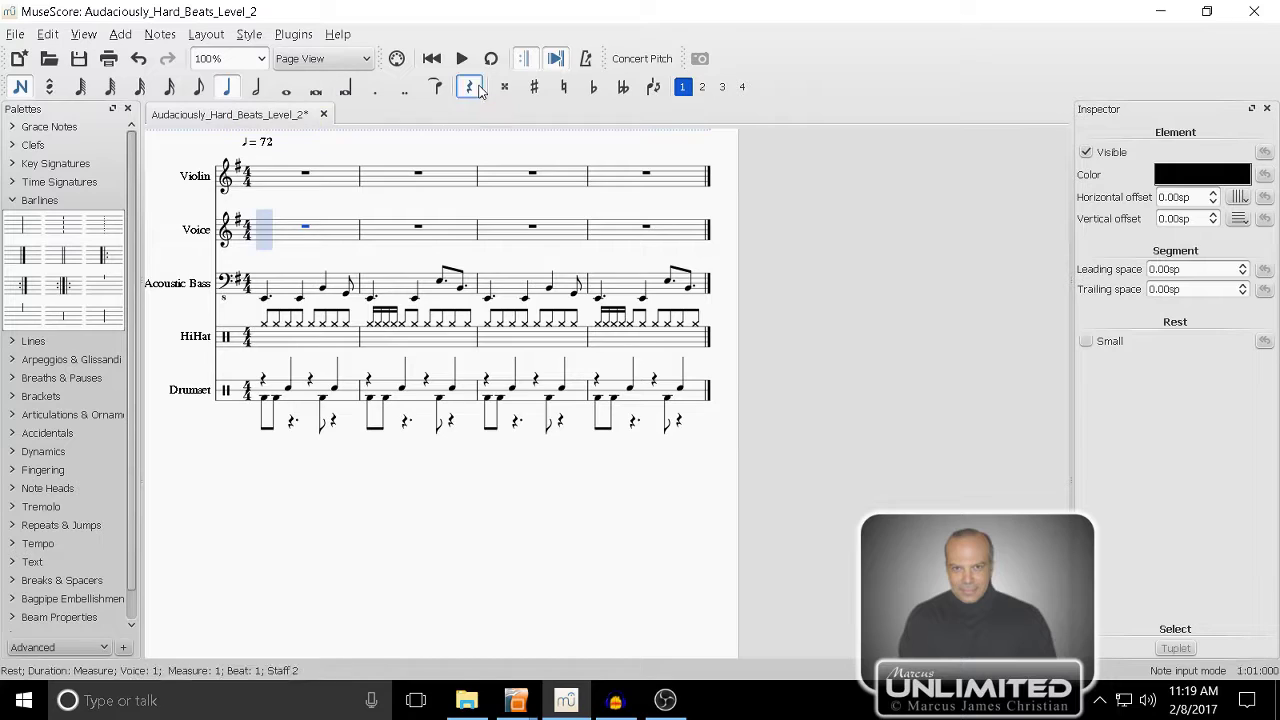
pyautogui.click(275, 239)
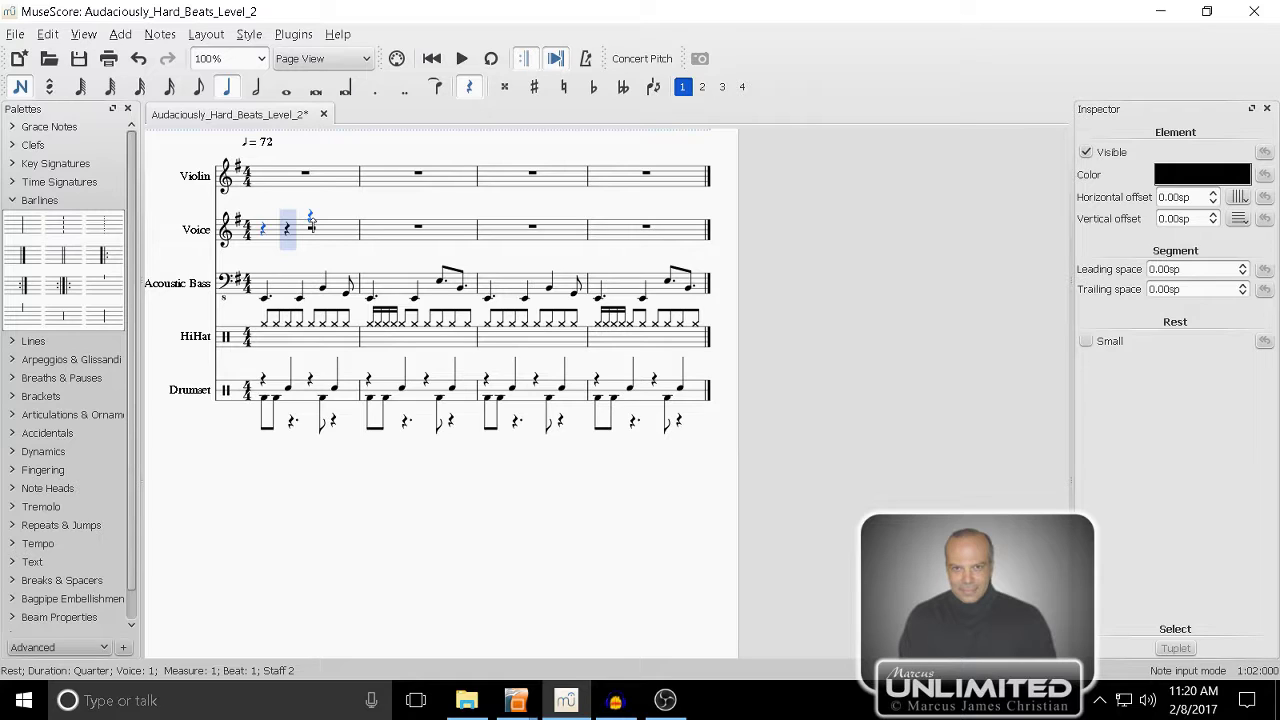
# - Enter a half-note chord of E4, G4 and B4 on beat 2 of measure 1 in the Voice staff
pyautogui.click(256, 86)
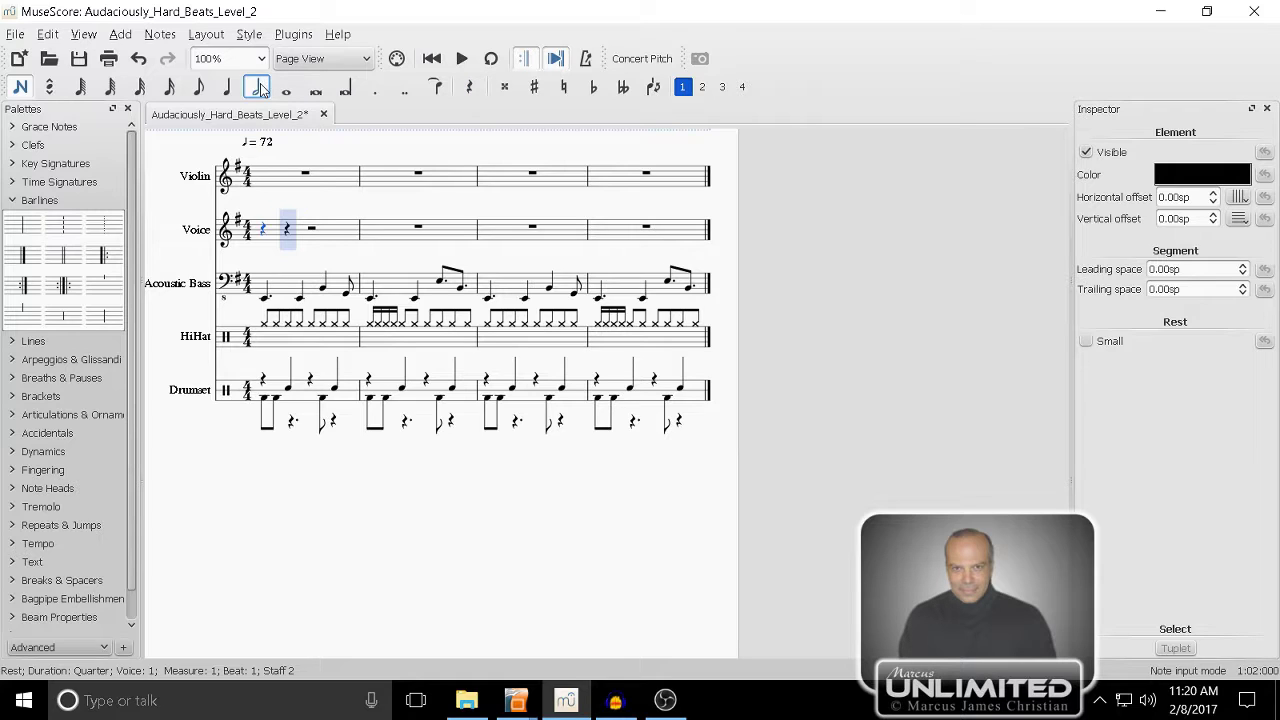
pyautogui.click(288, 239)
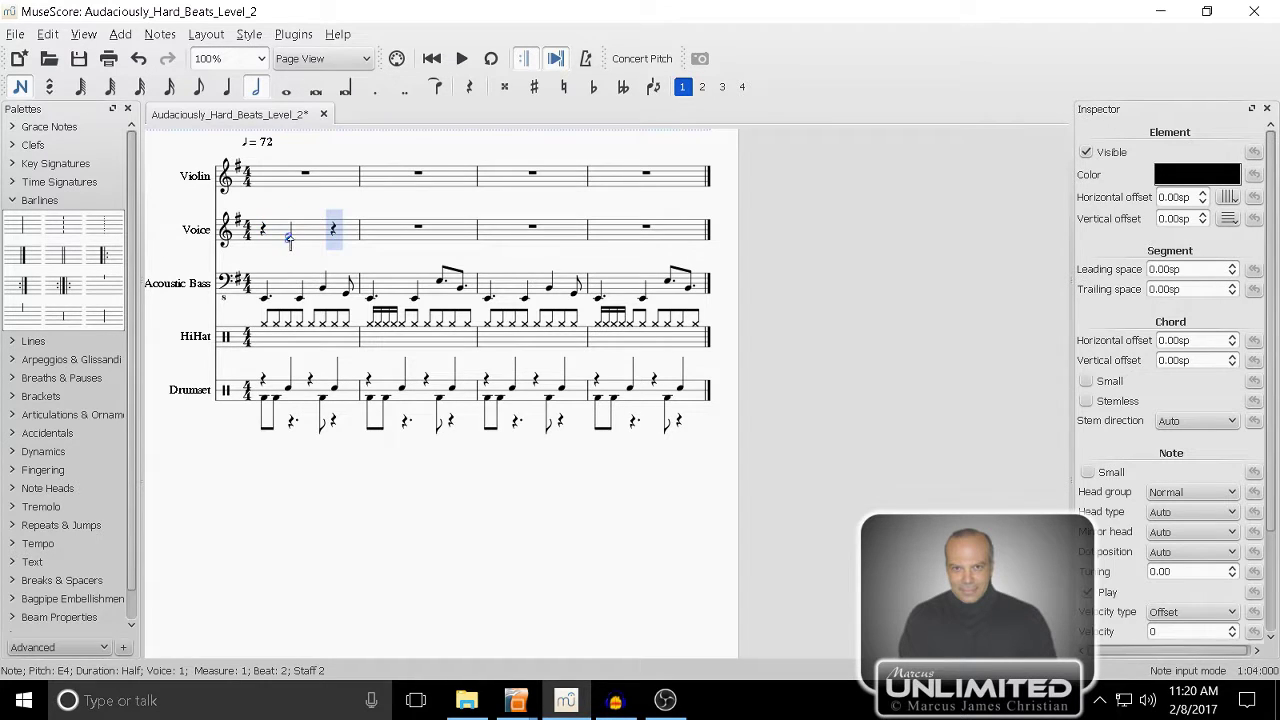
pyautogui.click(288, 234)
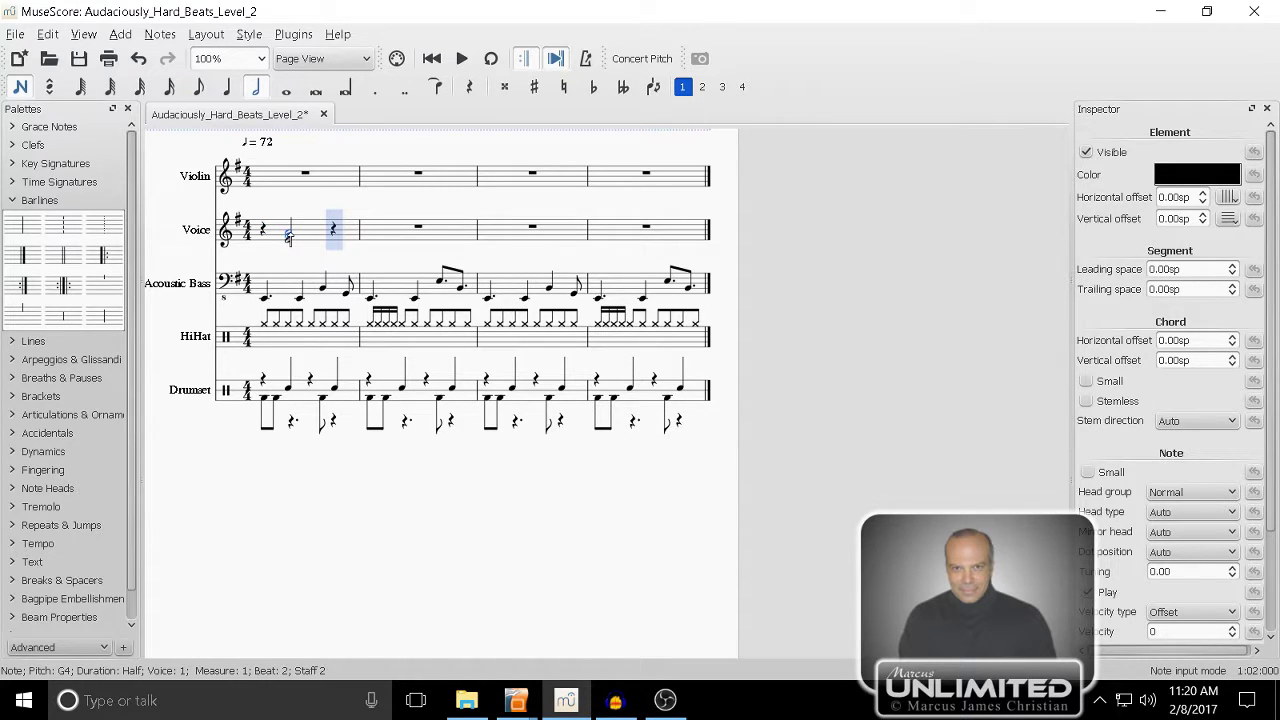
pyautogui.click(288, 230)
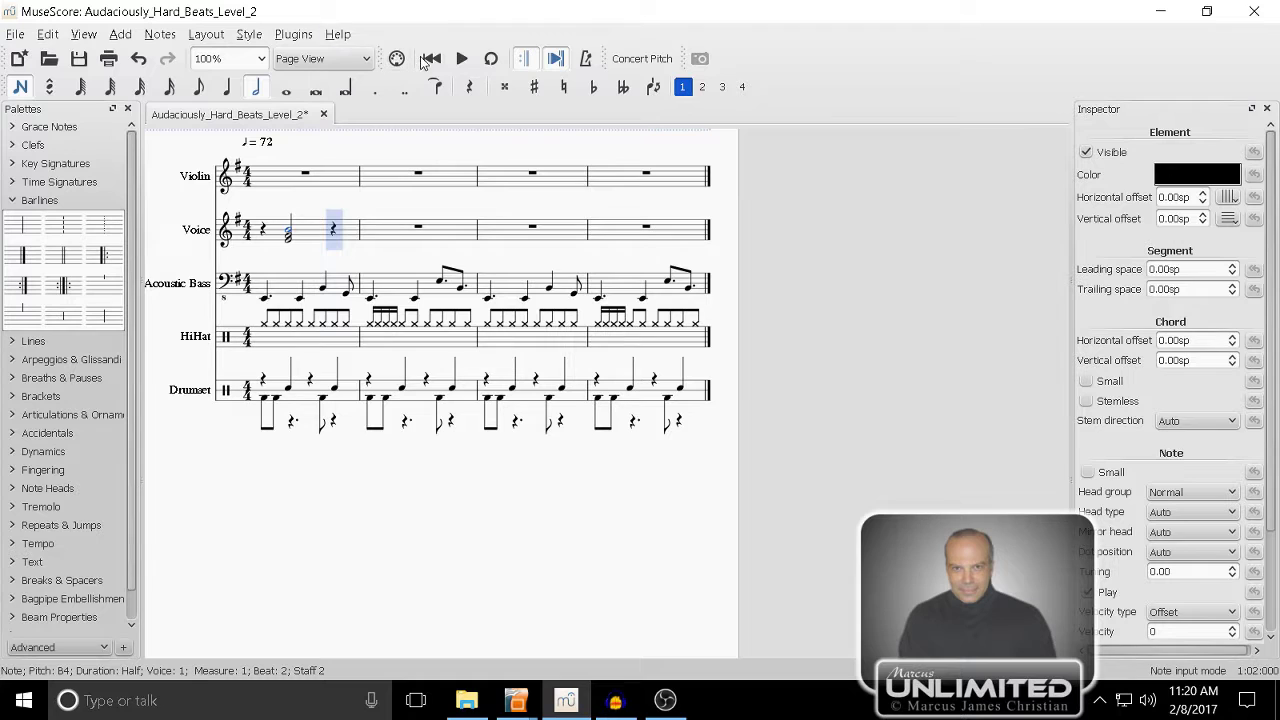
# - Play back the score from the start to hear the first Voice chord, and stop playback
pyautogui.click(460, 62)
pyautogui.click(456, 62)
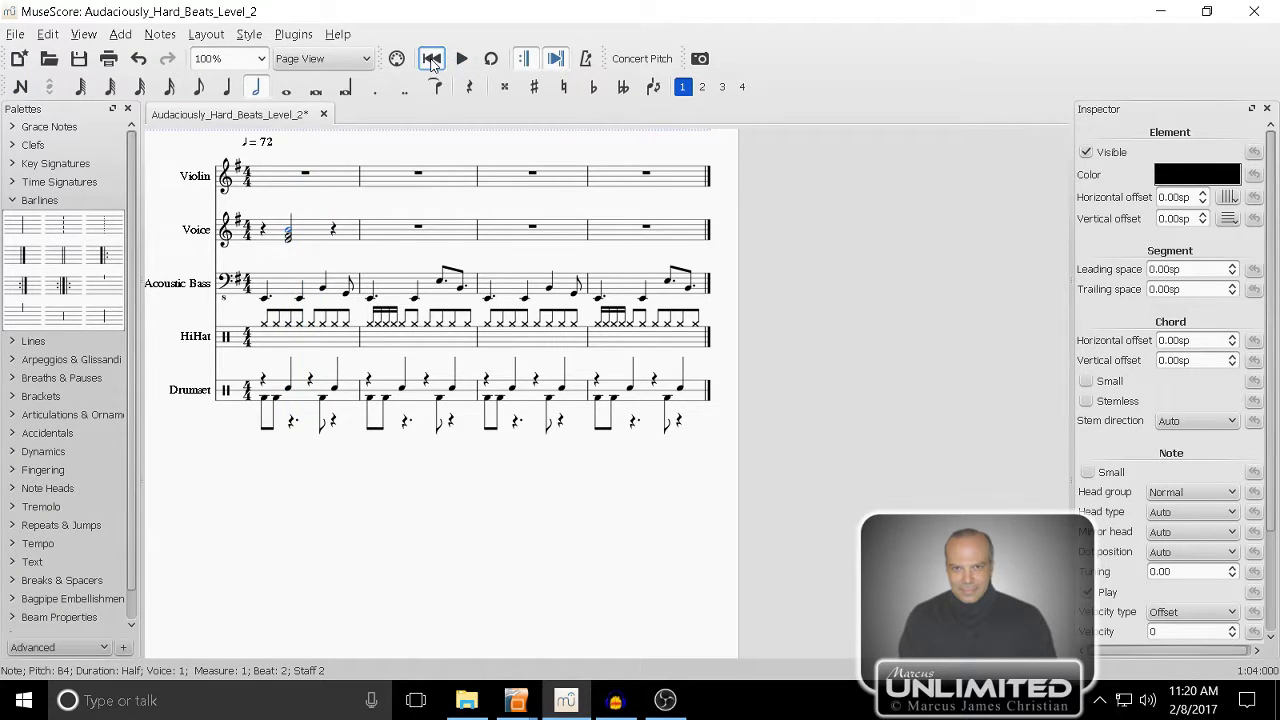
pyautogui.click(460, 60)
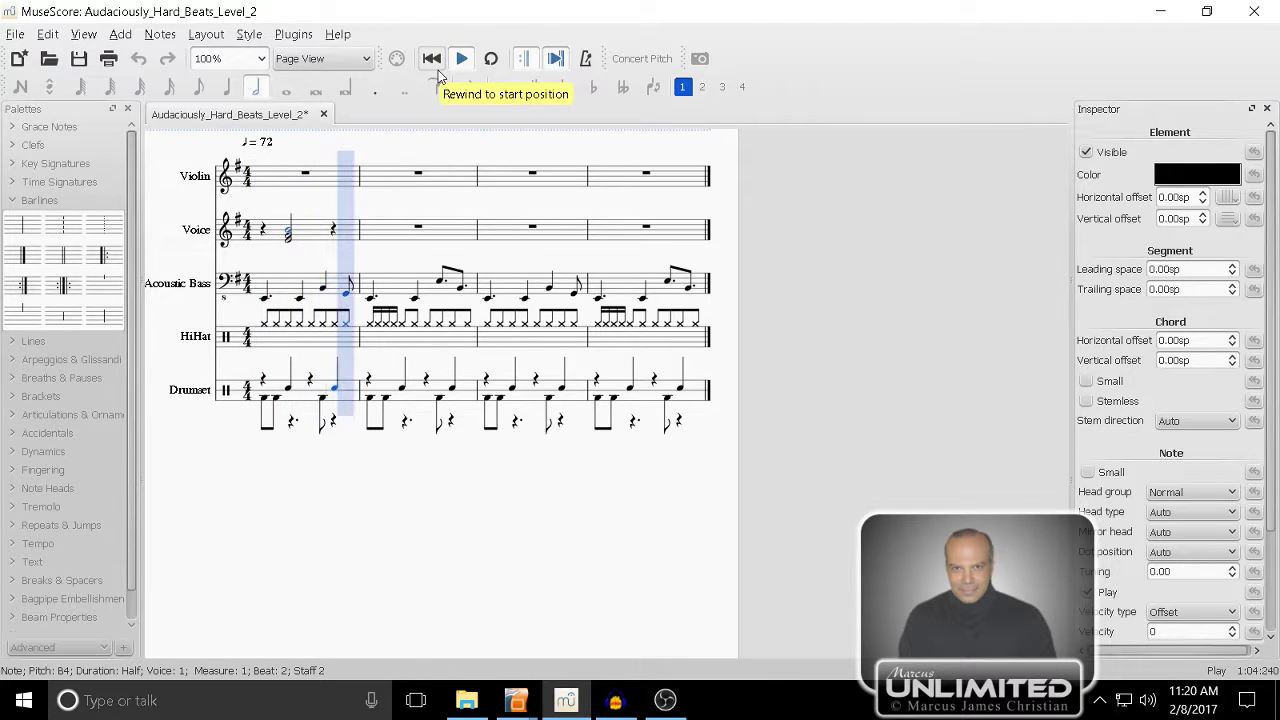
pyautogui.click(458, 60)
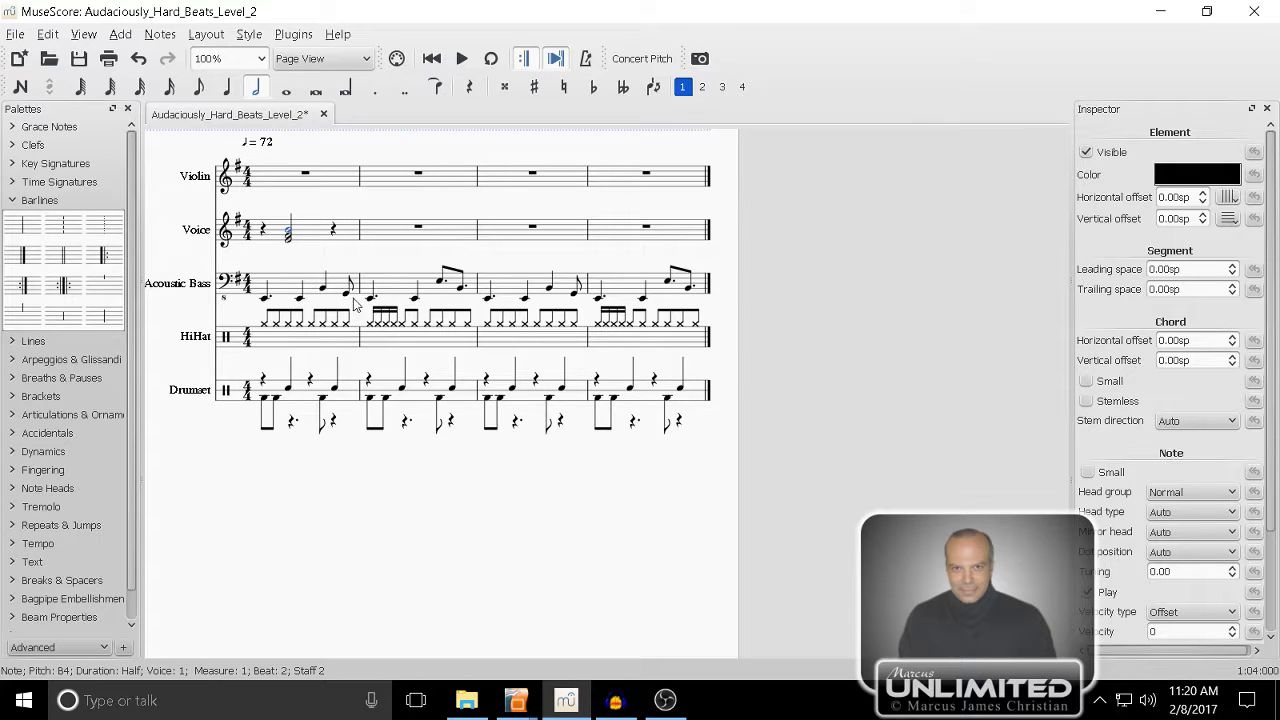
# - Enter a quarter rest on beat 1 and an eighth-note chord of E4, G4 and B4 on beat 2 of Voice measure 2
pyautogui.click(387, 233)
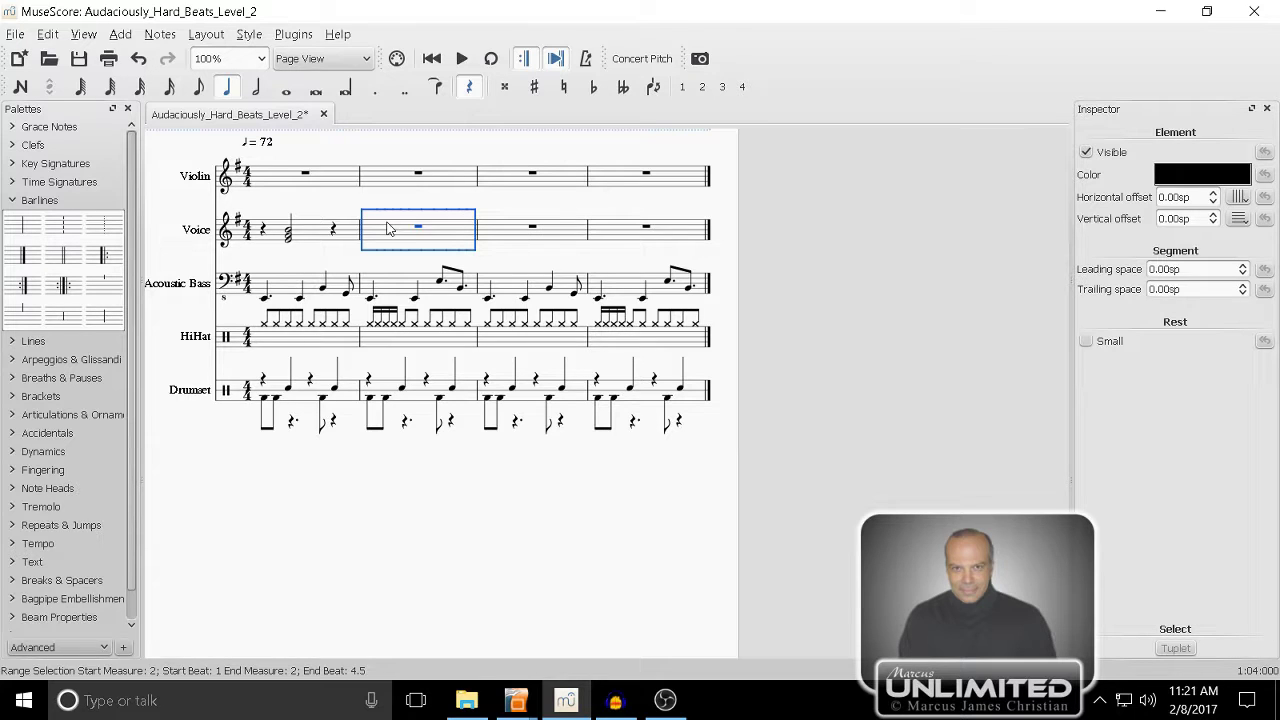
pyautogui.press('n')
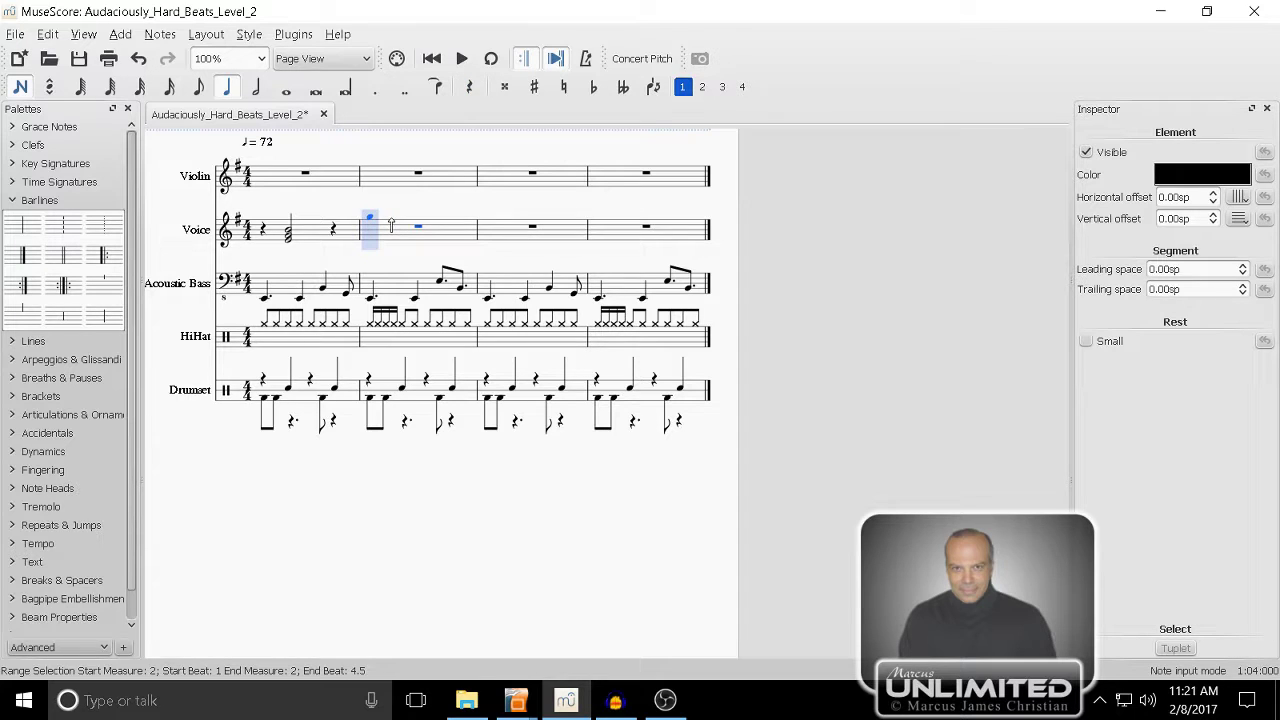
pyautogui.click(469, 86)
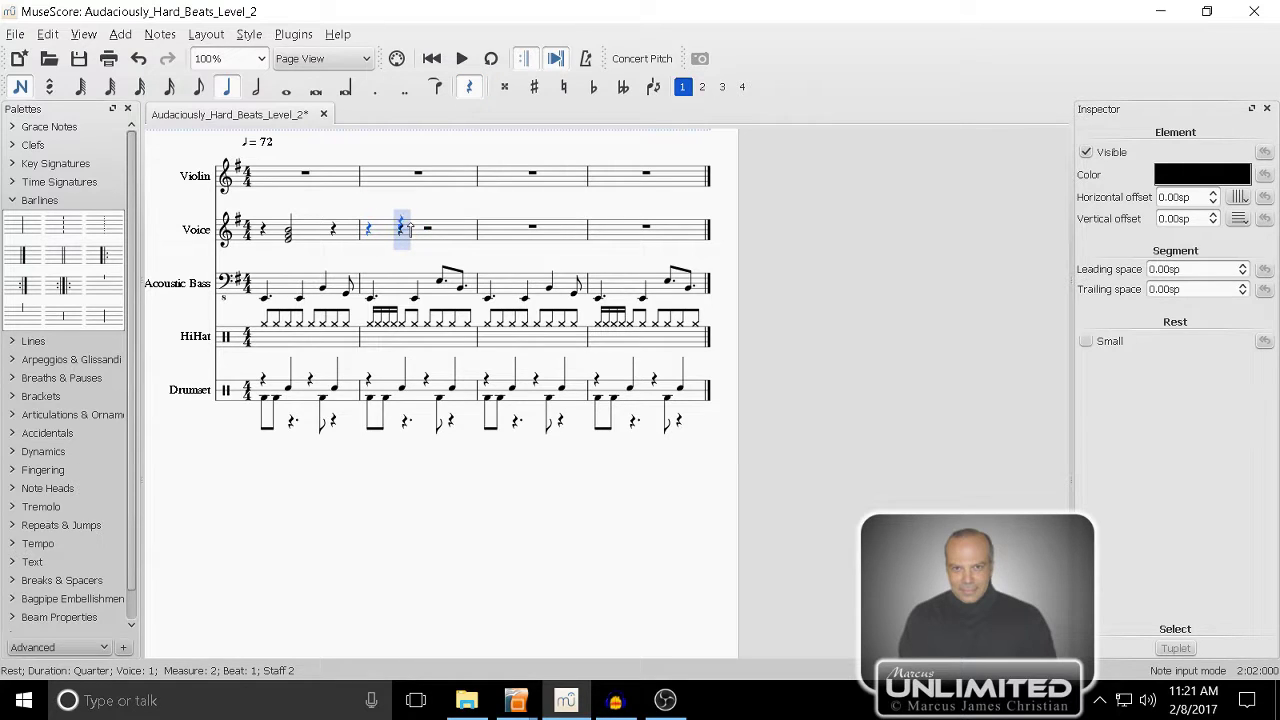
pyautogui.press('4')
pyautogui.click(405, 240)
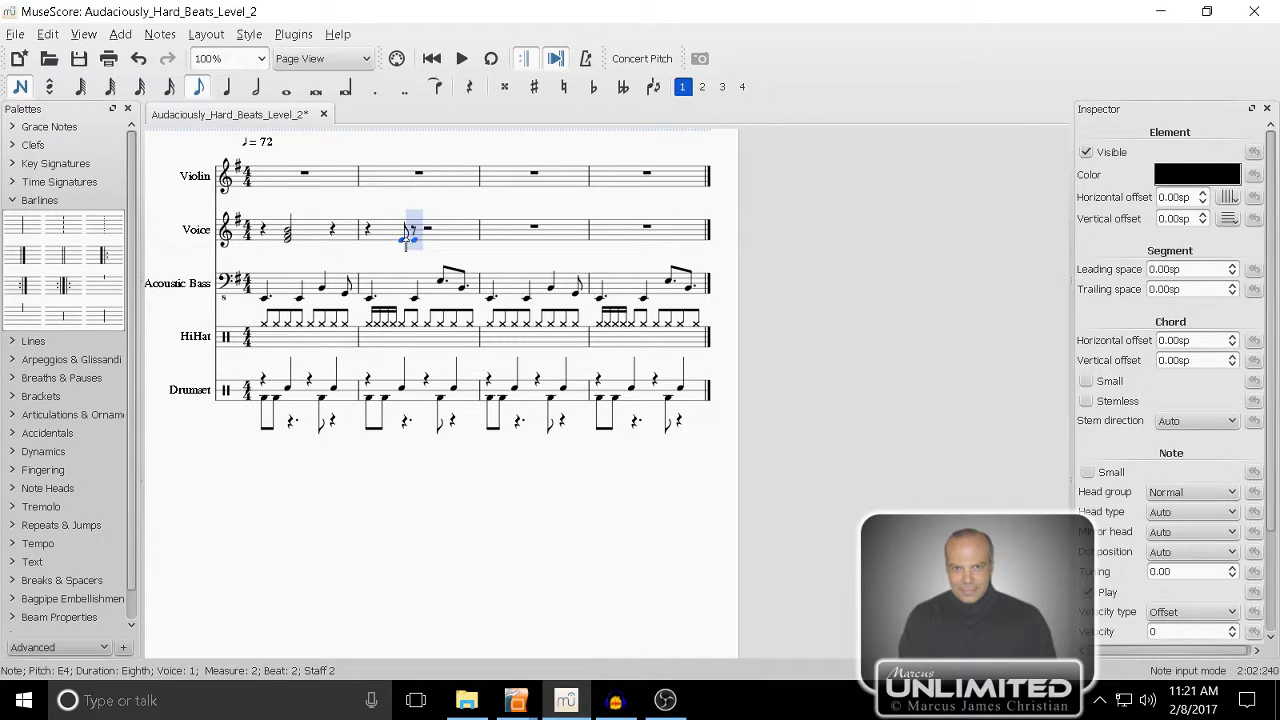
pyautogui.click(400, 236)
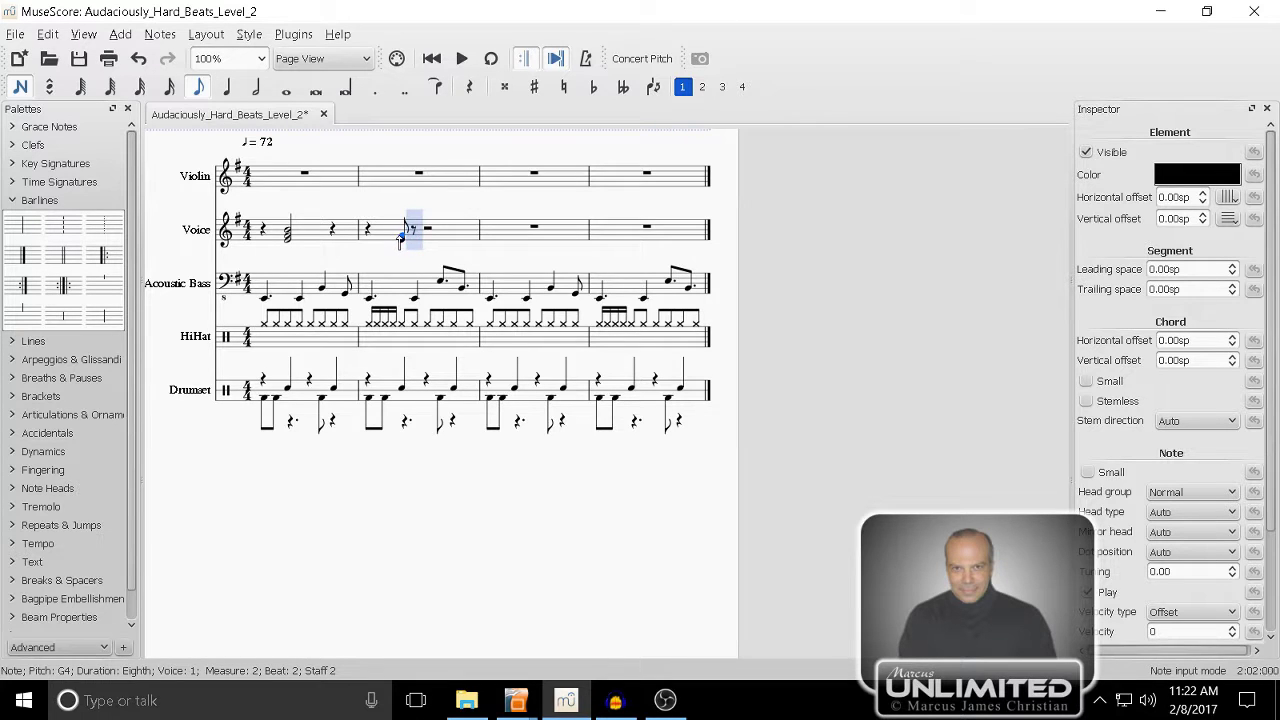
pyautogui.click(400, 231)
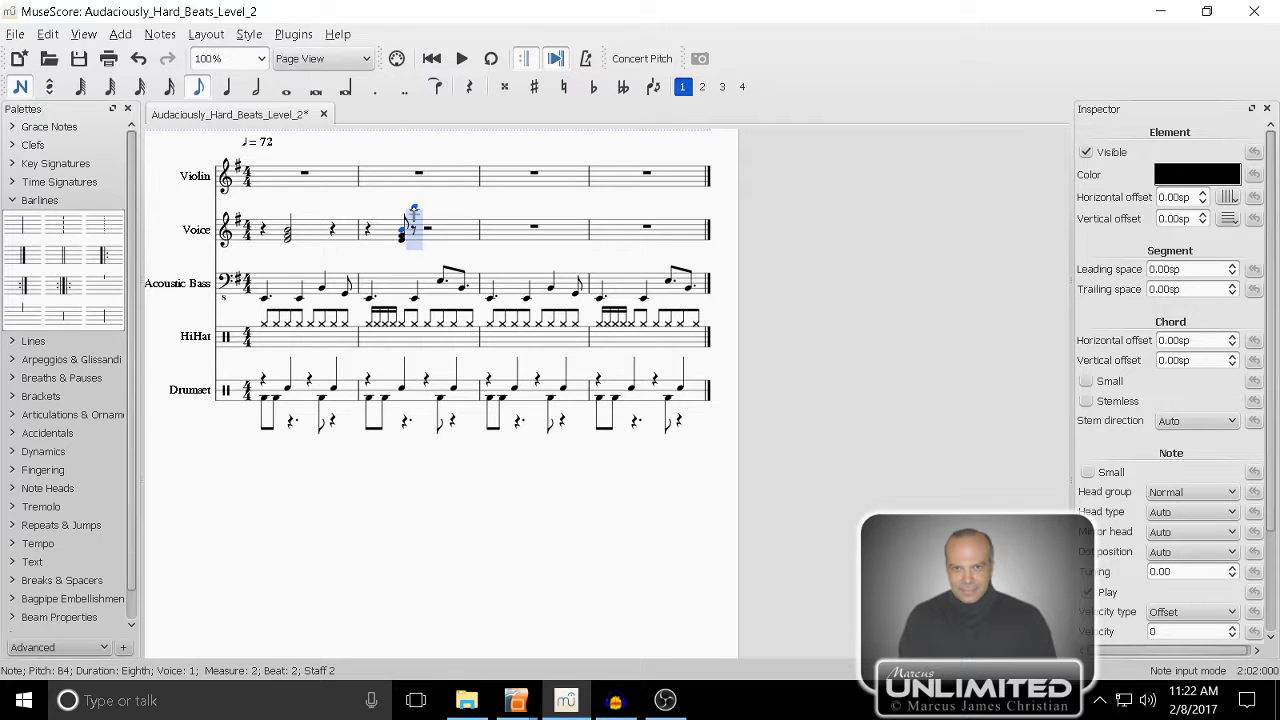
# - Add a half-note chord of F-natural 4, A4 and C5 after the eighth-note chord in Voice measure 2, and play it back
pyautogui.click(256, 86)
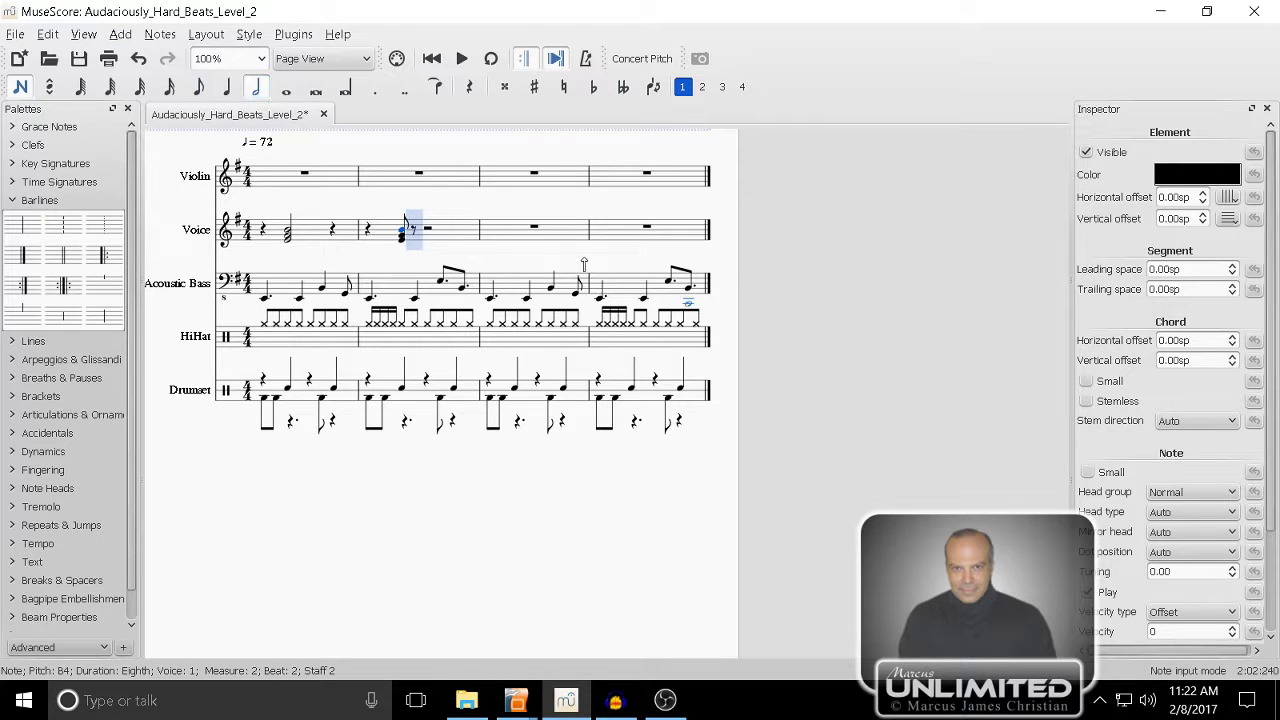
pyautogui.click(416, 240)
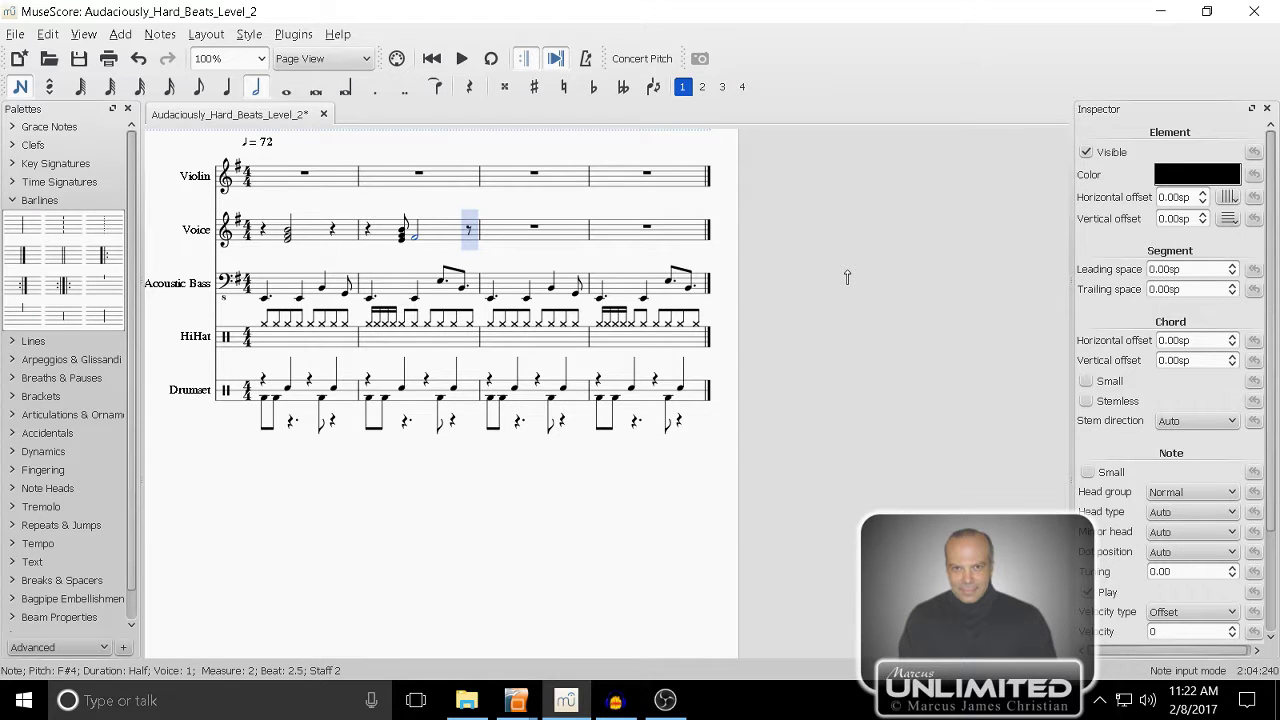
pyautogui.press('Down')
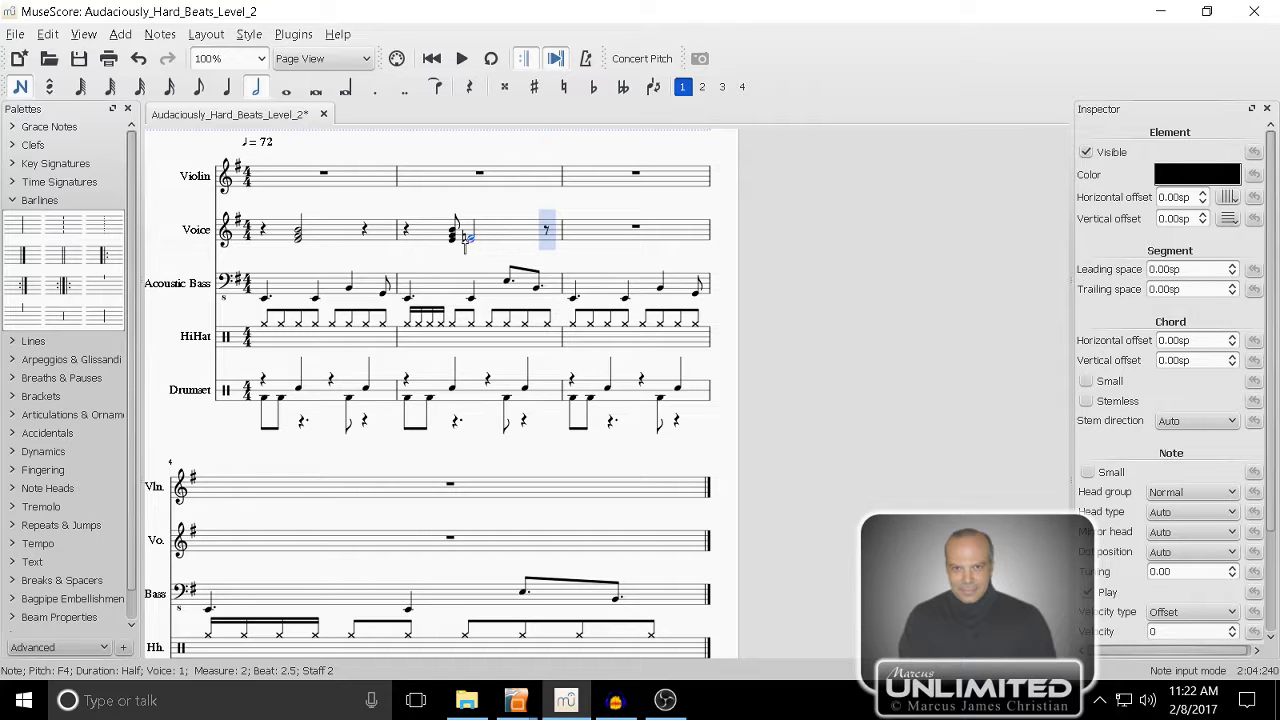
pyautogui.click(468, 233)
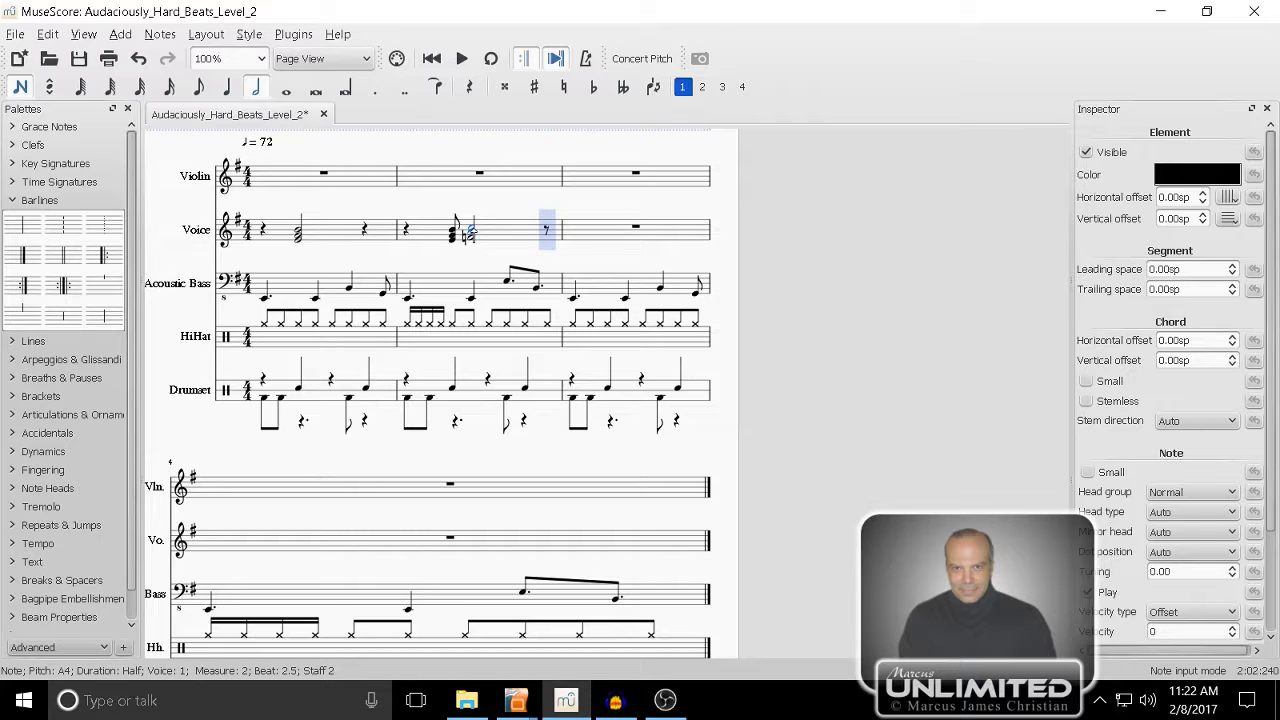
pyautogui.click(469, 227)
pyautogui.click(461, 61)
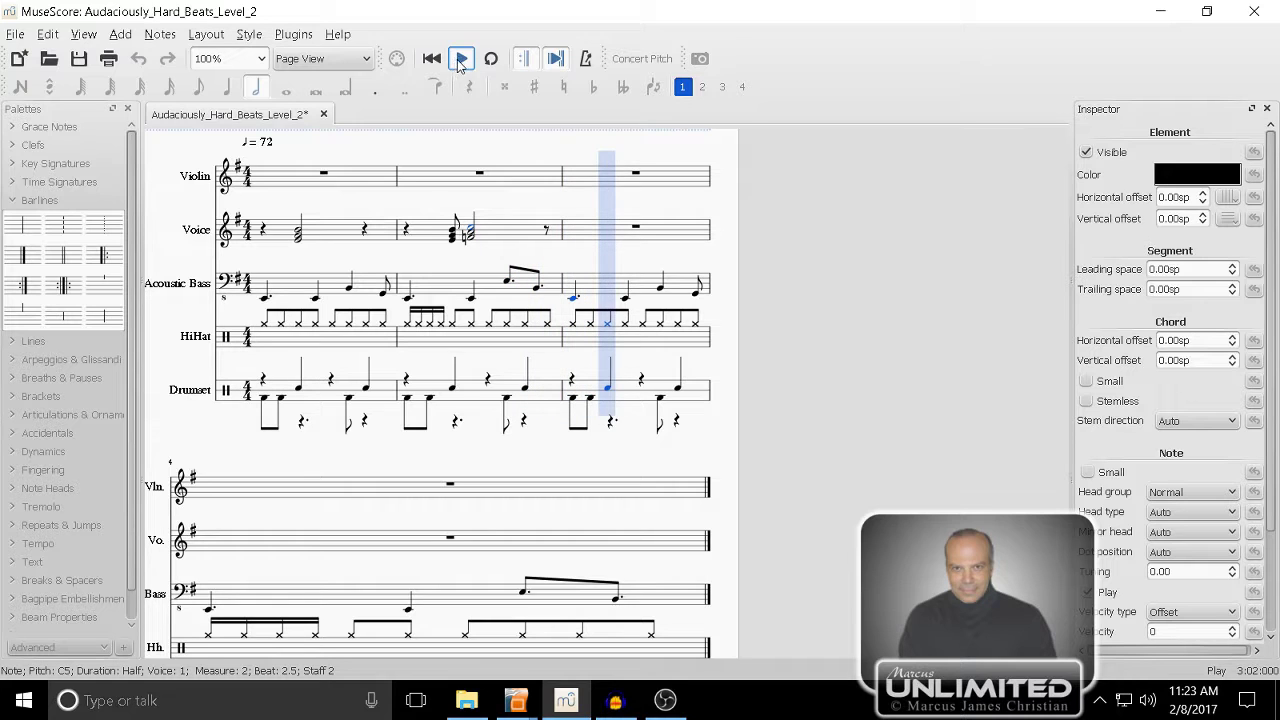
pyautogui.click(459, 60)
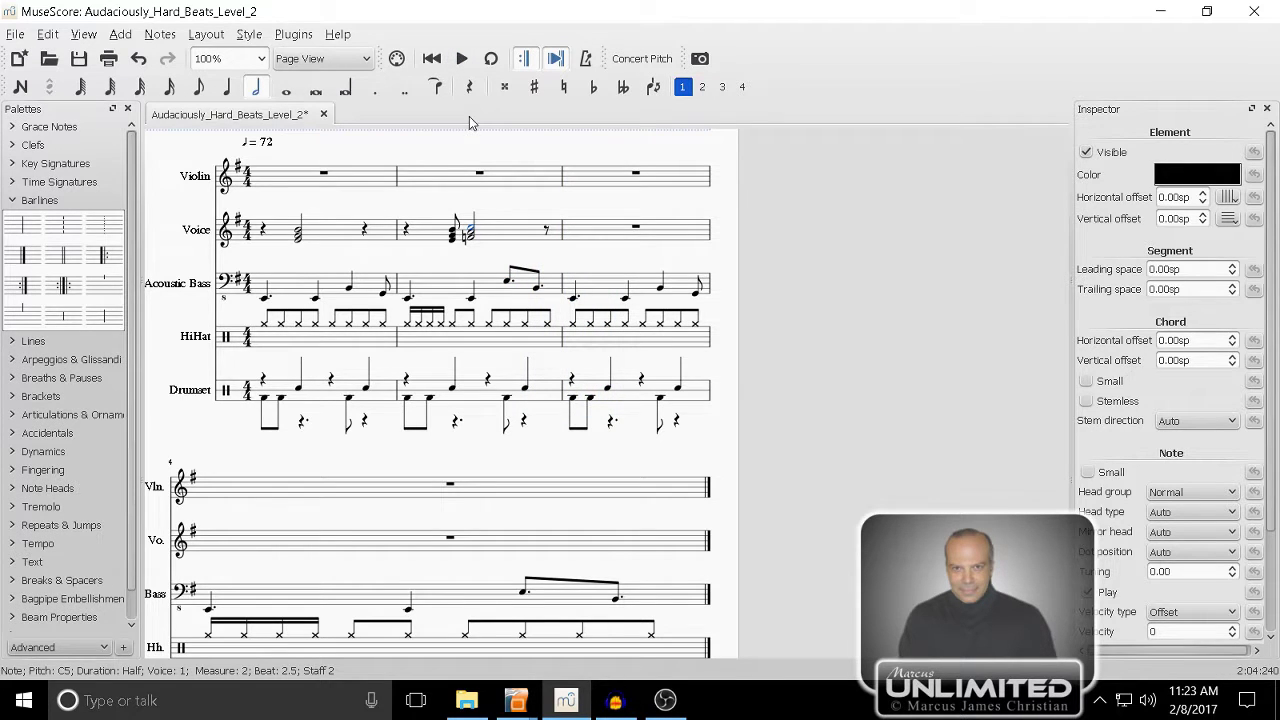
# - Repeat the contents of Voice measures 1 and 2 in measures 3 and 4
pyautogui.click(295, 232)
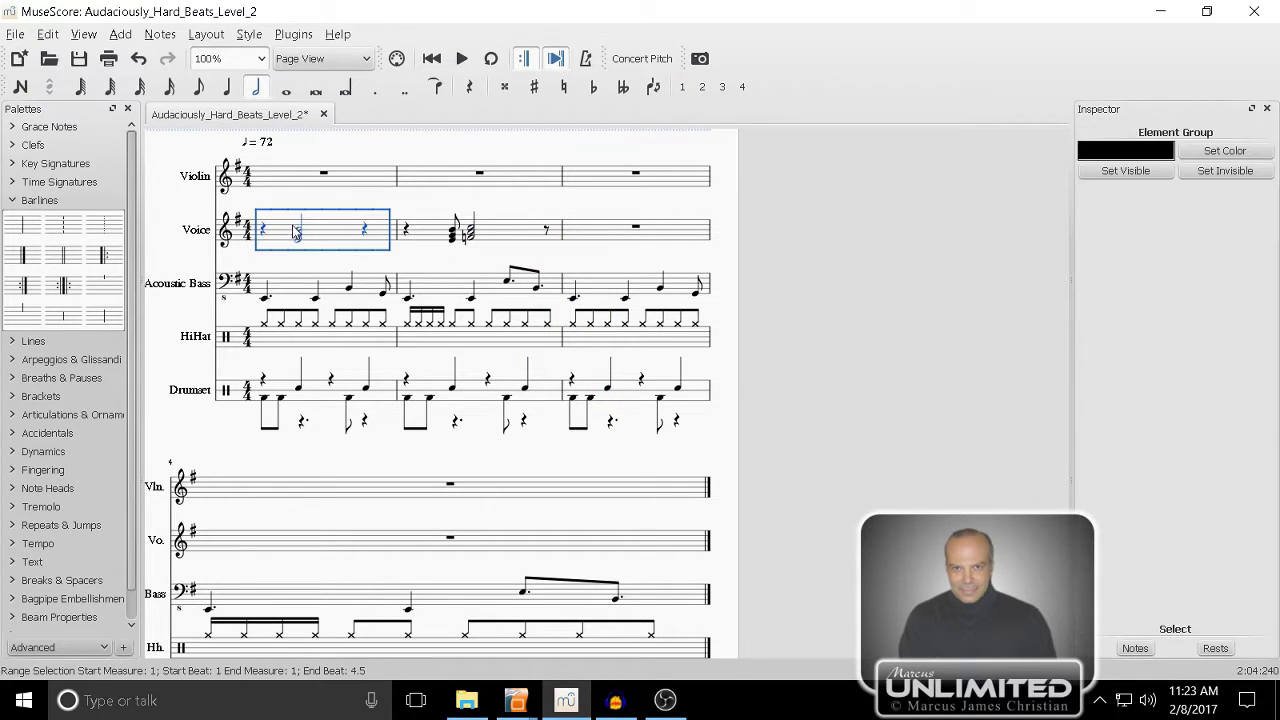
pyautogui.keyDown('shift'); pyautogui.click(529, 238); pyautogui.keyUp('shift')
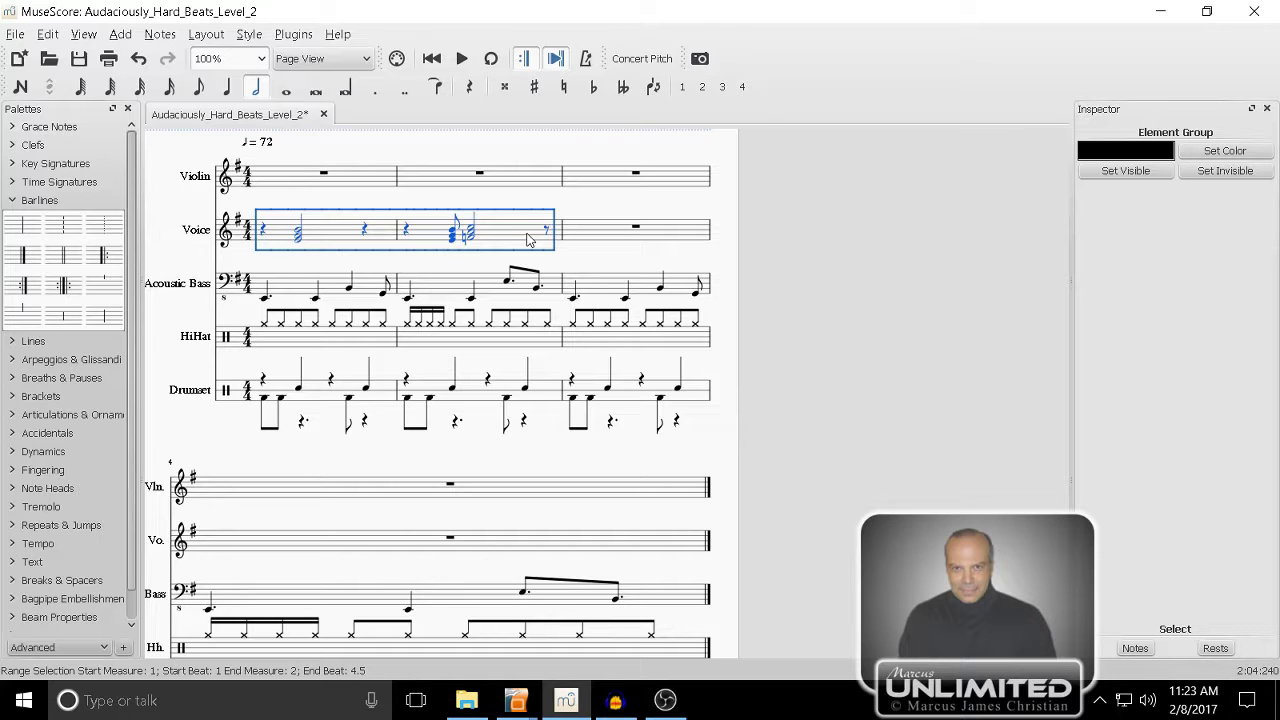
pyautogui.press('r')
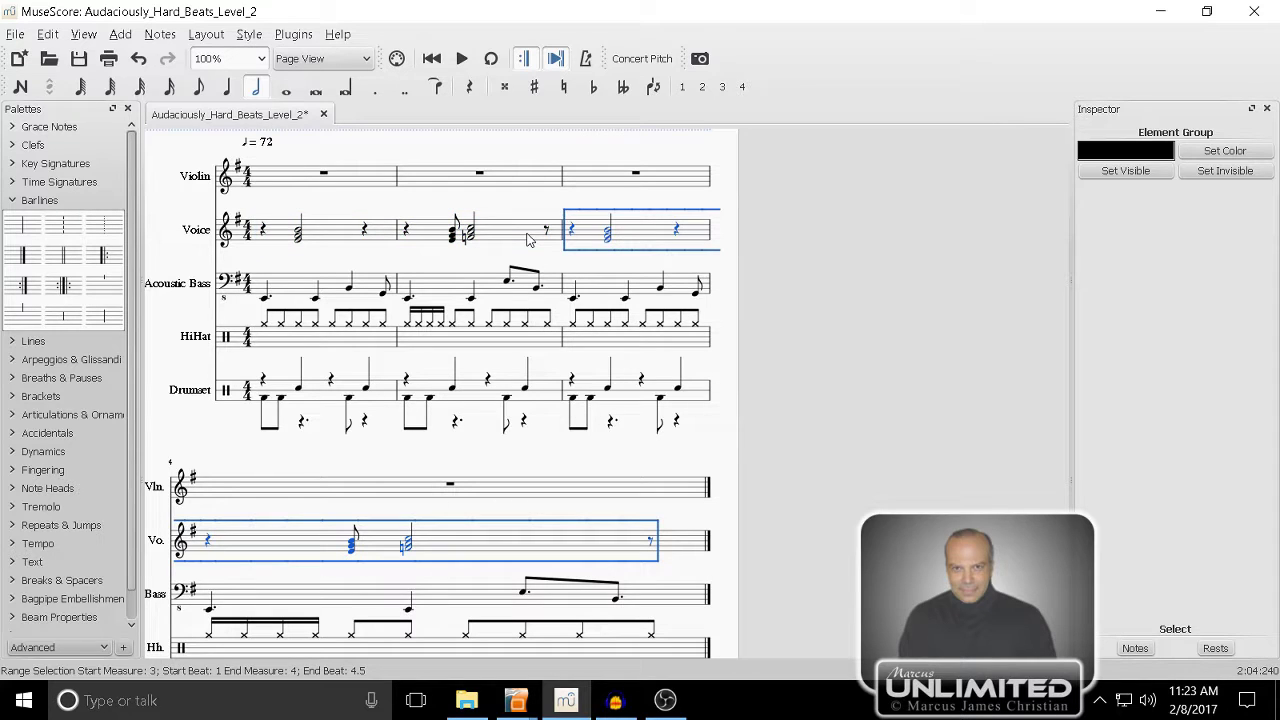
# - Play the whole score from the beginning and clear the selection
pyautogui.click(433, 60)
pyautogui.click(461, 59)
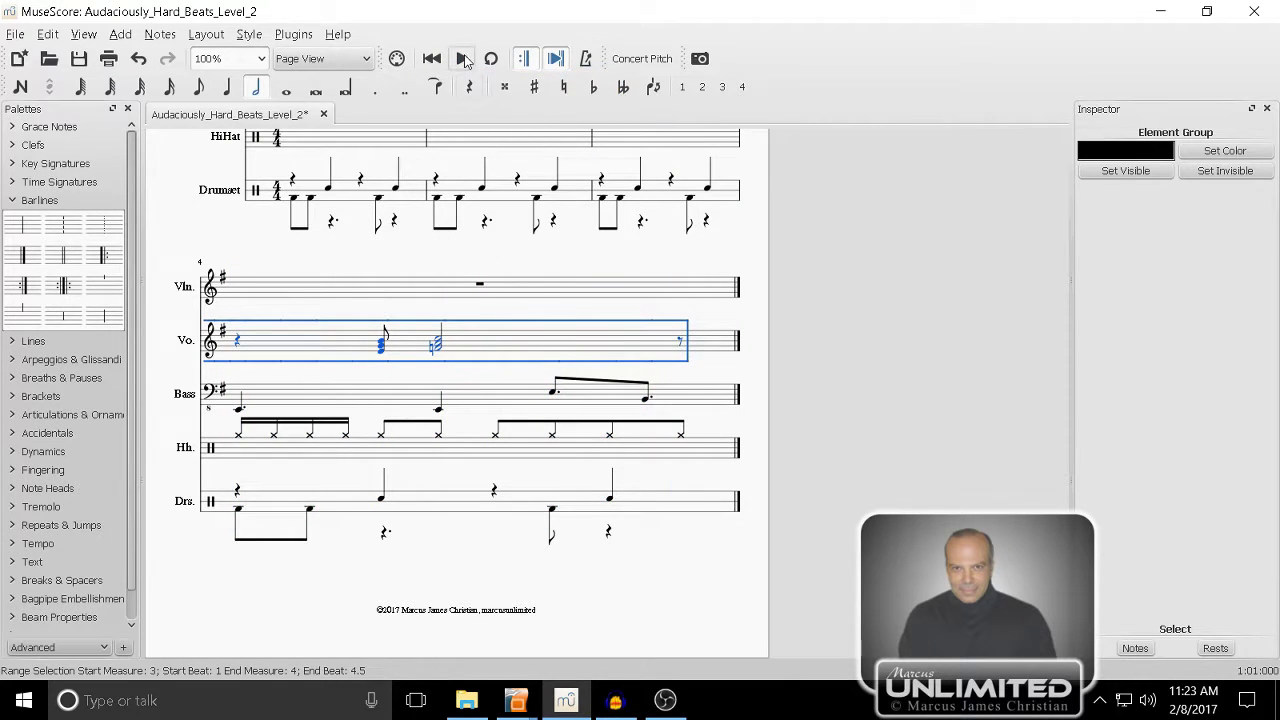
pyautogui.press('Escape')
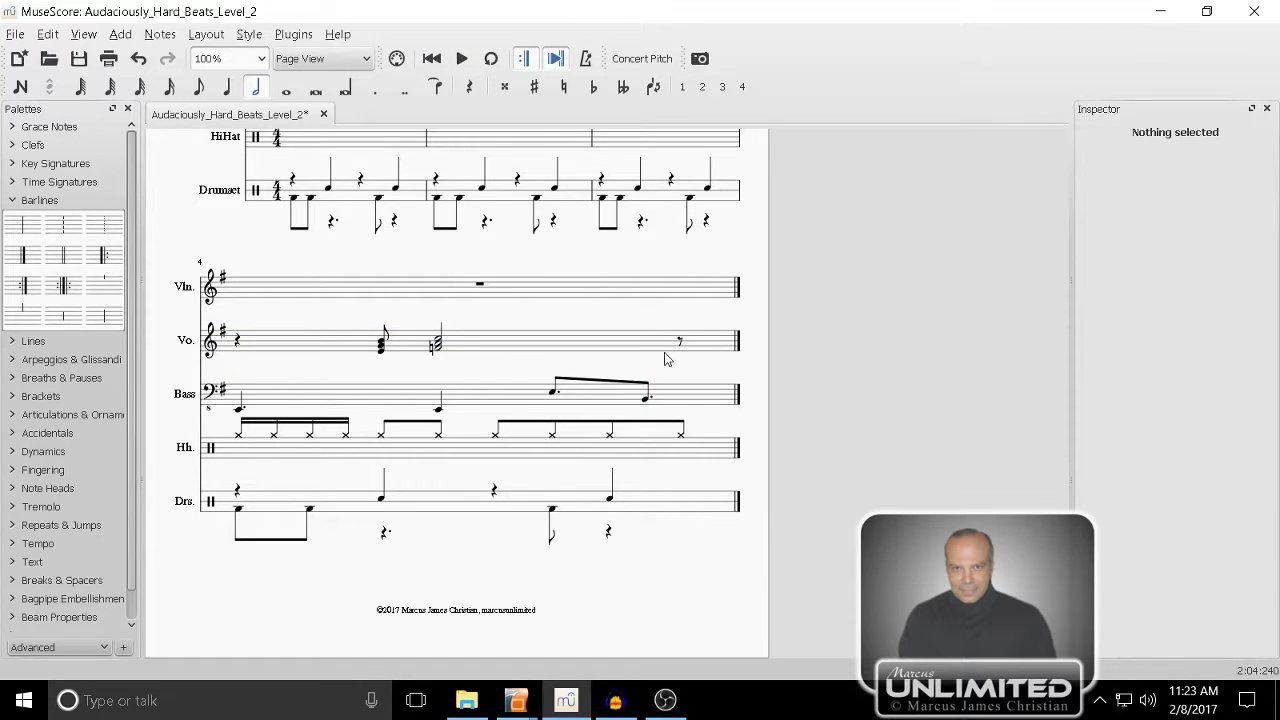
pyautogui.scroll(5, 668, 360)
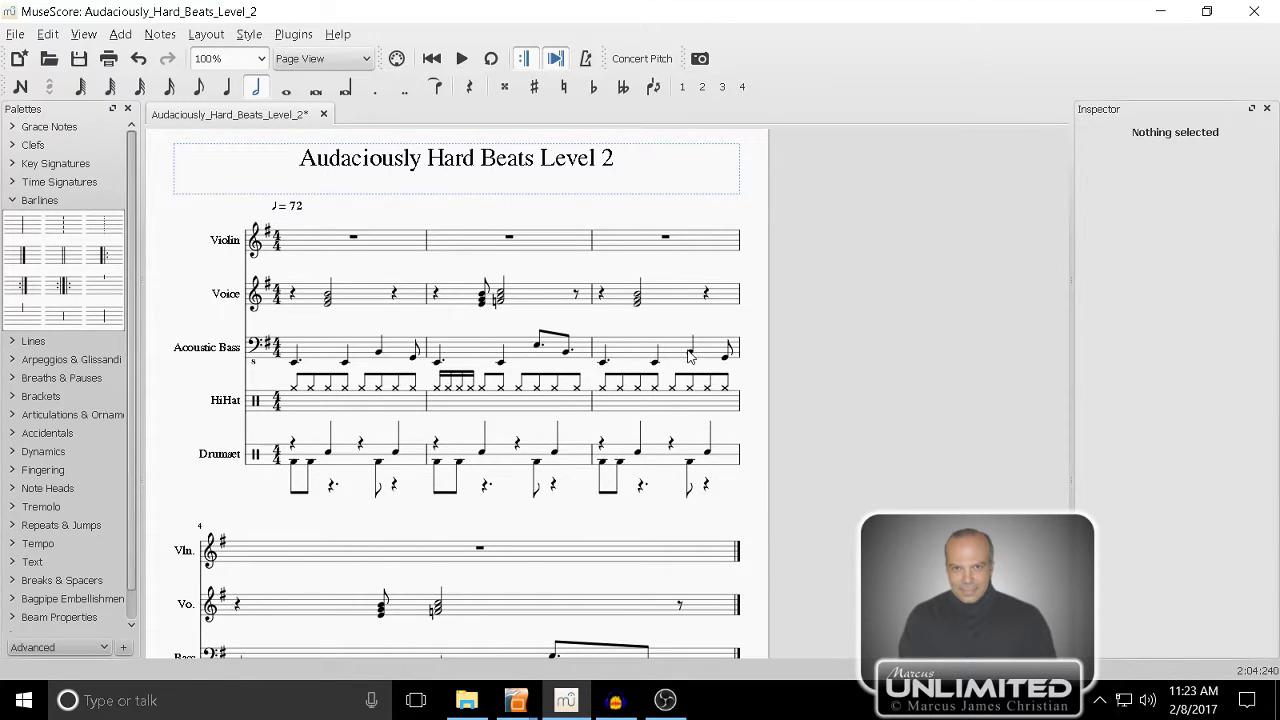
pyautogui.scroll(-1, 690, 356)
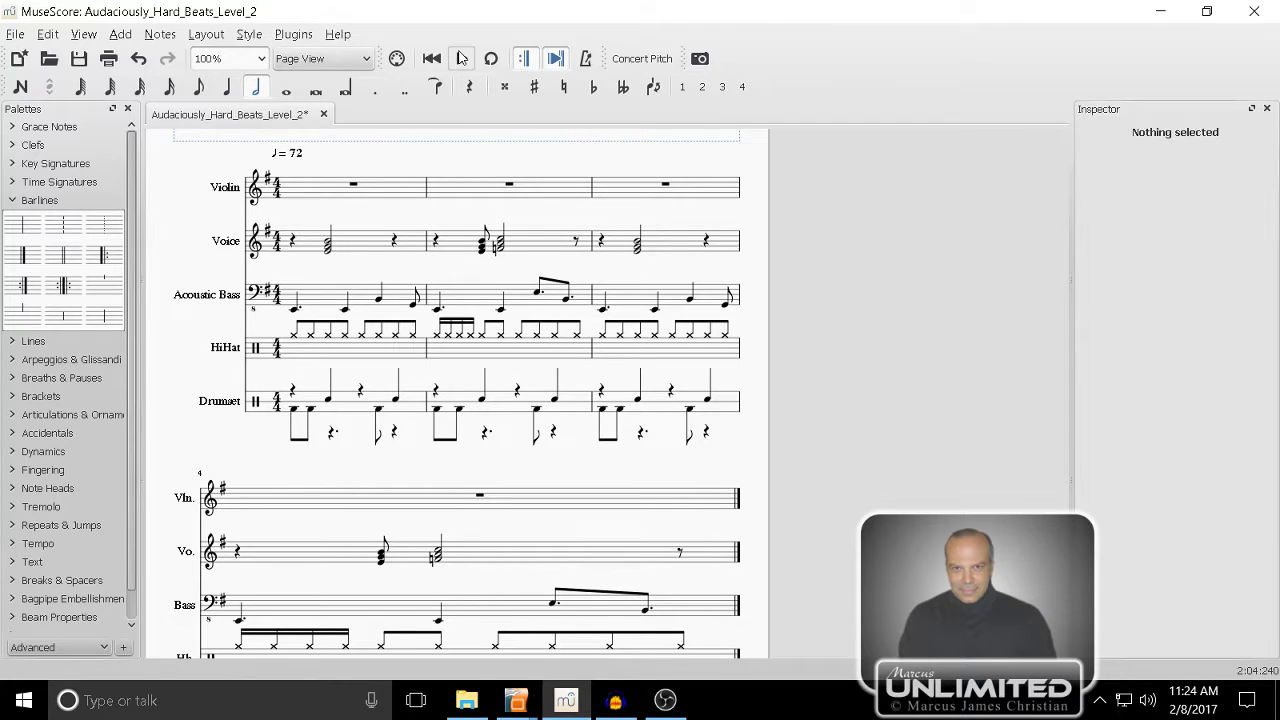
# - Save the score and enter a dotted half note E5 on beat 1 of measure 1 in the Violin staff
pyautogui.click(368, 186)
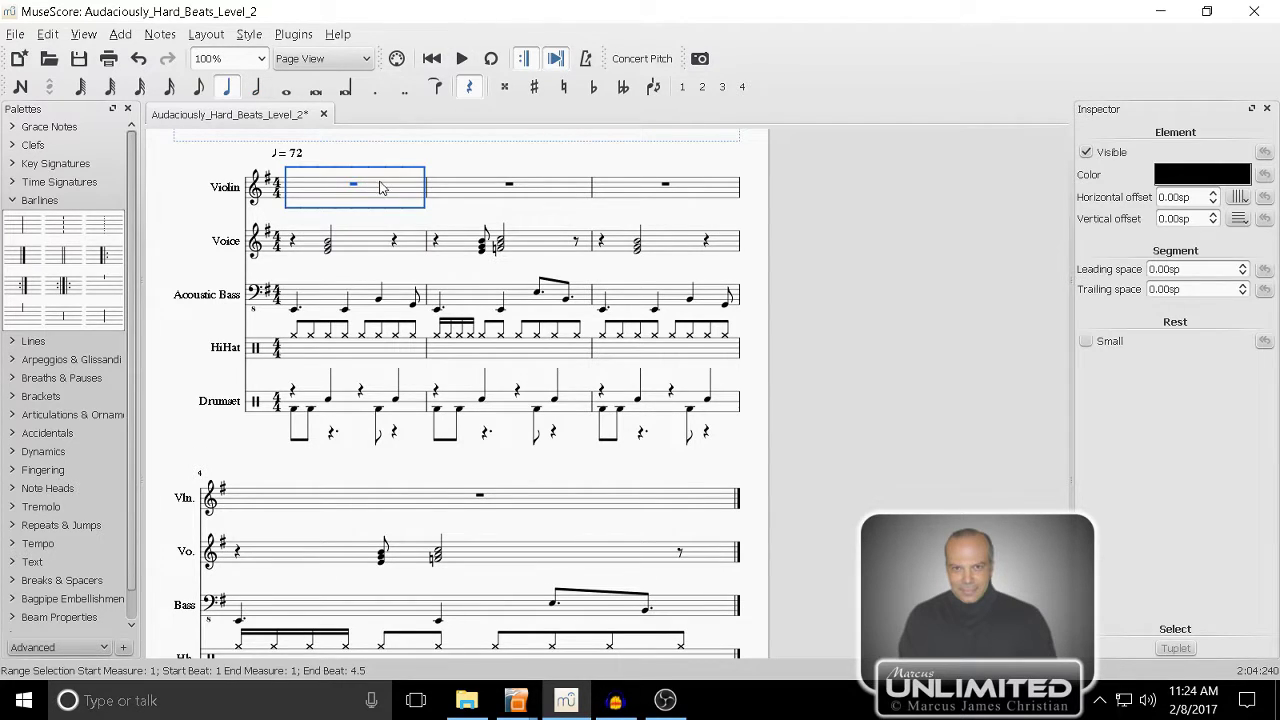
pyautogui.hotkey('ctrl', 's')
pyautogui.click(261, 97)
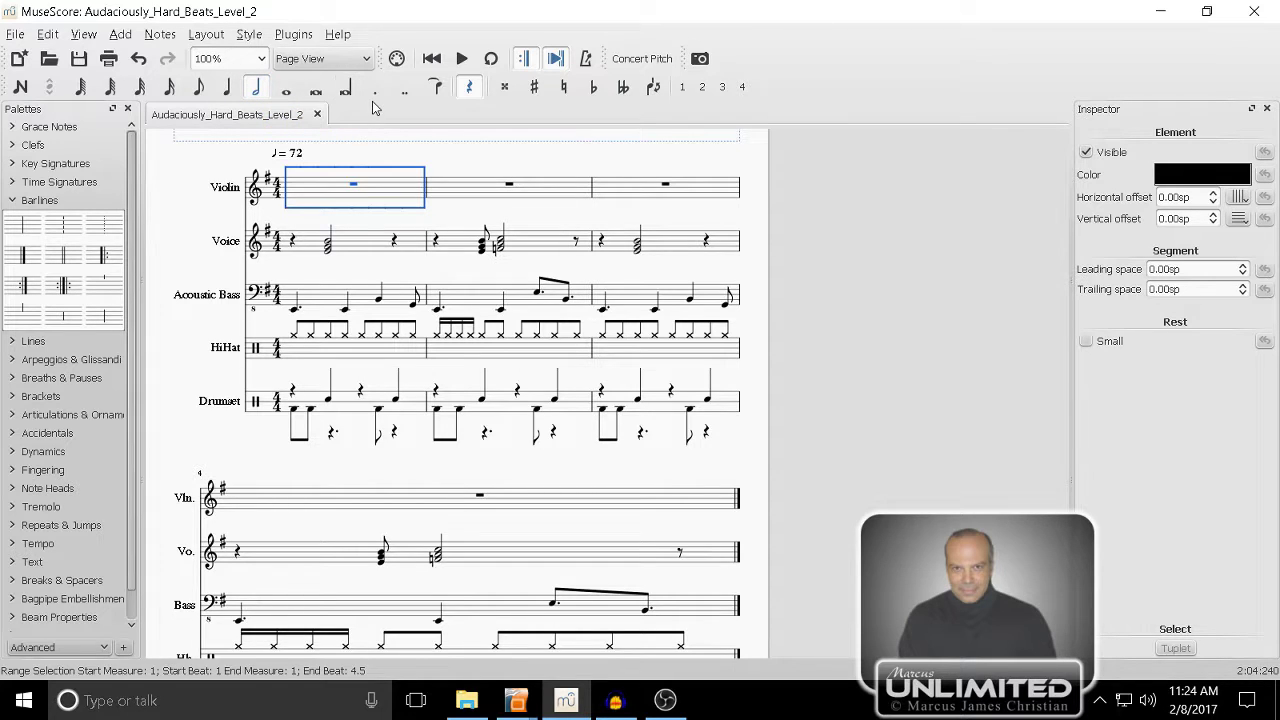
pyautogui.press('n')
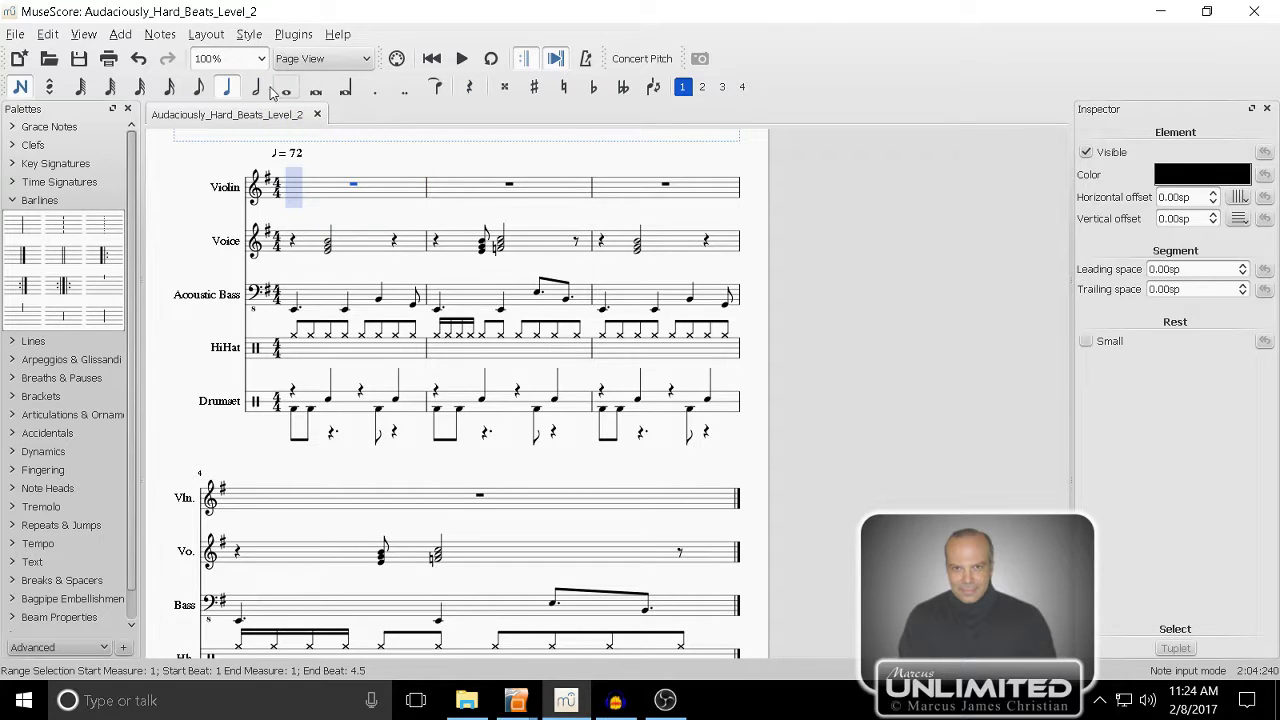
pyautogui.click(374, 88)
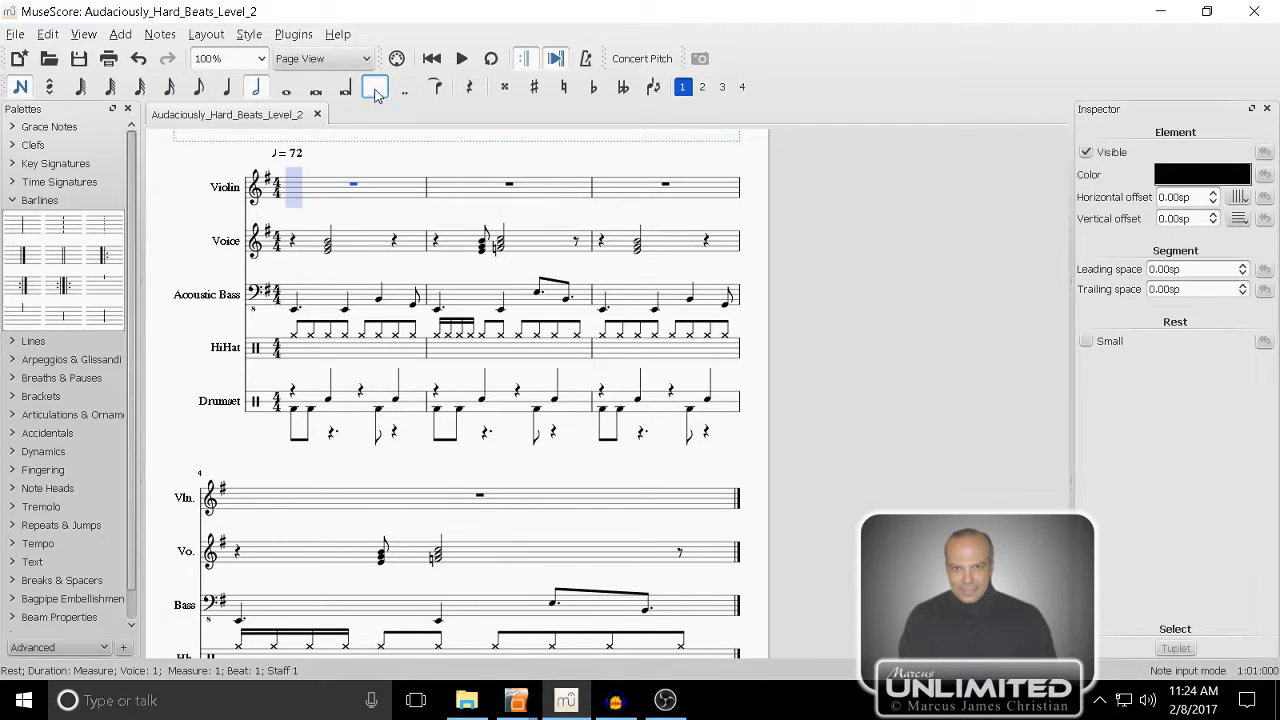
pyautogui.click(329, 184)
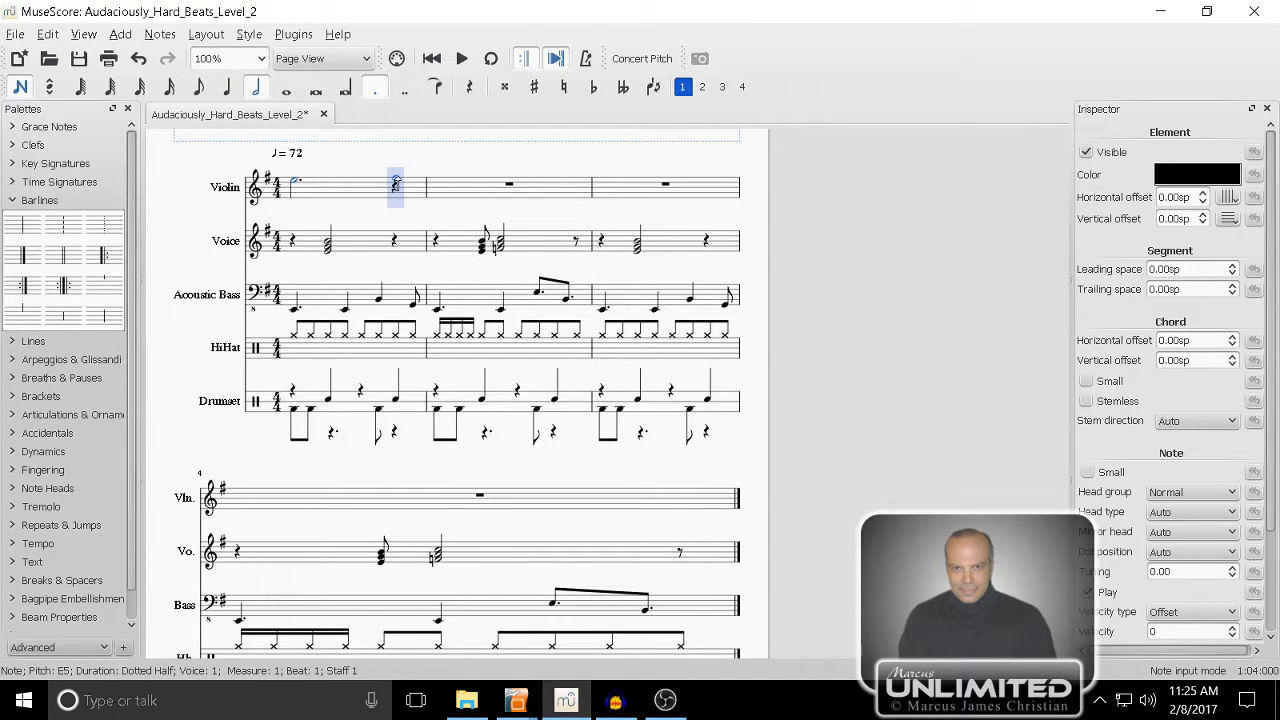
# - Enter quarter notes D5 on beat 4 of measure 1 and B4 on beat 1 of measure 2 in the Violin staff
pyautogui.press('5')
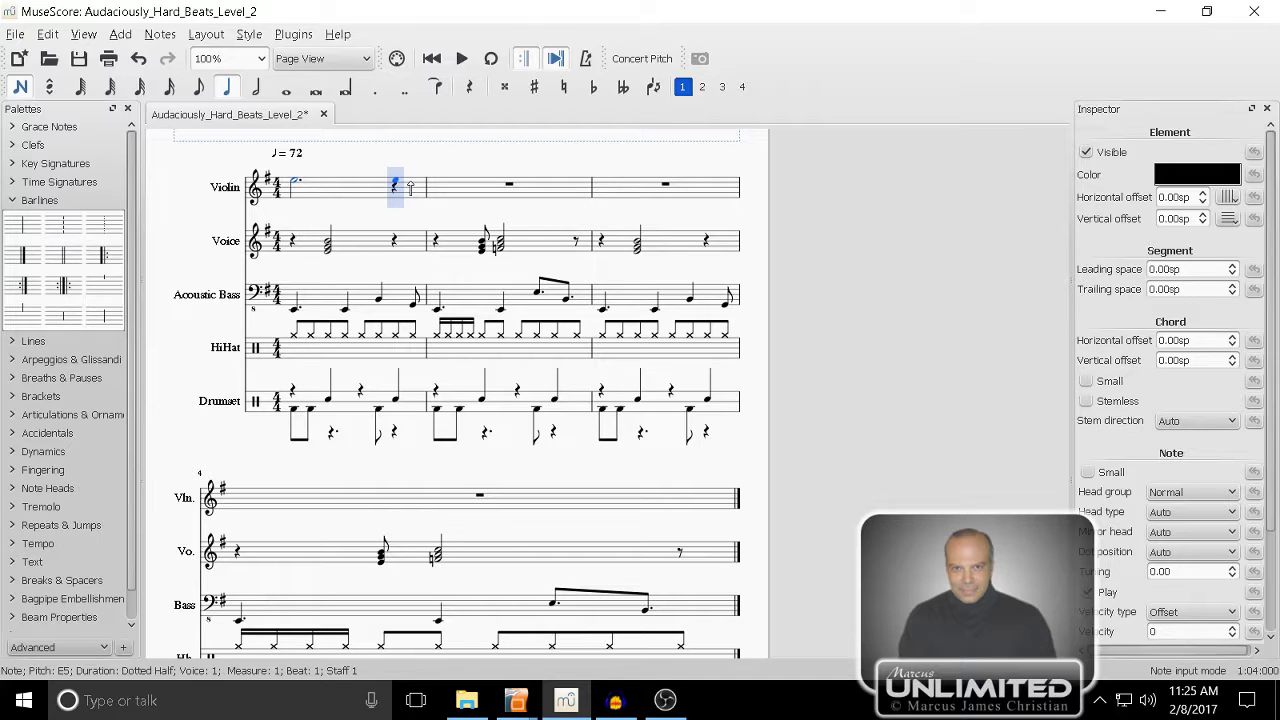
pyautogui.click(409, 187)
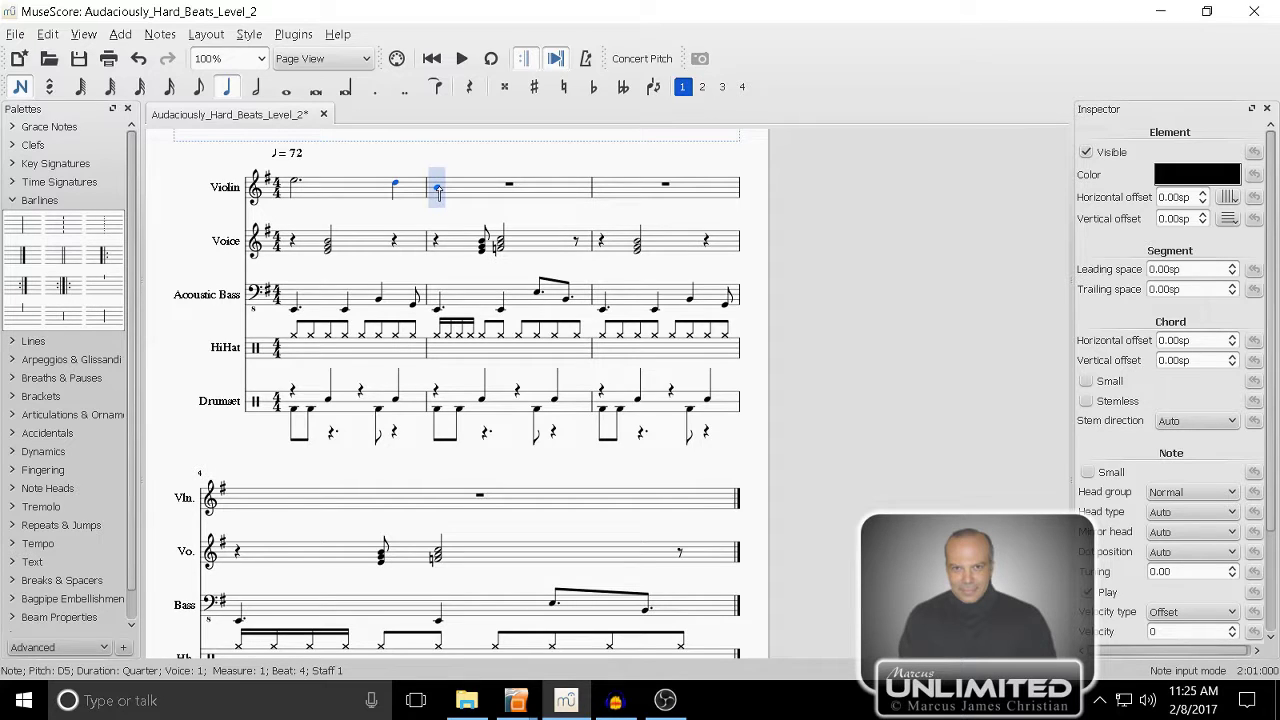
pyautogui.click(437, 190)
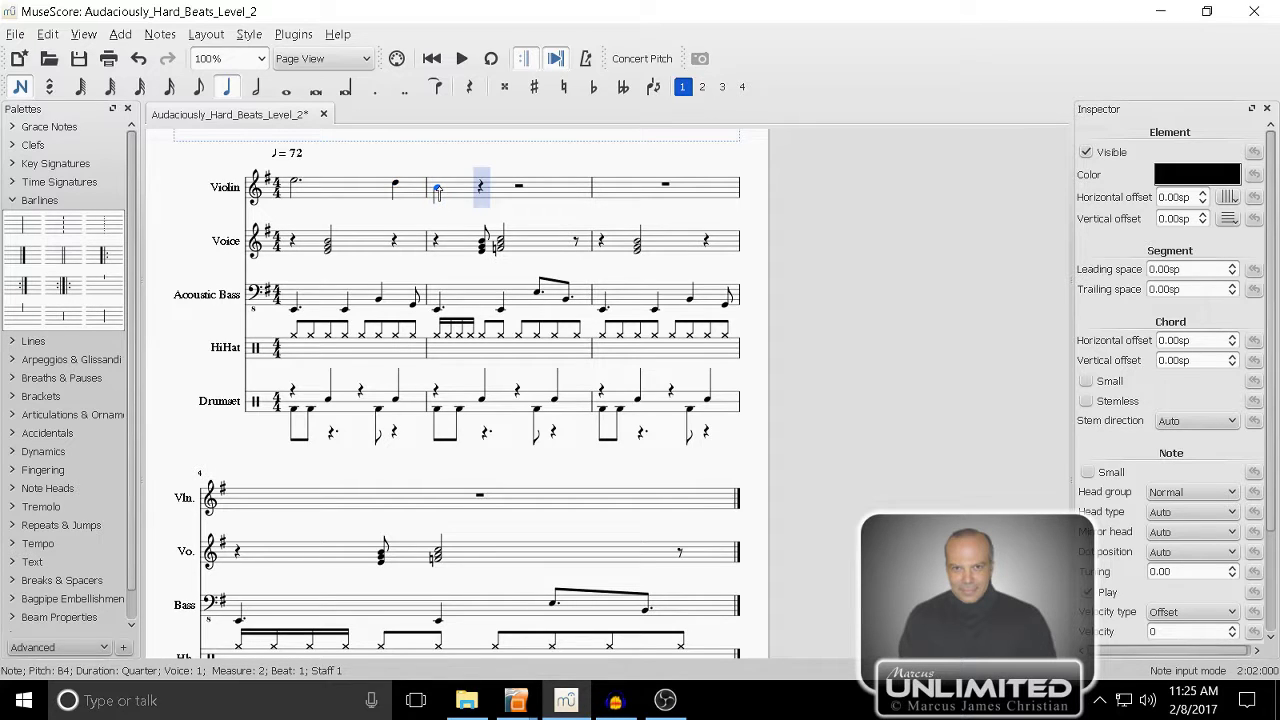
# - Enter a dotted half note E4 on beat 2 of measure 2 in the Violin staff and play the score
pyautogui.click(254, 89)
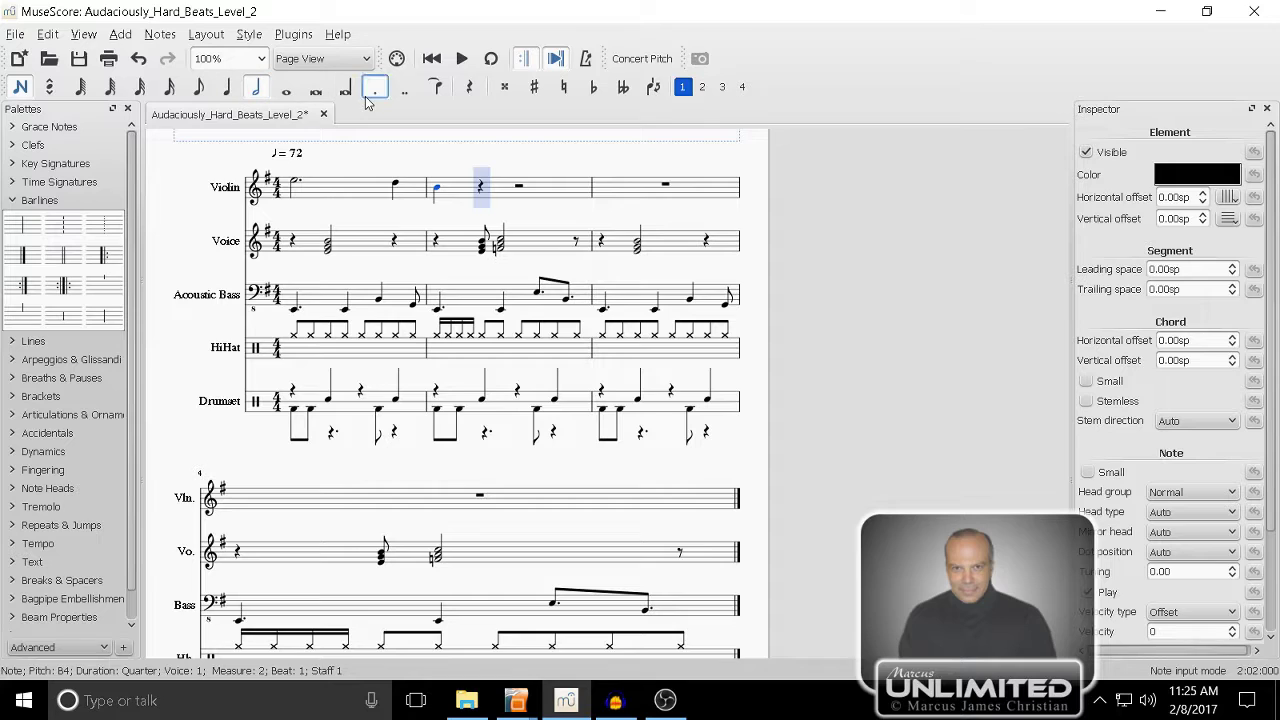
pyautogui.click(492, 204)
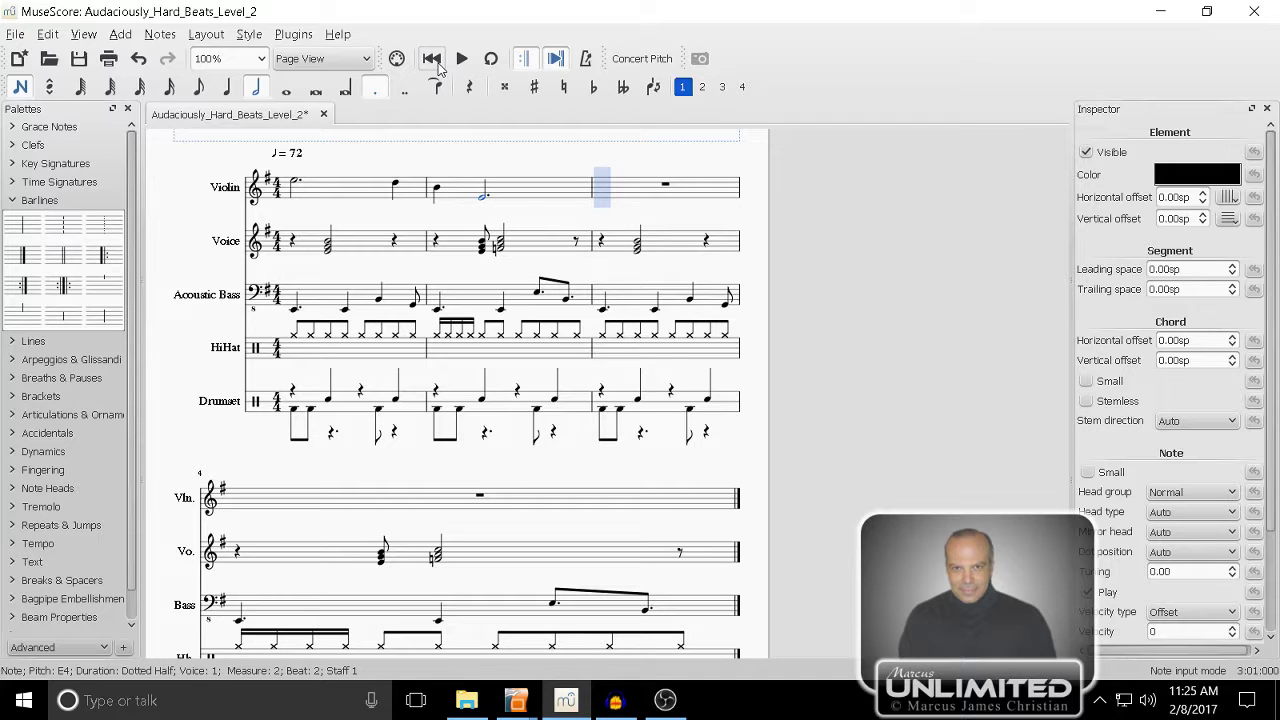
pyautogui.click(467, 60)
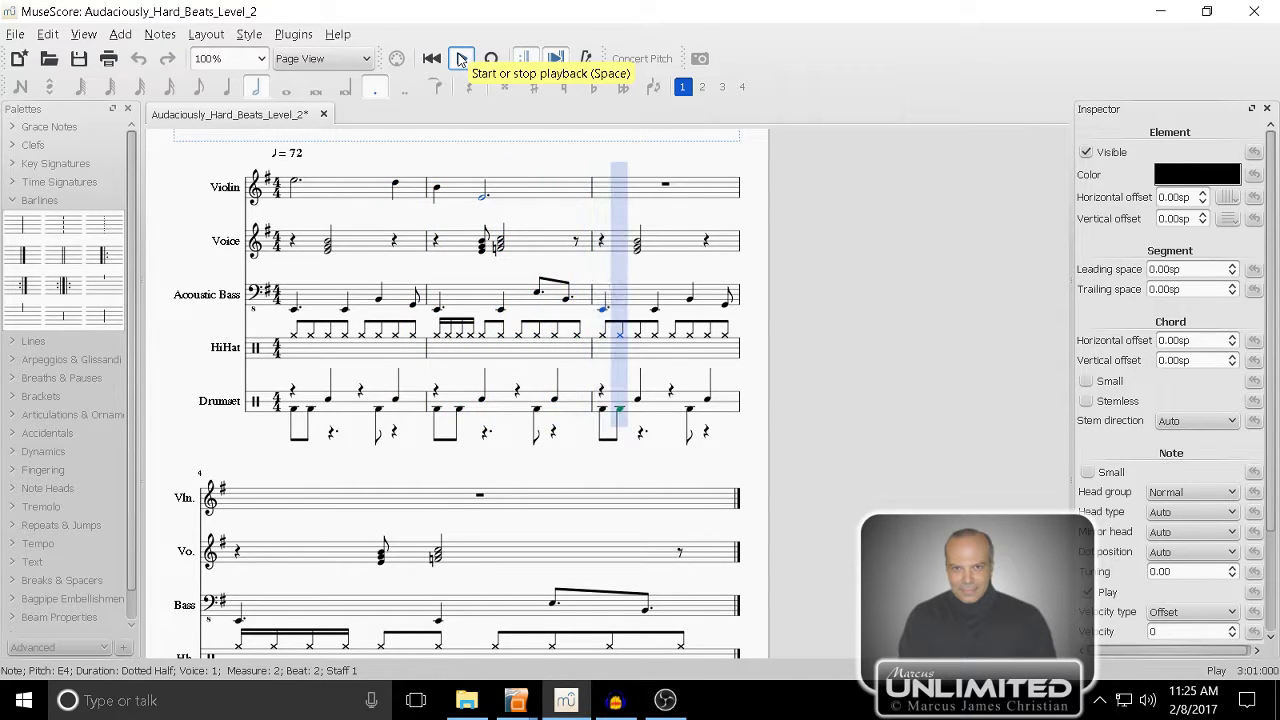
pyautogui.click(460, 59)
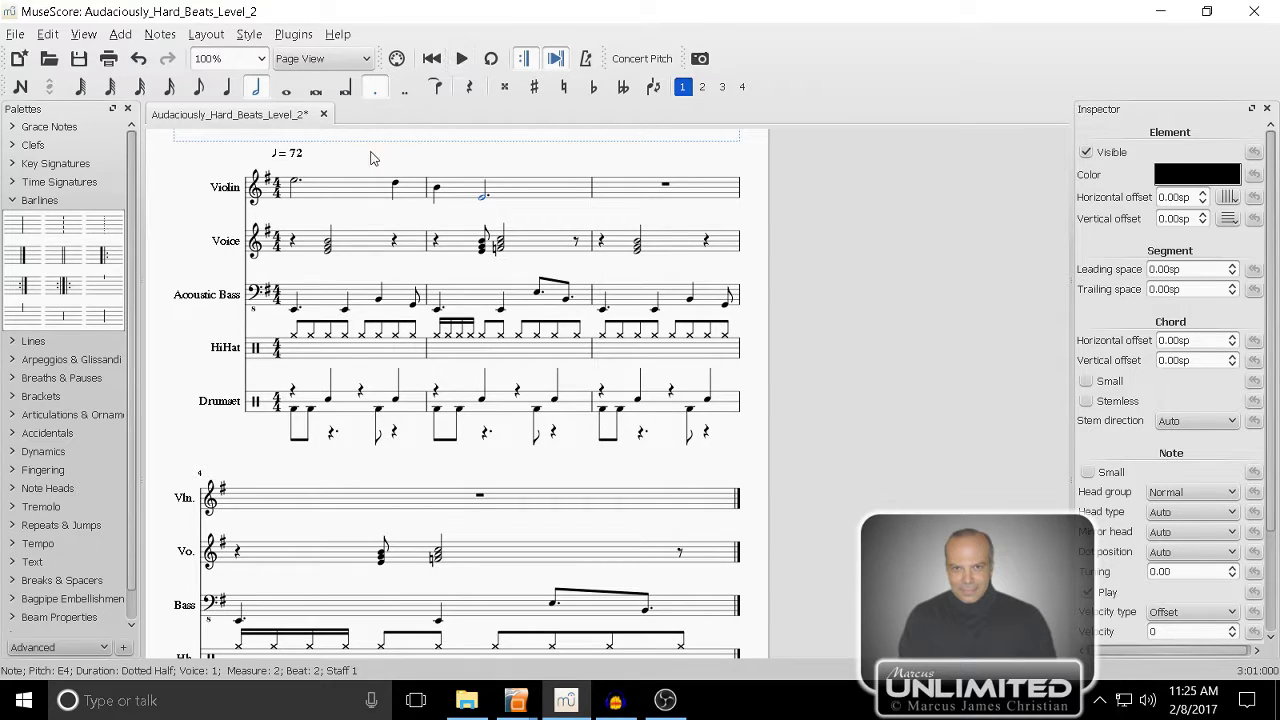
# - Repeat the contents of Violin measures 1 and 2 in measures 3 and 4, then clear the selection
pyautogui.click(331, 199)
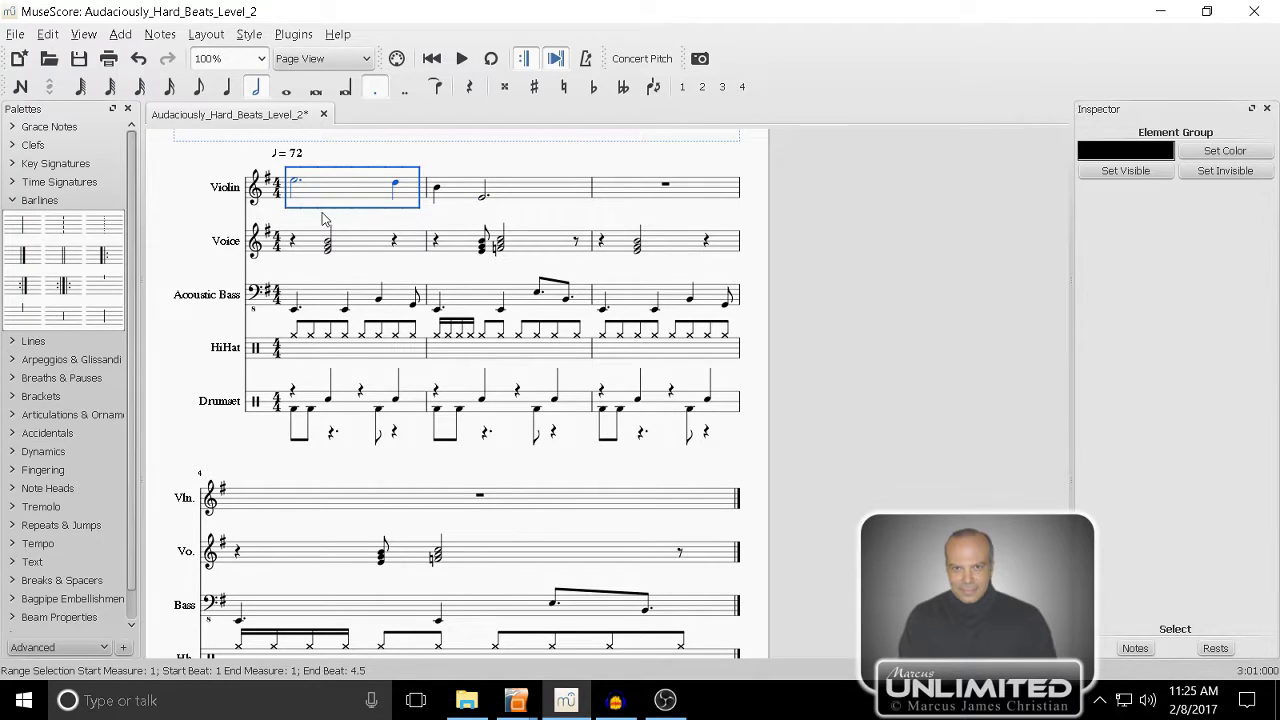
pyautogui.click(14, 416)
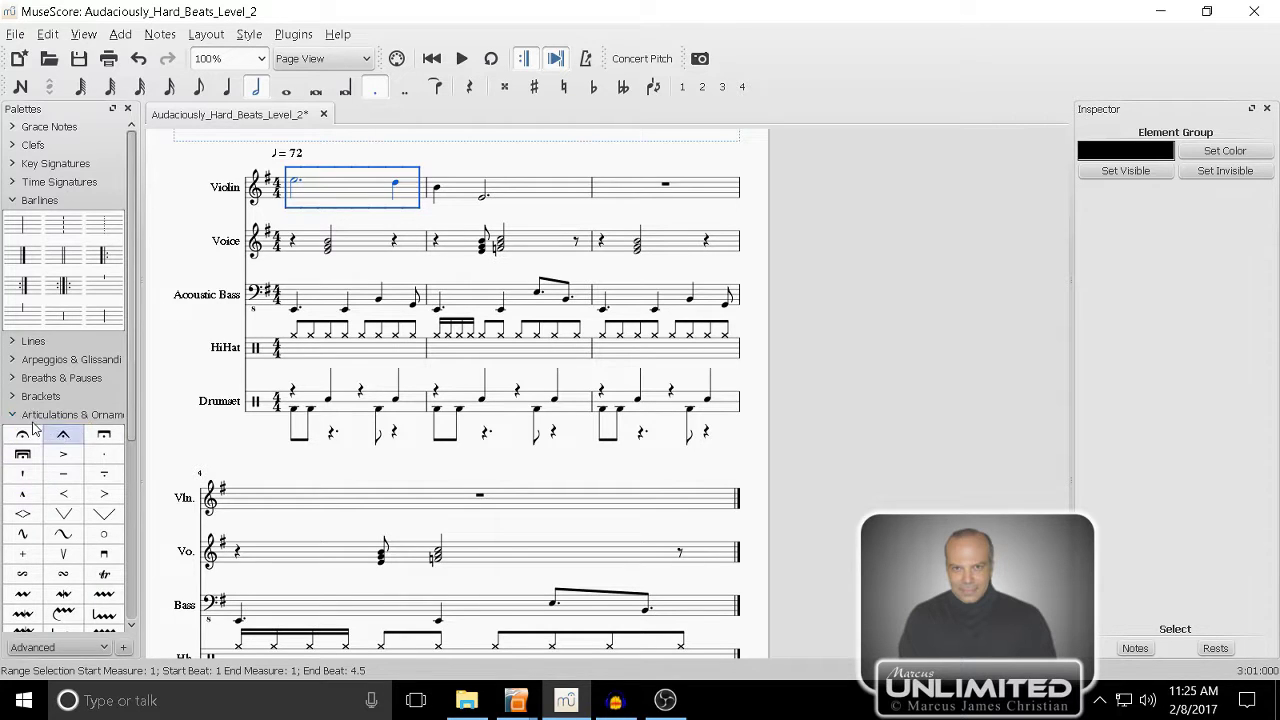
pyautogui.click(15, 418)
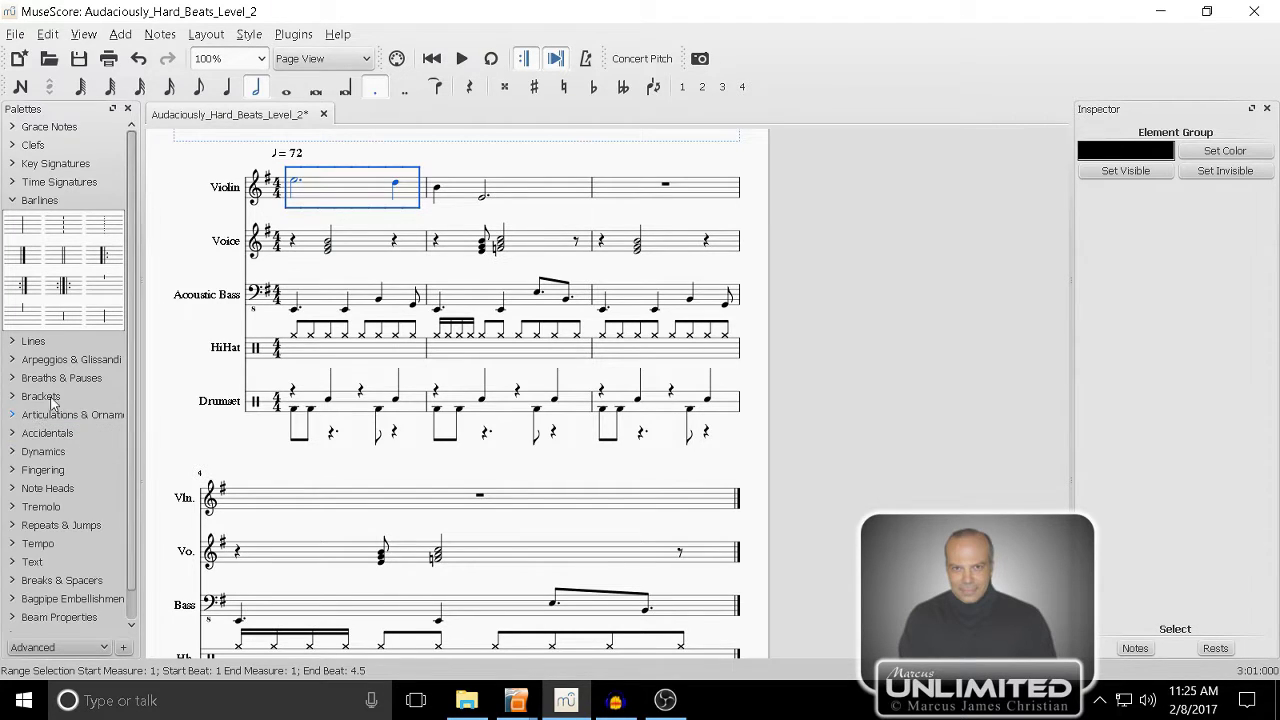
pyautogui.keyDown('shift'); pyautogui.click(561, 198); pyautogui.keyUp('shift')
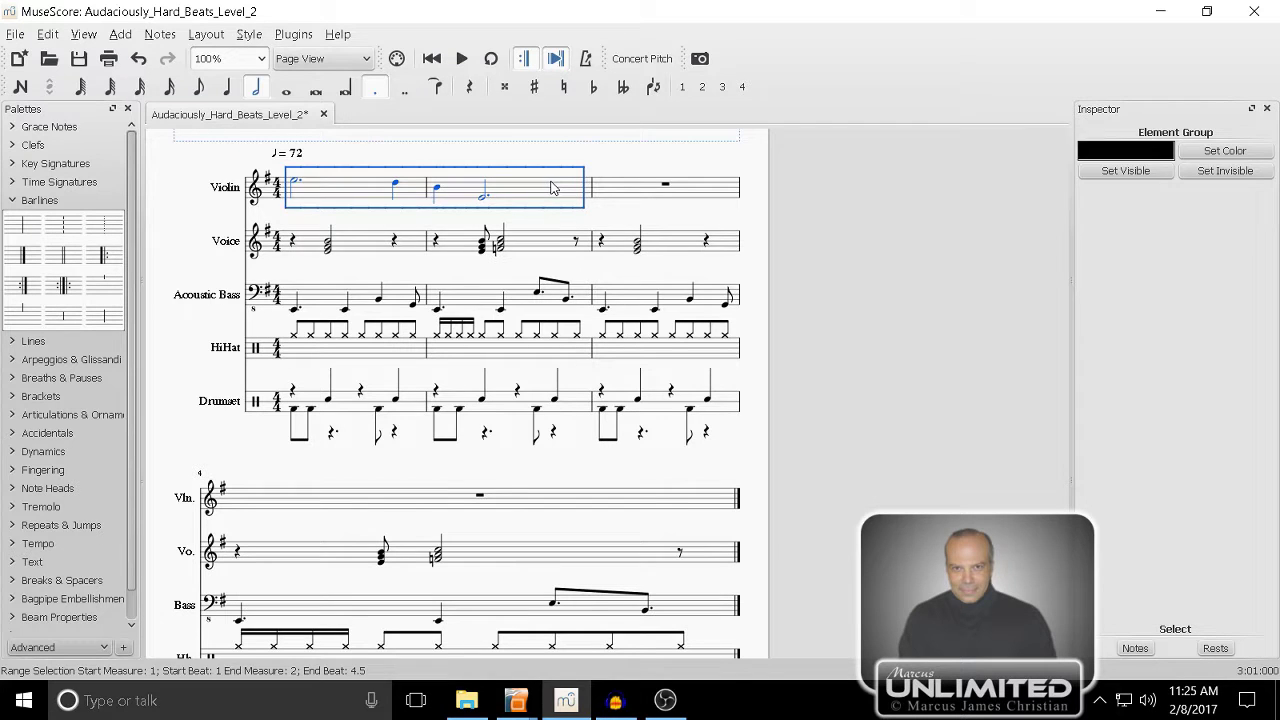
pyautogui.press('r')
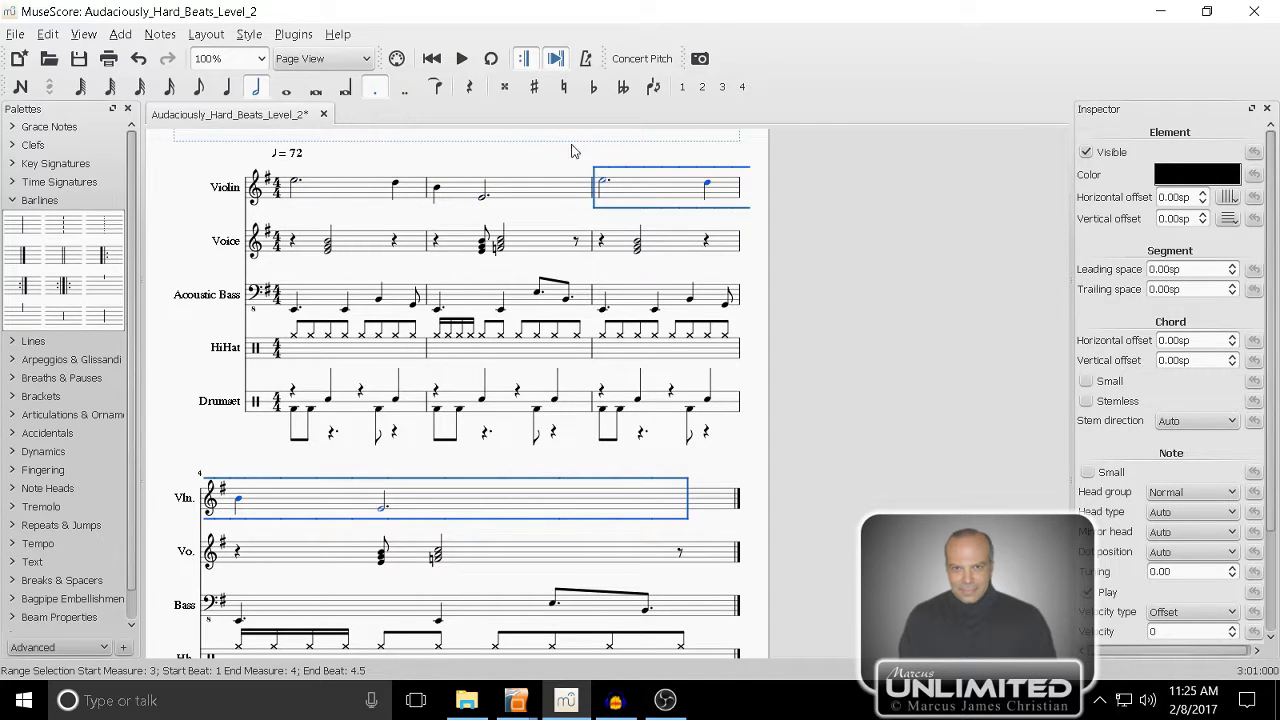
pyautogui.click(570, 158)
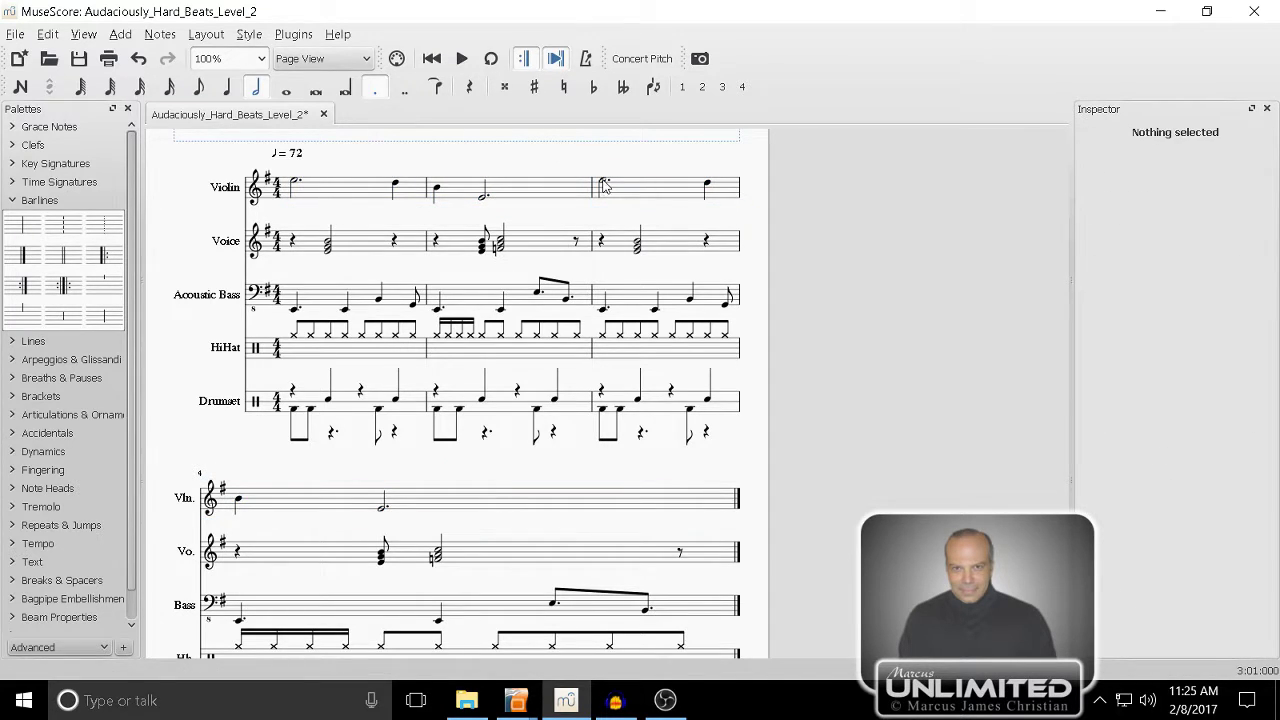
# - Add a trill to the dotted half note E5 in measure 3 of the Violin staff
pyautogui.click(604, 186)
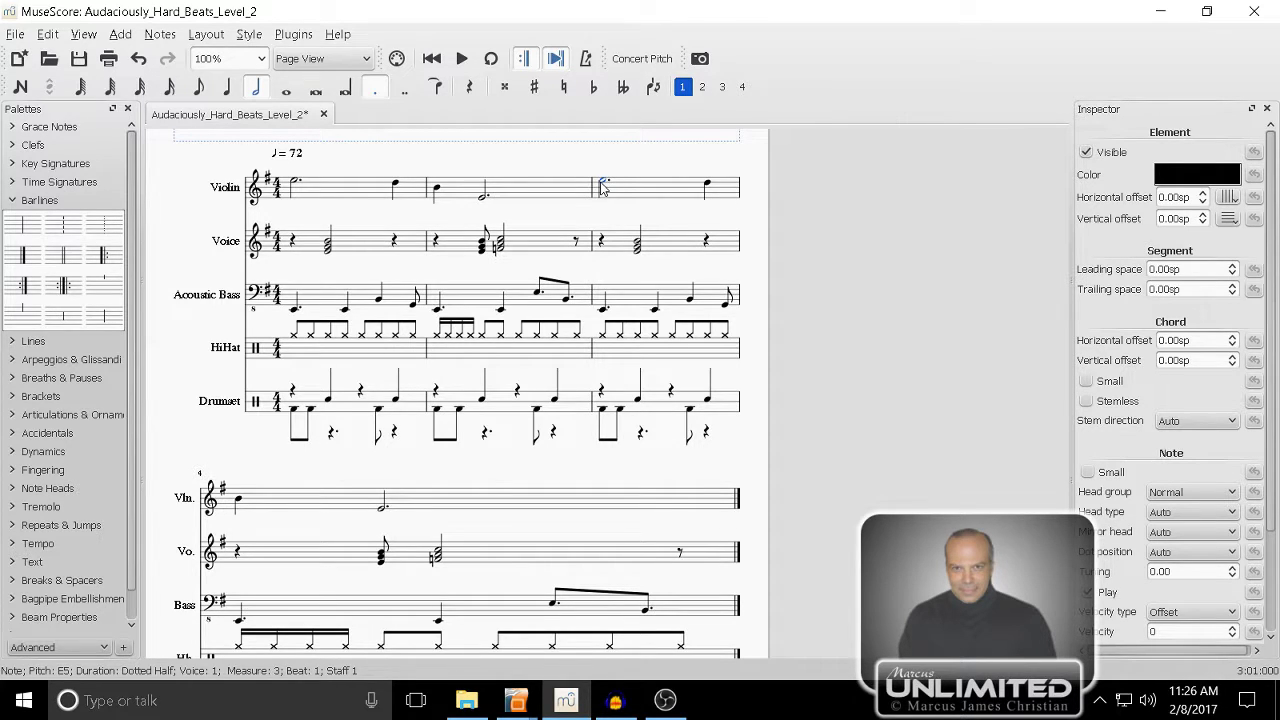
pyautogui.hotkey('ctrl', '+')
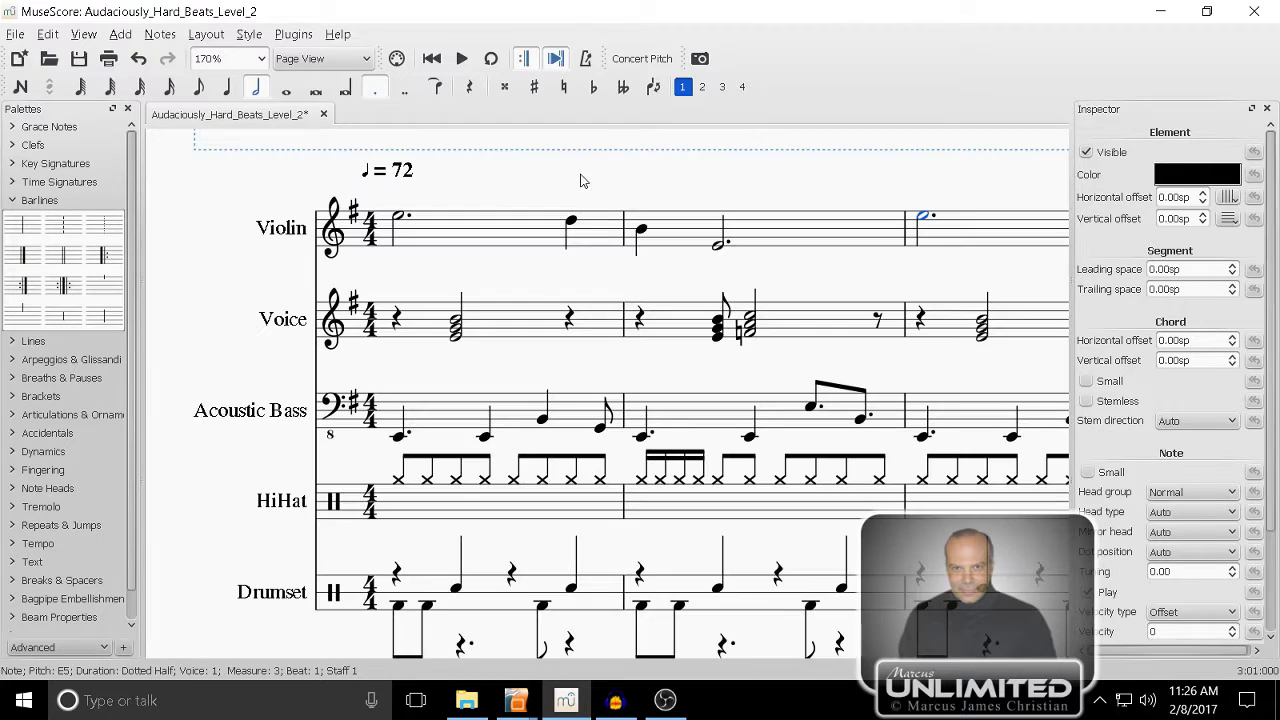
pyautogui.moveTo(880, 281); pyautogui.dragTo(620, 313)
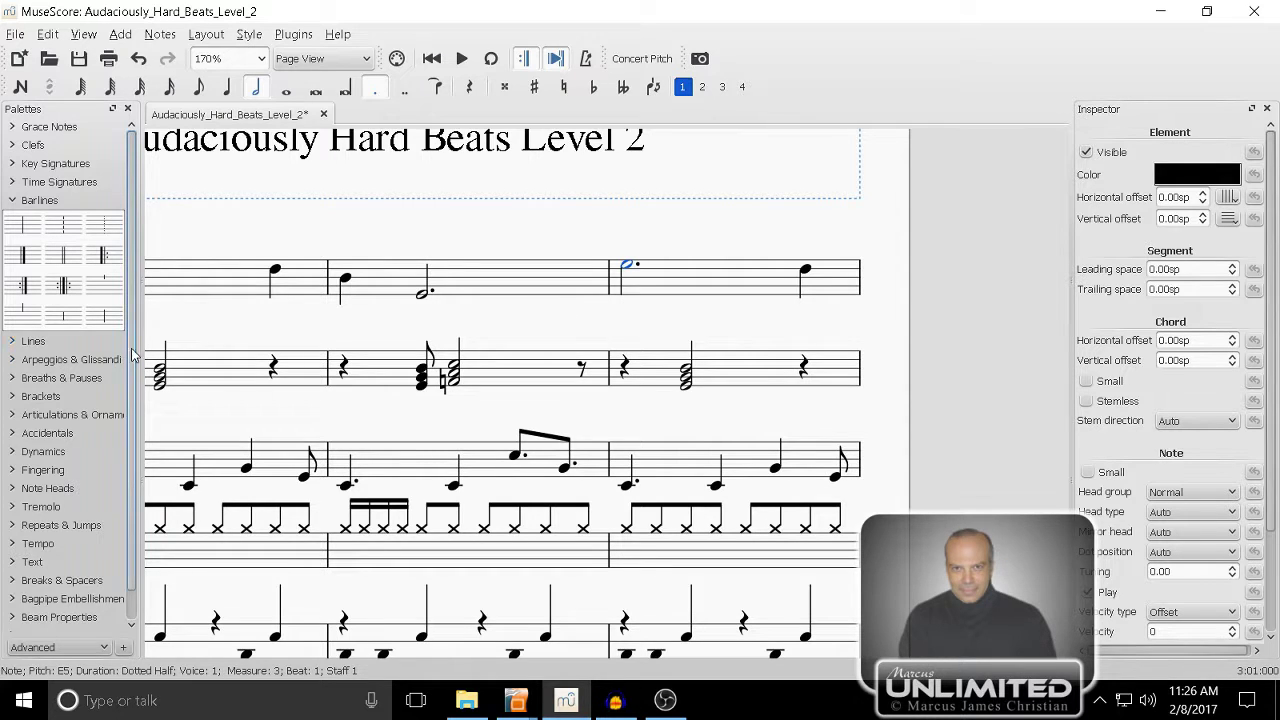
pyautogui.scroll(-2, 122, 400)
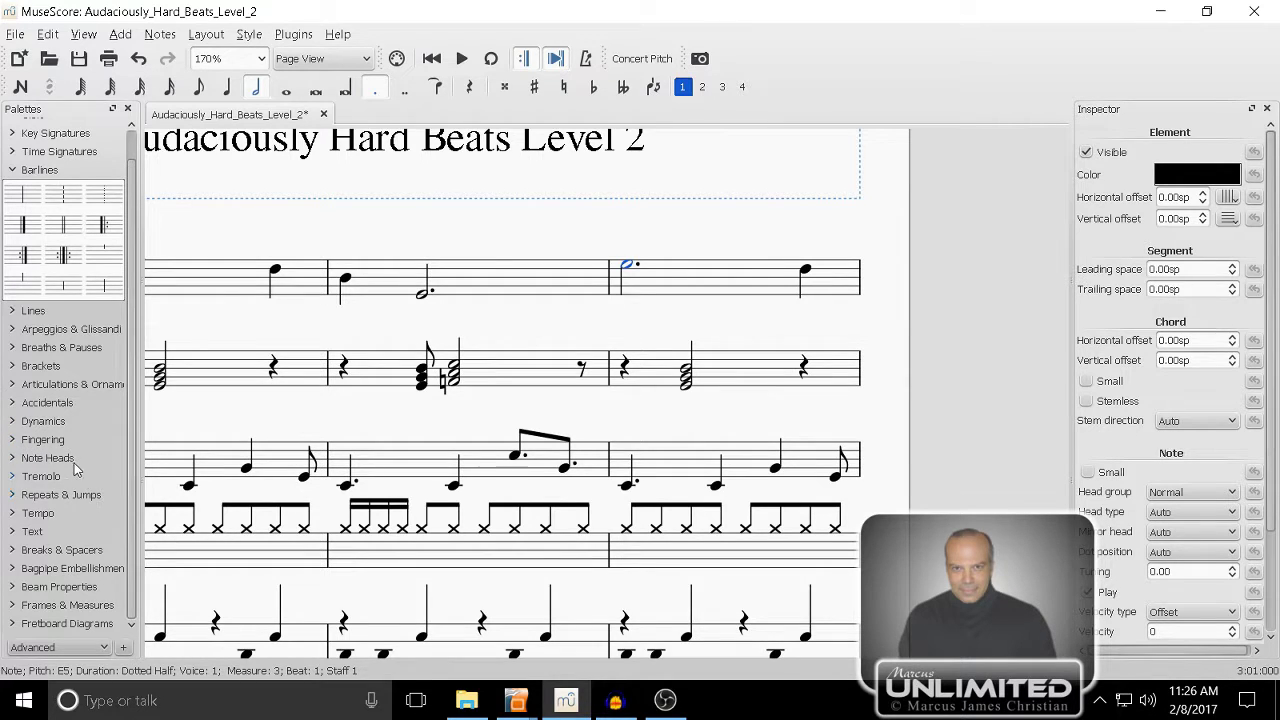
pyautogui.click(13, 386)
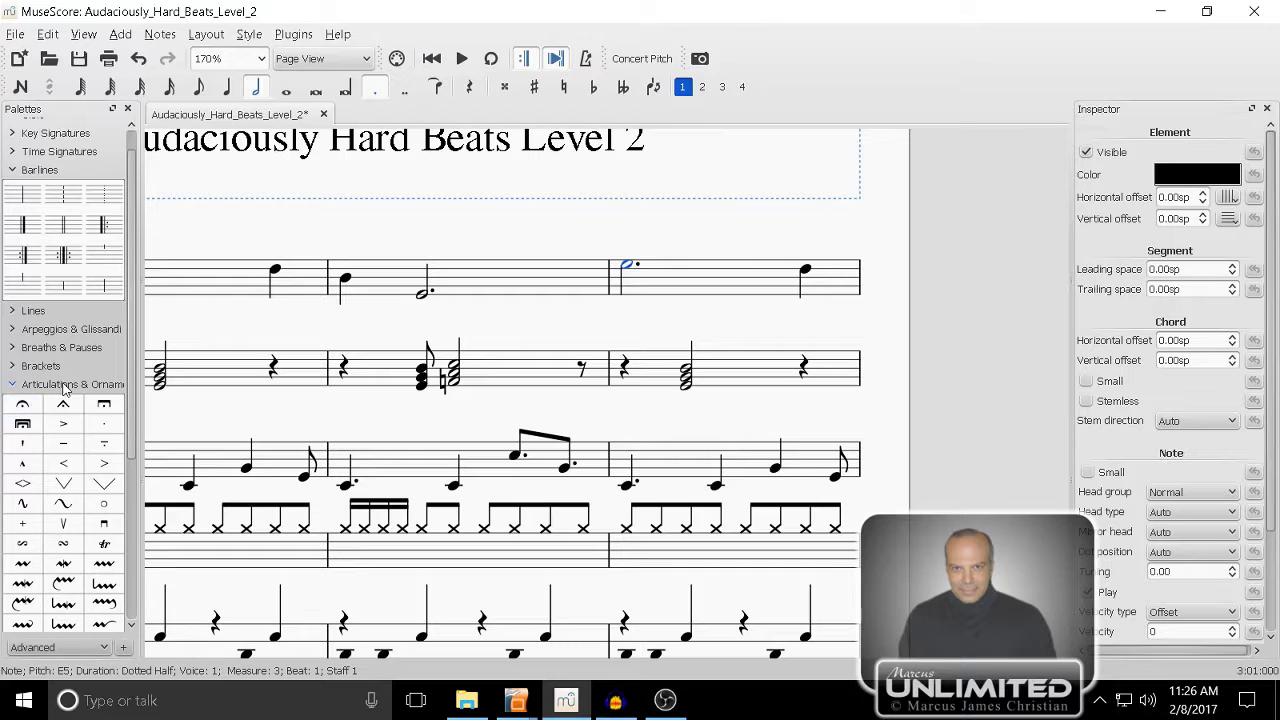
pyautogui.doubleClick(109, 546)
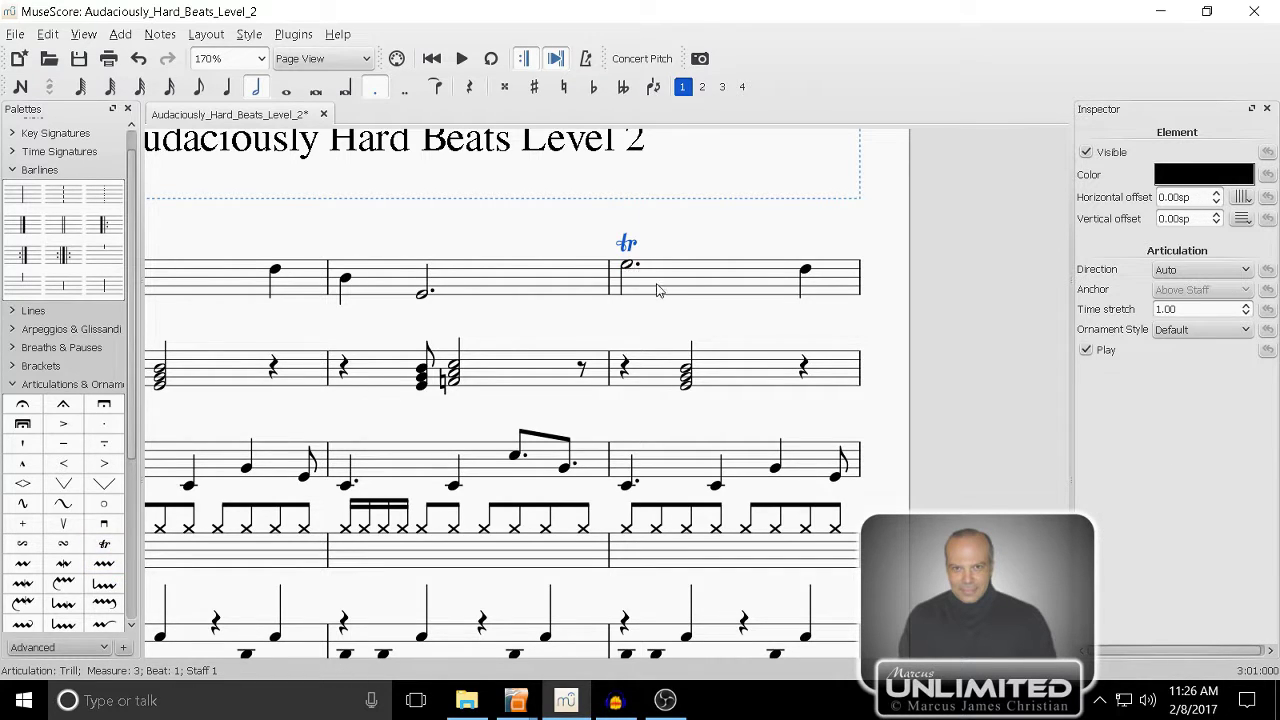
# - Play the score from Violin measure 3 to hear the trill, and stop playback
pyautogui.click(666, 287)
pyautogui.click(463, 59)
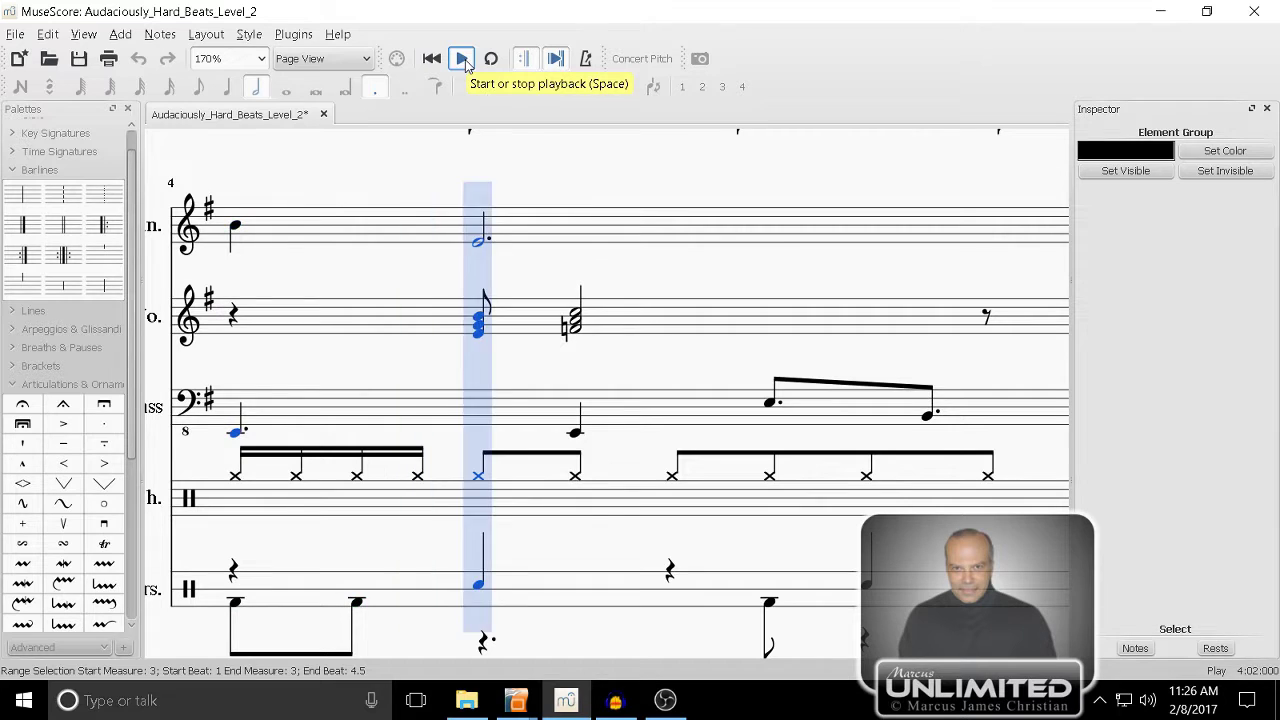
pyautogui.click(462, 59)
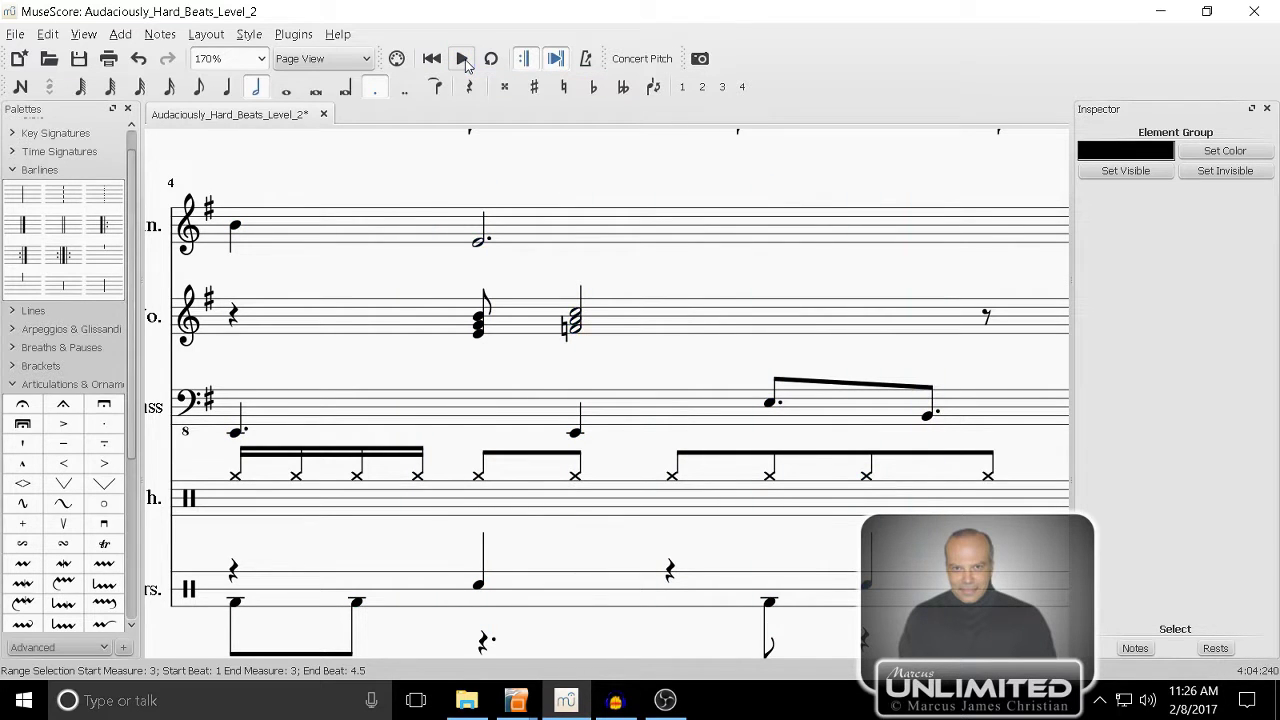
# - Replace the trill on the Violin's dotted half note in measure 3 with a Prall ornament
pyautogui.scroll(3, 627, 262)
pyautogui.scroll(5, 627, 262)
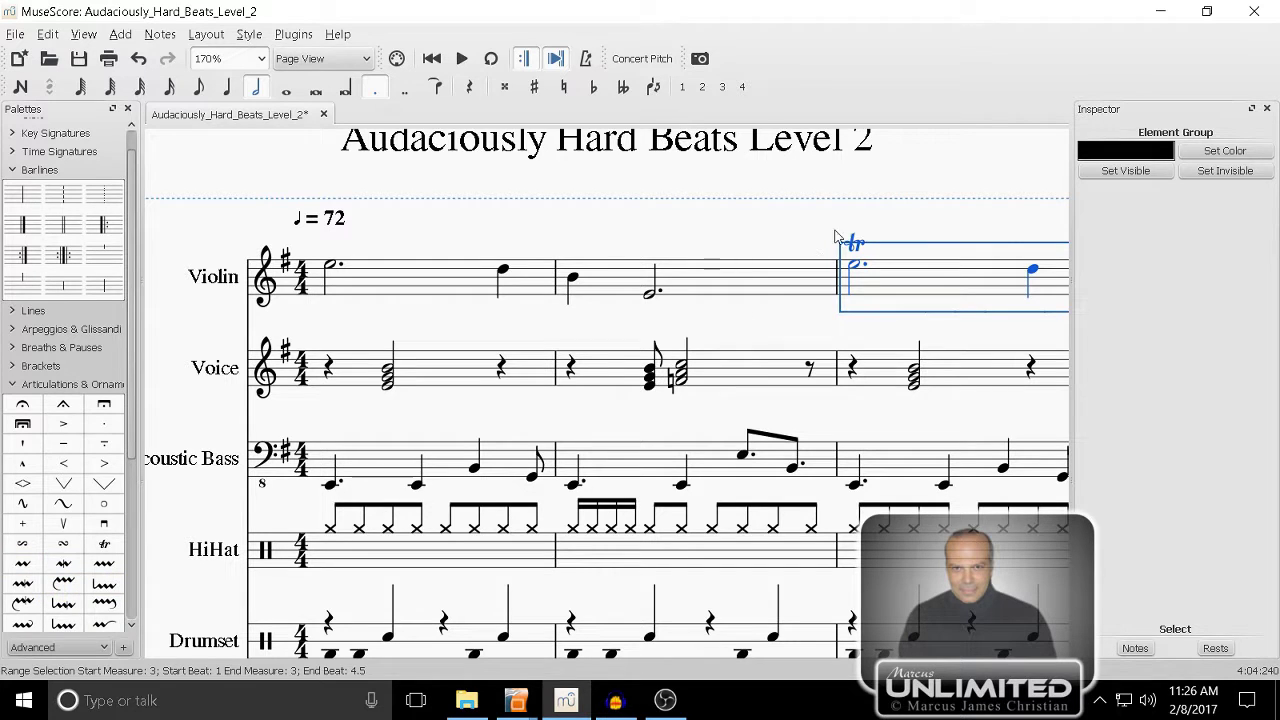
pyautogui.click(824, 220)
pyautogui.click(856, 244)
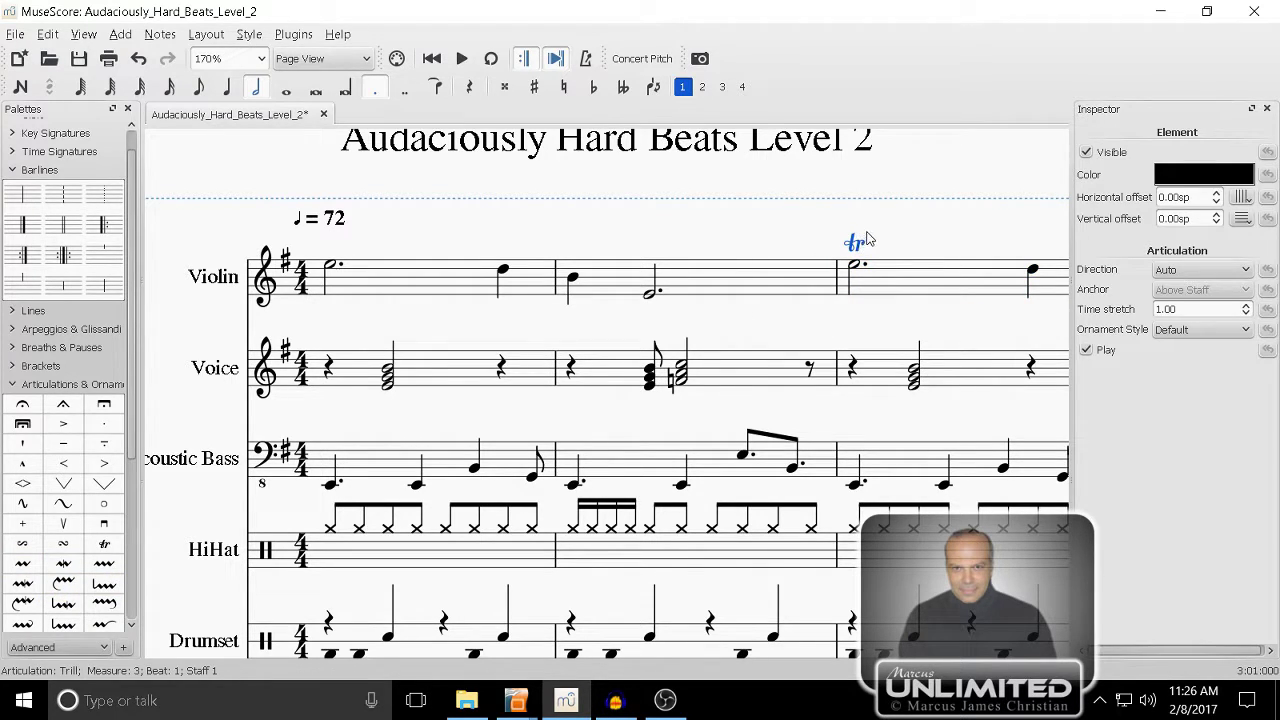
pyautogui.press('Delete')
pyautogui.click(855, 266)
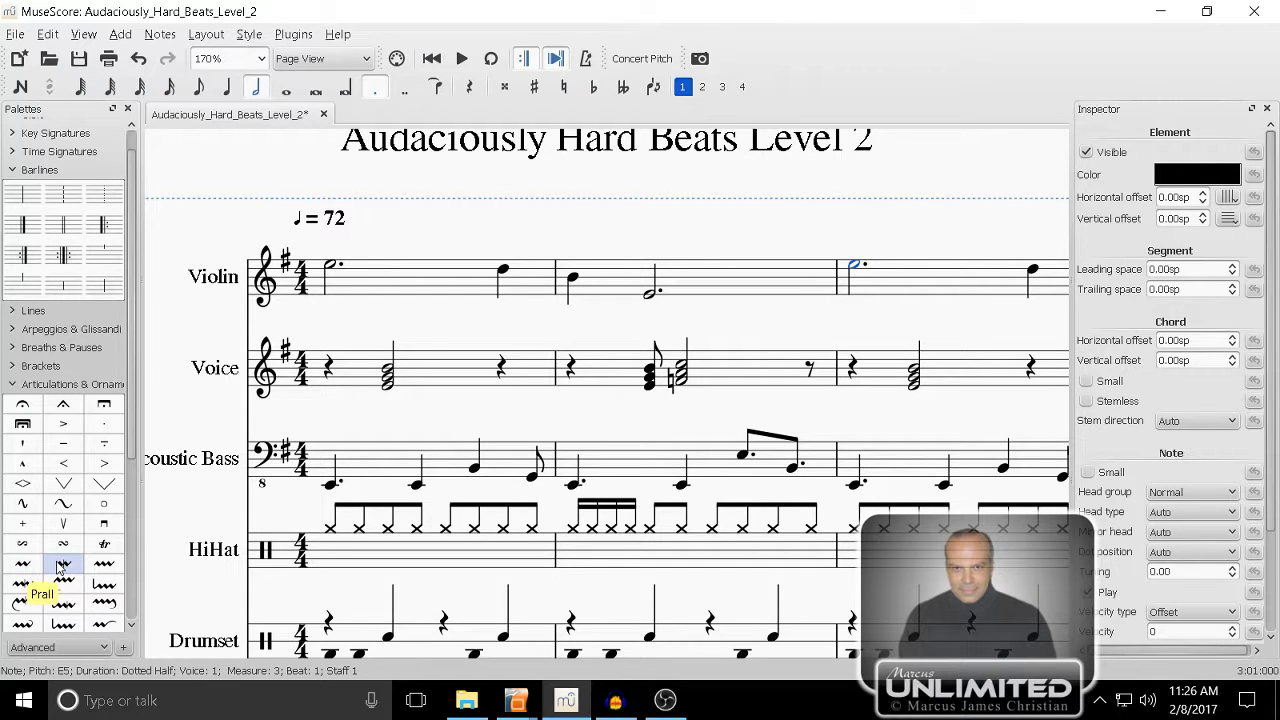
pyautogui.doubleClick(35, 568)
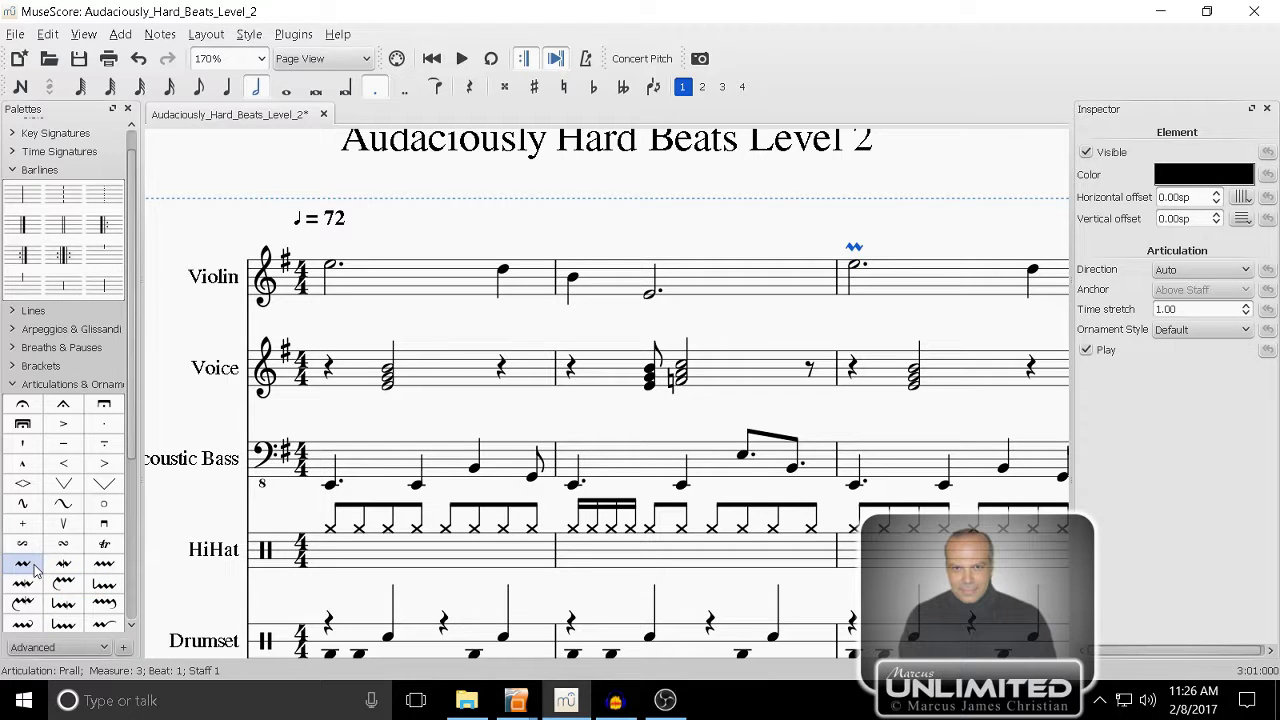
# - Play the score from Violin measure 3 to hear the Prall ornament, and stop playback
pyautogui.click(950, 298)
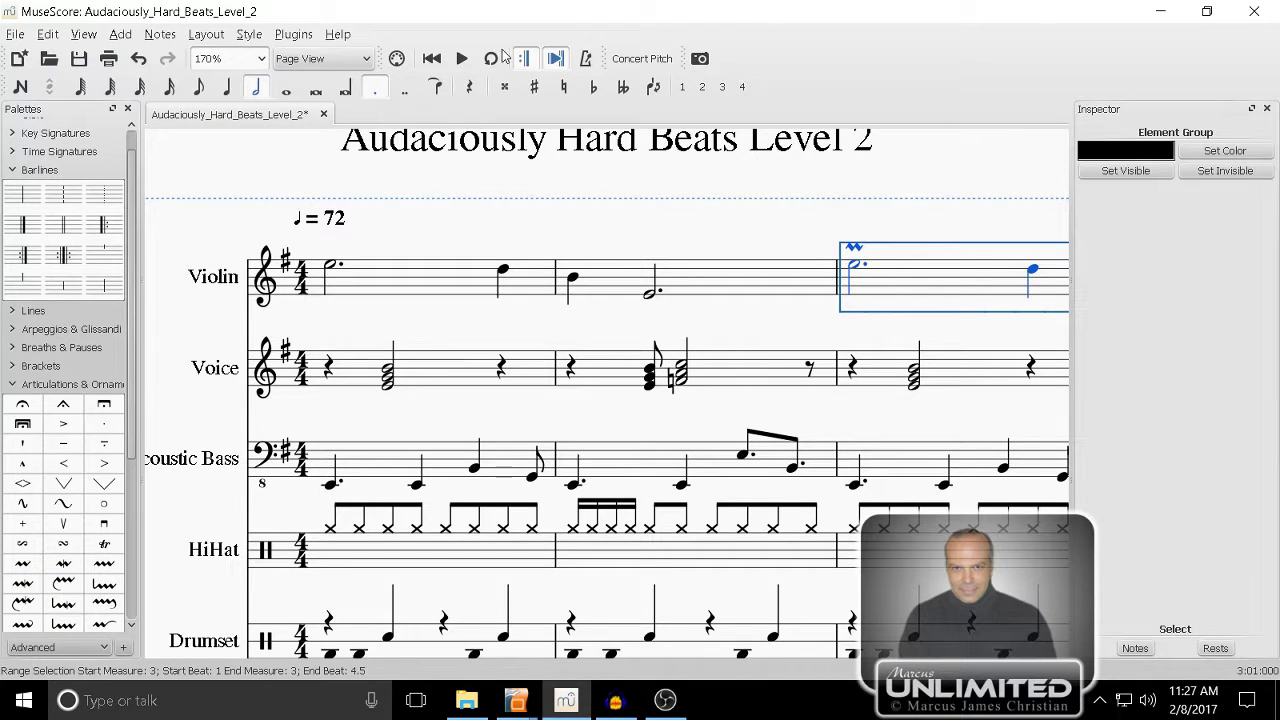
pyautogui.click(462, 59)
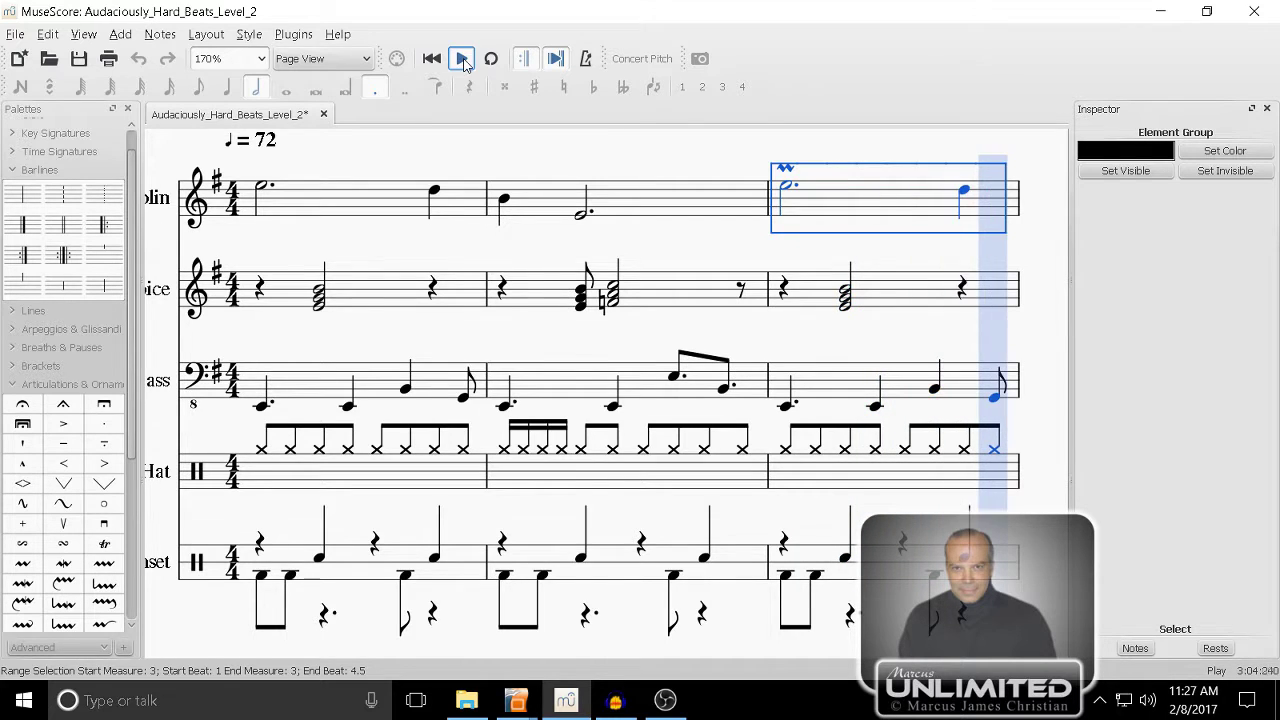
pyautogui.click(463, 61)
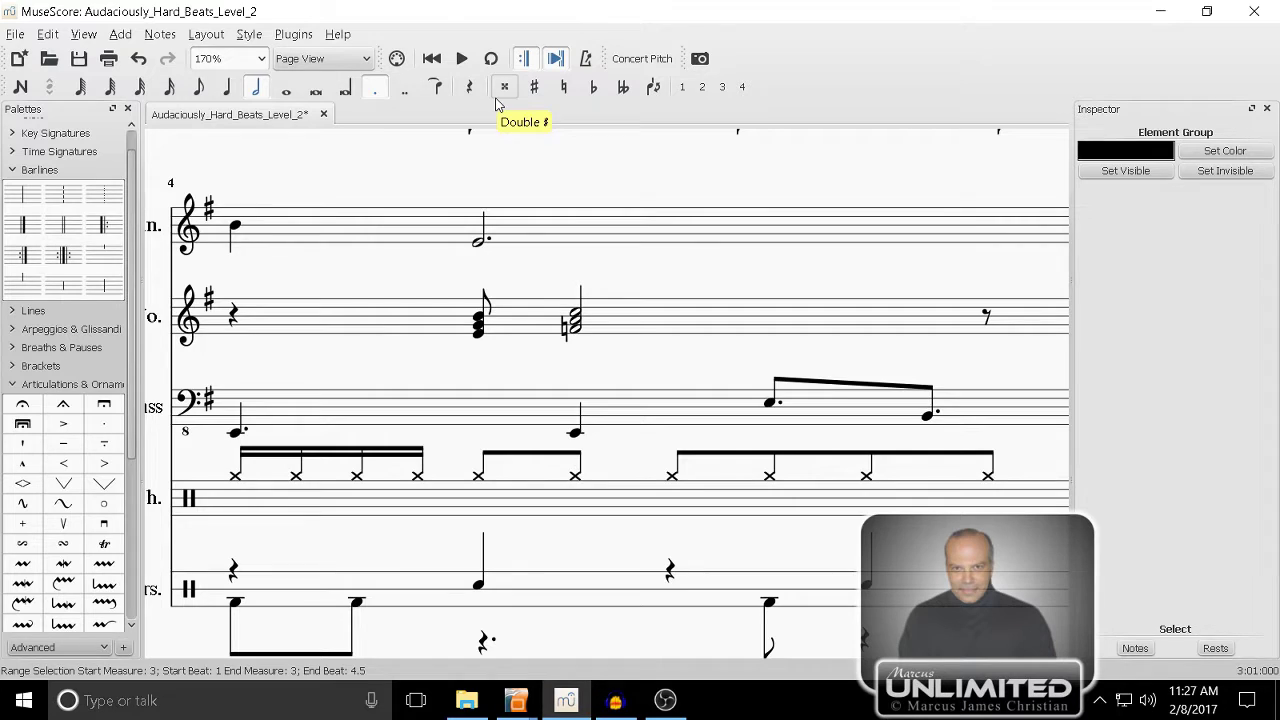
# - Replace the Prall on the Violin's dotted half note in measure 3 with a mordent ornament
pyautogui.hotkey('ctrl', '-')
pyautogui.hotkey('ctrl', '-')
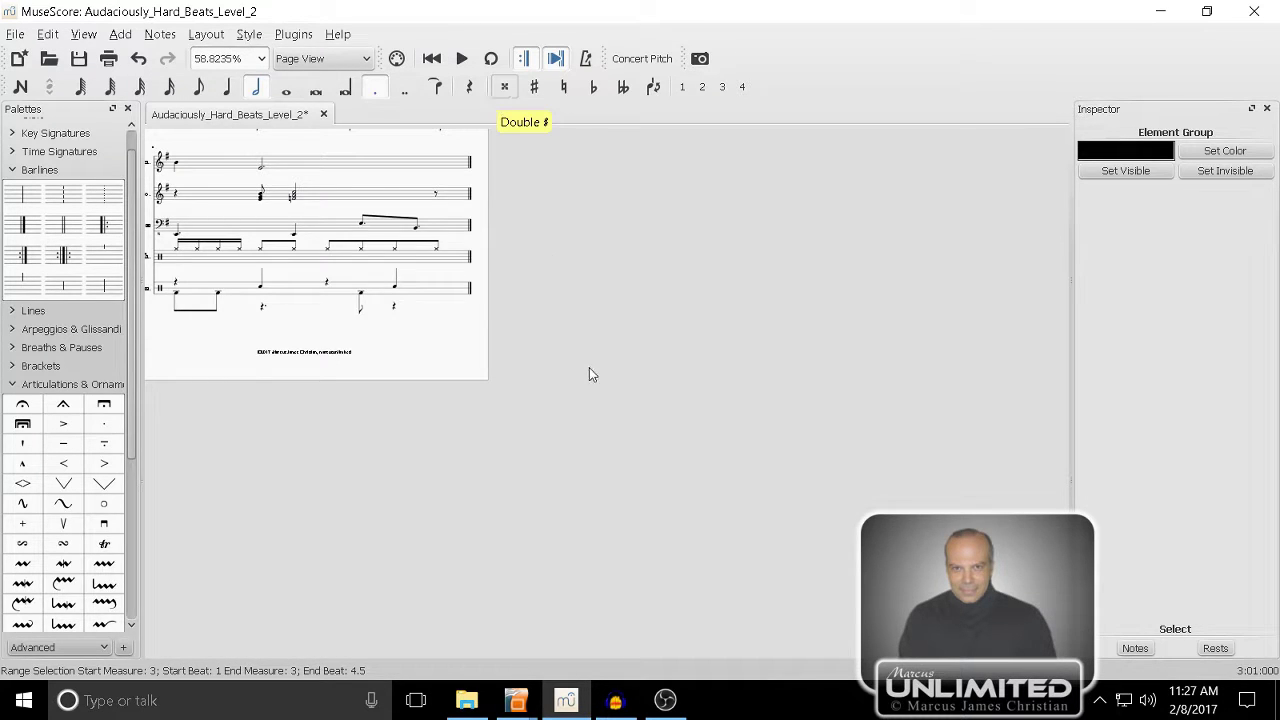
pyautogui.scroll(3, 589, 372)
pyautogui.hotkey('ctrl', '+')
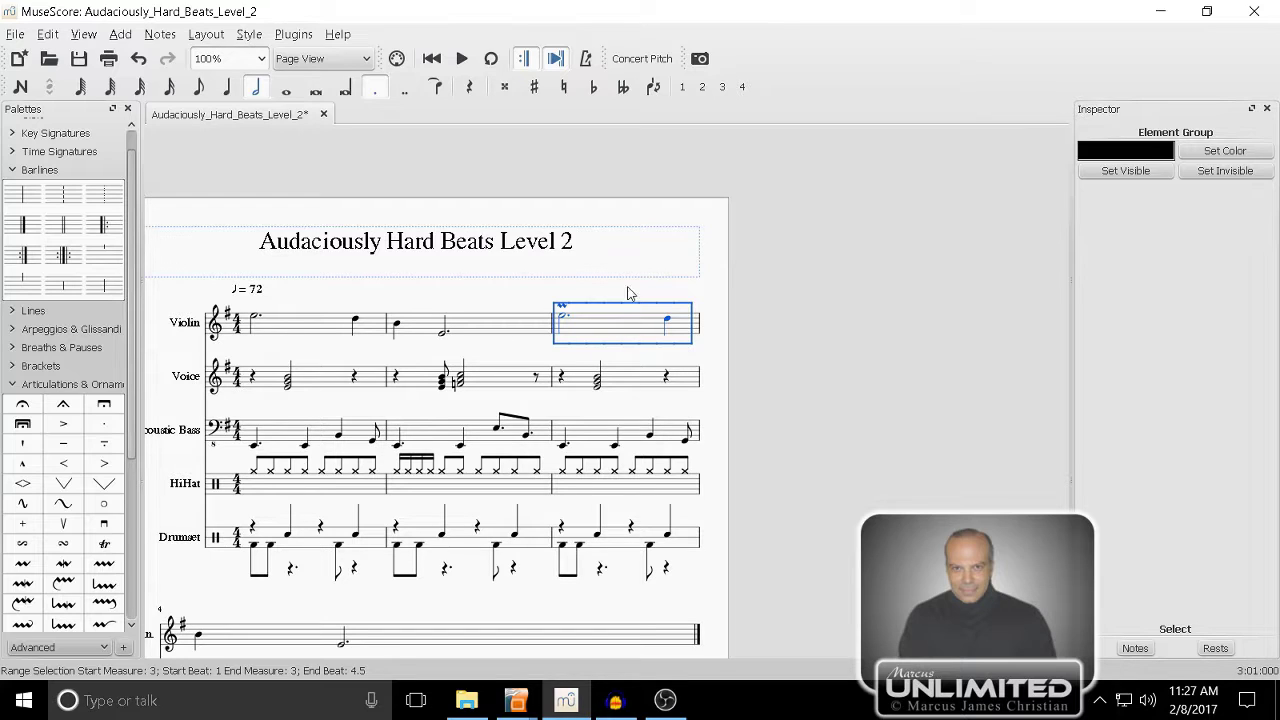
pyautogui.click(545, 289)
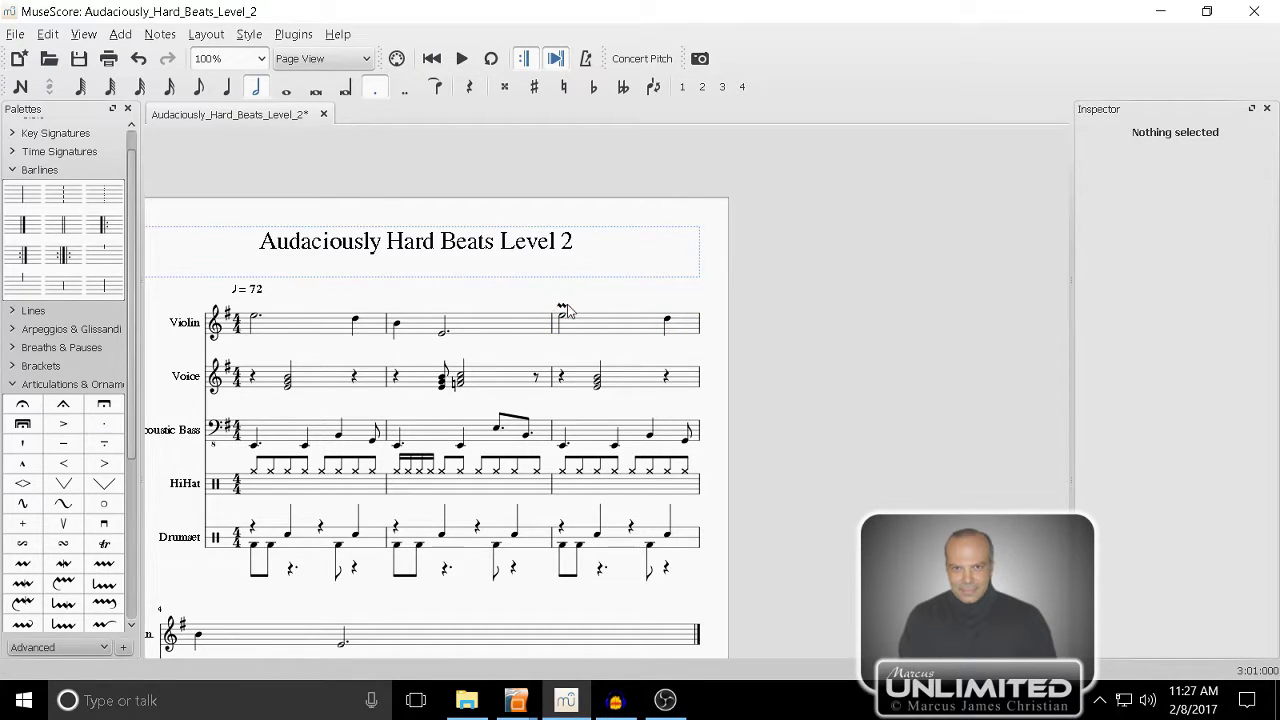
pyautogui.click(563, 308)
pyautogui.press('Delete')
pyautogui.click(563, 318)
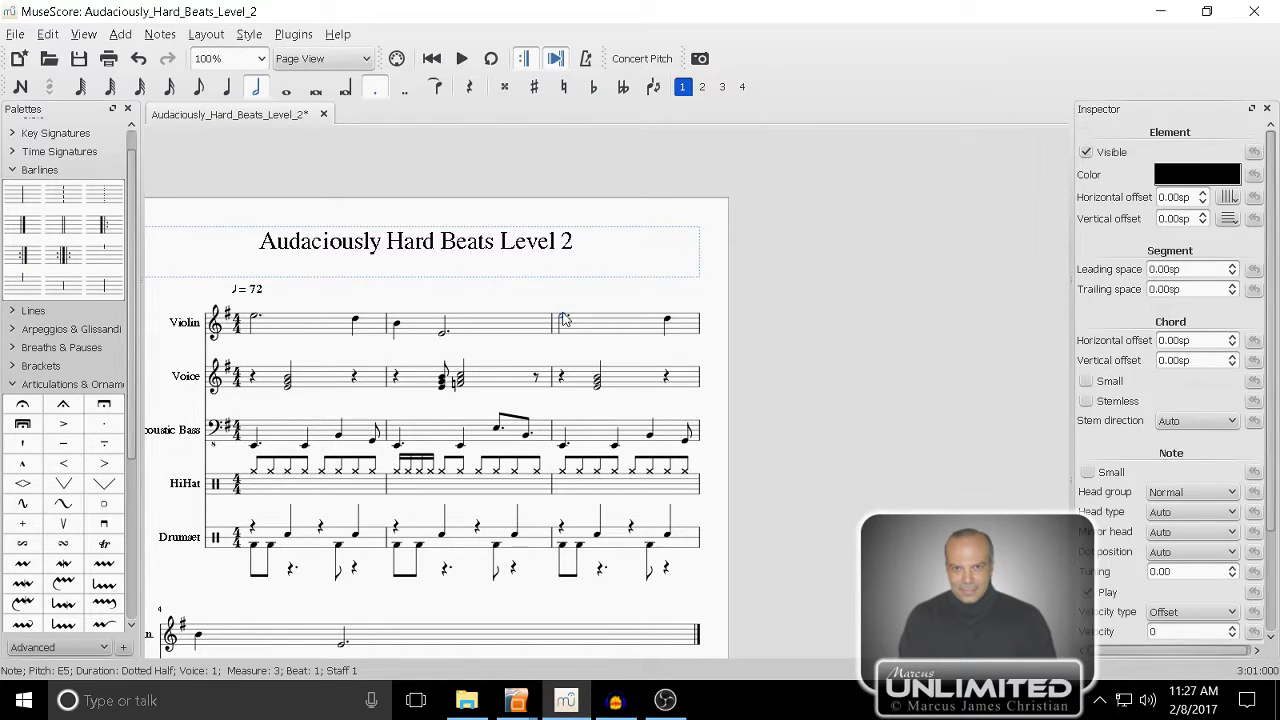
pyautogui.click(63, 566)
# - Play the score from Violin measure 3 to hear the mordent
pyautogui.click(602, 326)
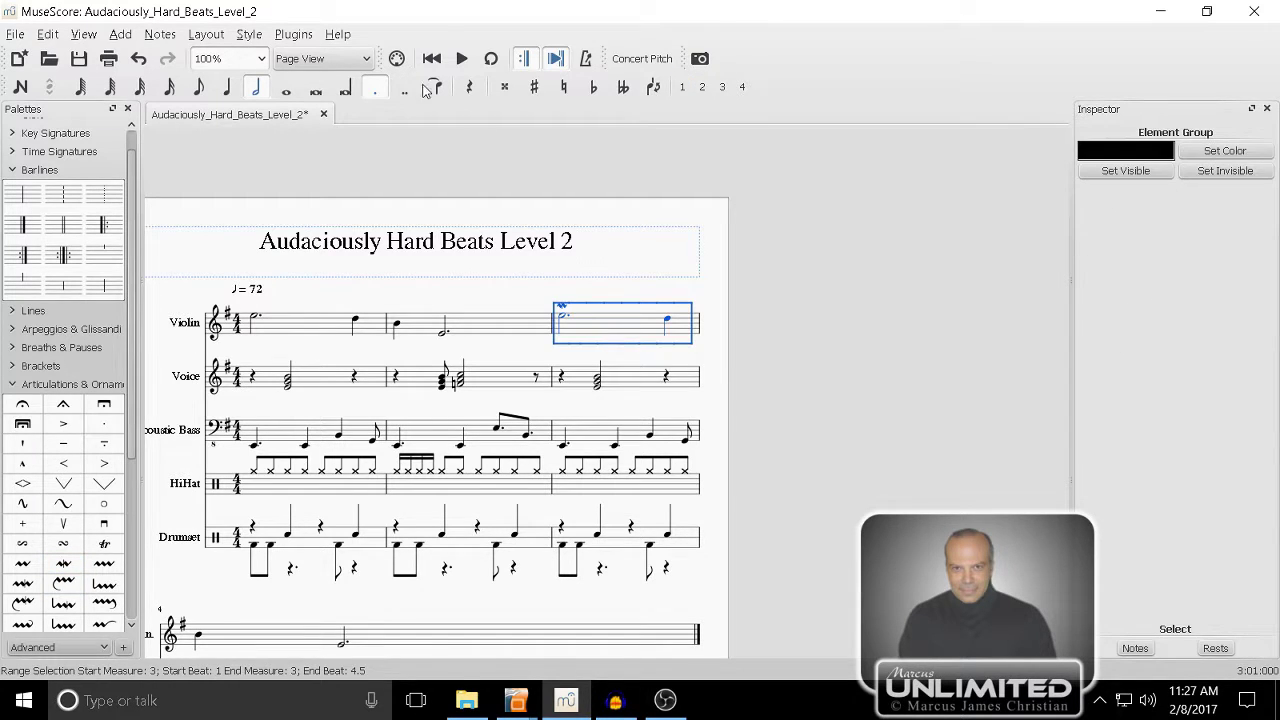
pyautogui.click(462, 59)
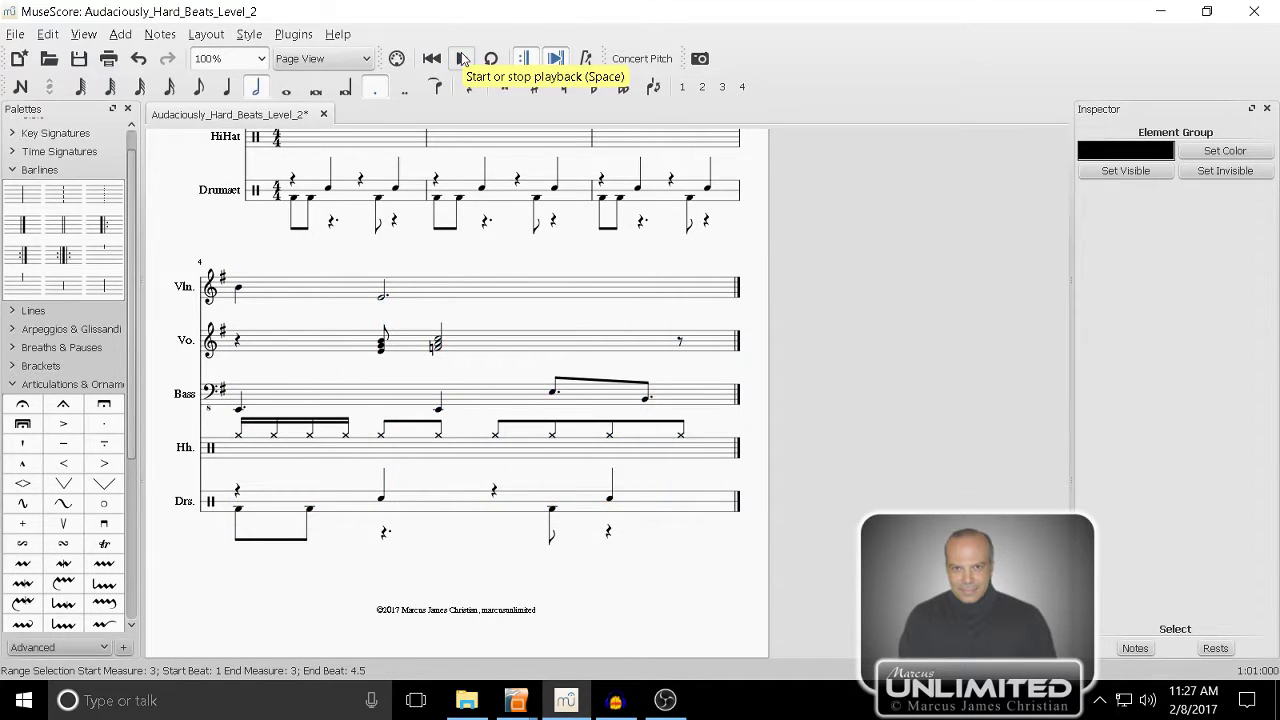
pyautogui.click(432, 58)
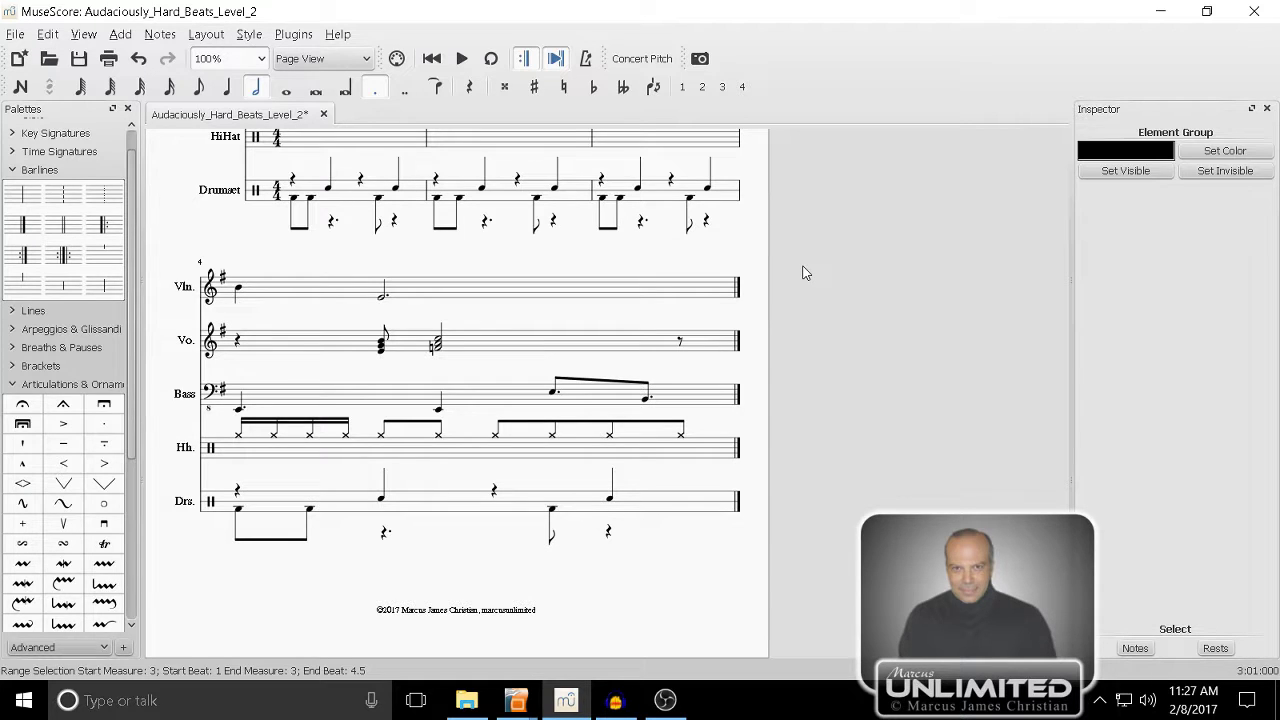
# - Collapse the Articulations & Ornaments group and clear the measure selection
pyautogui.click(12, 384)
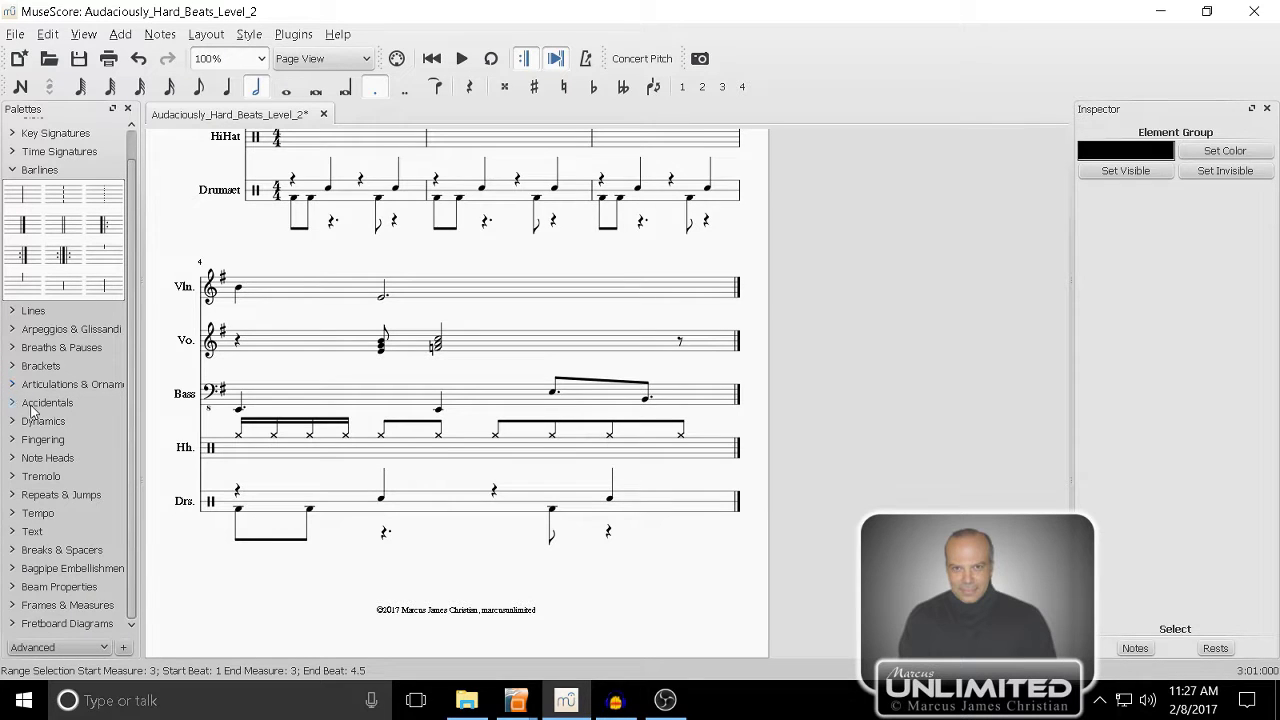
pyautogui.scroll(6, 855, 264)
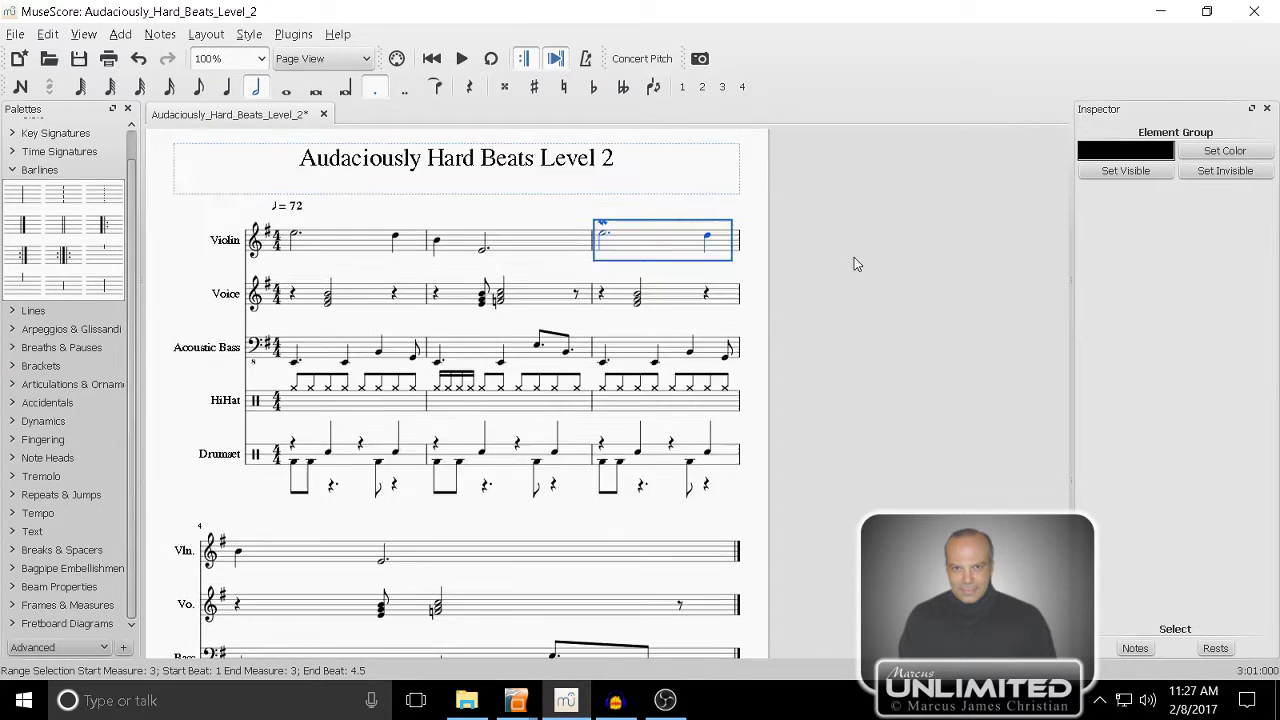
pyautogui.click(672, 264)
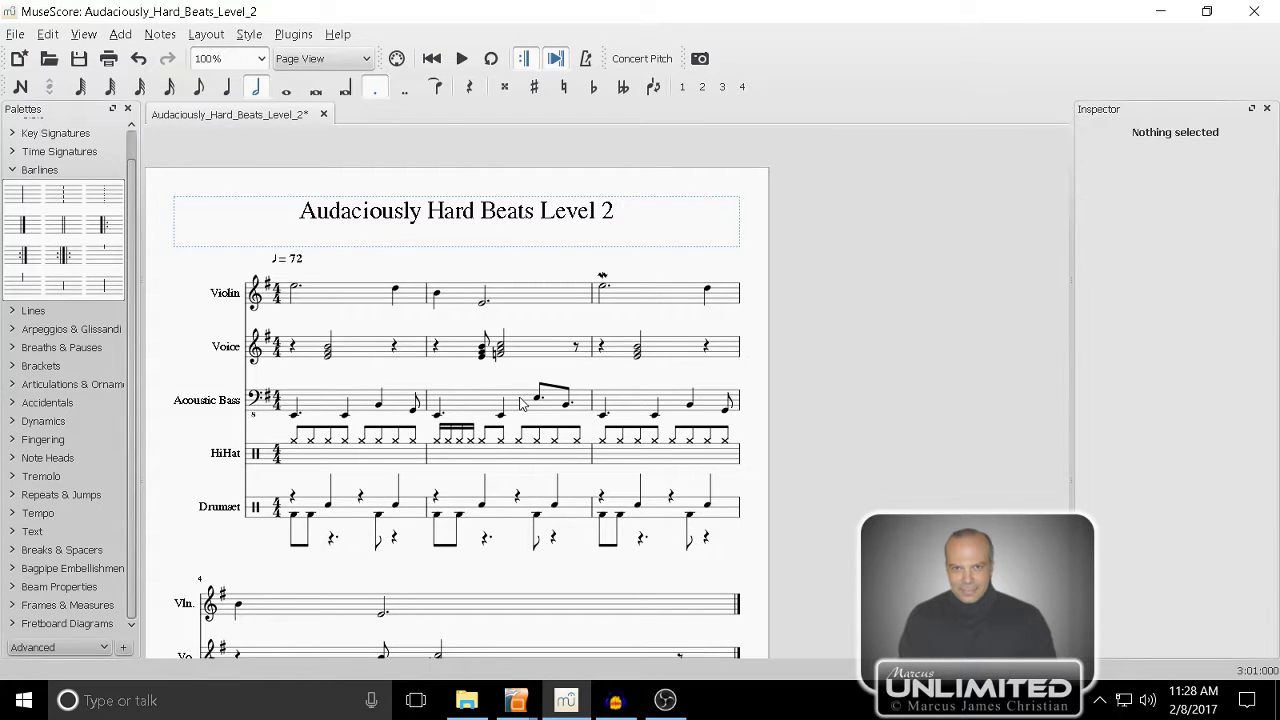
# - Save the score, and briefly view the symbols in the Articulations & Ornaments palette
pyautogui.hotkey('ctrl', 's')
pyautogui.click(10, 385)
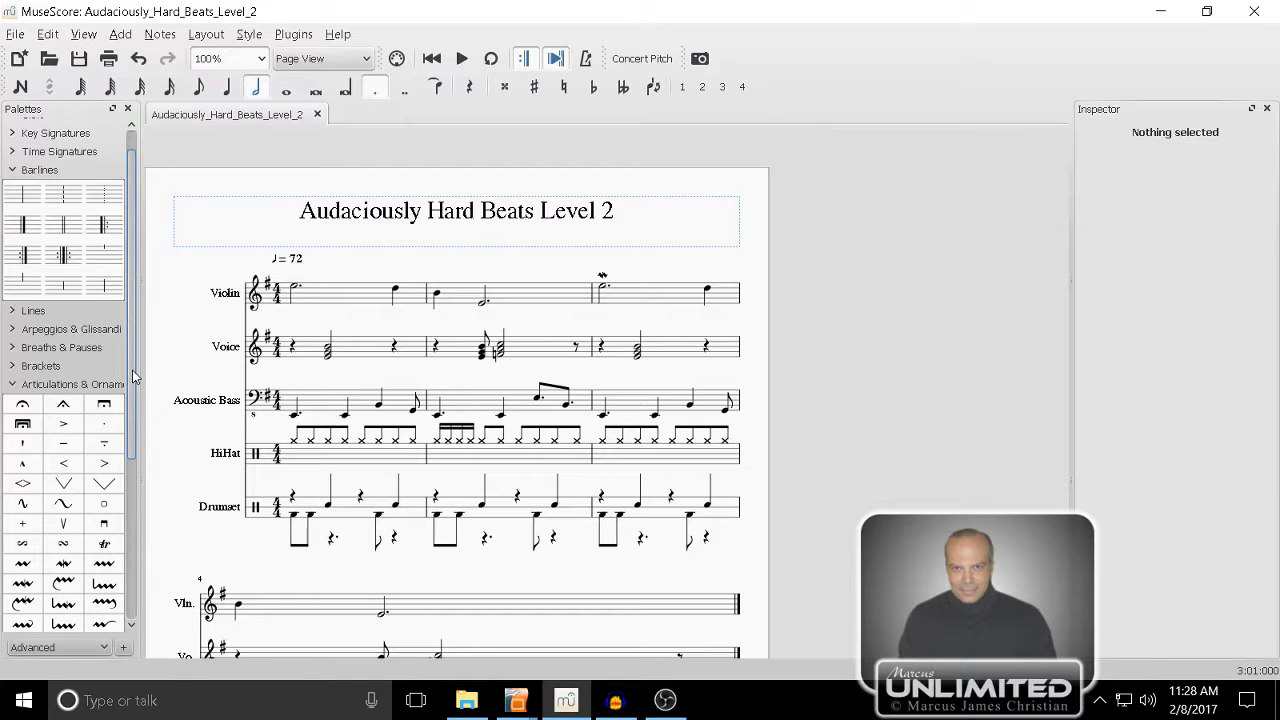
pyautogui.click(12, 385)
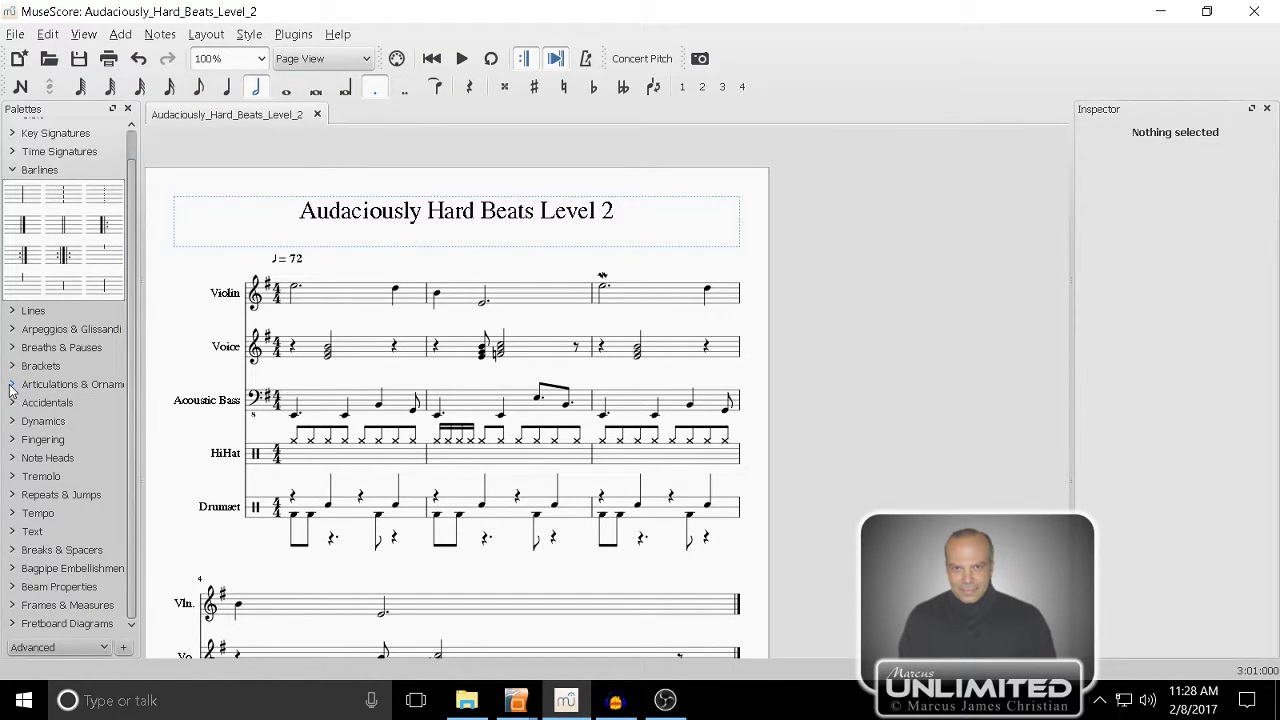
# - Rewind to the start position and play the whole score through to the final measure
pyautogui.click(435, 59)
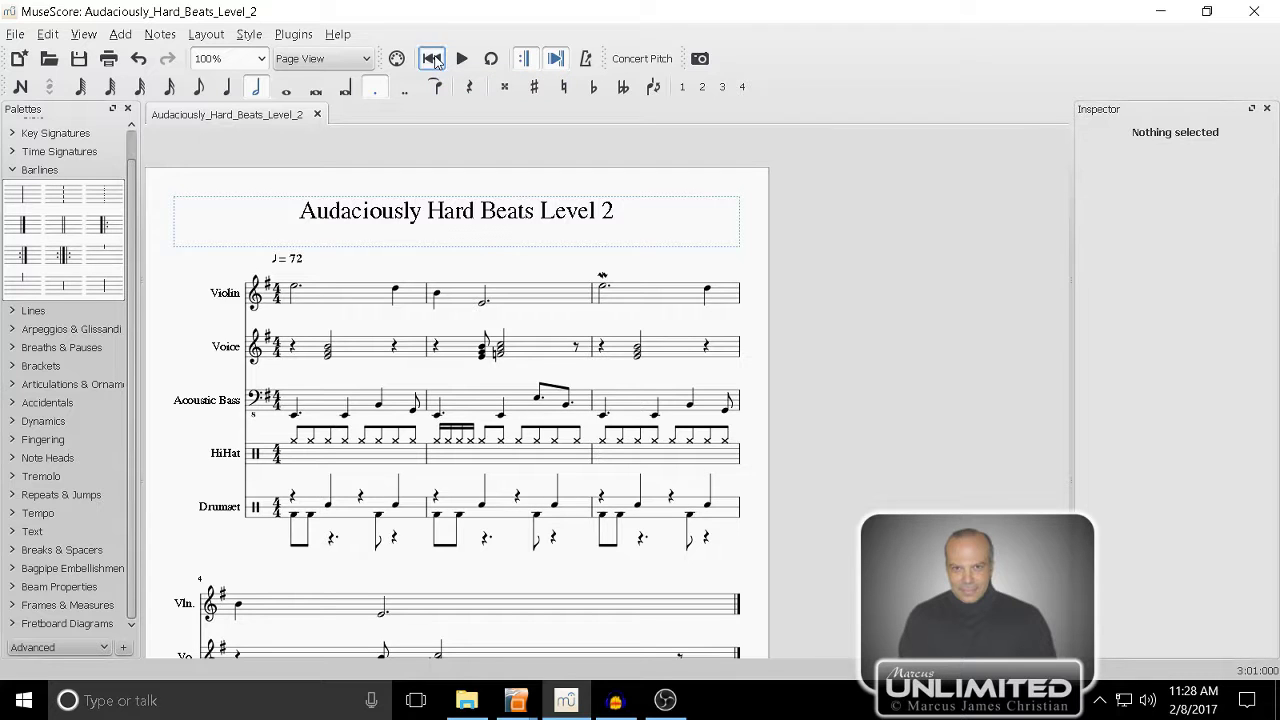
pyautogui.scroll(-6, 474, 356)
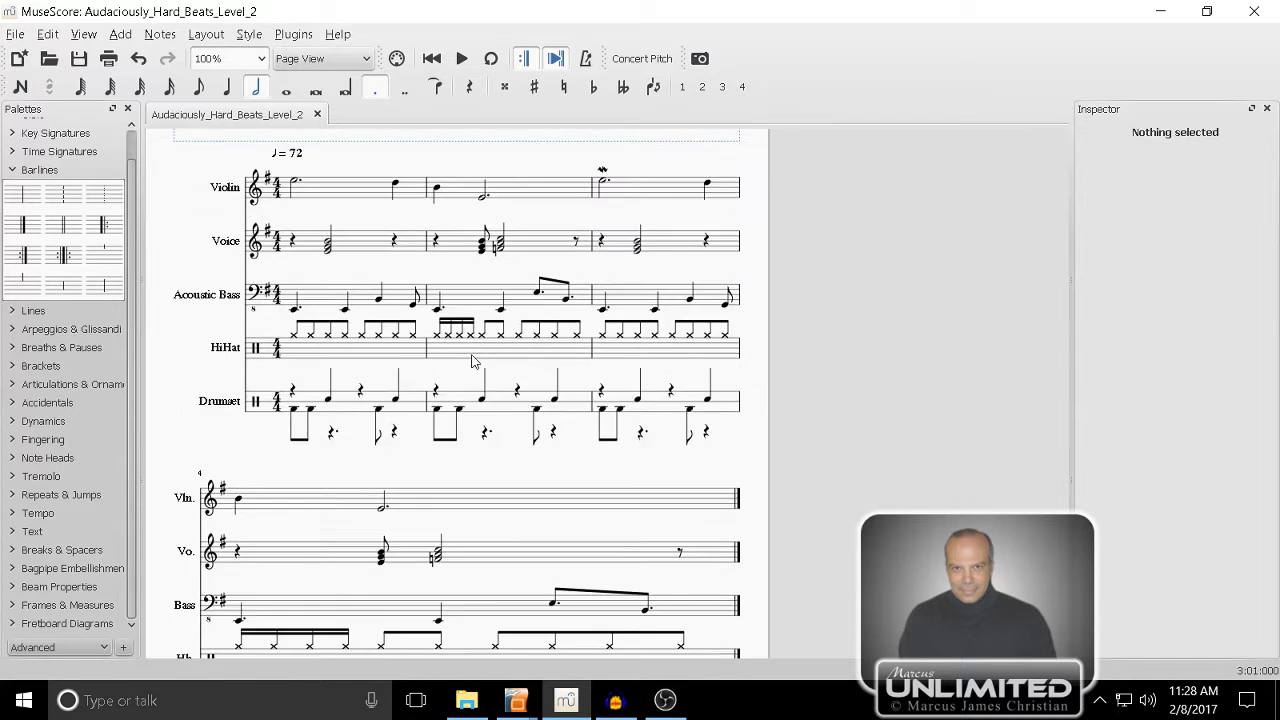
pyautogui.scroll(5, 477, 355)
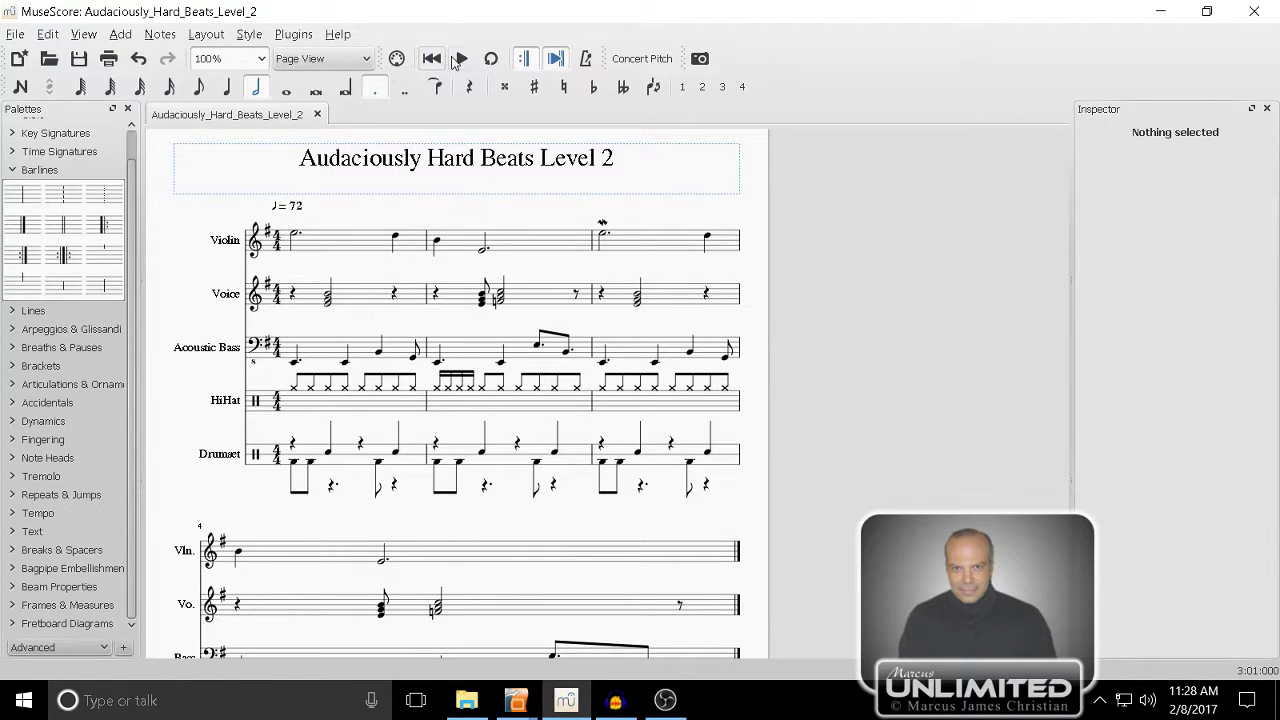
pyautogui.click(458, 59)
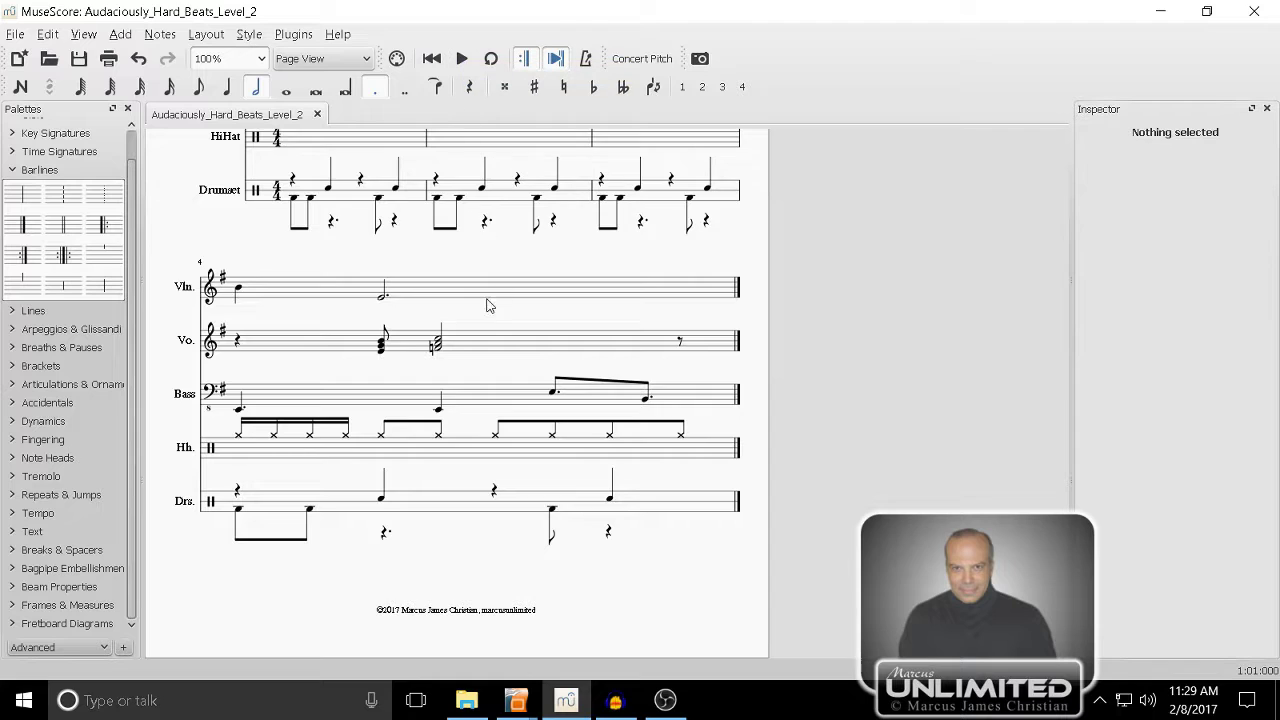
pyautogui.scroll(5, 487, 305)
pyautogui.scroll(-1, 432, 241)
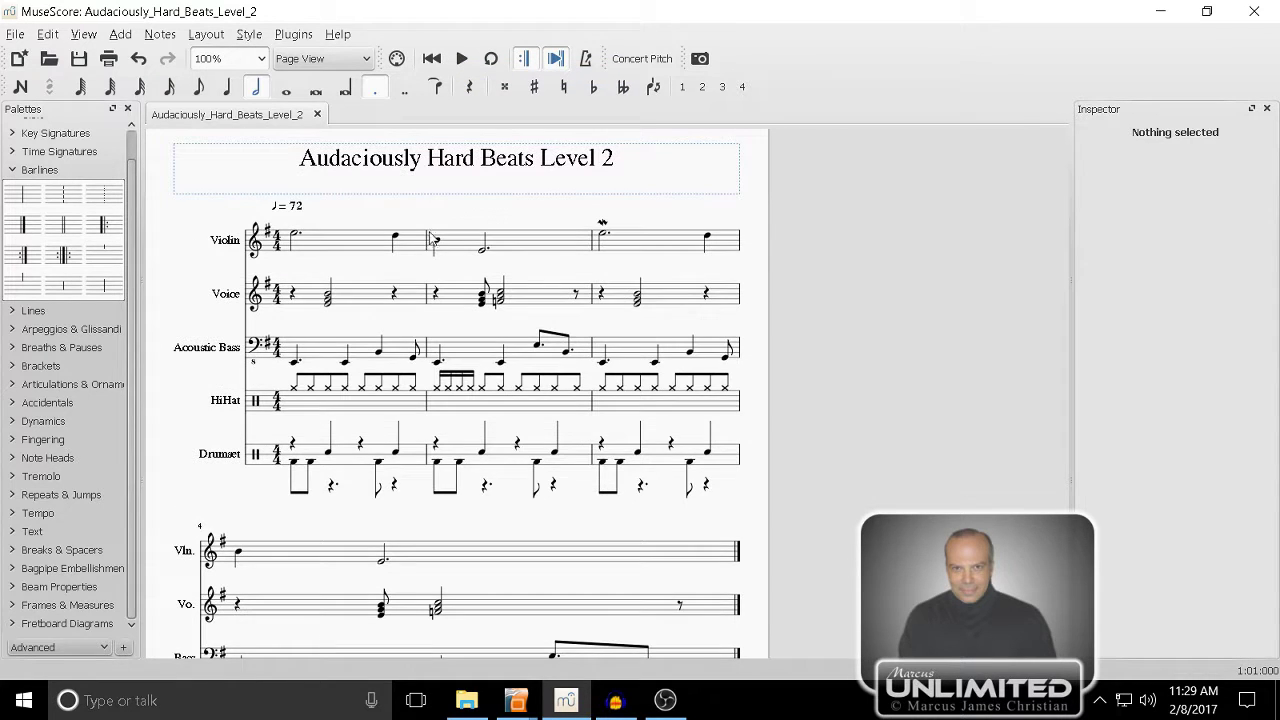
# - Lower the Violin's volume in the mixer, and play the opening of the score to judge the balance
pyautogui.click(83, 33)
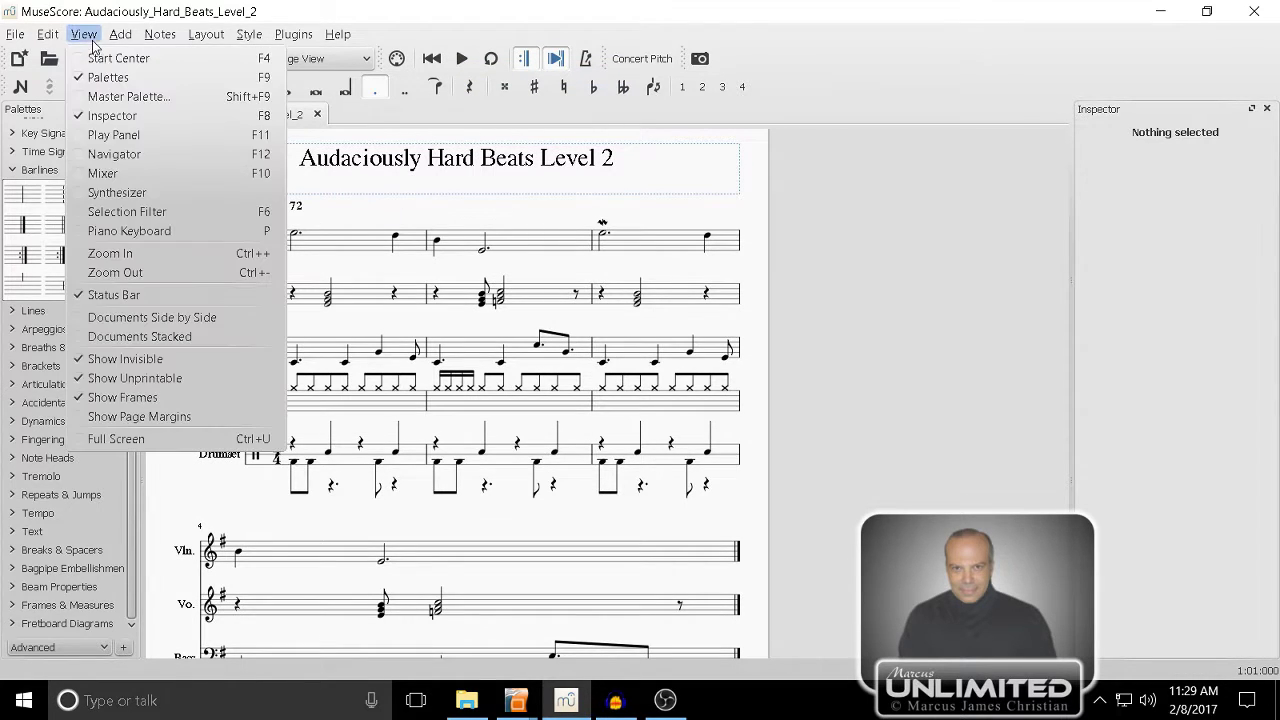
pyautogui.click(123, 174)
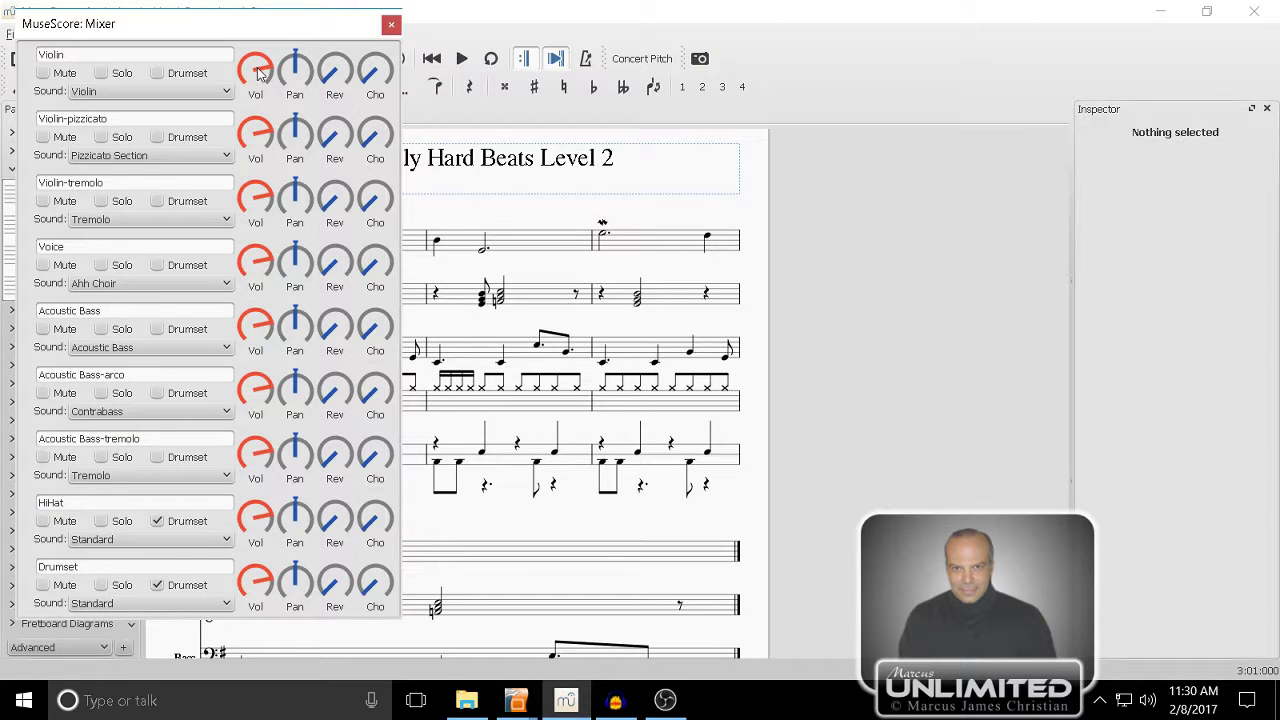
pyautogui.moveTo(258, 72); pyautogui.dragTo(281, 90)
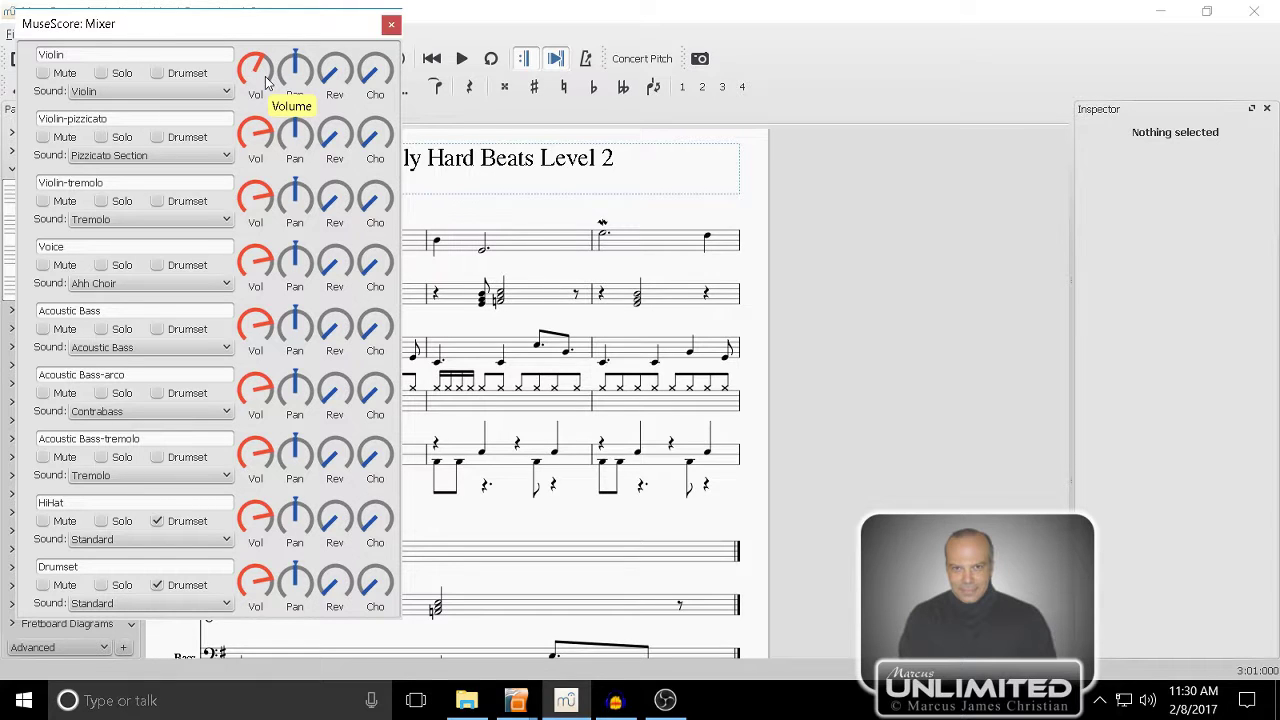
pyautogui.click(391, 23)
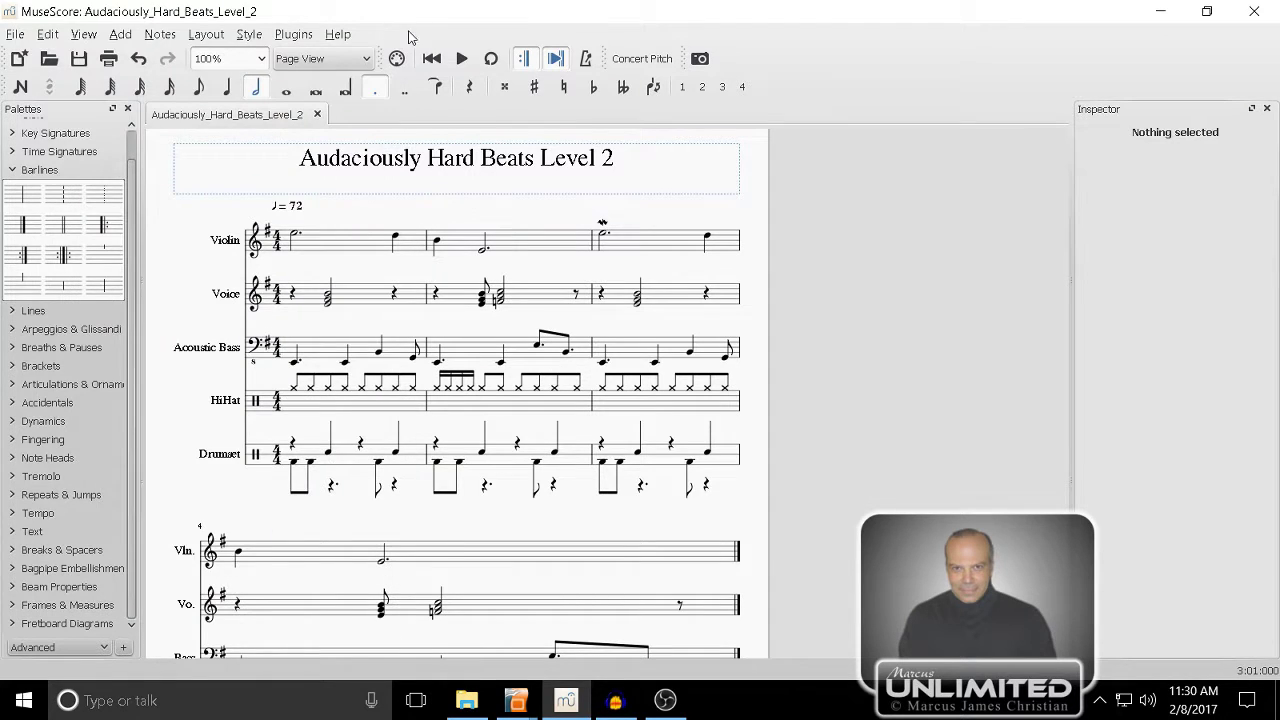
pyautogui.click(463, 59)
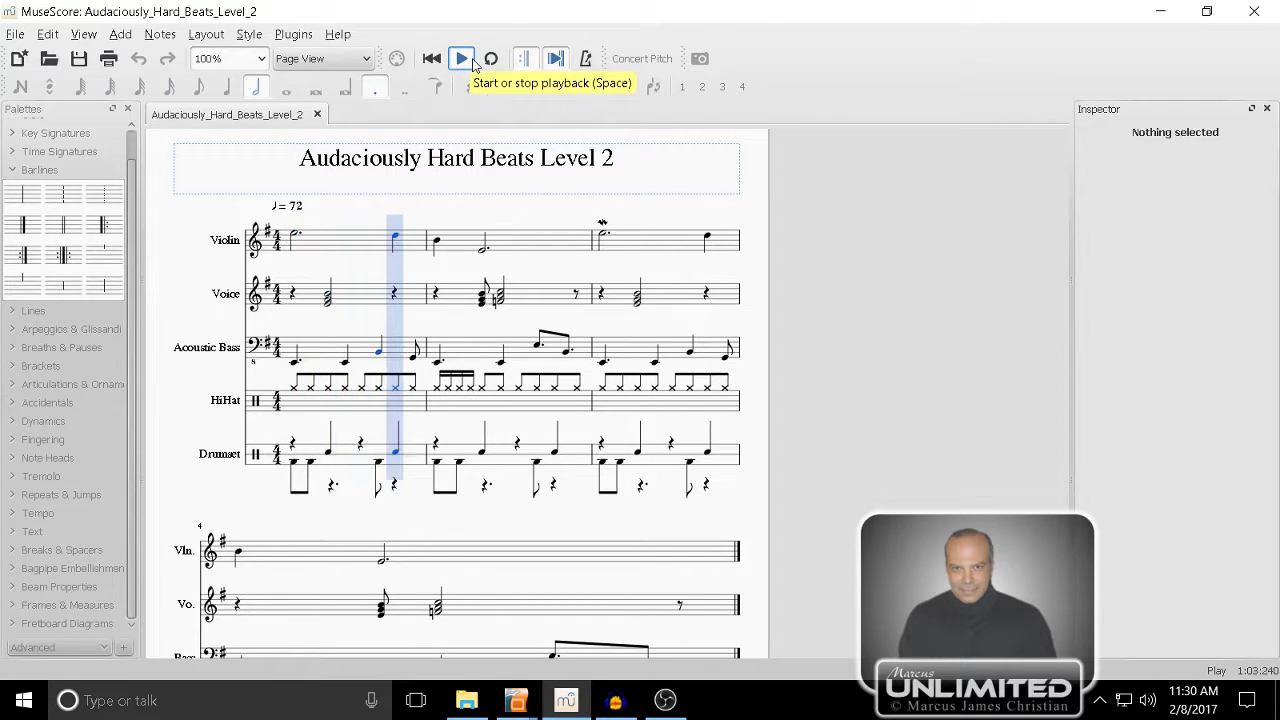
pyautogui.click(472, 61)
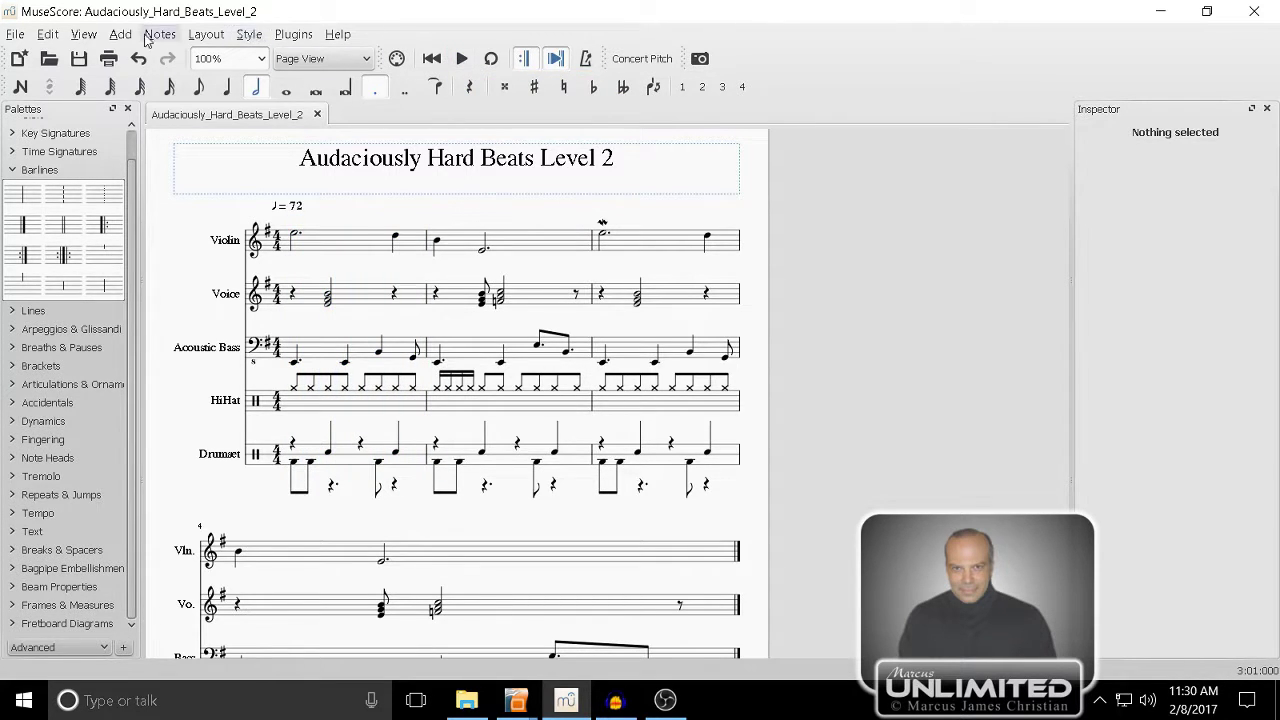
# - Readjust the Violin's volume slightly in the mixer, and play the score into measure 3 to hear the new balance
pyautogui.click(84, 38)
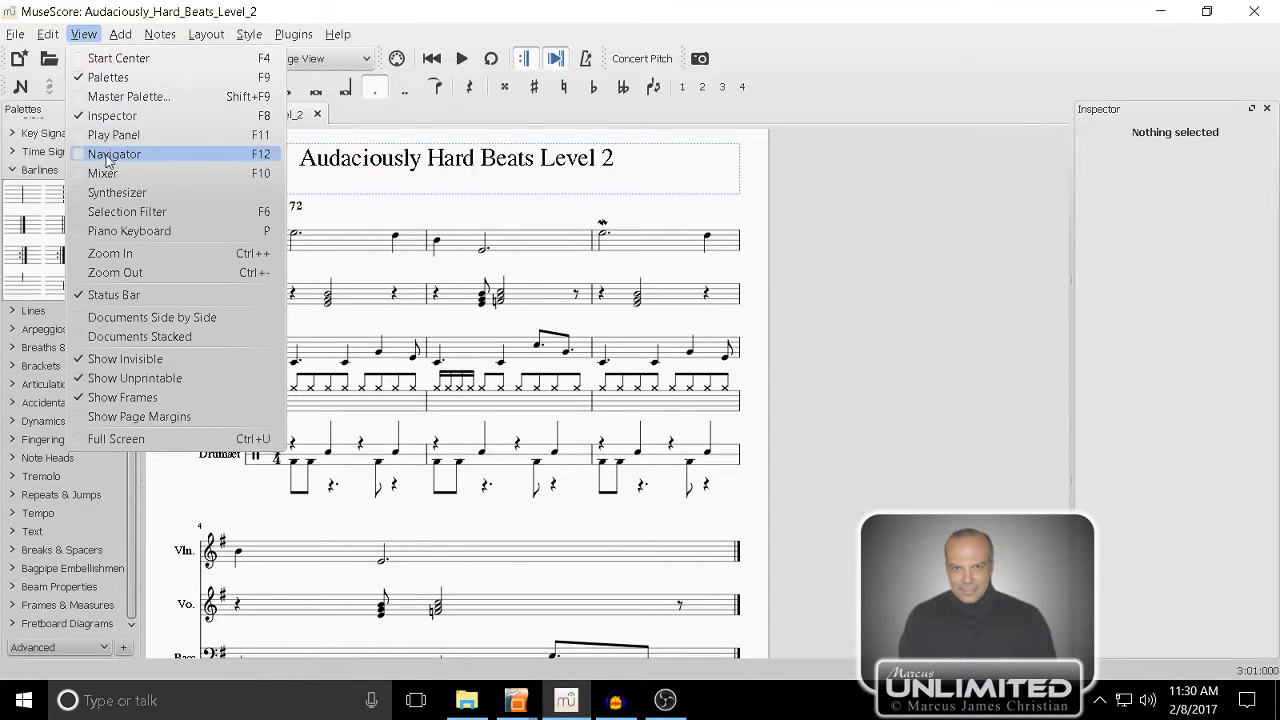
pyautogui.press('Escape')
pyautogui.moveTo(256, 72); pyautogui.dragTo(261, 80)
pyautogui.click(390, 24)
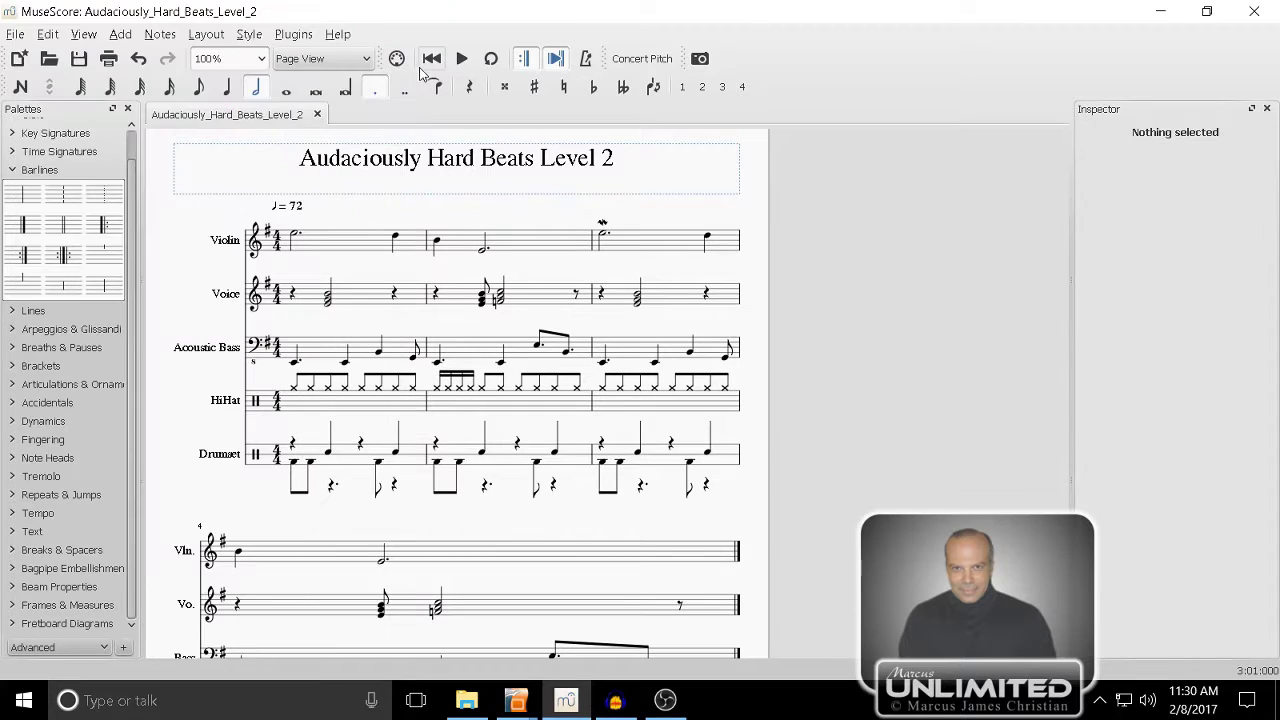
pyautogui.click(463, 60)
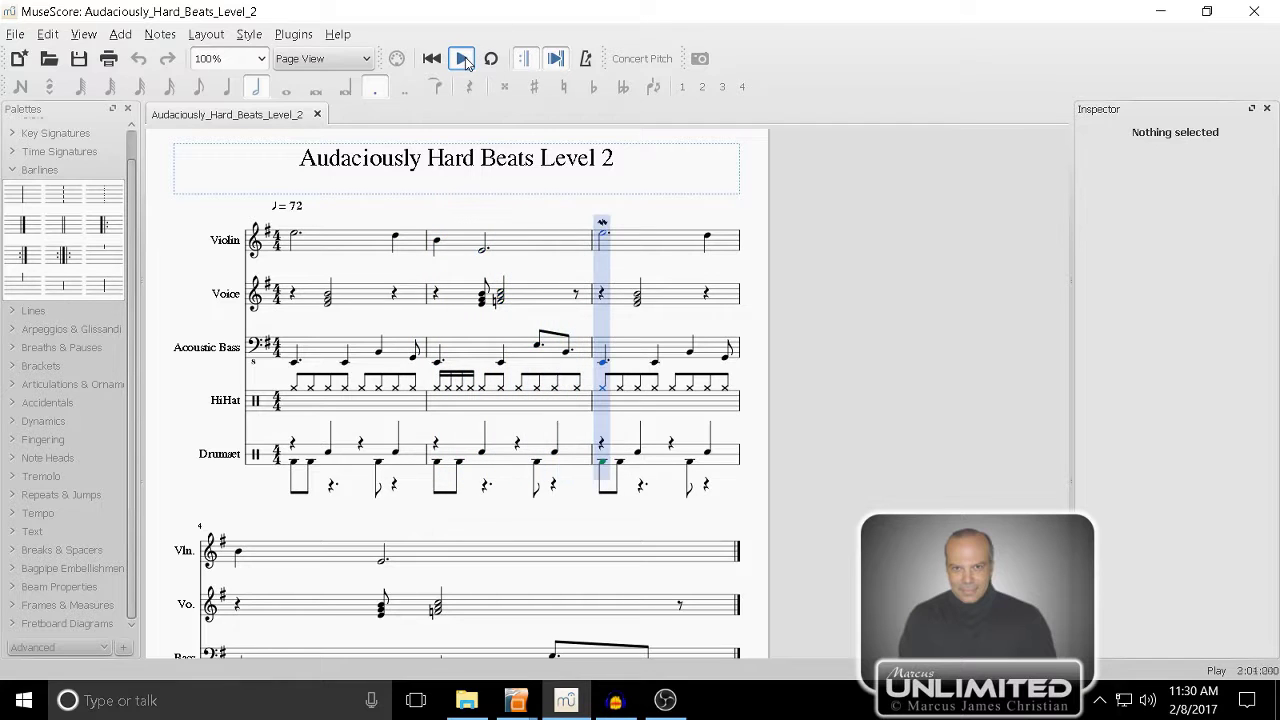
pyautogui.click(463, 60)
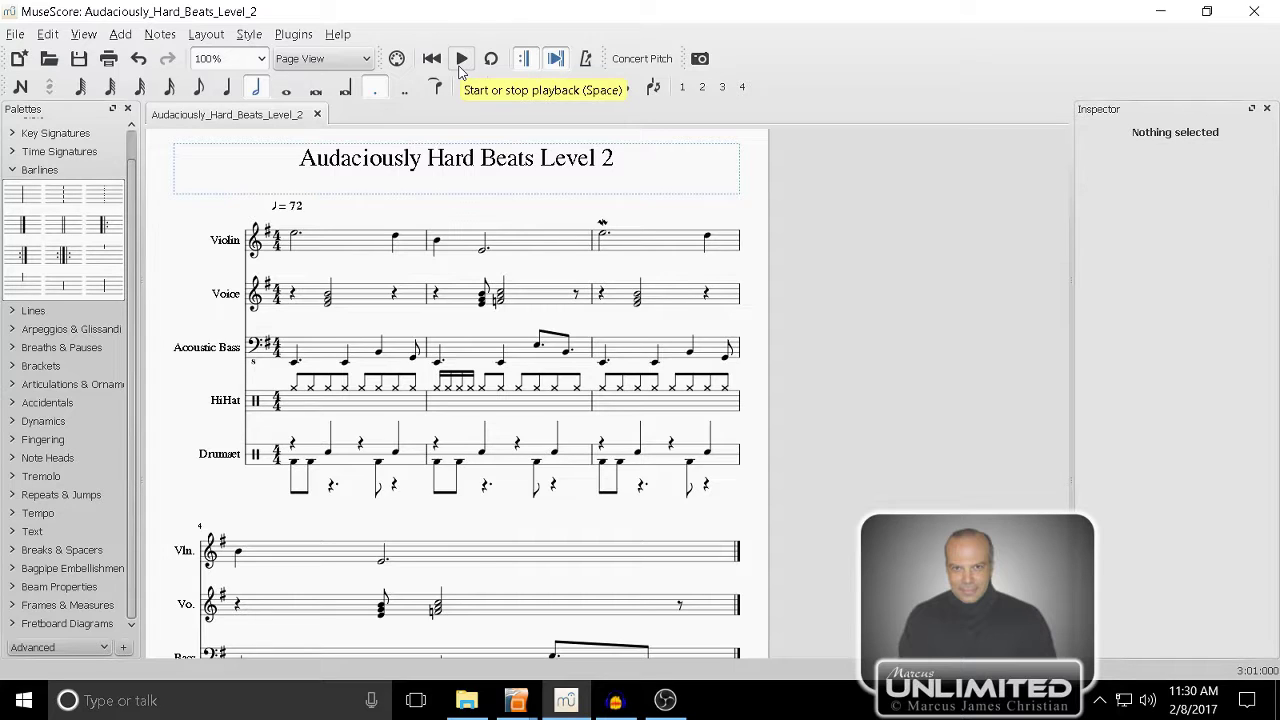
# - Collapse the Barlines palette, expand Dynamics, and add an ff dynamic to the Violin's dotted half note in measure 3
pyautogui.click(604, 238)
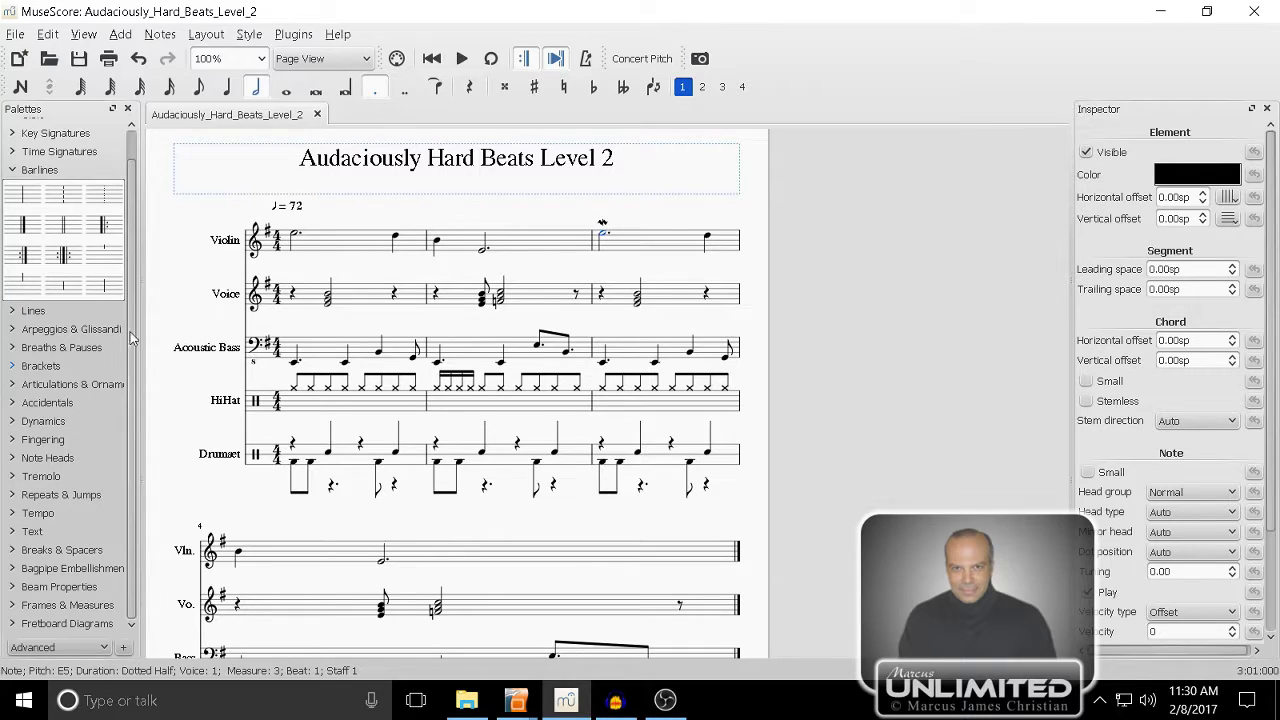
pyautogui.click(14, 172)
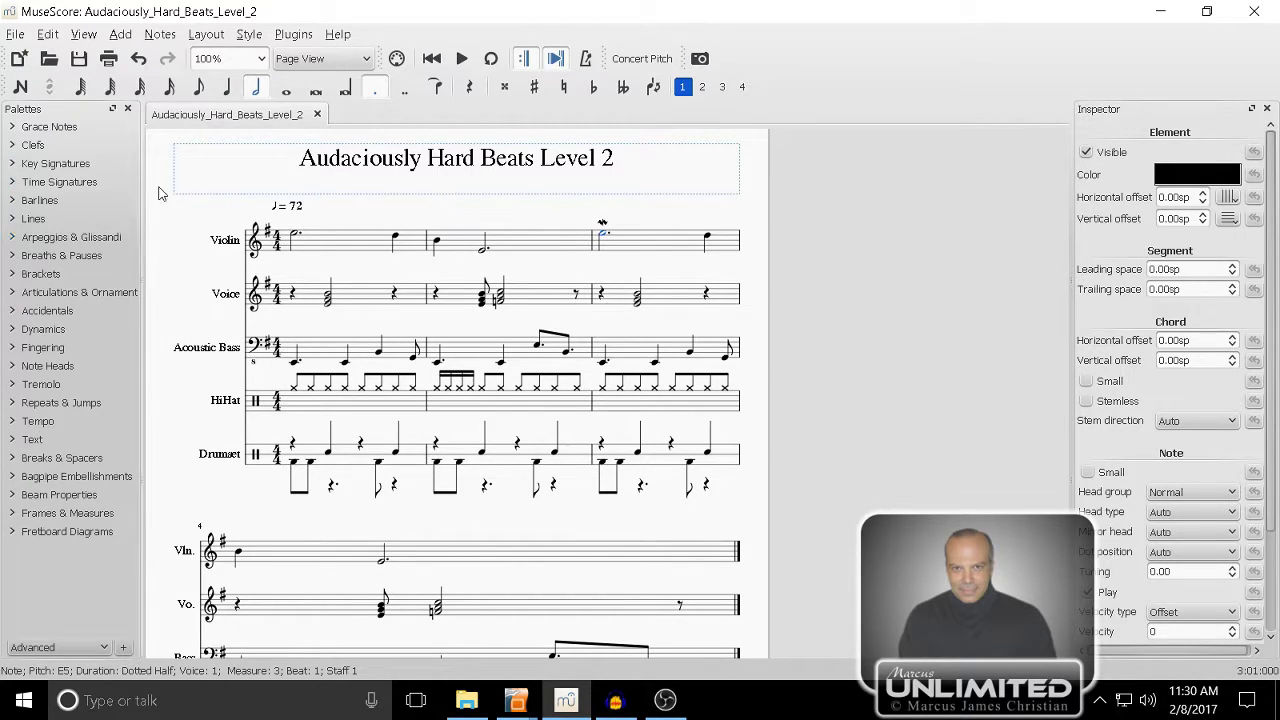
pyautogui.click(14, 330)
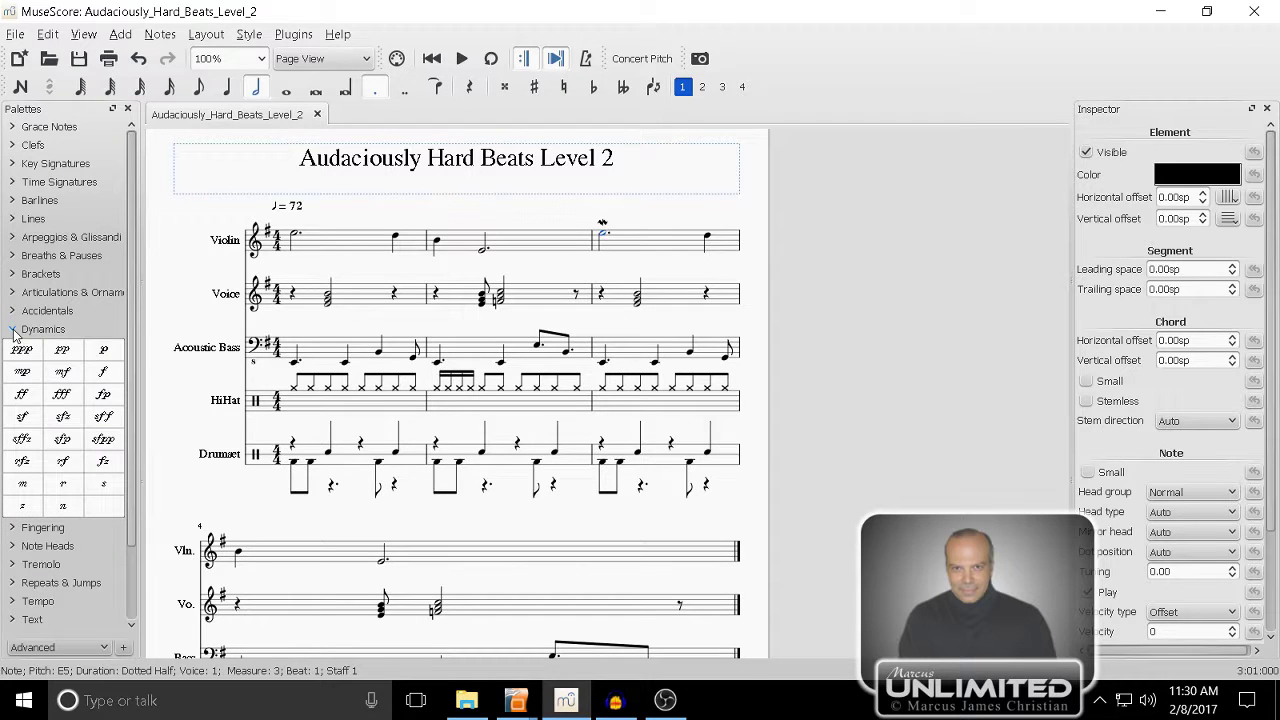
pyautogui.moveTo(30, 402); pyautogui.dragTo(607, 231)
# - Select Violin measures 2 to 3 and play the passage to hear the ff dynamic, stopping in measure 4
pyautogui.click(561, 250)
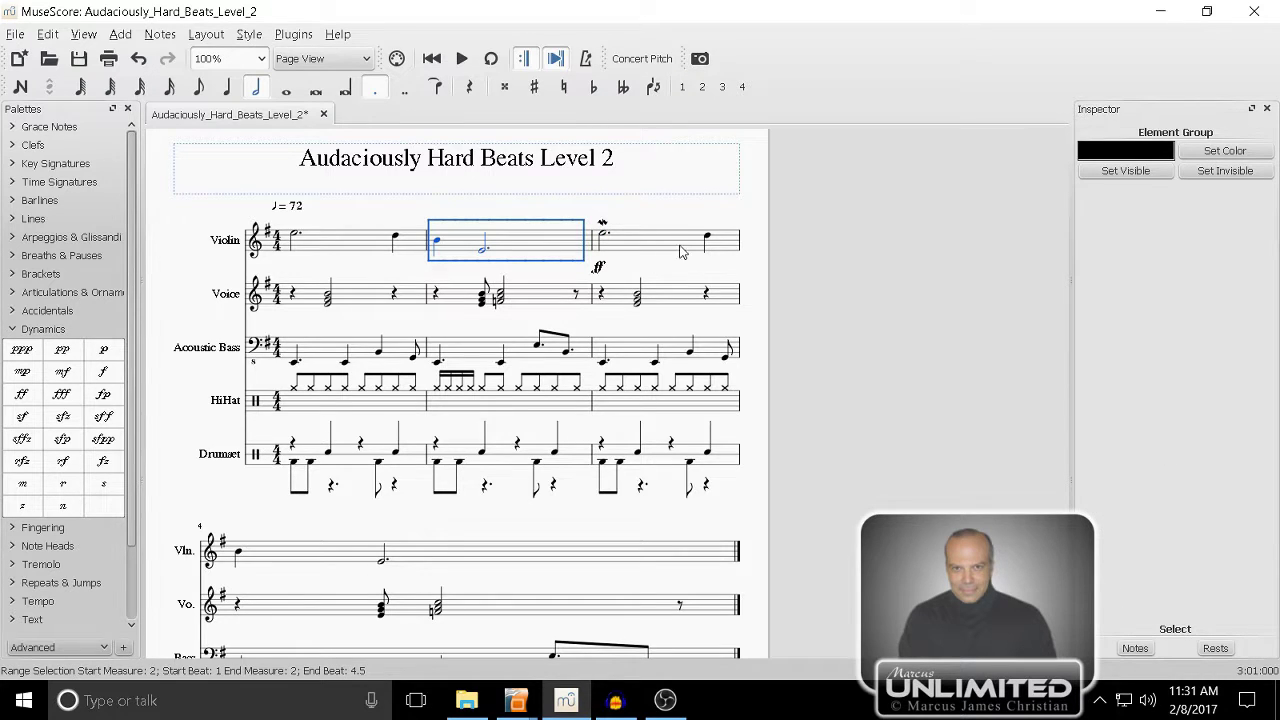
pyautogui.keyDown('shift'); pyautogui.click(680, 240); pyautogui.keyUp('shift')
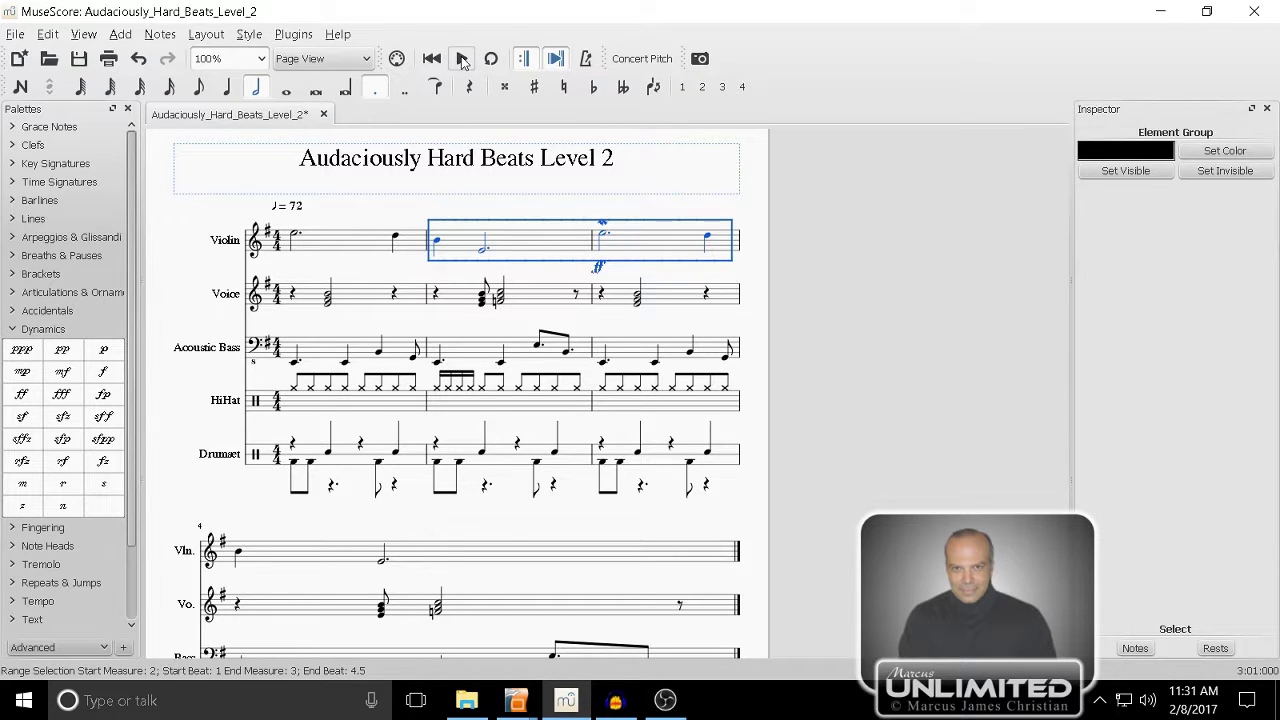
pyautogui.click(462, 60)
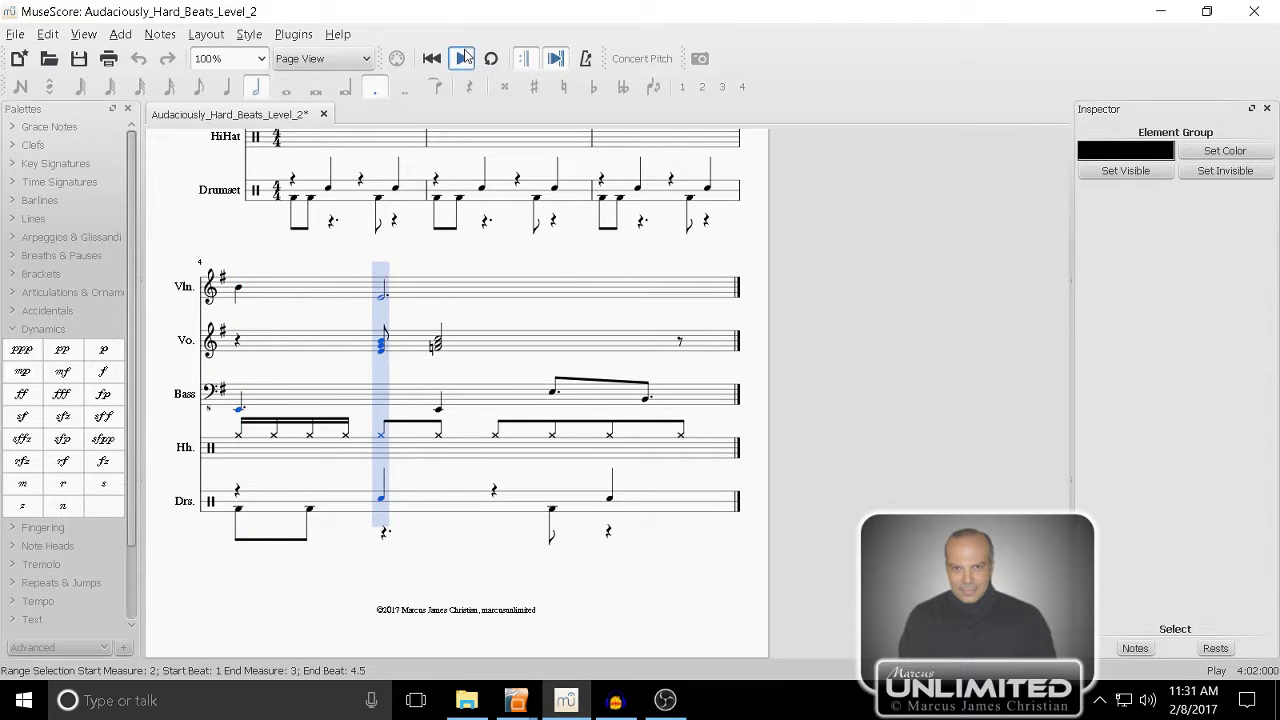
pyautogui.click(463, 57)
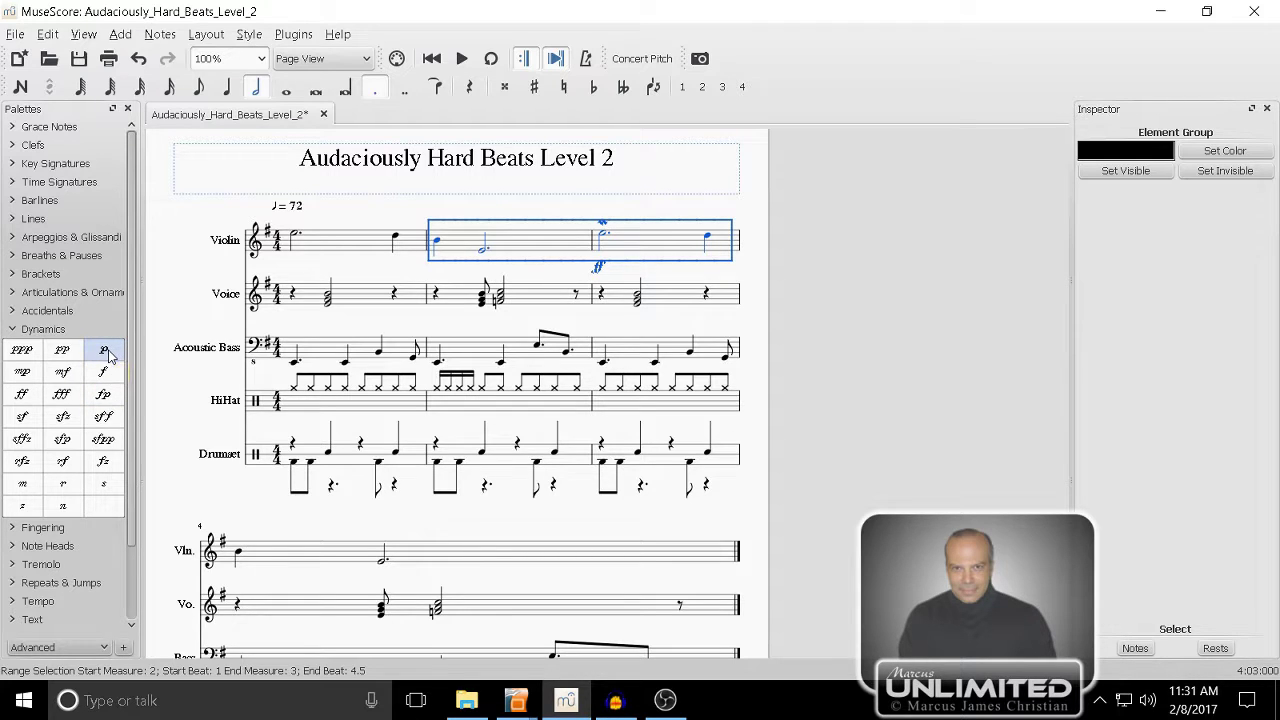
# - Add a p dynamic to the Violin's last quarter note in measure 3, and play the passage to hear it
pyautogui.moveTo(110, 355); pyautogui.dragTo(709, 251)
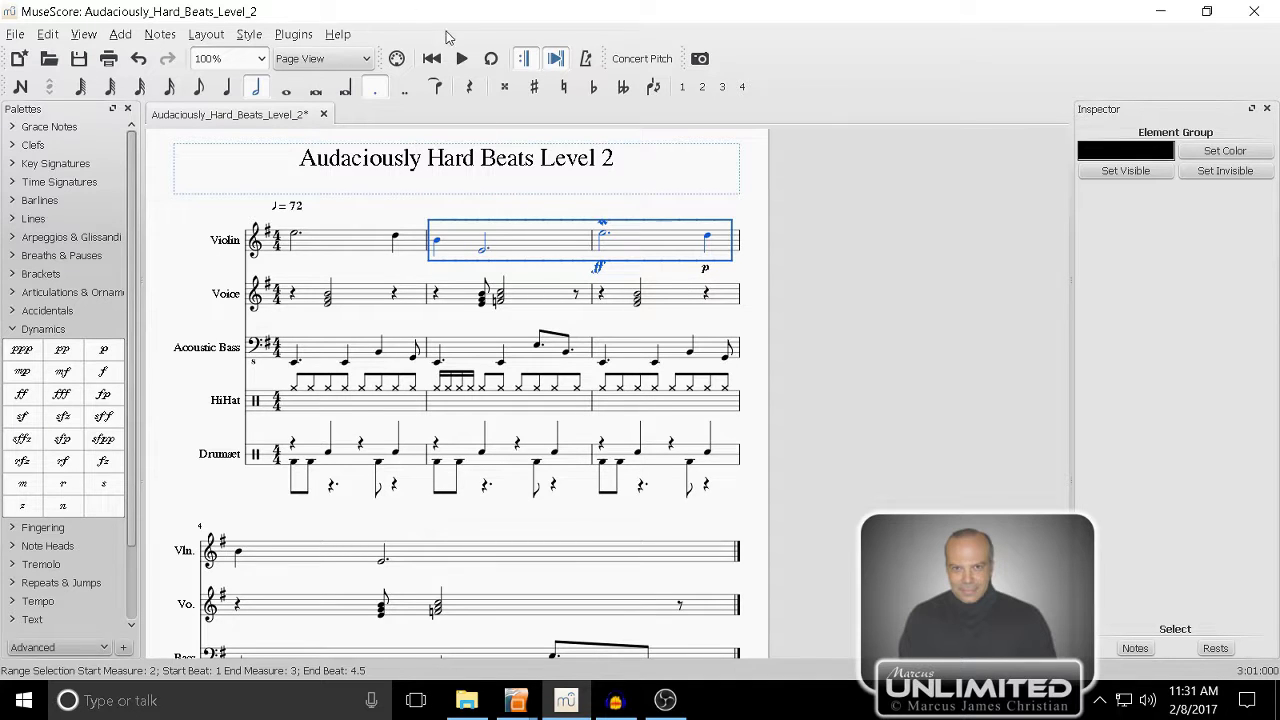
pyautogui.click(463, 60)
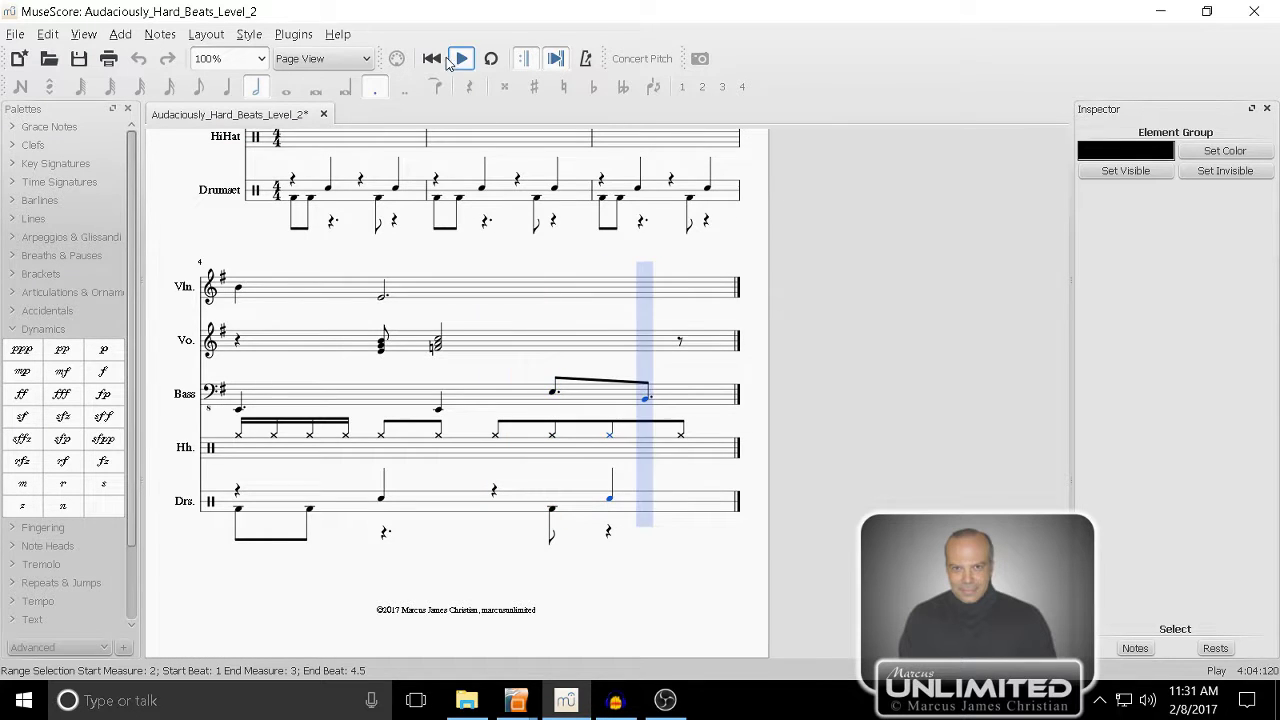
pyautogui.click(432, 59)
pyautogui.click(462, 59)
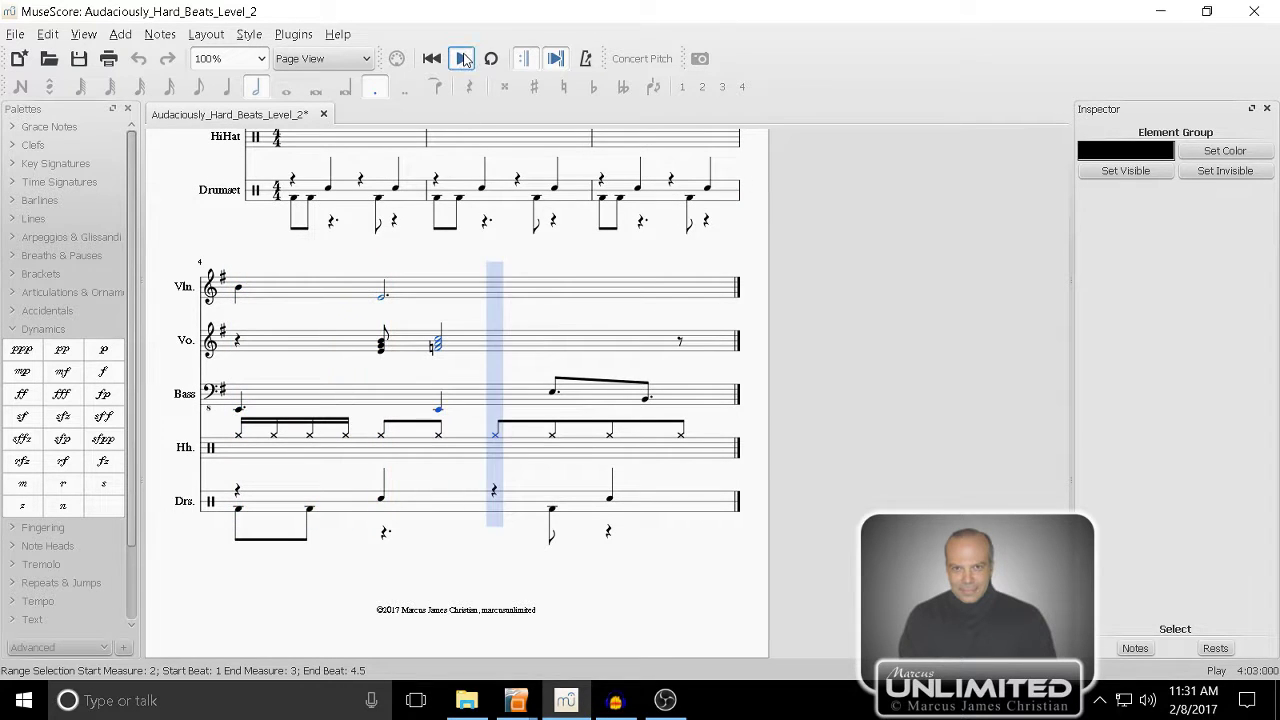
pyautogui.press('space')
pyautogui.scroll(5, 528, 267)
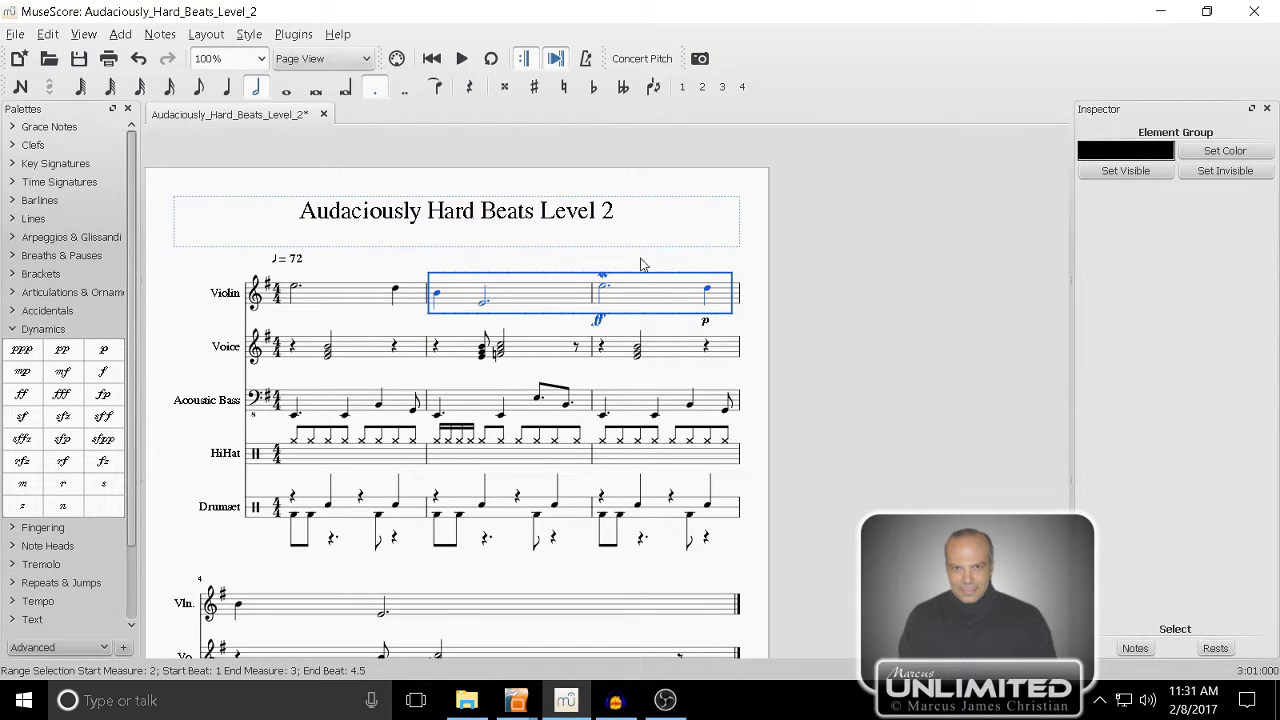
# - Replace the p dynamic under the Violin's last quarter note in measure 3 with mf
pyautogui.click(704, 323)
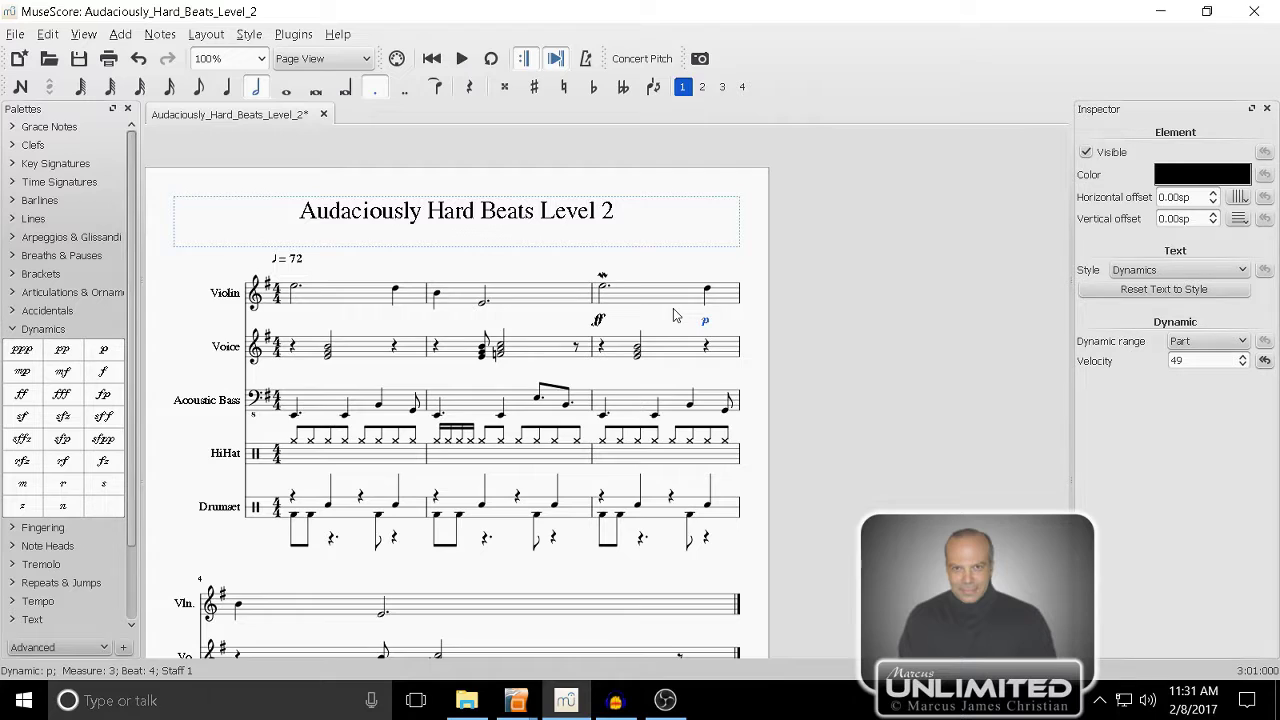
pyautogui.press('Delete')
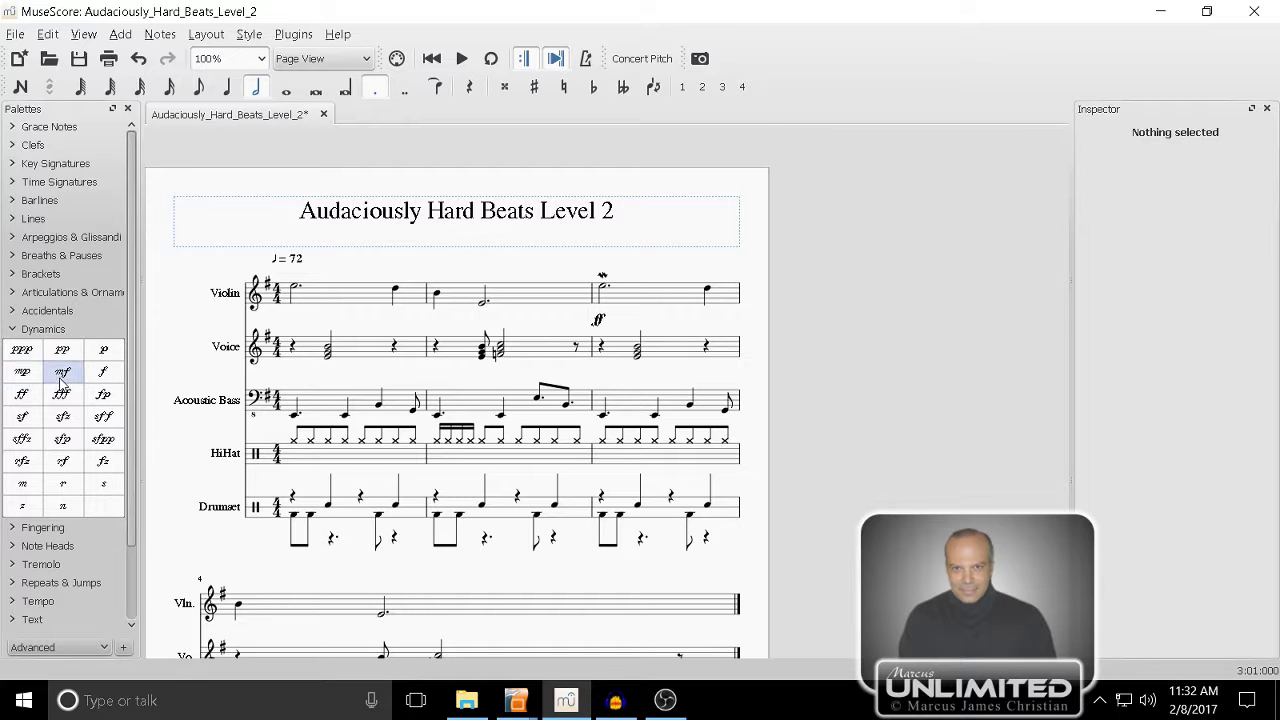
pyautogui.moveTo(66, 383); pyautogui.dragTo(710, 298)
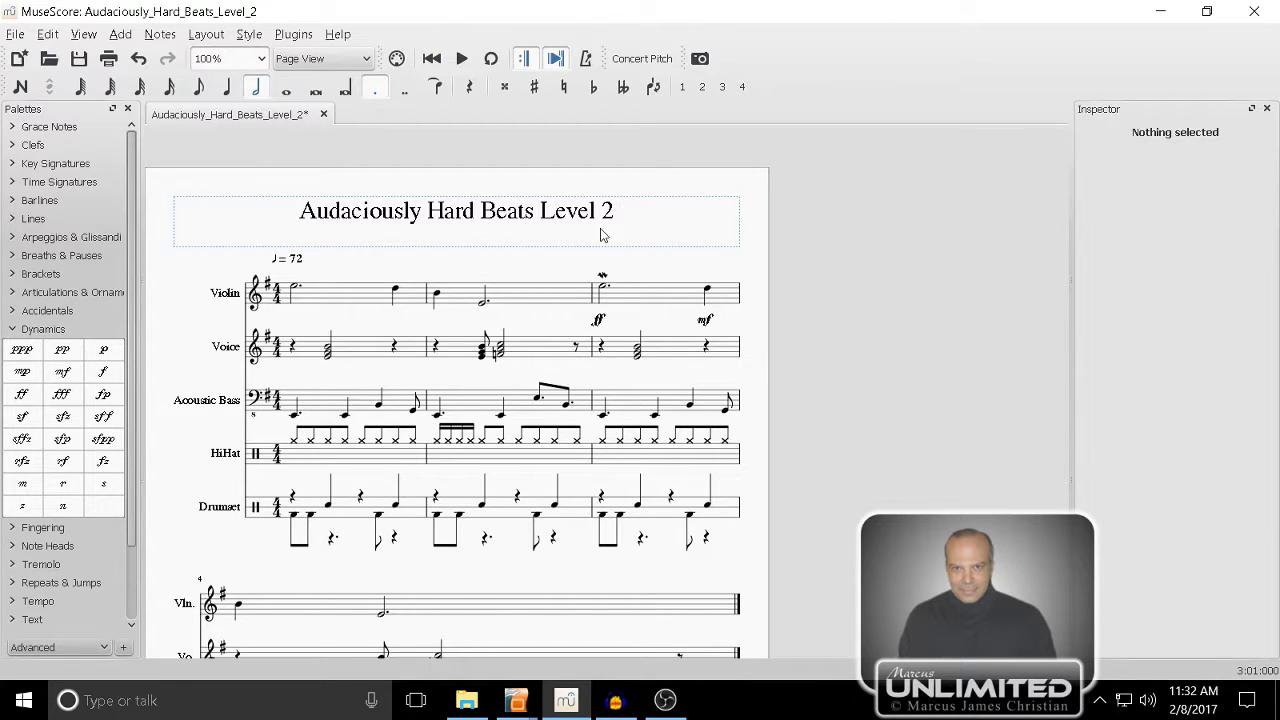
# - Select Violin measures 2 to 4 and play the passage to hear the ff and mf dynamics
pyautogui.click(624, 297)
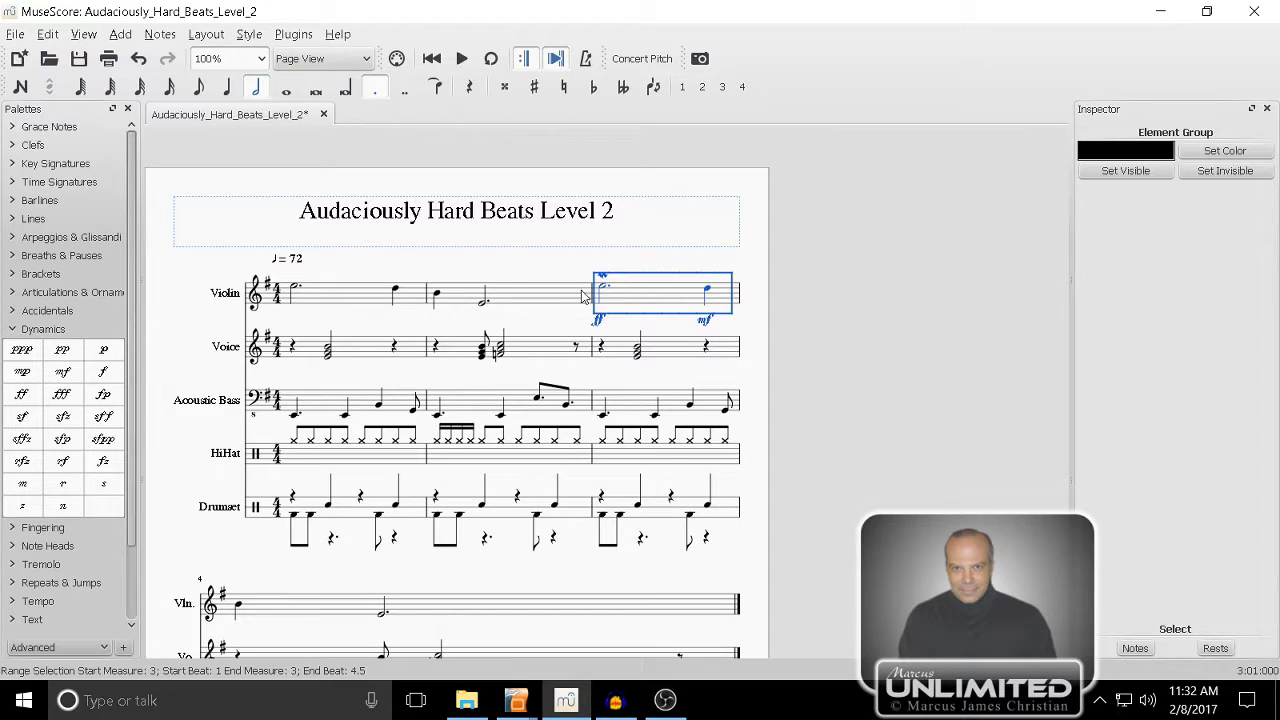
pyautogui.click(562, 300)
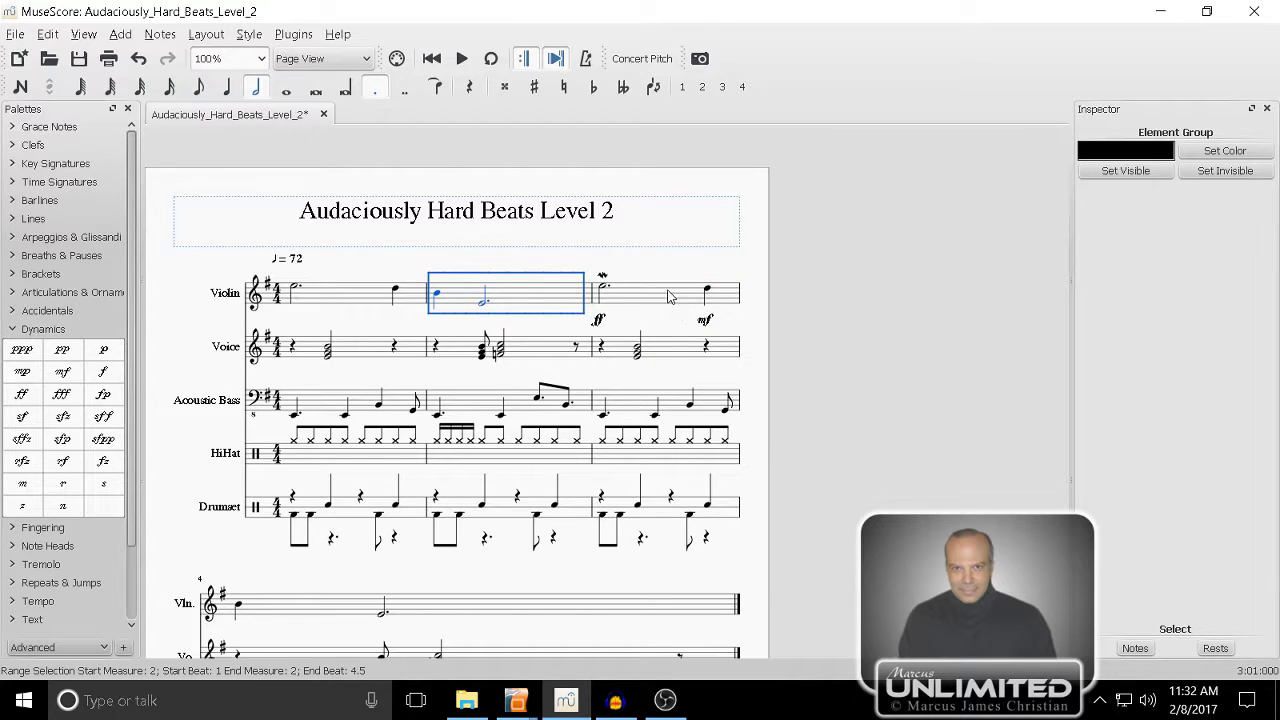
pyautogui.keyDown('shift'); pyautogui.click(342, 610); pyautogui.keyUp('shift')
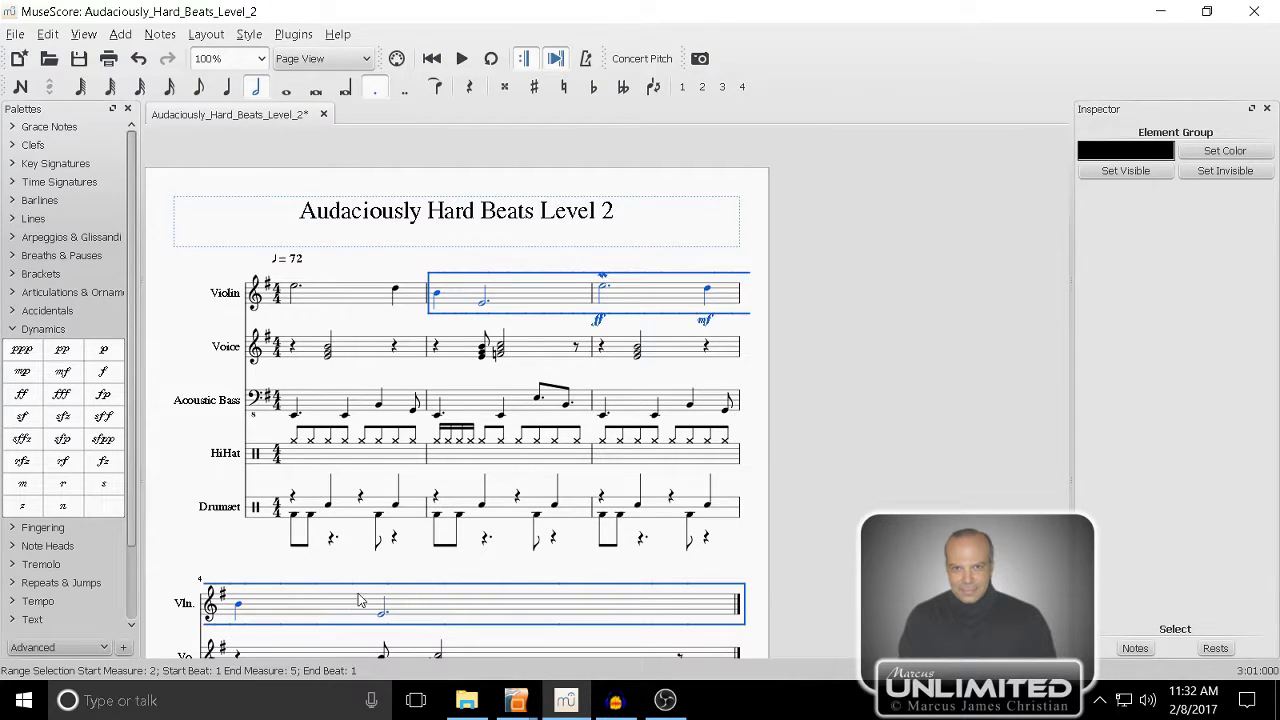
pyautogui.click(461, 58)
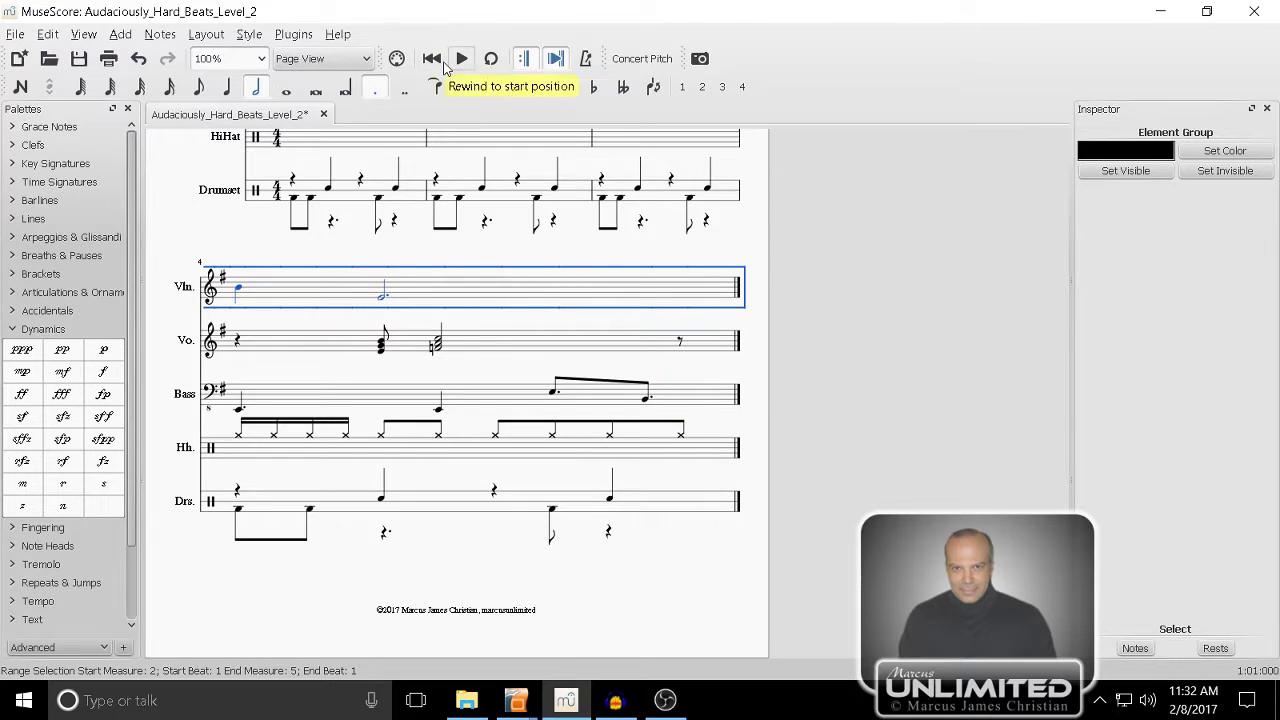
# - Rewind playback, clear the Violin selection and save the score
pyautogui.click(443, 62)
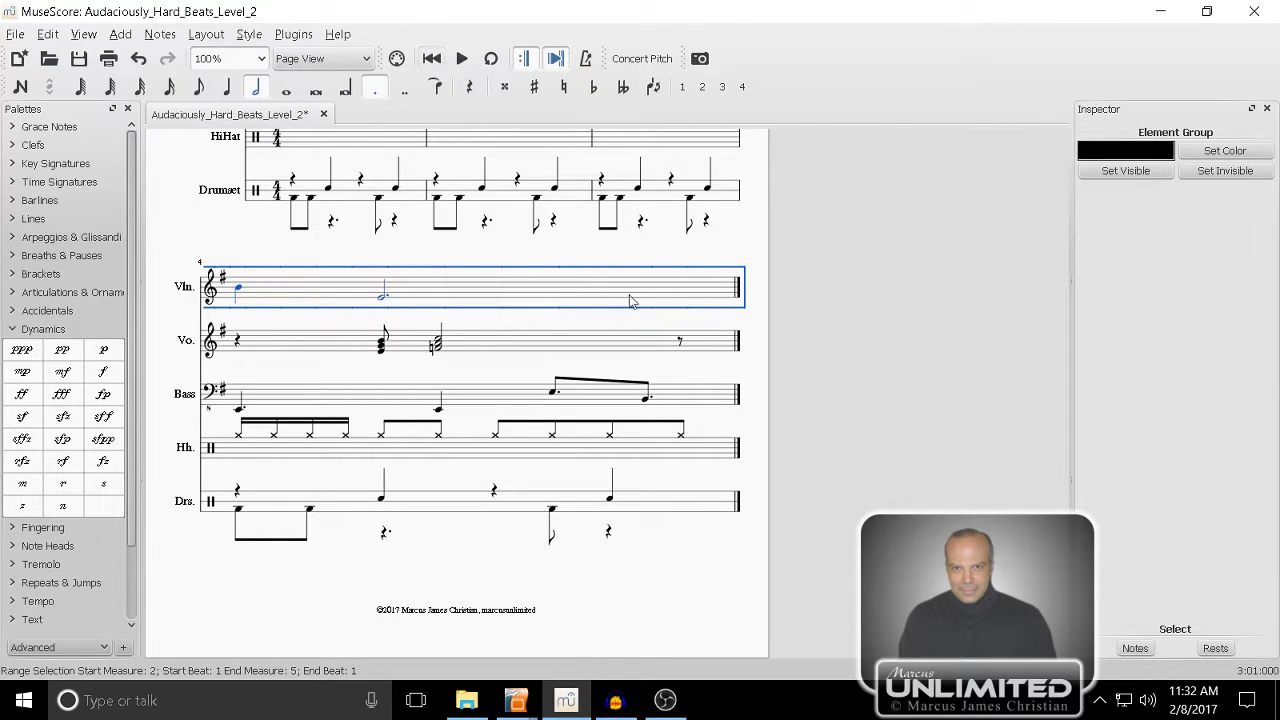
pyautogui.click(753, 253)
pyautogui.scroll(4, 760, 265)
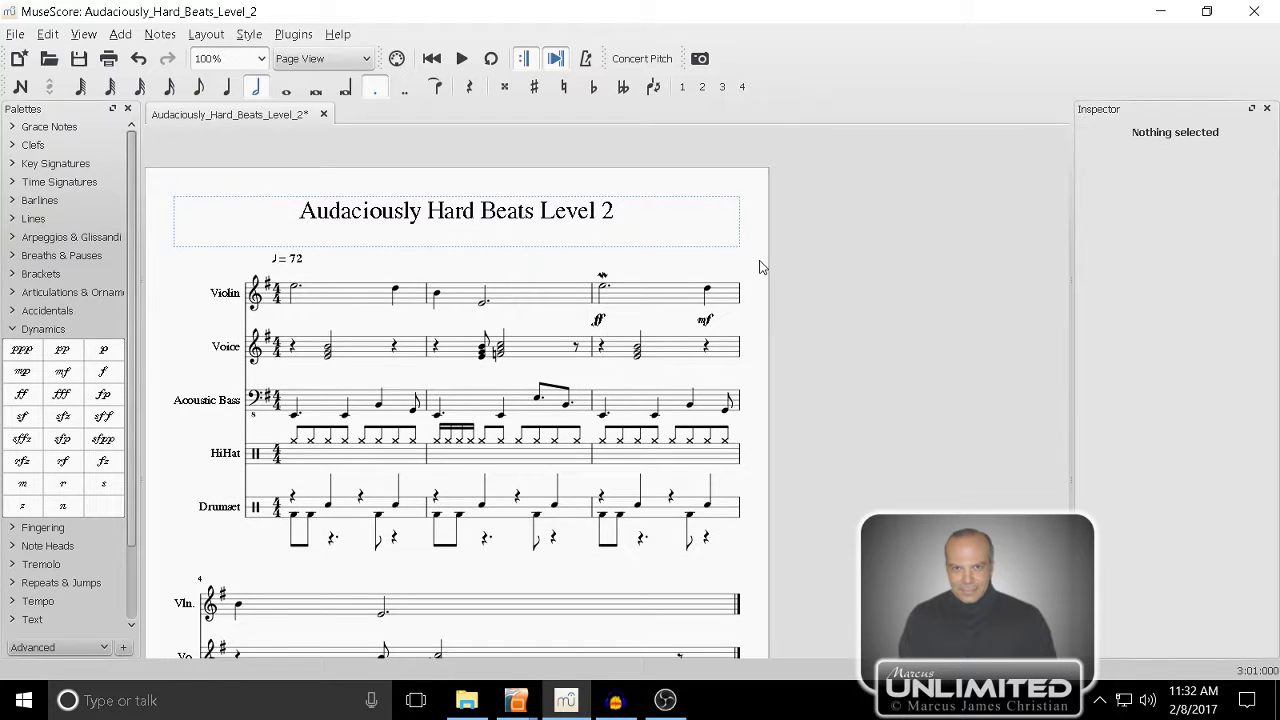
pyautogui.hotkey('ctrl', 's')
# - Raise the Violin's reverb to maximum in the mixer and play the score through measure 3 into measure 4
pyautogui.click(83, 34)
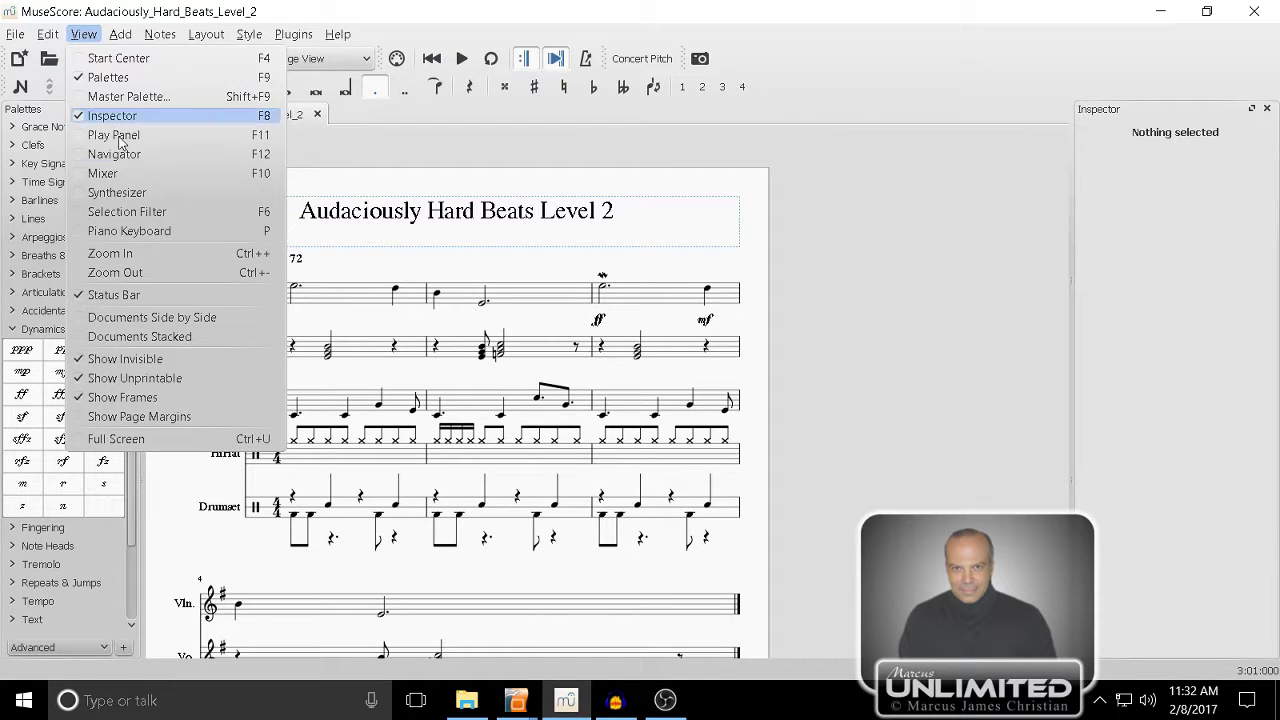
pyautogui.click(141, 178)
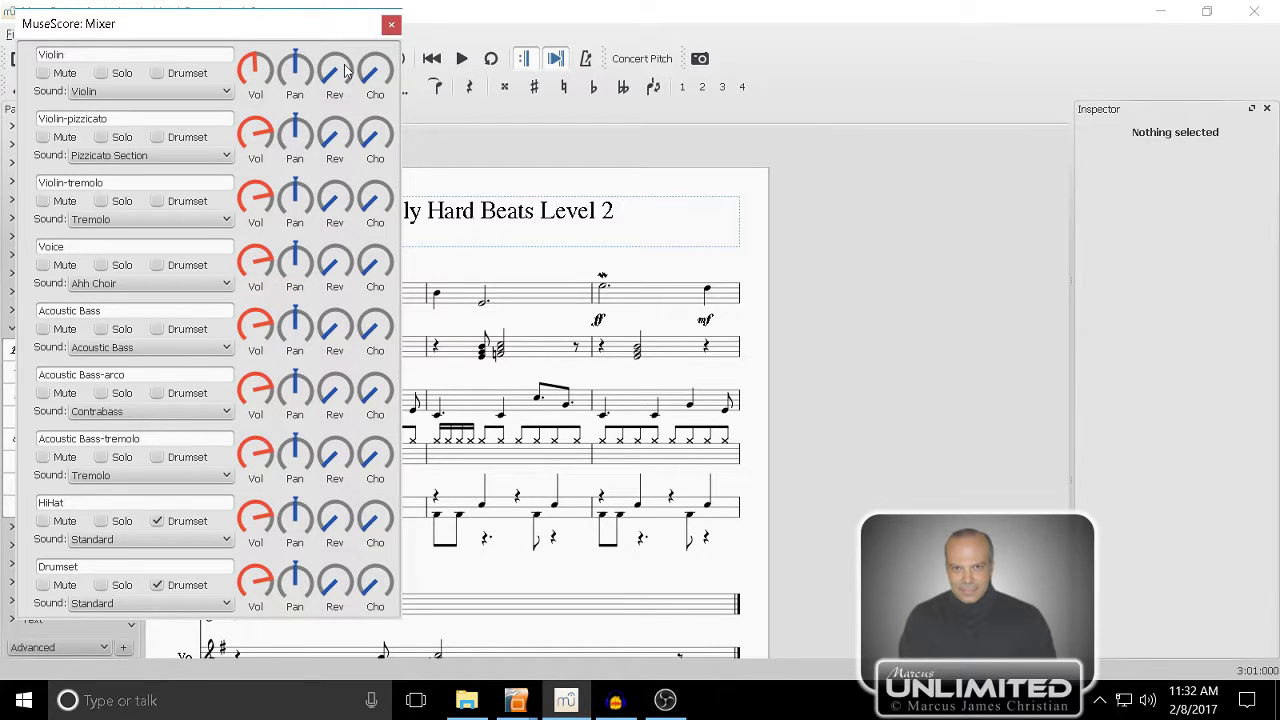
pyautogui.moveTo(335, 80); pyautogui.dragTo(366, 9)
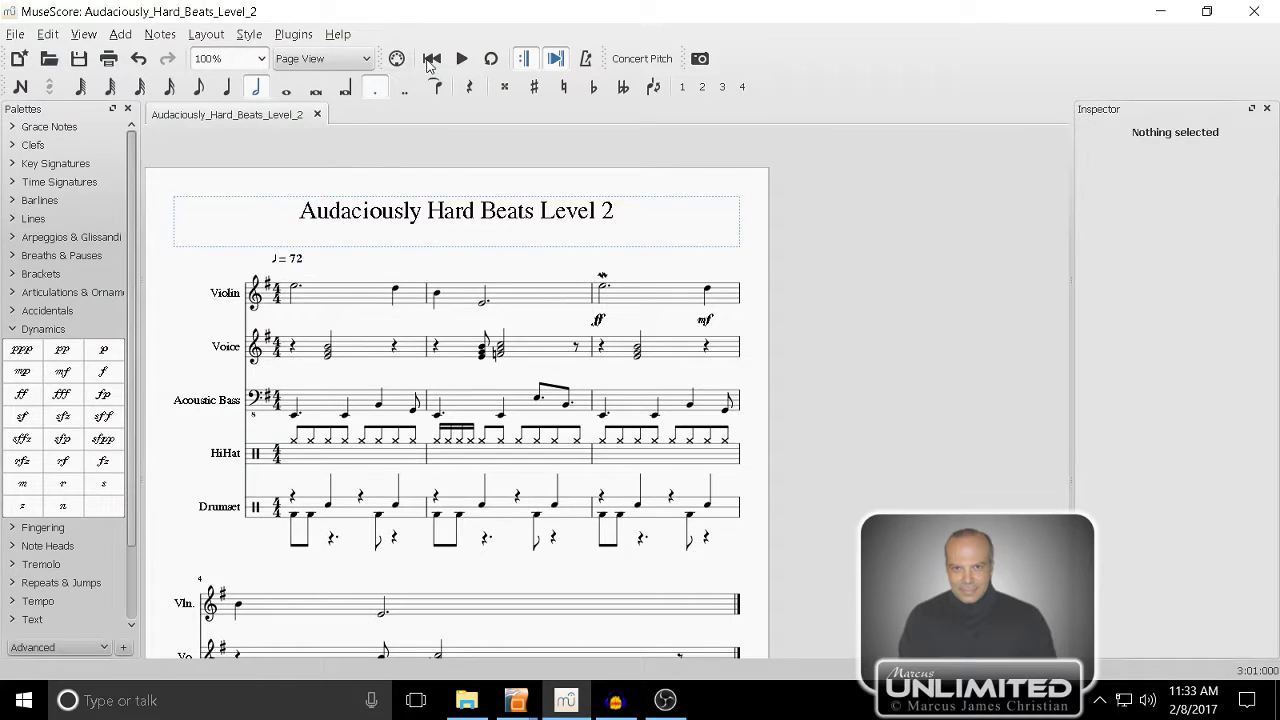
pyautogui.click(463, 59)
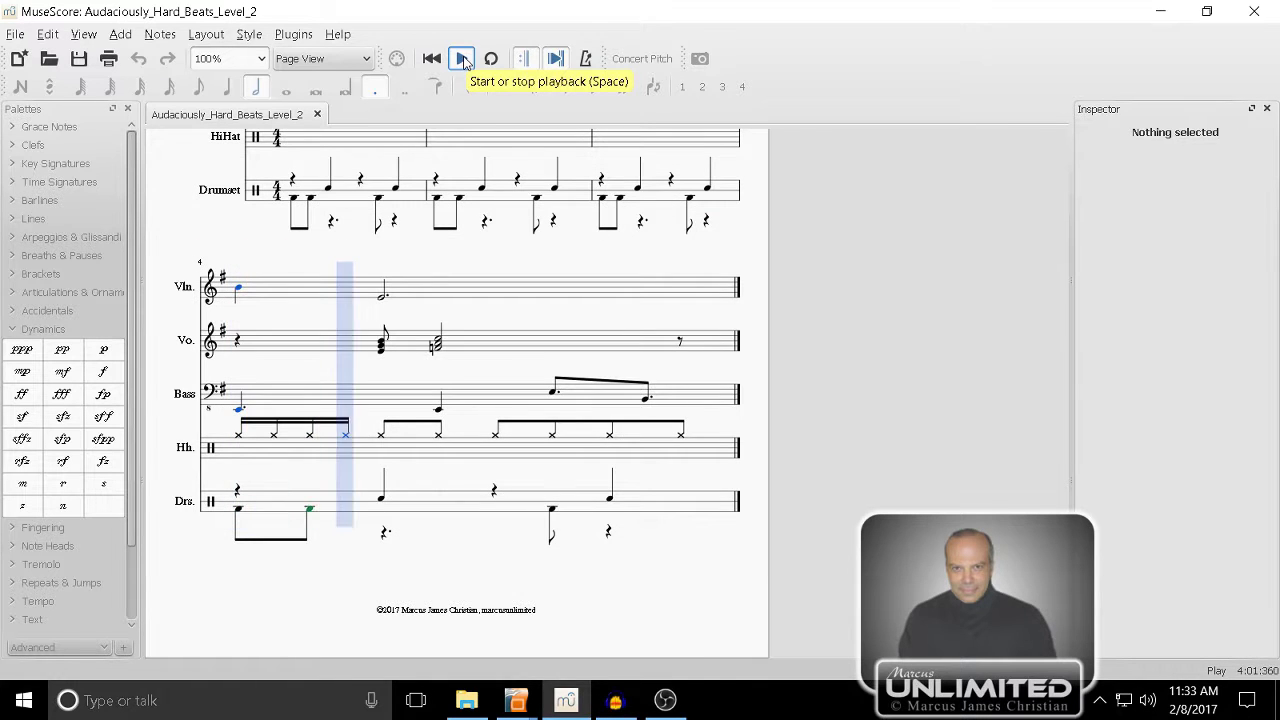
pyautogui.click(463, 60)
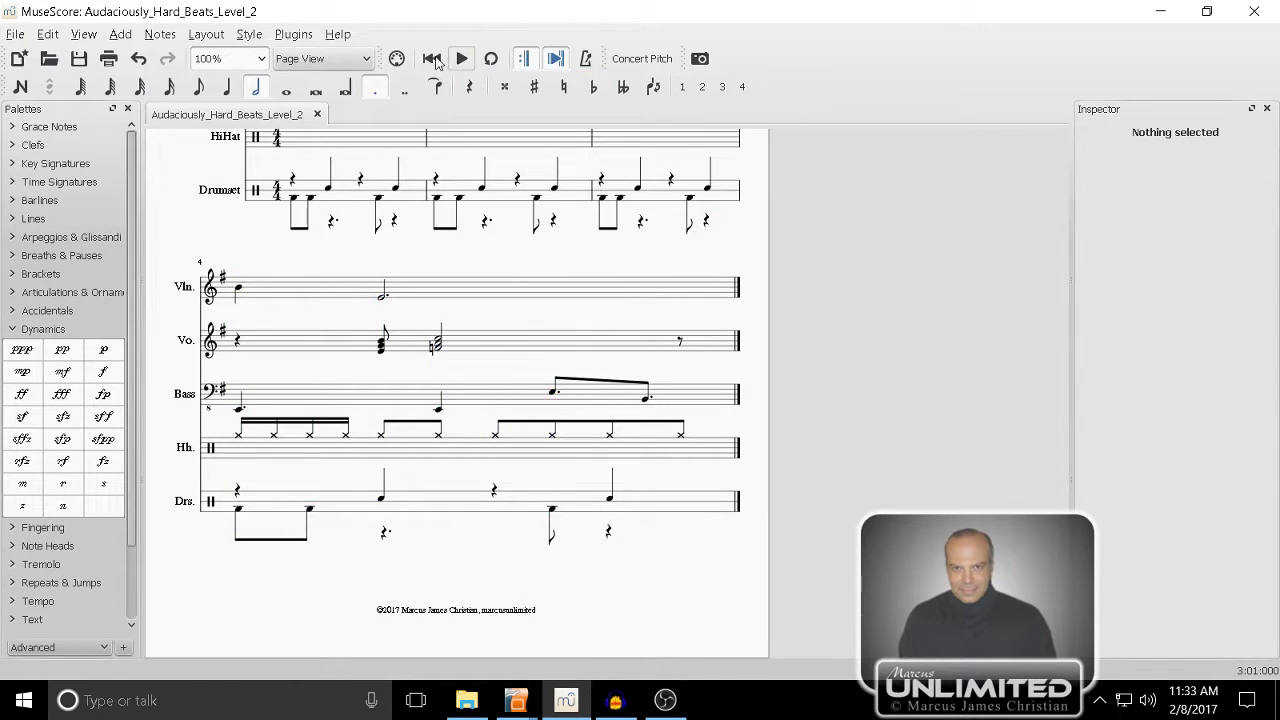
# - Lower the Voice part's volume slightly in the mixer, and play the score to check the balance
pyautogui.scroll(3, 330, 281)
pyautogui.scroll(-1, 330, 281)
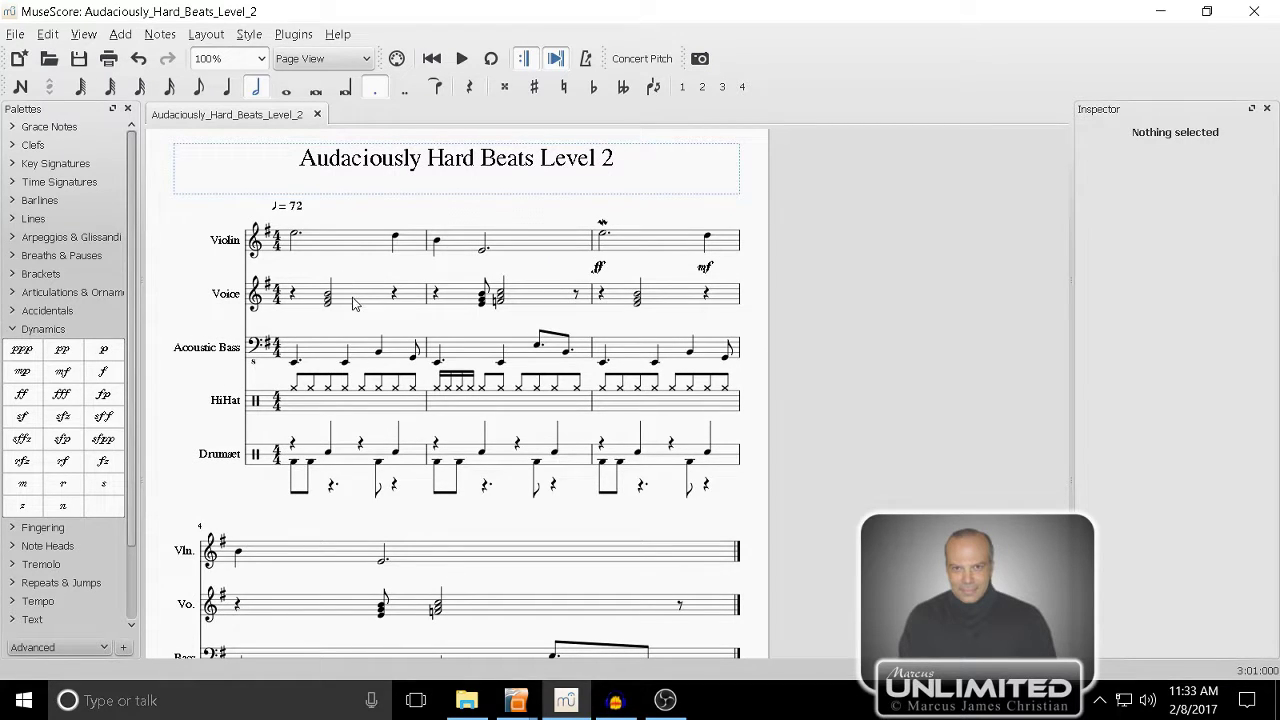
pyautogui.click(83, 34)
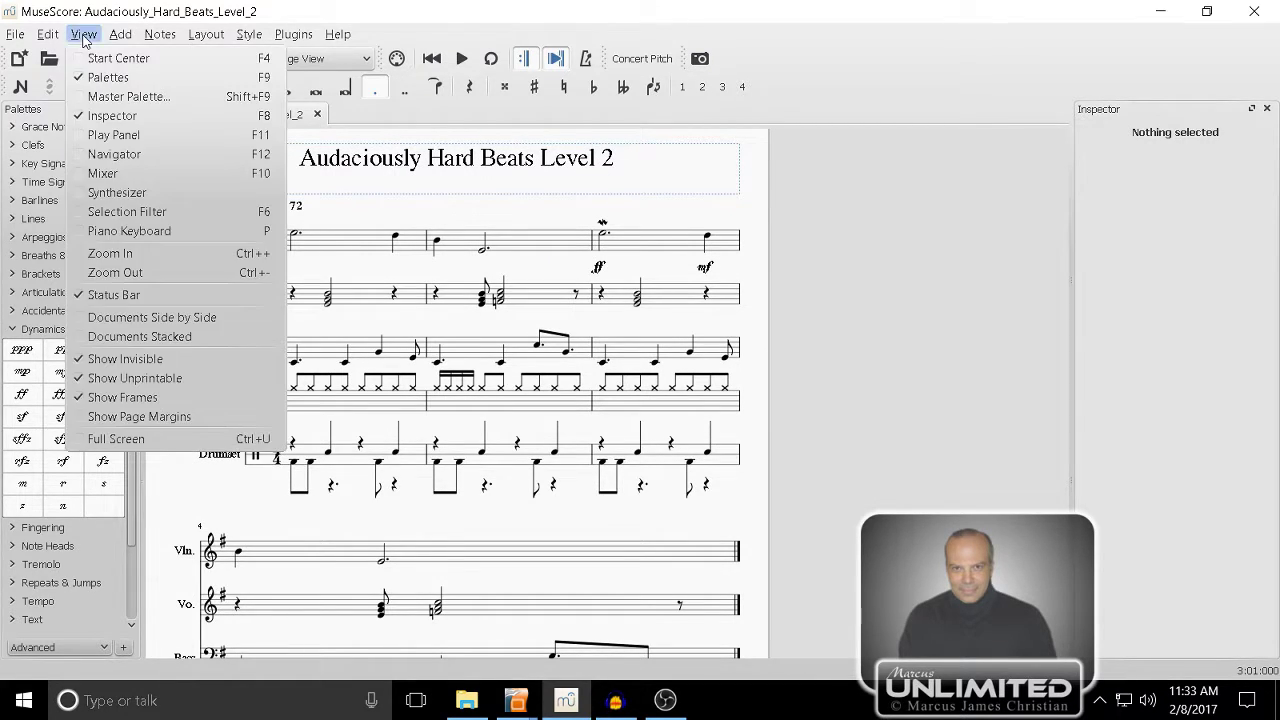
pyautogui.click(100, 176)
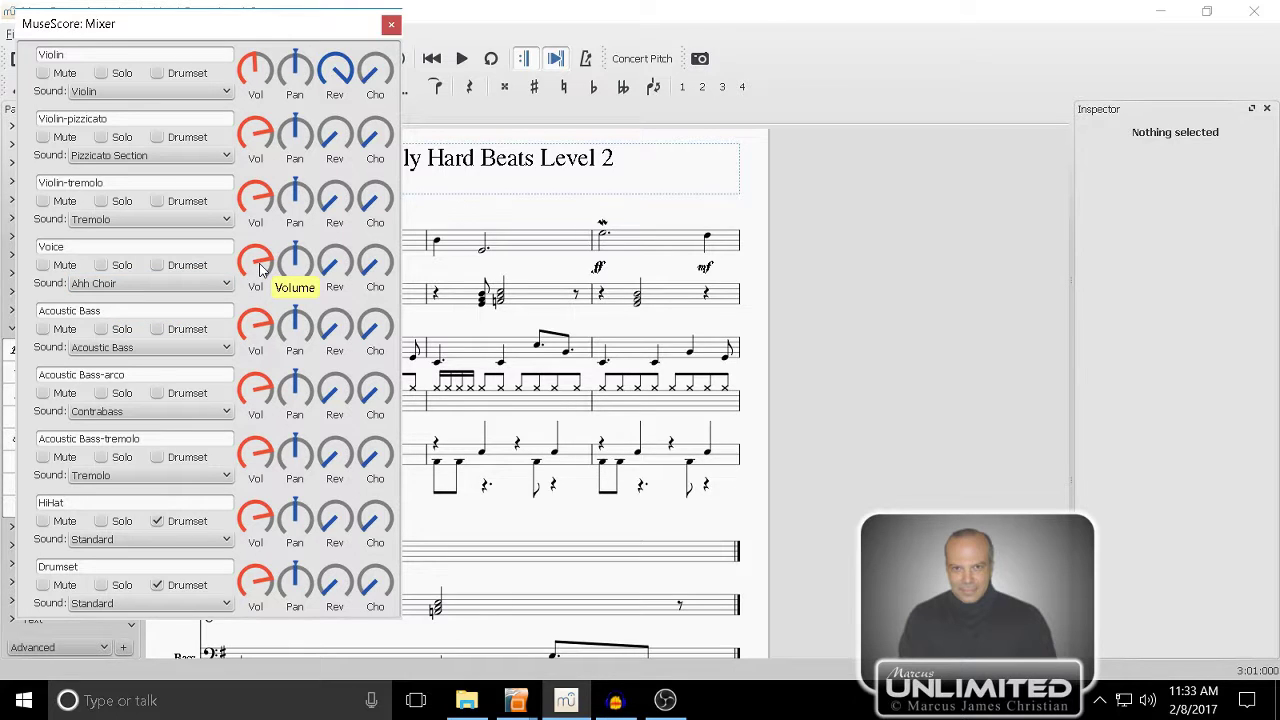
pyautogui.moveTo(260, 268); pyautogui.dragTo(263, 282)
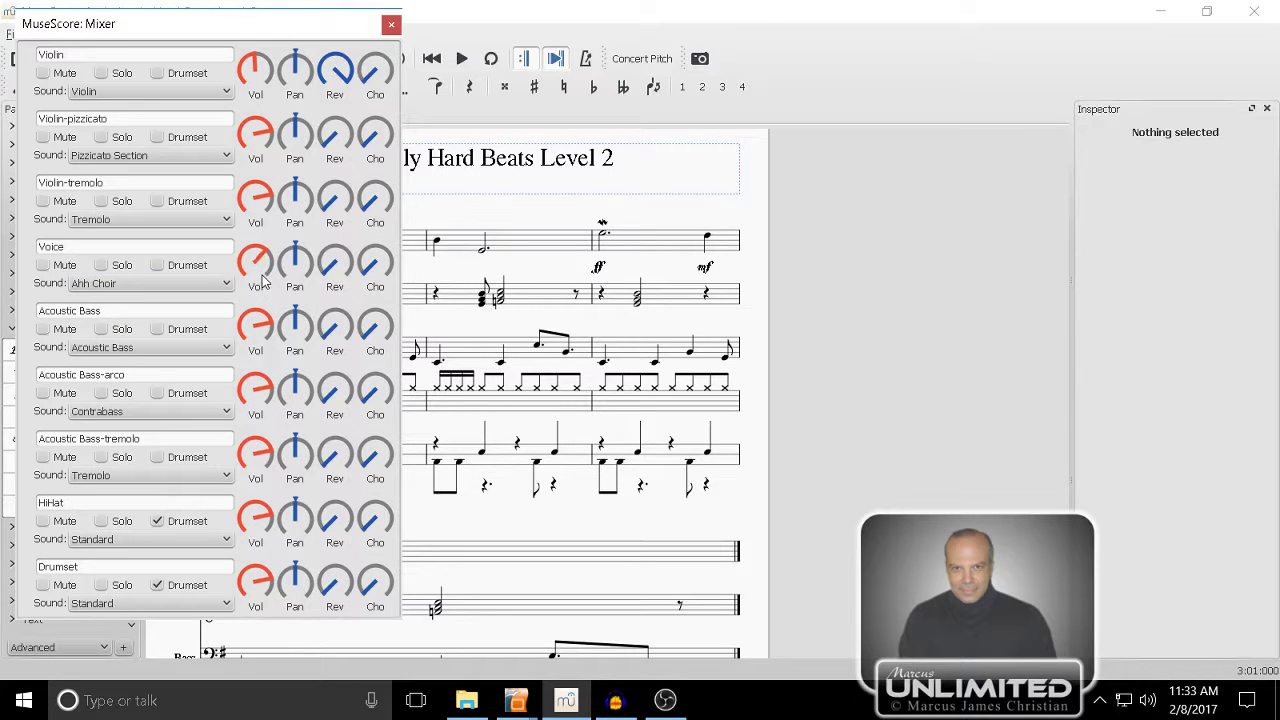
pyautogui.click(391, 23)
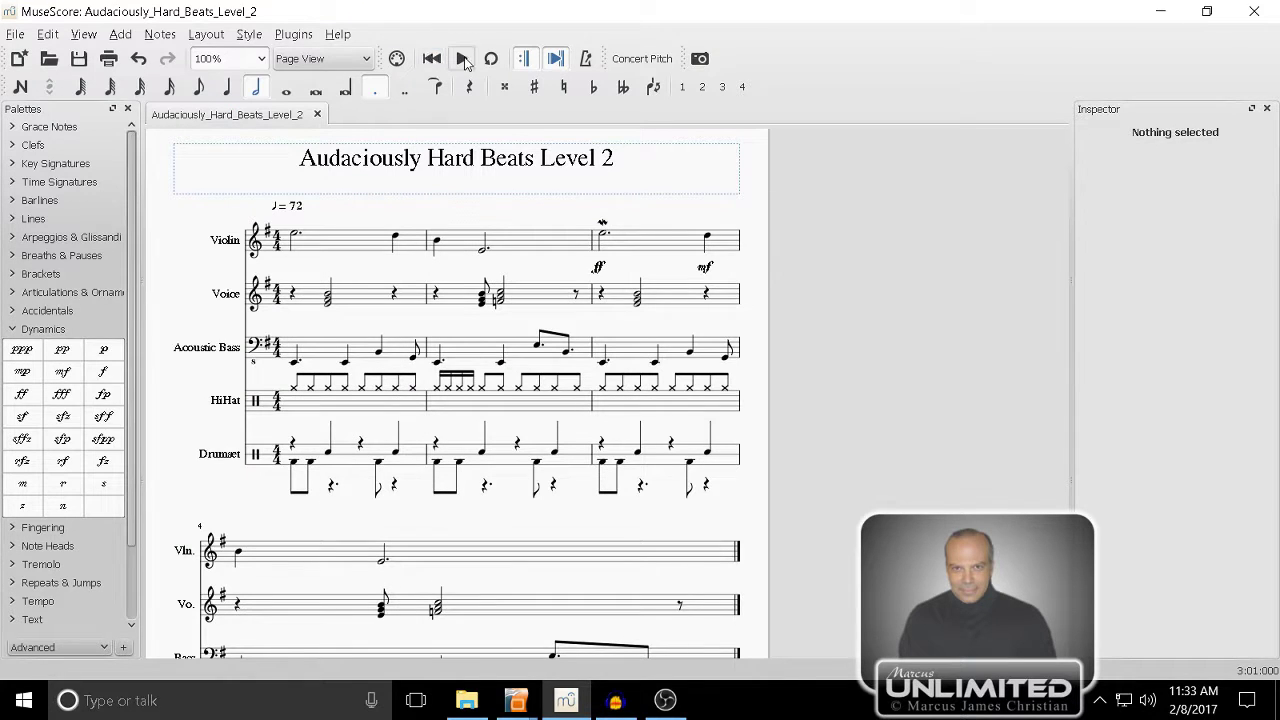
pyautogui.click(463, 60)
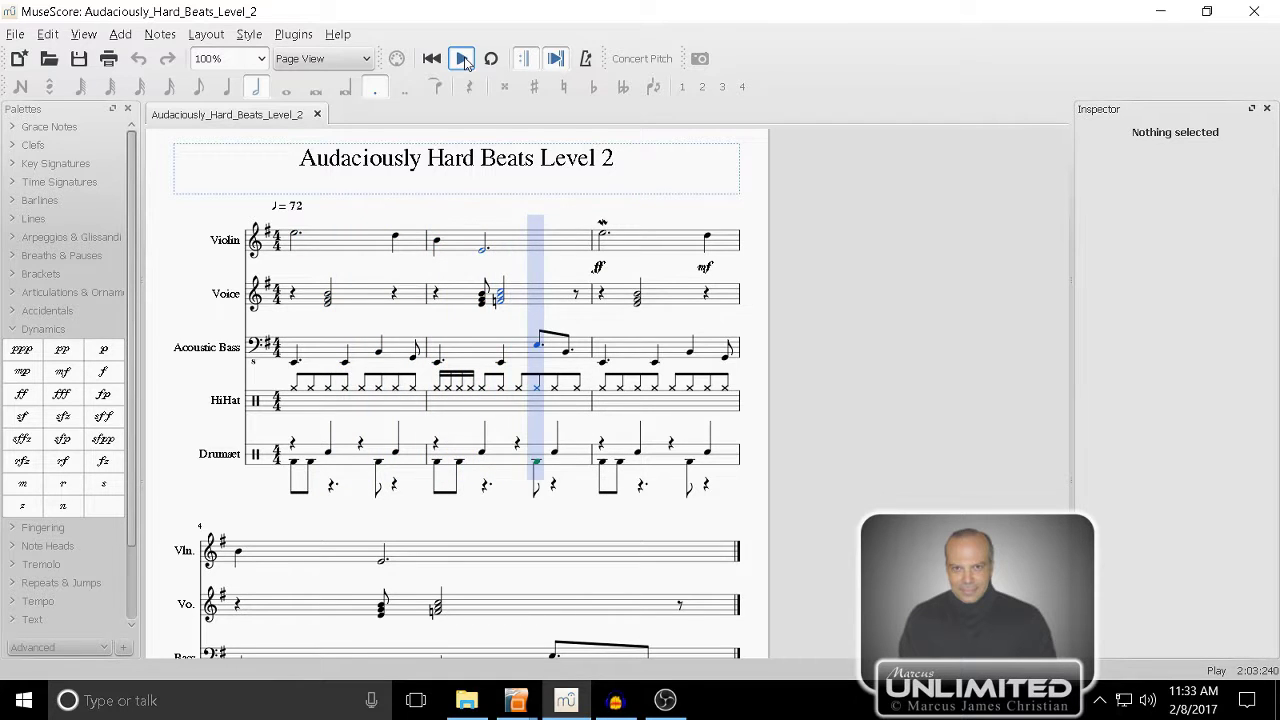
pyautogui.click(463, 60)
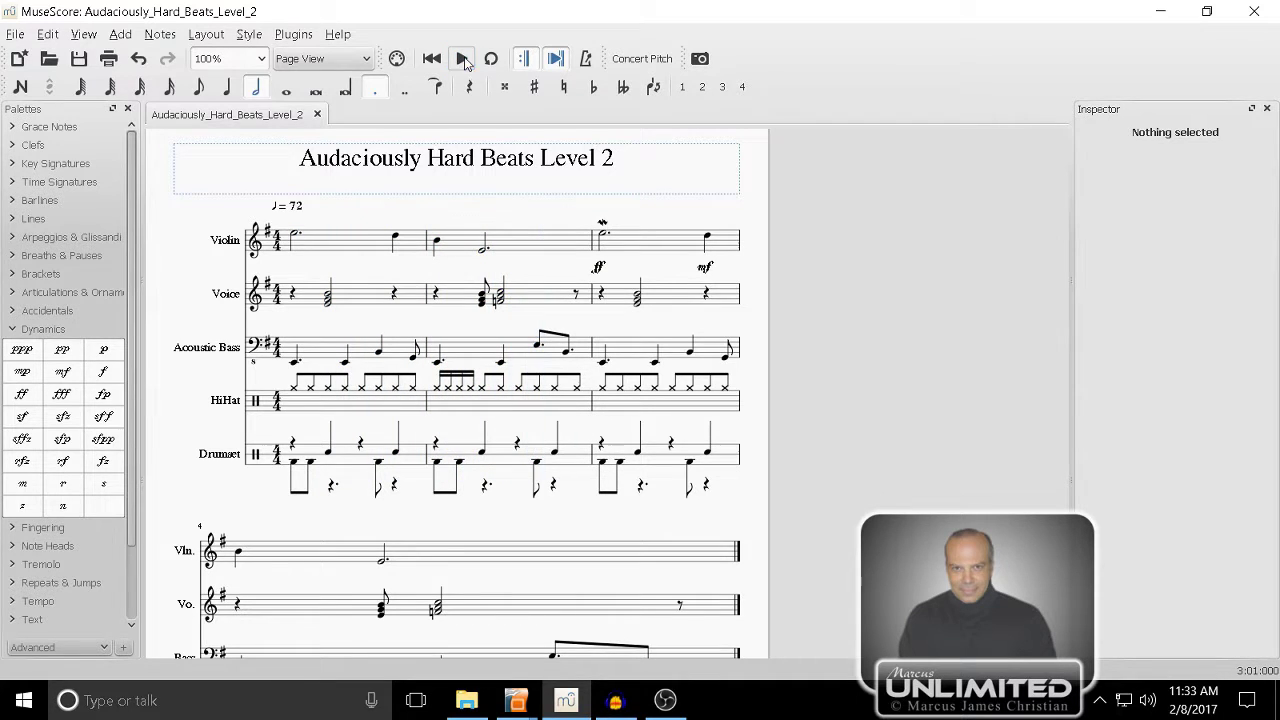
# - Reduce the Voice volume further, to just above the knob's midpoint, and play the opening measures again
pyautogui.click(84, 34)
pyautogui.click(128, 176)
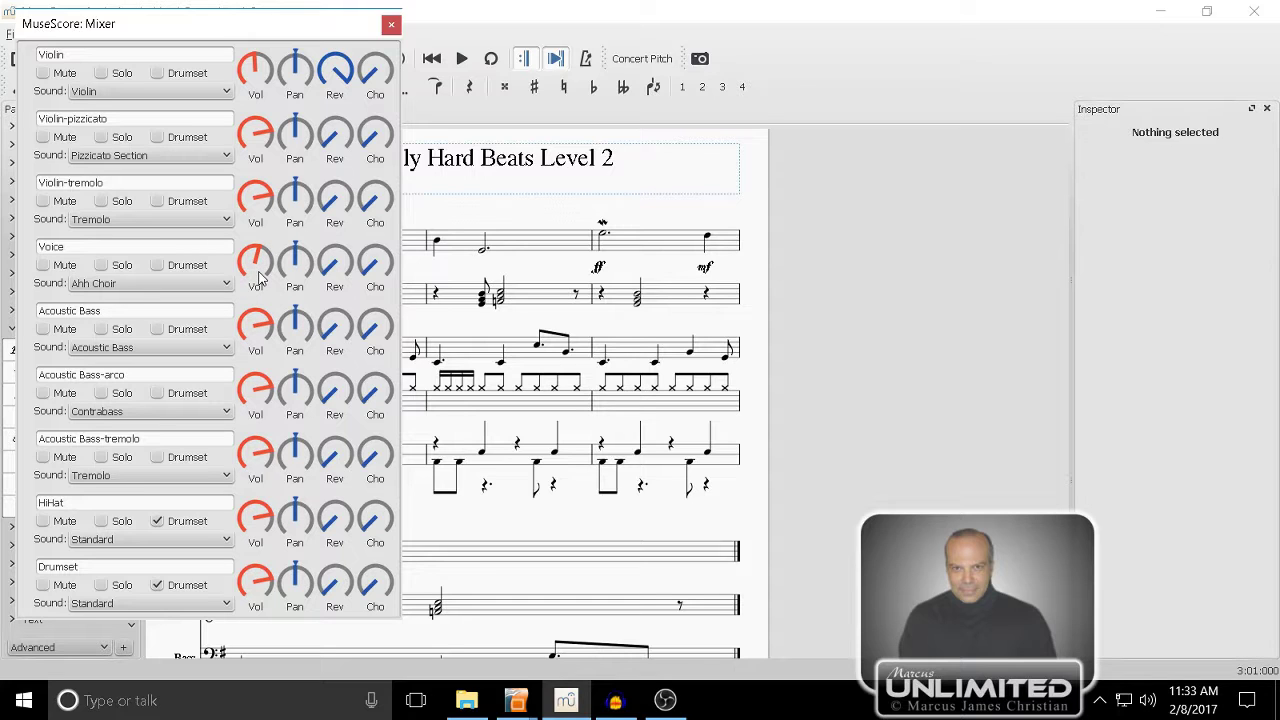
pyautogui.click(391, 24)
pyautogui.click(462, 59)
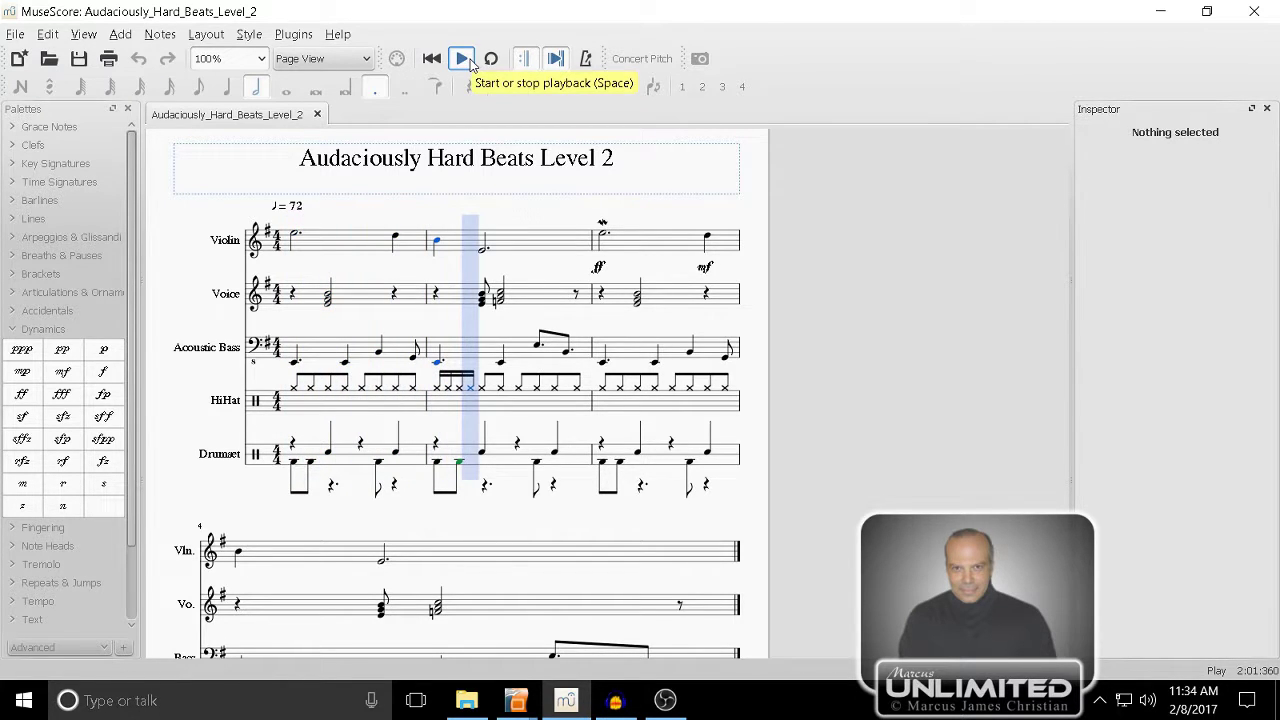
pyautogui.click(462, 59)
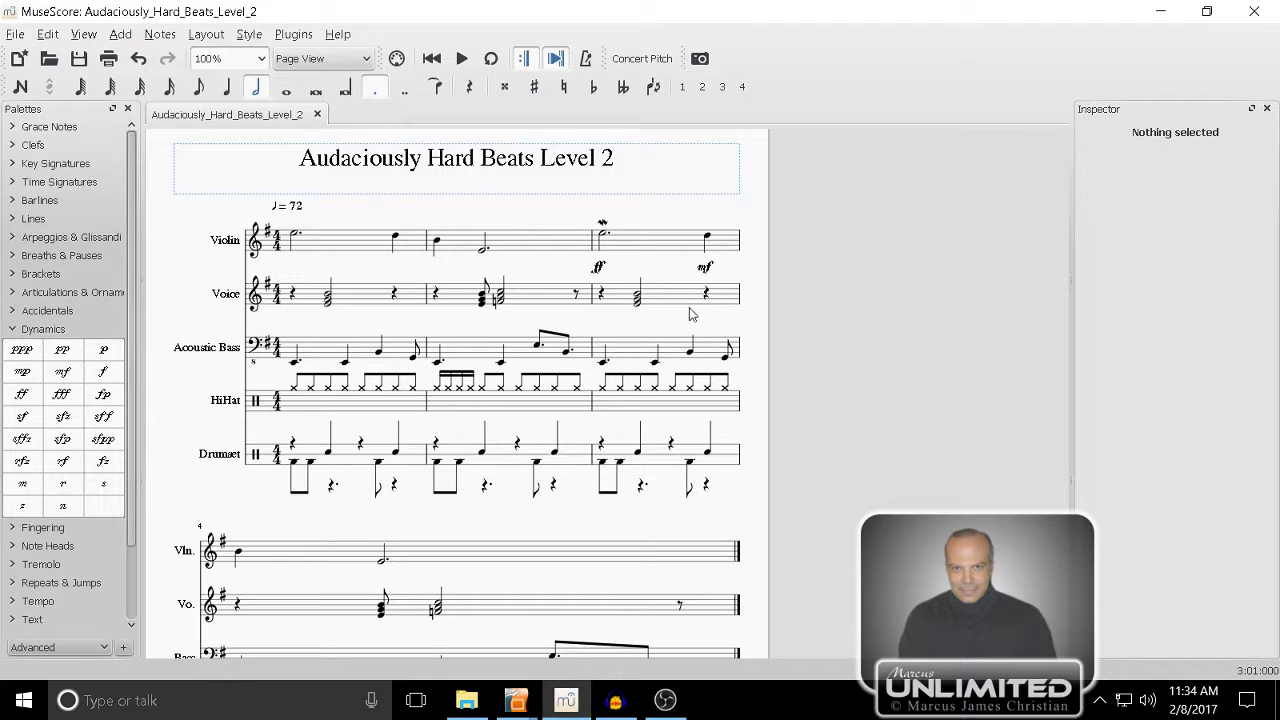
# - Export the score as Wave Audio named Audaciously_Hard_Beats_Level_2 into the HardBeatMakingWithMuscordacity1 folder under Videos
pyautogui.click(15, 34)
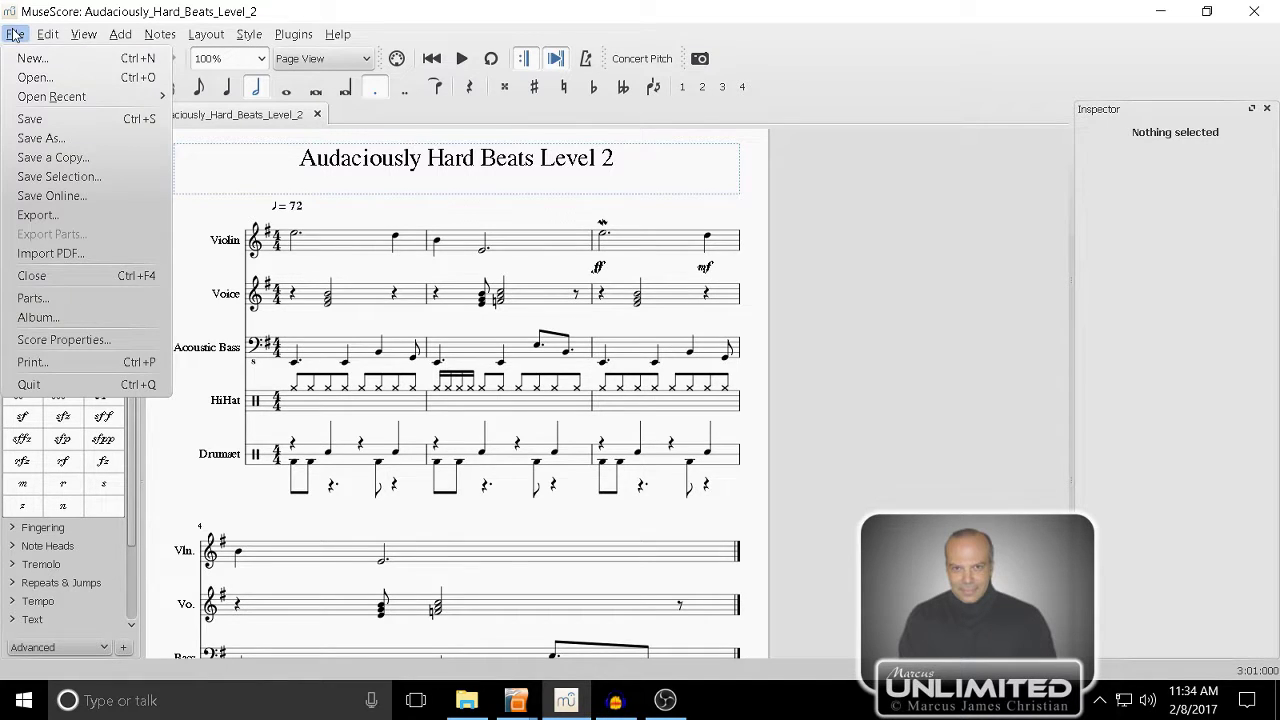
pyautogui.click(80, 217)
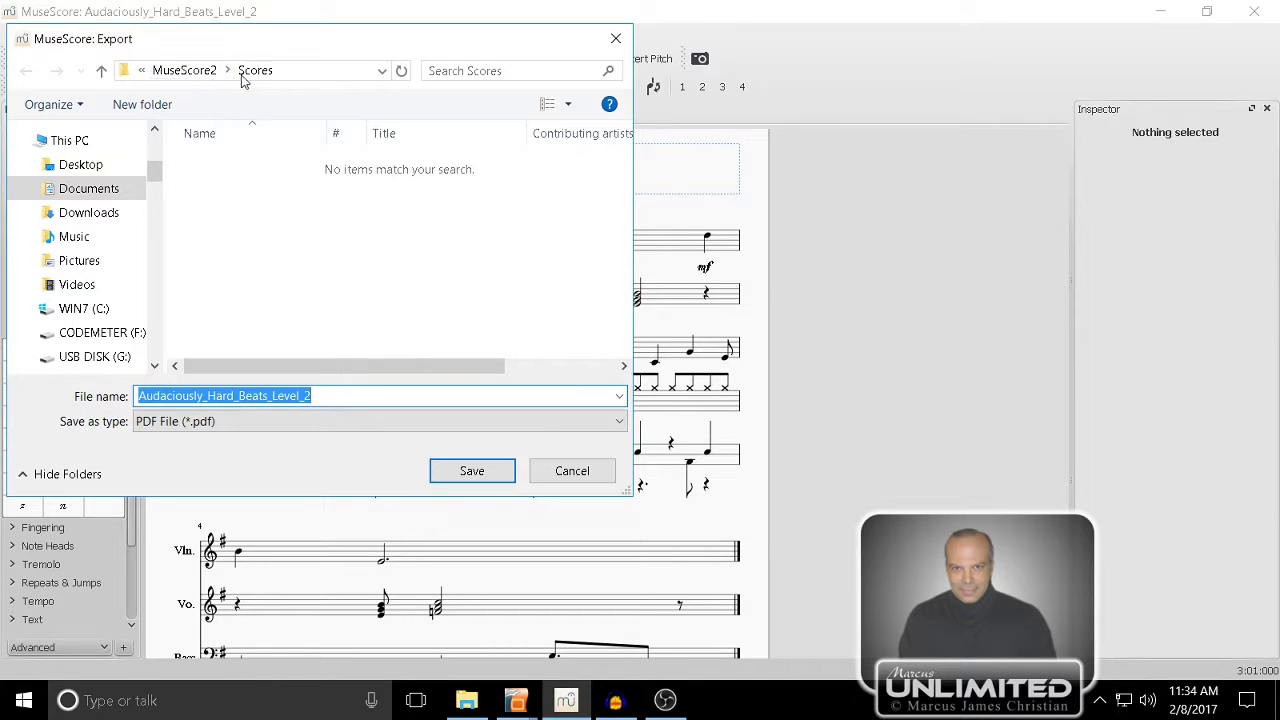
pyautogui.click(88, 285)
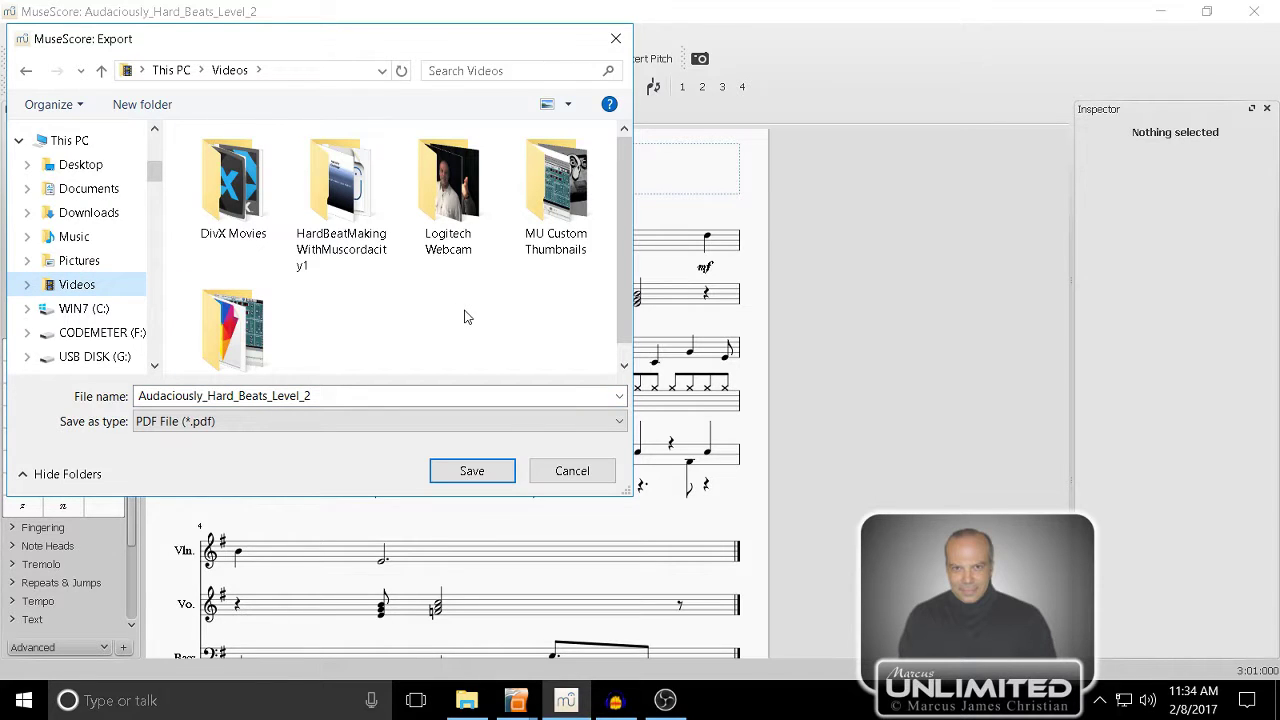
pyautogui.doubleClick(364, 193)
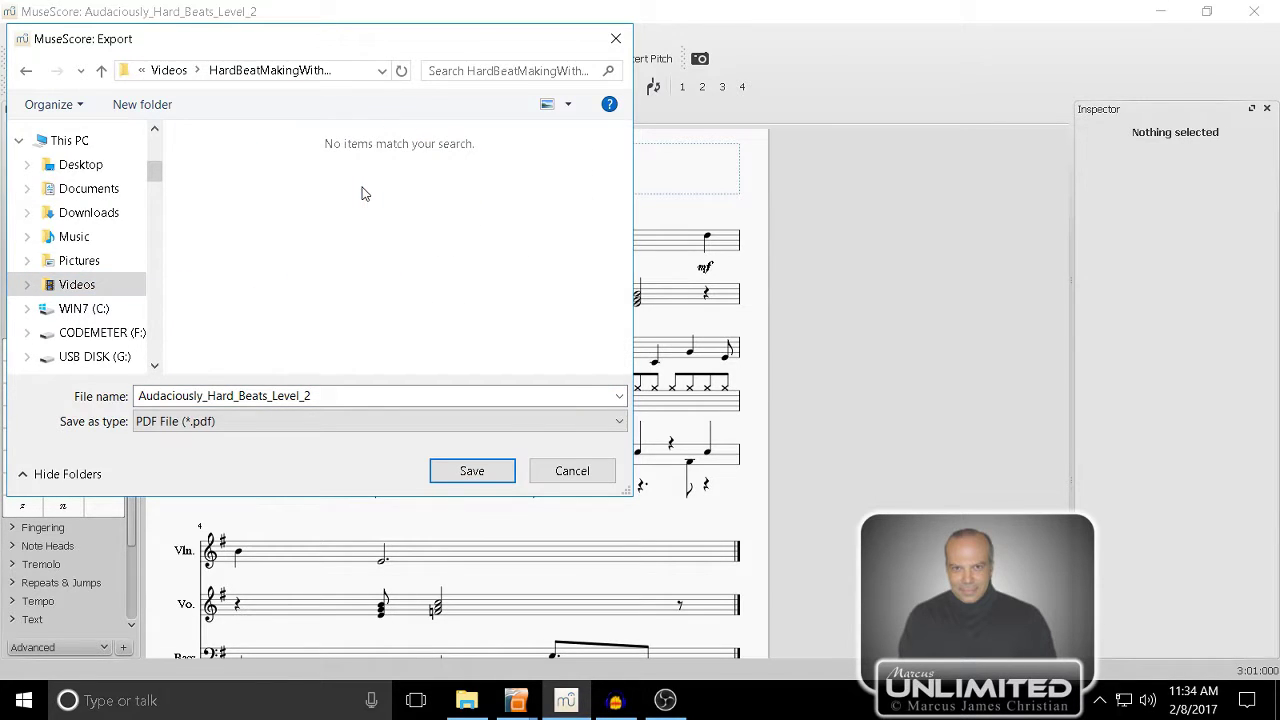
pyautogui.click(337, 421)
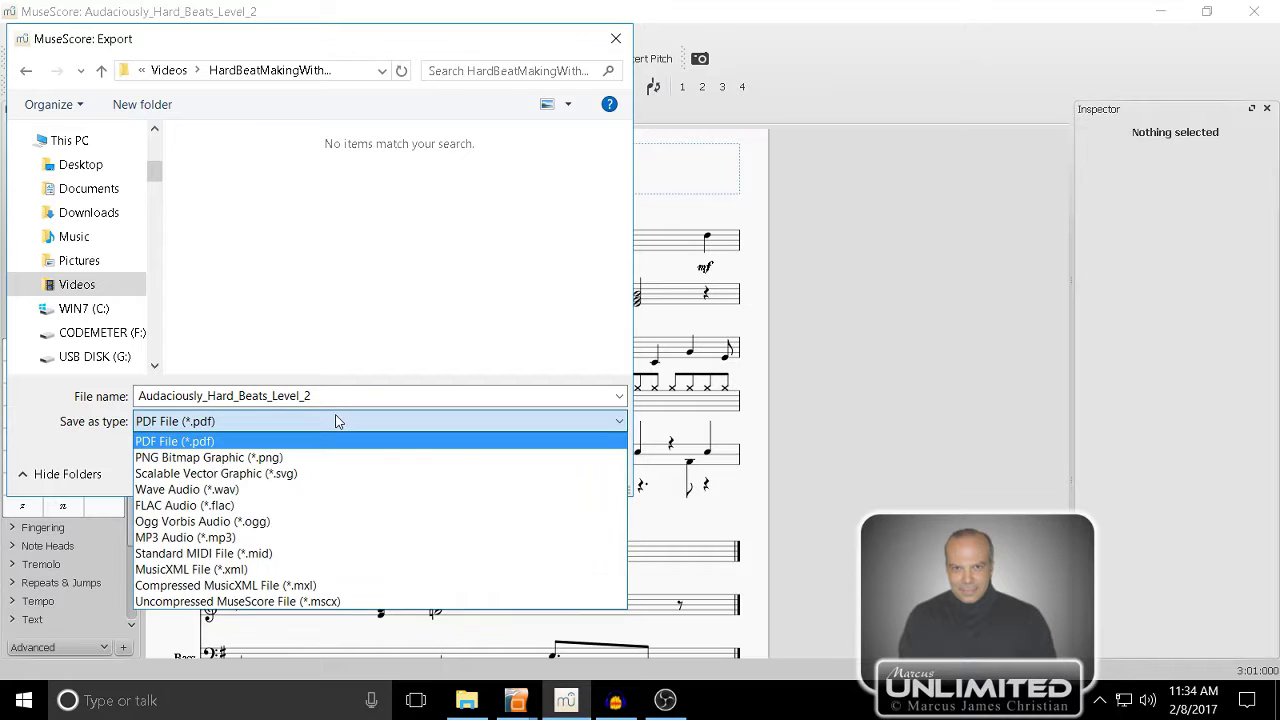
pyautogui.click(317, 490)
pyautogui.click(459, 474)
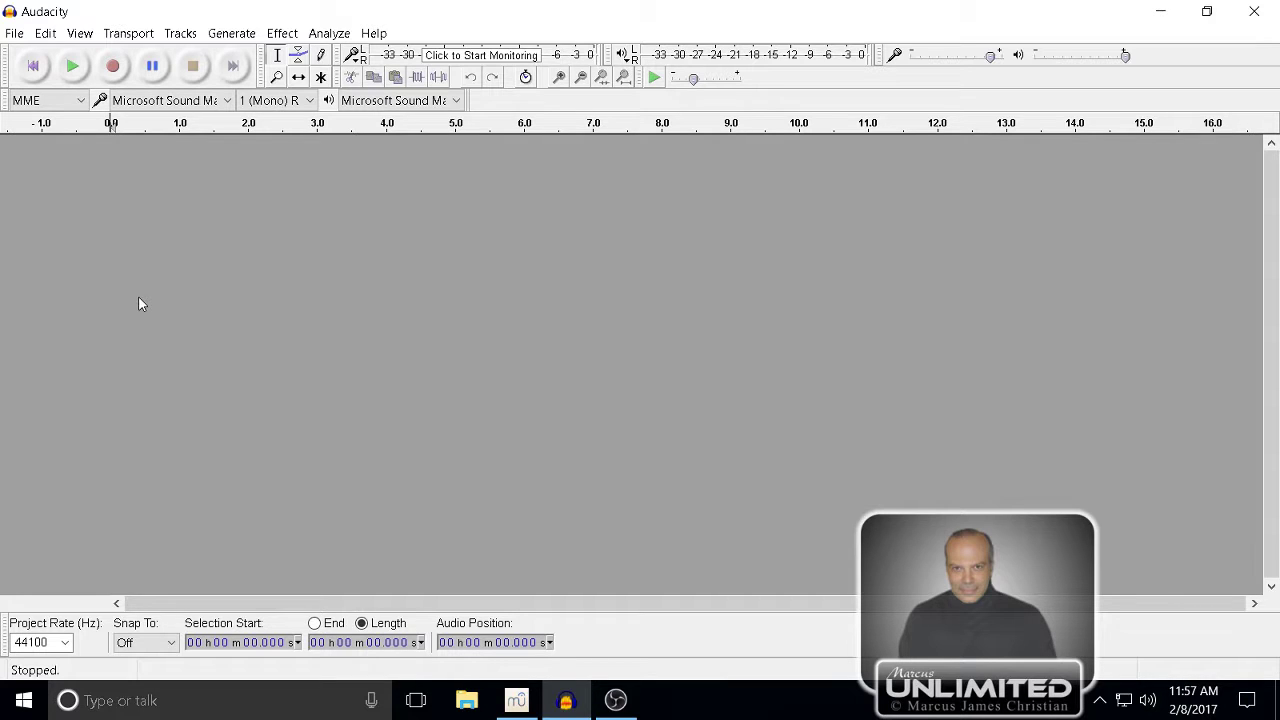
# - In Audacity, open the Audaciously_Hard_Beats_Level_2 audio file from the HardBeatMakingWithMuscordacity1 folder
pyautogui.hotkey('ctrl', 'o')
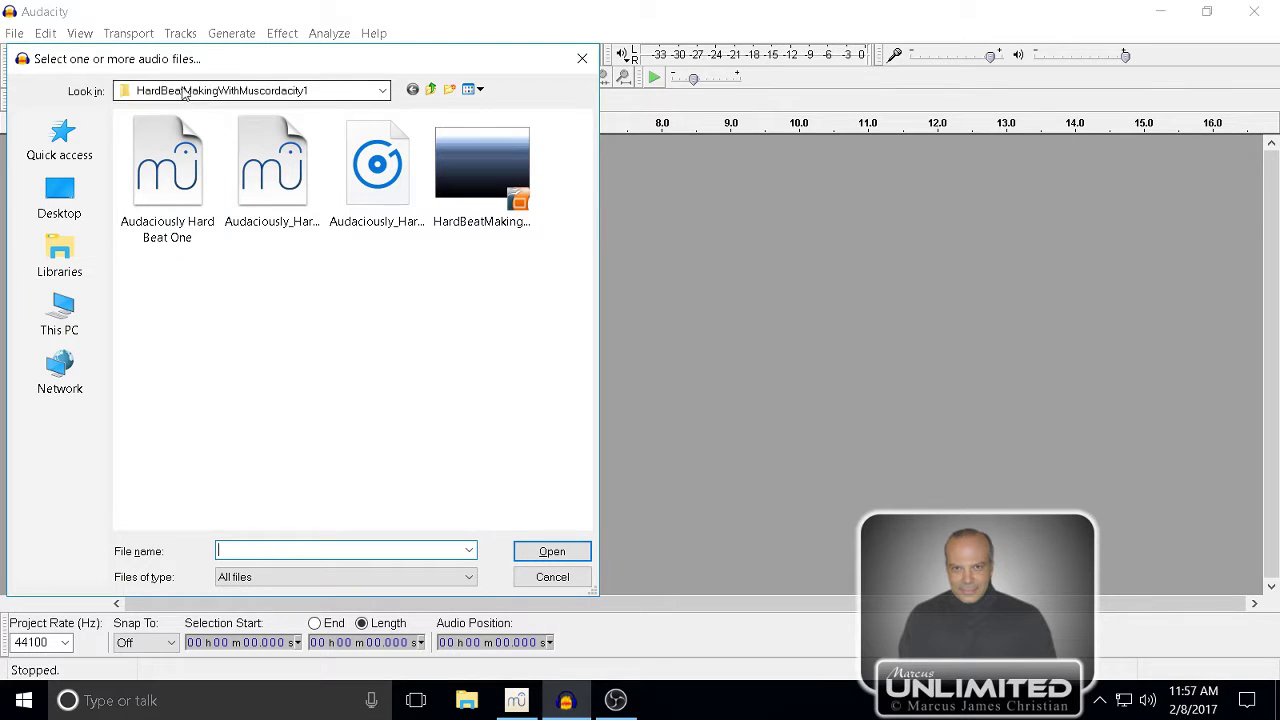
pyautogui.click(378, 163)
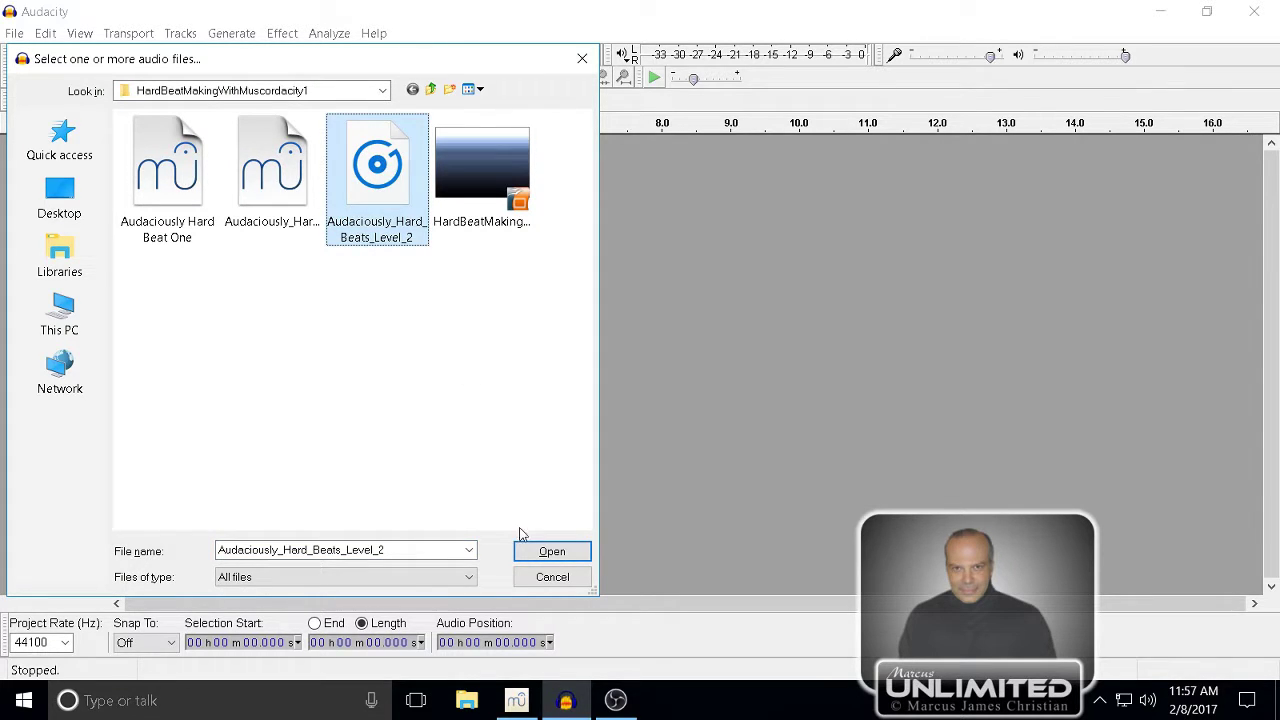
pyautogui.click(545, 553)
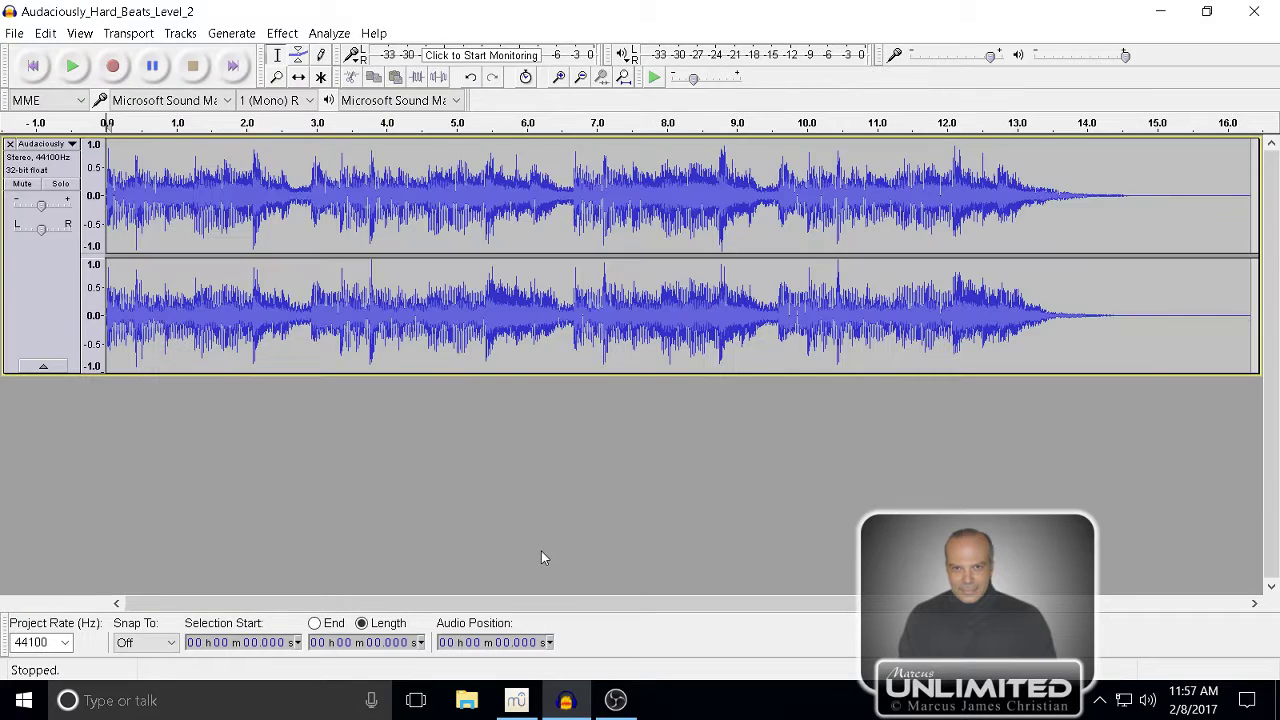
# - Save the audio as an Audacity project named Audaciously_Hard_Beats_Level_2 in the HardBeatMakingWithMuscordacity1 folder
pyautogui.click(13, 34)
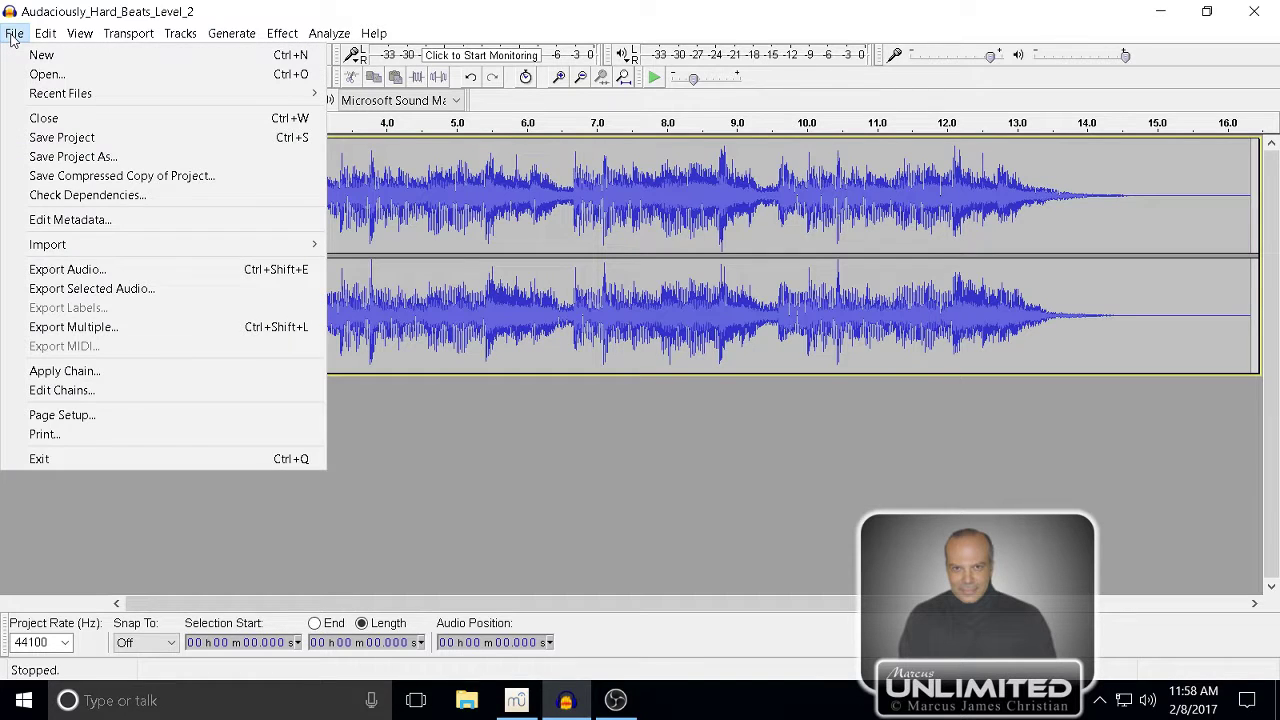
pyautogui.click(74, 157)
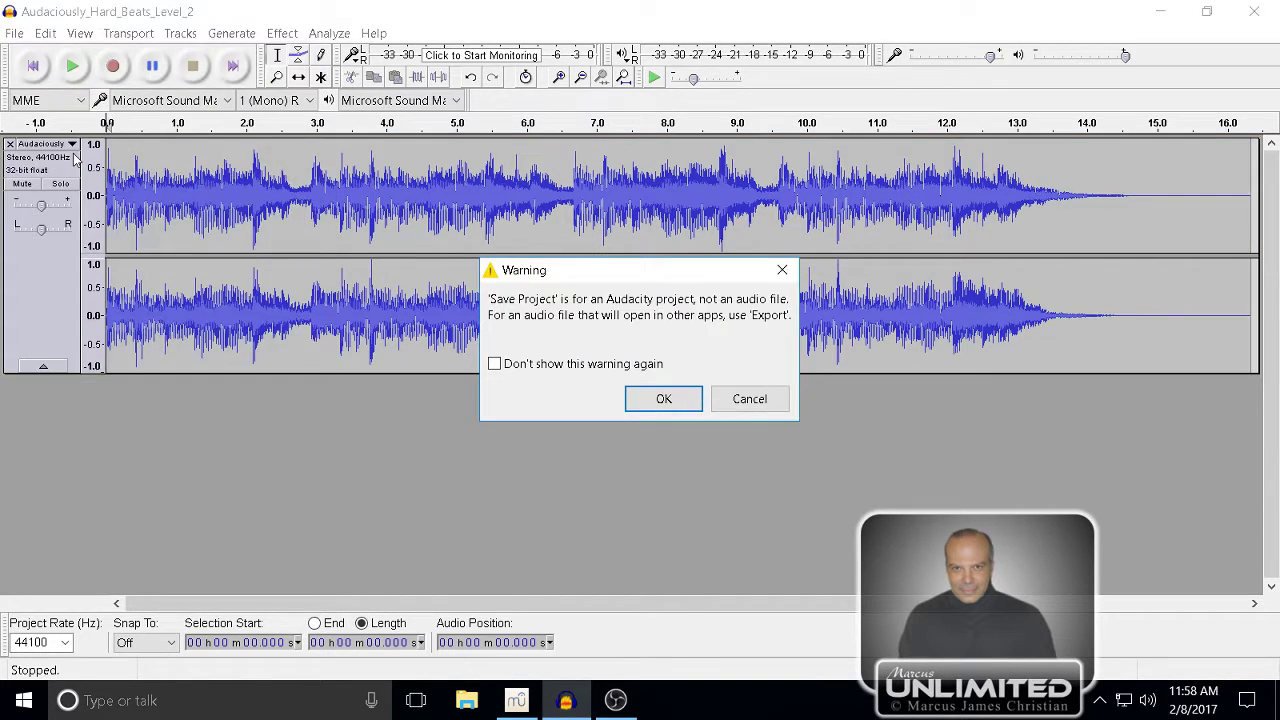
pyautogui.click(662, 400)
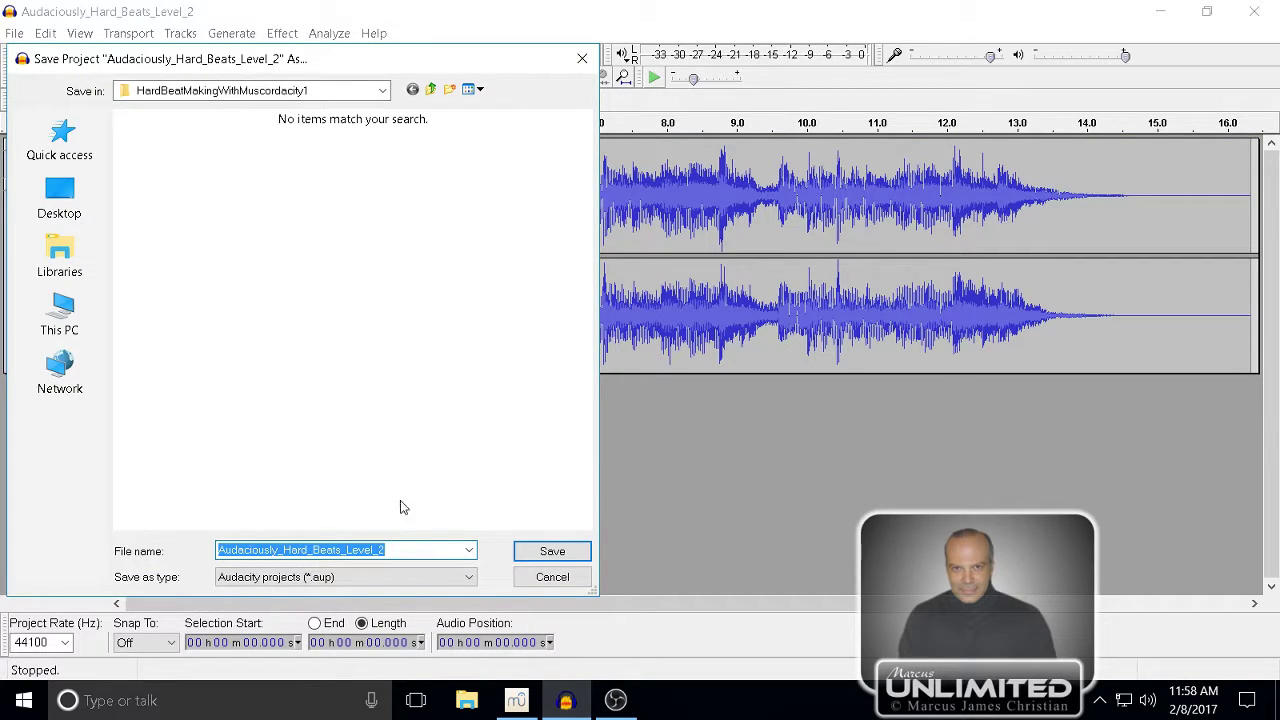
pyautogui.click(535, 552)
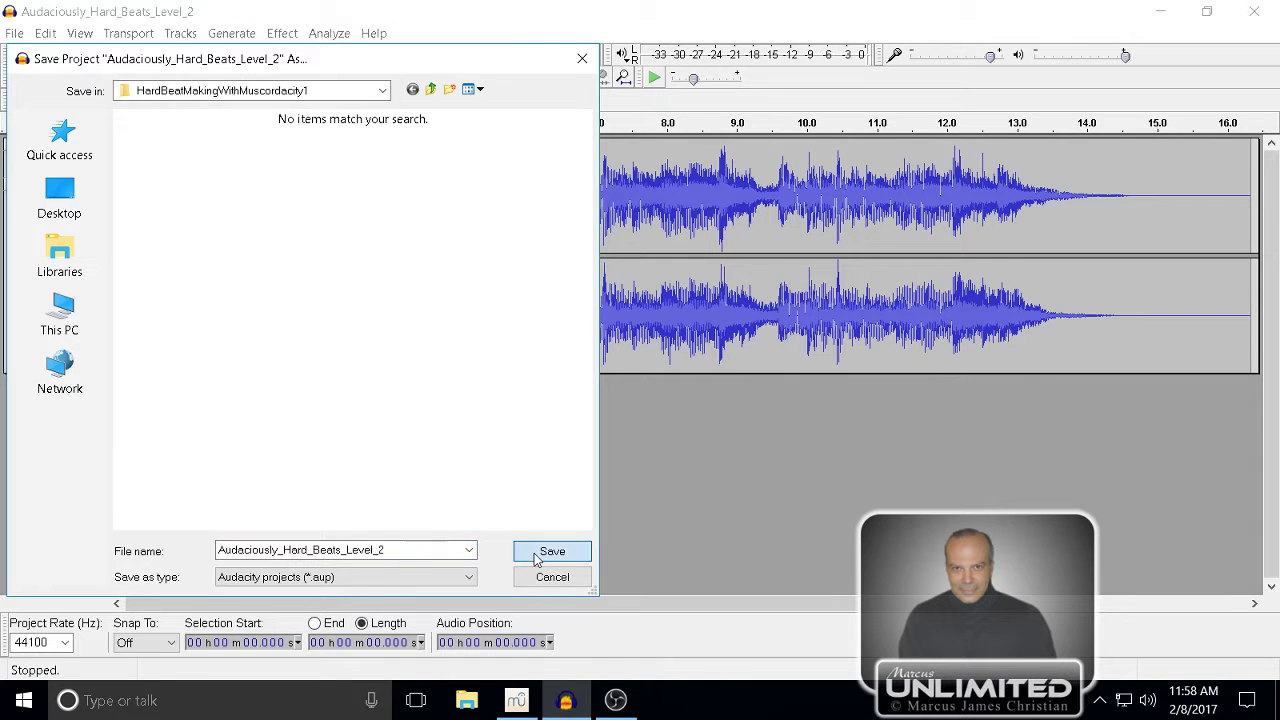
# - Select the entire stereo track, reduce its display height and duplicate it
pyautogui.click(43, 322)
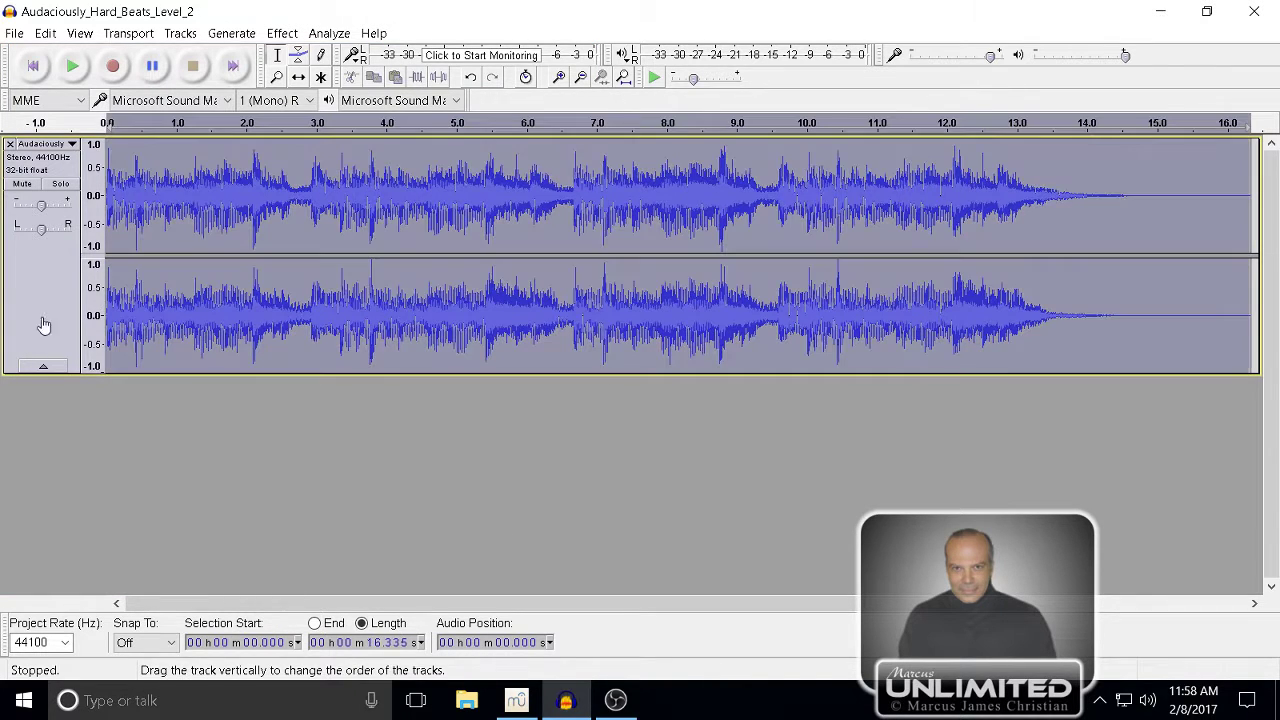
pyautogui.moveTo(120, 372); pyautogui.dragTo(123, 268)
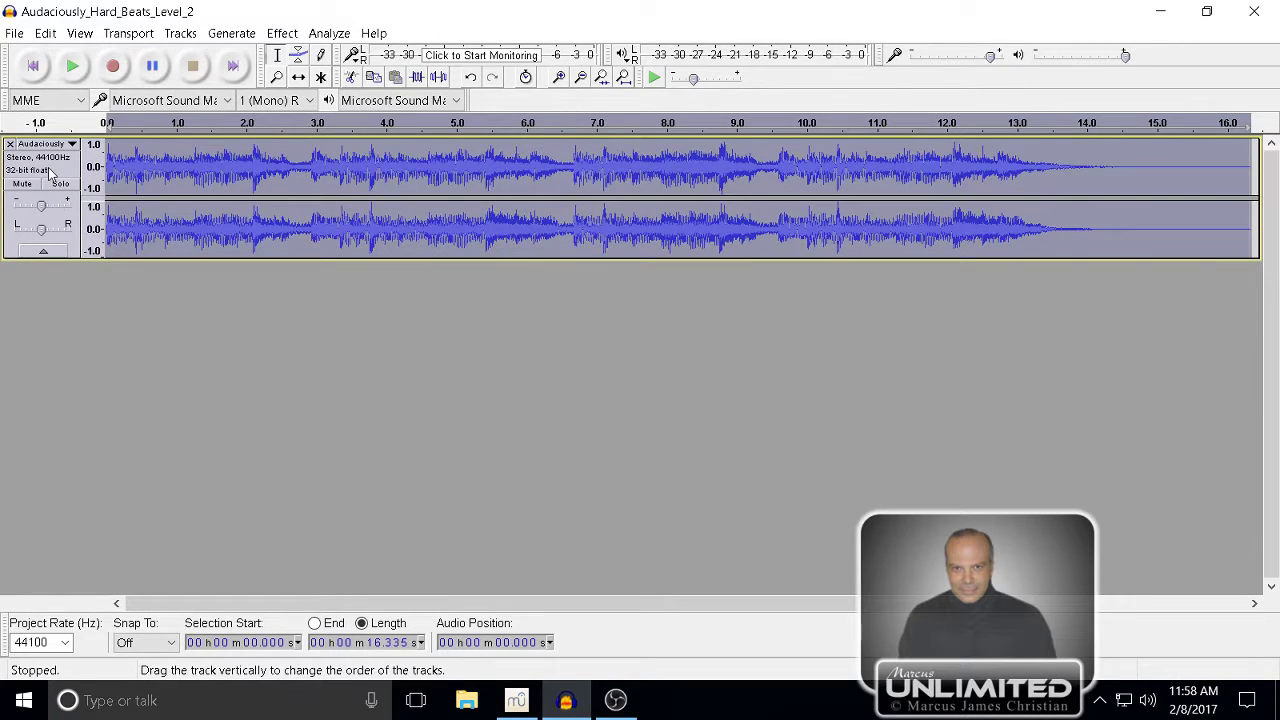
pyautogui.hotkey('ctrl', 'd')
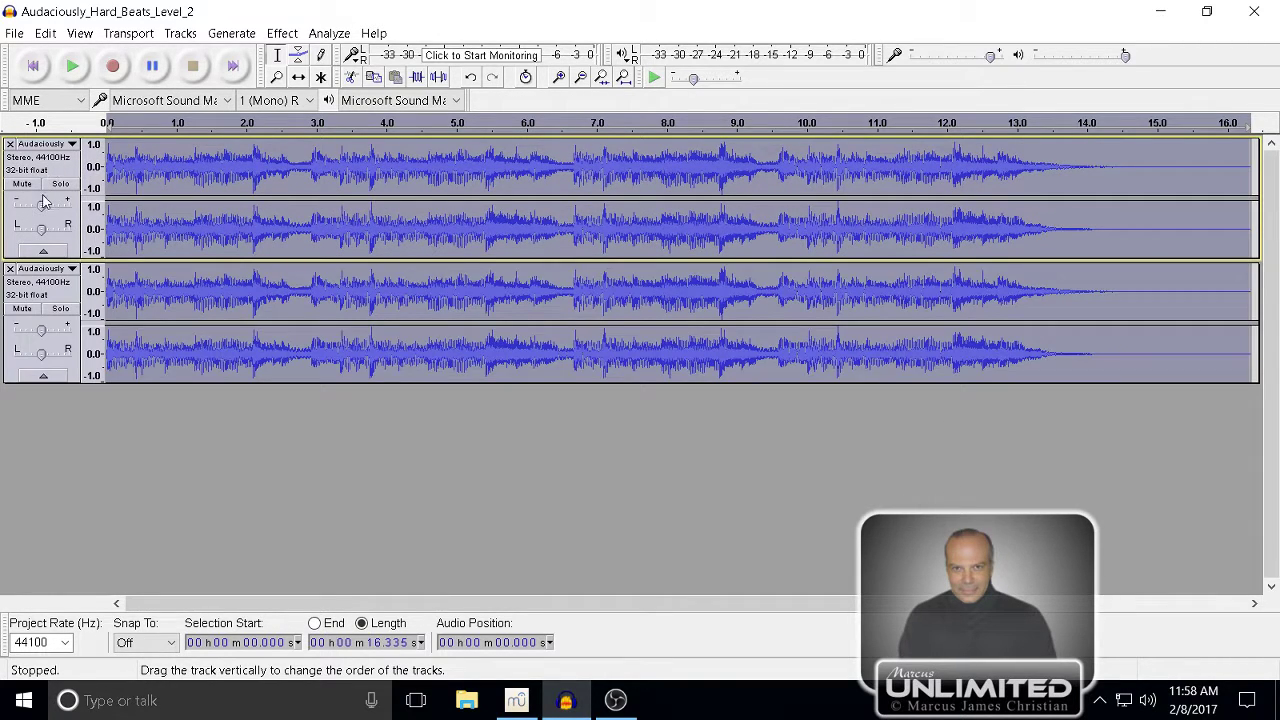
# - Mute the original track and lower the gain of the duplicate track
pyautogui.click(23, 184)
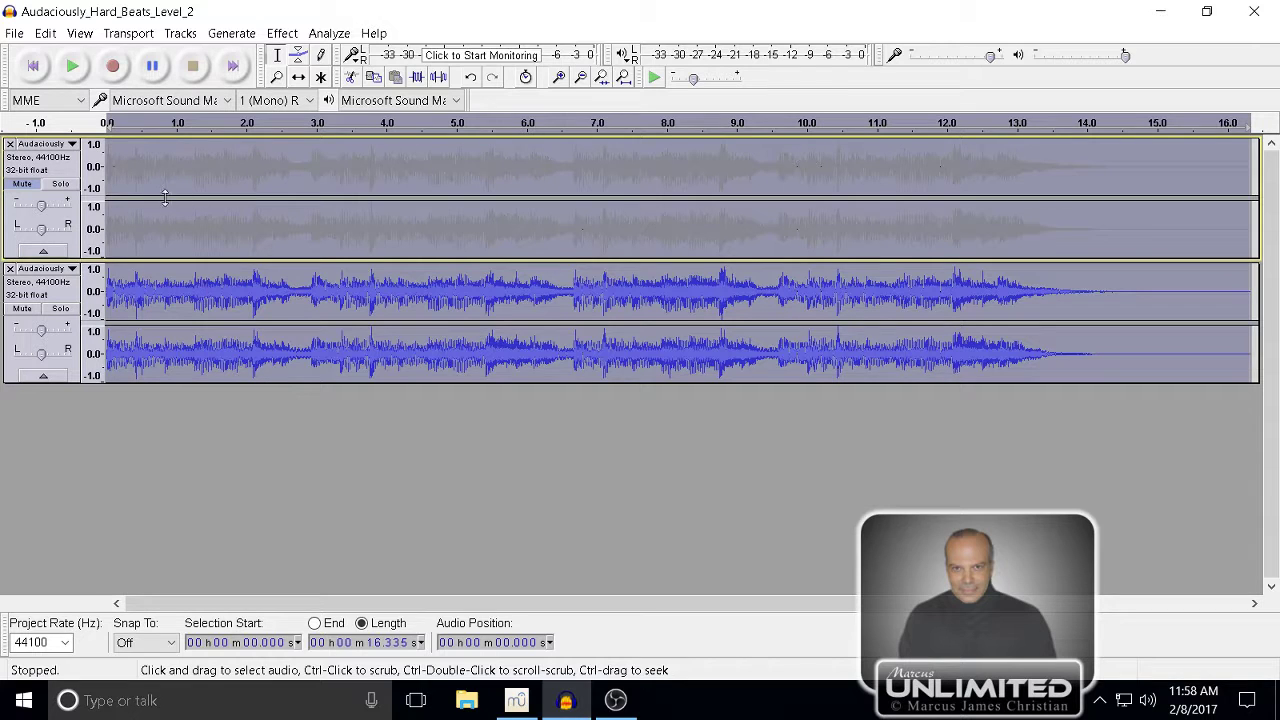
pyautogui.click(30, 338)
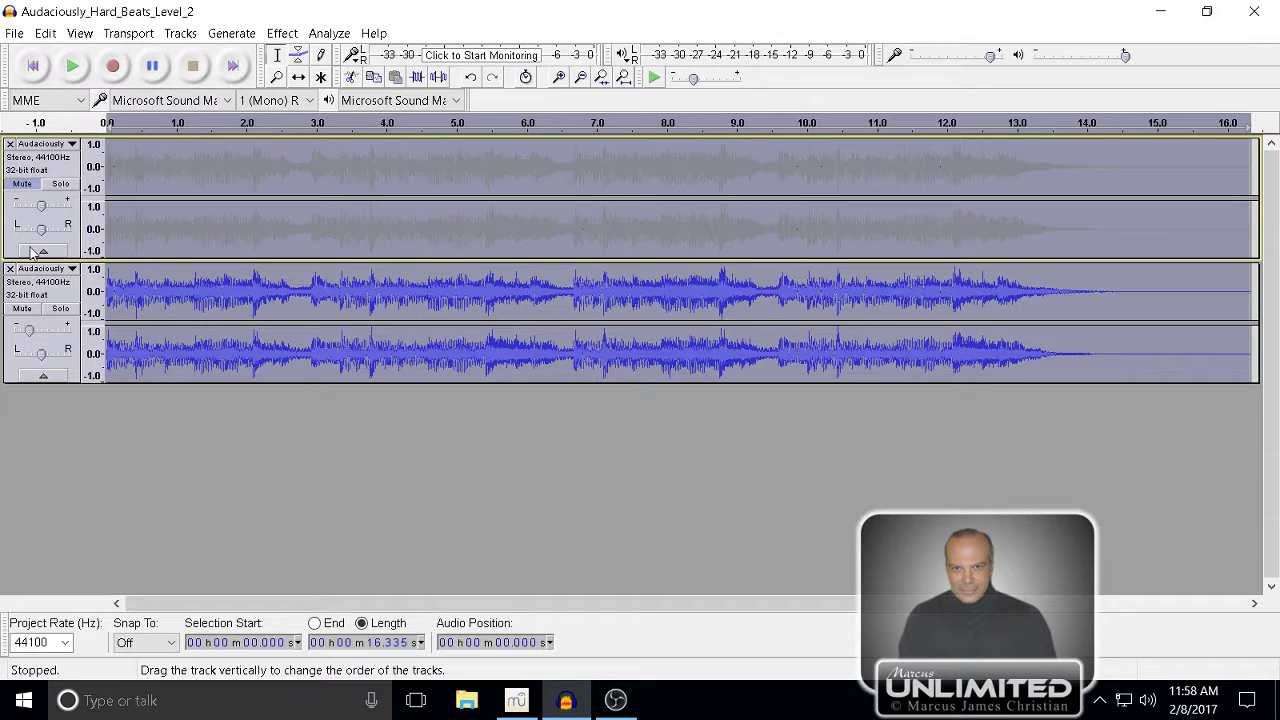
# - Lower the gain of the original track, raise the duplicate track's gain slightly and play the beat briefly
pyautogui.click(31, 206)
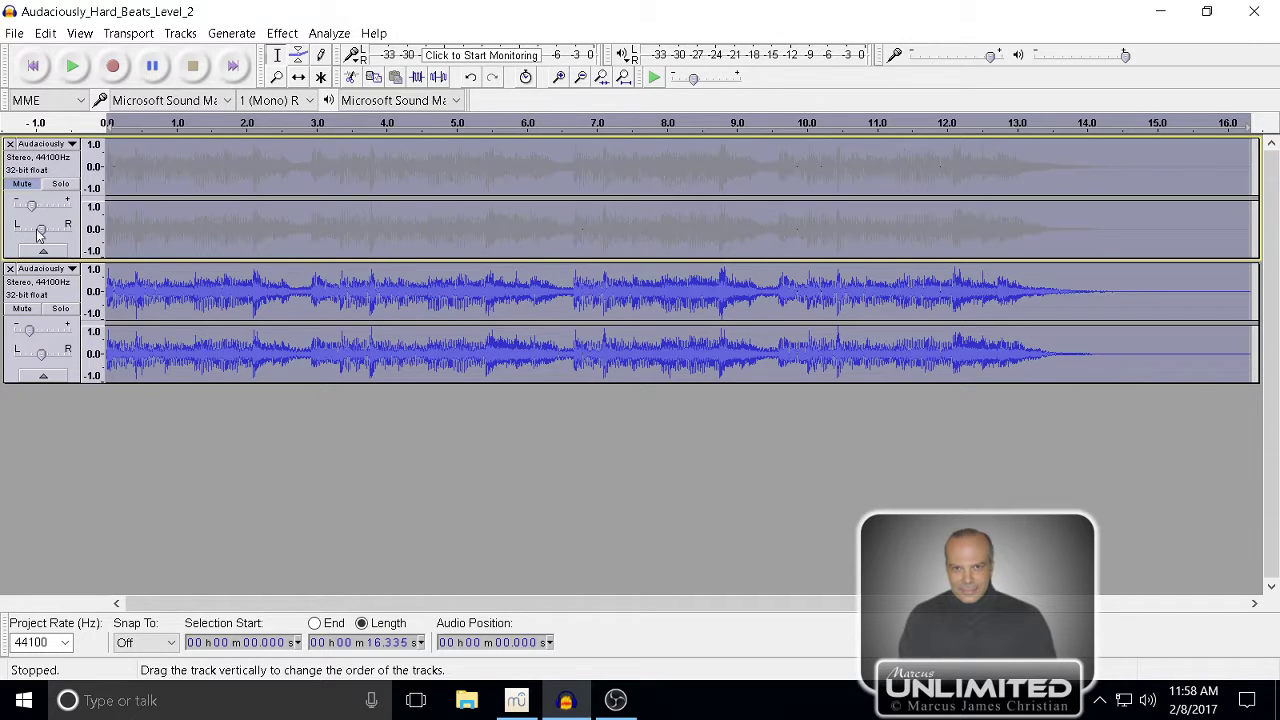
pyautogui.click(37, 331)
pyautogui.click(33, 80)
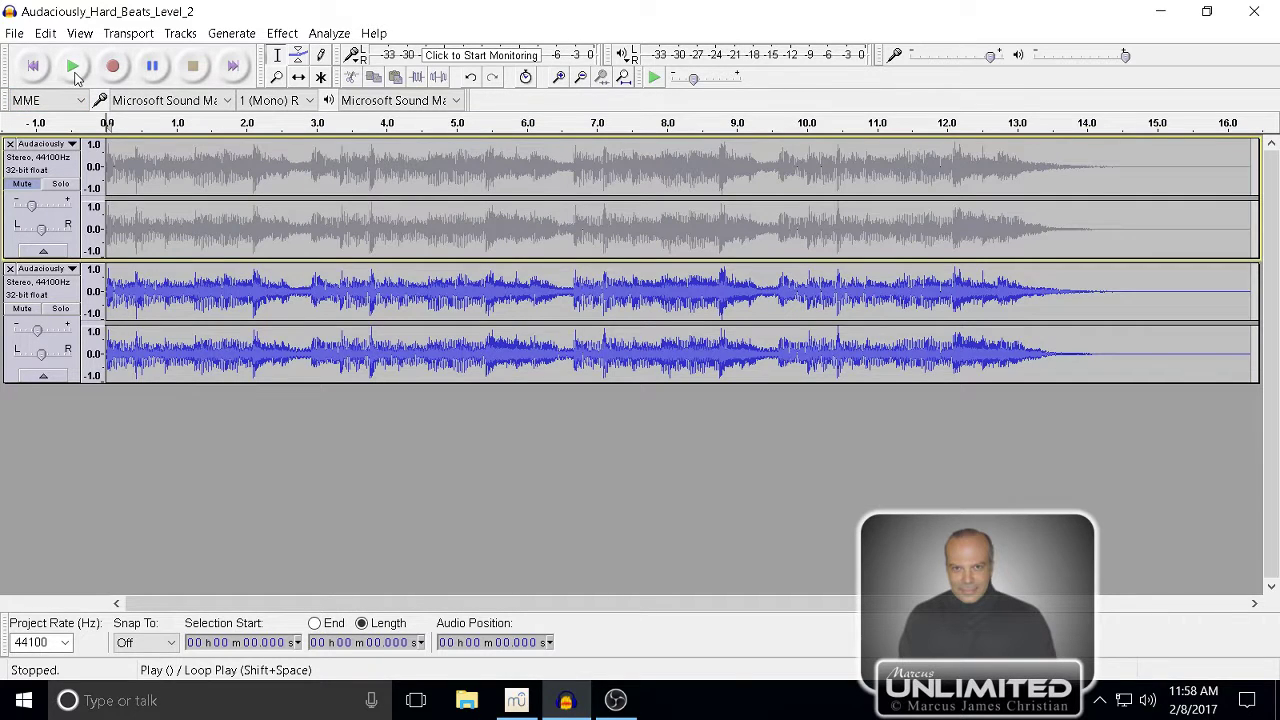
pyautogui.click(74, 74)
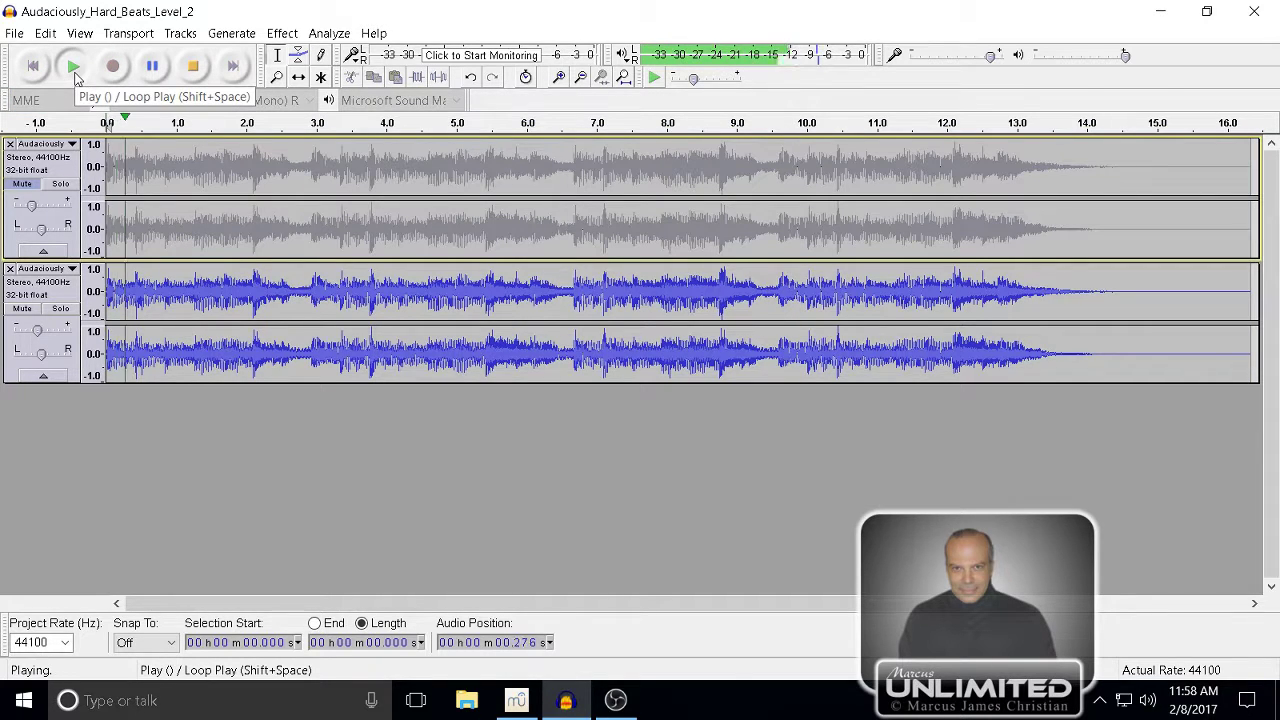
pyautogui.click(193, 66)
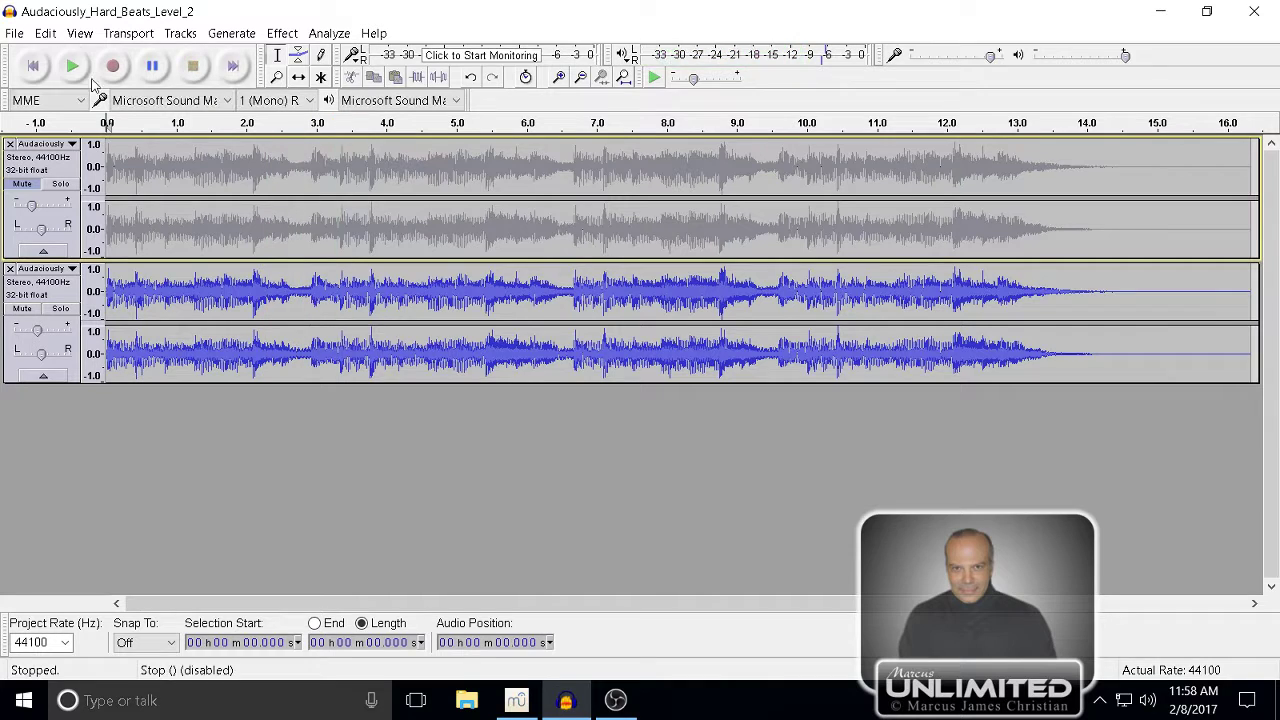
# - Duplicate the second track, mute the new third track and leave only the second track selected
pyautogui.click(37, 296)
pyautogui.moveTo(38, 335)
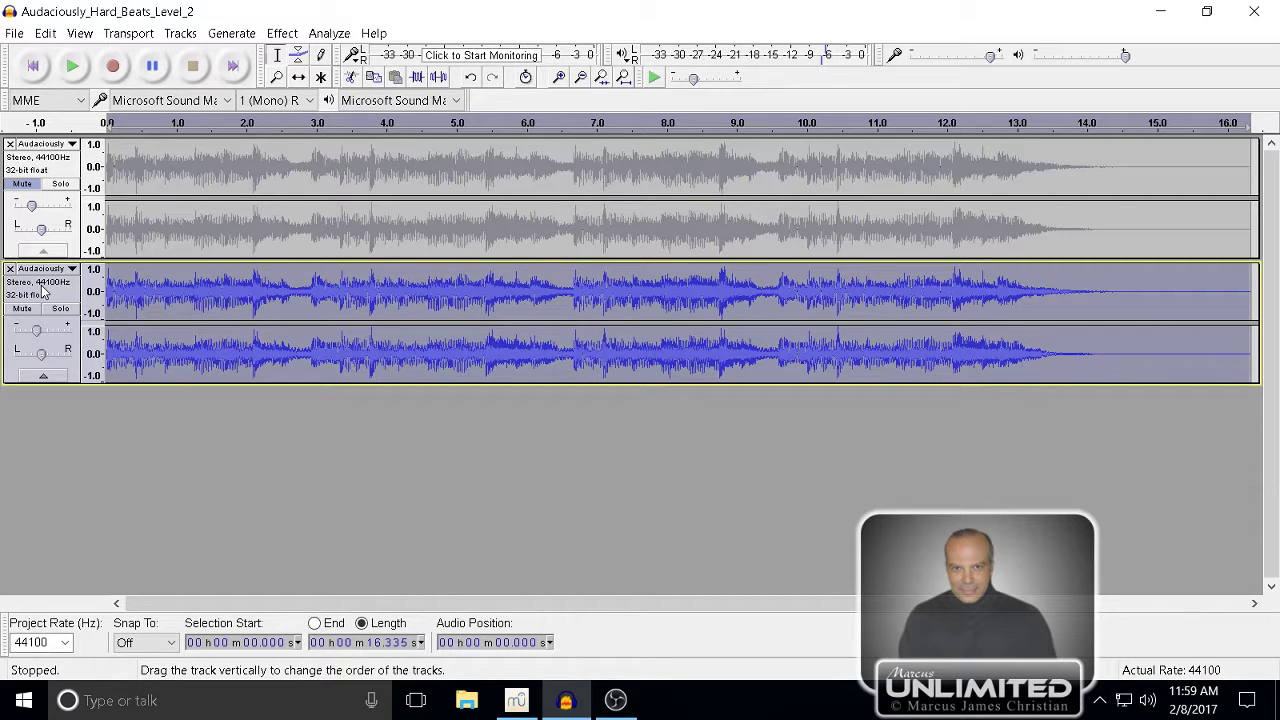
pyautogui.hotkey('ctrl', 'd')
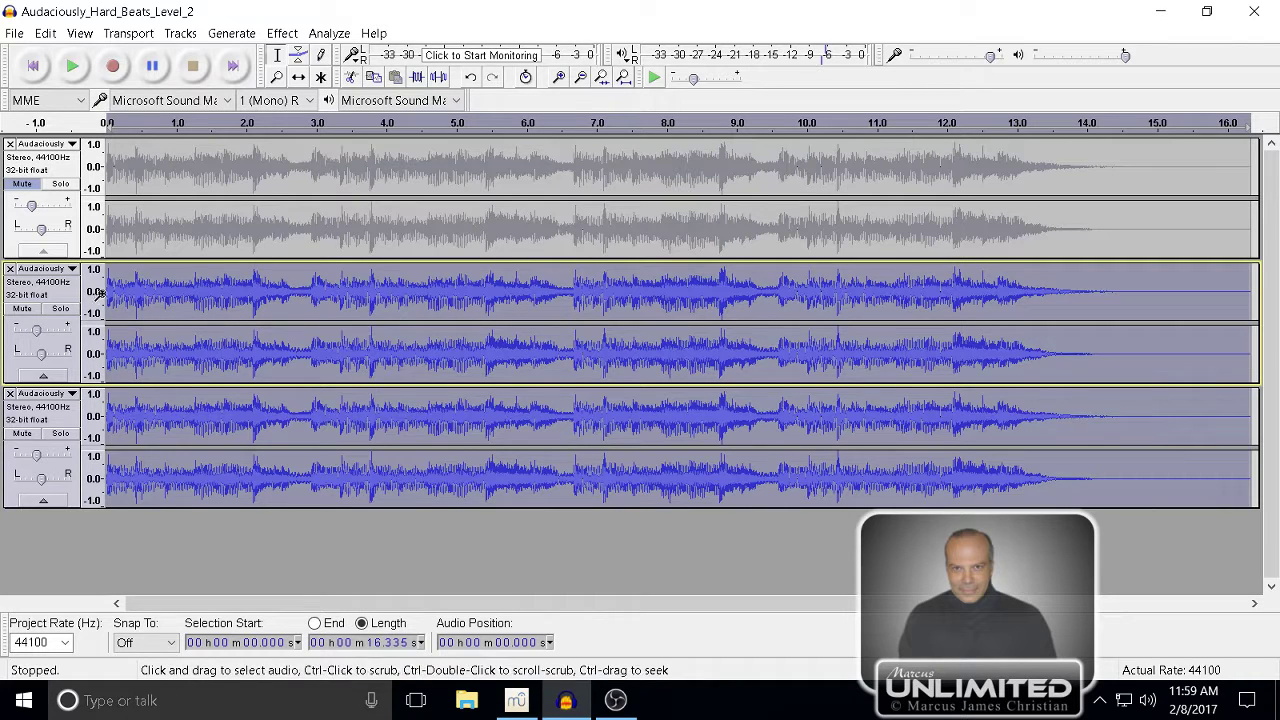
pyautogui.click(28, 433)
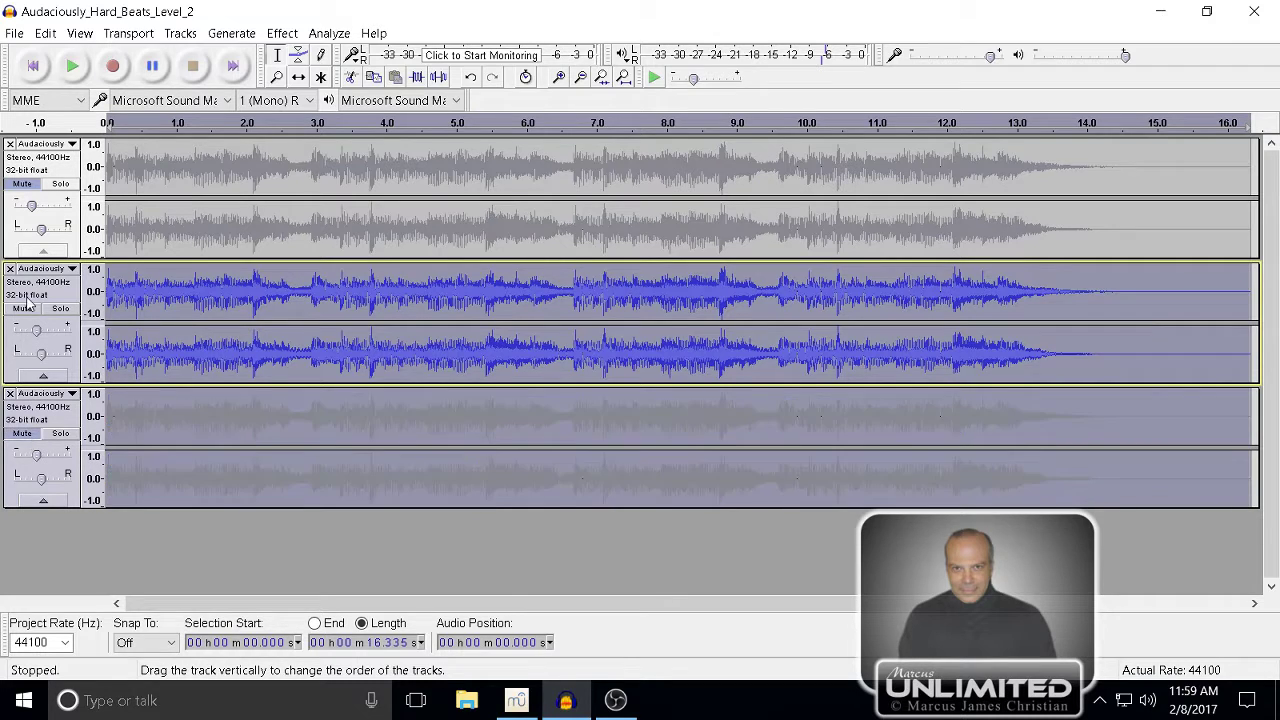
pyautogui.hotkey('ctrl', 'shift', 'u')
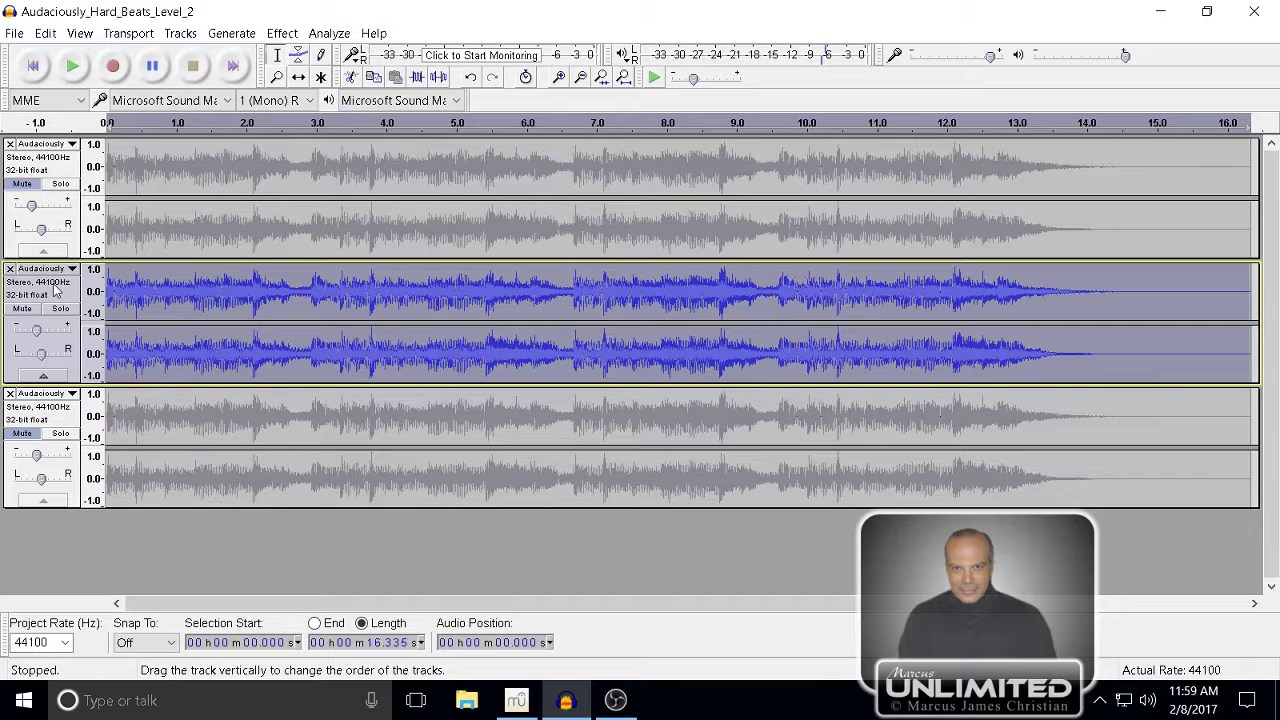
pyautogui.click(297, 34)
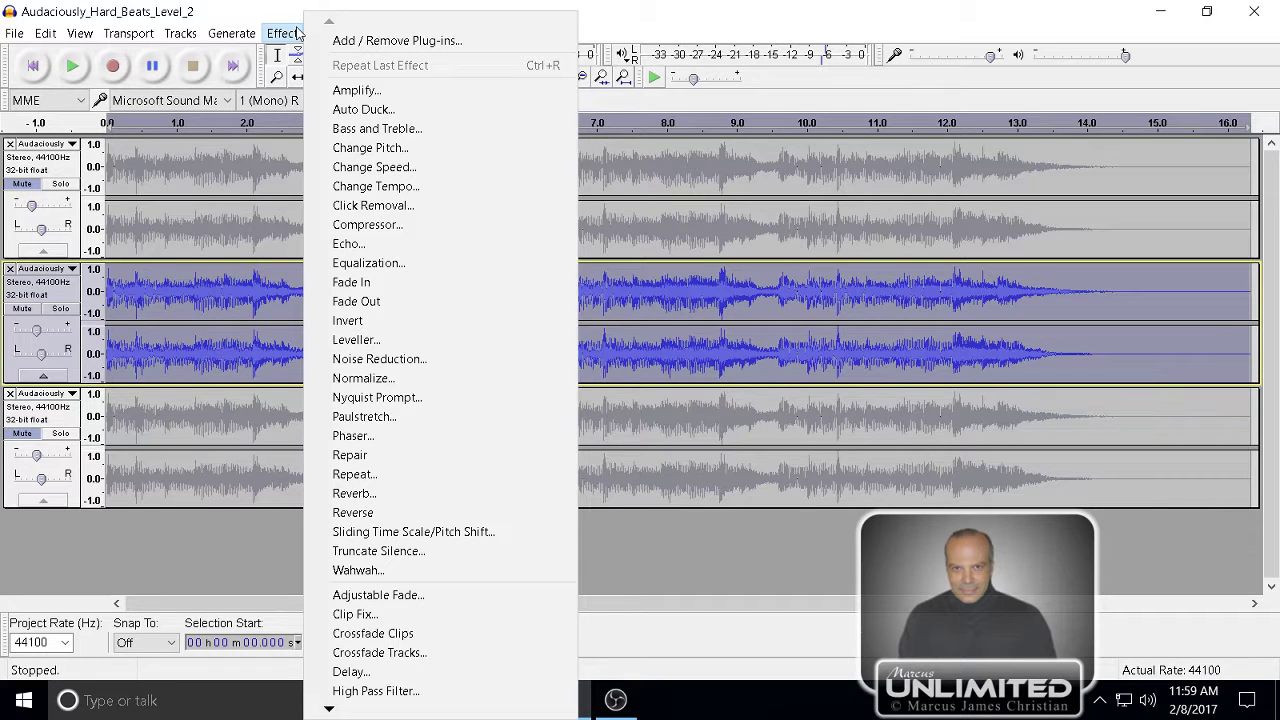
pyautogui.click(378, 128)
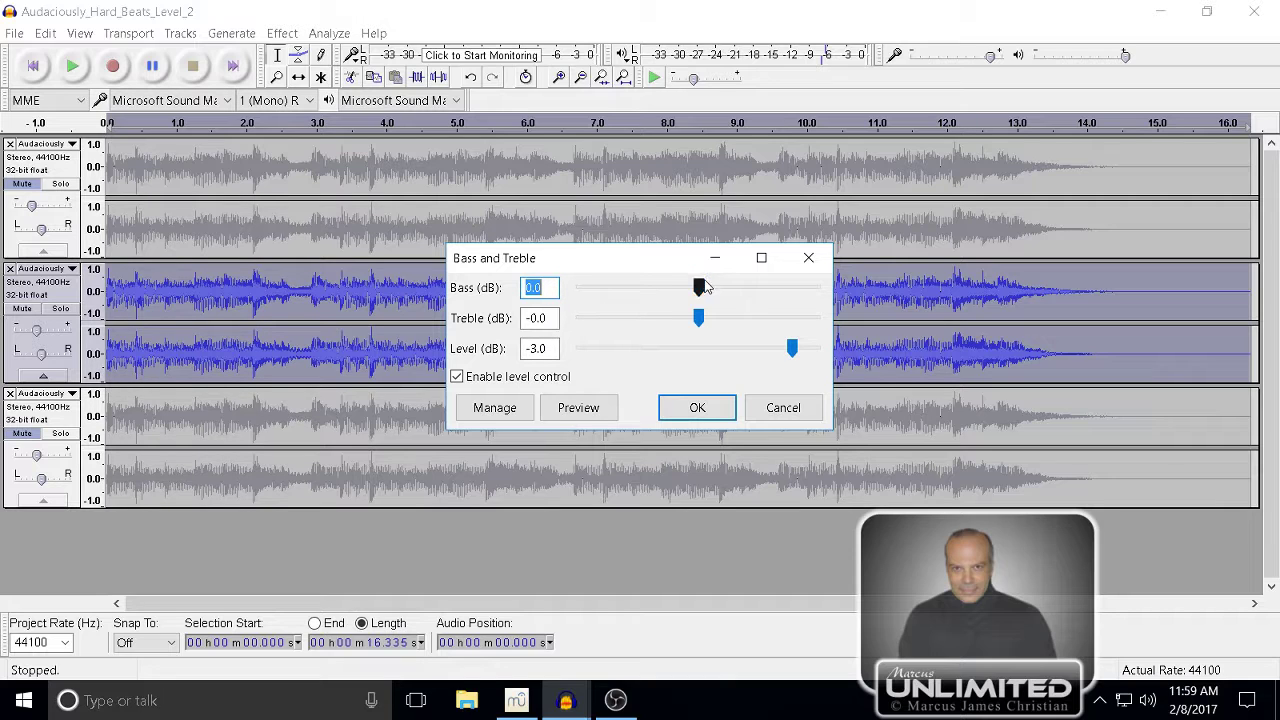
pyautogui.click(758, 292)
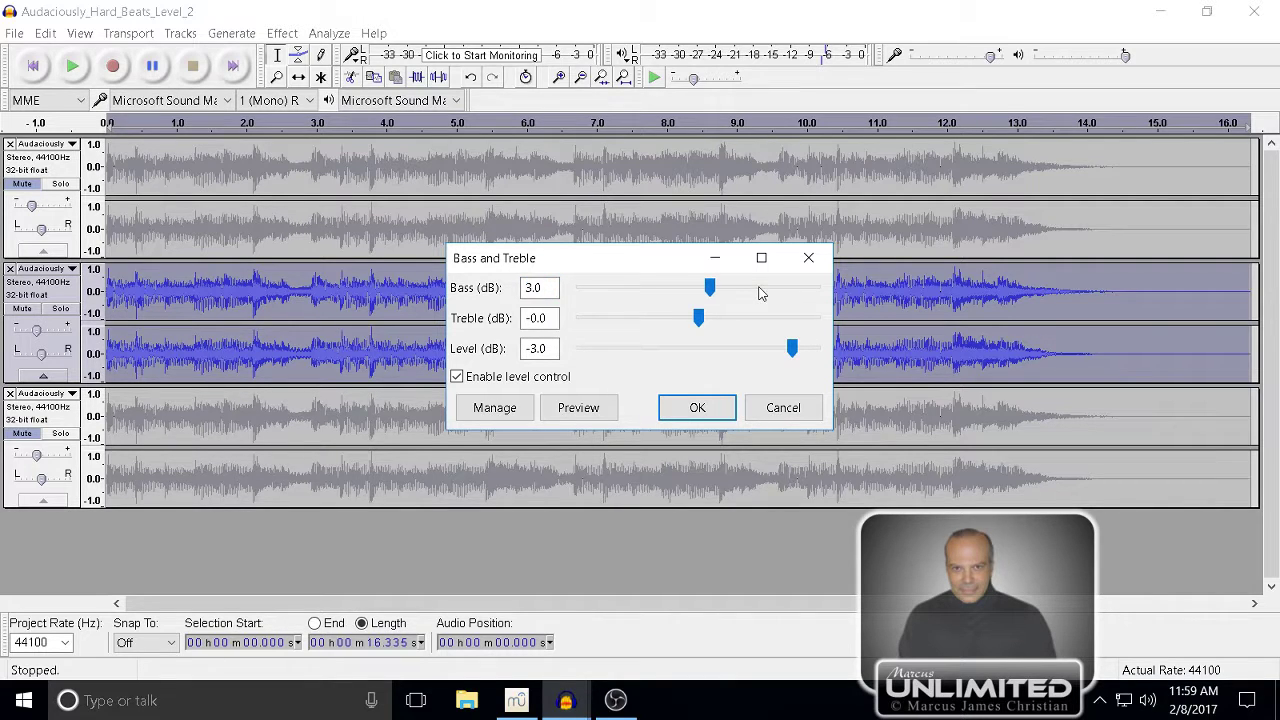
pyautogui.click(758, 292)
pyautogui.moveTo(726, 291); pyautogui.dragTo(756, 290)
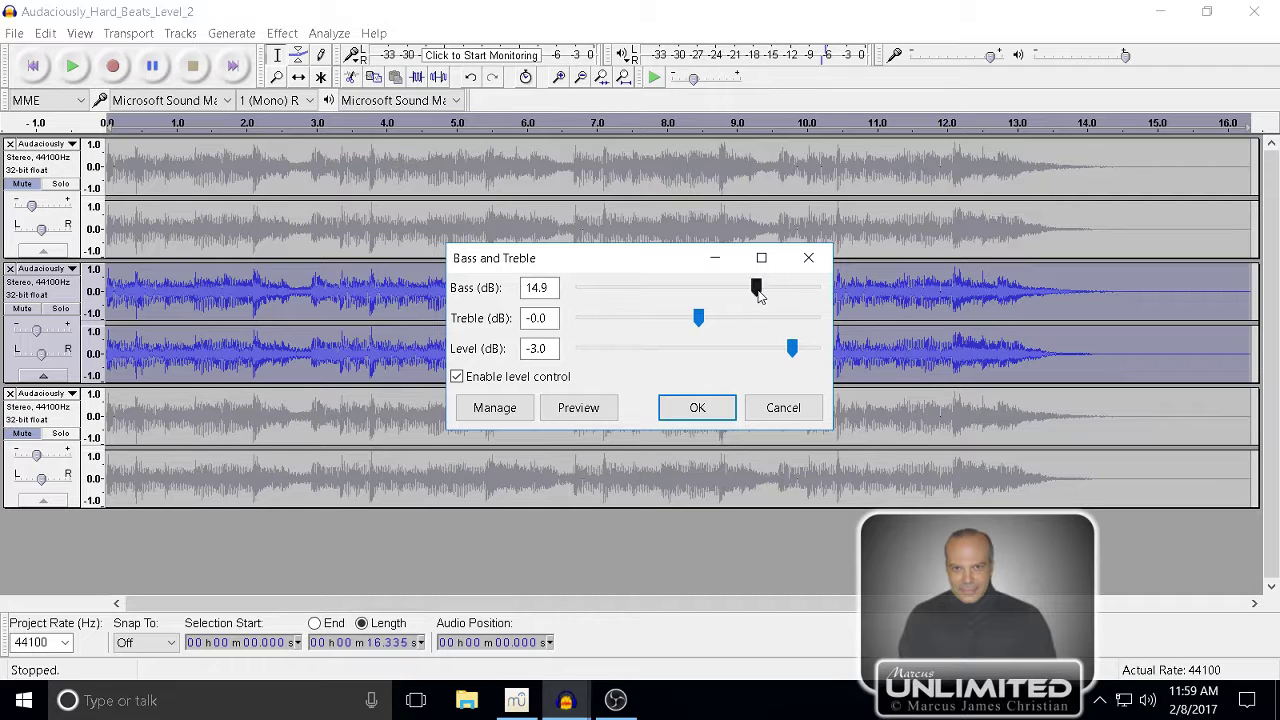
pyautogui.click(598, 410)
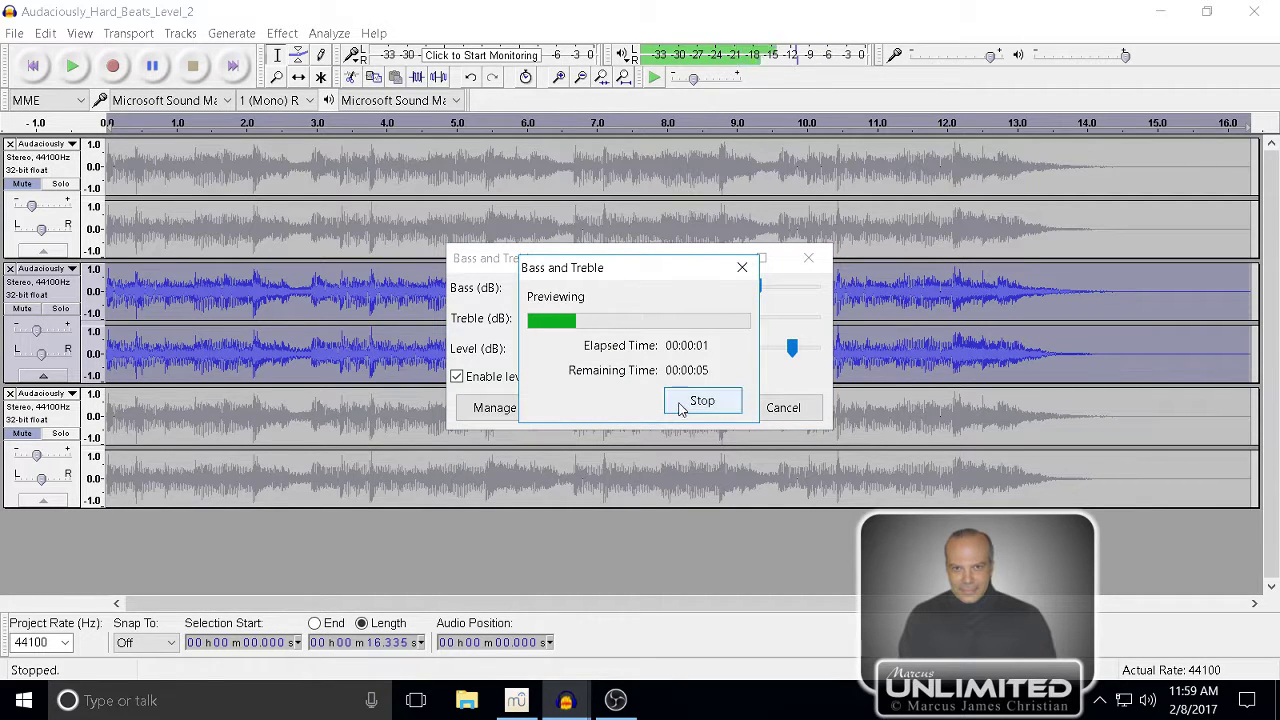
pyautogui.click(700, 402)
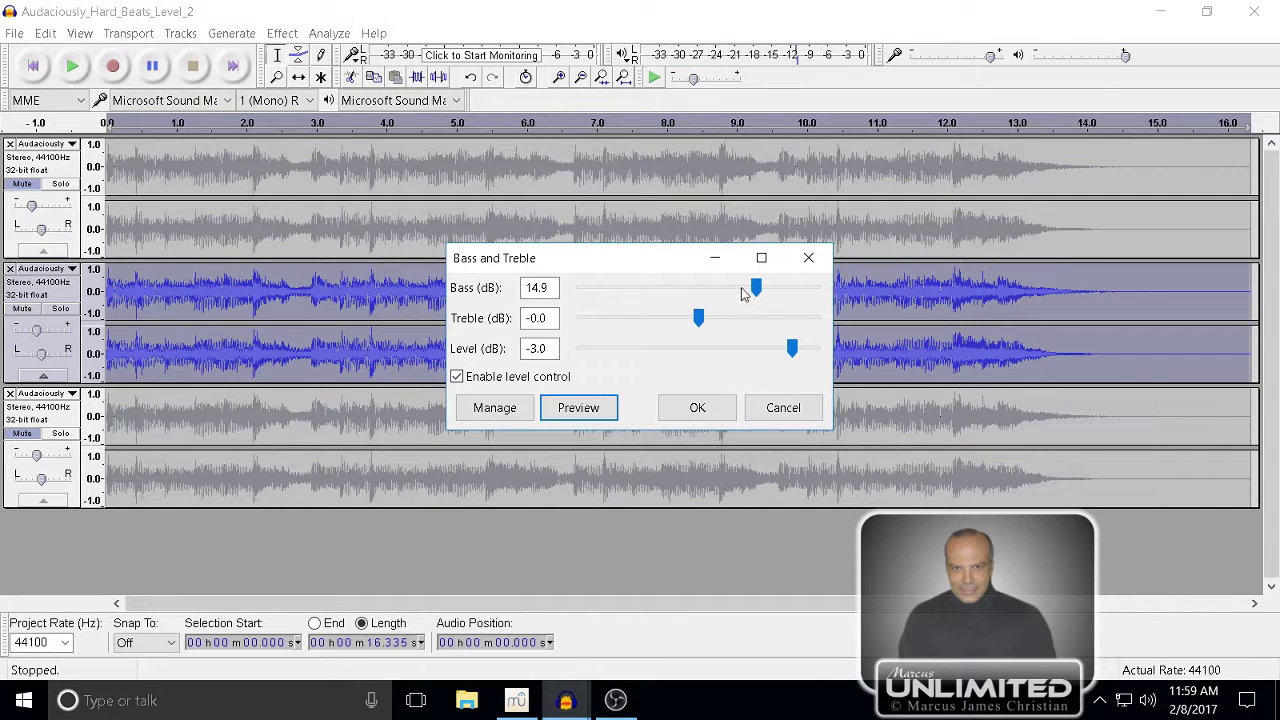
pyautogui.moveTo(752, 290); pyautogui.dragTo(697, 299)
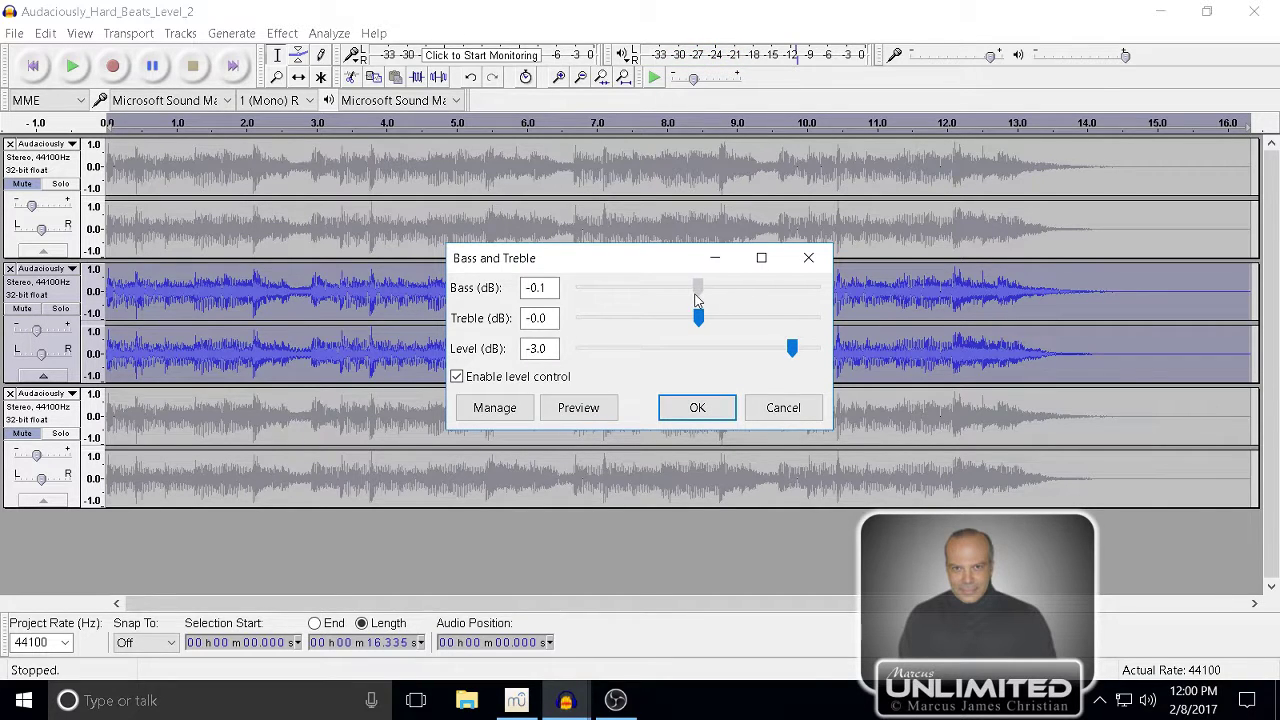
pyautogui.click(790, 407)
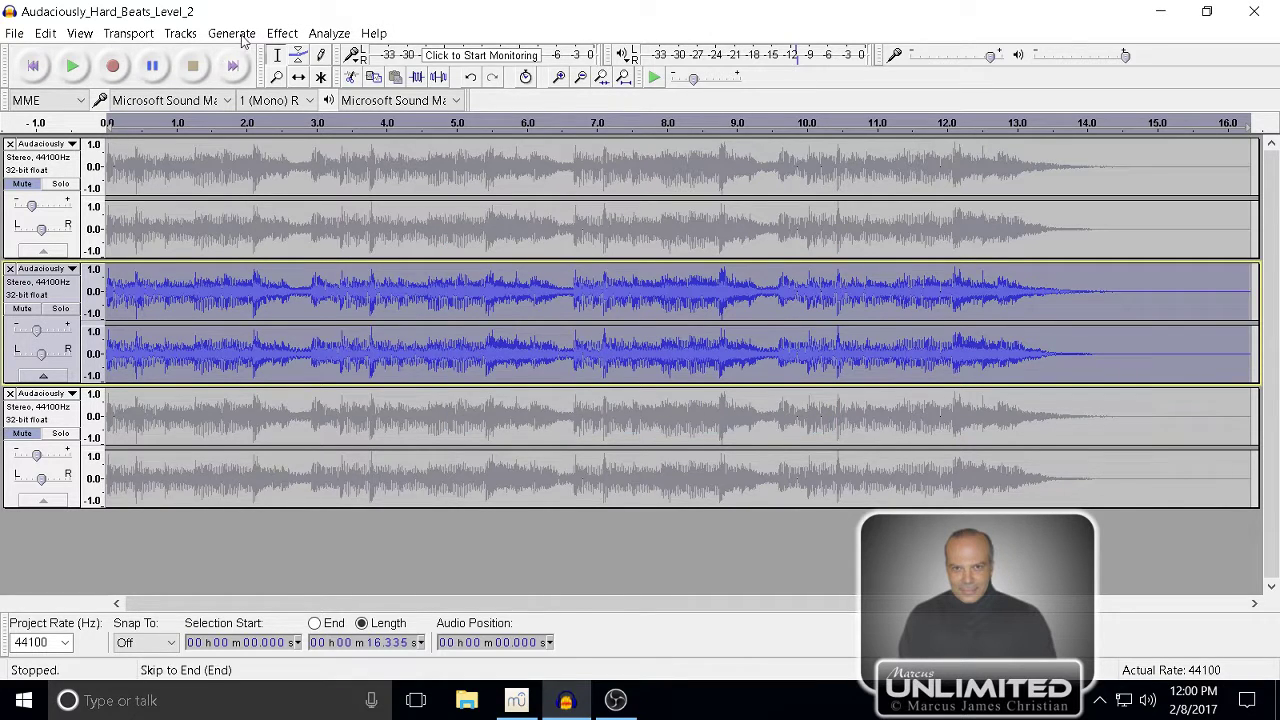
# - Open the Equalization effect for the second track with the EQ type set to Graphic
pyautogui.click(282, 33)
pyautogui.click(362, 263)
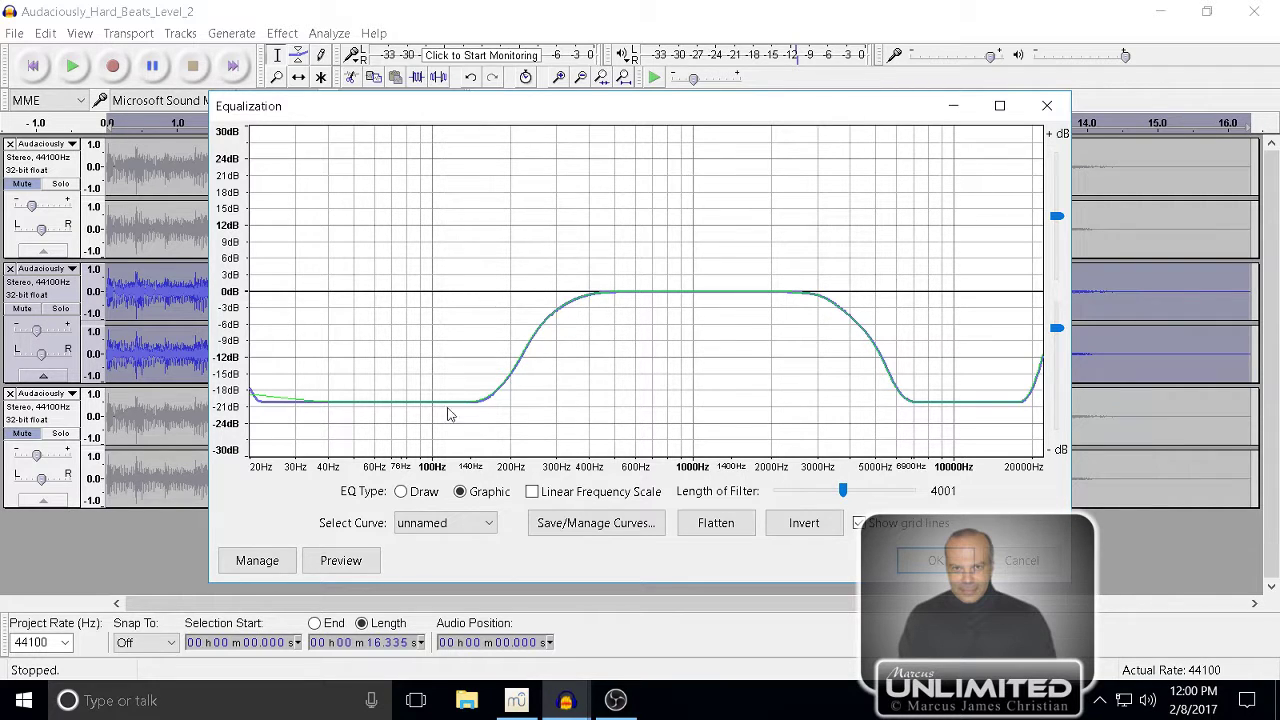
pyautogui.click(487, 527)
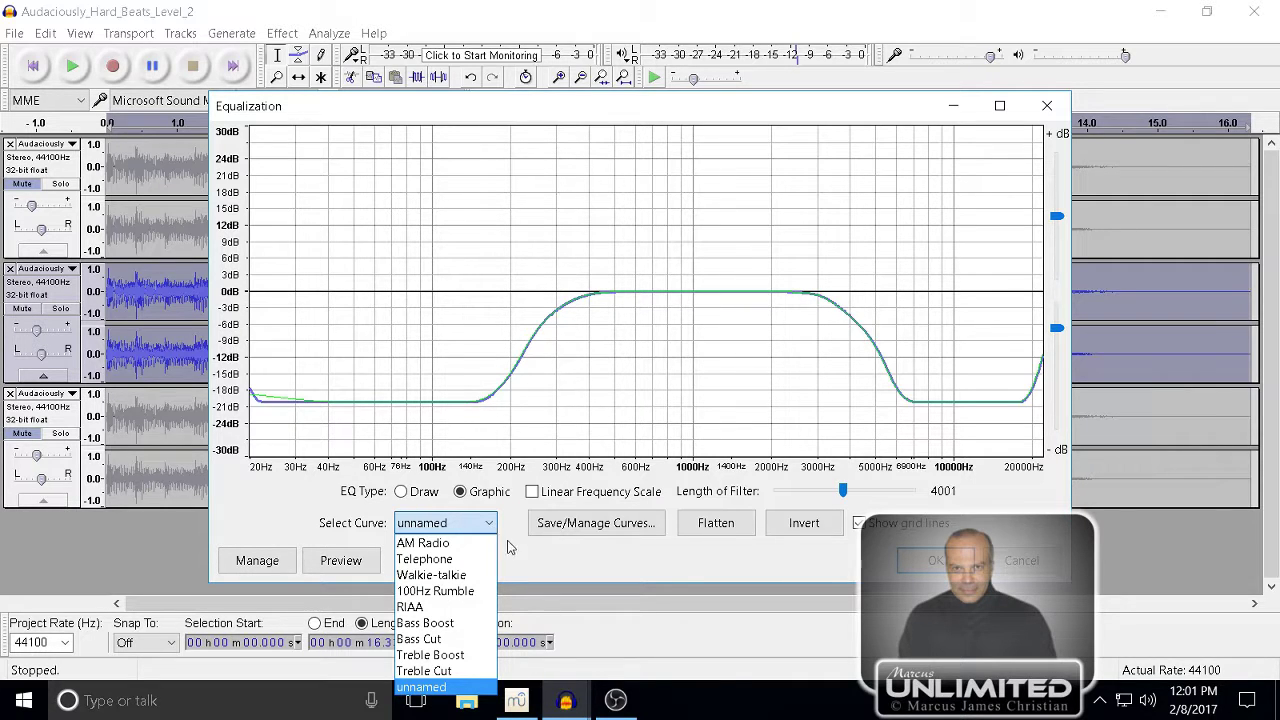
pyautogui.click(508, 549)
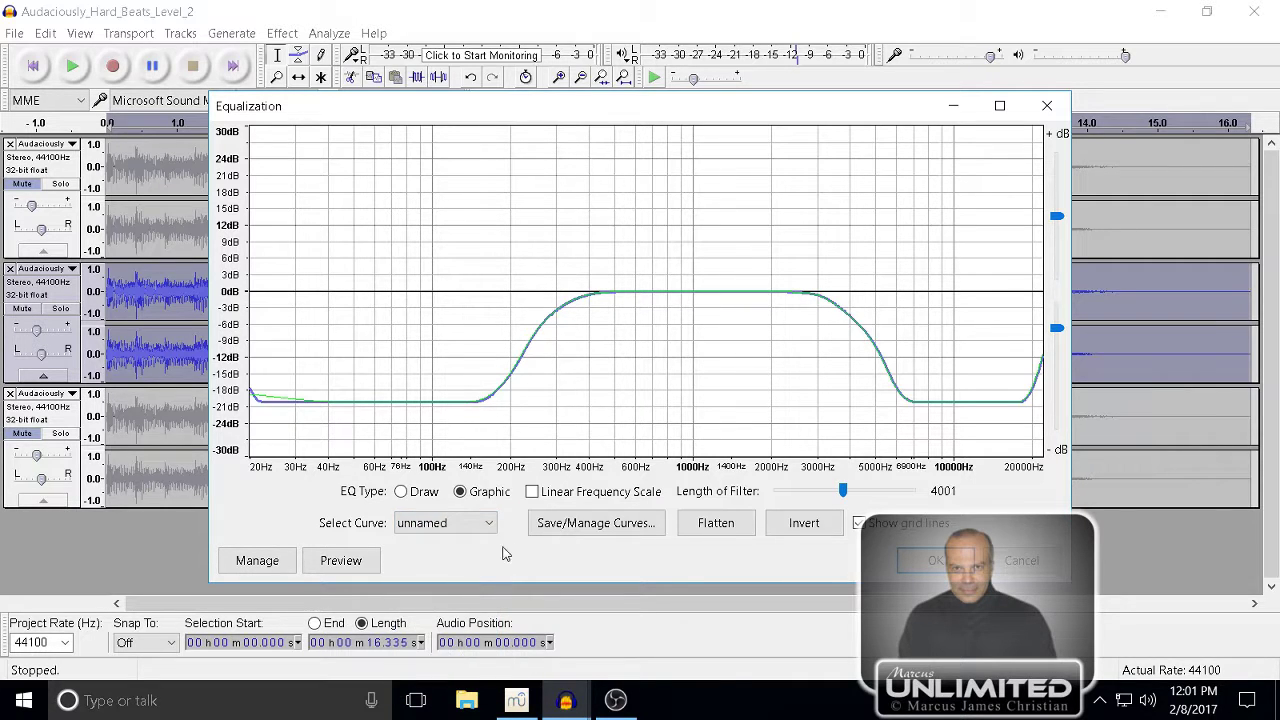
pyautogui.click(400, 492)
pyautogui.click(459, 491)
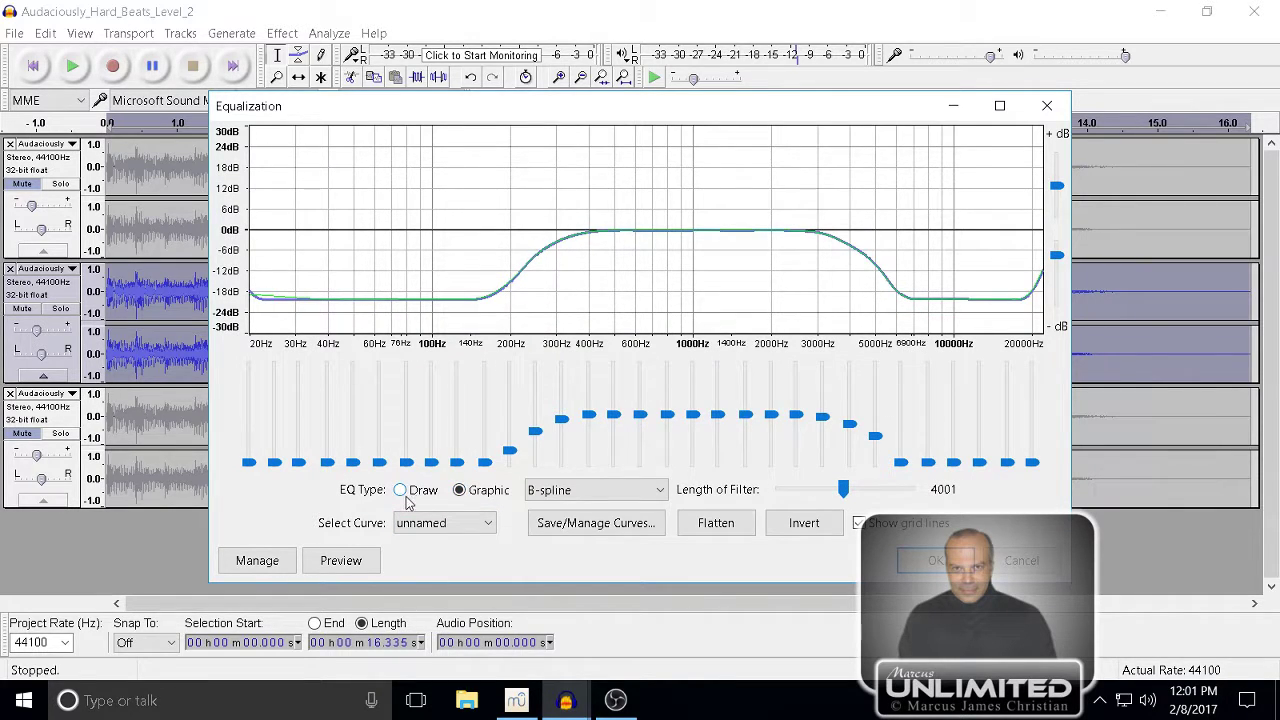
pyautogui.click(400, 491)
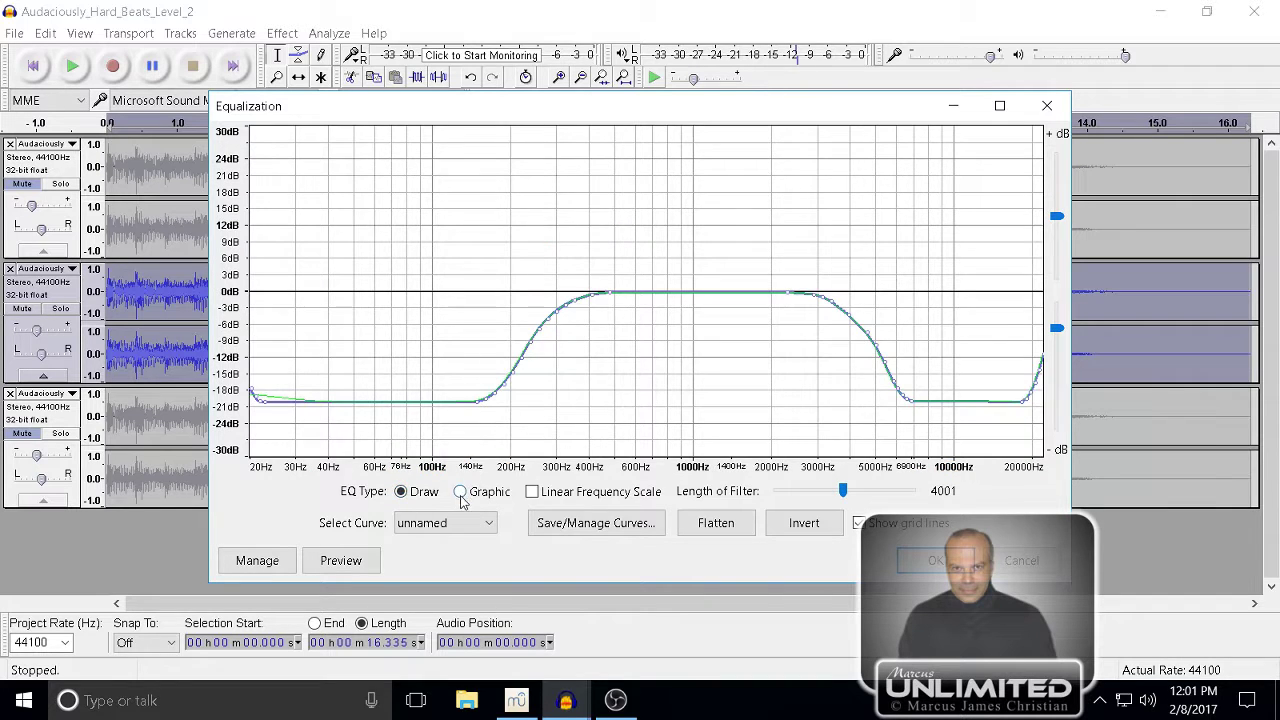
pyautogui.click(459, 491)
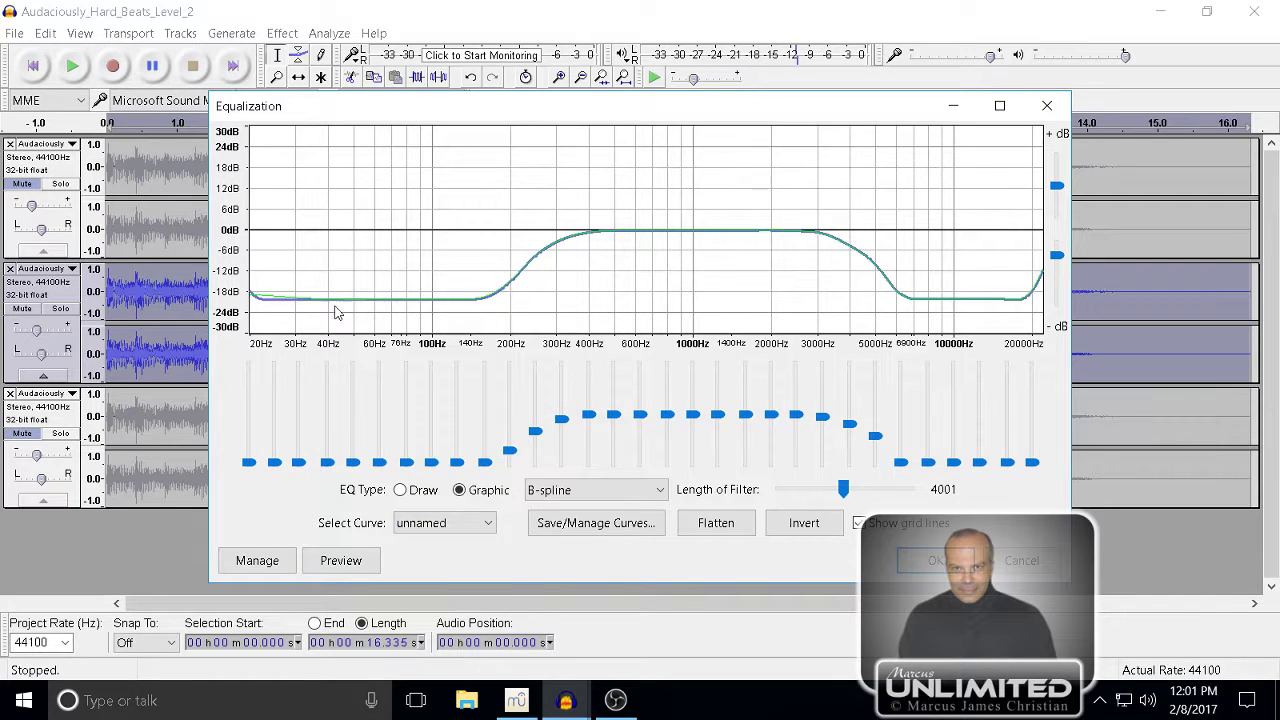
# - Choose the Bass Boost curve, preview it and apply the equalization to the second track
pyautogui.click(489, 527)
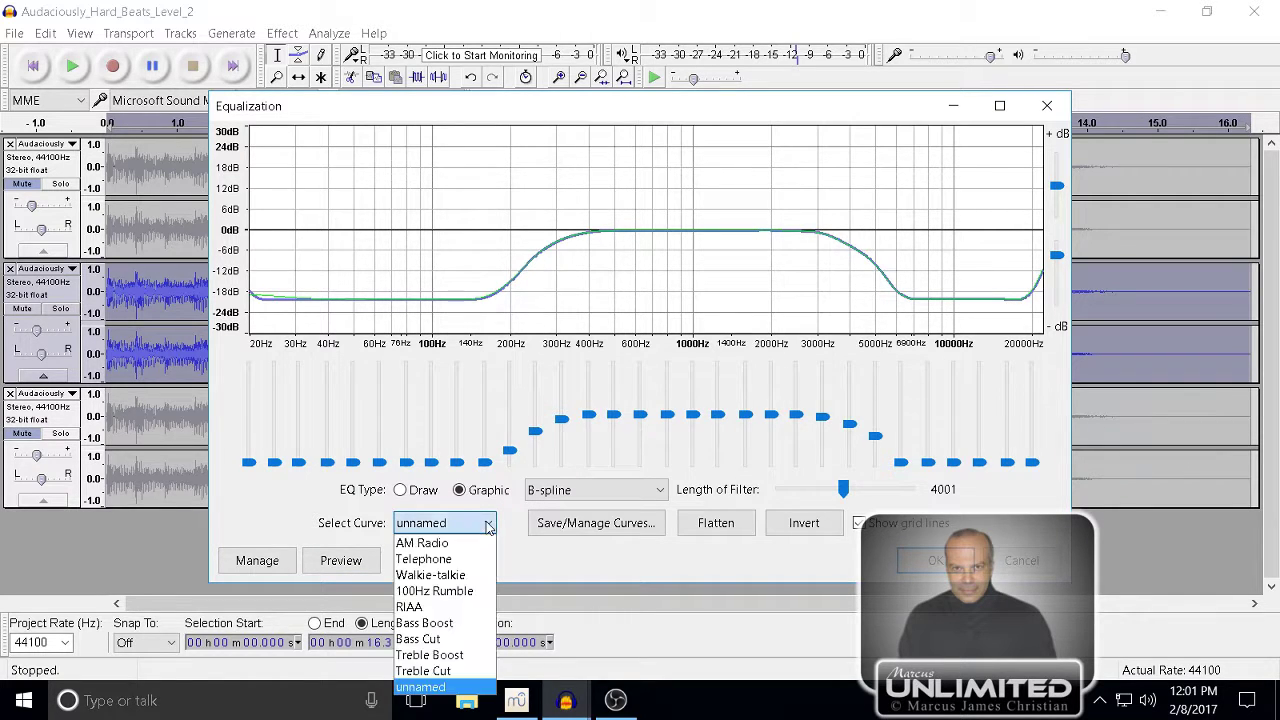
pyautogui.click(461, 623)
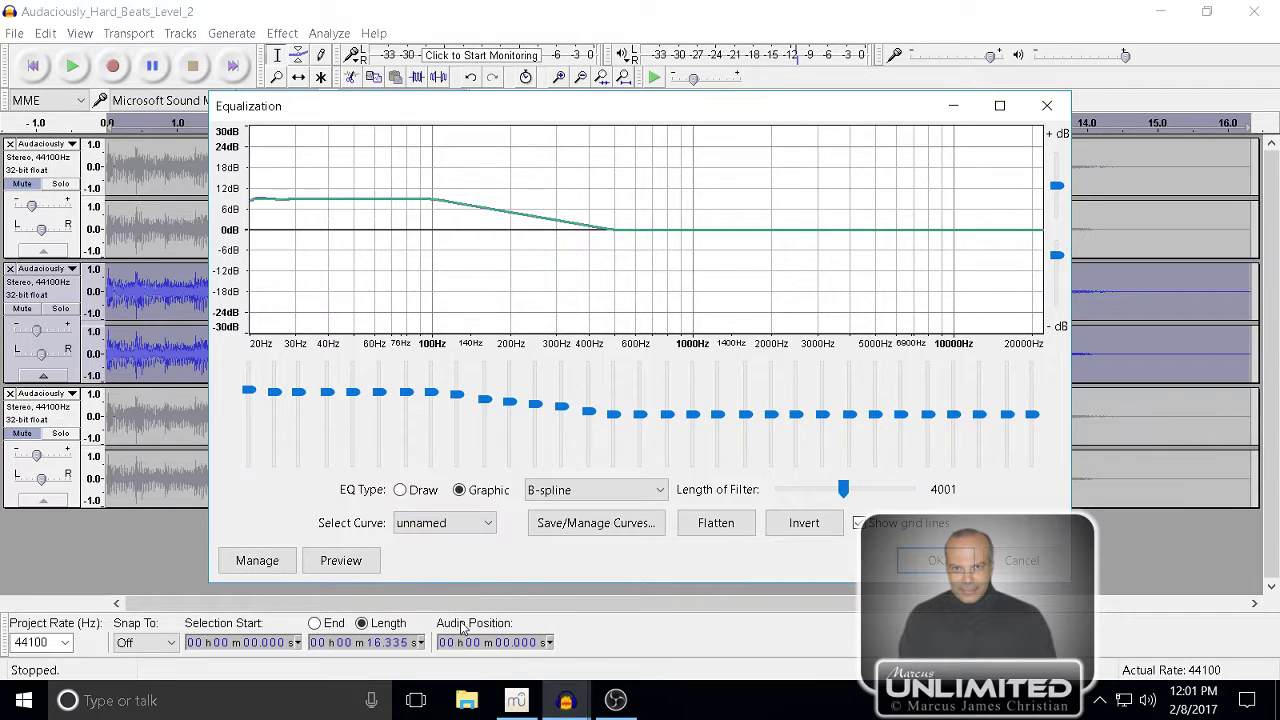
pyautogui.click(366, 563)
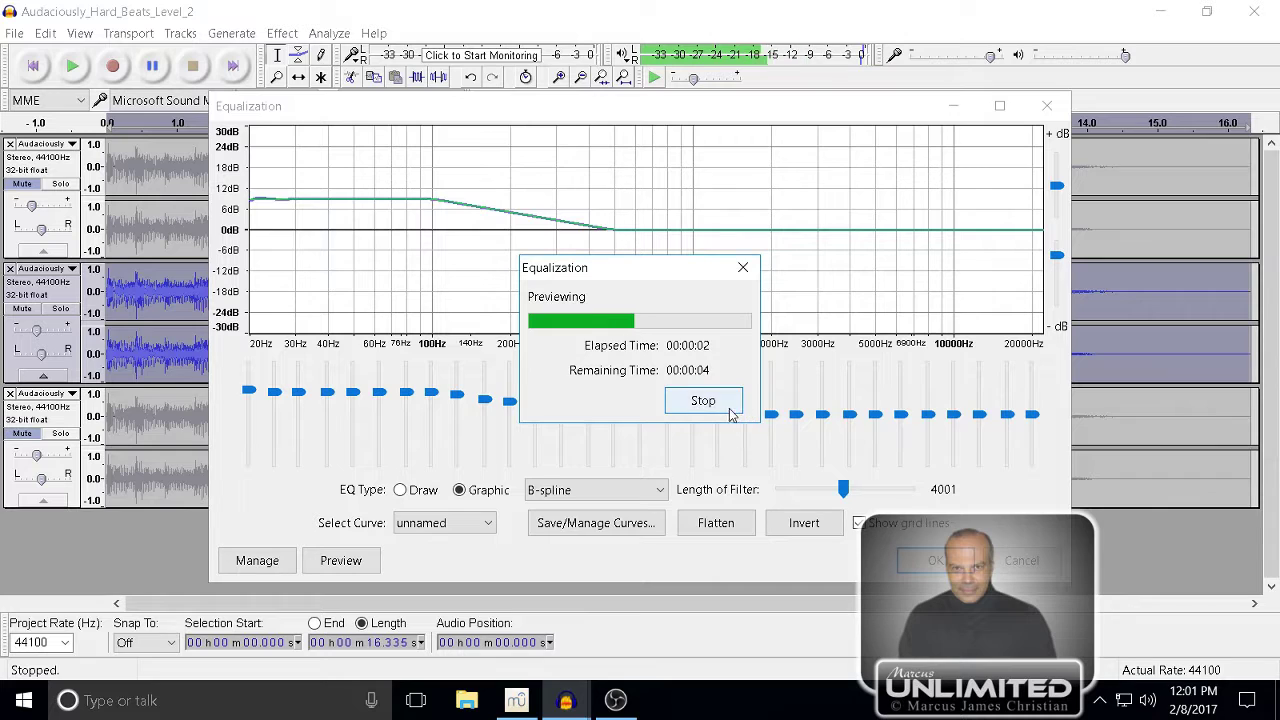
pyautogui.click(724, 402)
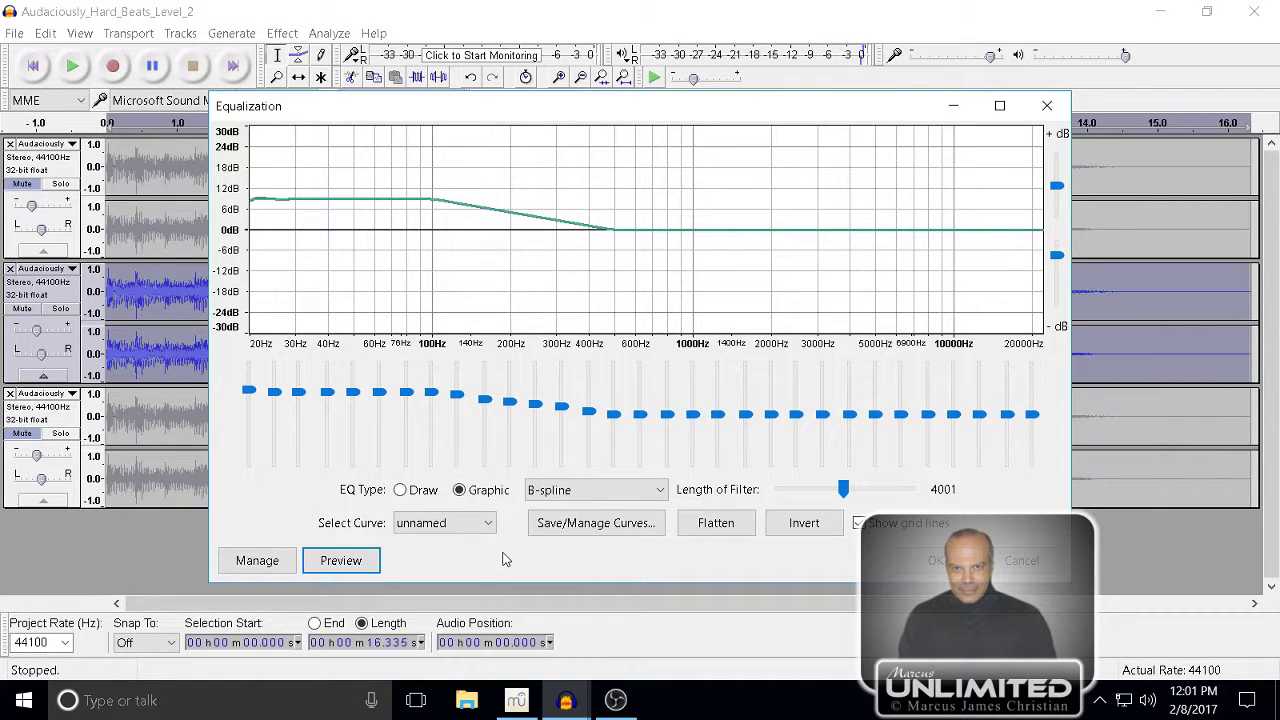
pyautogui.click(936, 561)
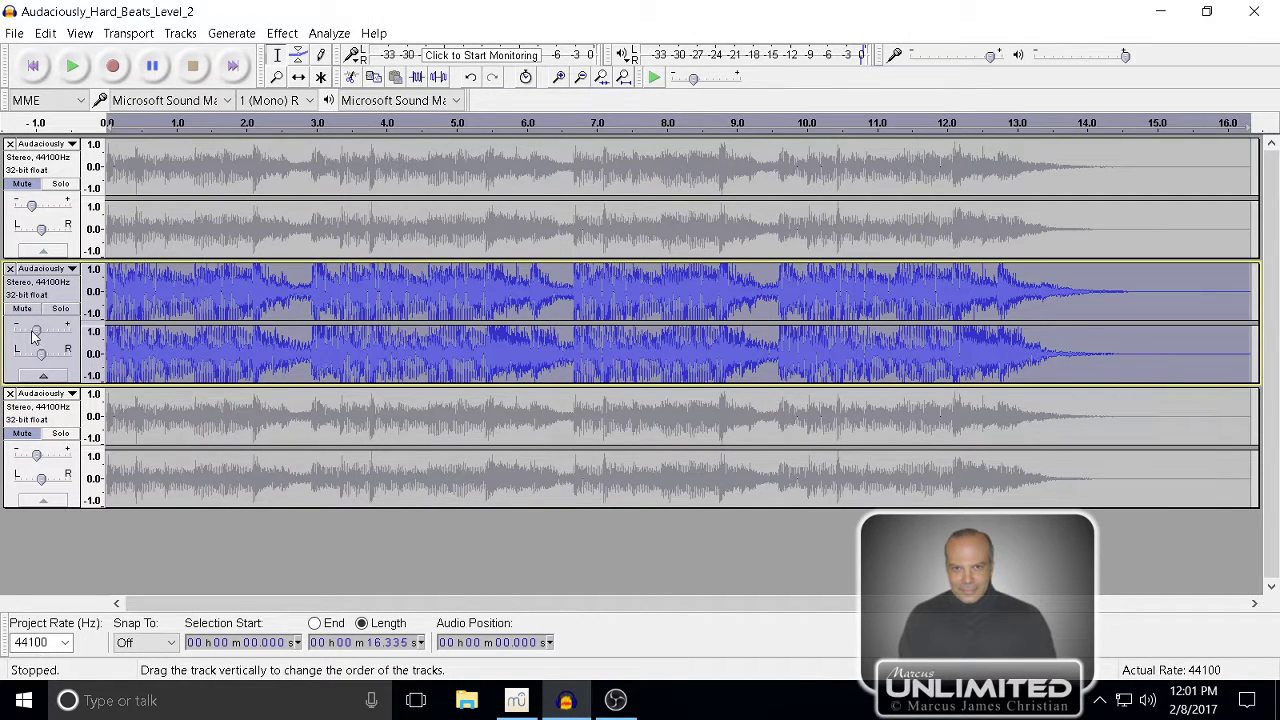
# - Lower the gain of the bass-boosted second track, play it briefly and save the project
pyautogui.moveTo(35, 337); pyautogui.dragTo(28, 337)
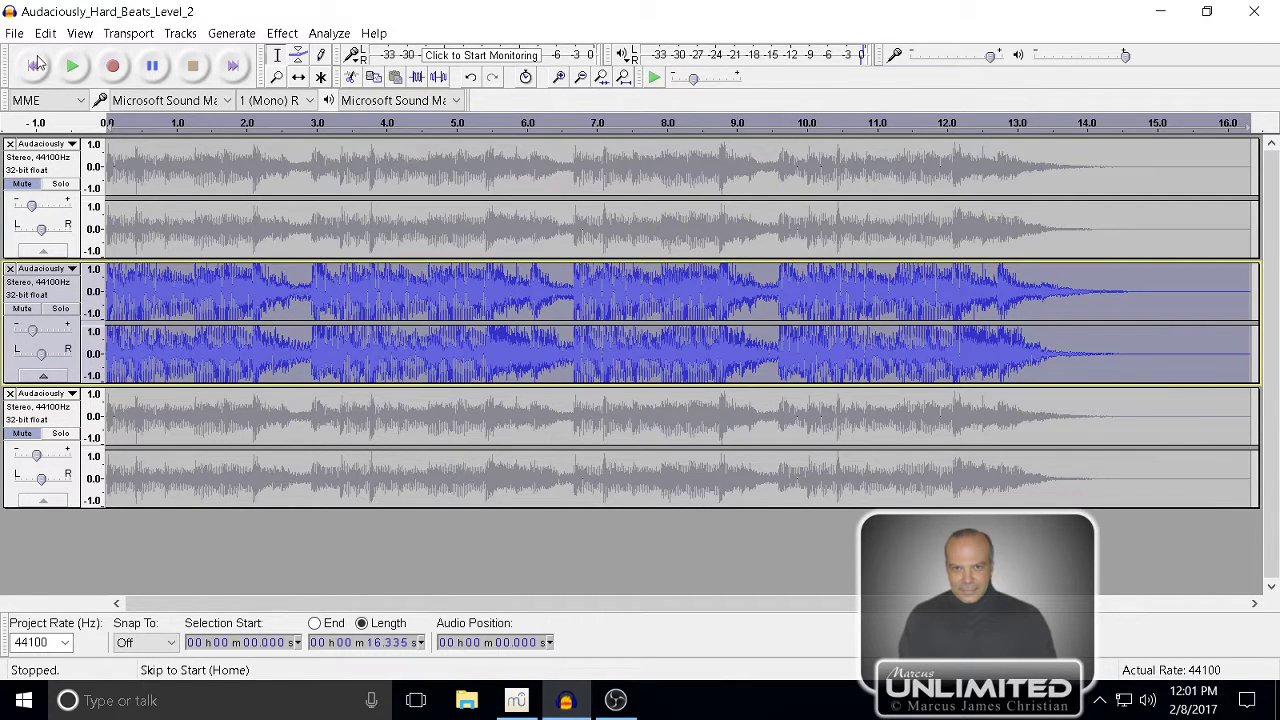
pyautogui.click(72, 66)
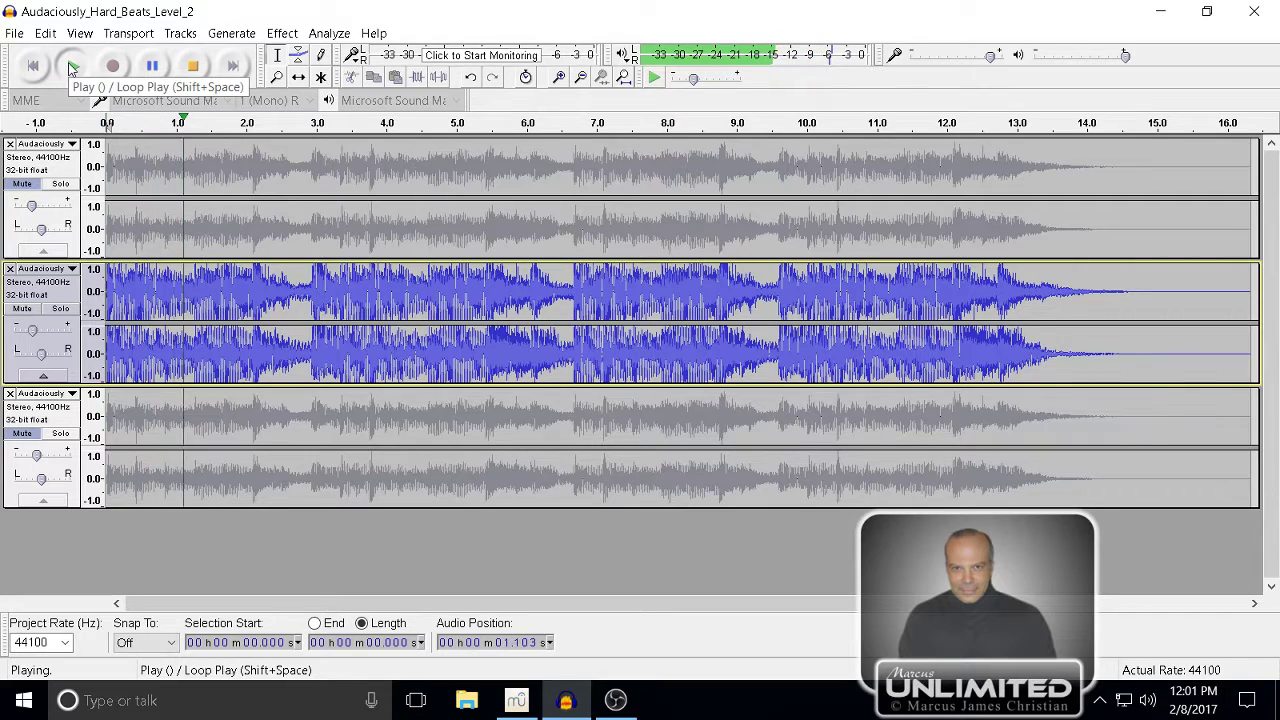
pyautogui.click(196, 67)
pyautogui.hotkey('ctrl', 's')
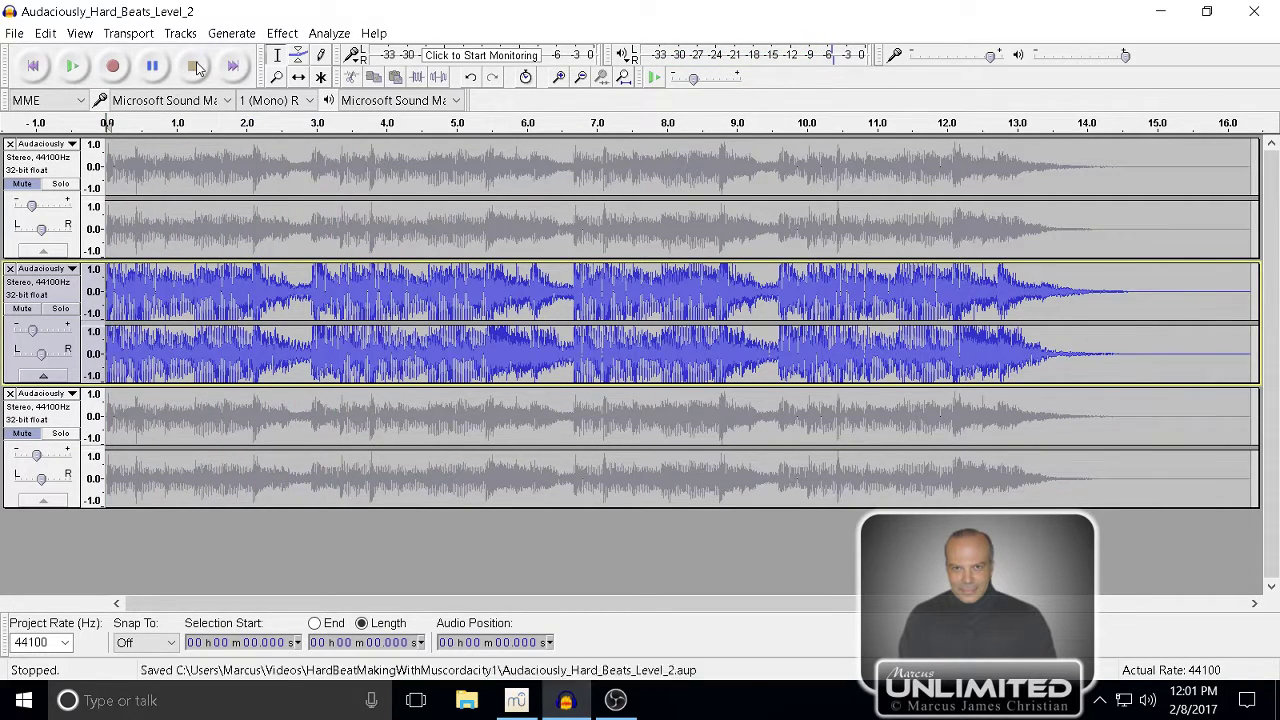
# - Mute the bass-boosted second track, unmute the third track and select the third track
pyautogui.click(33, 420)
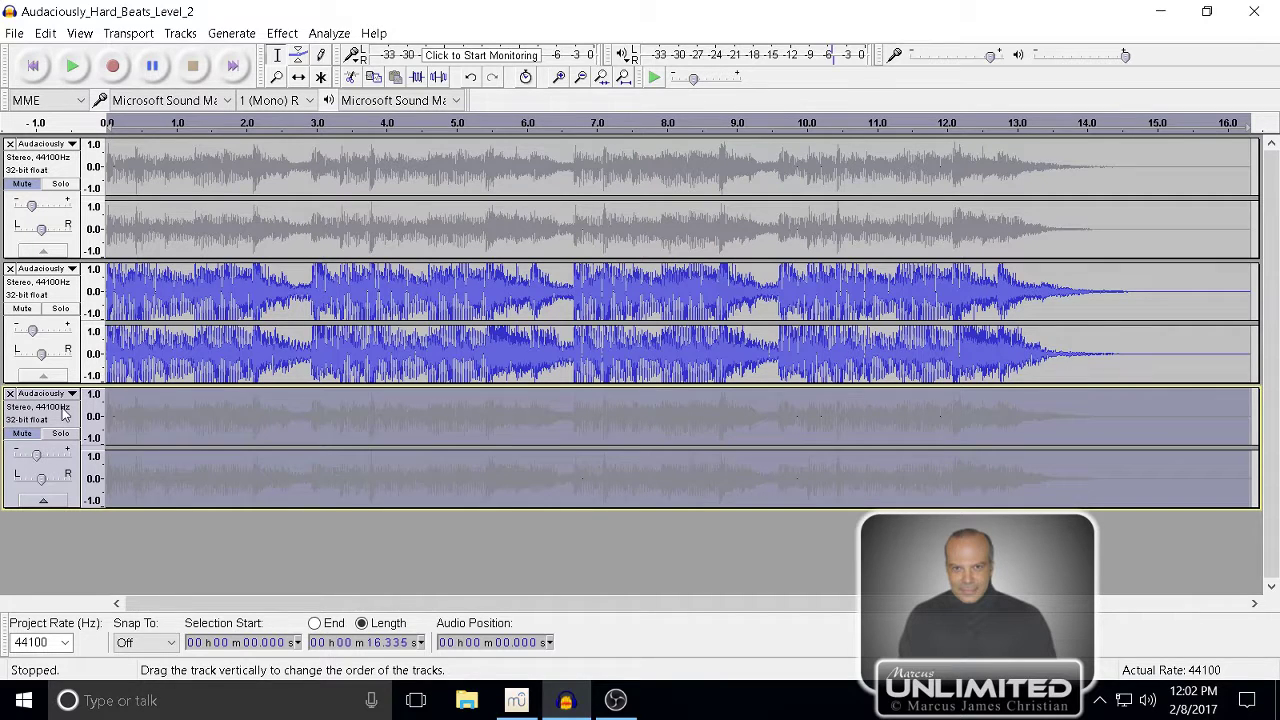
pyautogui.click(37, 292)
pyautogui.click(24, 310)
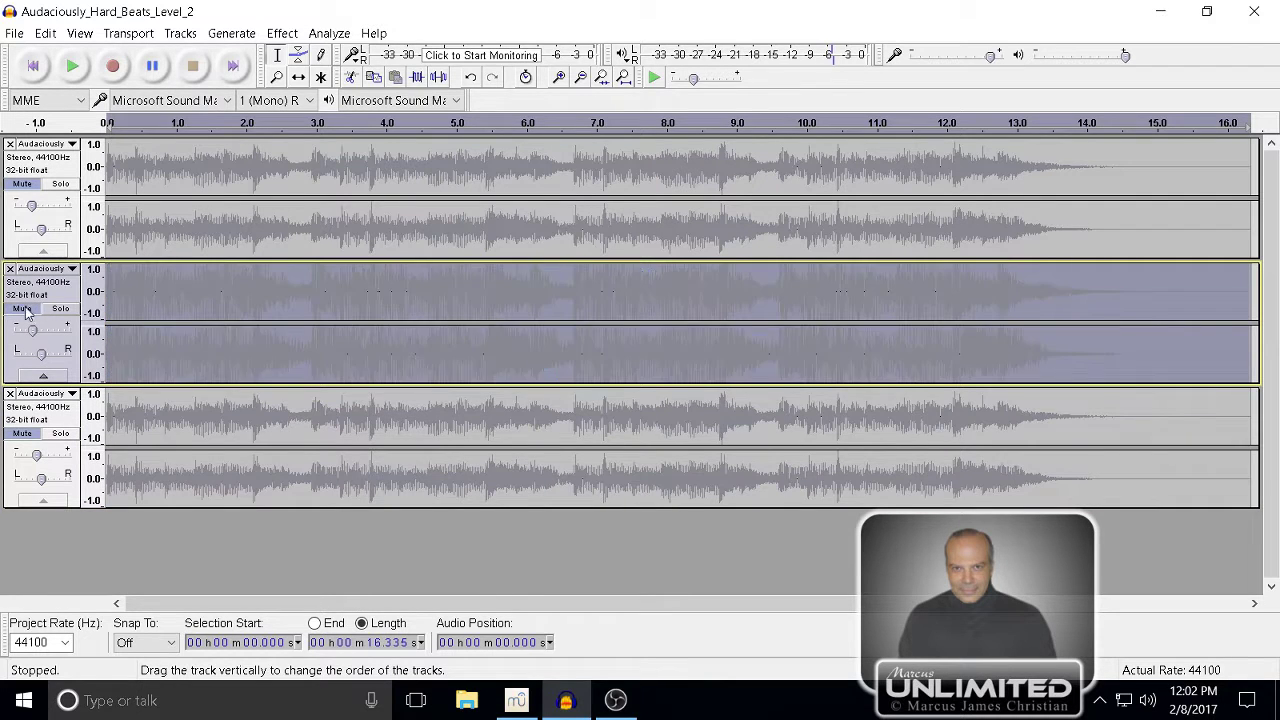
pyautogui.click(24, 434)
pyautogui.click(47, 413)
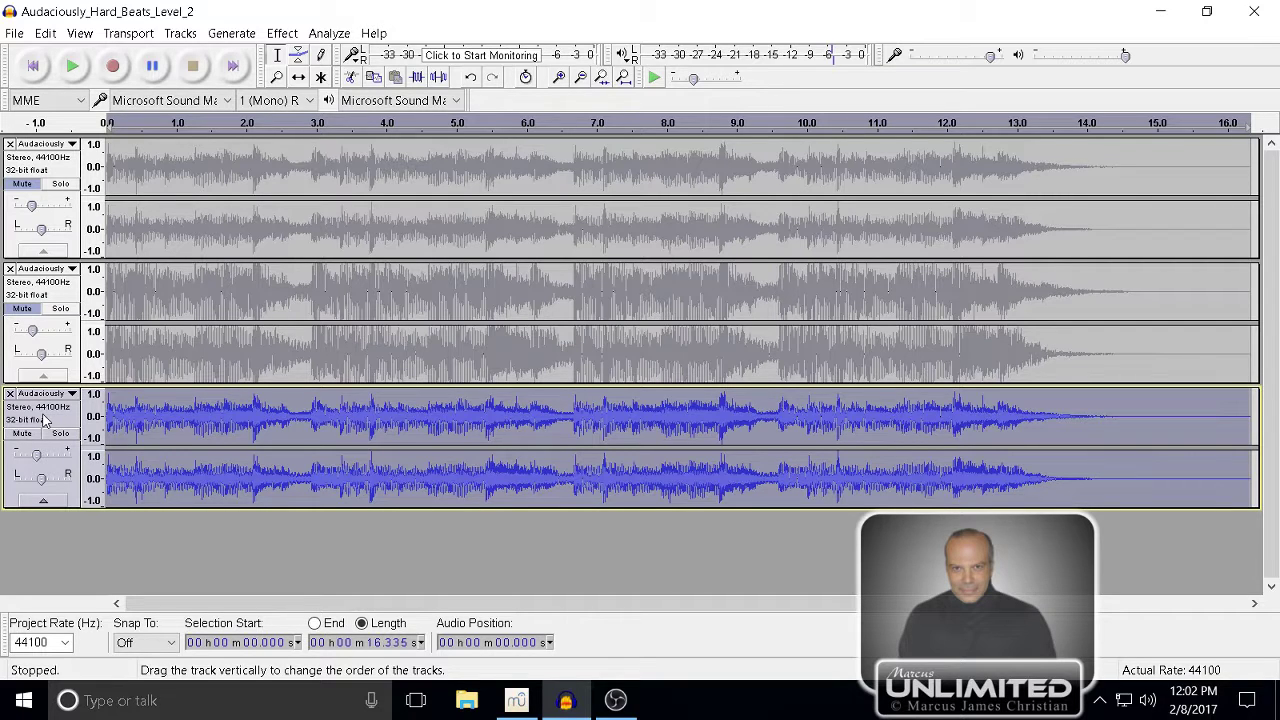
# - Open the Equalization effect for the third track, choose the AM Radio curve and preview it briefly
pyautogui.click(282, 34)
pyautogui.click(389, 263)
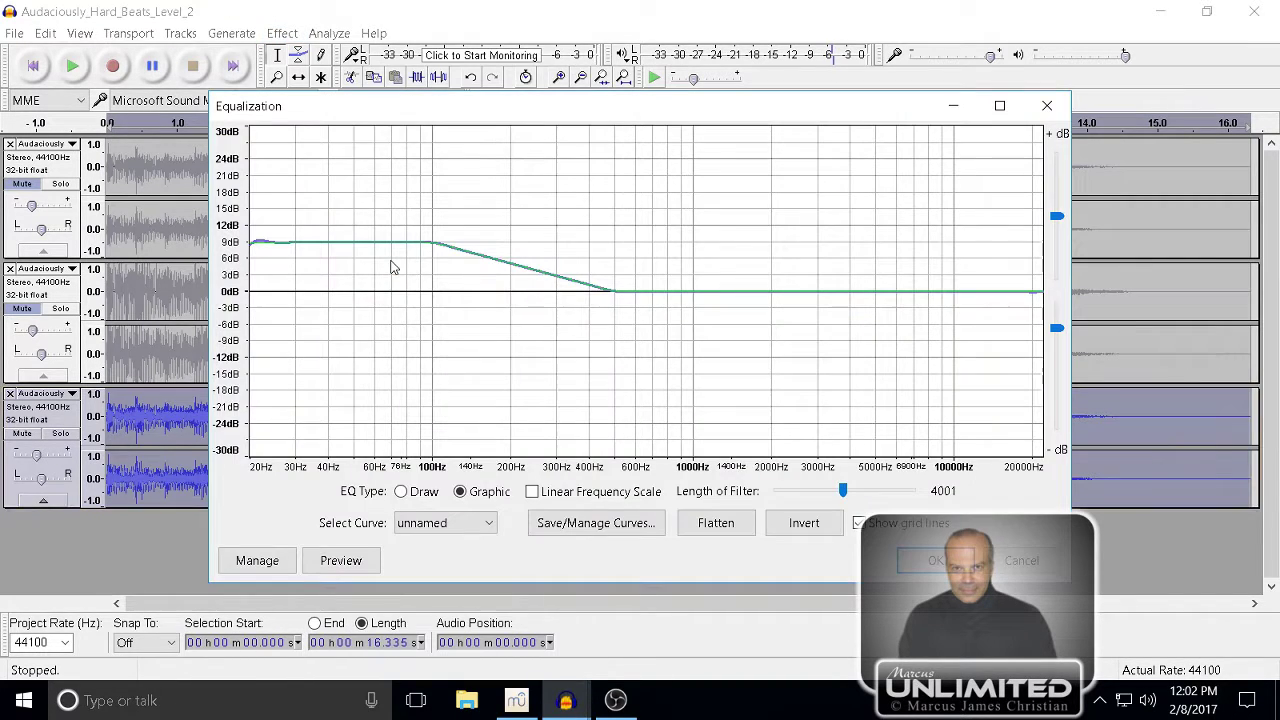
pyautogui.click(489, 526)
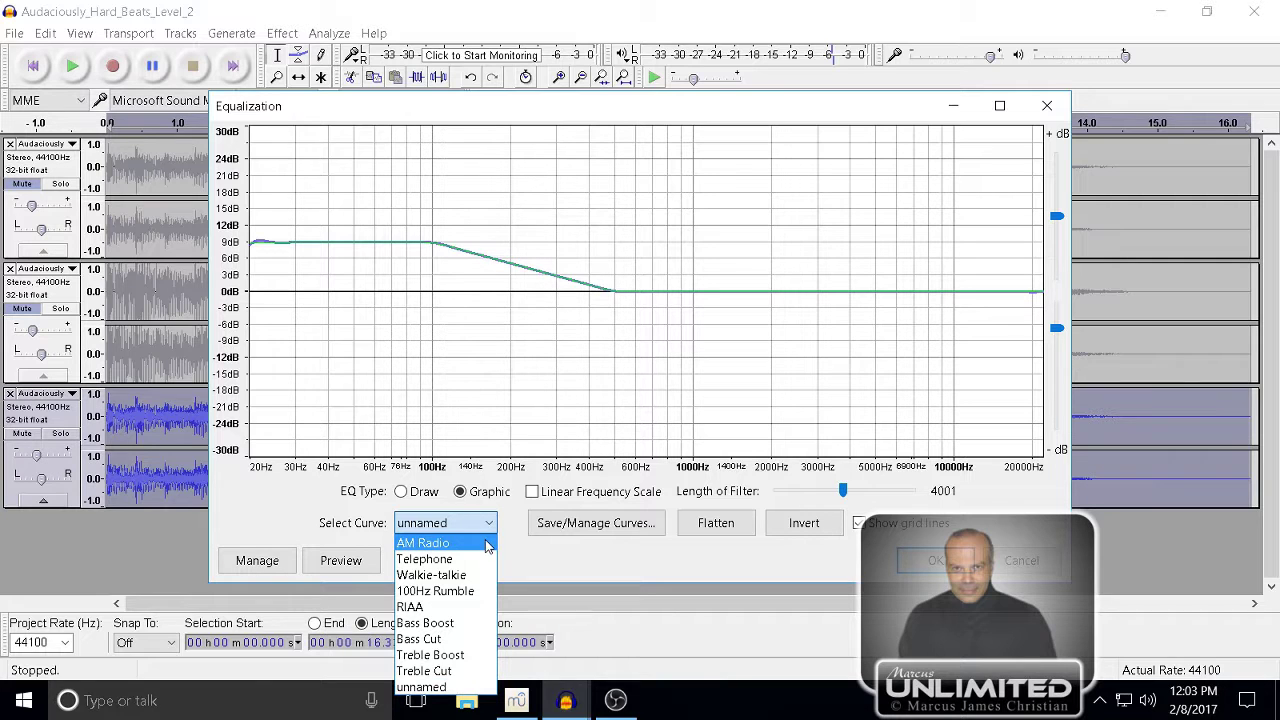
pyautogui.click(485, 545)
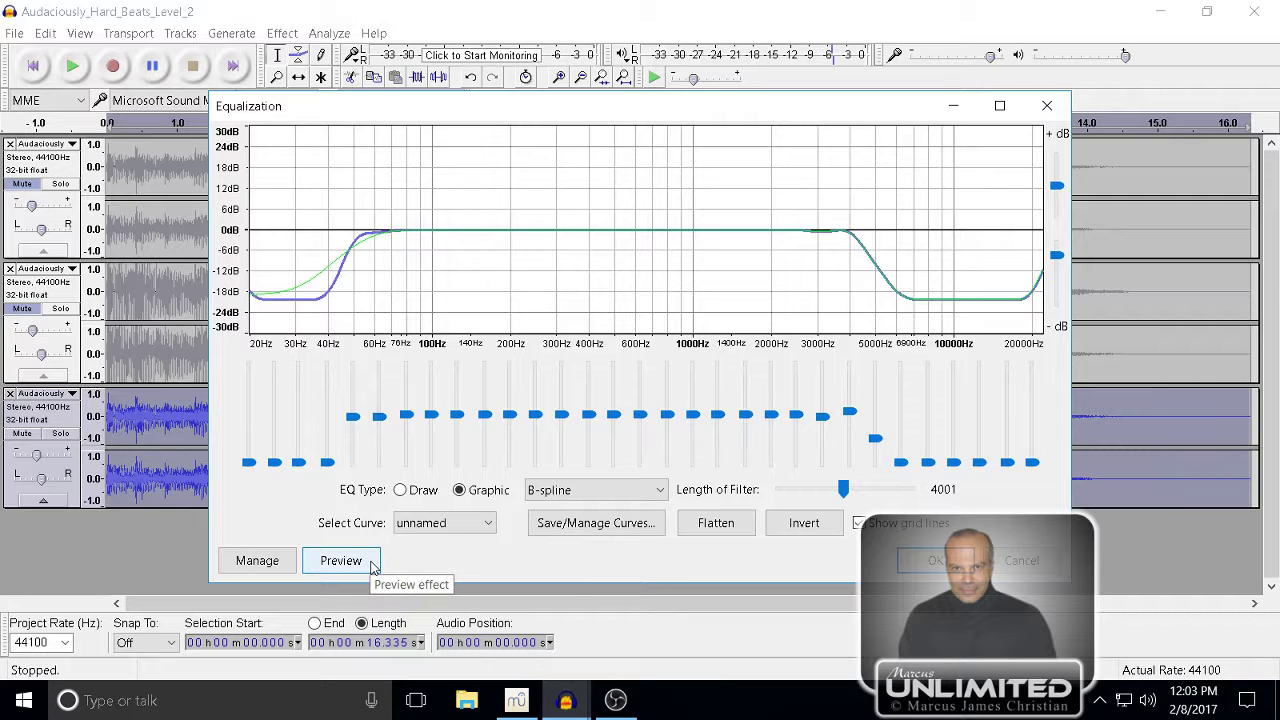
pyautogui.click(372, 566)
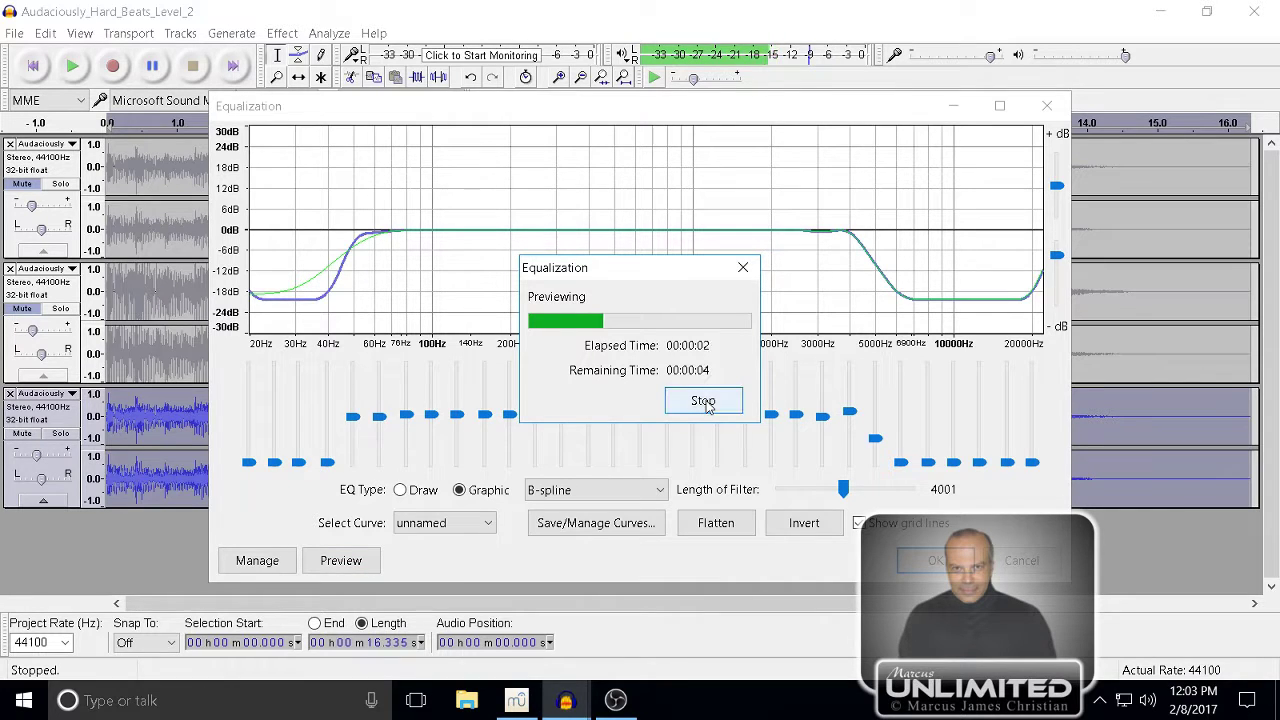
pyautogui.click(705, 402)
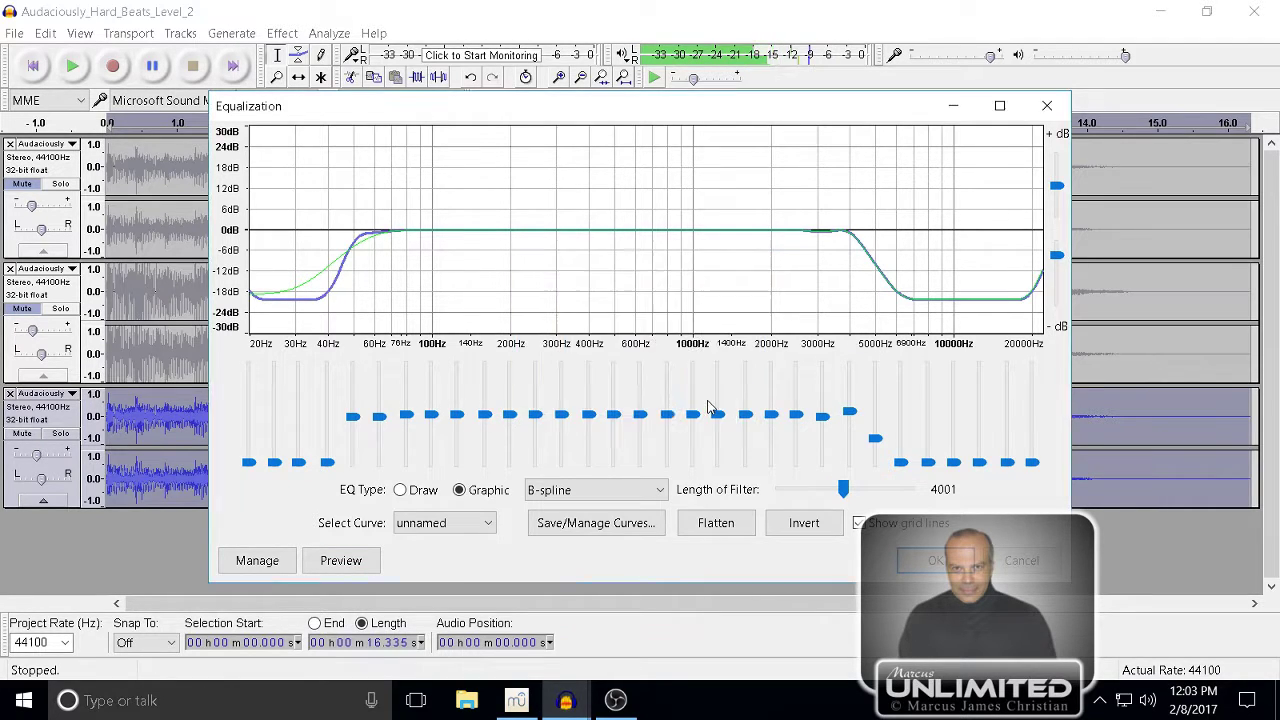
# - Switch to the Telephone curve, preview it and apply the equalization to the third track
pyautogui.click(489, 523)
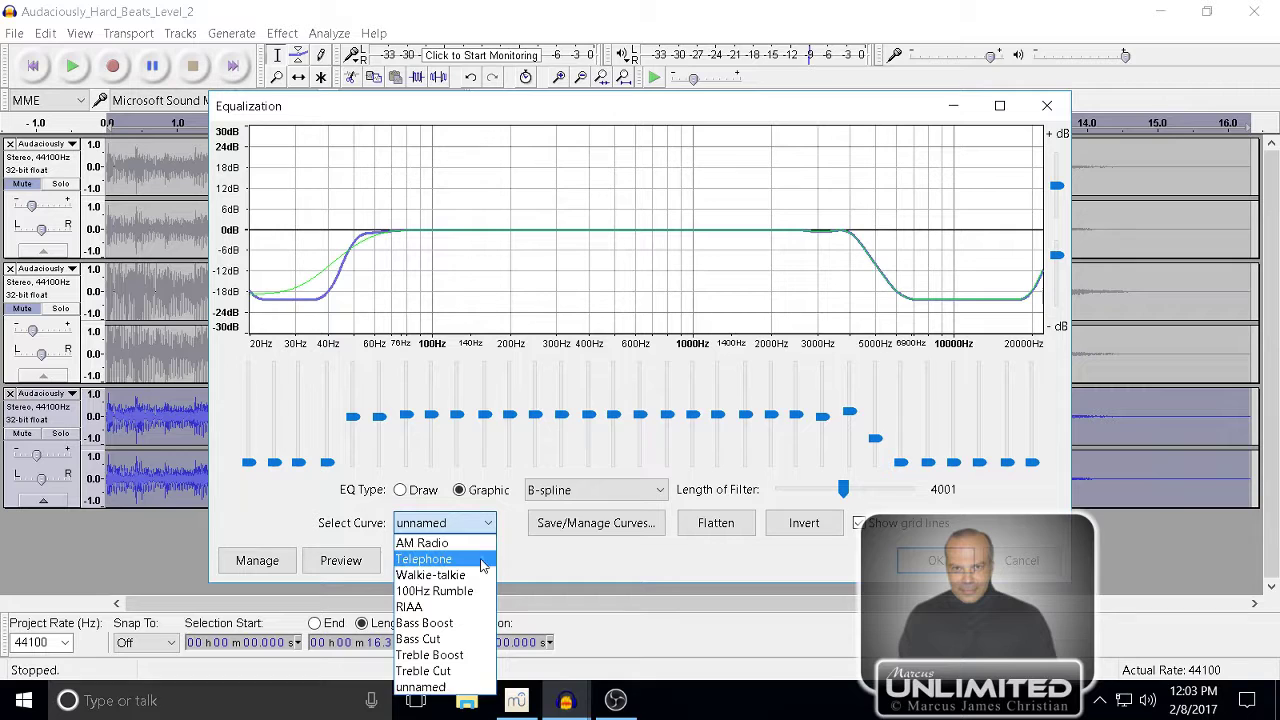
pyautogui.click(482, 560)
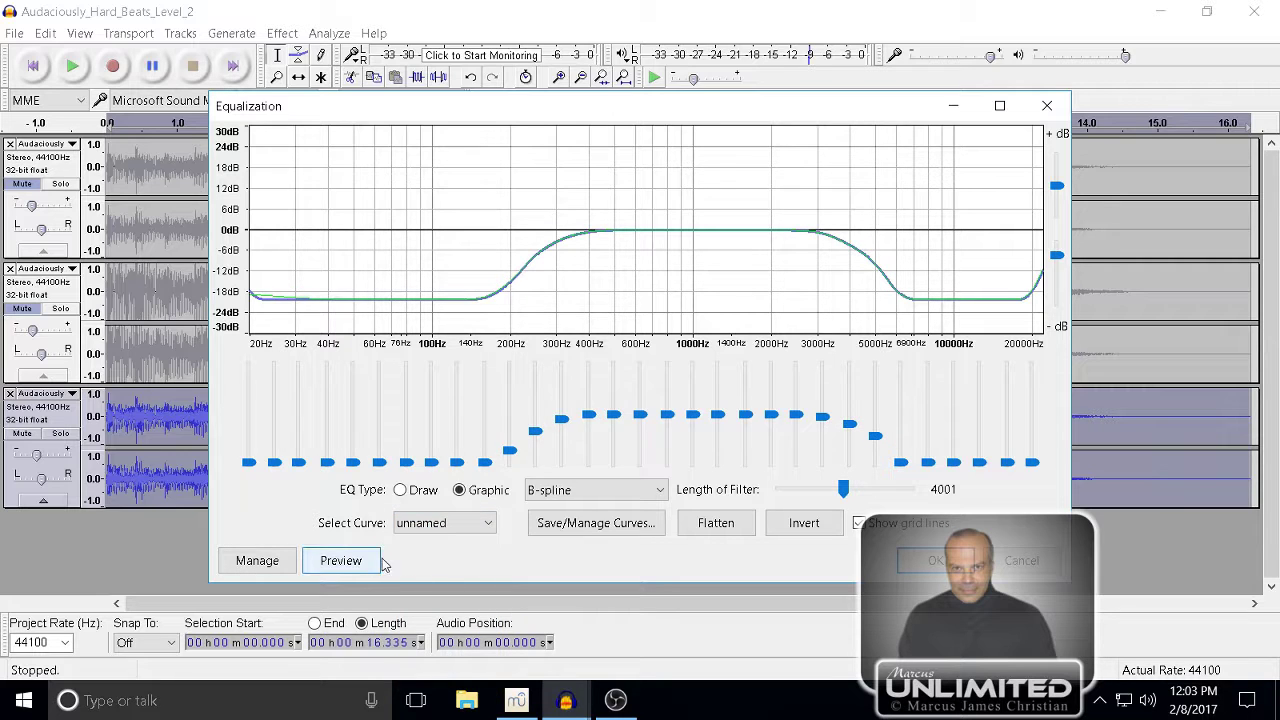
pyautogui.click(445, 535)
pyautogui.click(432, 556)
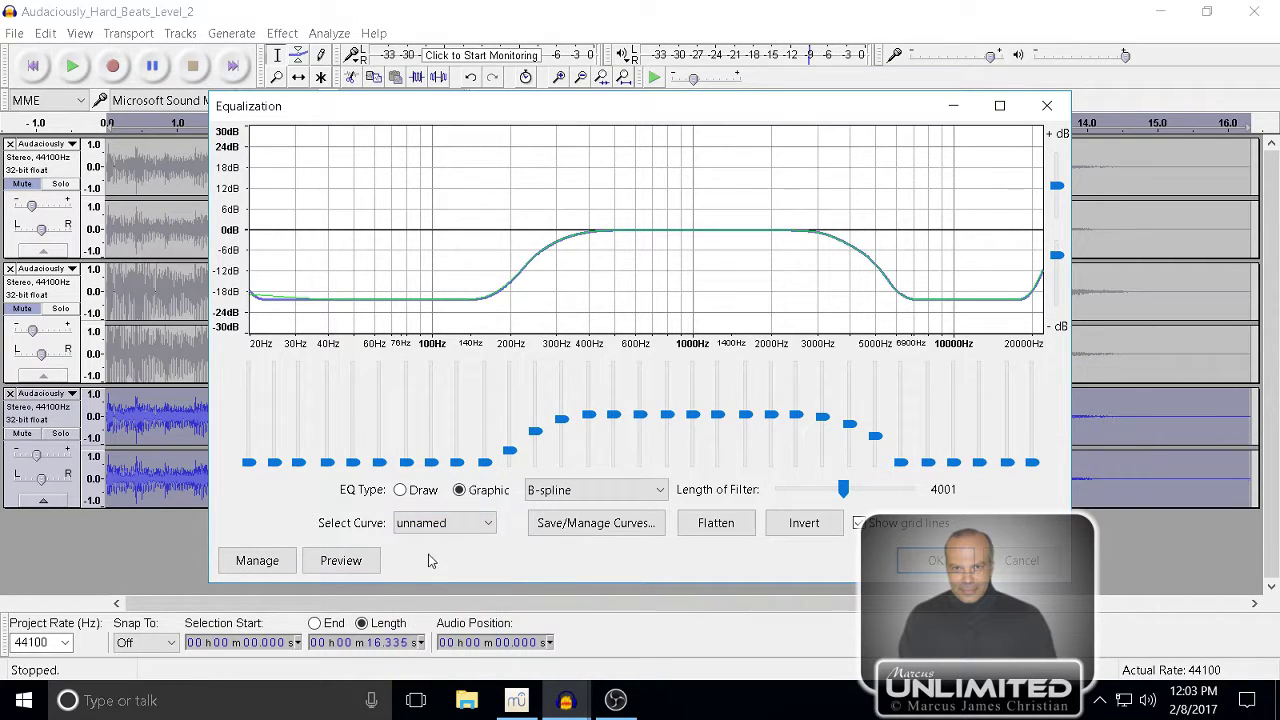
pyautogui.click(360, 566)
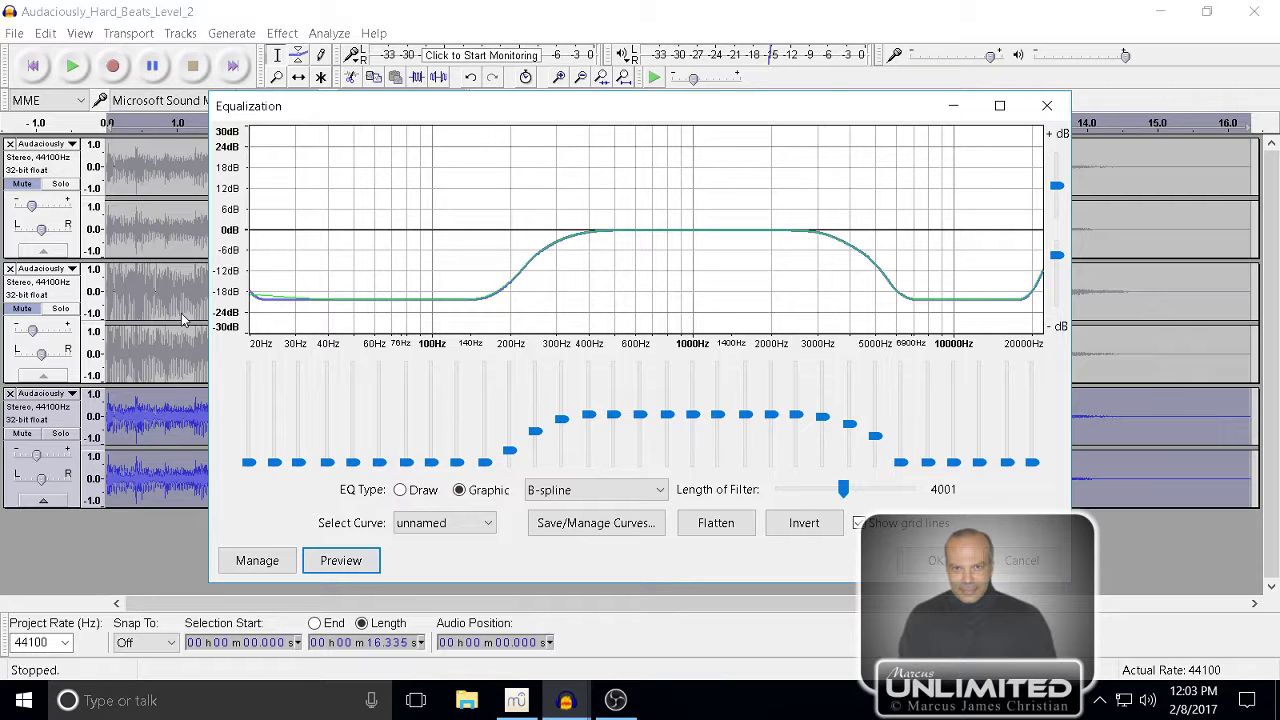
pyautogui.click(935, 561)
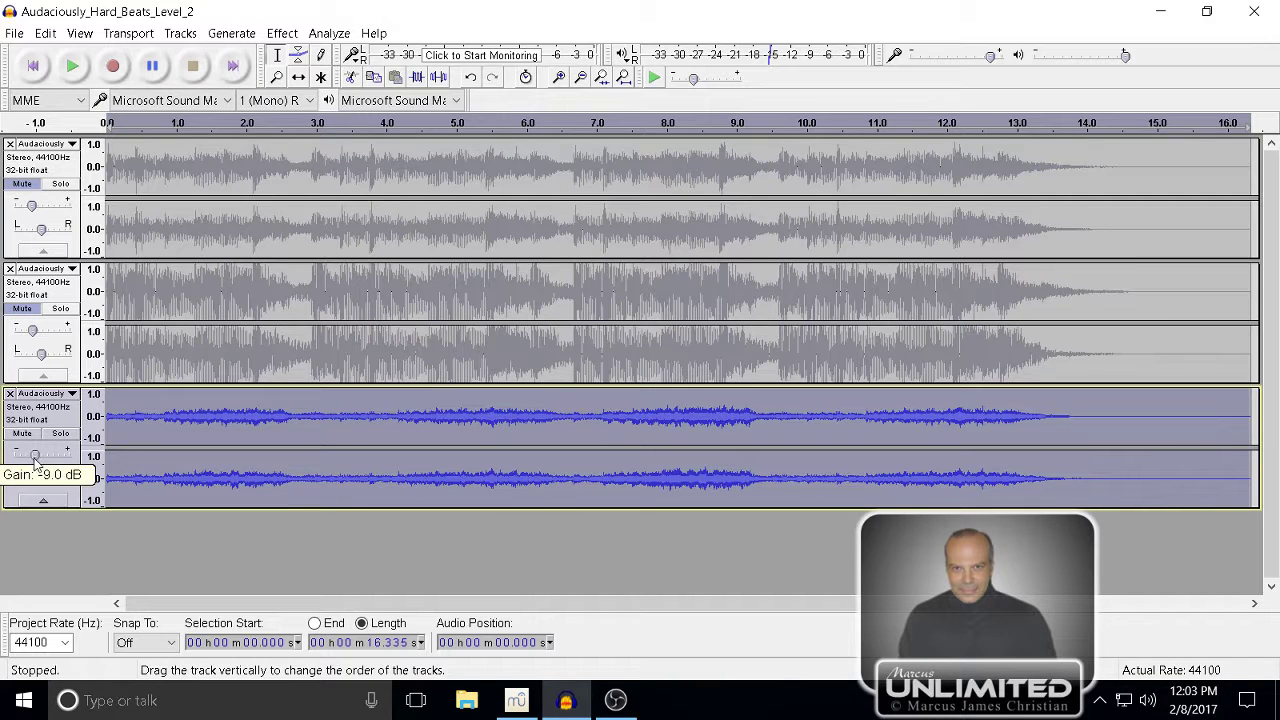
# - Lower the third track's gain slightly and play it briefly with the second track muted
pyautogui.click(23, 310)
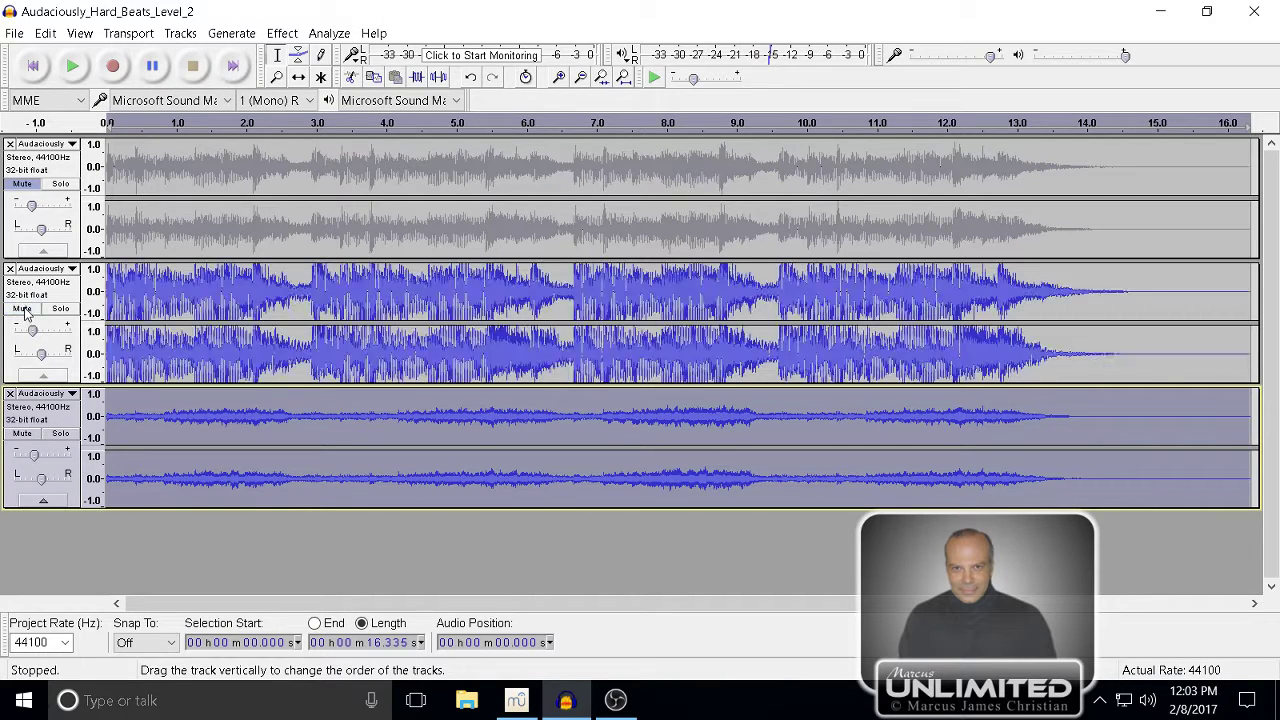
pyautogui.click(23, 310)
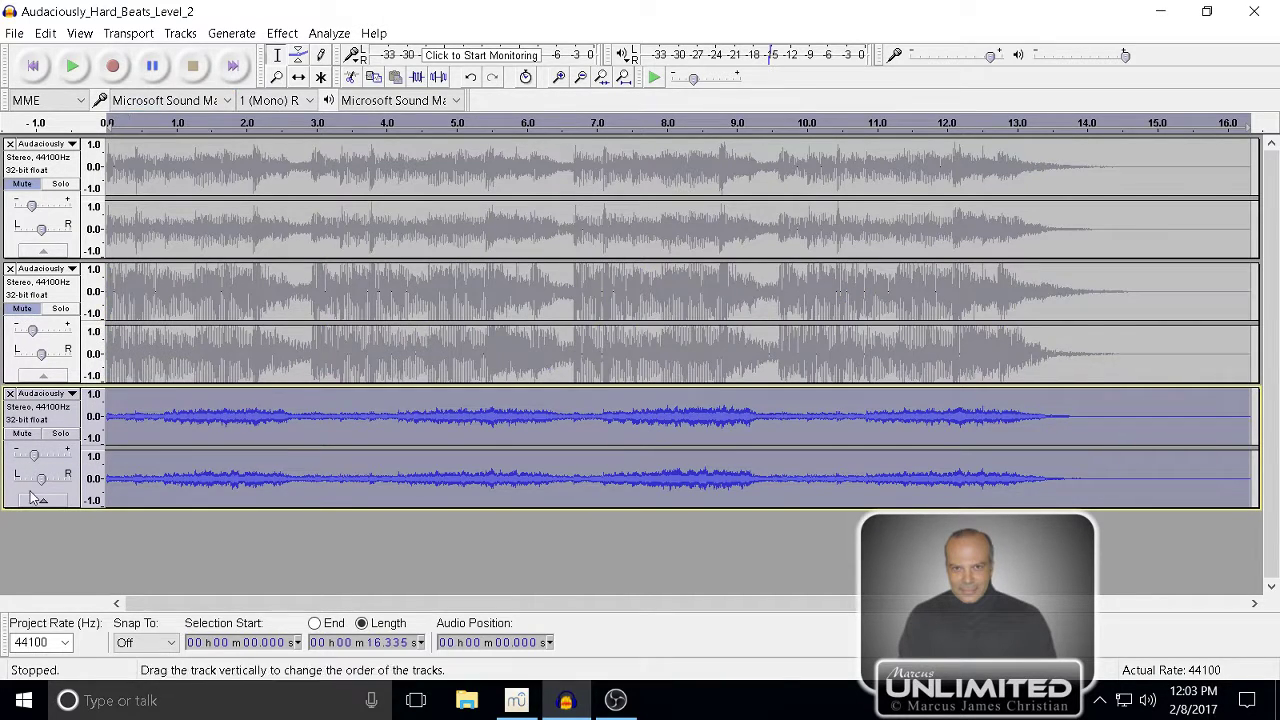
pyautogui.click(72, 66)
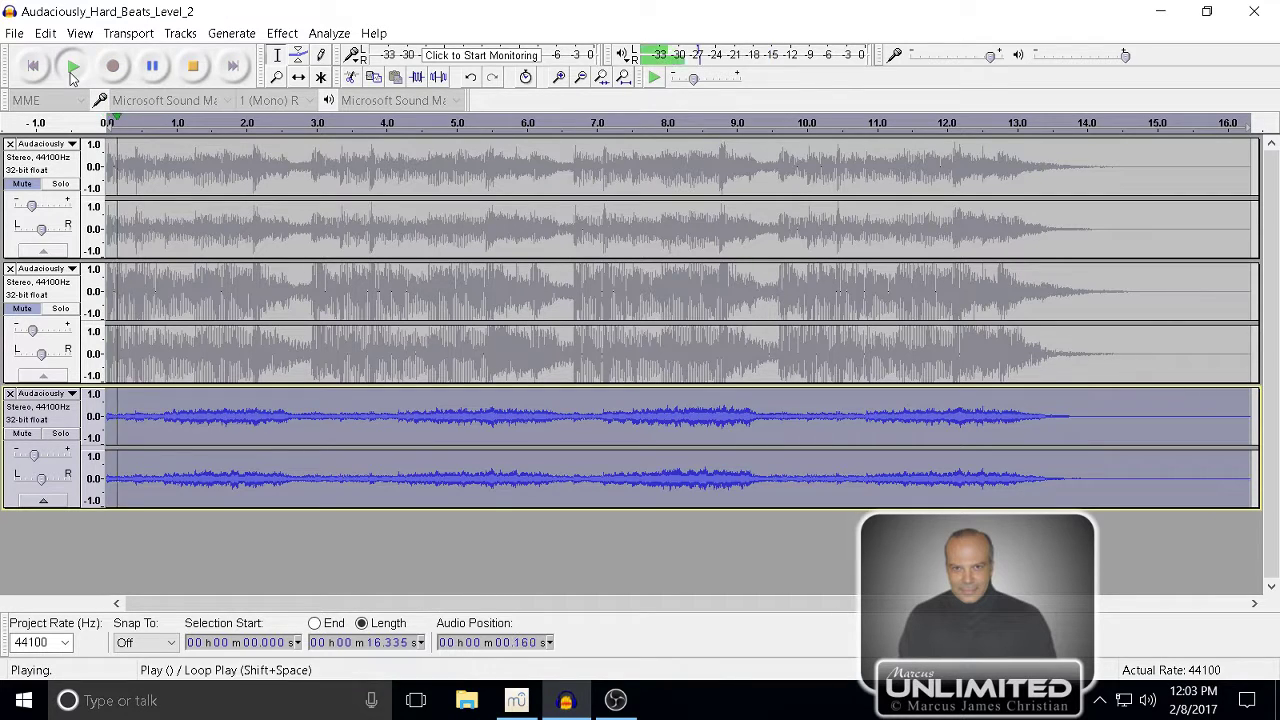
pyautogui.click(194, 66)
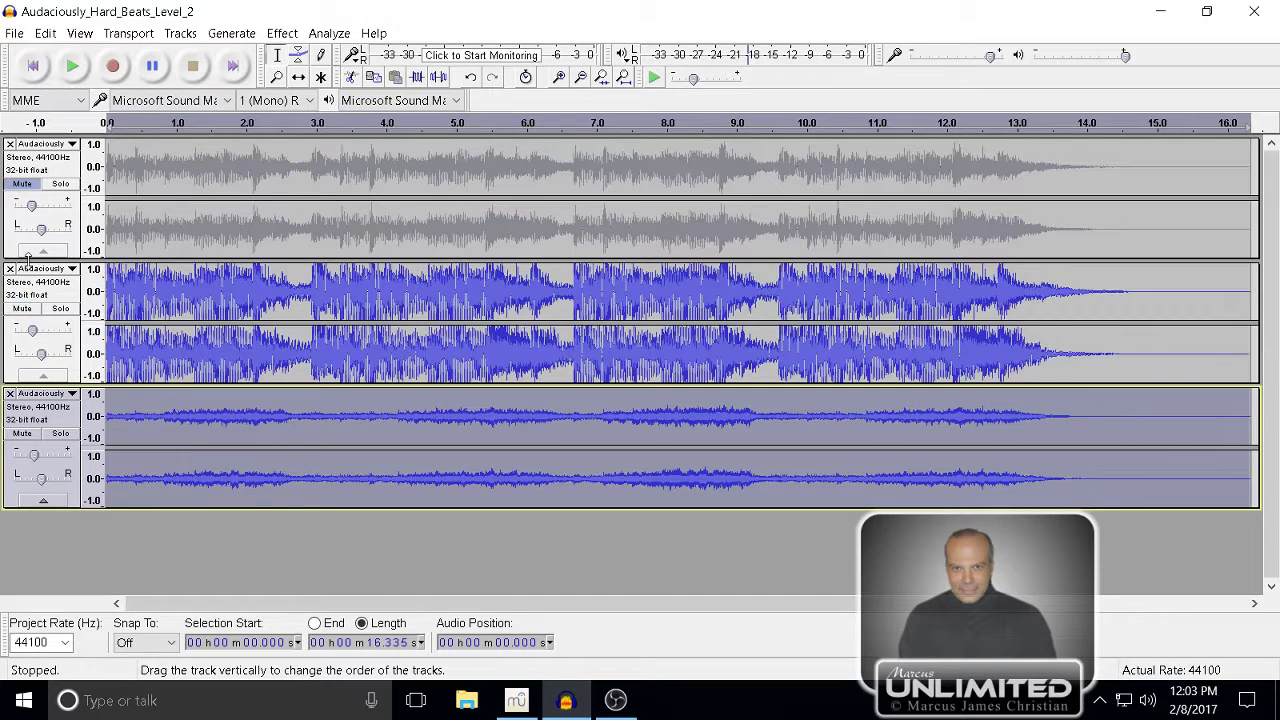
# - Unmute the bass-boosted second track and play it together with the third track from the start
pyautogui.keyDown('shift'); pyautogui.click(22, 310); pyautogui.keyUp('shift')
pyautogui.click(33, 66)
pyautogui.click(72, 66)
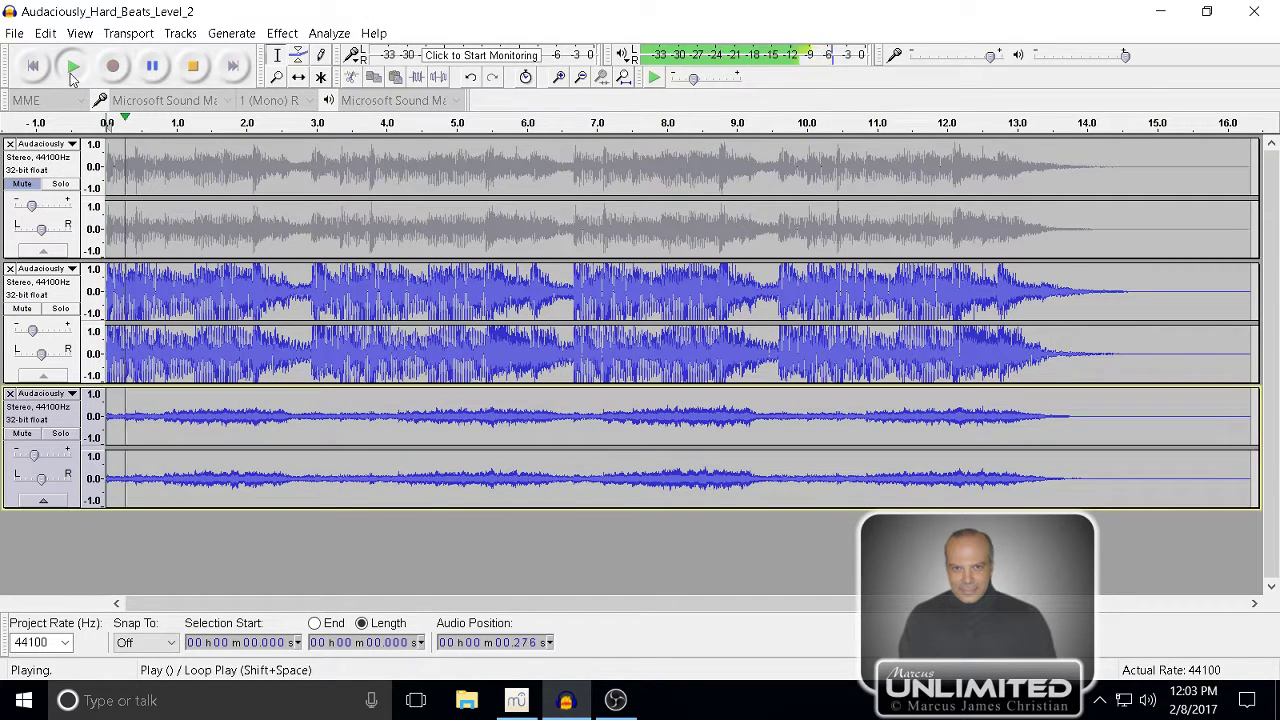
pyautogui.click(186, 72)
# - Open the Equalization effect for the second track, choose the Treble Cut curve and preview it
pyautogui.click(50, 306)
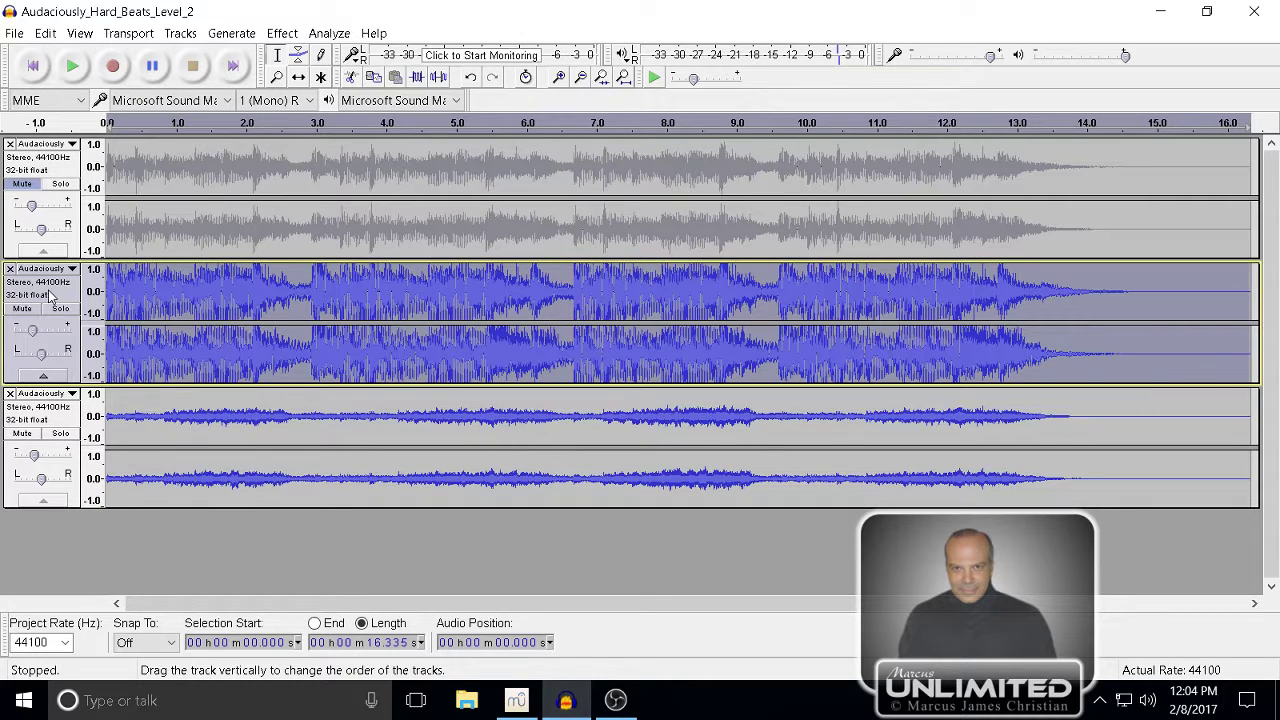
pyautogui.click(282, 33)
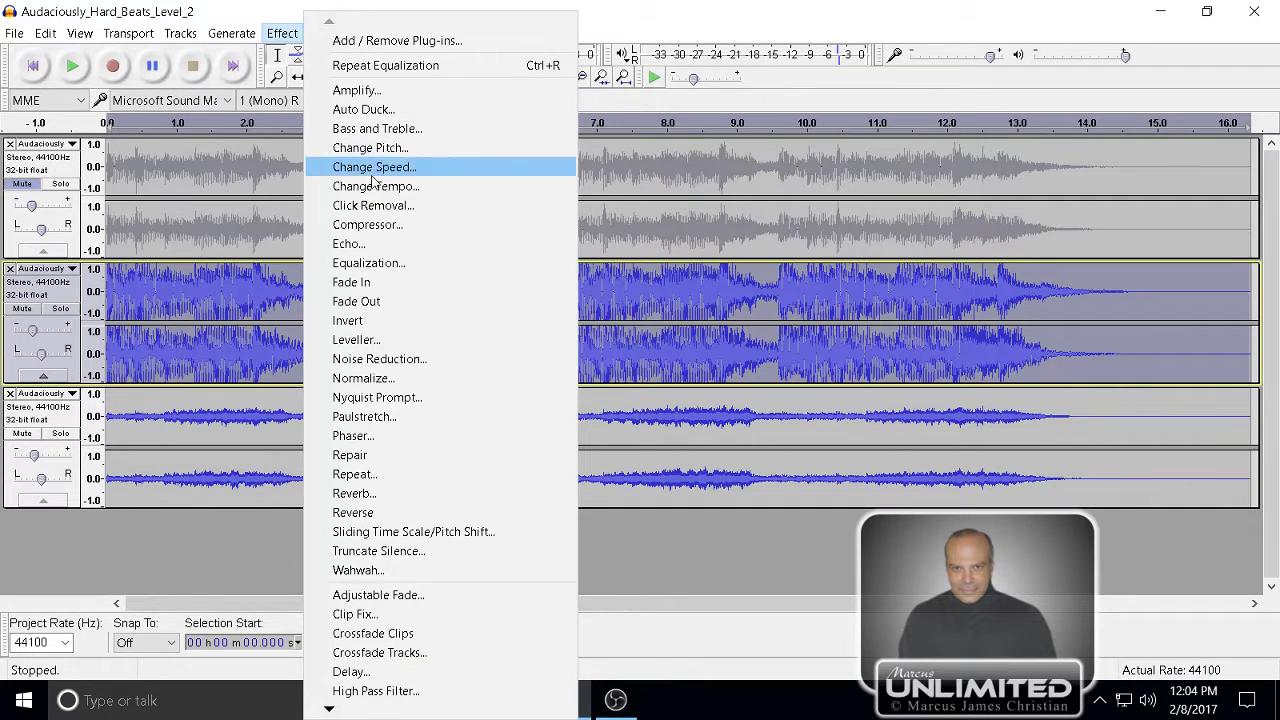
pyautogui.click(384, 265)
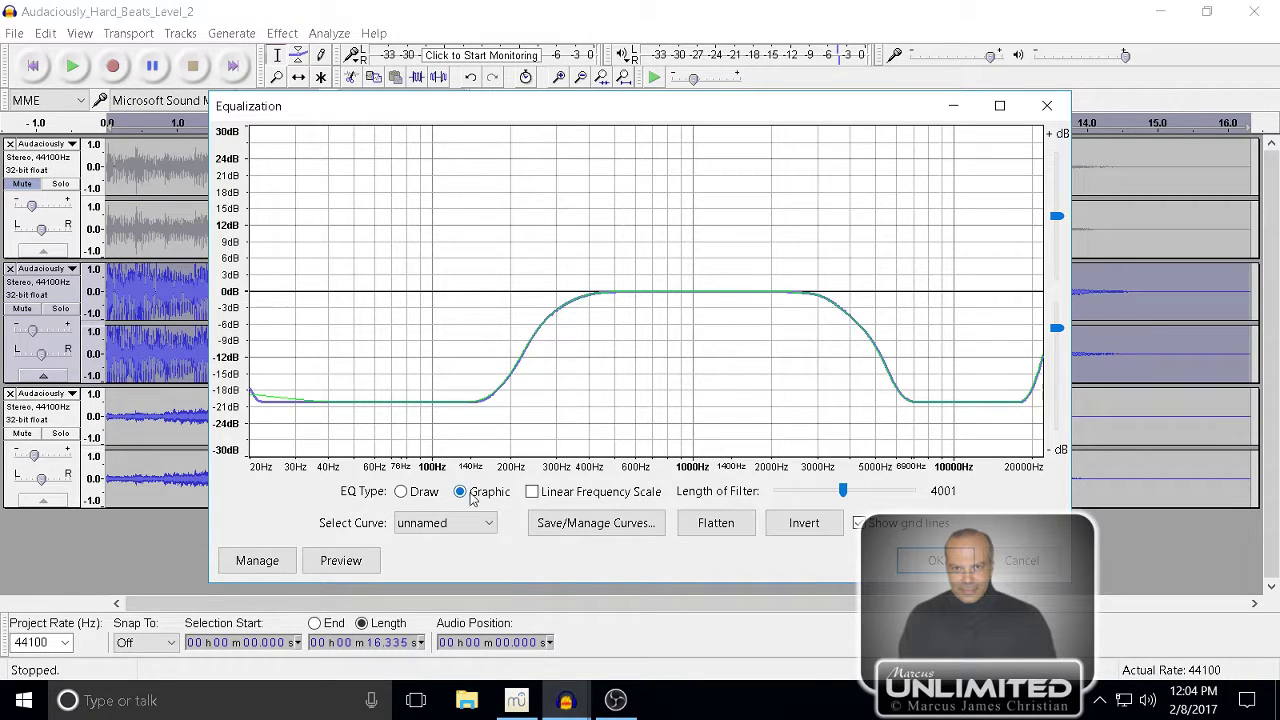
pyautogui.click(488, 530)
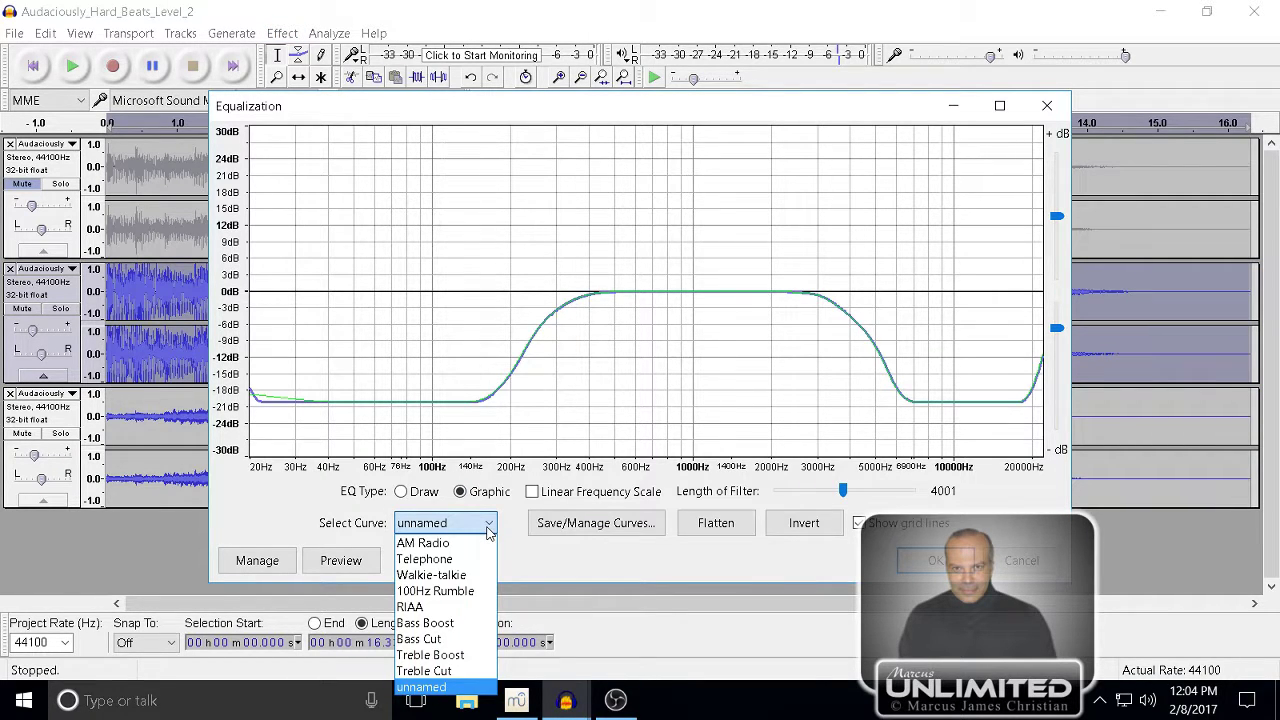
pyautogui.click(426, 671)
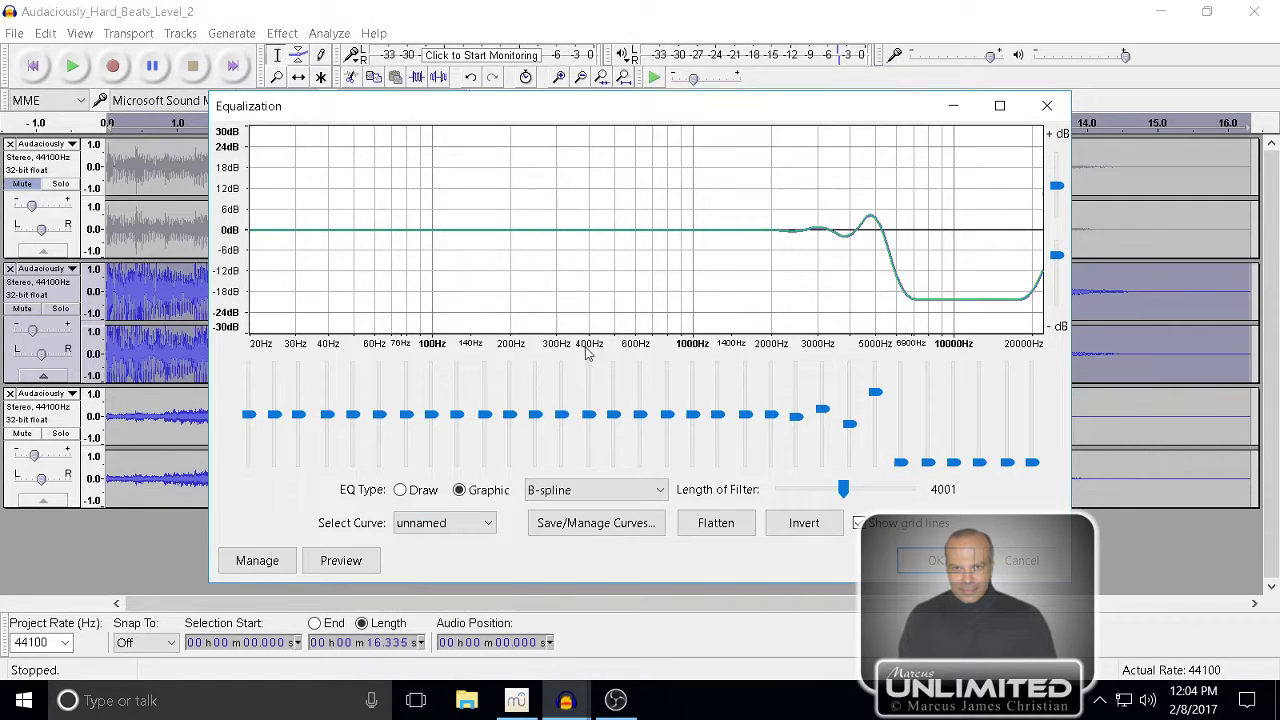
pyautogui.click(341, 561)
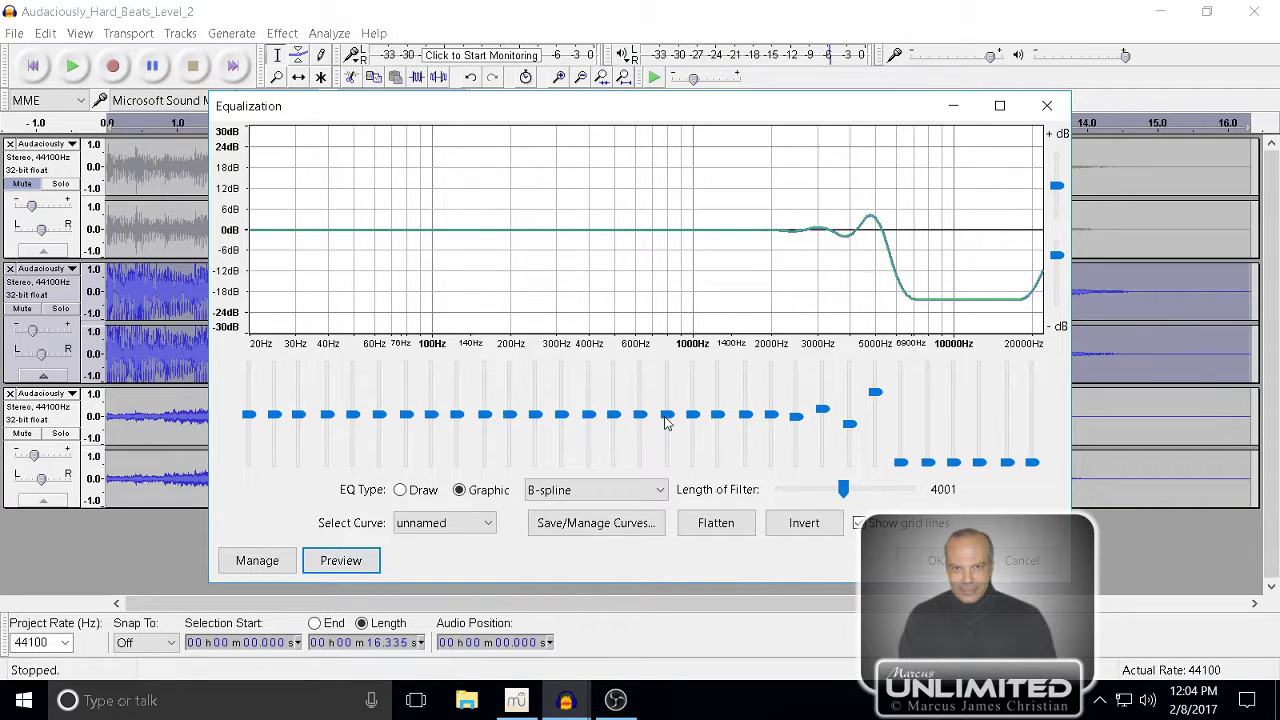
# - Dip the curve around 1000 Hz to about -12 dB, preview it and apply the equalization to the second track
pyautogui.moveTo(667, 422); pyautogui.dragTo(693, 466)
pyautogui.moveTo(717, 416); pyautogui.dragTo(718, 437)
pyautogui.click(340, 561)
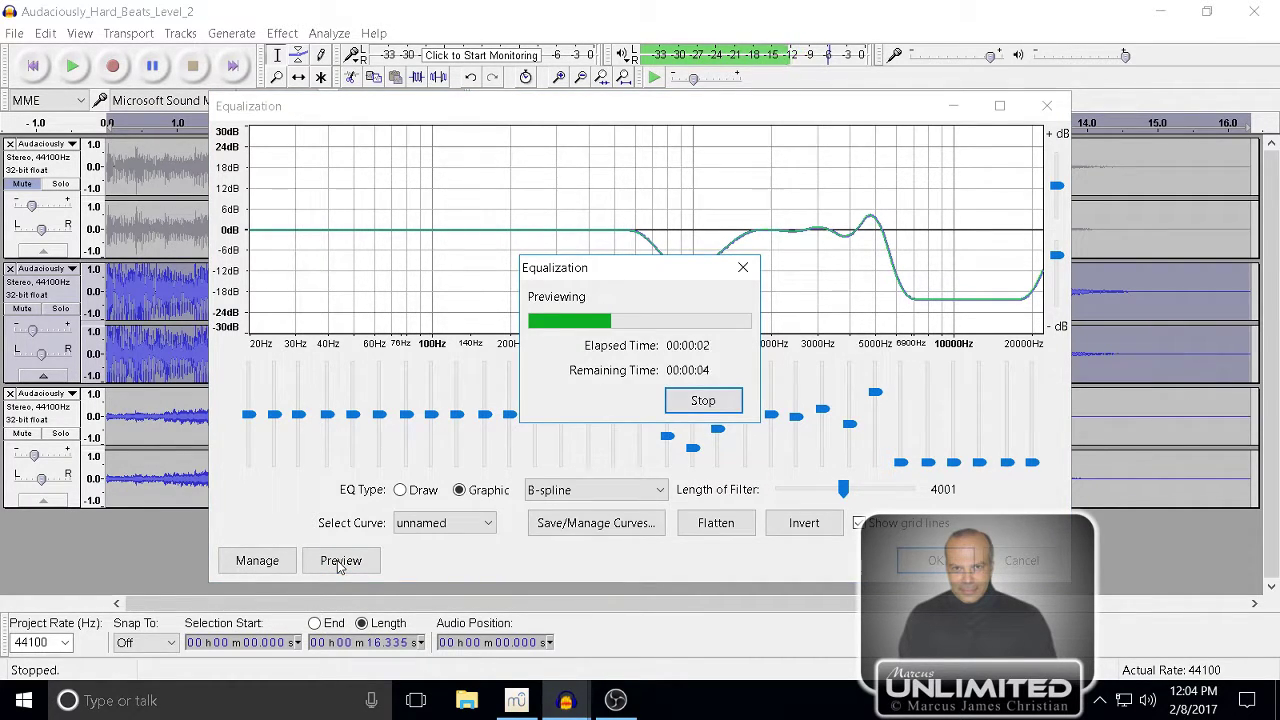
pyautogui.click(701, 402)
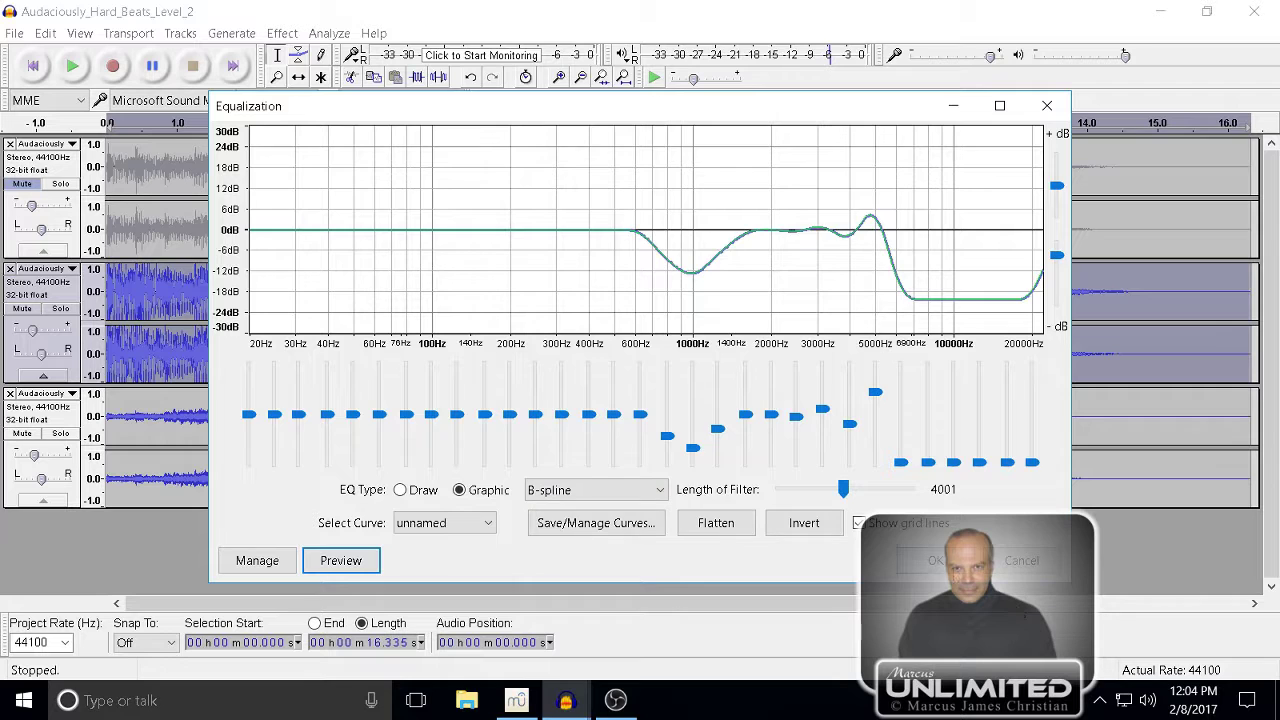
pyautogui.click(936, 560)
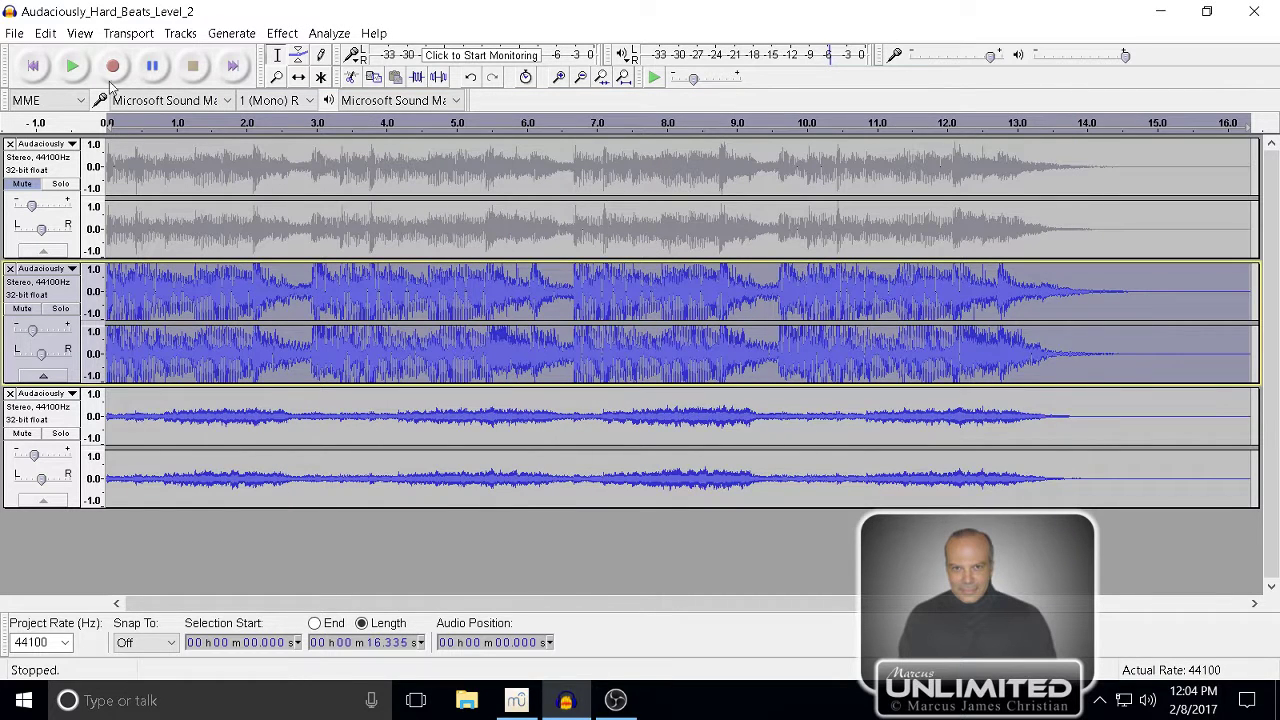
# - Play the mix from the start, muting and unmuting the third track to compare its contribution
pyautogui.click(33, 66)
pyautogui.click(76, 67)
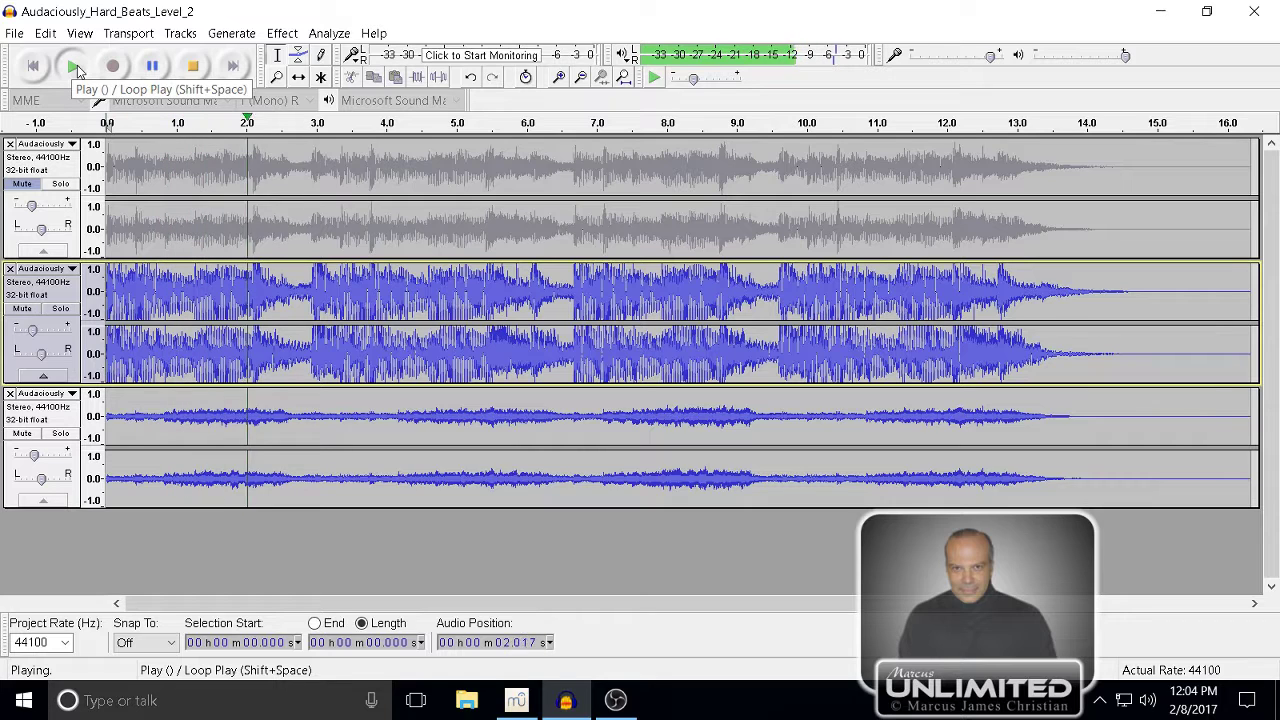
pyautogui.click(18, 435)
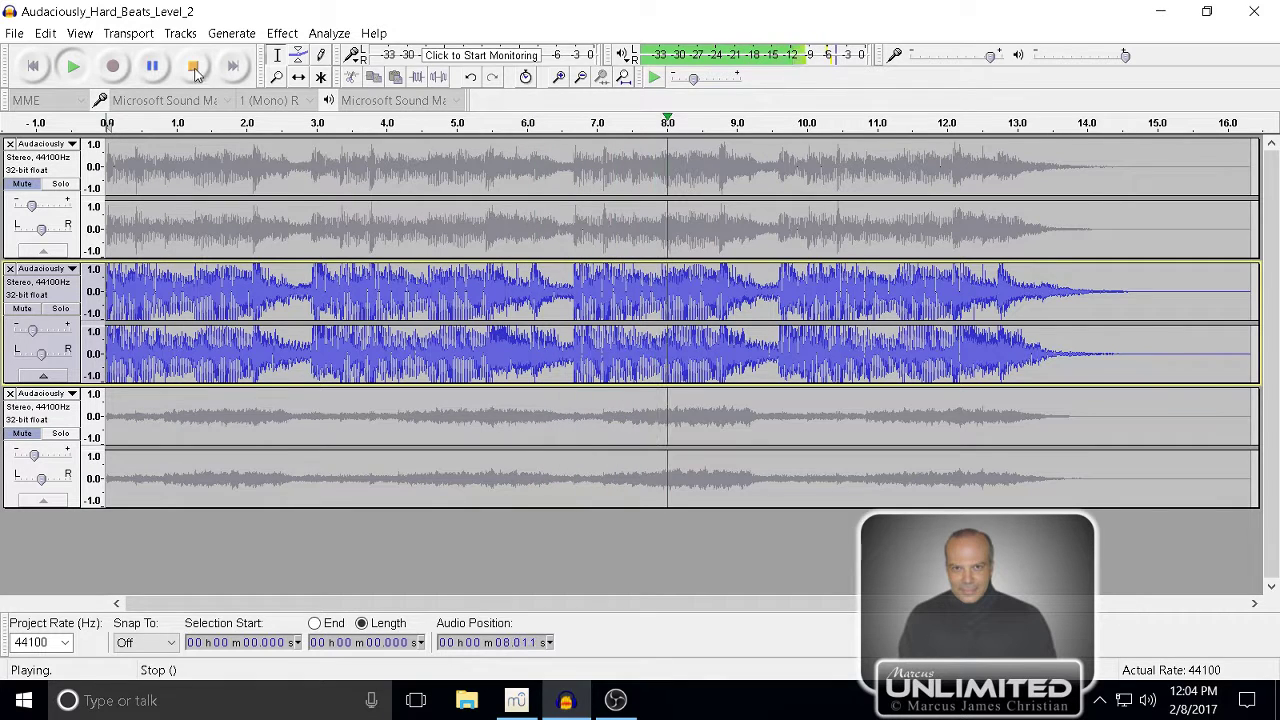
pyautogui.click(20, 434)
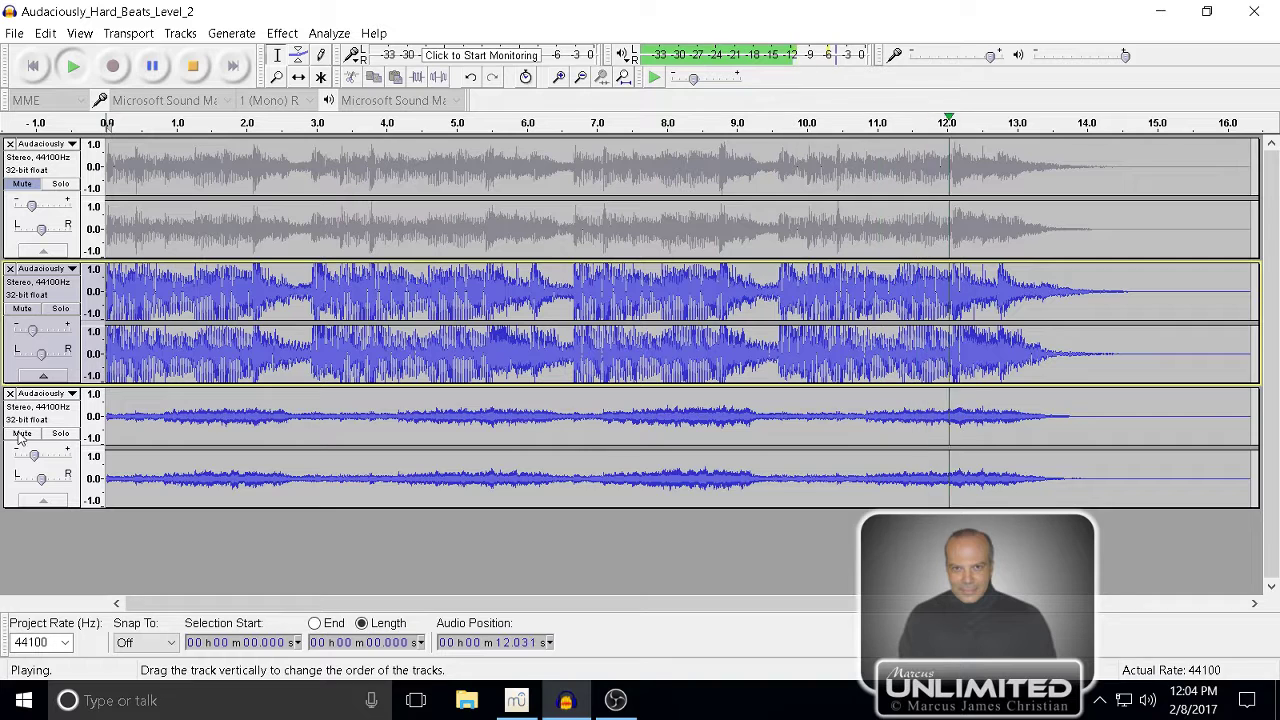
# - Stop playback, pan the second track slightly to the left and audition the mix again
pyautogui.click(190, 66)
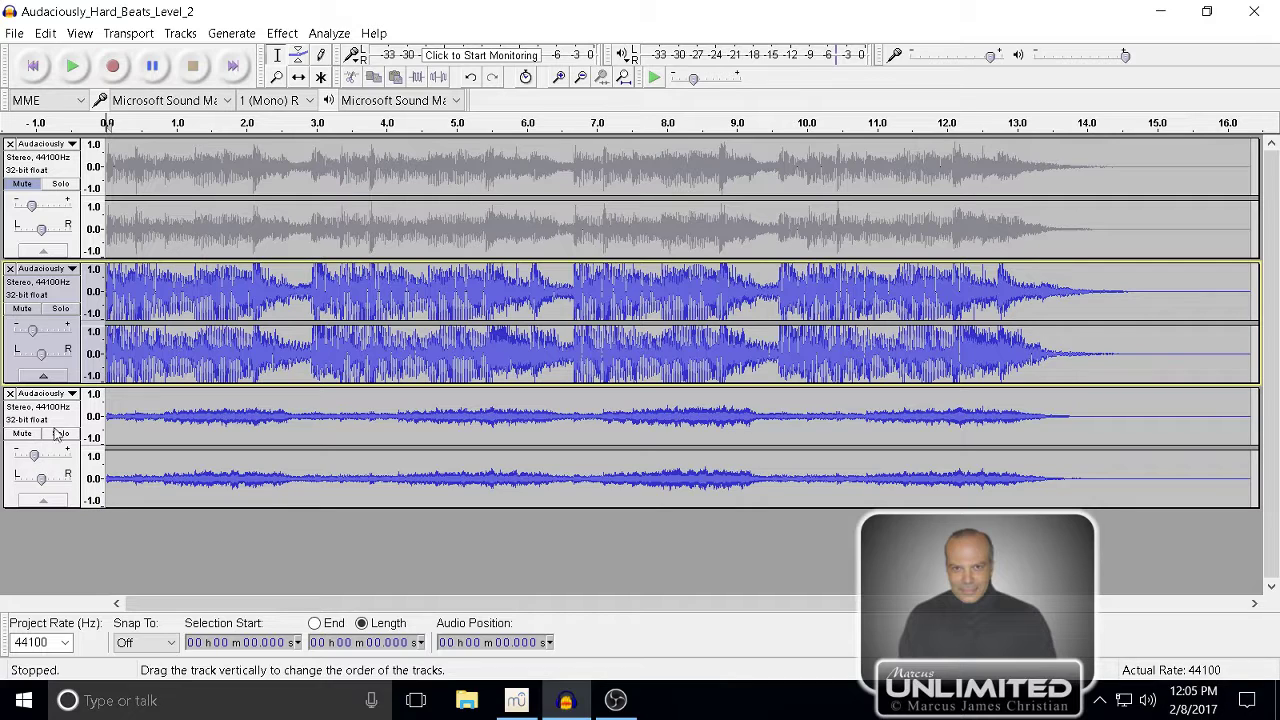
pyautogui.moveTo(41, 358); pyautogui.dragTo(39, 358)
pyautogui.click(70, 68)
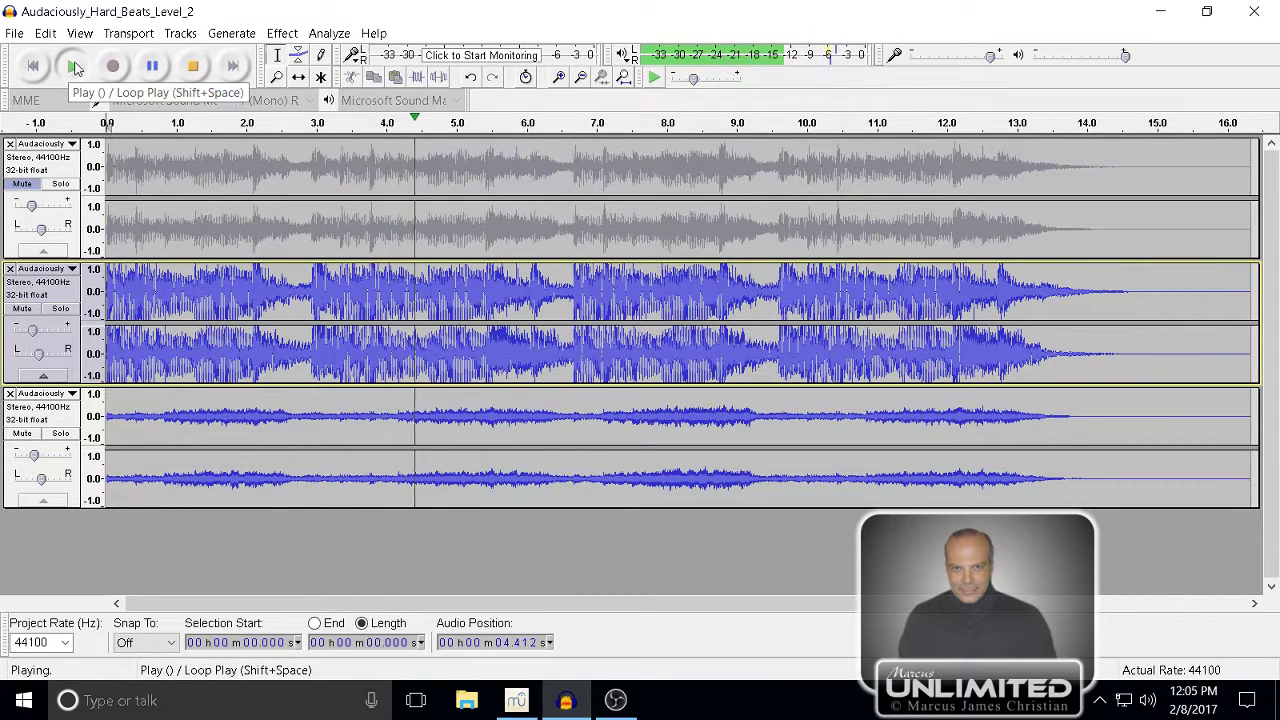
pyautogui.click(200, 67)
pyautogui.click(55, 298)
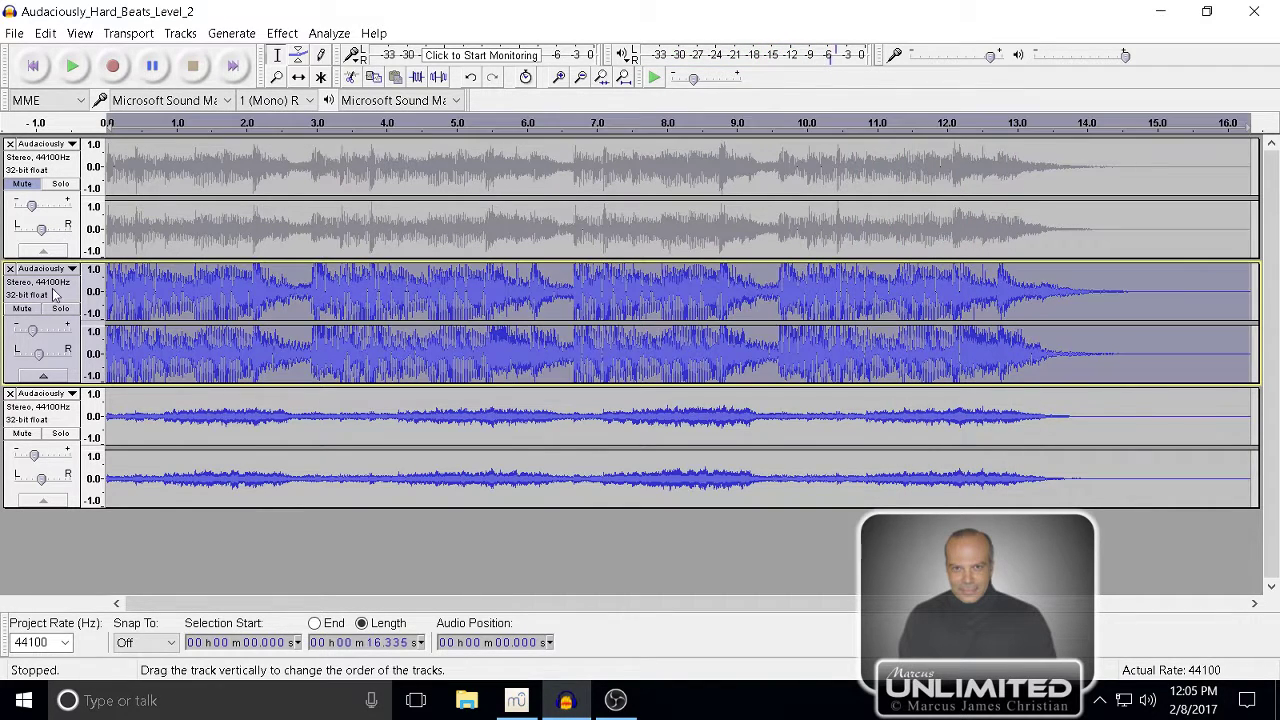
# - Place a duplicate of the muted first track directly below the second track, unmuted and soloed
pyautogui.click(75, 167)
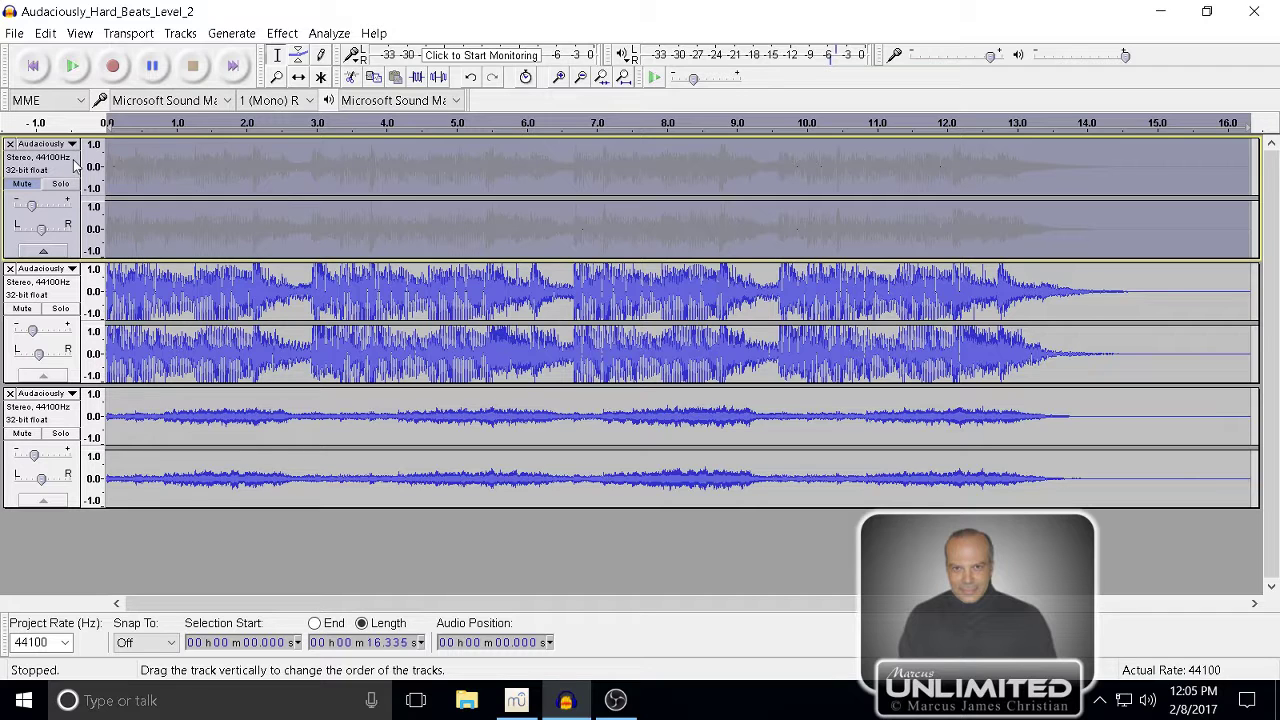
pyautogui.hotkey('ctrl', 'd')
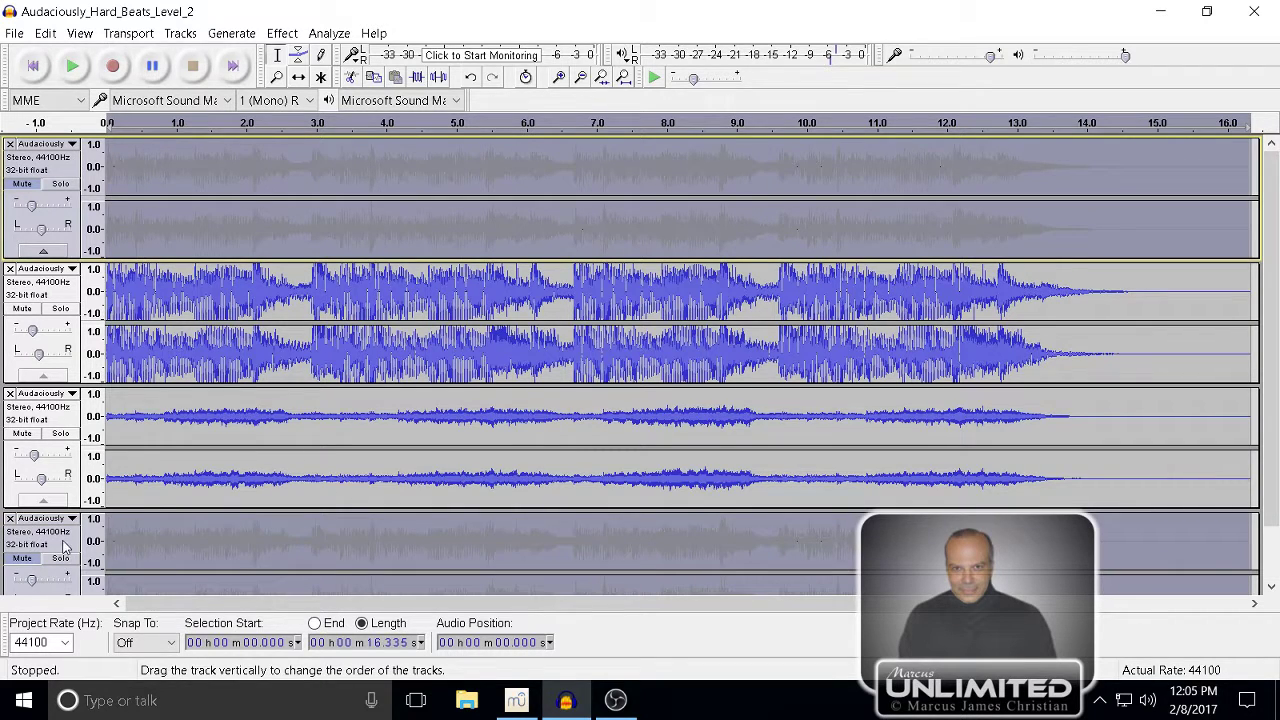
pyautogui.moveTo(66, 547); pyautogui.dragTo(85, 380)
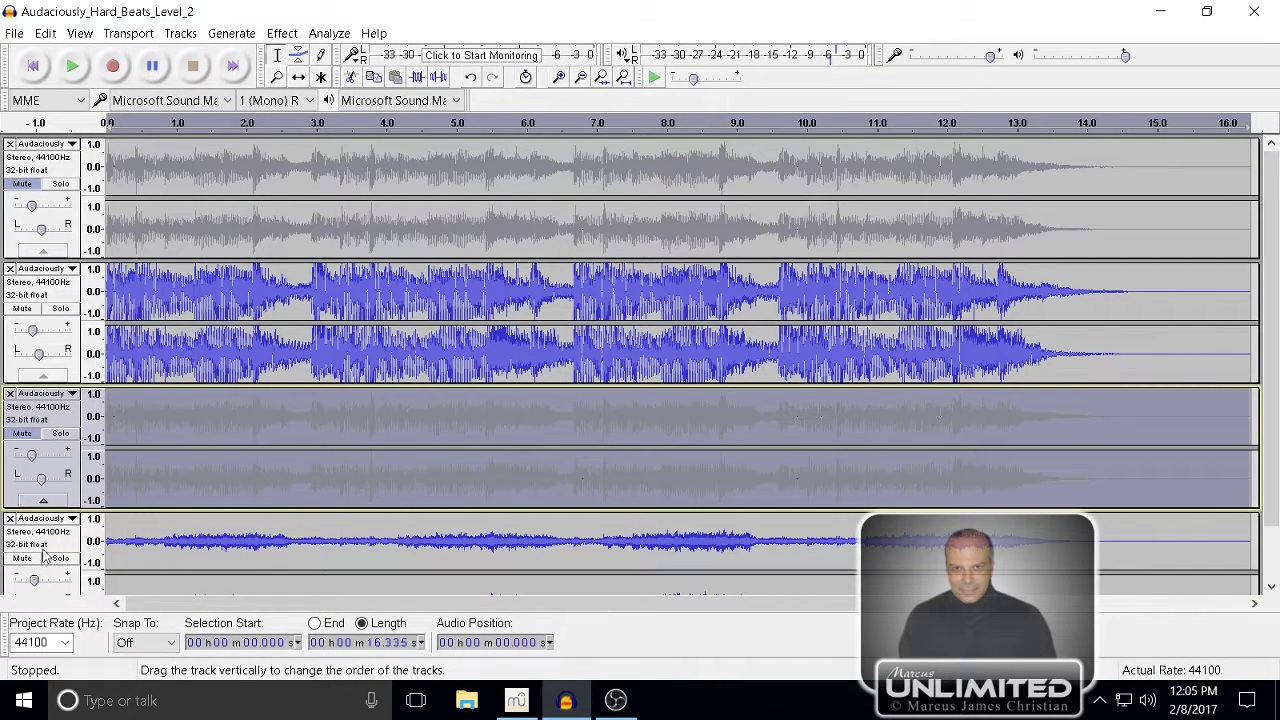
pyautogui.click(26, 434)
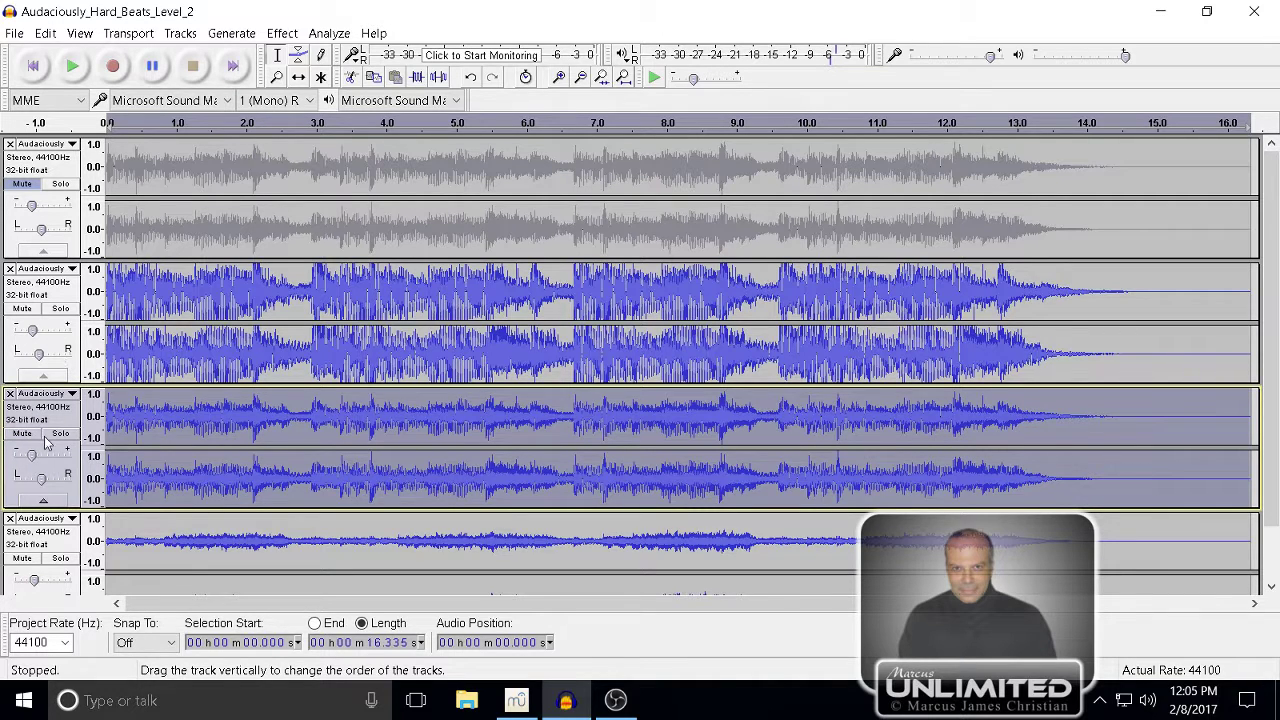
pyautogui.click(62, 437)
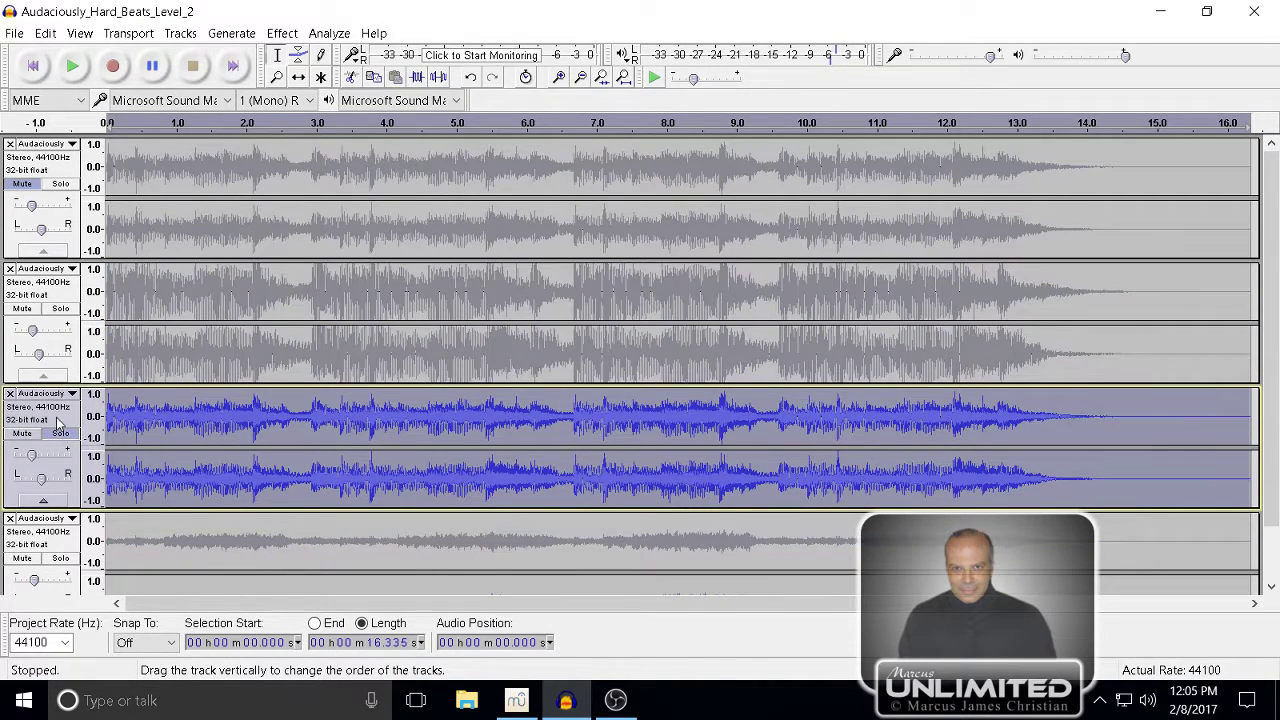
# - Start Equalization on the soloed duplicate, flatten the curve and preview the unfiltered sound
pyautogui.click(288, 35)
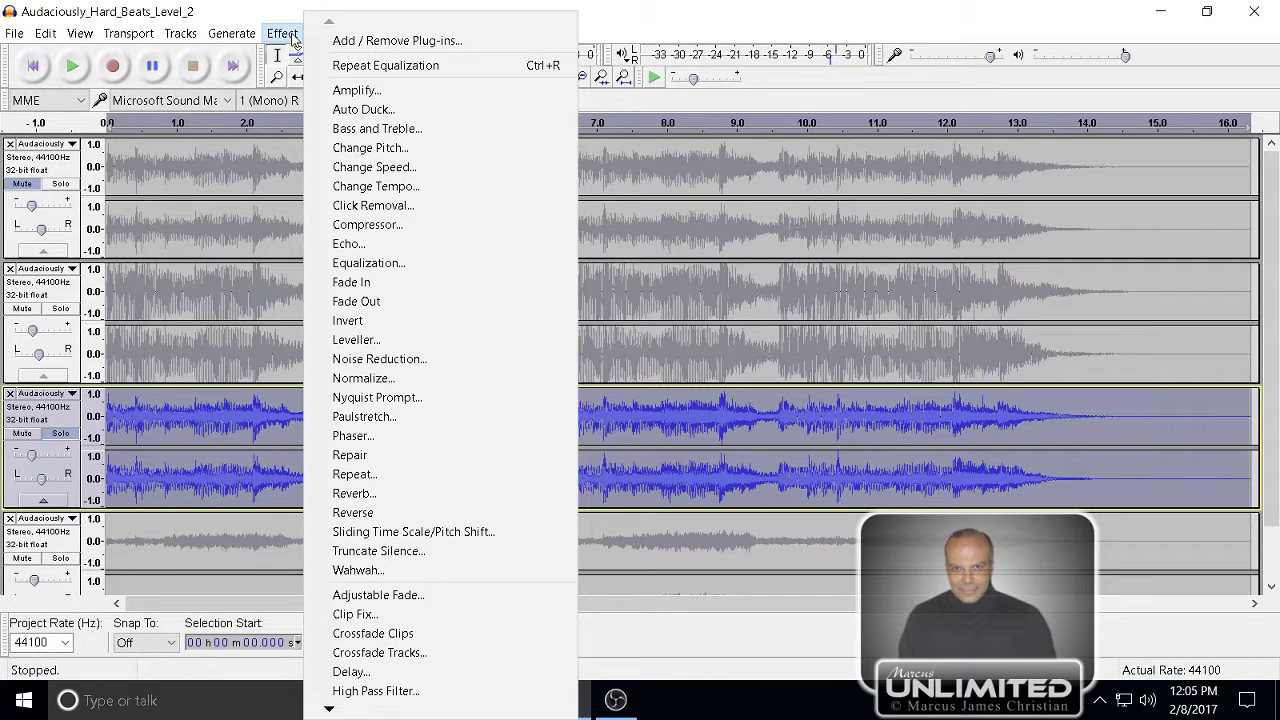
pyautogui.click(358, 261)
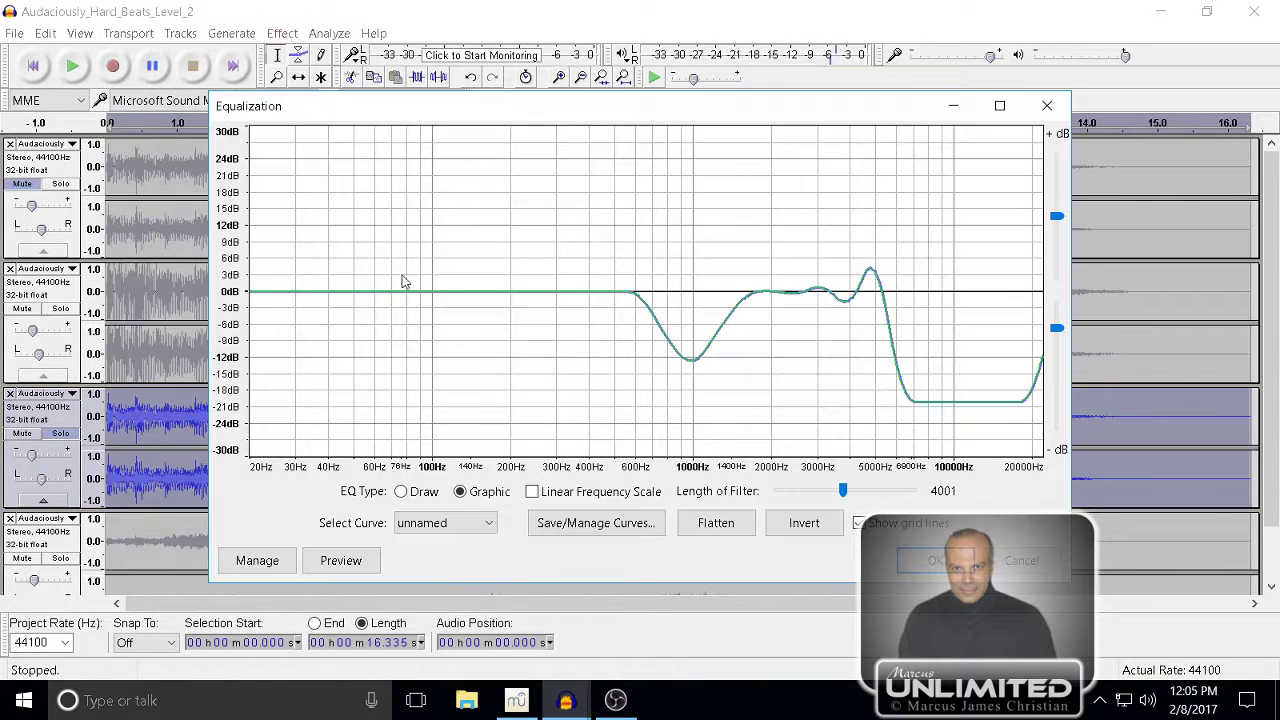
pyautogui.click(489, 525)
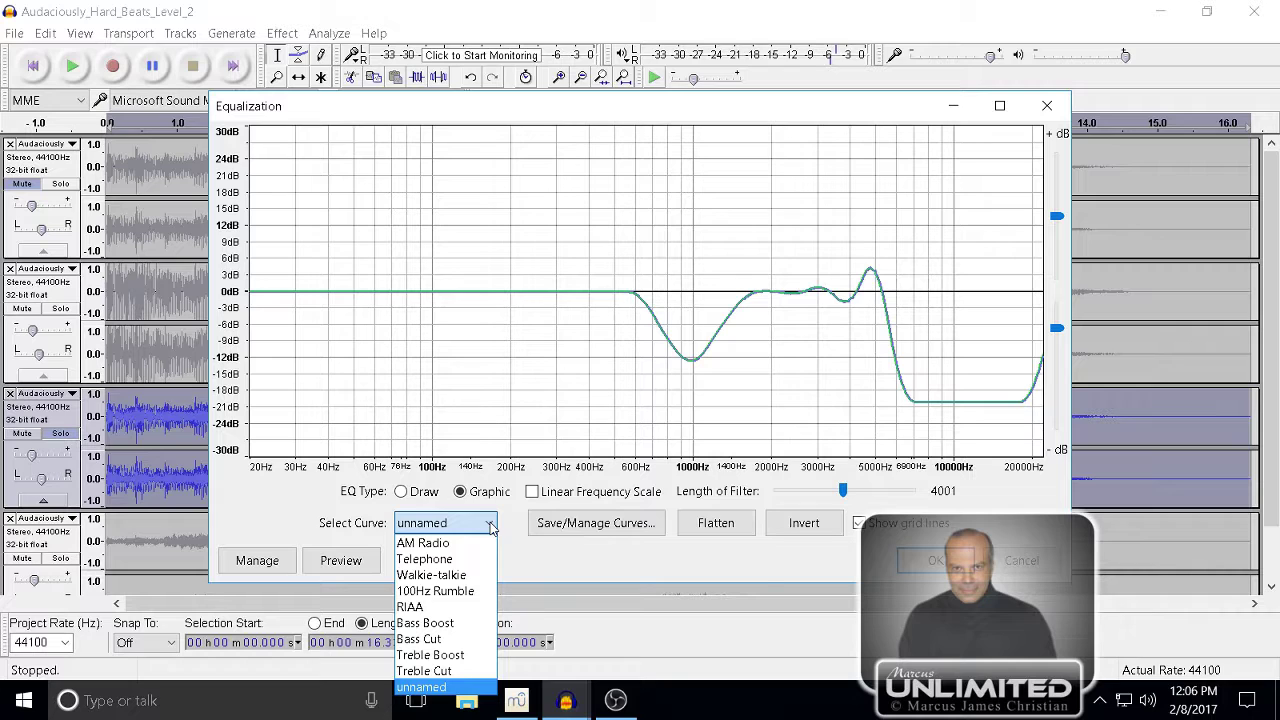
pyautogui.click(532, 562)
pyautogui.click(743, 530)
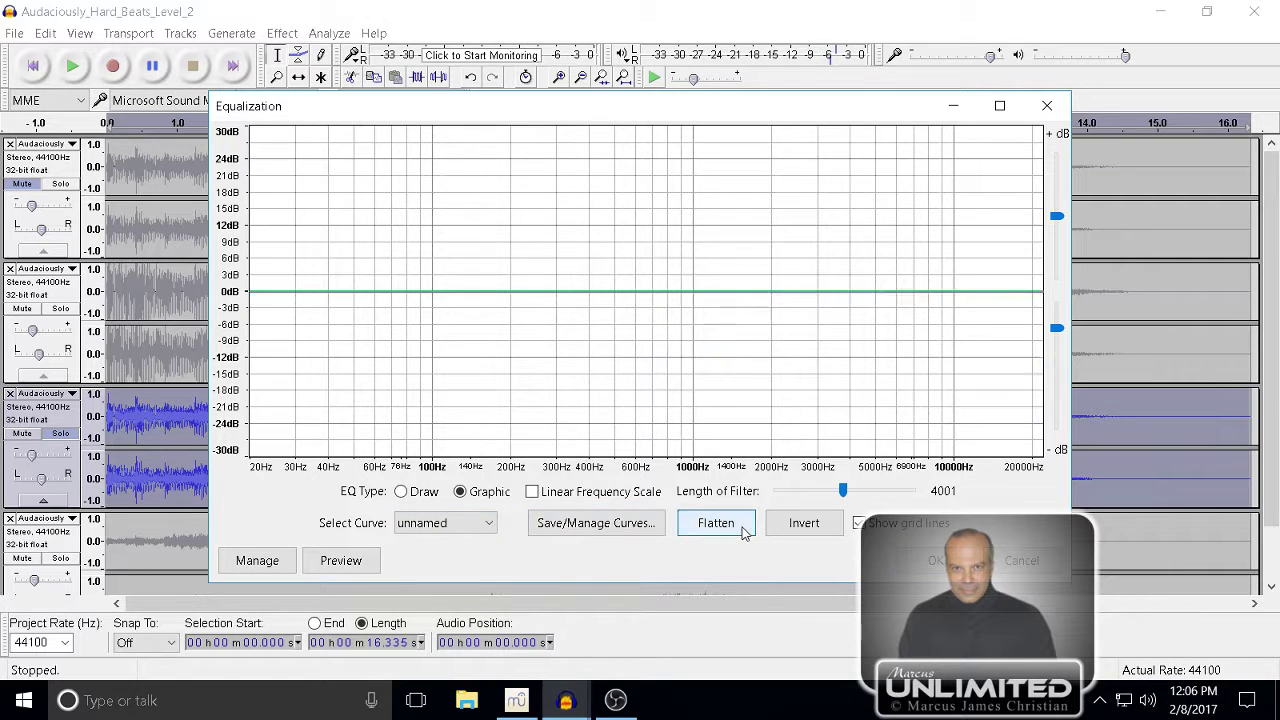
pyautogui.click(358, 566)
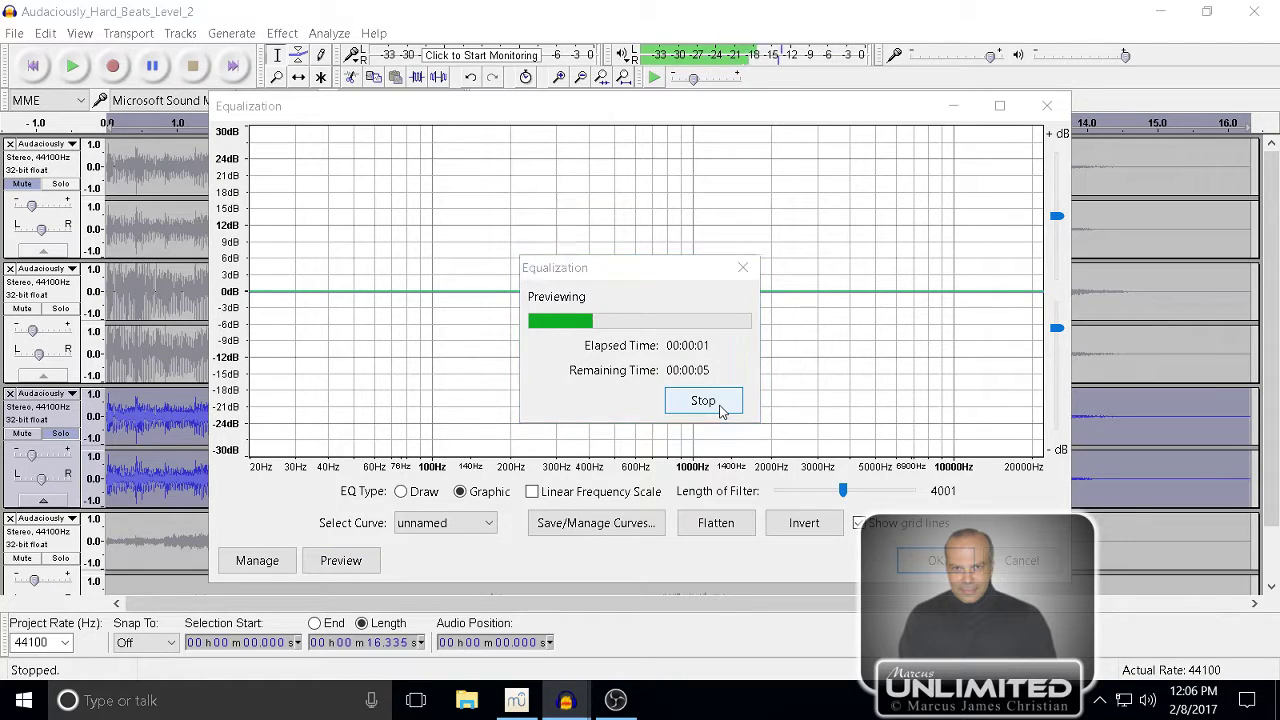
pyautogui.click(718, 408)
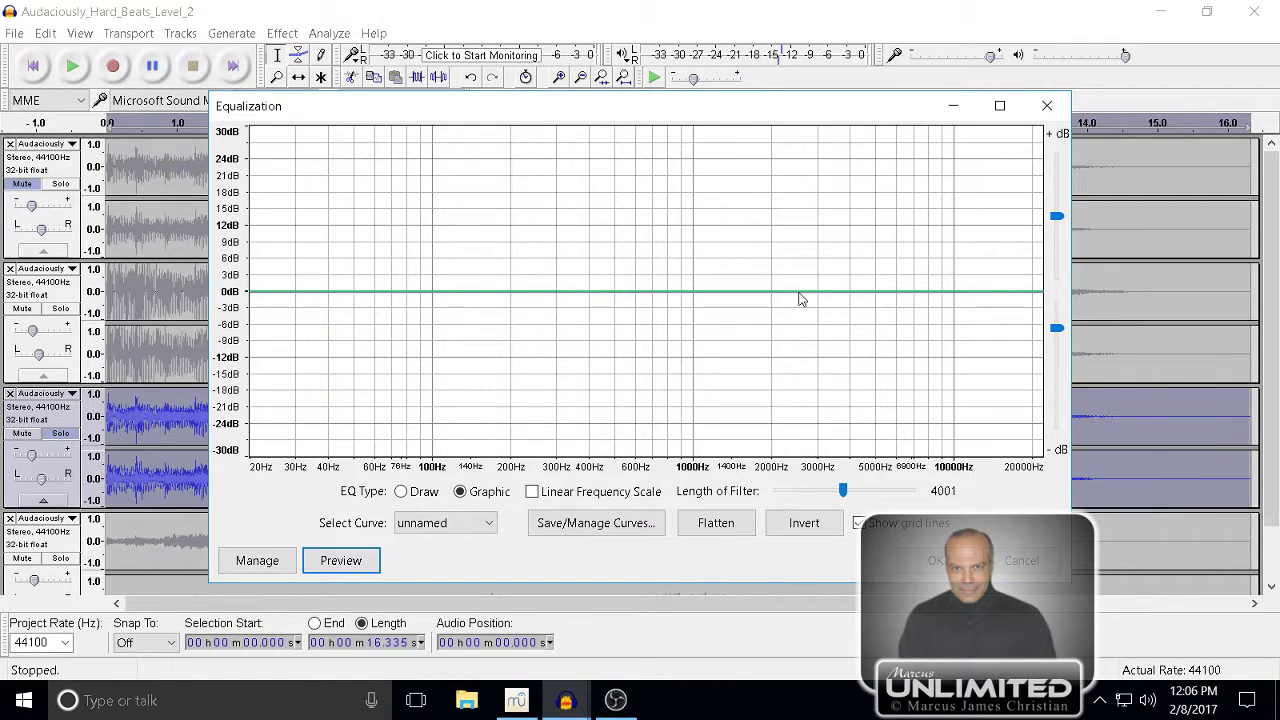
# - Draw a narrow EQ peak of about 3 dB near 2500 Hz with about -12 dB on both sides, and preview it
pyautogui.click(401, 491)
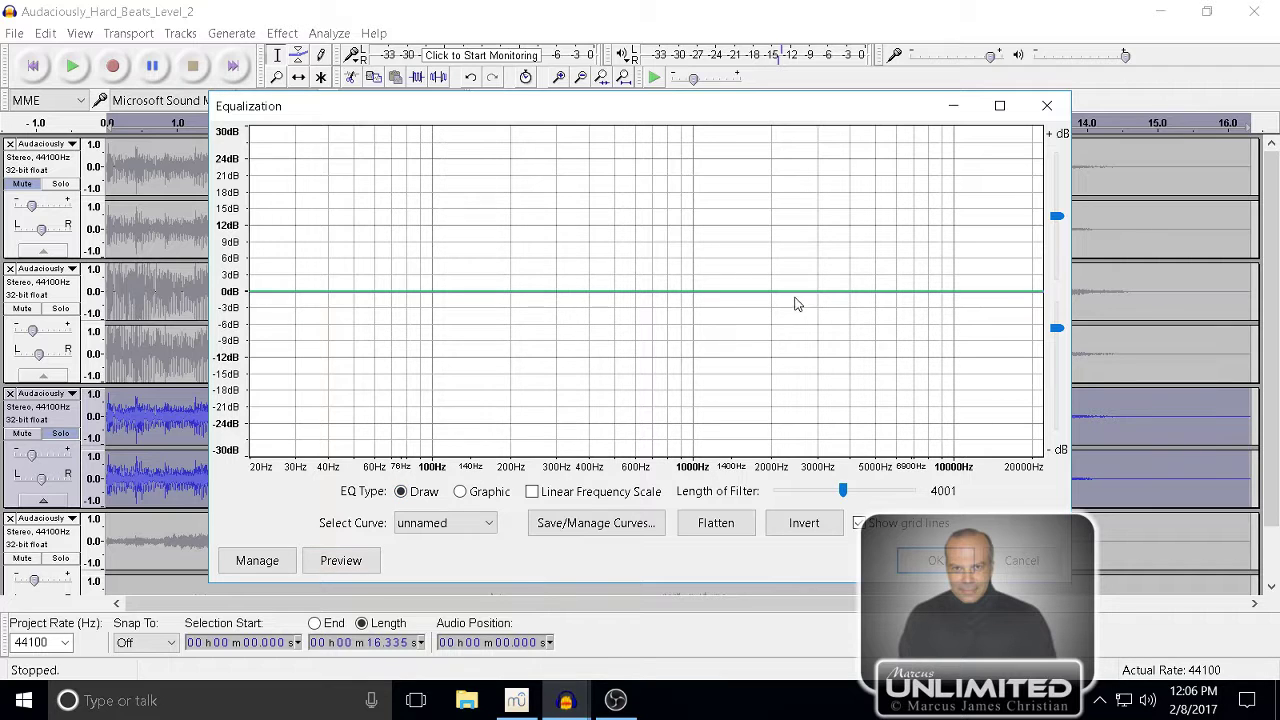
pyautogui.moveTo(797, 298); pyautogui.dragTo(797, 281)
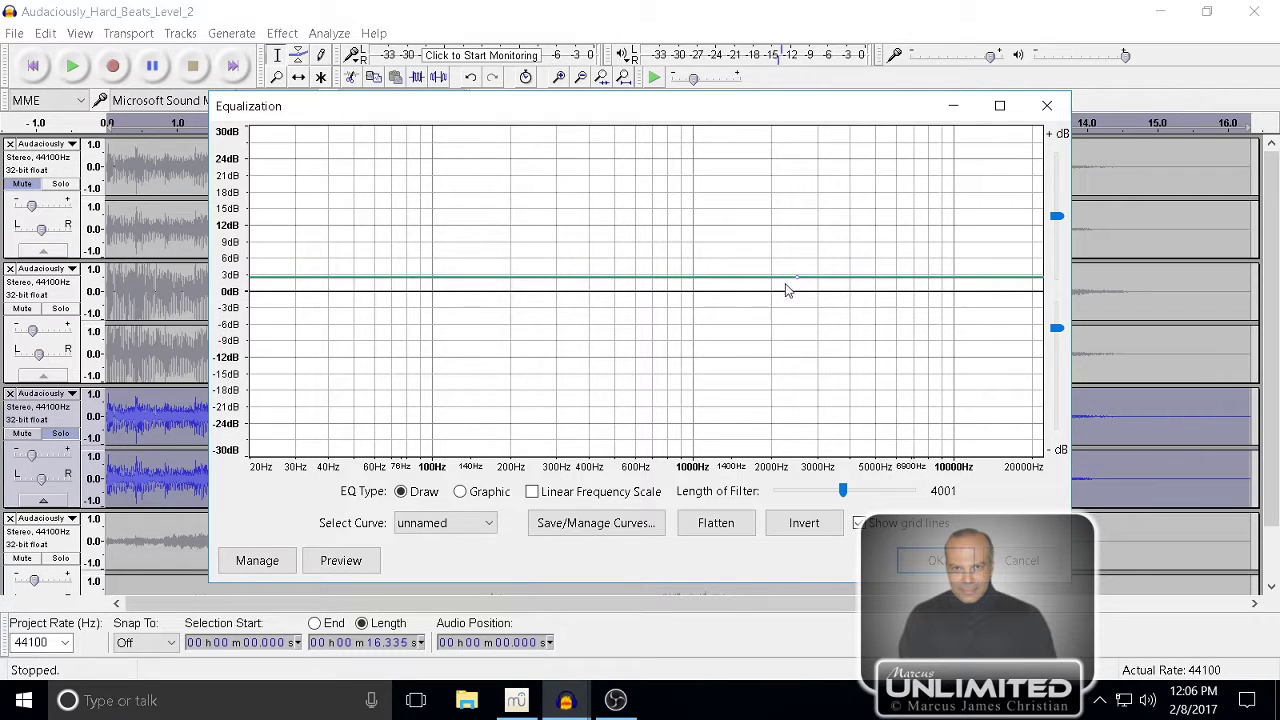
pyautogui.click(773, 279)
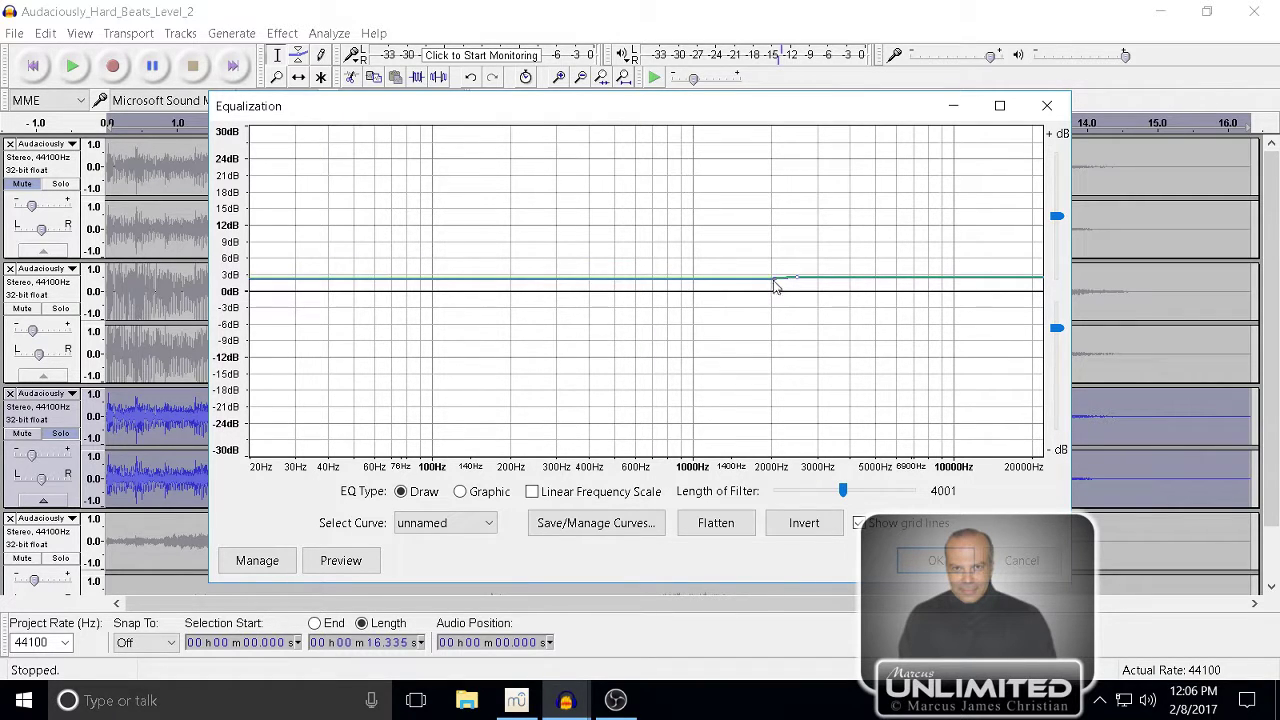
pyautogui.moveTo(776, 287); pyautogui.dragTo(776, 293)
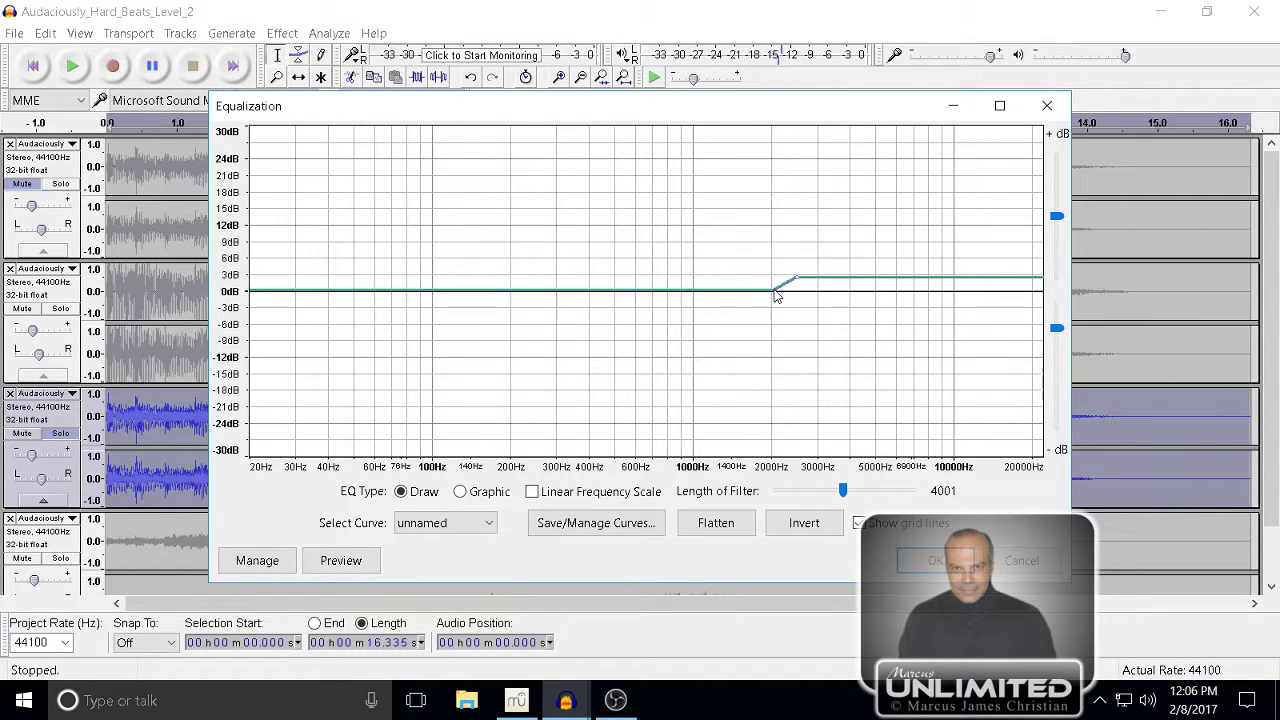
pyautogui.click(815, 283)
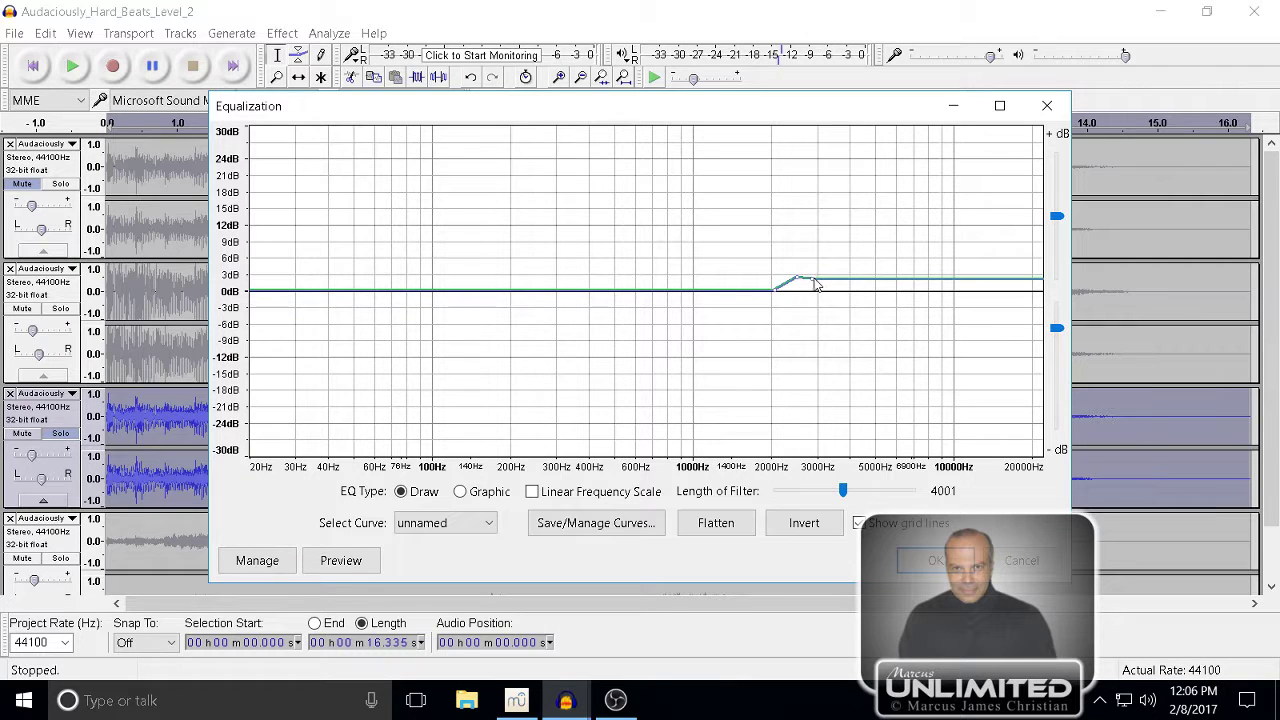
pyautogui.moveTo(815, 283); pyautogui.dragTo(818, 365)
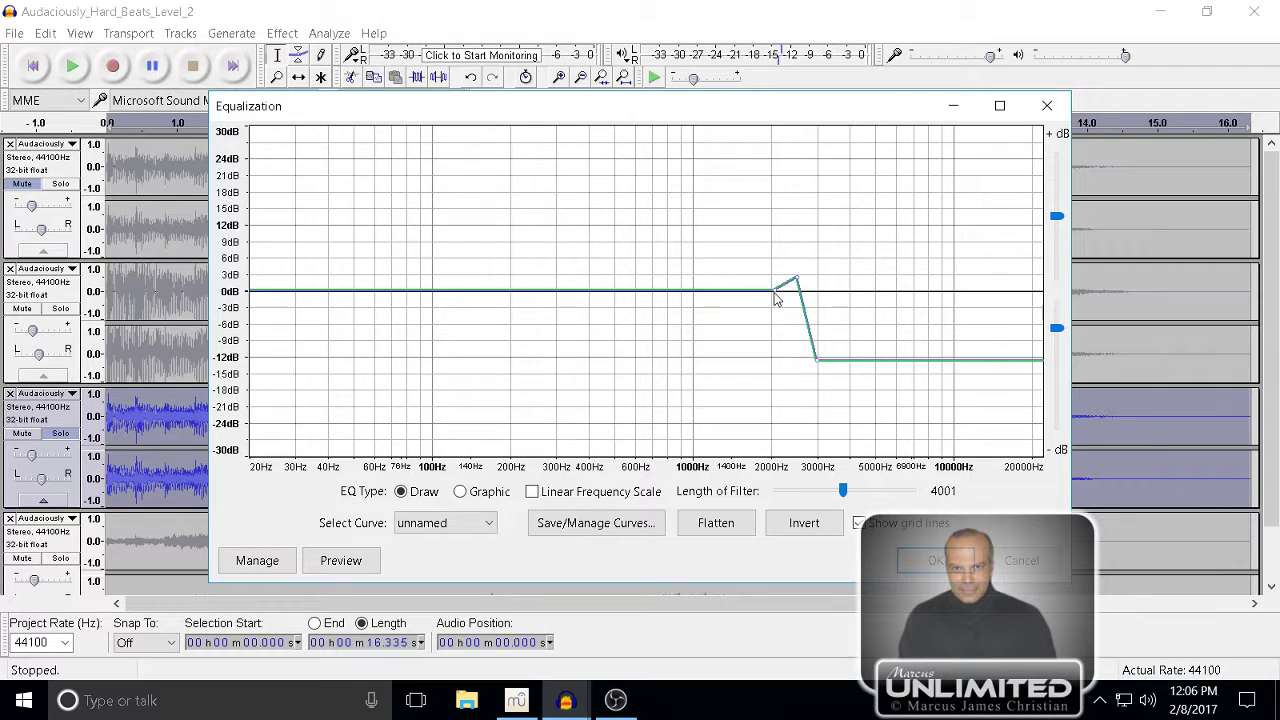
pyautogui.moveTo(775, 298); pyautogui.dragTo(771, 360)
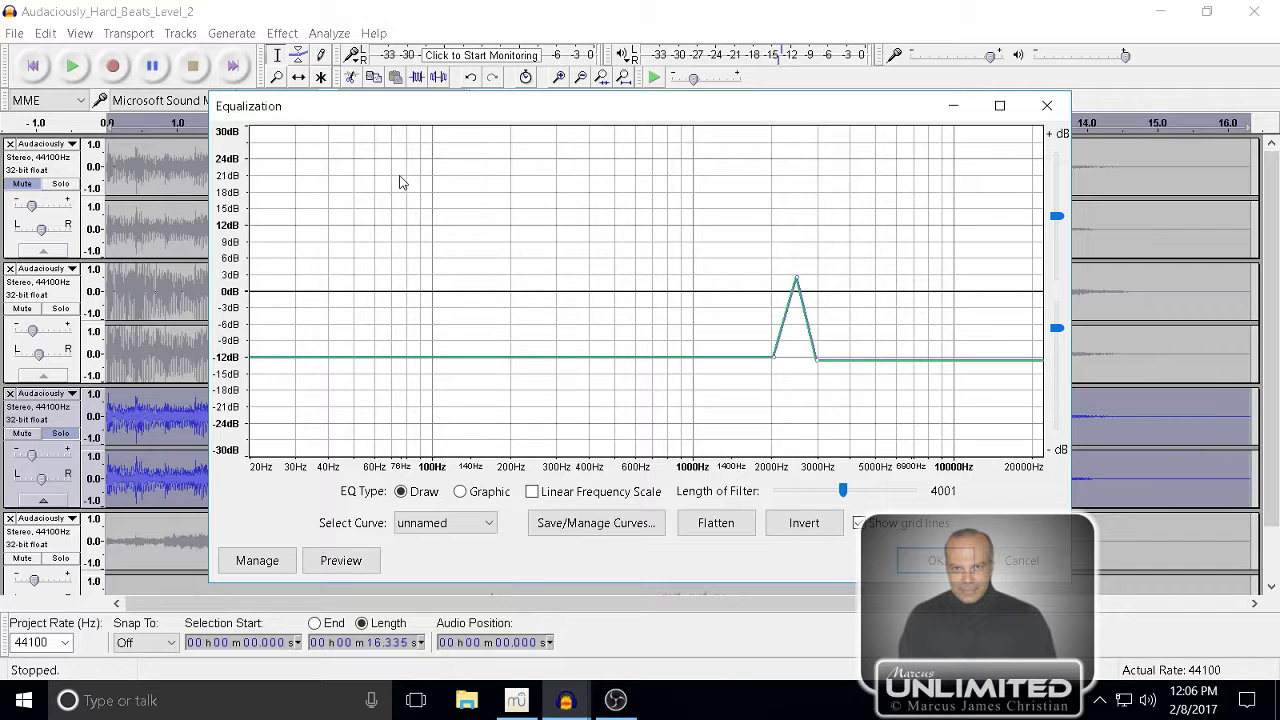
pyautogui.click(338, 563)
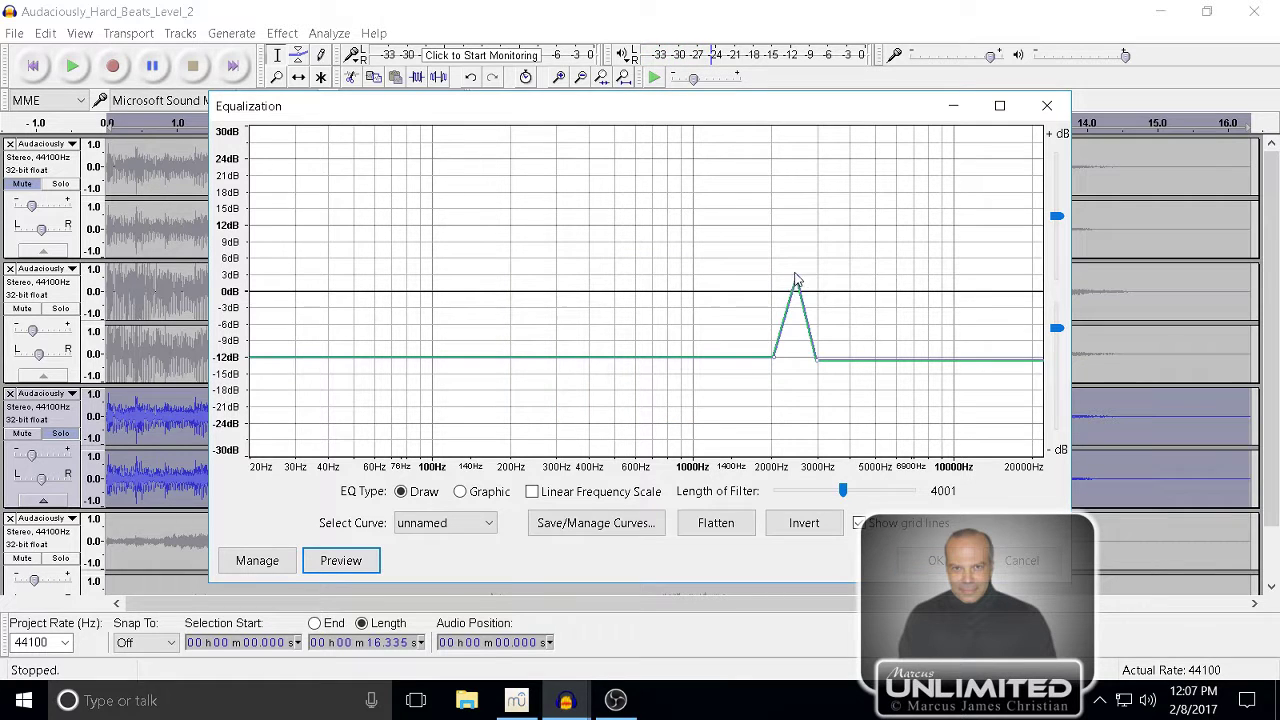
# - Reshape the peak into an 18 dB plateau from about 1800 to 2900 Hz, with its base widened to about 1300–4300 Hz, and preview it
pyautogui.moveTo(797, 282); pyautogui.dragTo(792, 161)
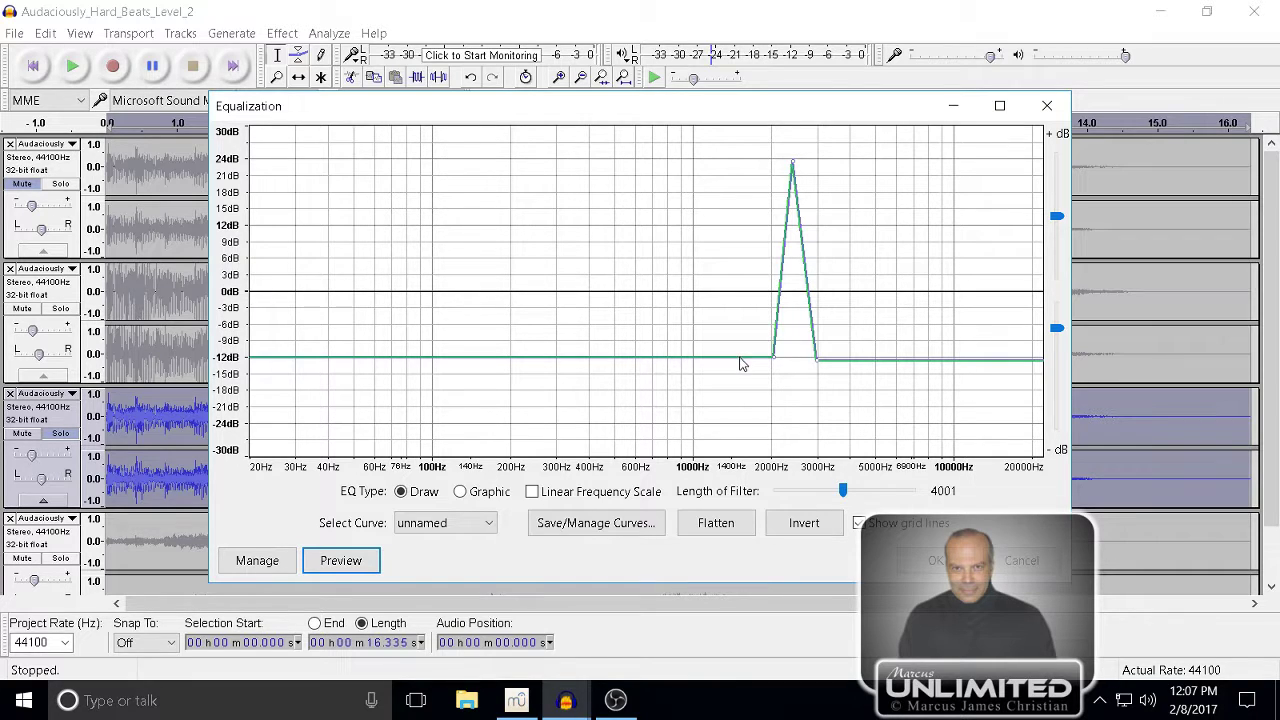
pyautogui.click(740, 358)
pyautogui.moveTo(773, 362); pyautogui.dragTo(768, 267)
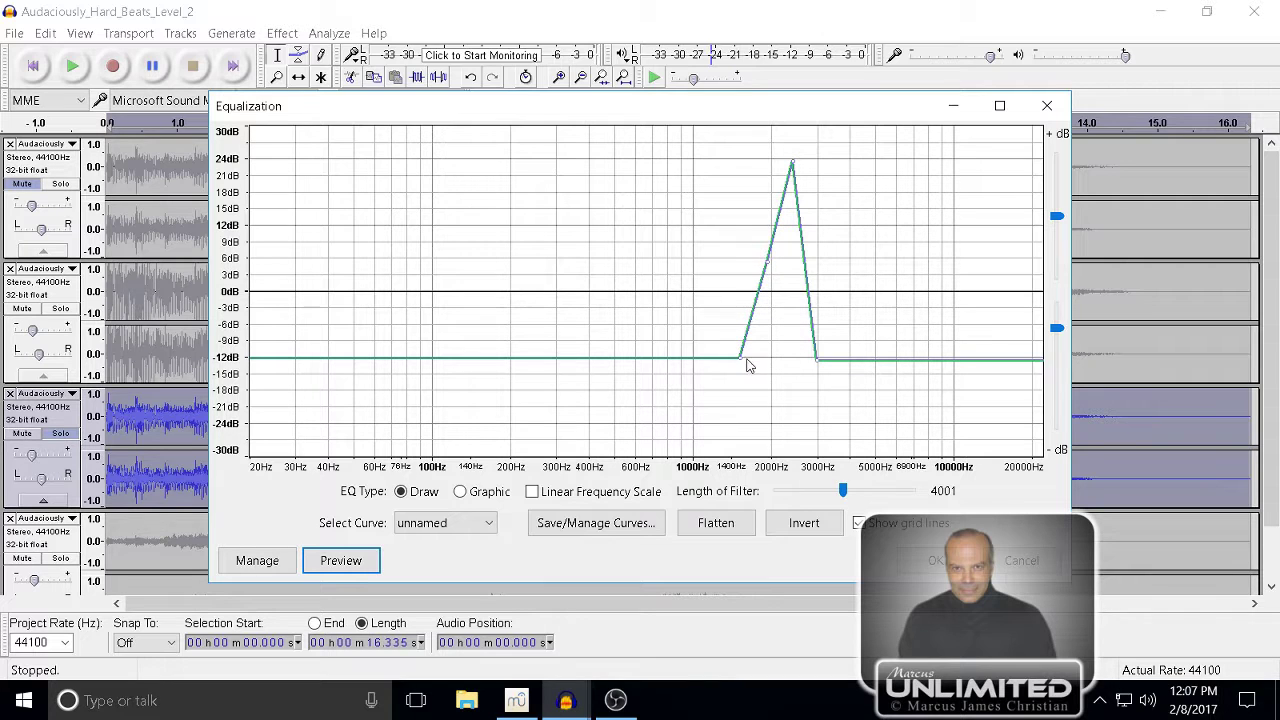
pyautogui.moveTo(742, 364); pyautogui.dragTo(722, 357)
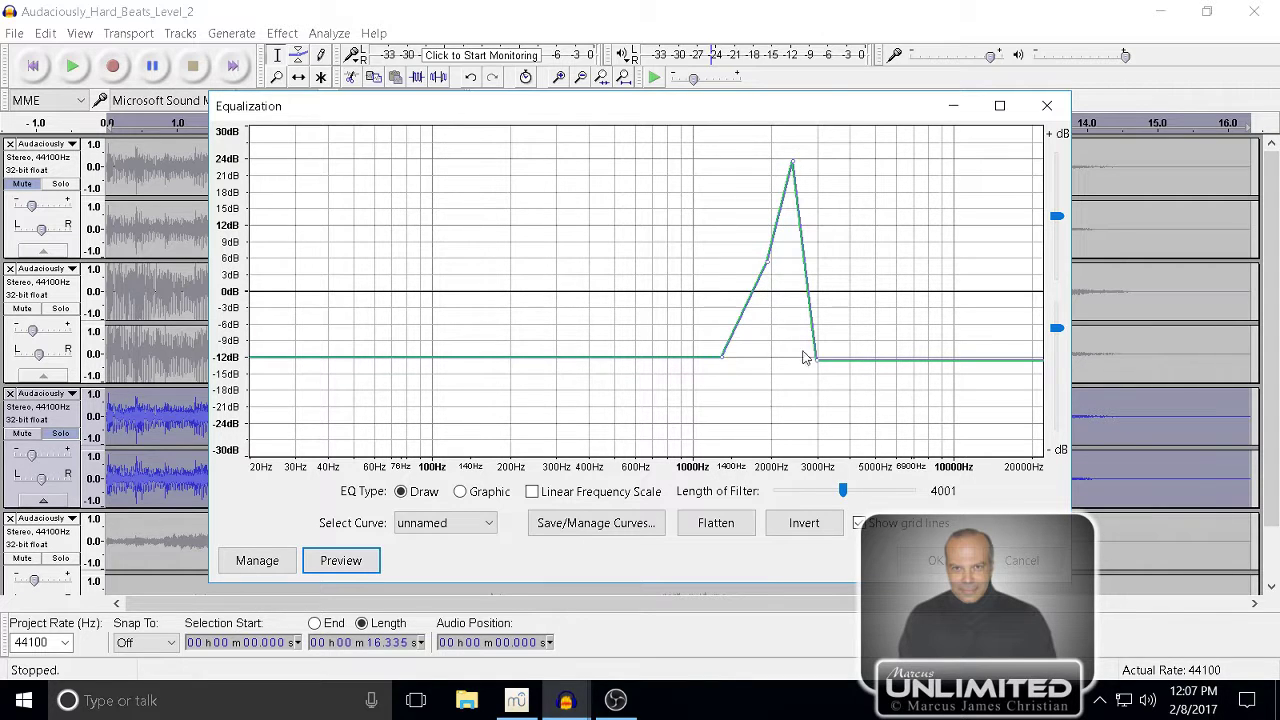
pyautogui.moveTo(820, 363); pyautogui.dragTo(858, 356)
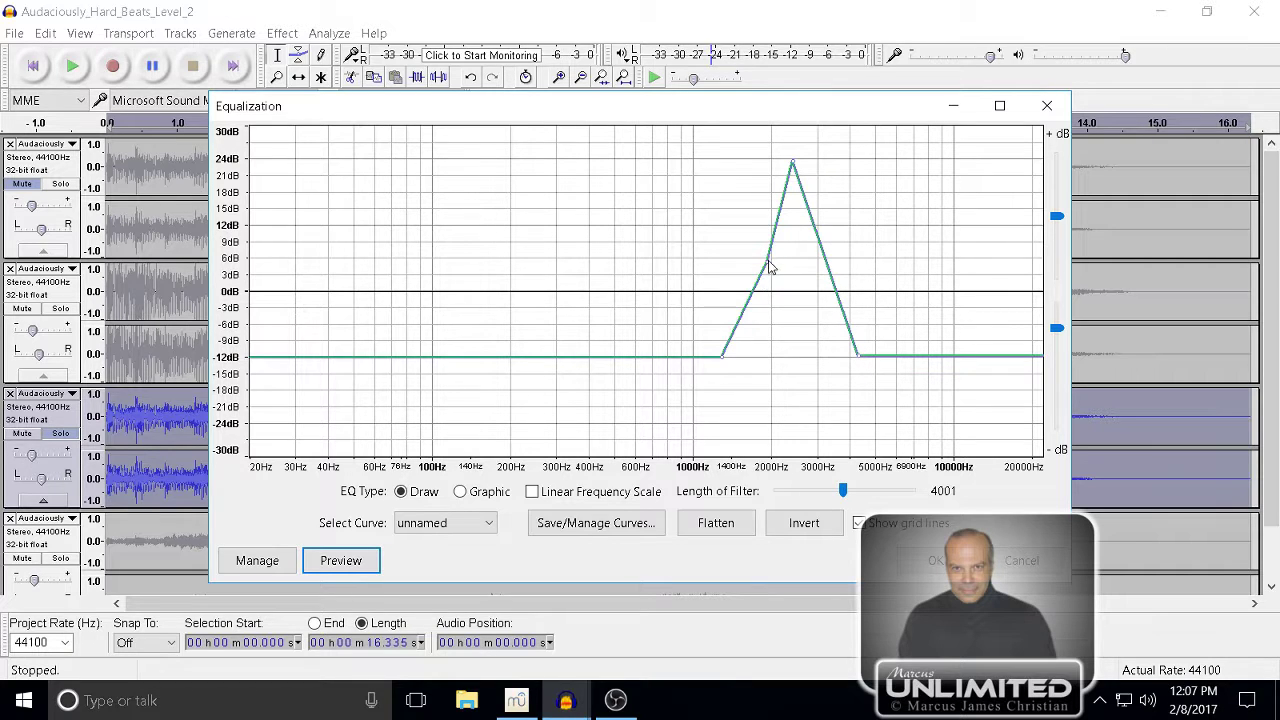
pyautogui.moveTo(768, 268); pyautogui.dragTo(812, 191)
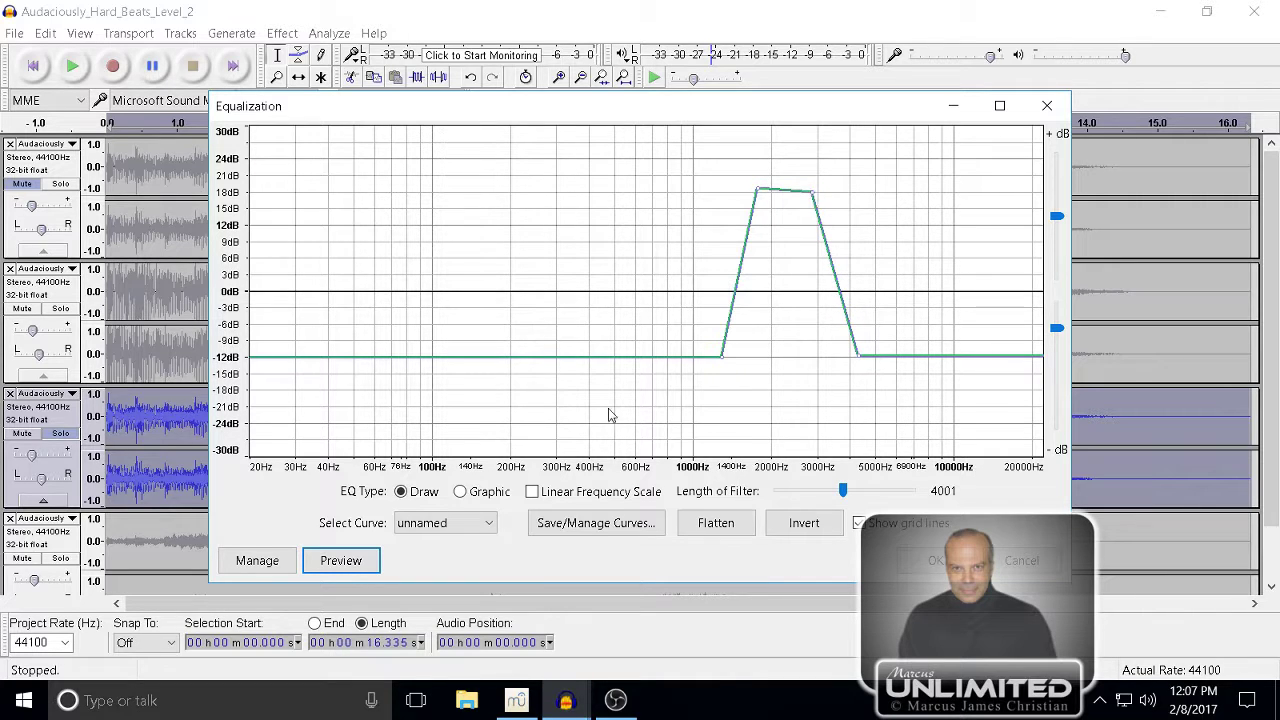
pyautogui.click(362, 560)
# - Raise the plateau's lower-frequency corner to about 27 dB and its other corner to about 19 dB, then apply the equalization
pyautogui.moveTo(758, 190); pyautogui.dragTo(765, 147)
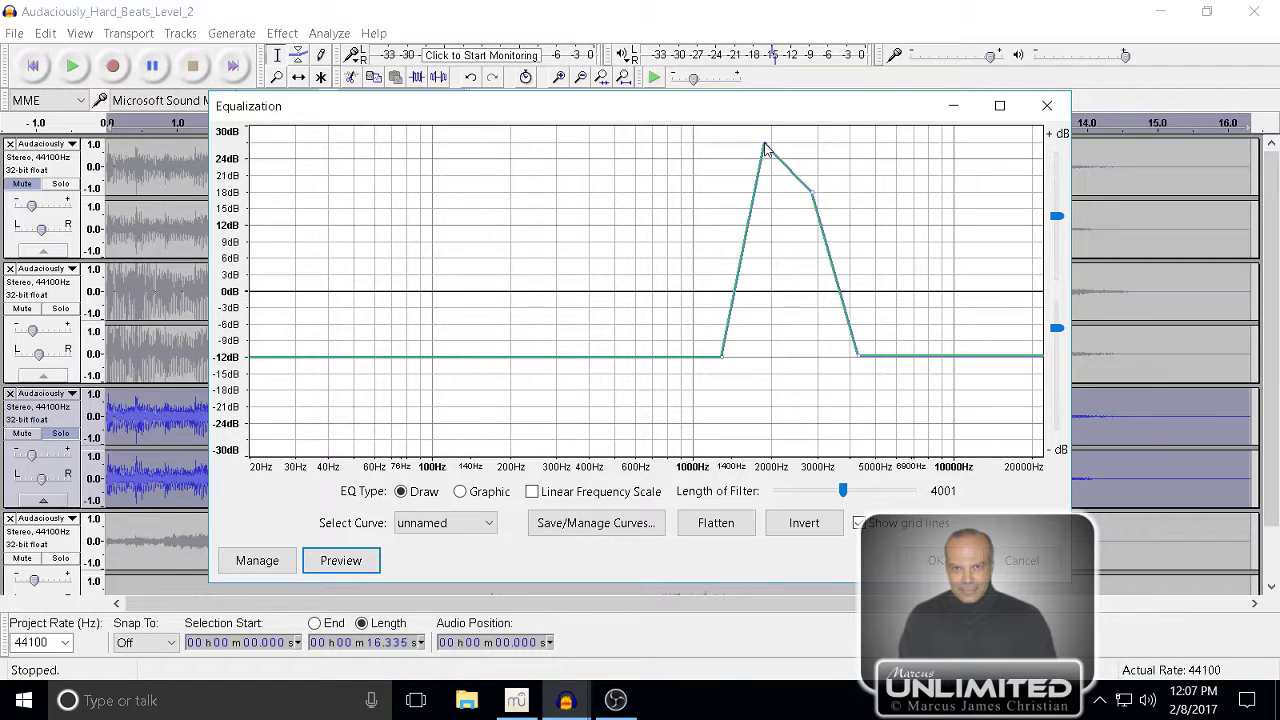
pyautogui.click(350, 566)
pyautogui.moveTo(813, 194); pyautogui.dragTo(817, 187)
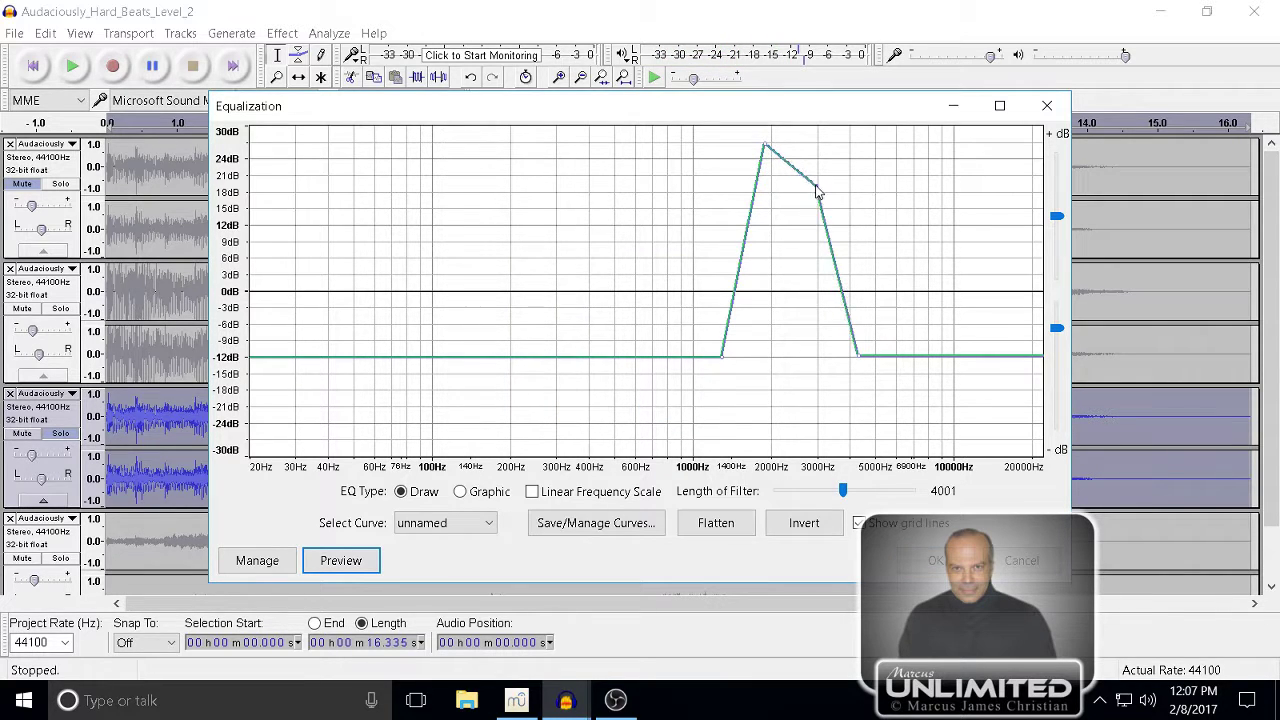
pyautogui.click(935, 560)
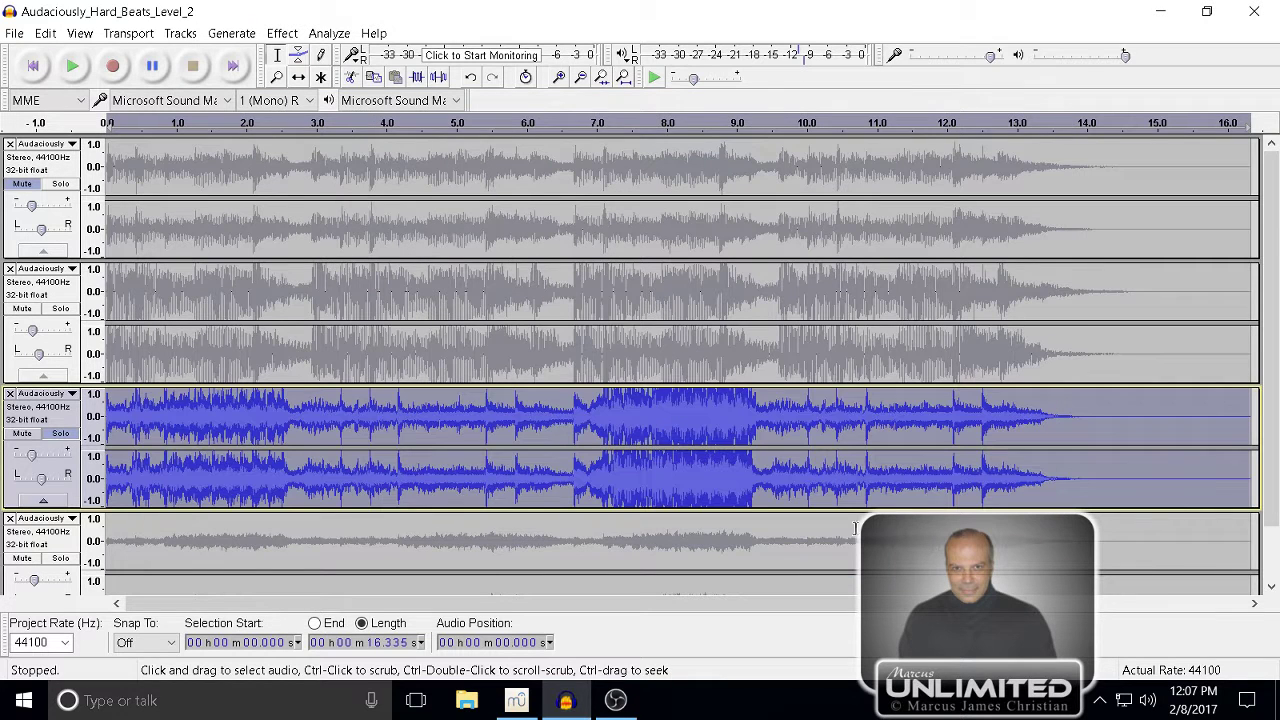
# - Return the cursor to the start of the project and fit all four tracks vertically
pyautogui.click(32, 66)
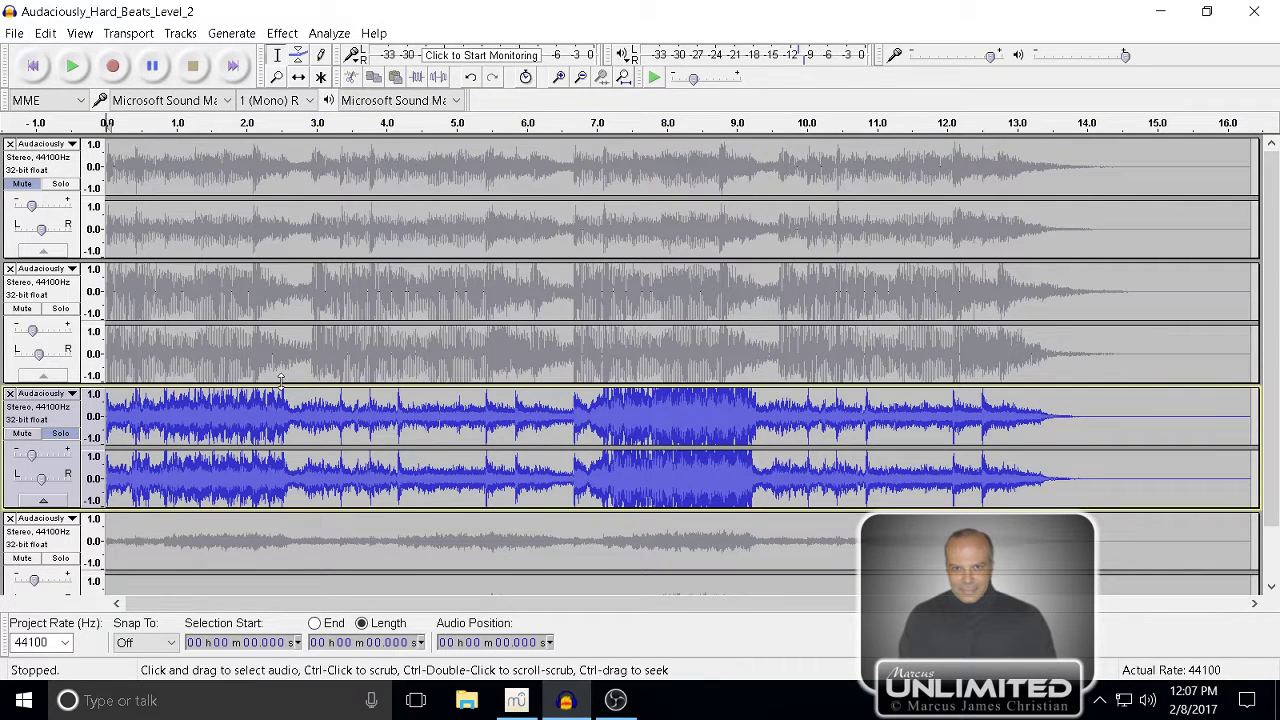
pyautogui.click(516, 705)
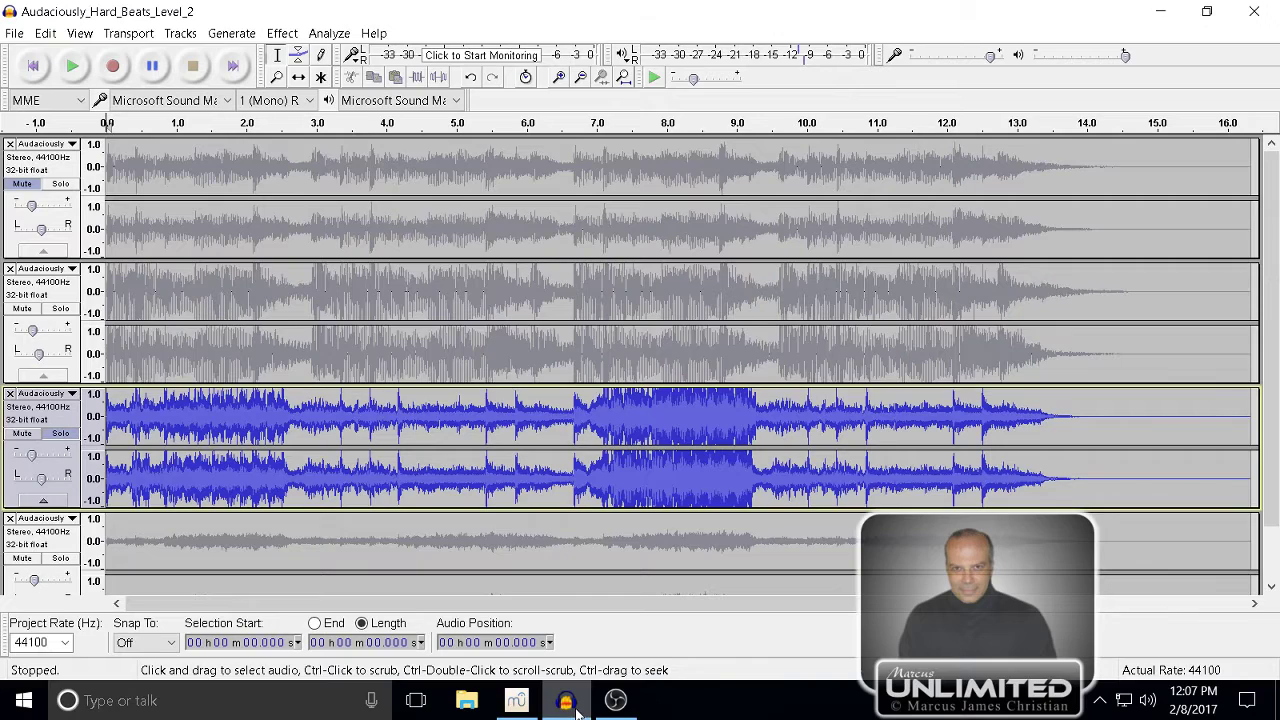
pyautogui.click(566, 700)
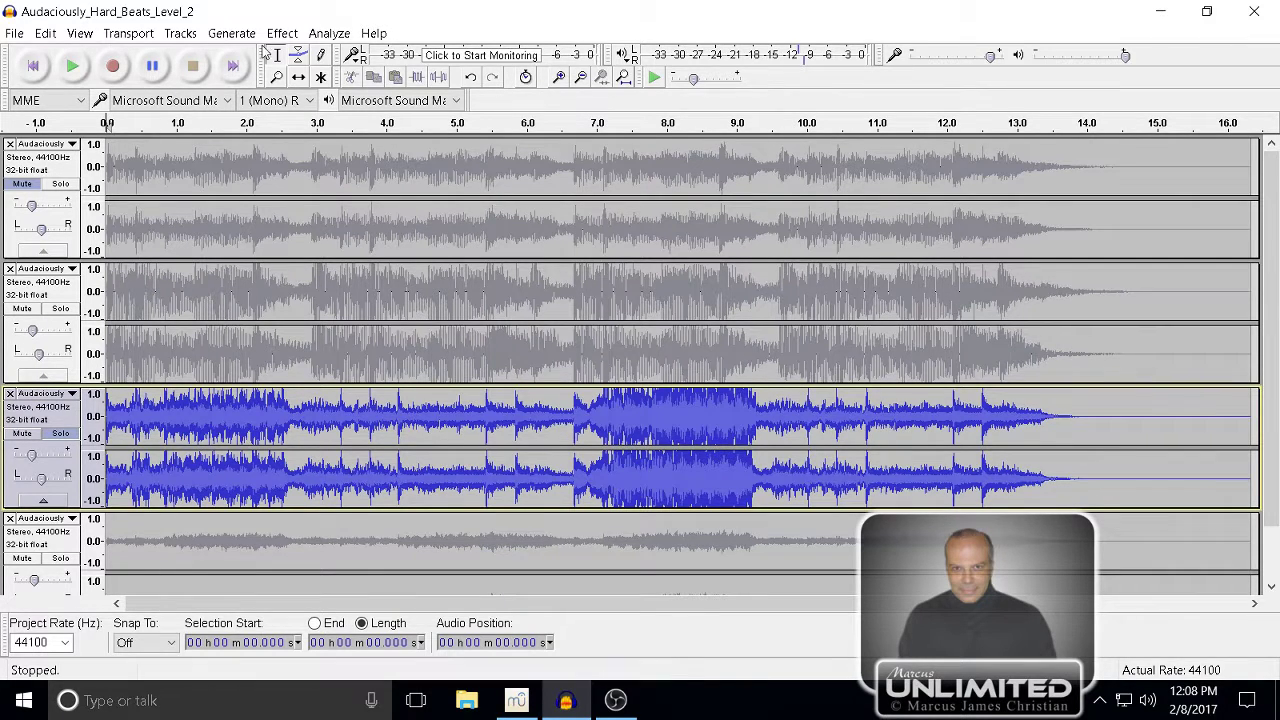
pyautogui.click(84, 34)
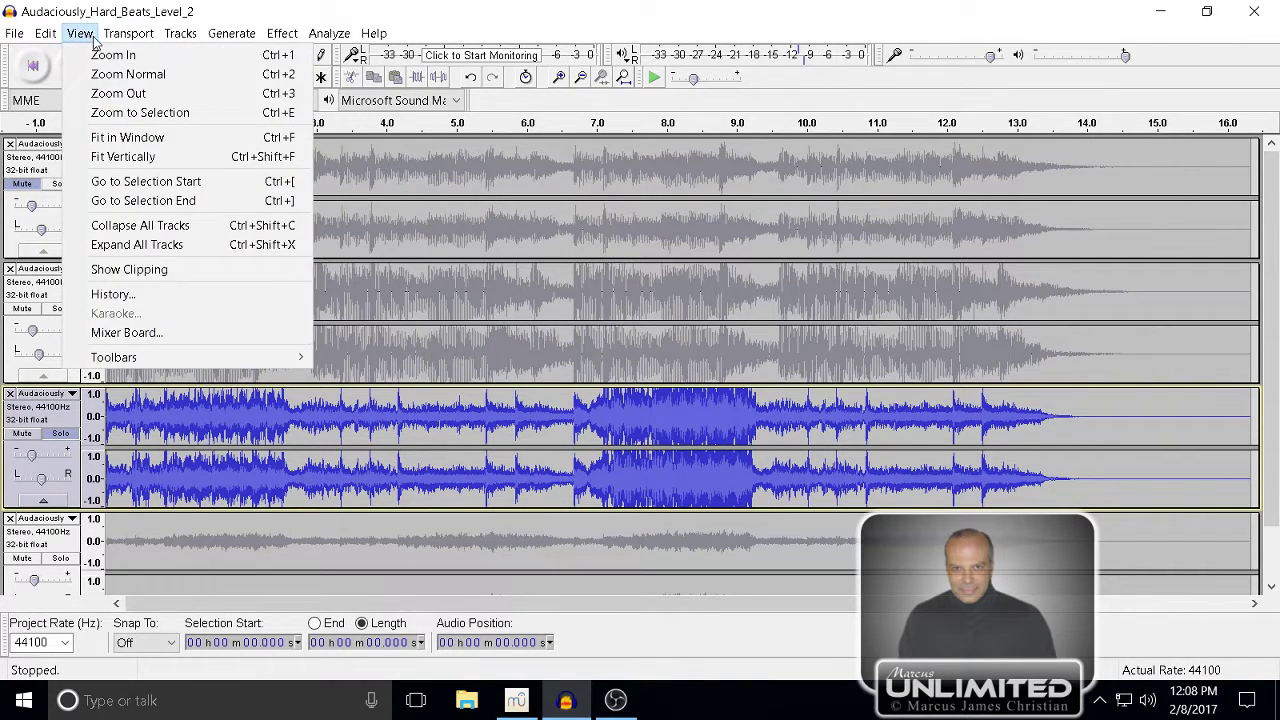
pyautogui.click(150, 157)
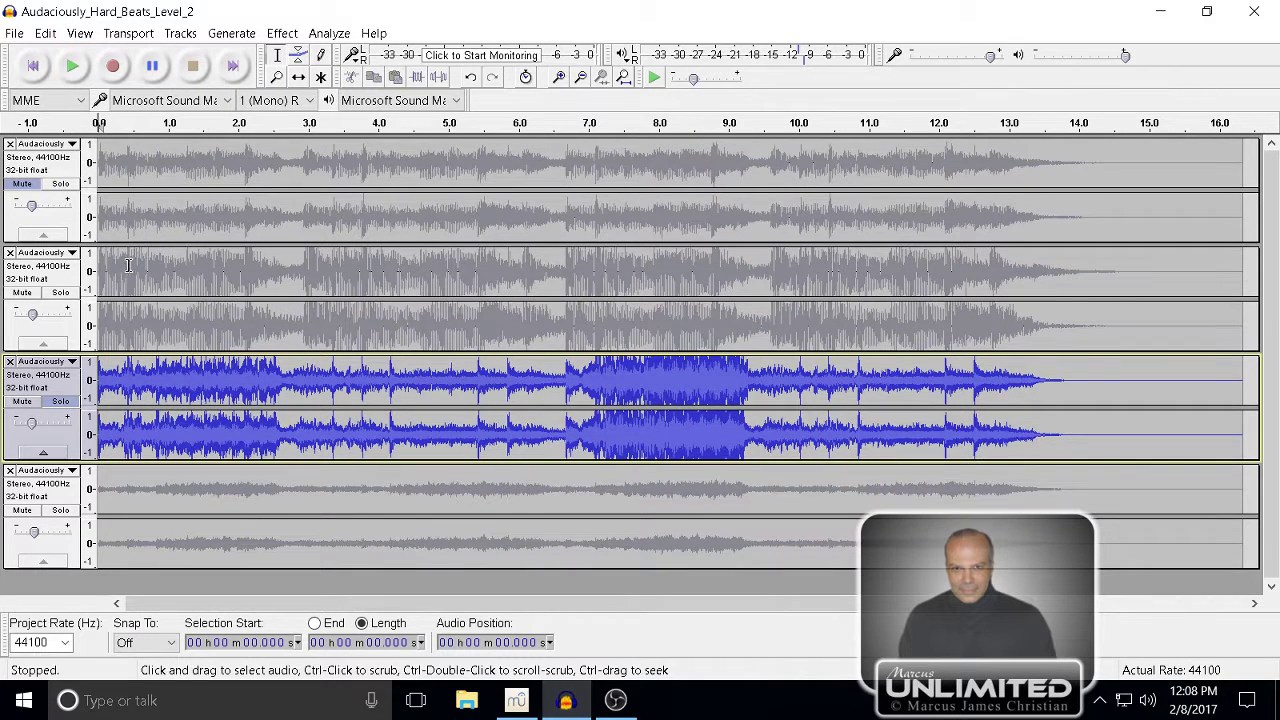
# - Rename the selected, soloed third track as 2kSnarePump
pyautogui.click(52, 384)
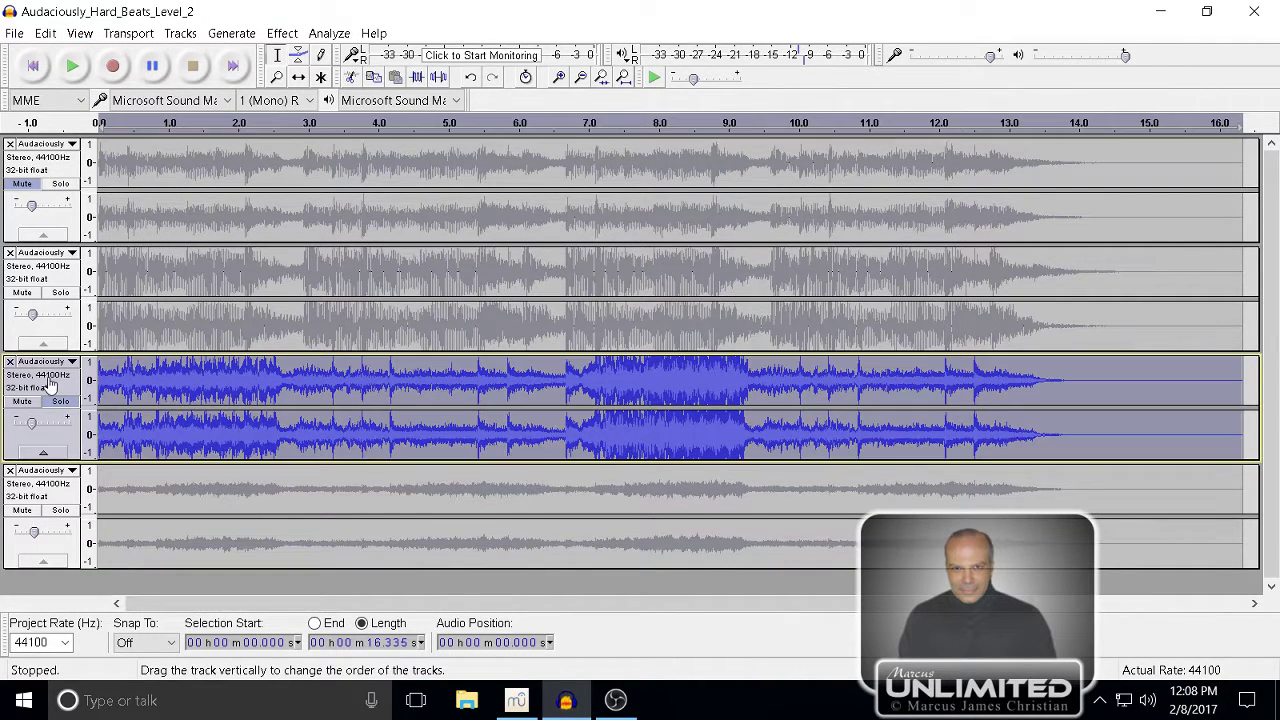
pyautogui.click(72, 363)
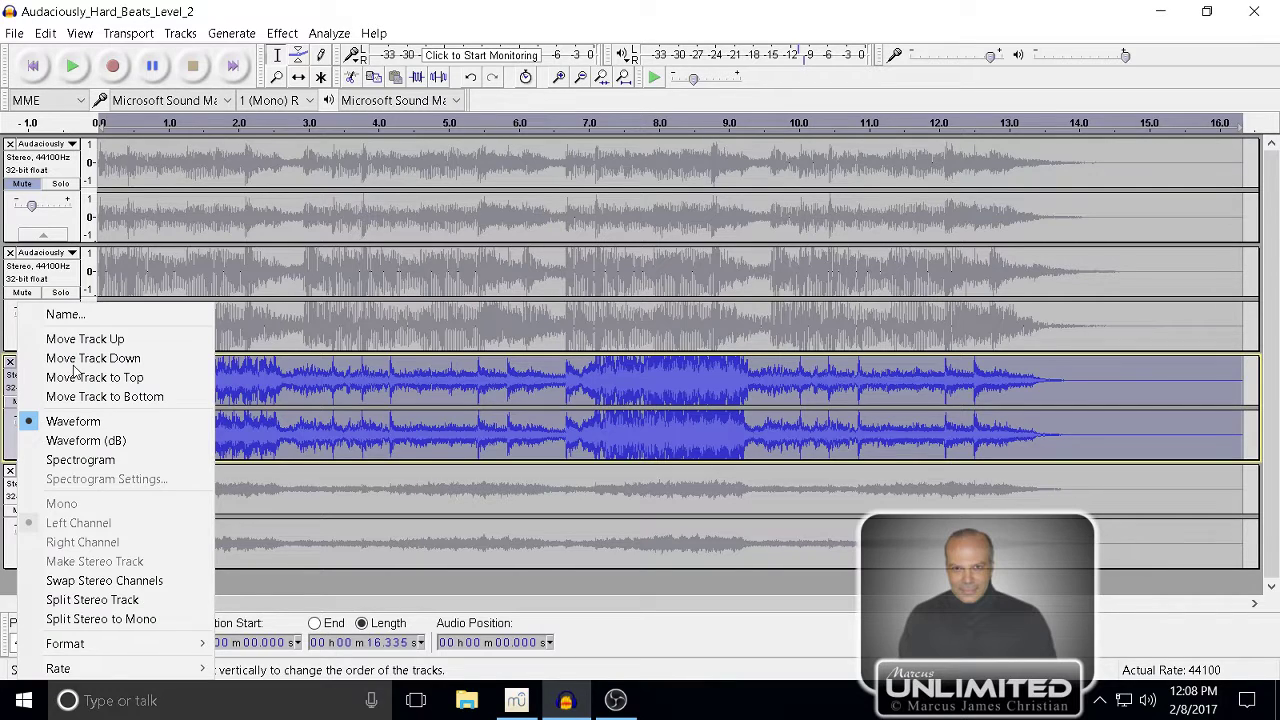
pyautogui.click(70, 315)
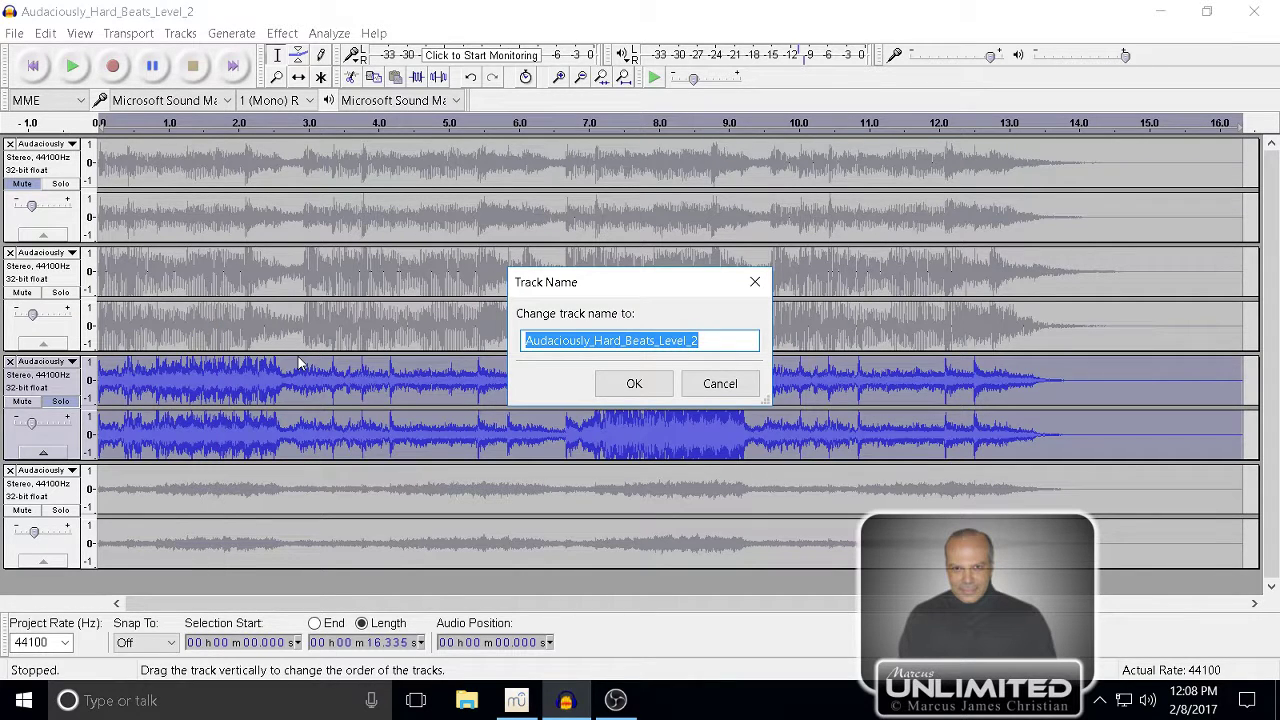
pyautogui.write('2k')
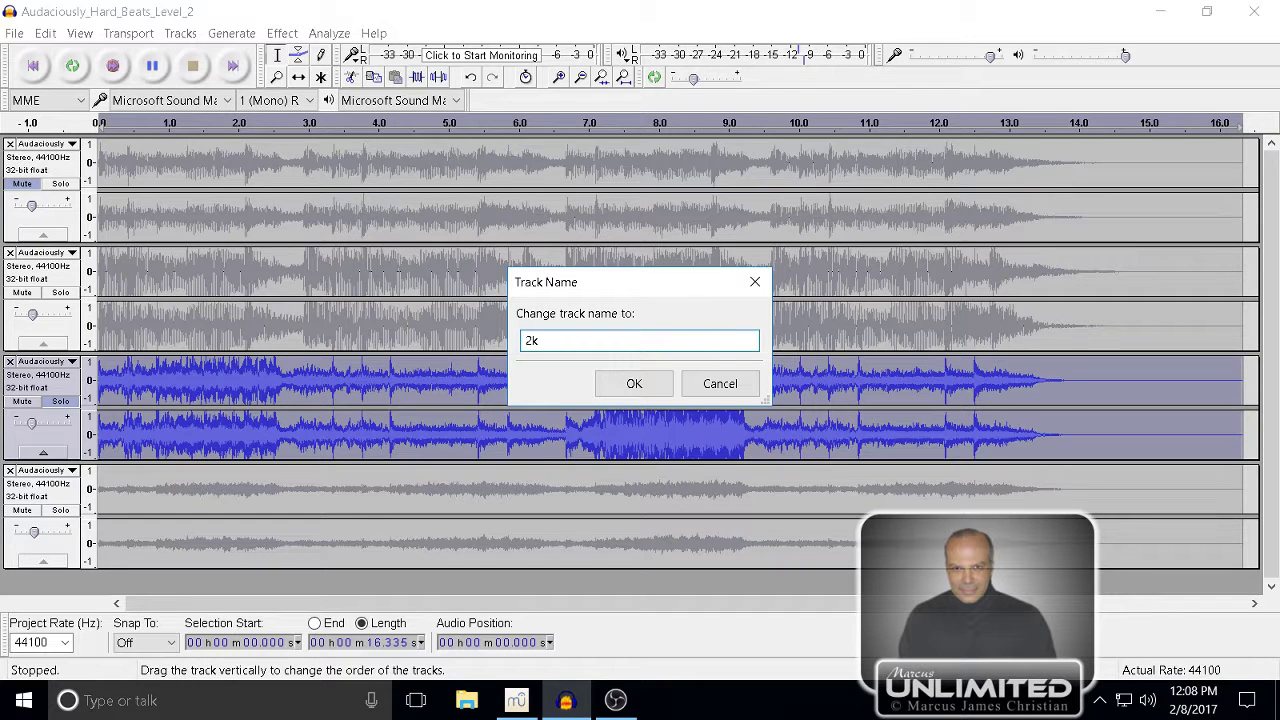
pyautogui.write('SnarePump')
pyautogui.press('Return')
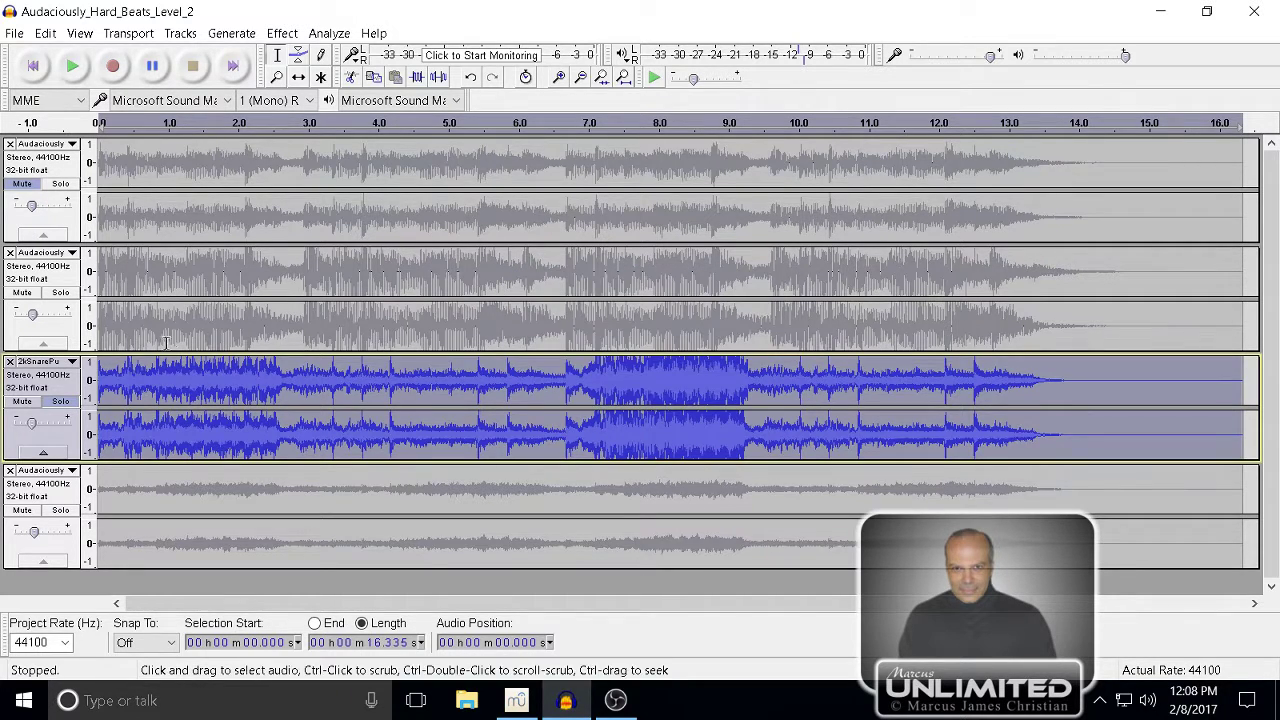
# - Rename the second track as BassBoost
pyautogui.click(66, 254)
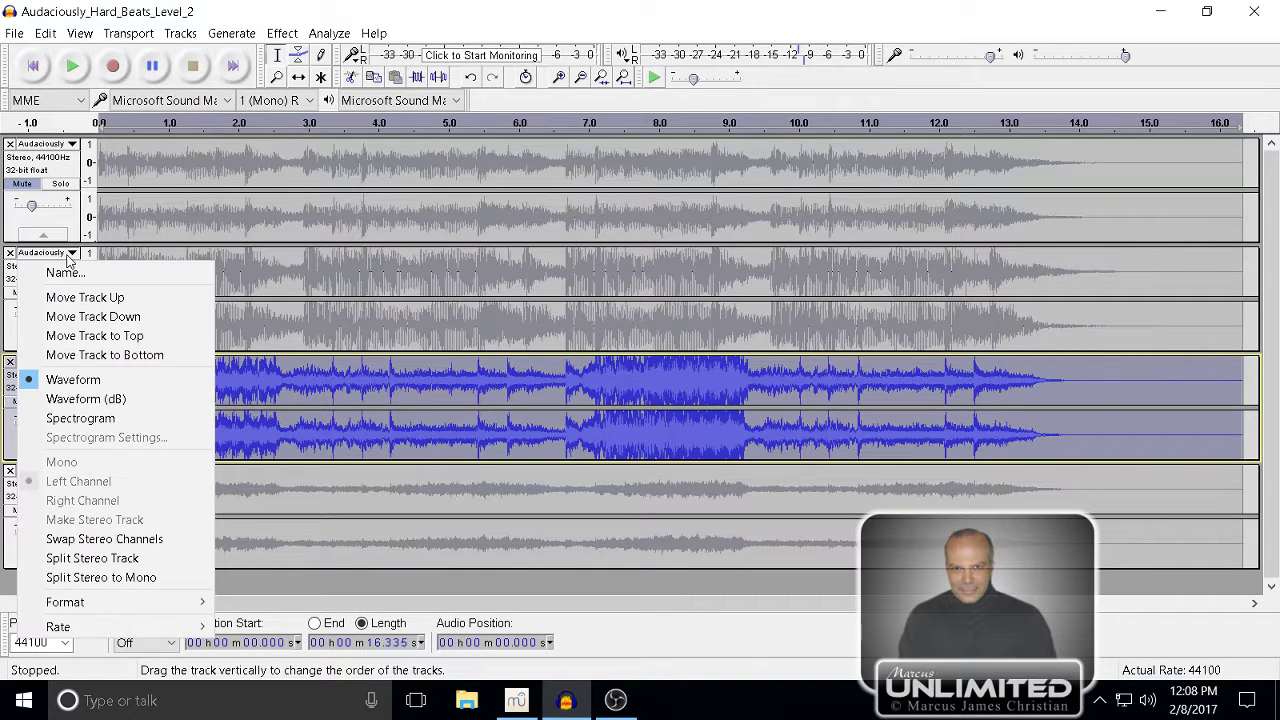
pyautogui.click(71, 272)
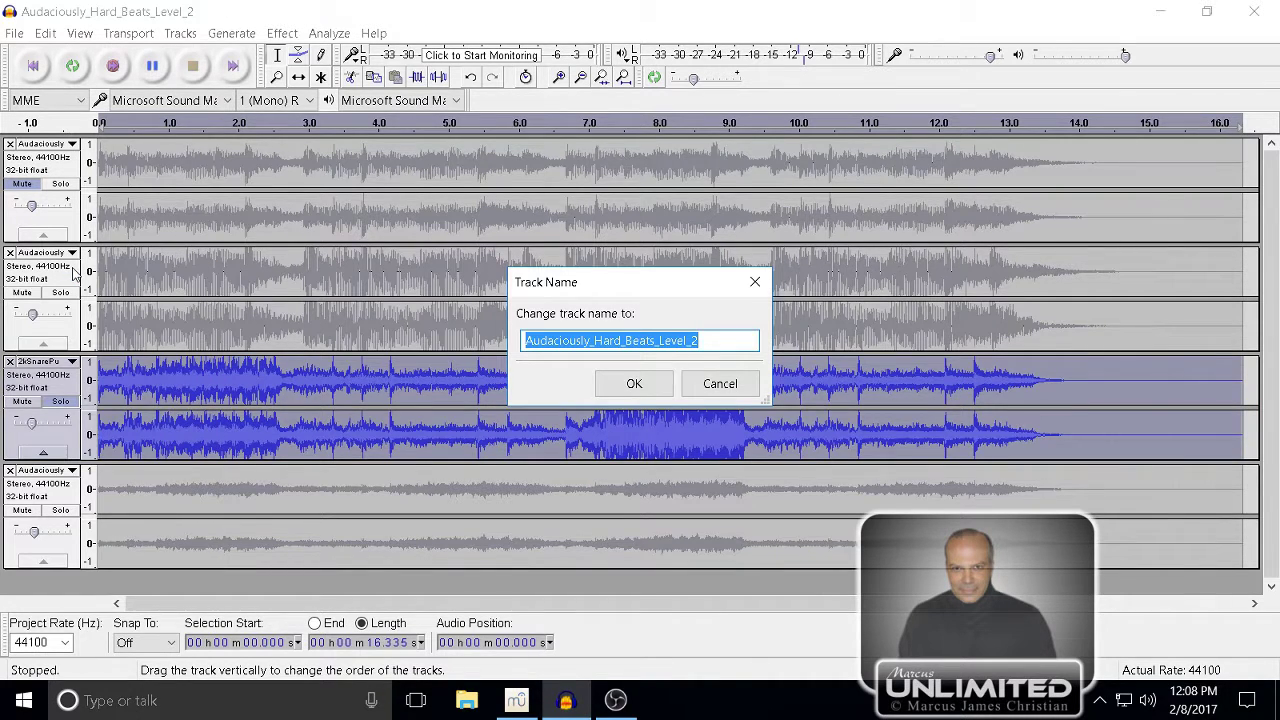
pyautogui.write('BassBoost')
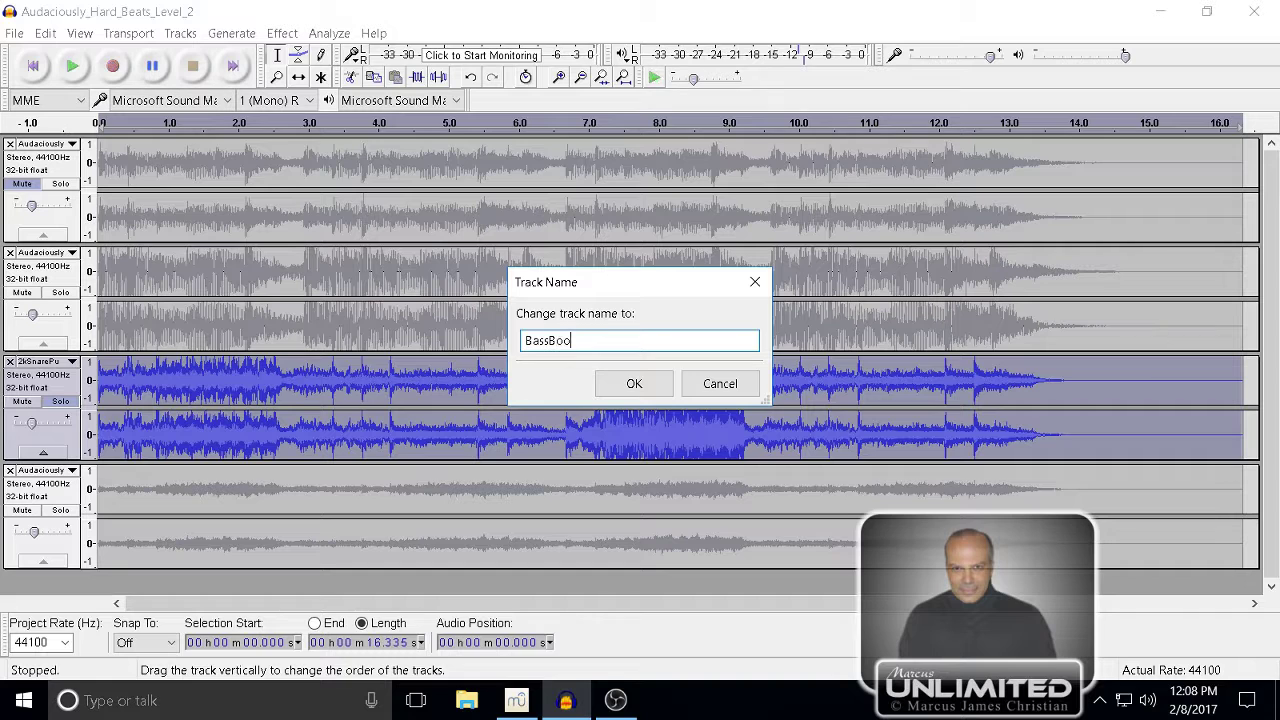
pyautogui.click(634, 383)
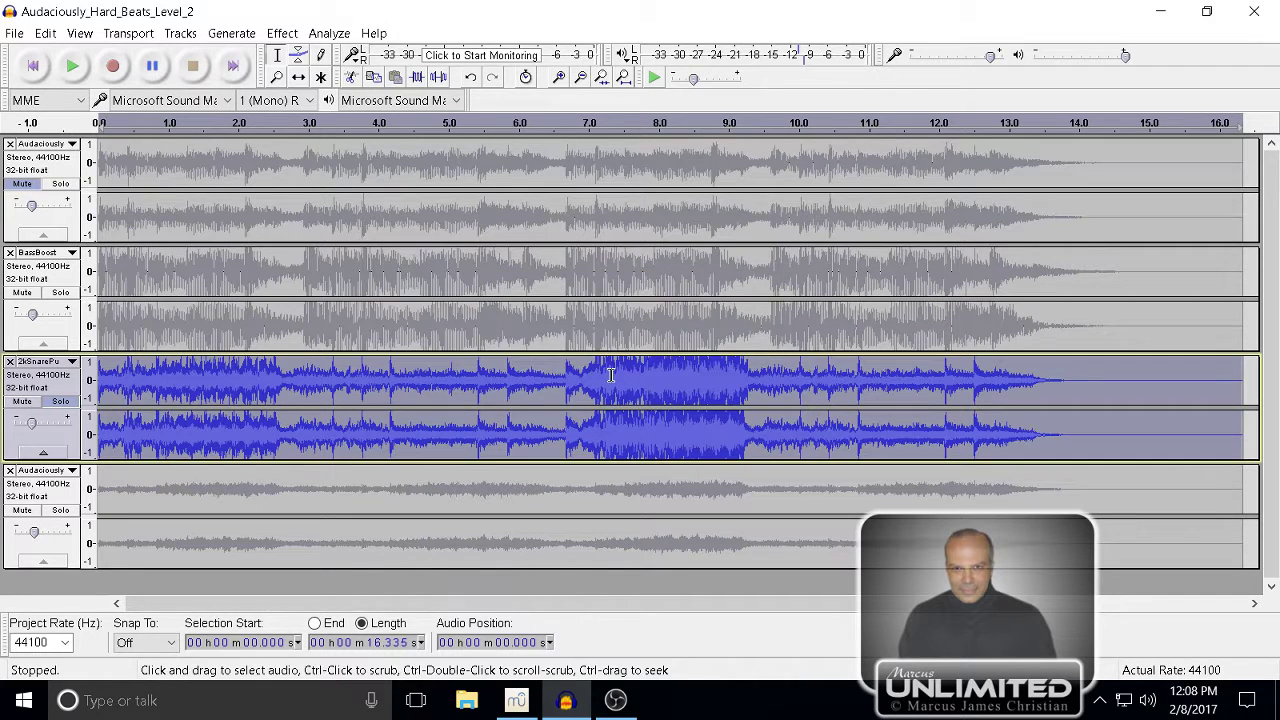
# - Solo the fourth track instead of the 2kSnarePump track, play it briefly, and return the cursor to the project start
pyautogui.click(34, 490)
pyautogui.click(60, 510)
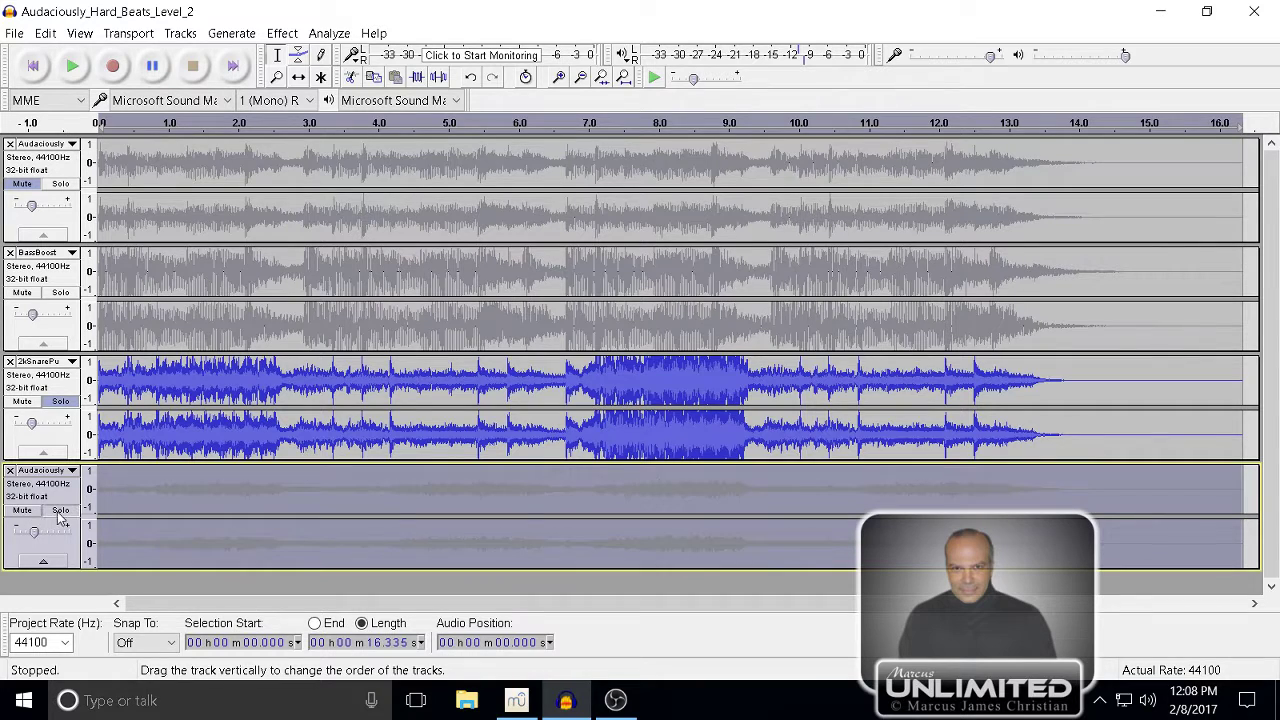
pyautogui.click(60, 401)
pyautogui.click(76, 66)
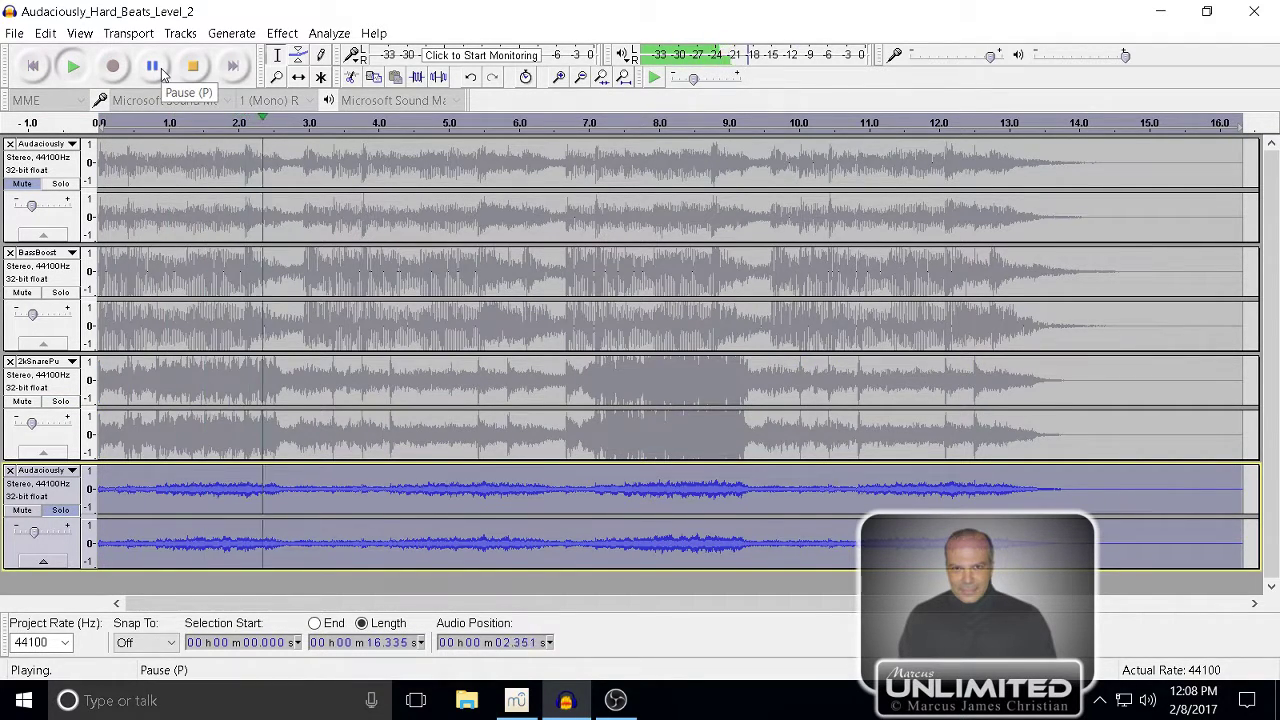
pyautogui.click(192, 66)
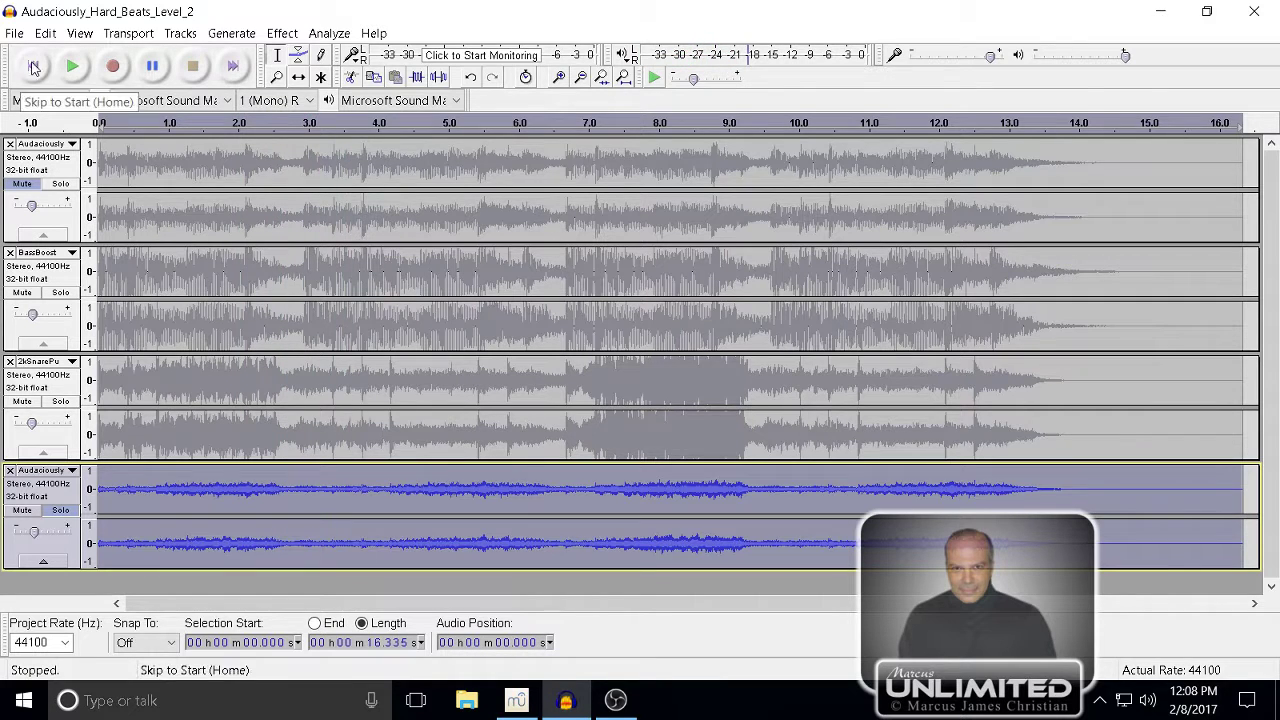
pyautogui.click(33, 66)
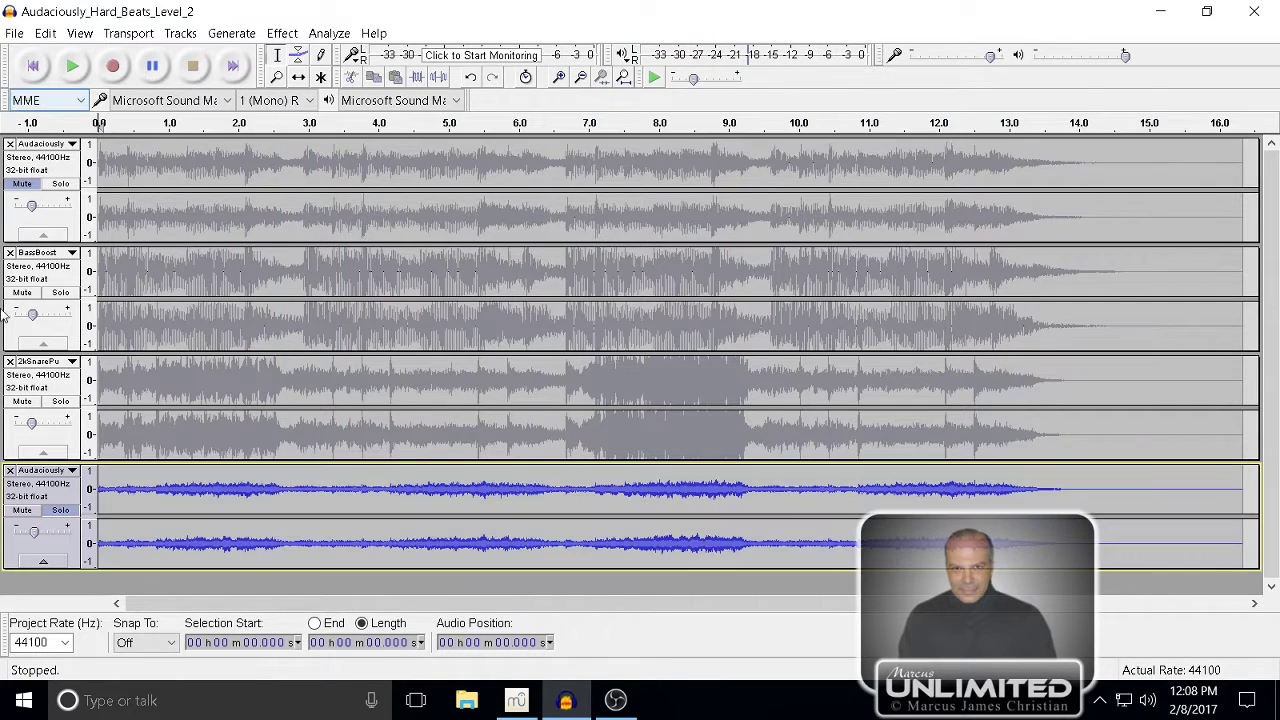
# - Rename the soloed fourth track as TelephoneEQ
pyautogui.click(55, 471)
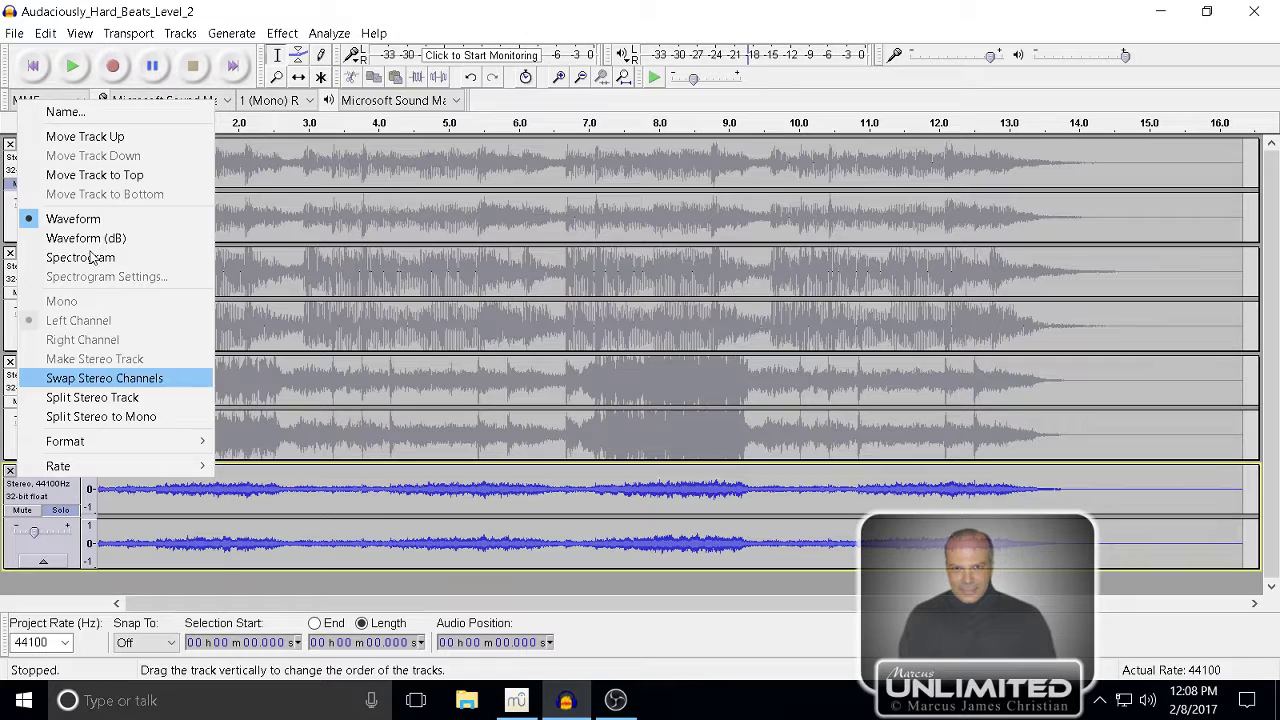
pyautogui.click(66, 111)
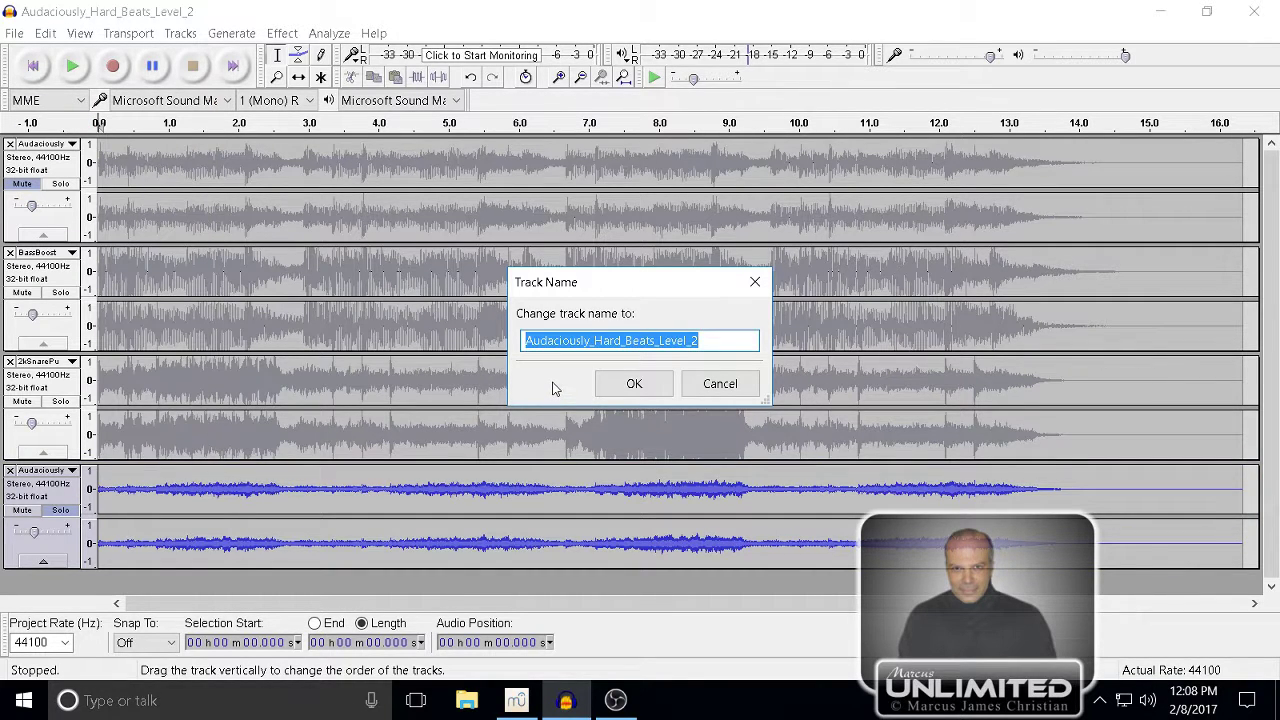
pyautogui.write('Telepho')
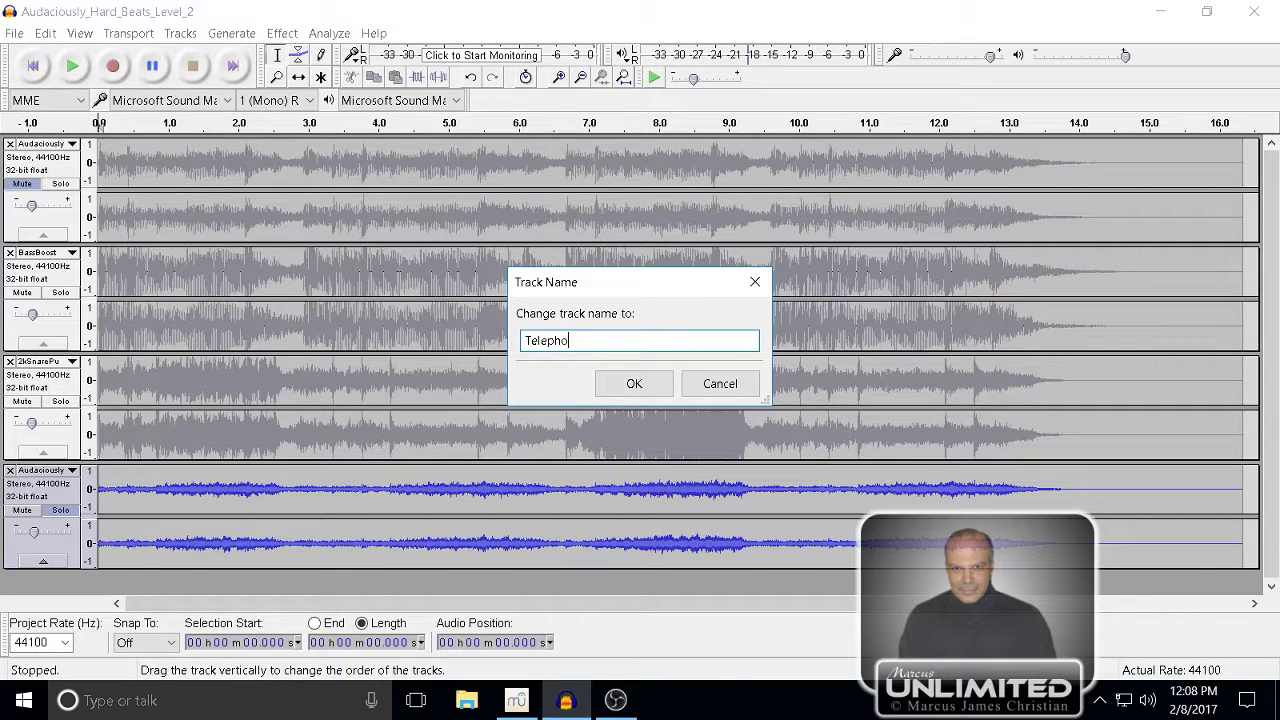
pyautogui.write('neEQ')
pyautogui.press('Return')
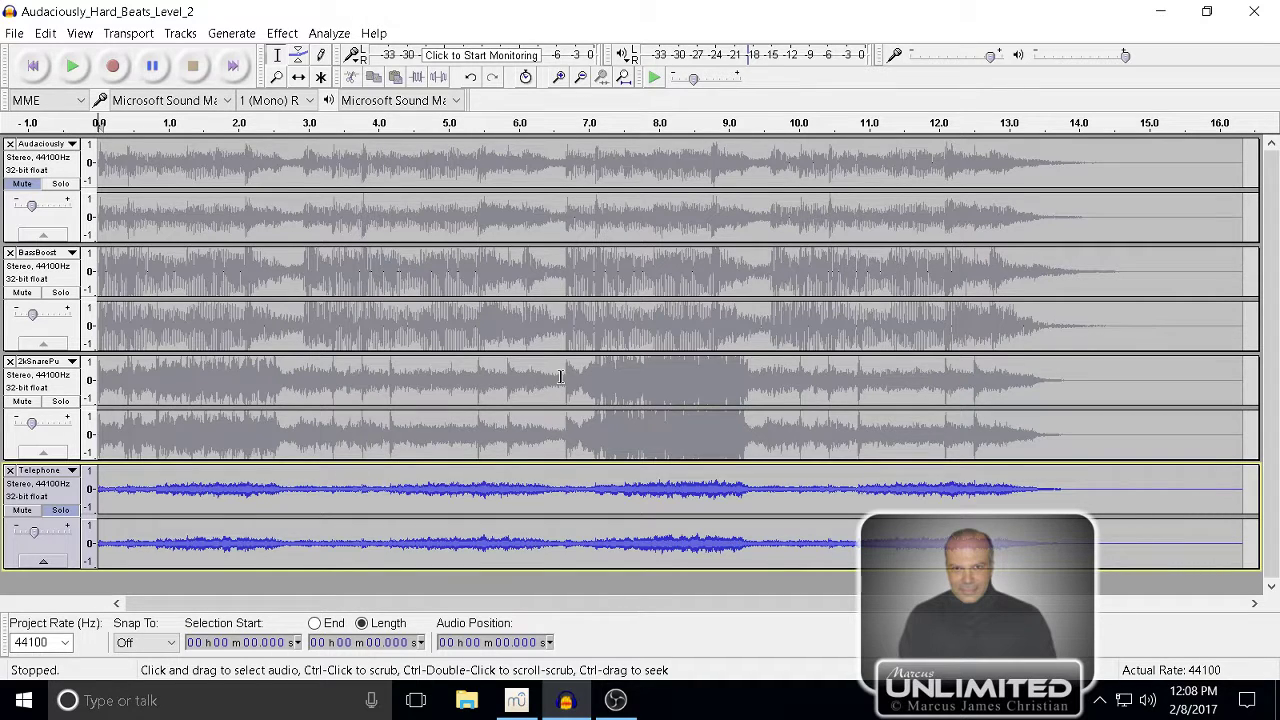
# - Add a new empty mono track below the four stereo tracks
pyautogui.click(58, 176)
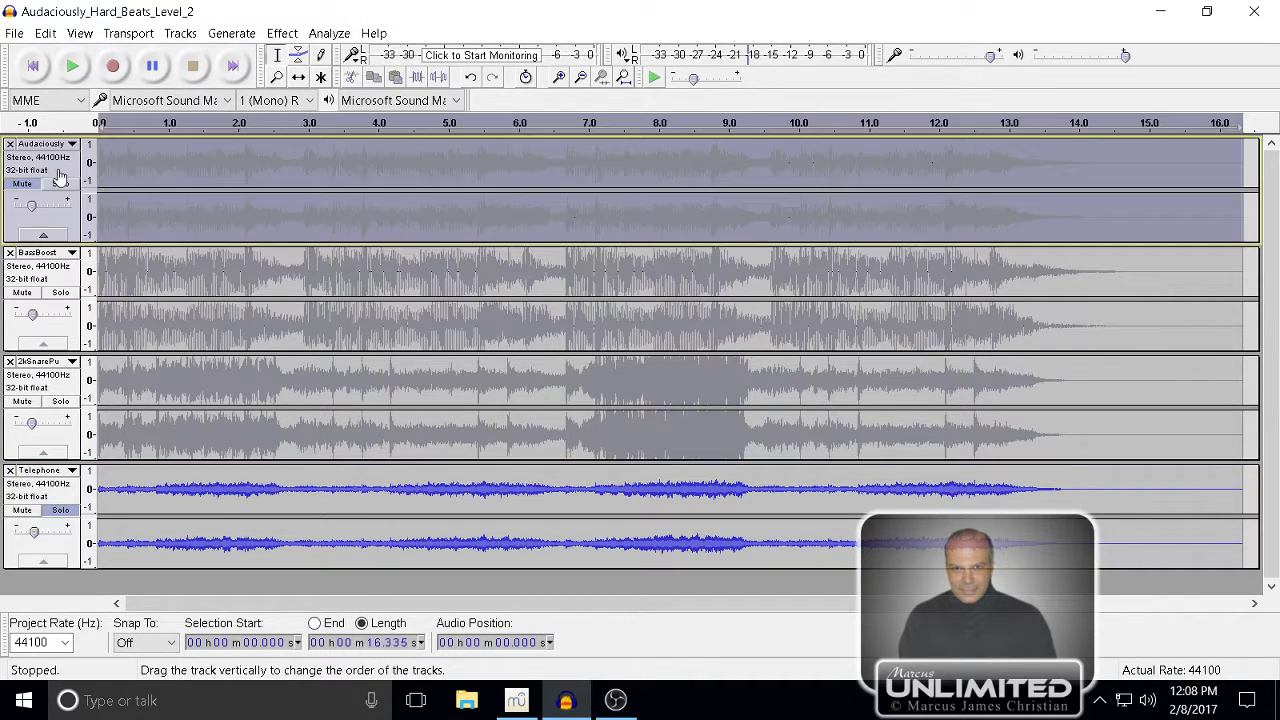
pyautogui.click(180, 34)
pyautogui.moveTo(374, 33)
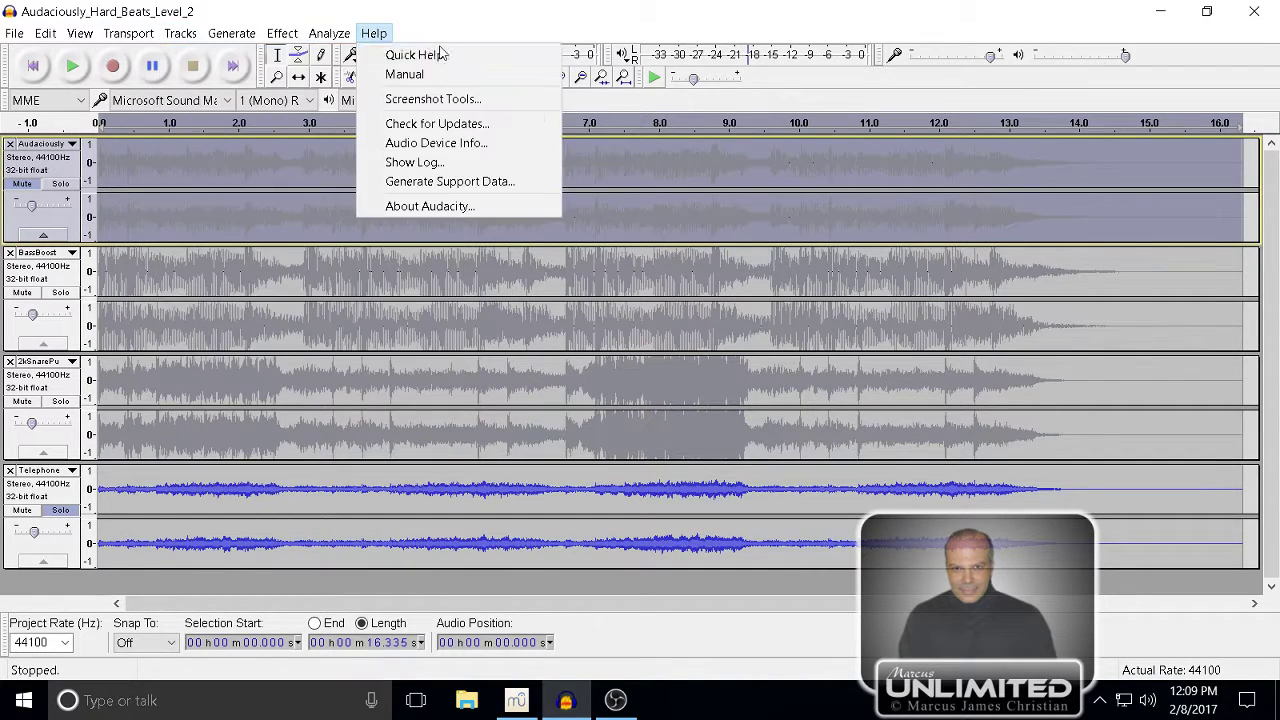
pyautogui.moveTo(180, 33)
pyautogui.moveTo(300, 55)
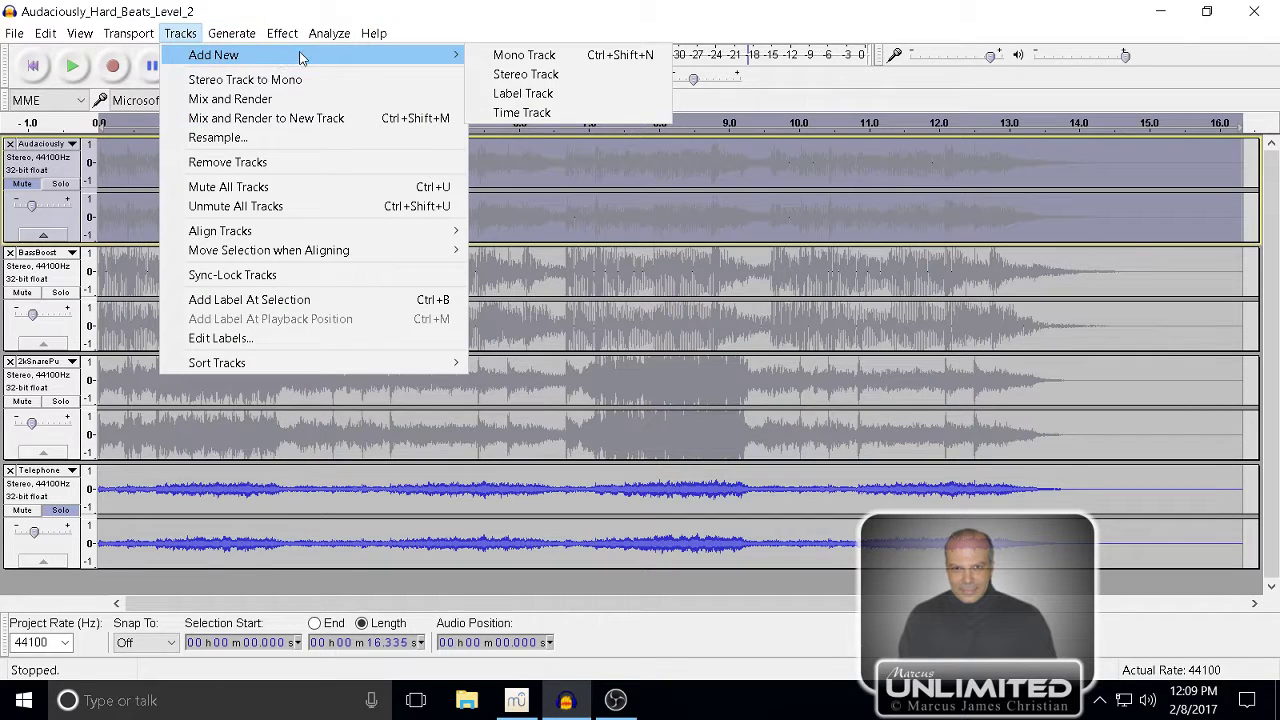
pyautogui.click(497, 60)
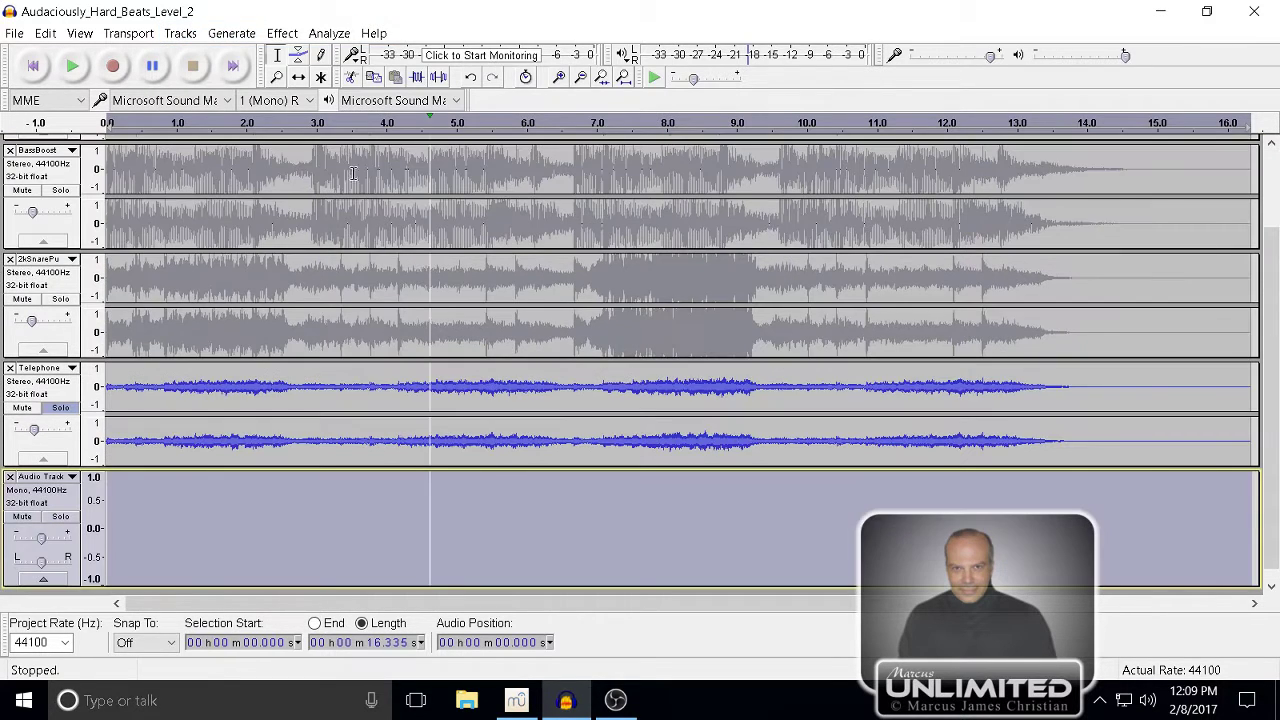
# - Generate a click track at 72 beats per minute in the new mono track, starting at the beginning of the project
pyautogui.click(59, 499)
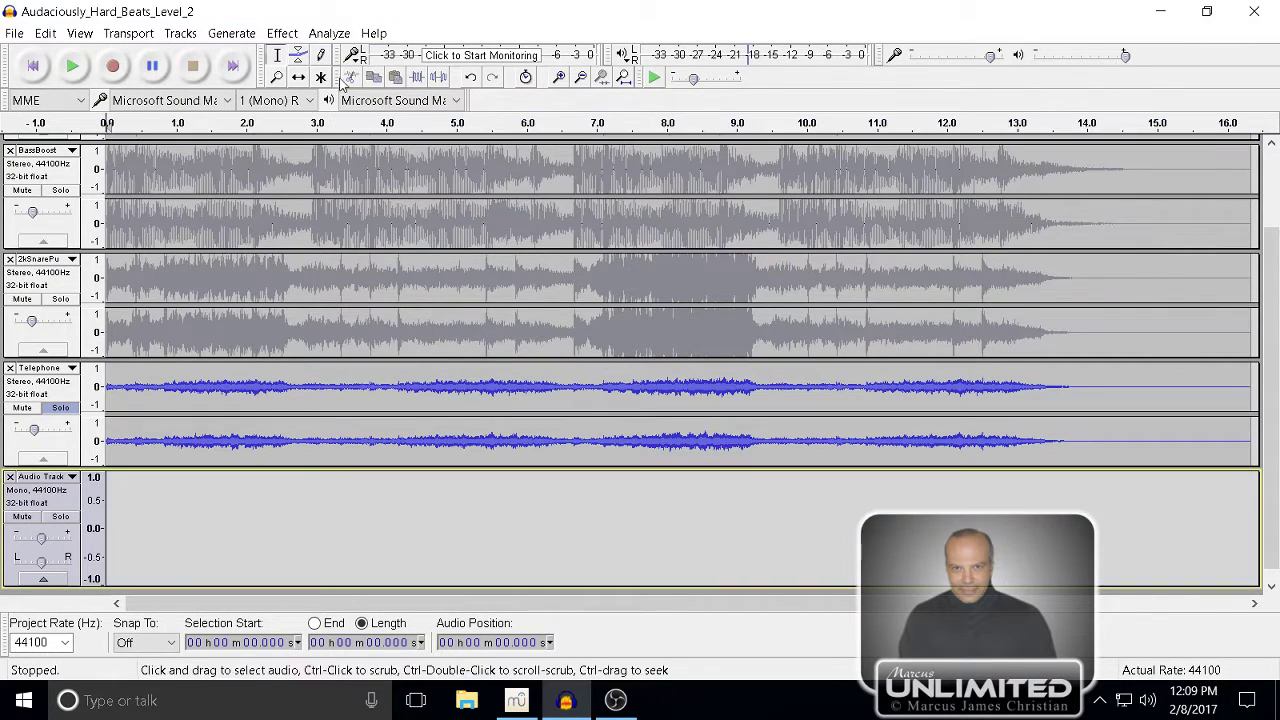
pyautogui.click(235, 37)
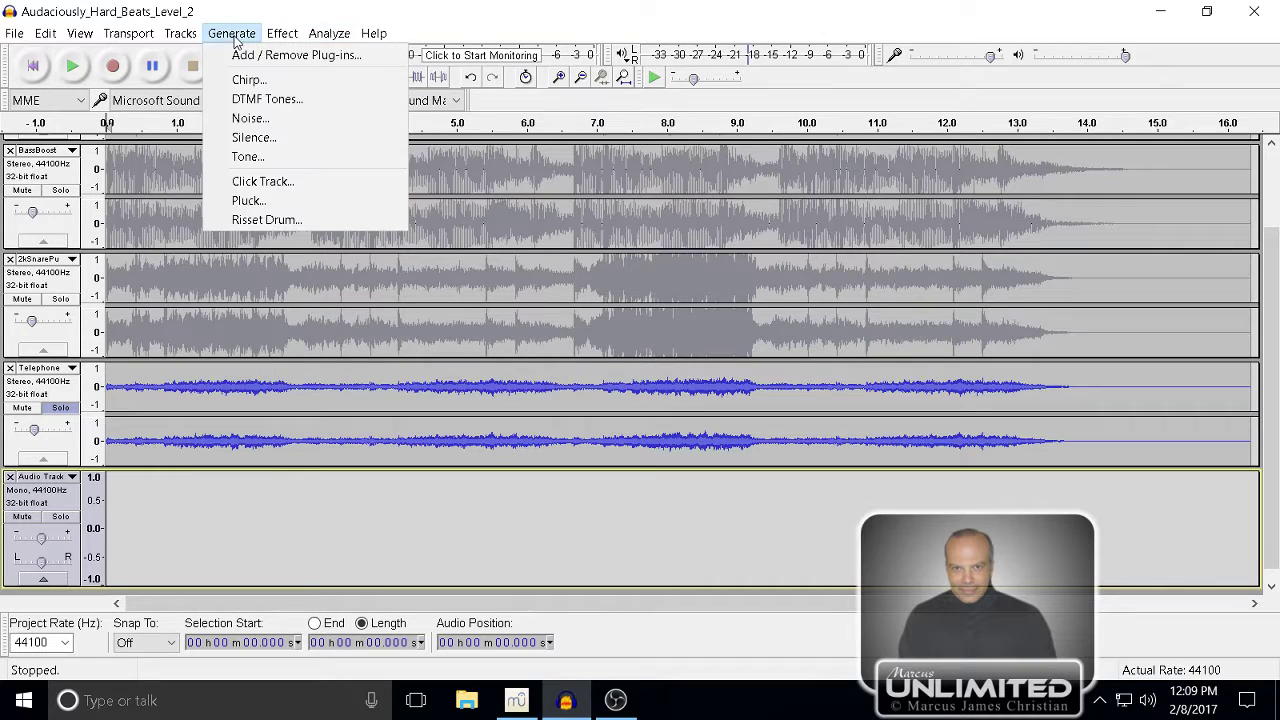
pyautogui.click(266, 183)
pyautogui.doubleClick(606, 215)
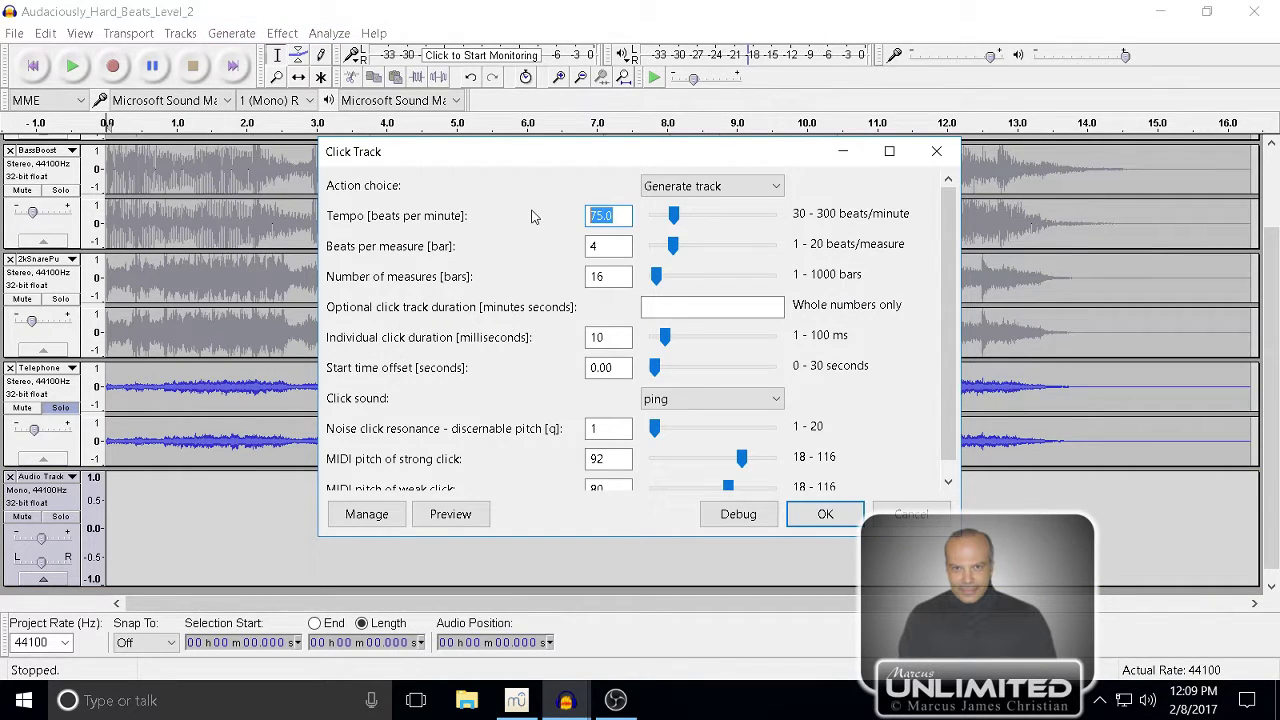
pyautogui.write('72')
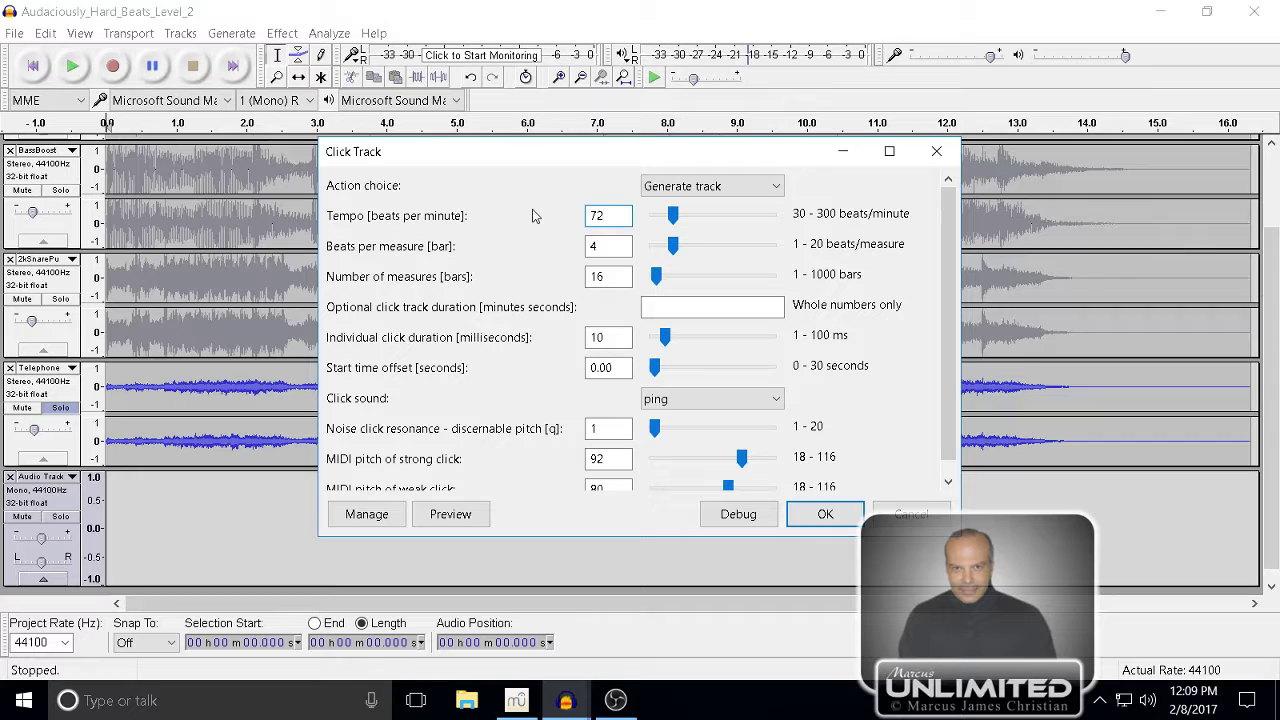
pyautogui.click(824, 514)
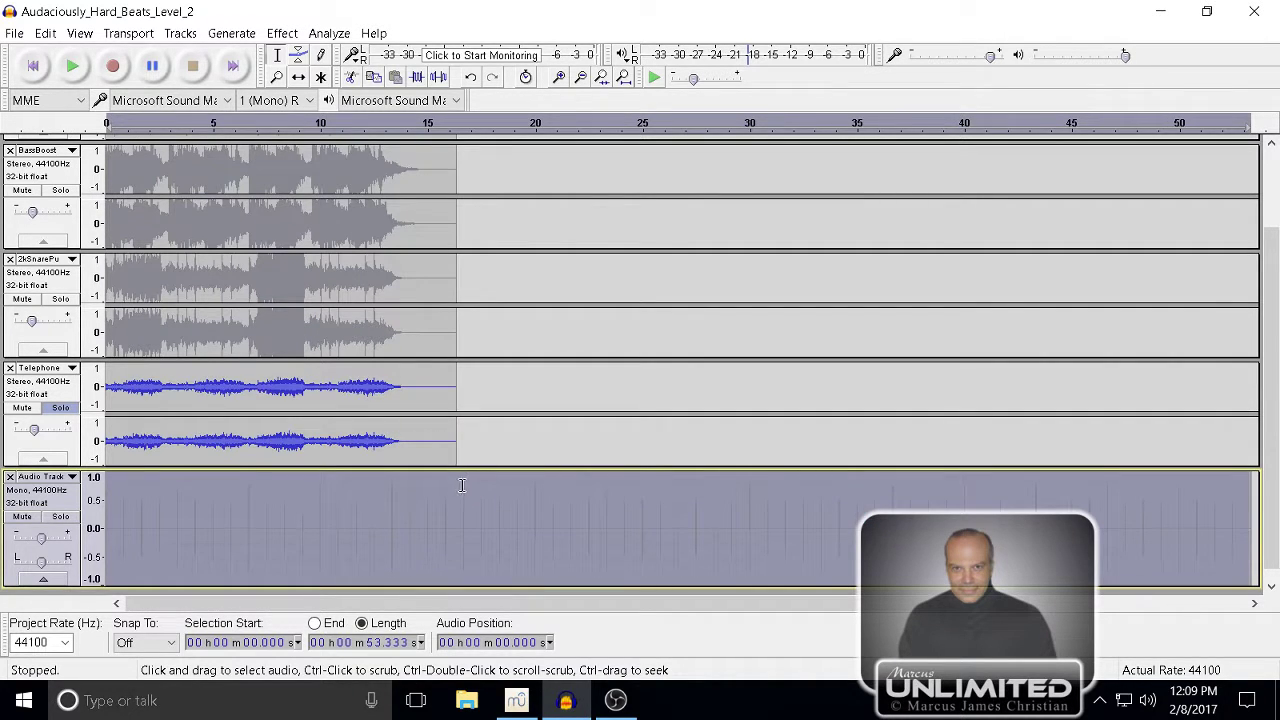
# - Delete the clicks that extend beyond the end of the music at 16.335 s, and fit the project to the window width
pyautogui.moveTo(460, 485); pyautogui.dragTo(252, 574)
pyautogui.press('Delete')
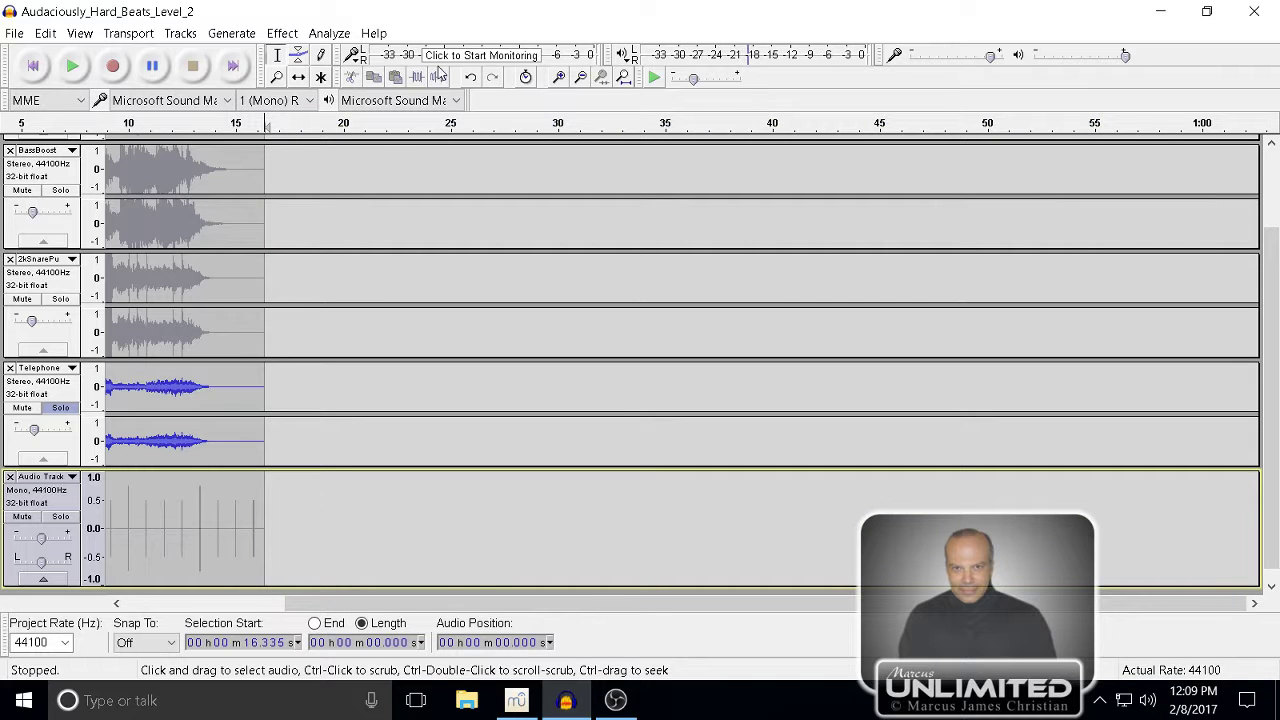
pyautogui.click(624, 78)
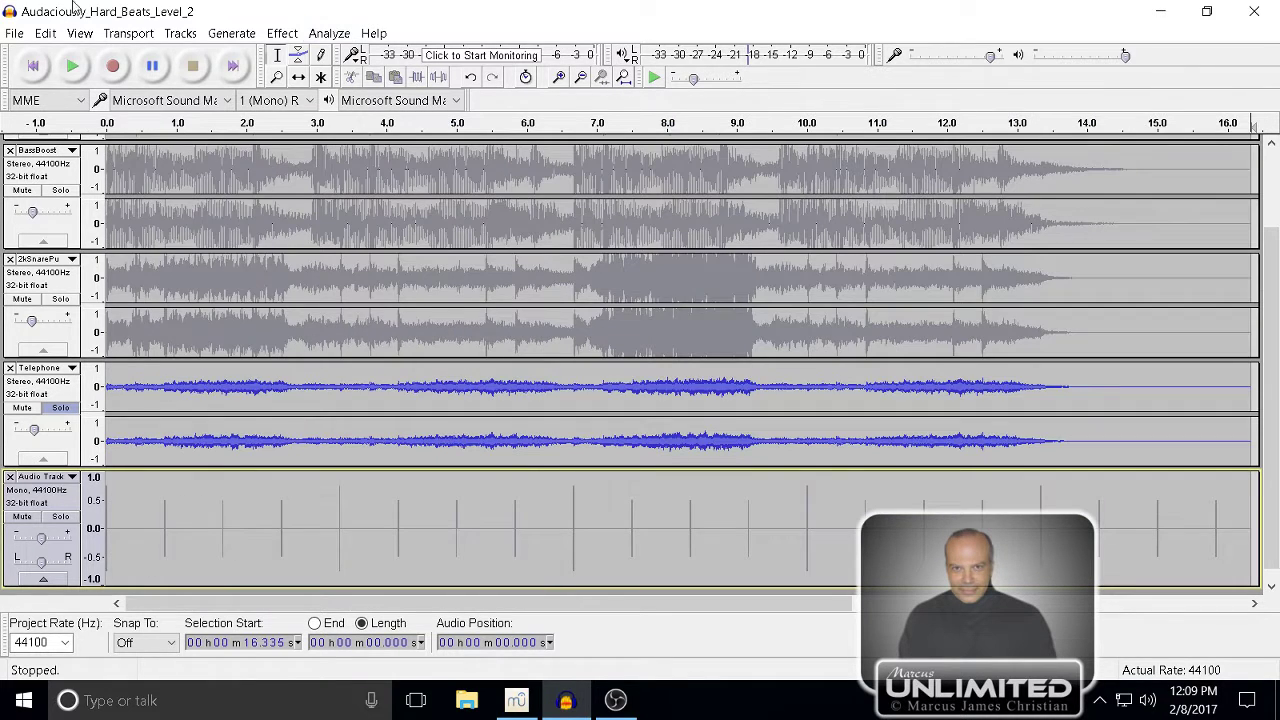
# - Fit all five tracks vertically and play the soloed TelephoneEQ track briefly from the start
pyautogui.click(79, 33)
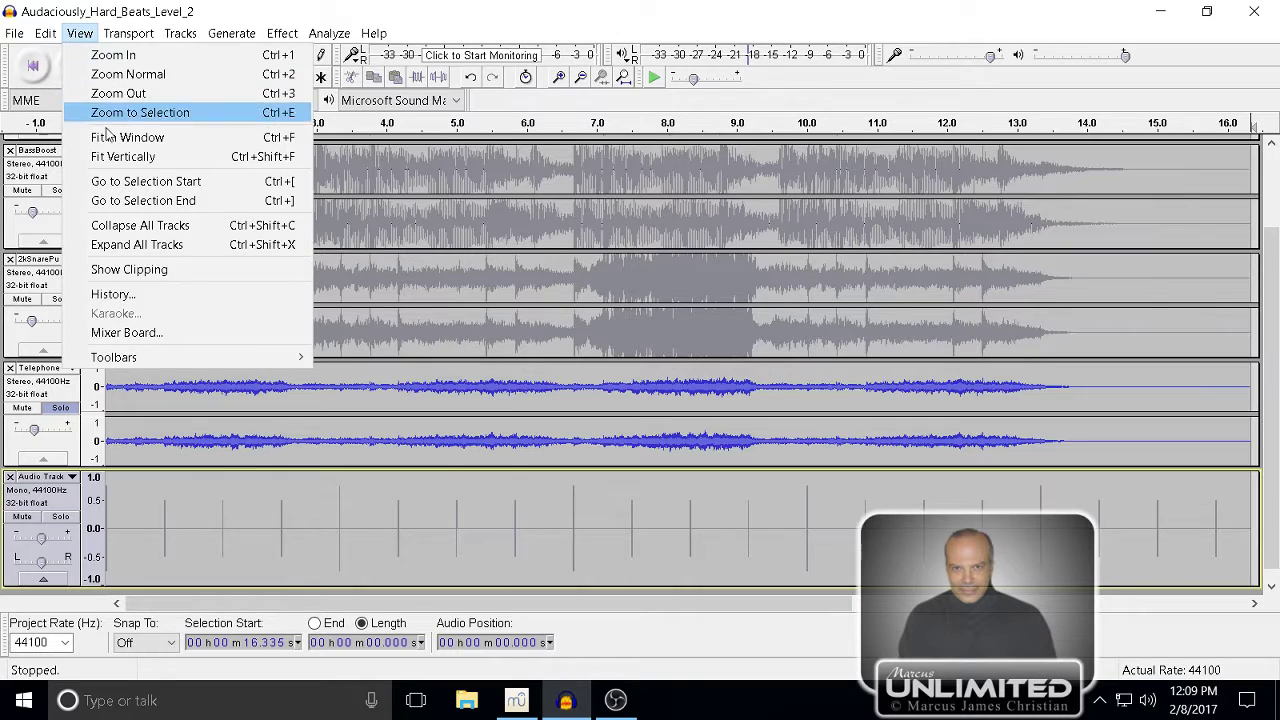
pyautogui.click(120, 162)
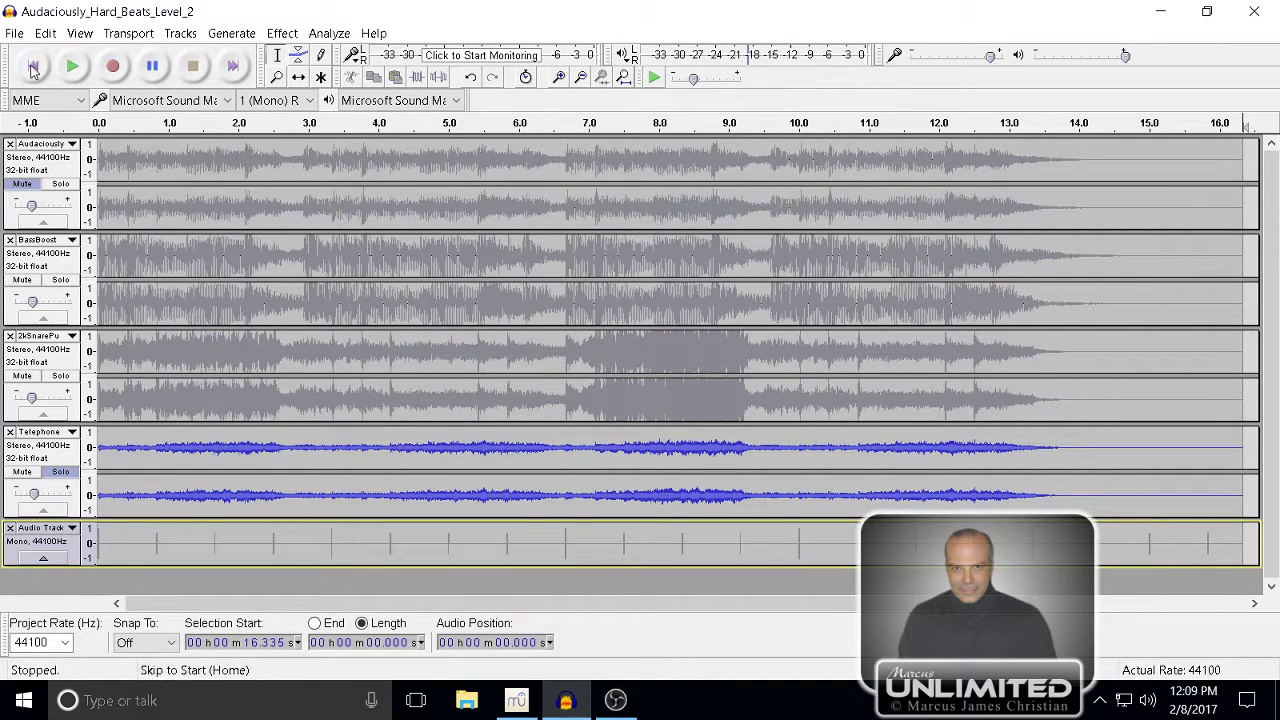
pyautogui.click(76, 65)
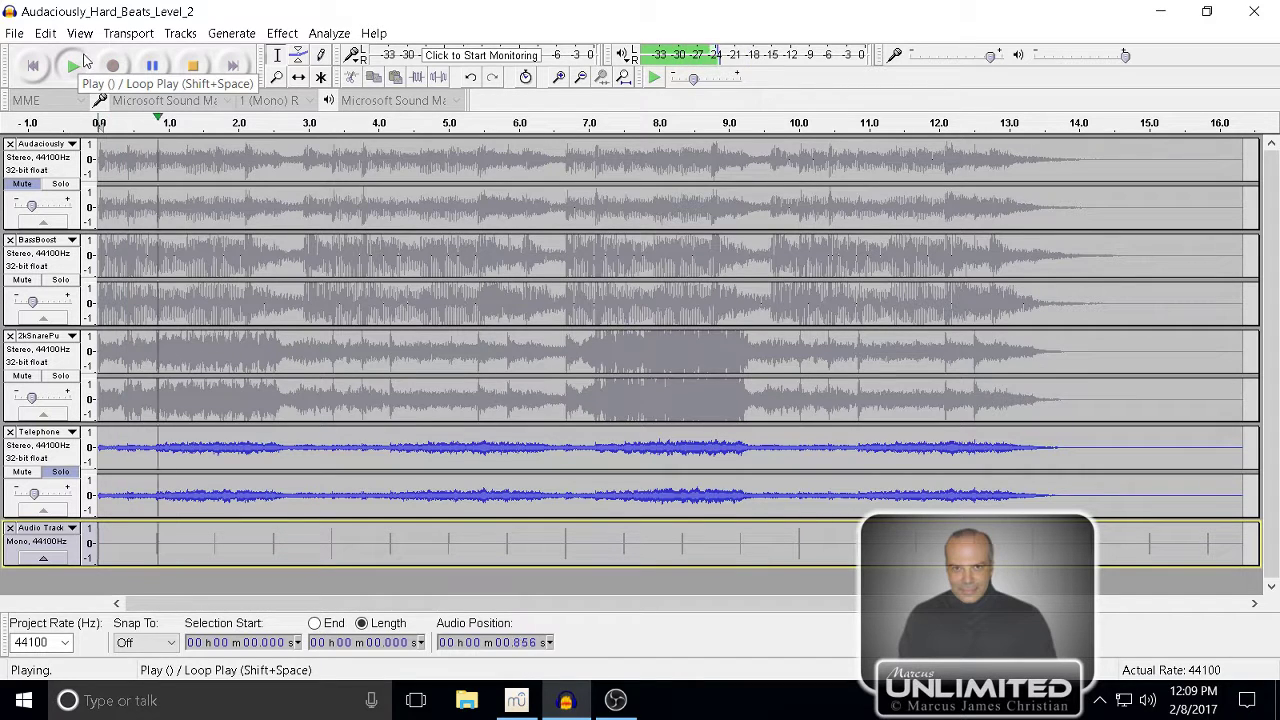
pyautogui.click(193, 67)
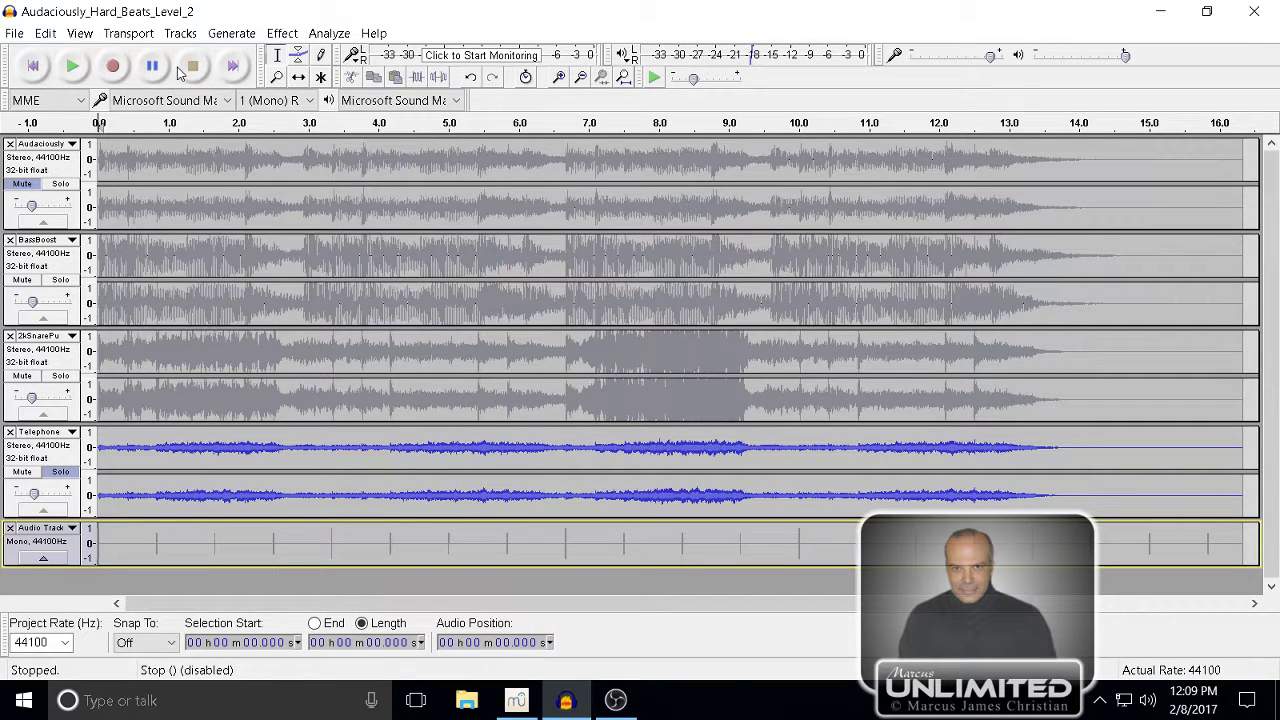
# - Place the cursor in the click track on the strong click at 3.333 s
pyautogui.click(60, 455)
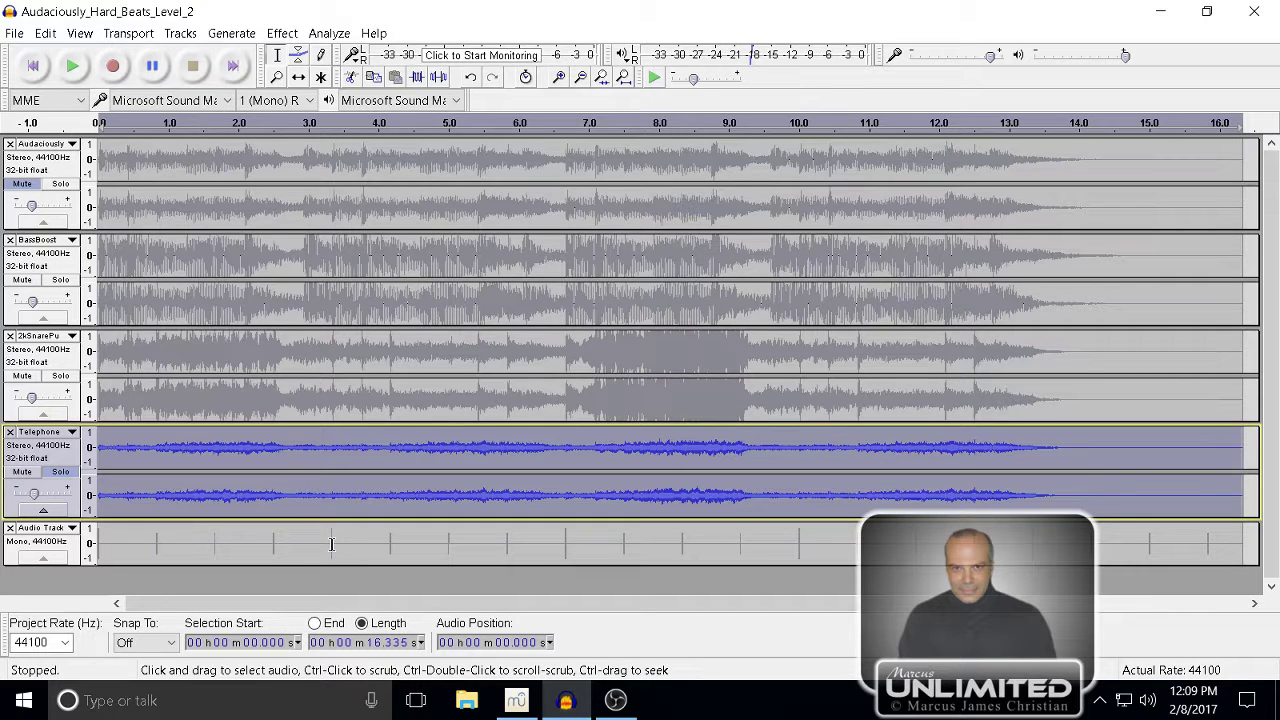
pyautogui.click(42, 545)
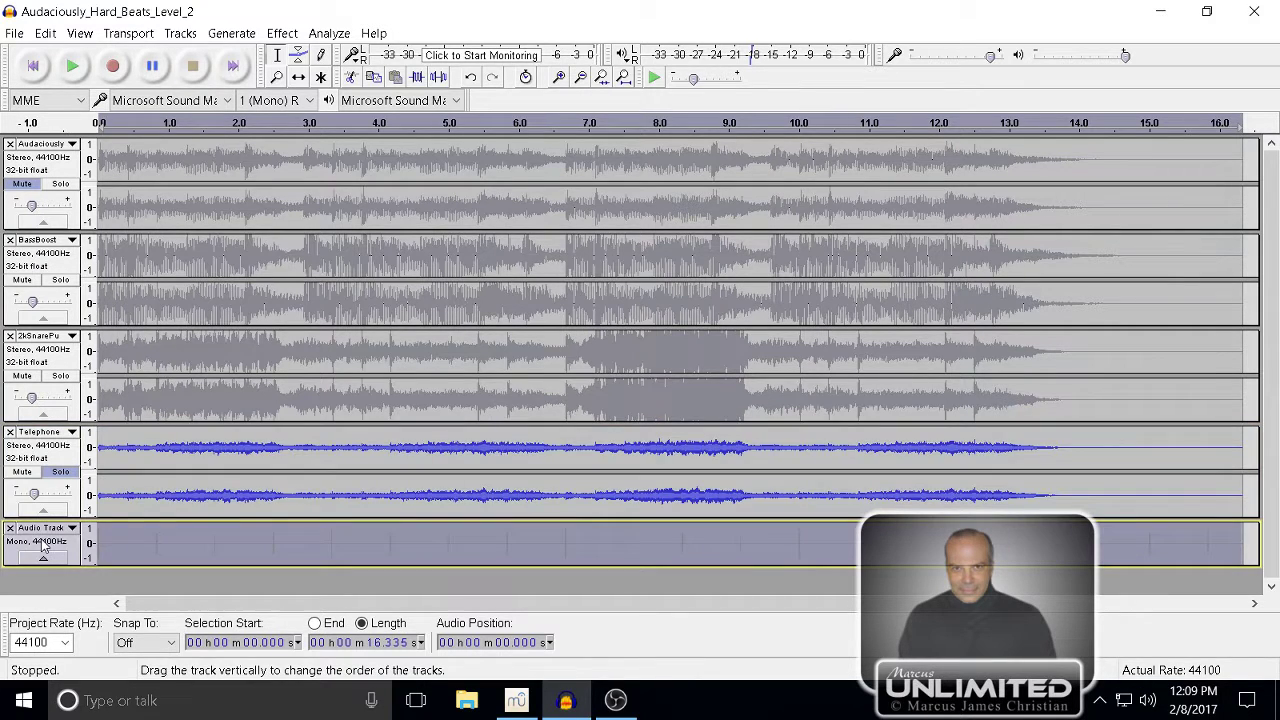
pyautogui.click(331, 543)
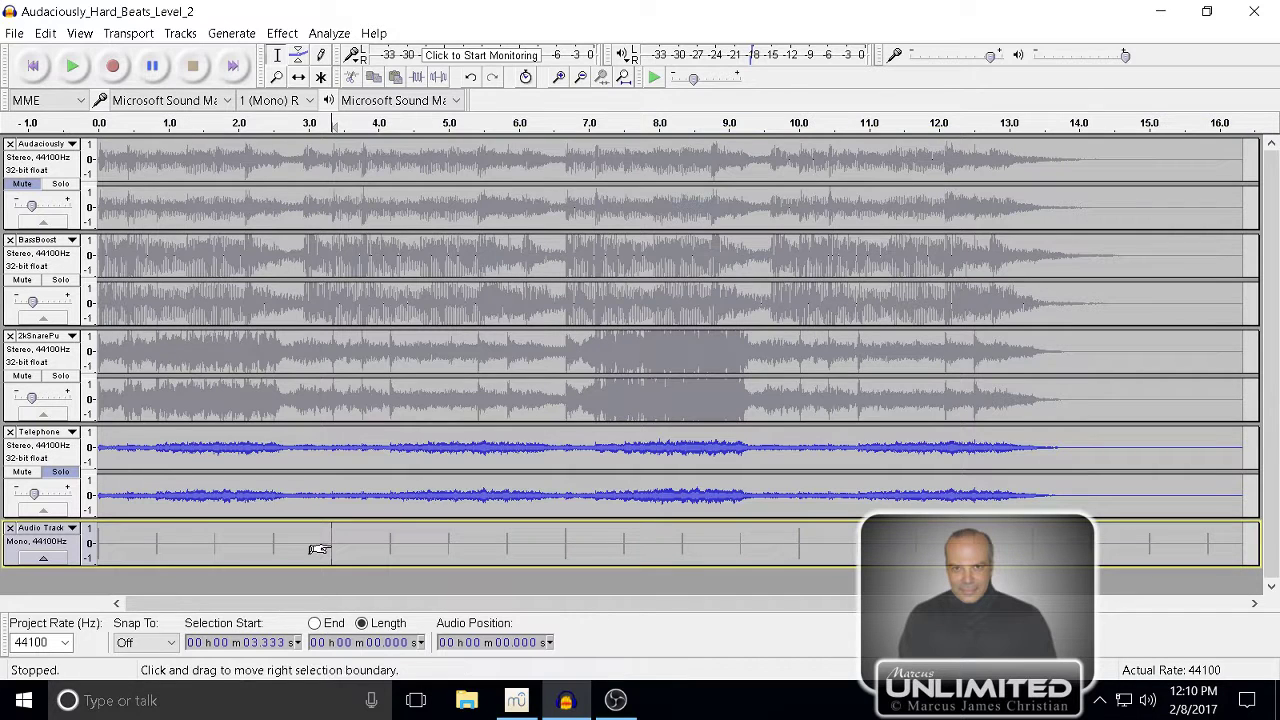
# - Add a blank label at the 3.333 s cursor position and play the soloed TelephoneEQ track from the start
pyautogui.click(180, 34)
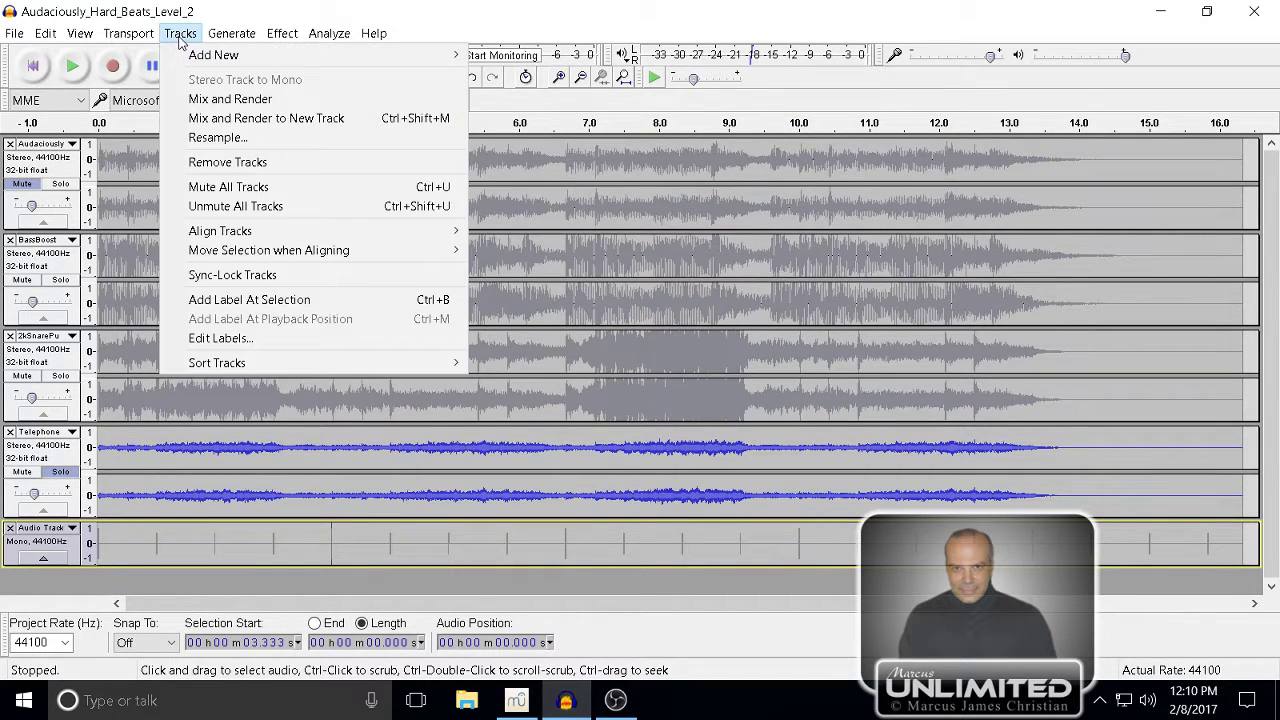
pyautogui.click(260, 300)
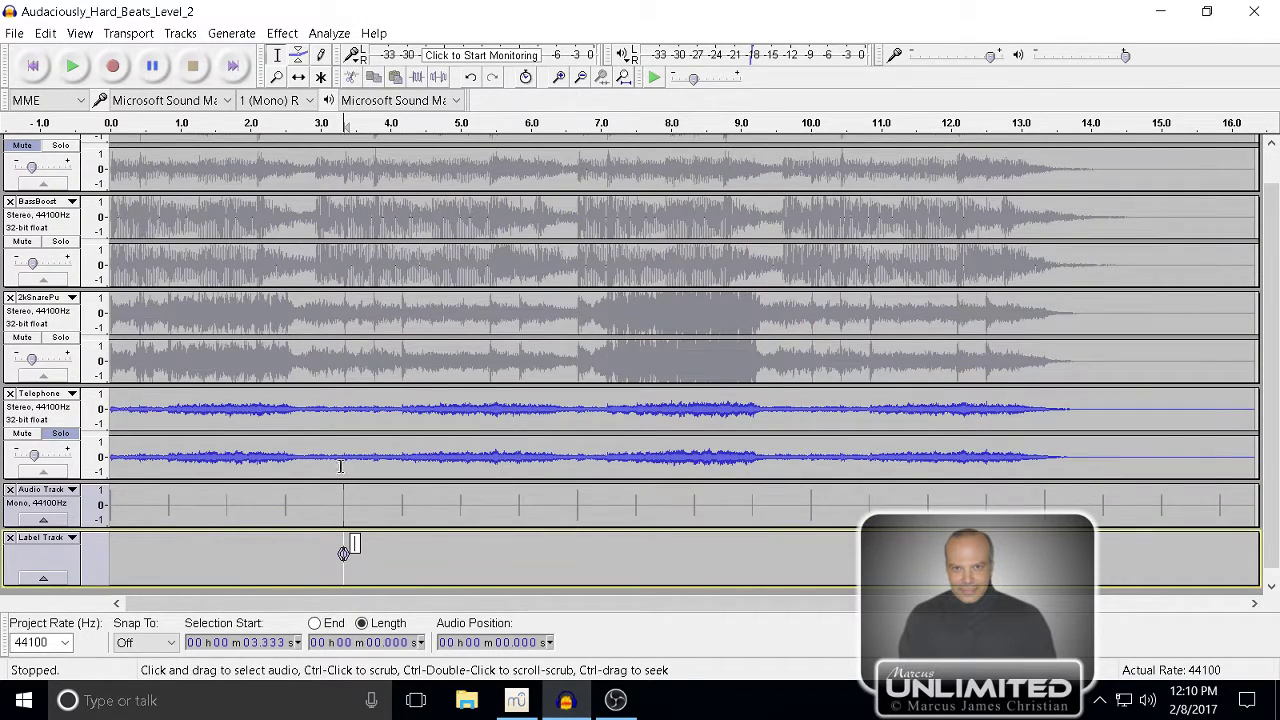
pyautogui.click(33, 66)
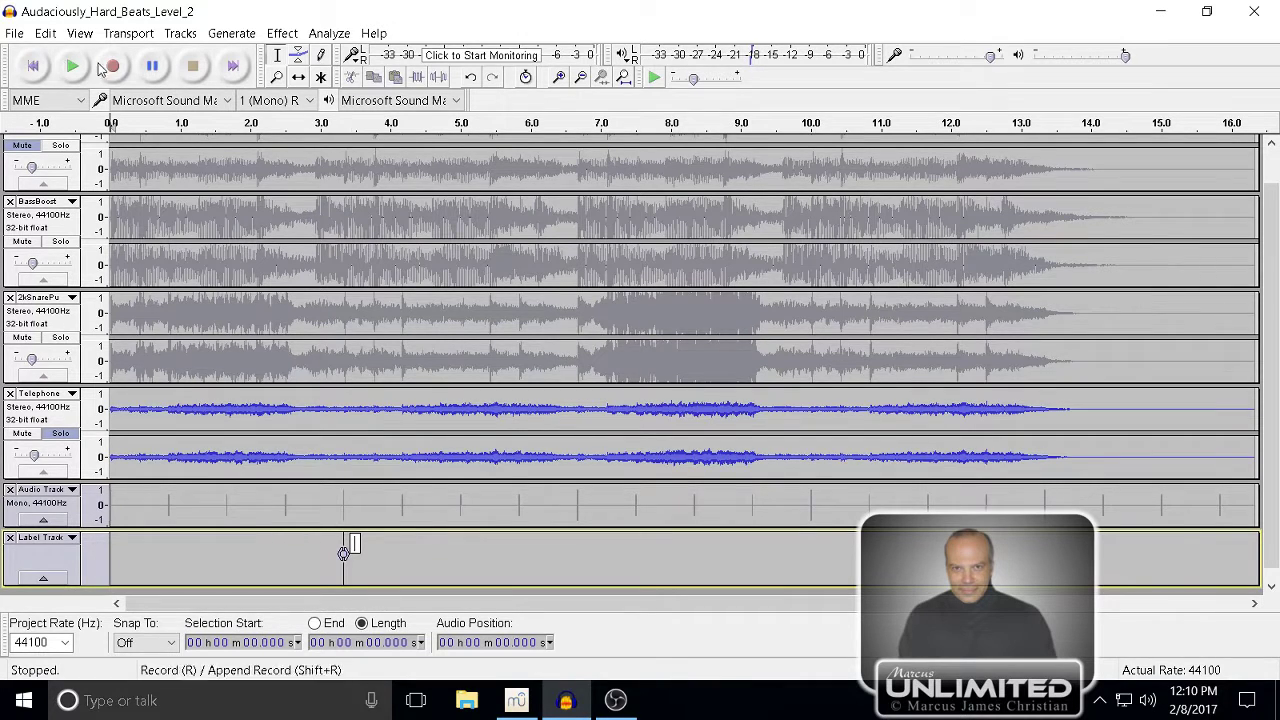
pyautogui.click(73, 66)
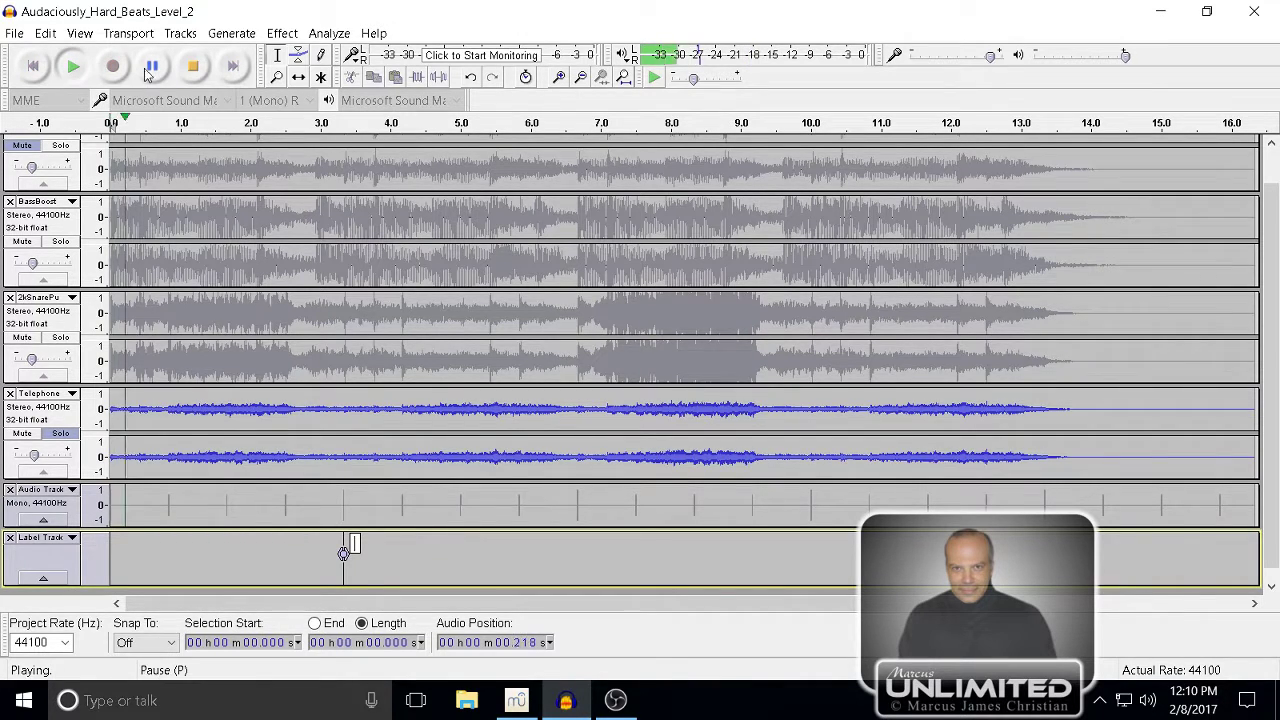
pyautogui.click(195, 68)
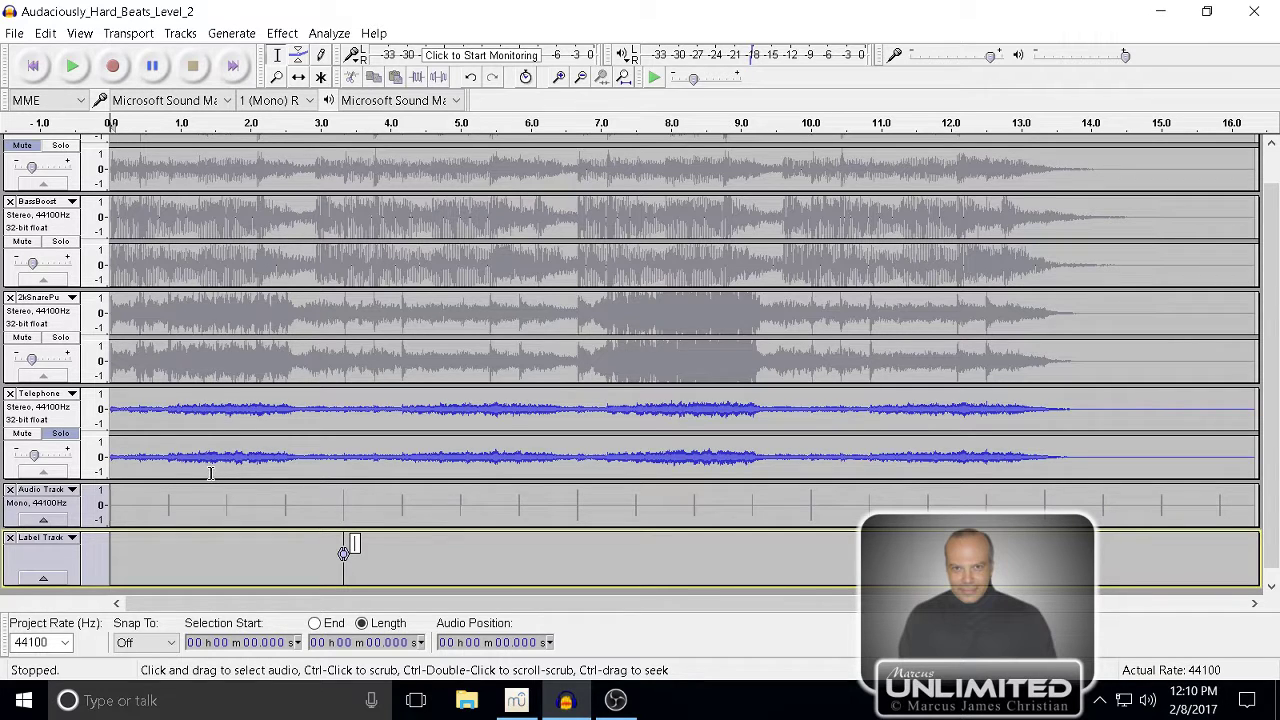
# - Shape the TelephoneEQ track's amplitude envelope with points at the start, a dip at about 0.45 s and a full-level peak at about 0.85 s
pyautogui.click(46, 418)
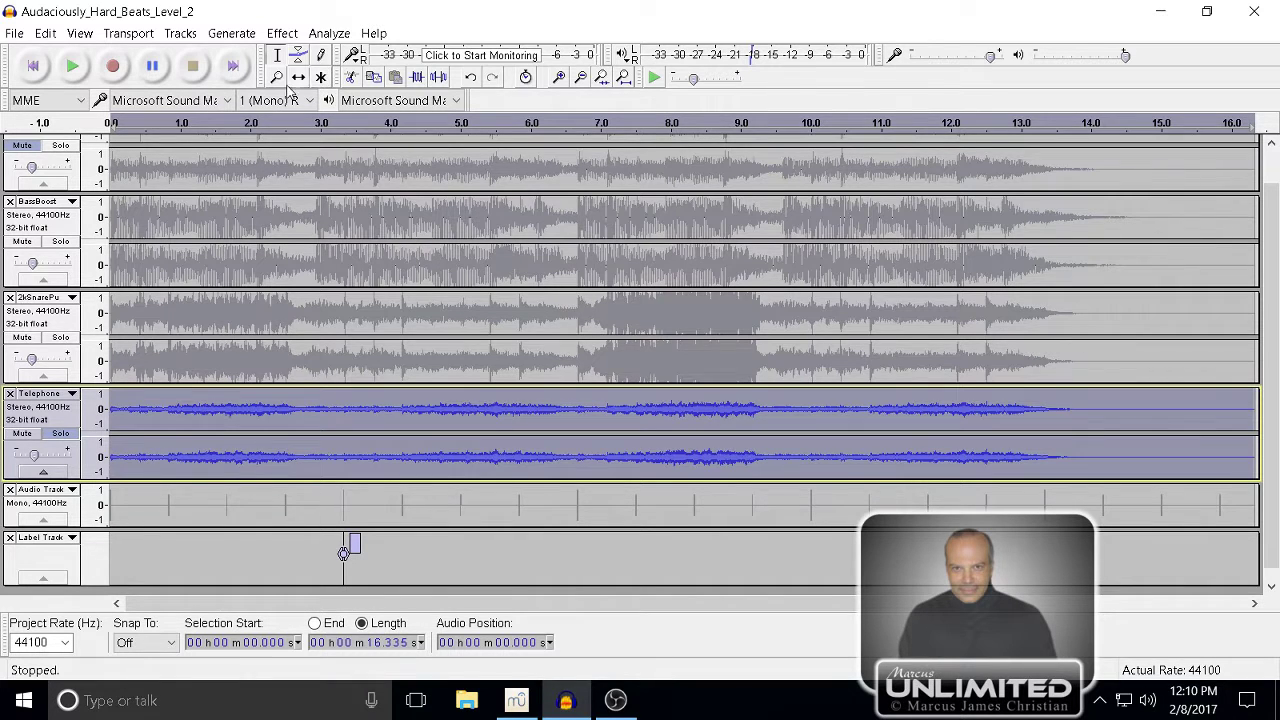
pyautogui.click(298, 55)
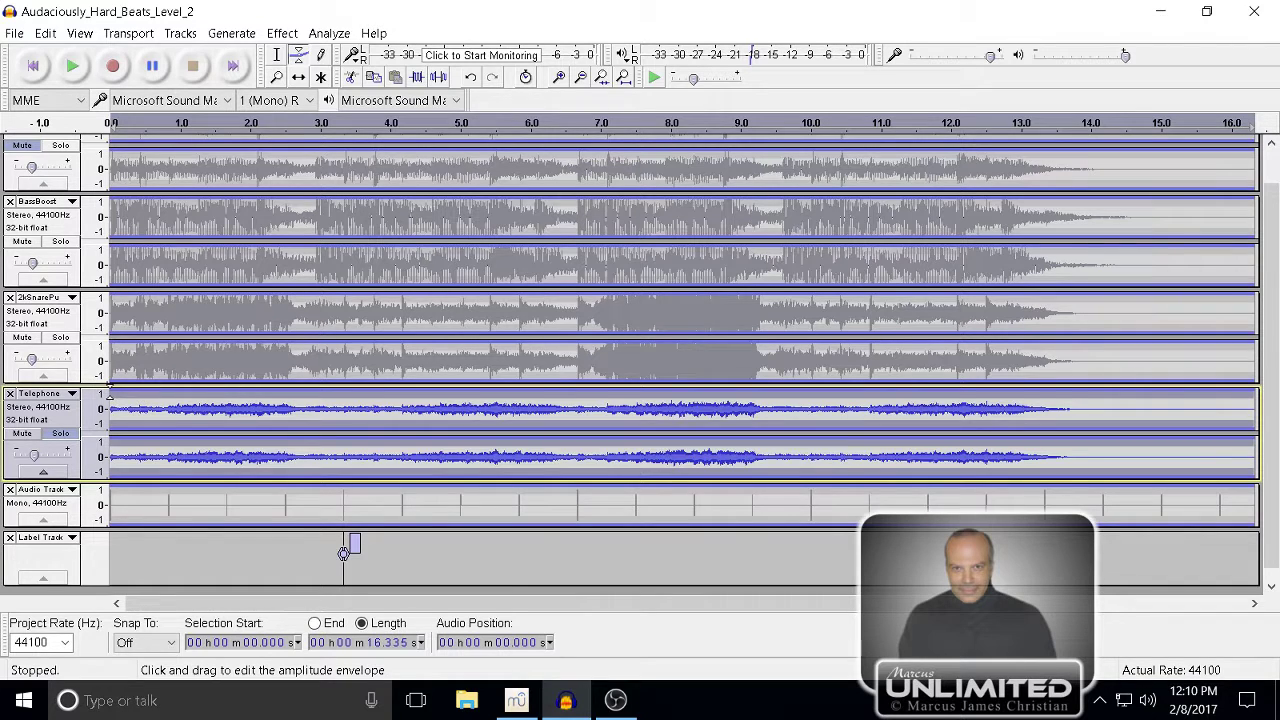
pyautogui.click(110, 391)
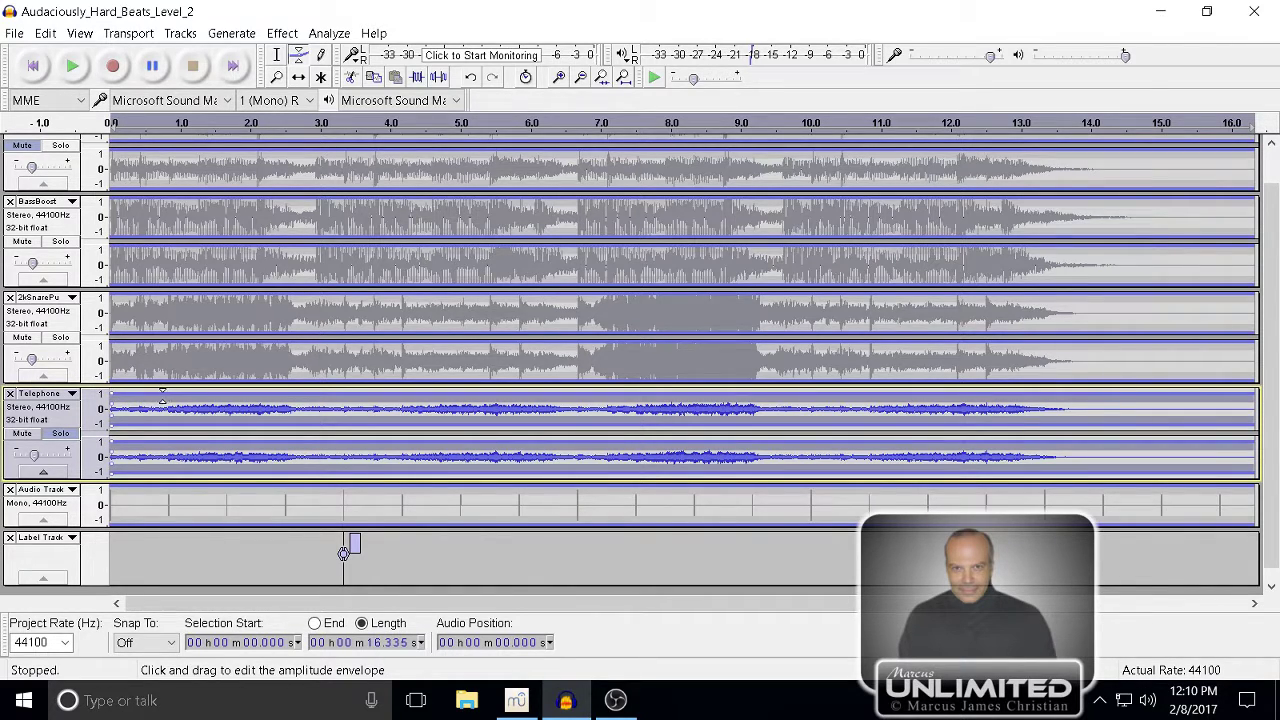
pyautogui.moveTo(162, 391); pyautogui.dragTo(175, 398)
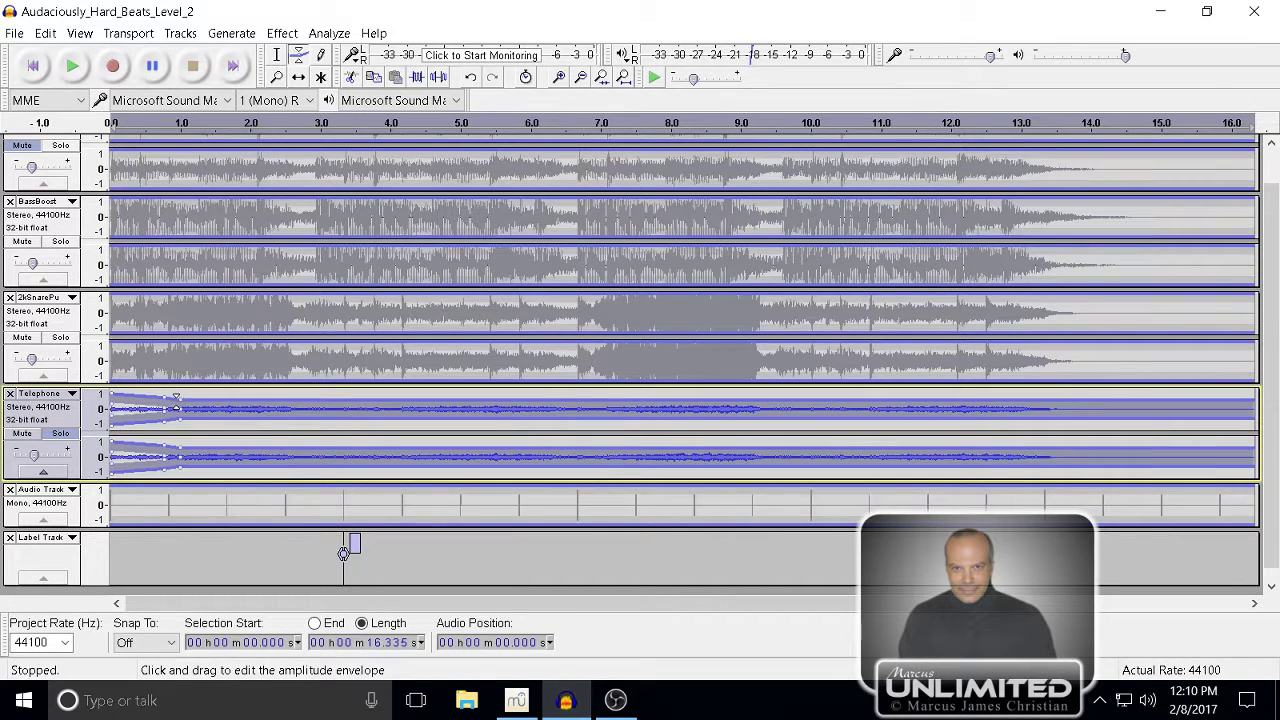
pyautogui.moveTo(180, 398); pyautogui.dragTo(175, 381)
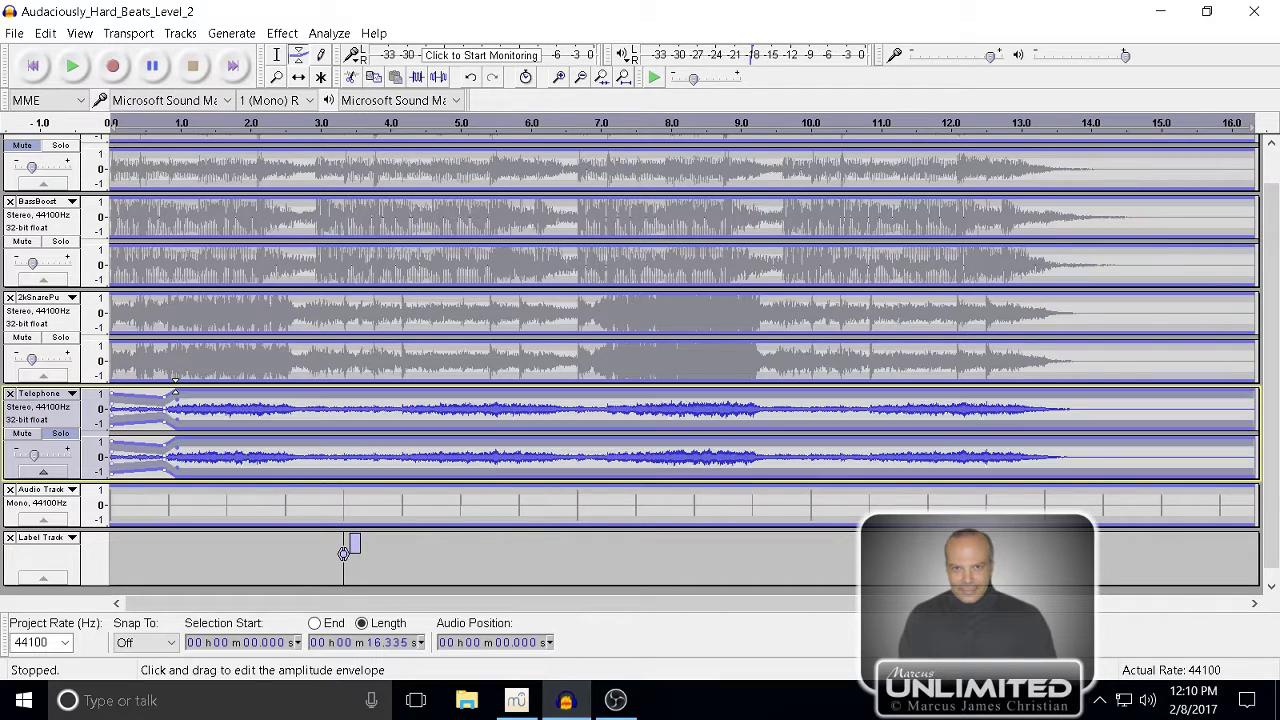
pyautogui.click(169, 386)
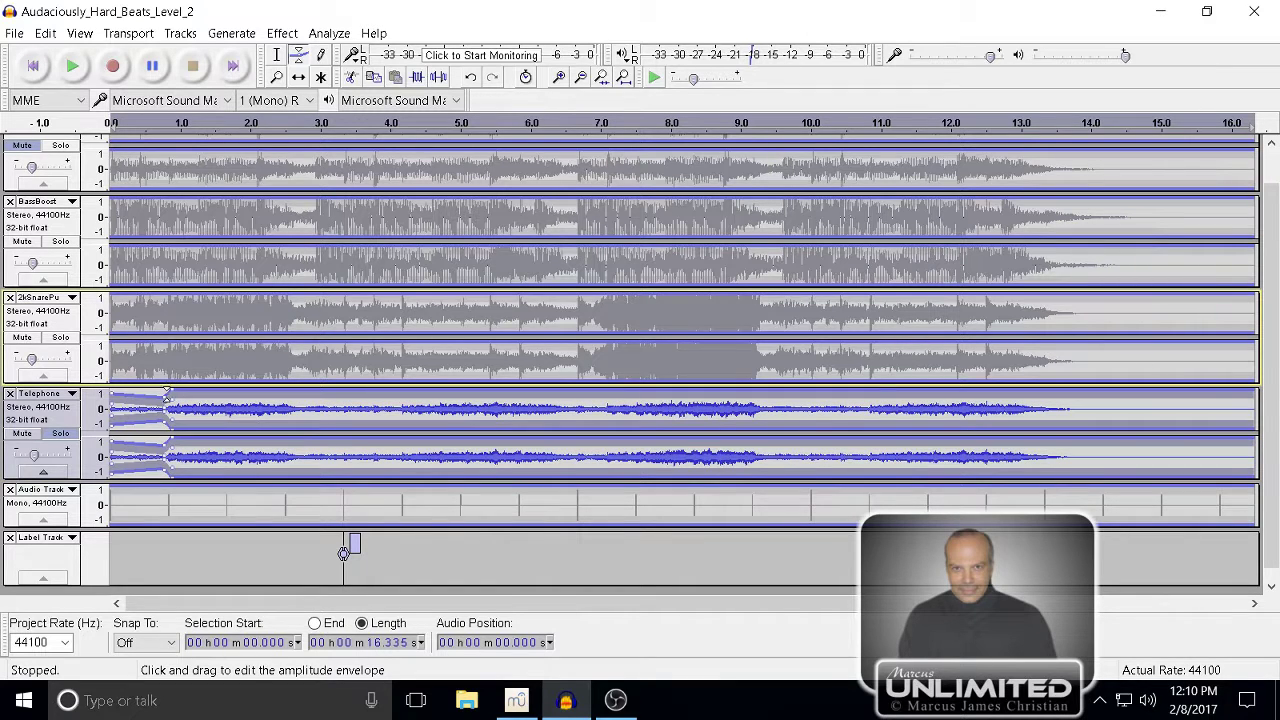
pyautogui.moveTo(165, 396); pyautogui.dragTo(141, 401)
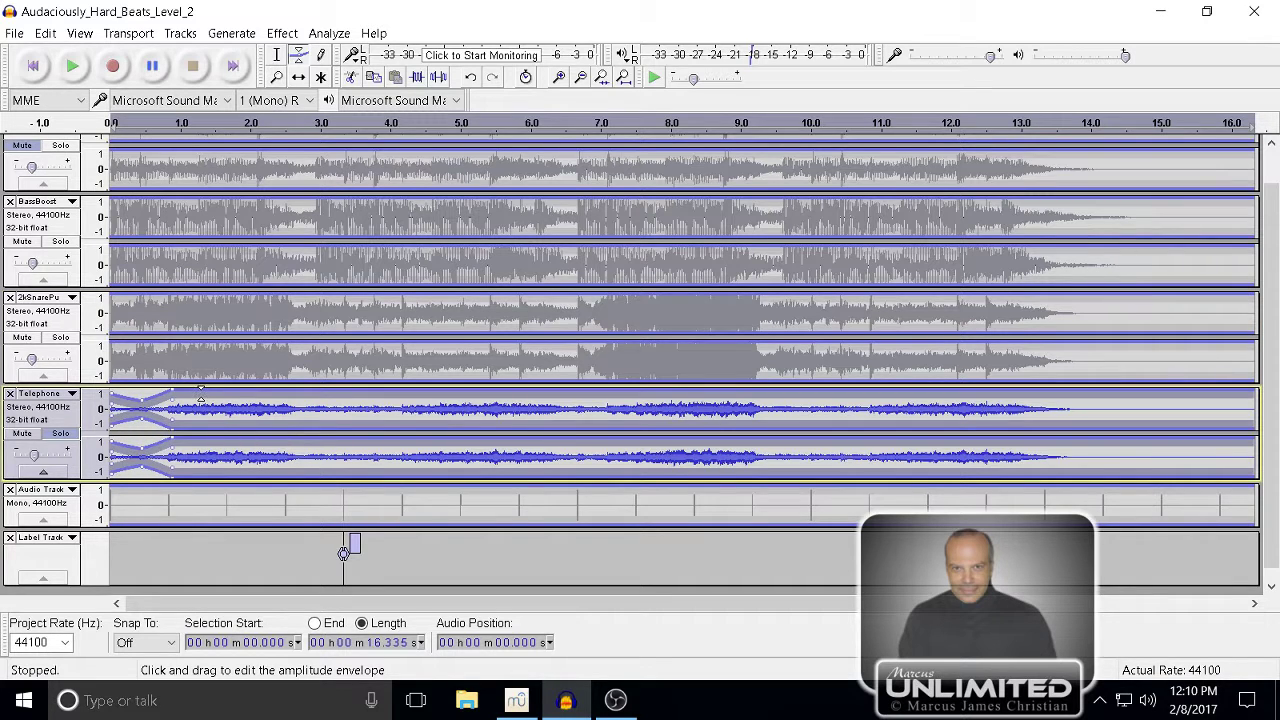
# - Add a lowered envelope point at about 1.35 s in the TelephoneEQ track and play it from the start
pyautogui.click(203, 394)
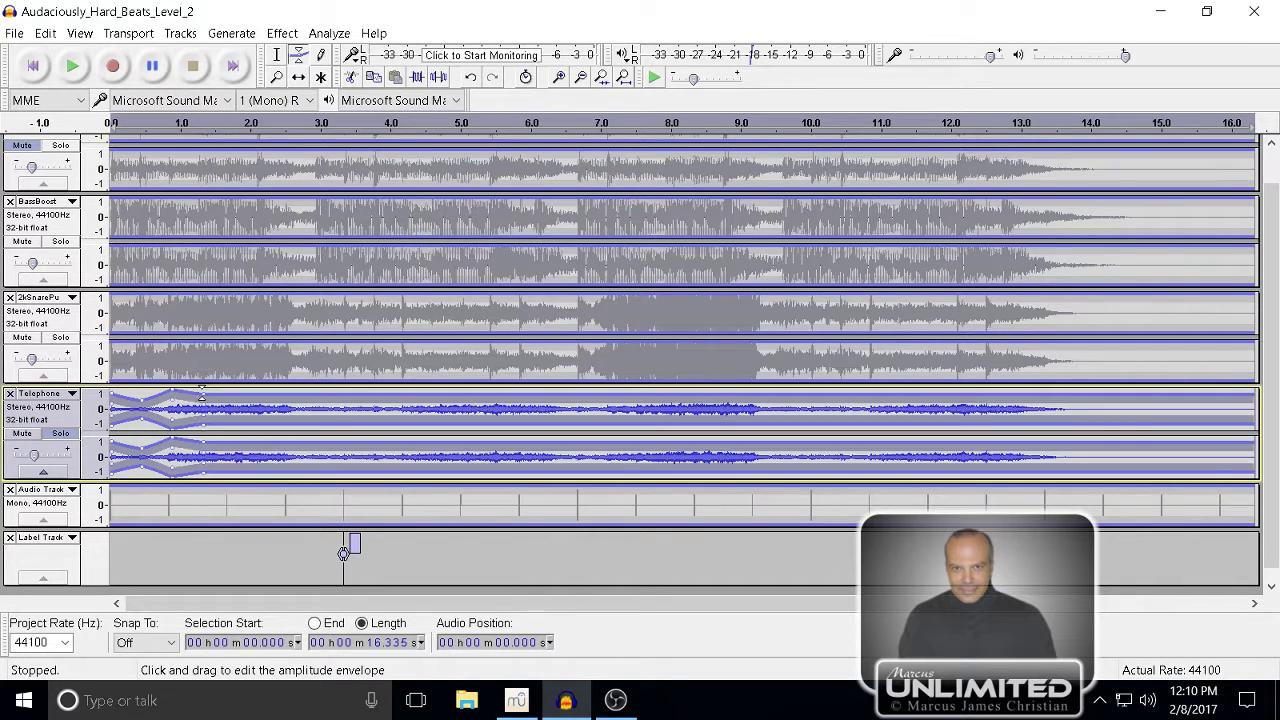
pyautogui.moveTo(203, 395); pyautogui.dragTo(203, 396)
pyautogui.click(33, 65)
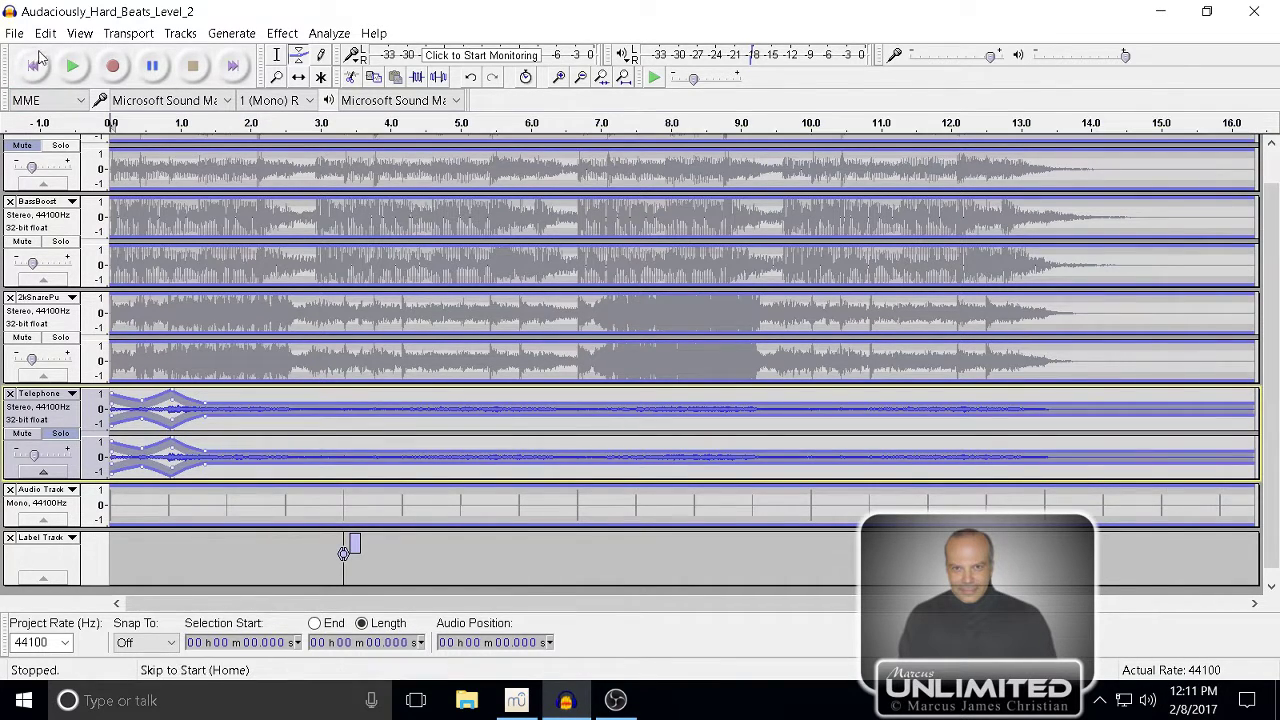
pyautogui.click(72, 70)
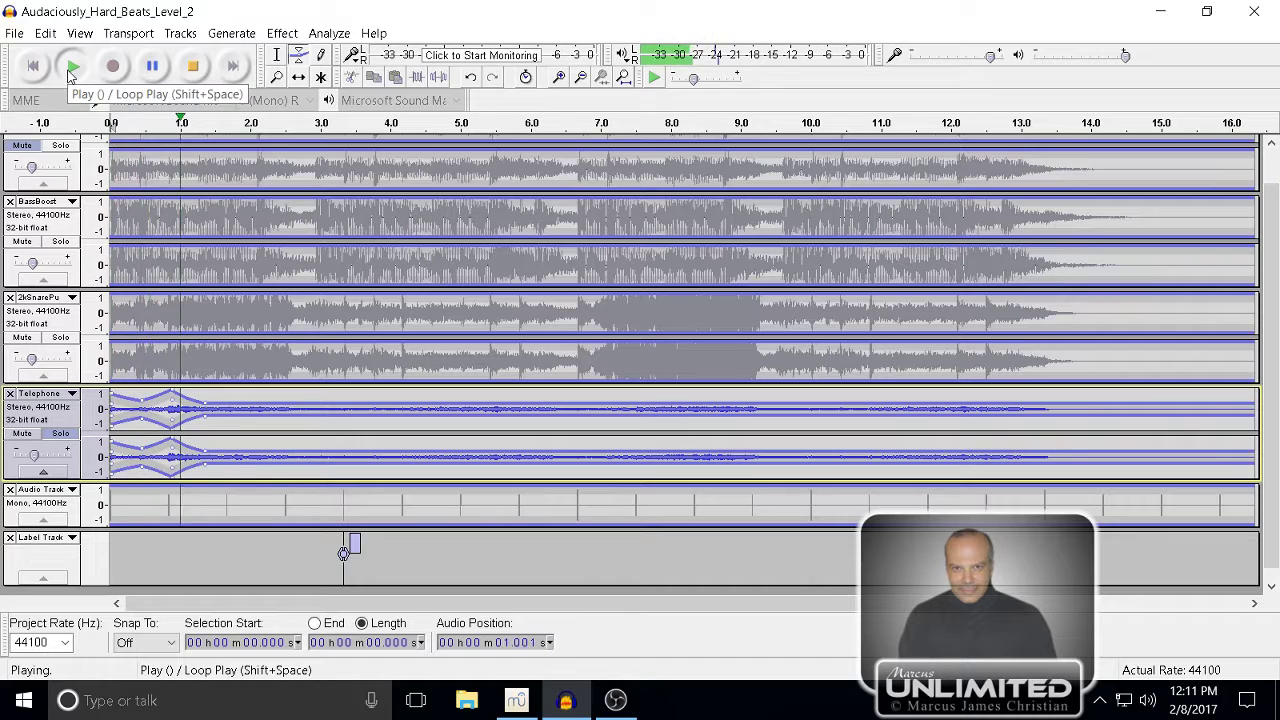
pyautogui.click(195, 69)
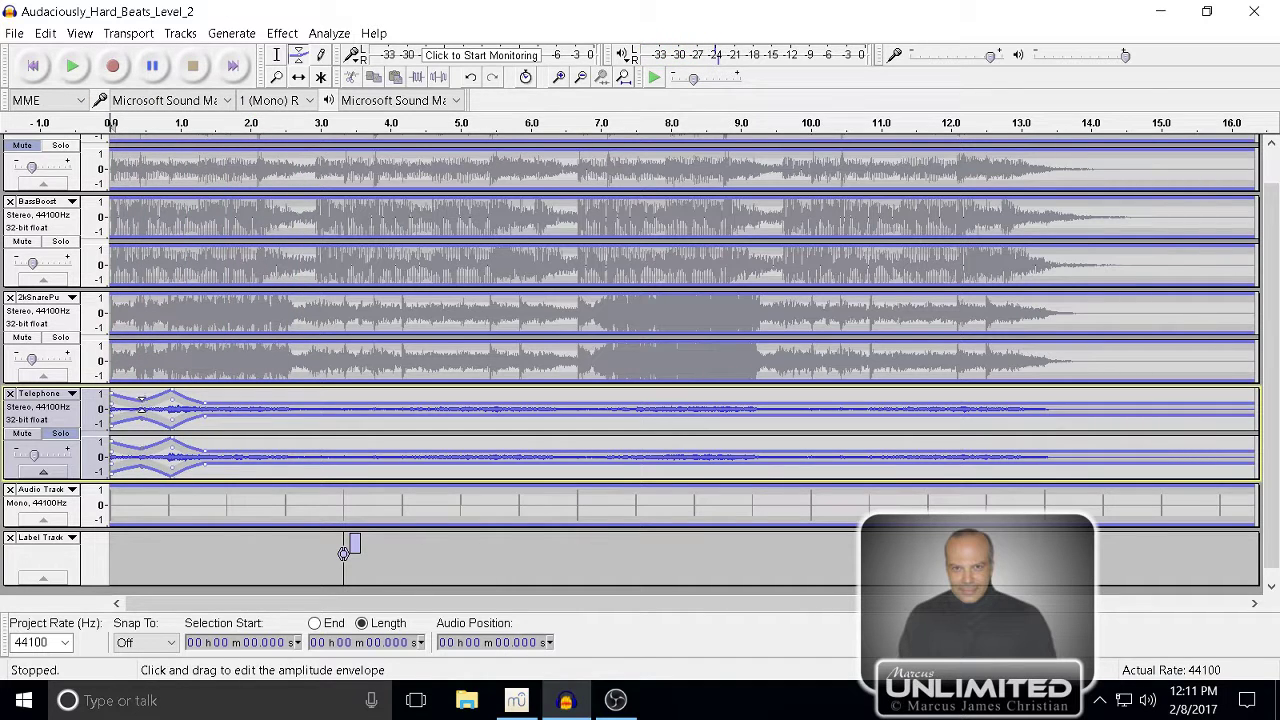
# - Pull the TelephoneEQ envelope points at about 0.45 s and 1.35 s down to silence and play the result briefly
pyautogui.moveTo(141, 398); pyautogui.dragTo(141, 415)
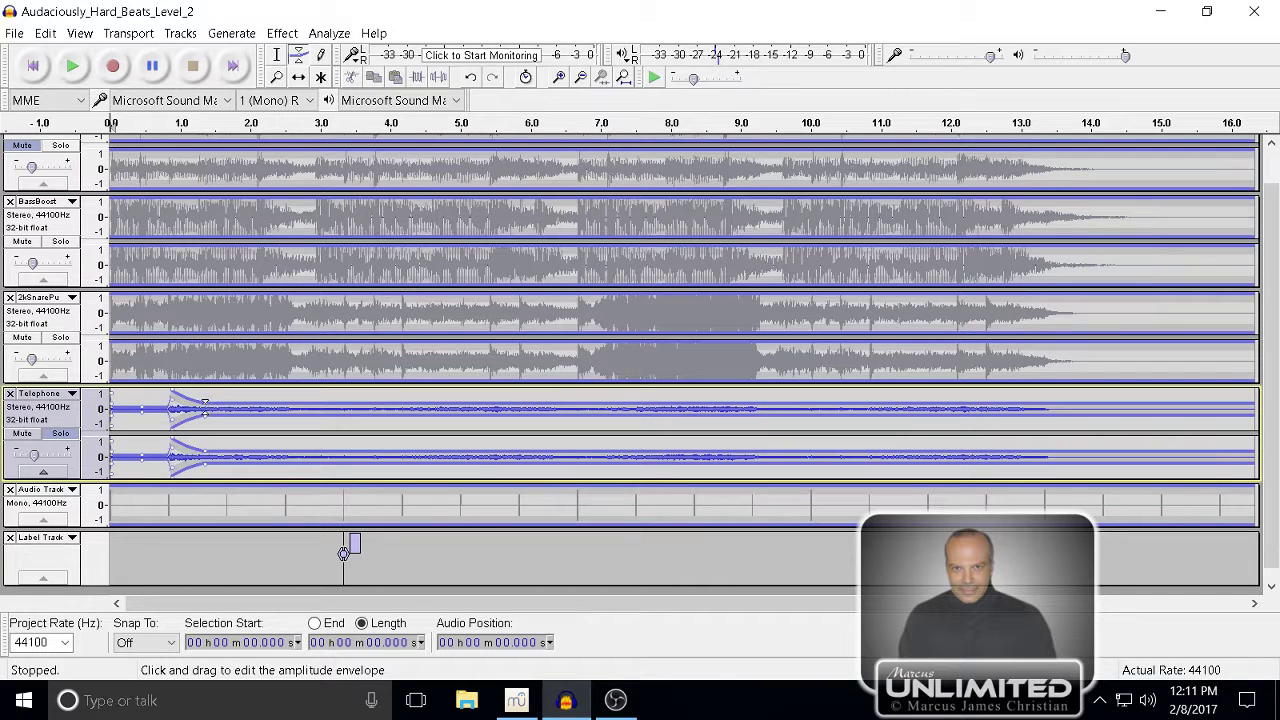
pyautogui.moveTo(205, 403); pyautogui.dragTo(205, 416)
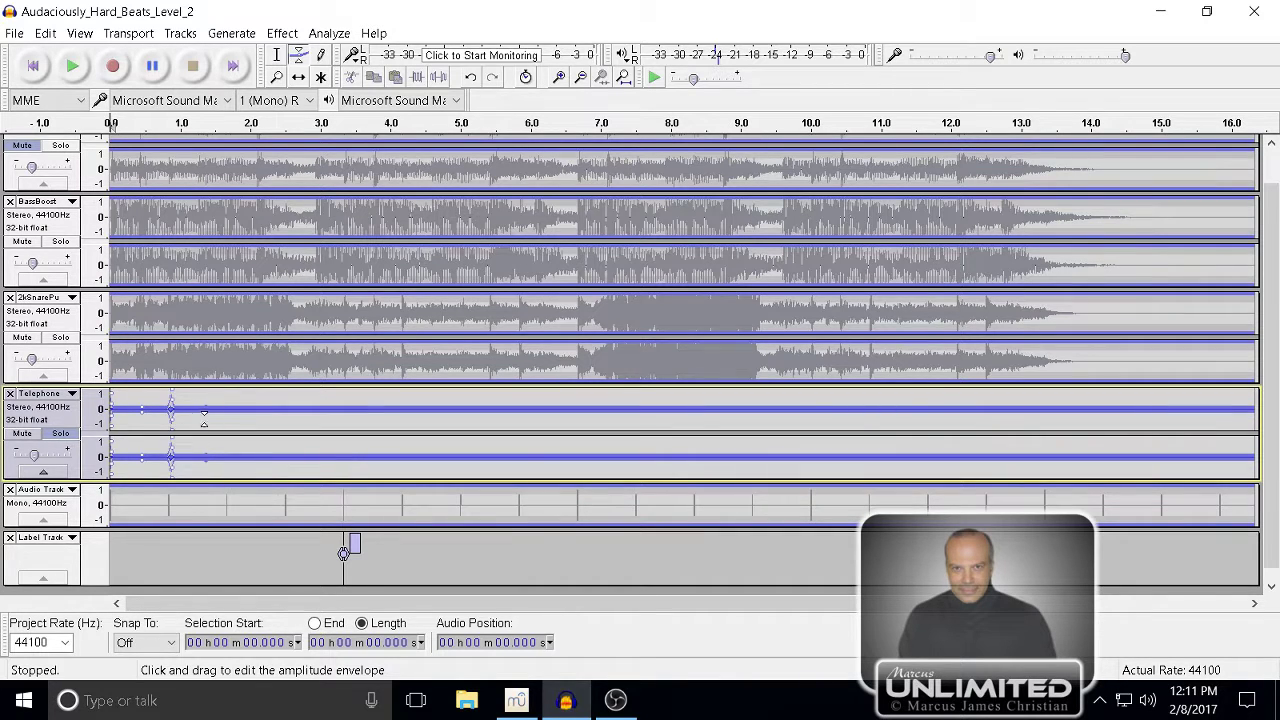
pyautogui.click(72, 65)
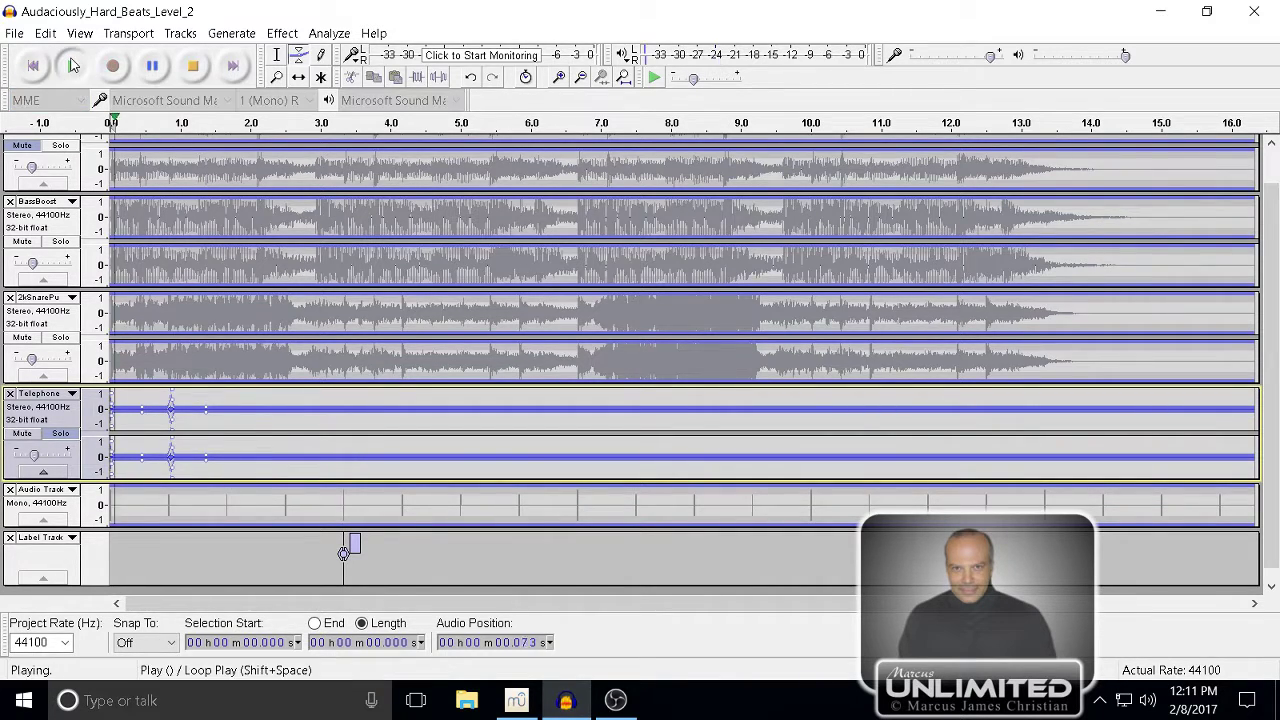
pyautogui.click(194, 72)
# - Add a low envelope point at about 1.2 s so the TelephoneEQ peak fades out gradually, and play it briefly
pyautogui.moveTo(175, 410); pyautogui.dragTo(192, 413)
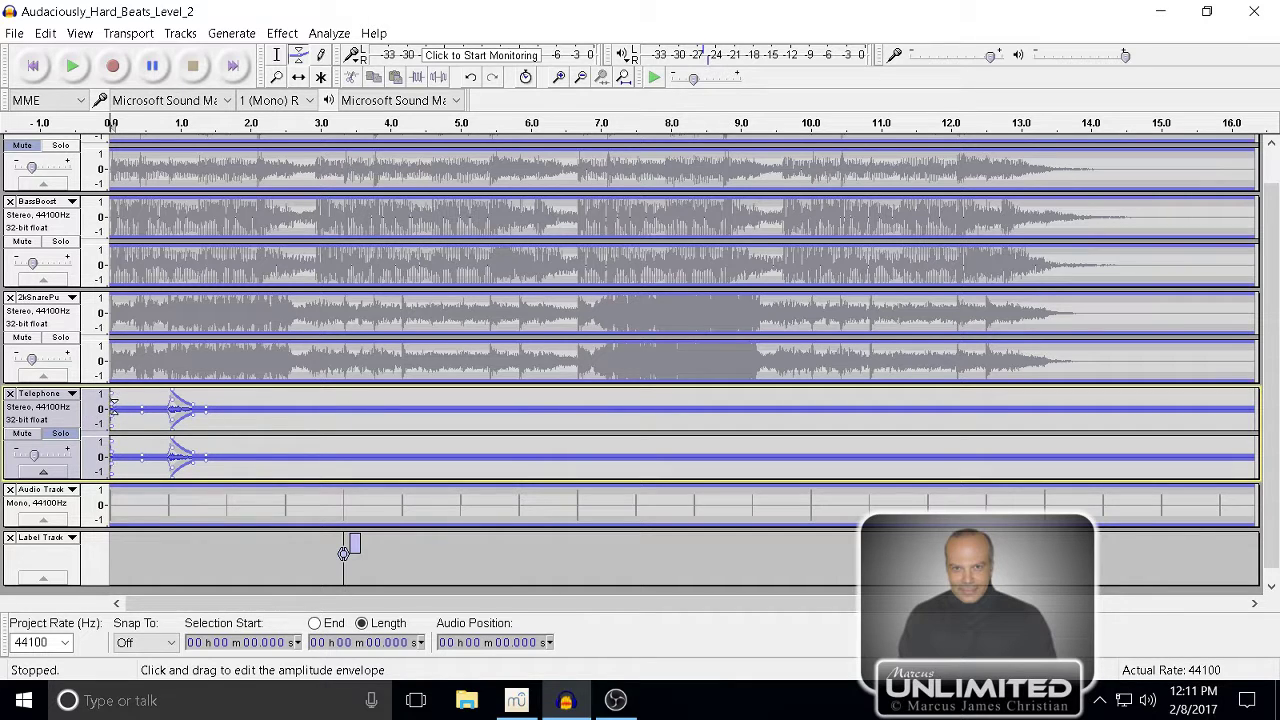
pyautogui.click(72, 68)
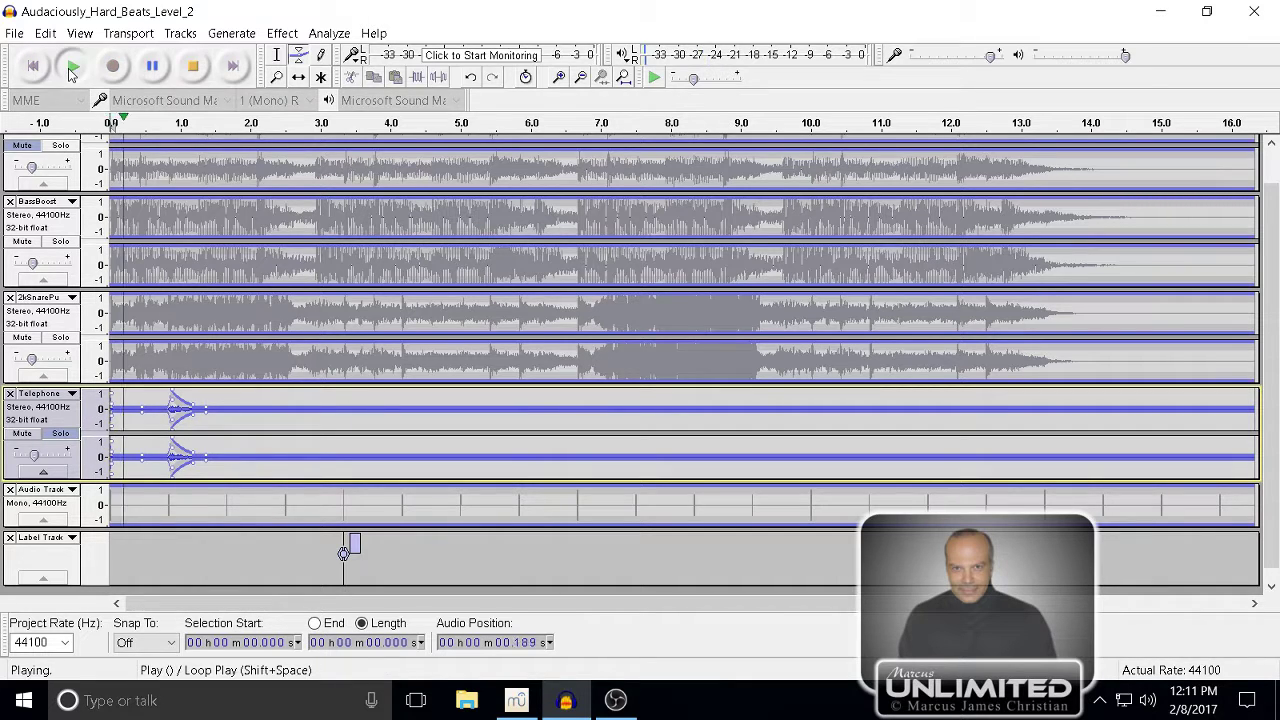
pyautogui.click(188, 76)
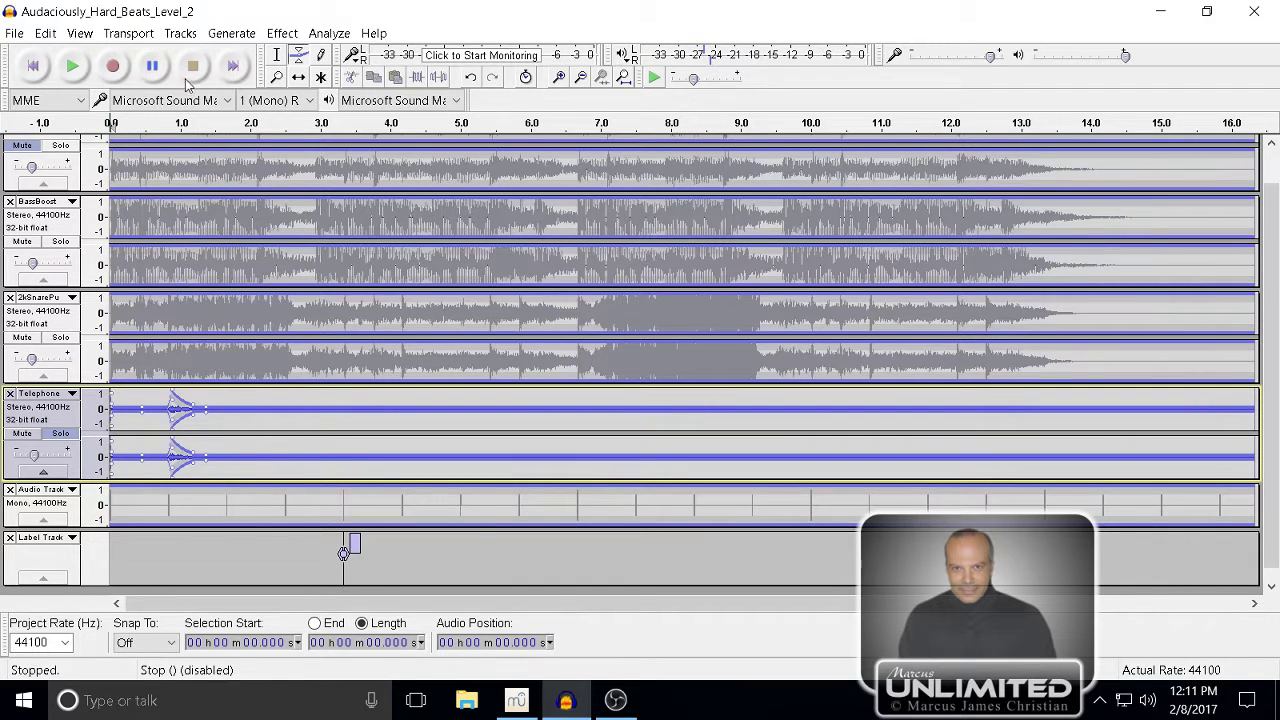
# - Set the TelephoneEQ track's gain to -3.0 dB and play it from the start
pyautogui.click(64, 426)
pyautogui.moveTo(45, 463)
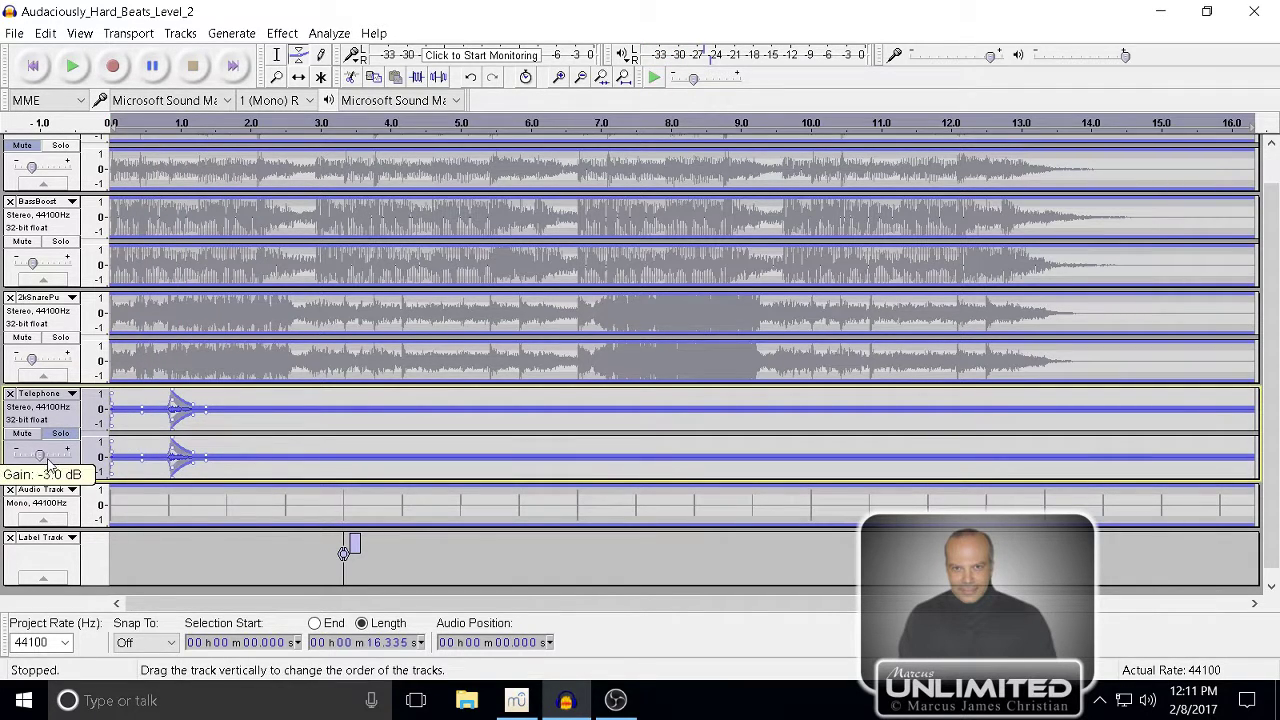
pyautogui.click(33, 66)
pyautogui.click(84, 70)
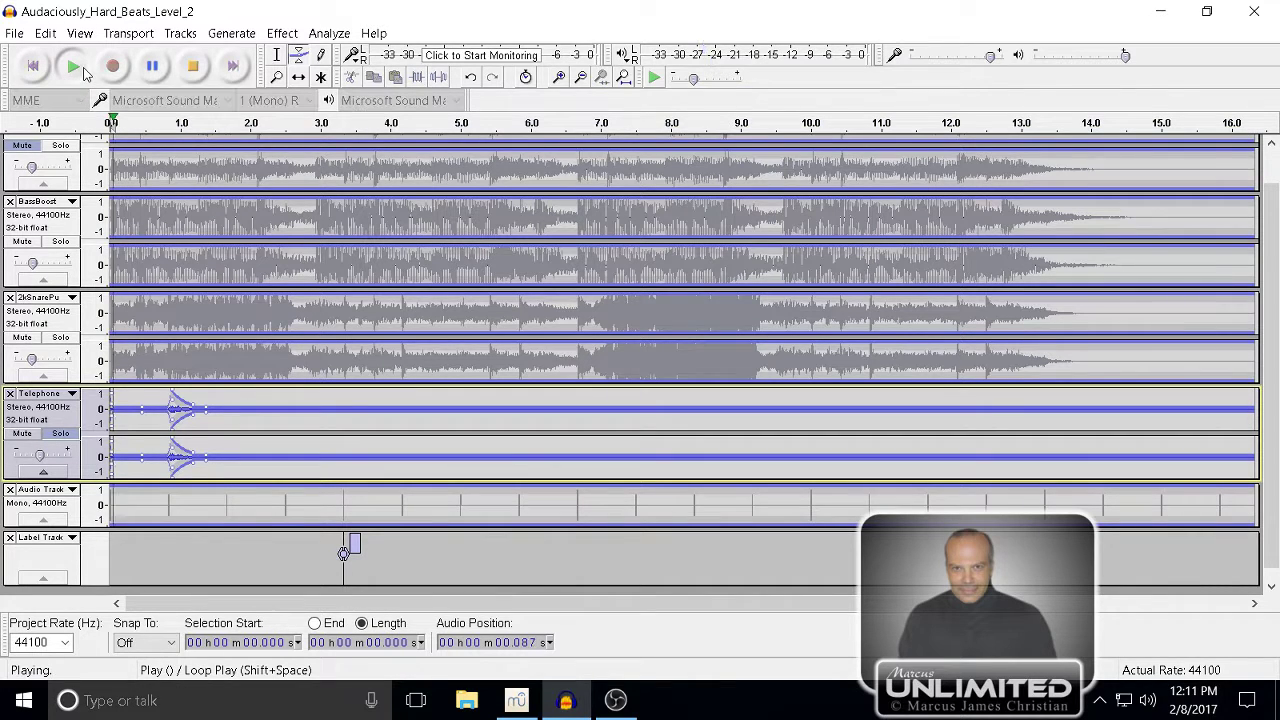
pyautogui.click(193, 66)
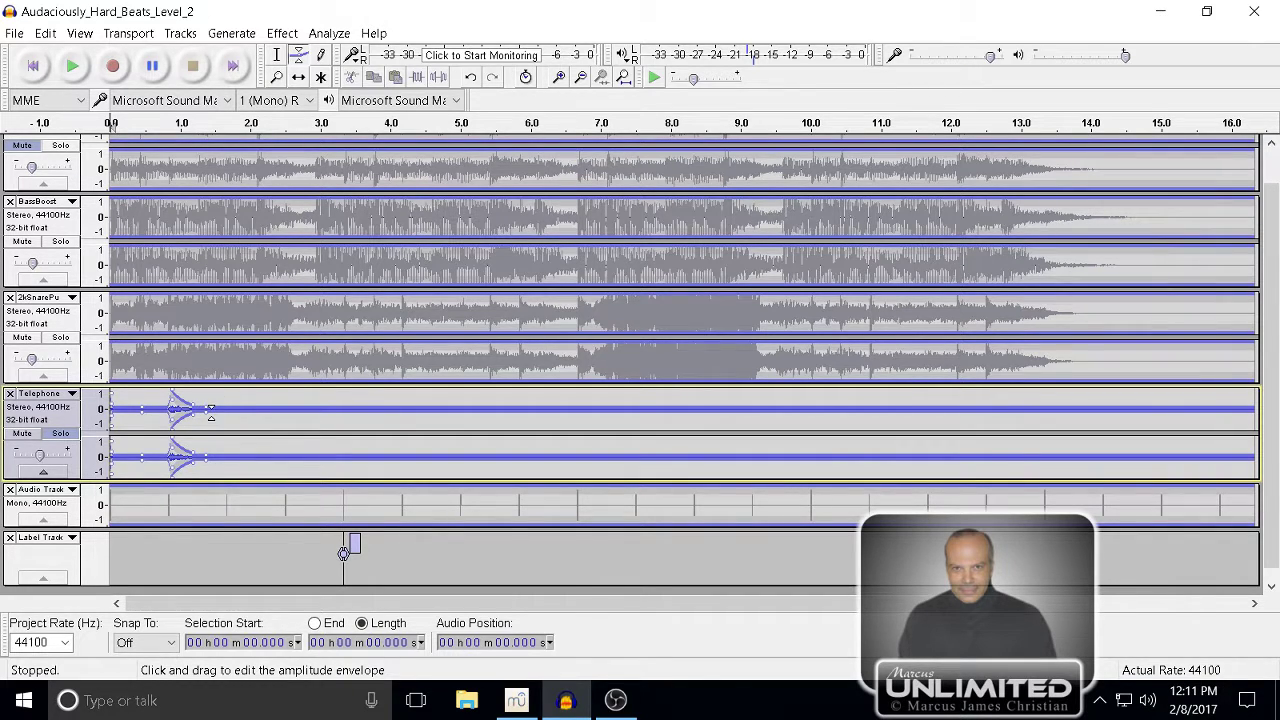
# - Switch to the Selection tool and add a blank label on the click at 1.667 s
pyautogui.click(43, 421)
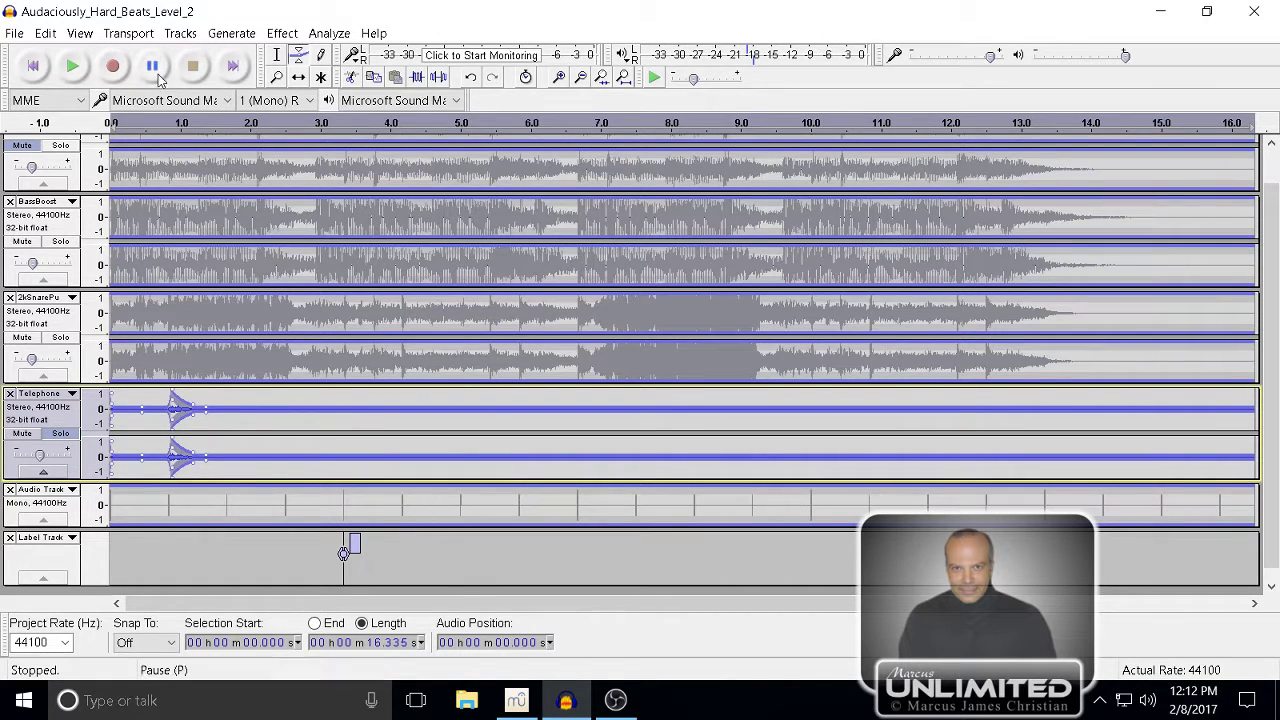
pyautogui.click(277, 54)
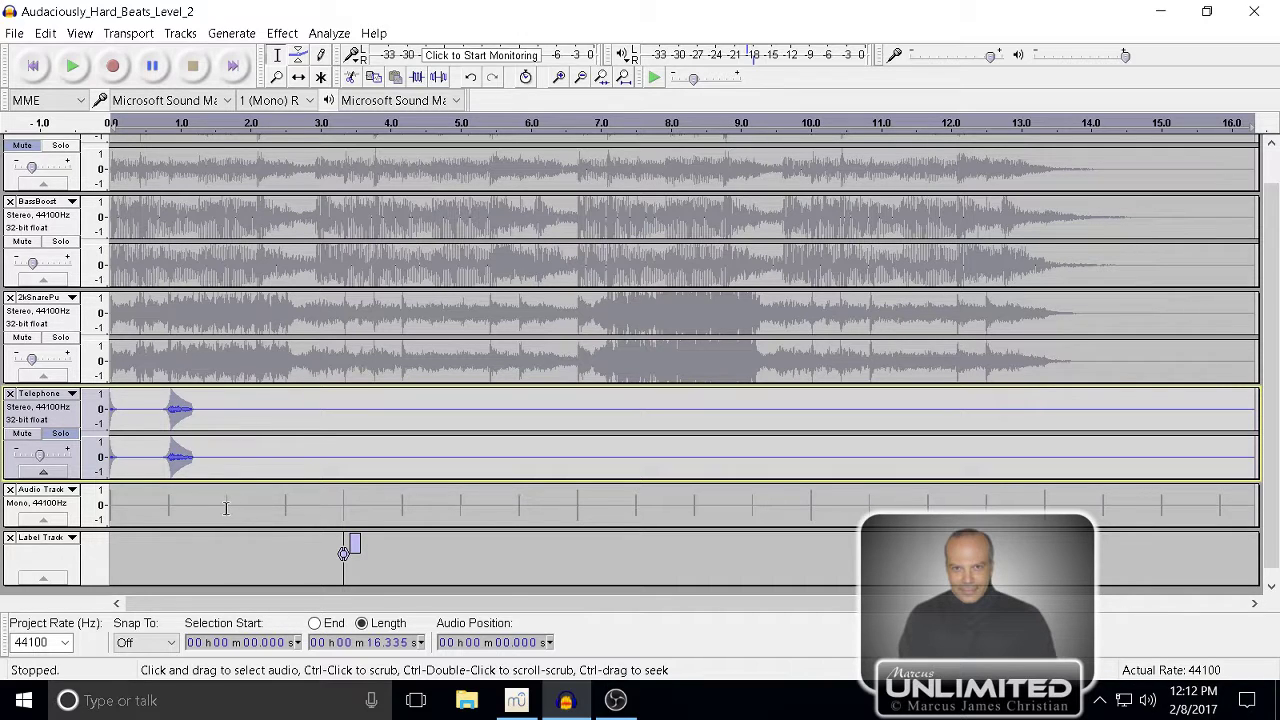
pyautogui.click(227, 508)
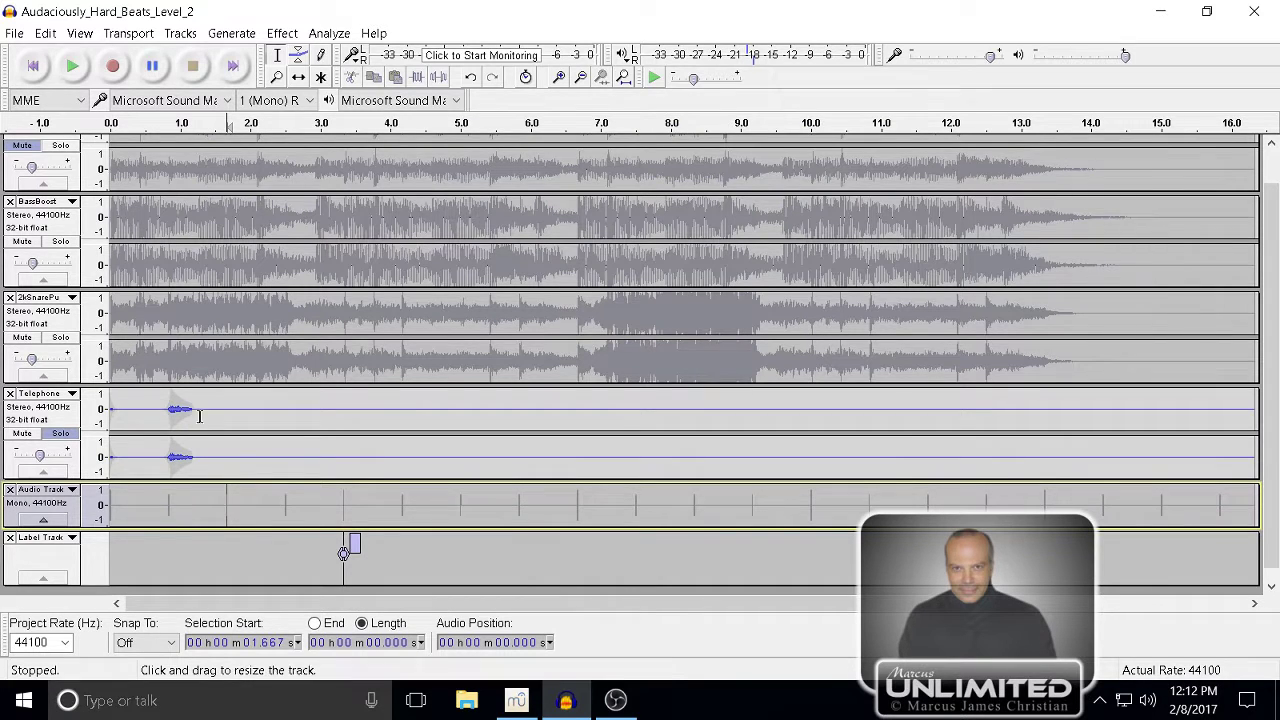
pyautogui.click(180, 33)
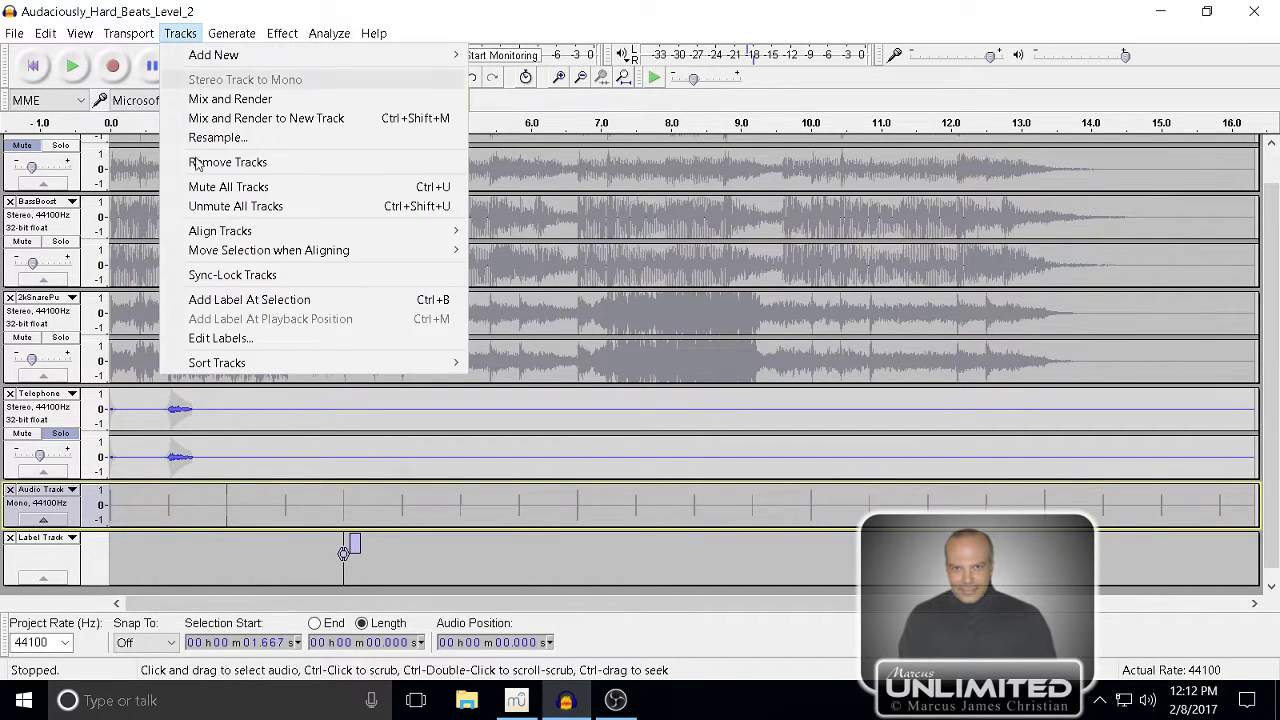
pyautogui.click(252, 300)
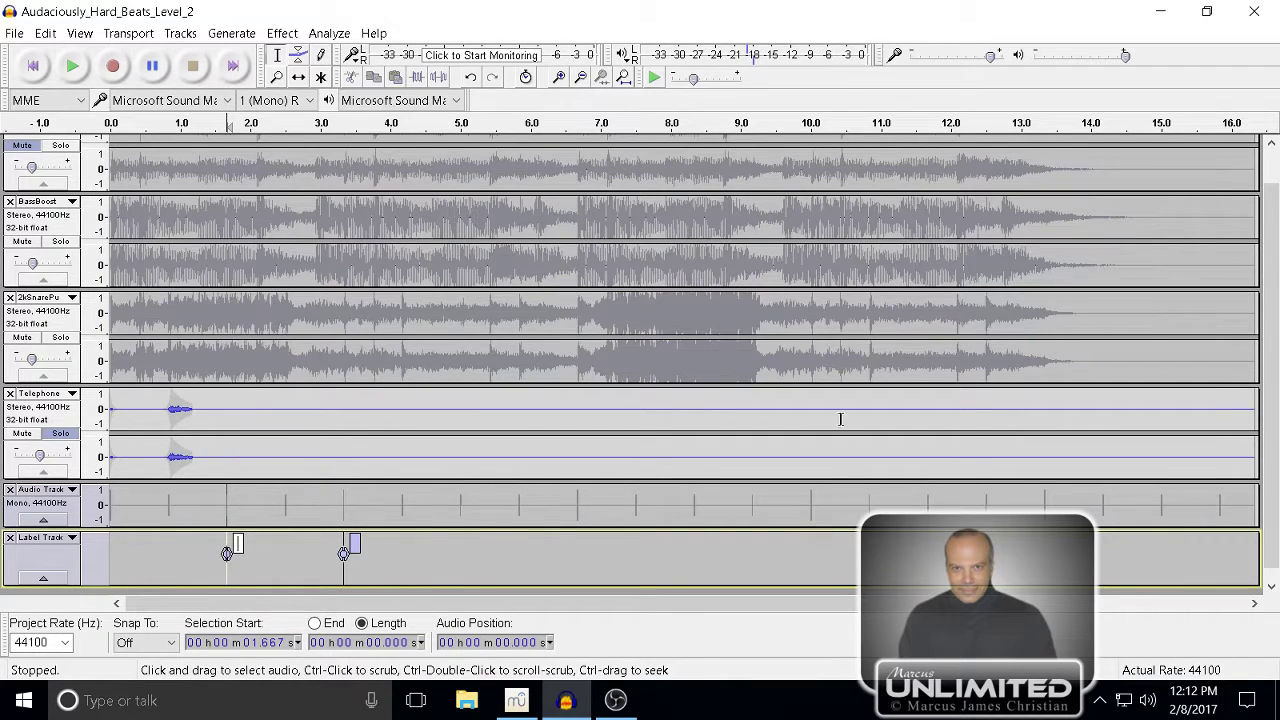
pyautogui.moveTo(1094, 402); pyautogui.dragTo(1166, 391)
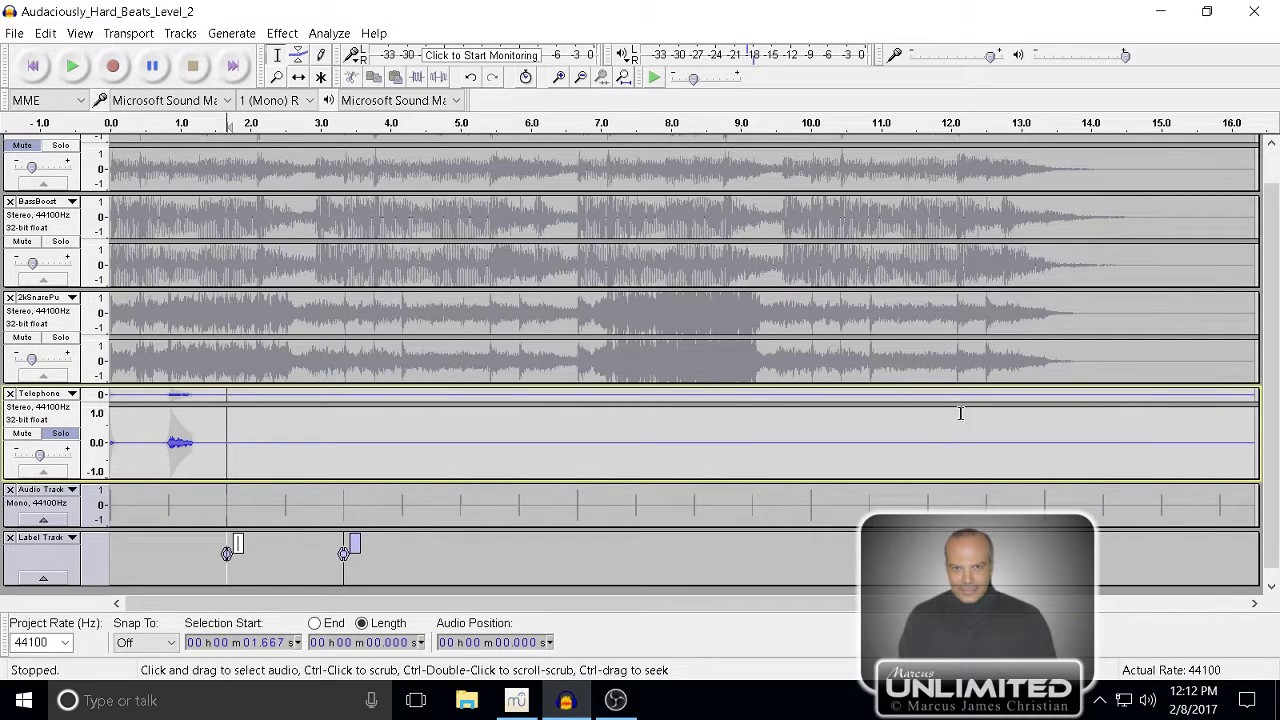
pyautogui.moveTo(973, 408); pyautogui.dragTo(981, 432)
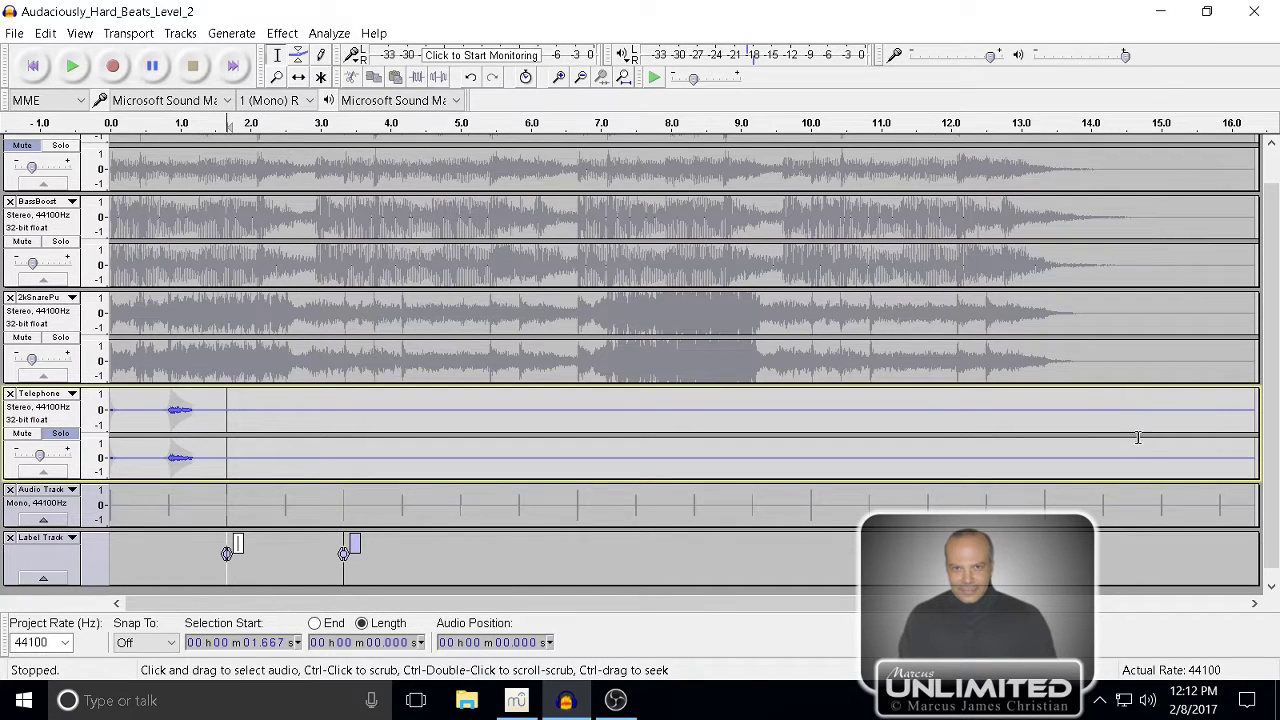
pyautogui.moveTo(1142, 418); pyautogui.dragTo(1241, 430)
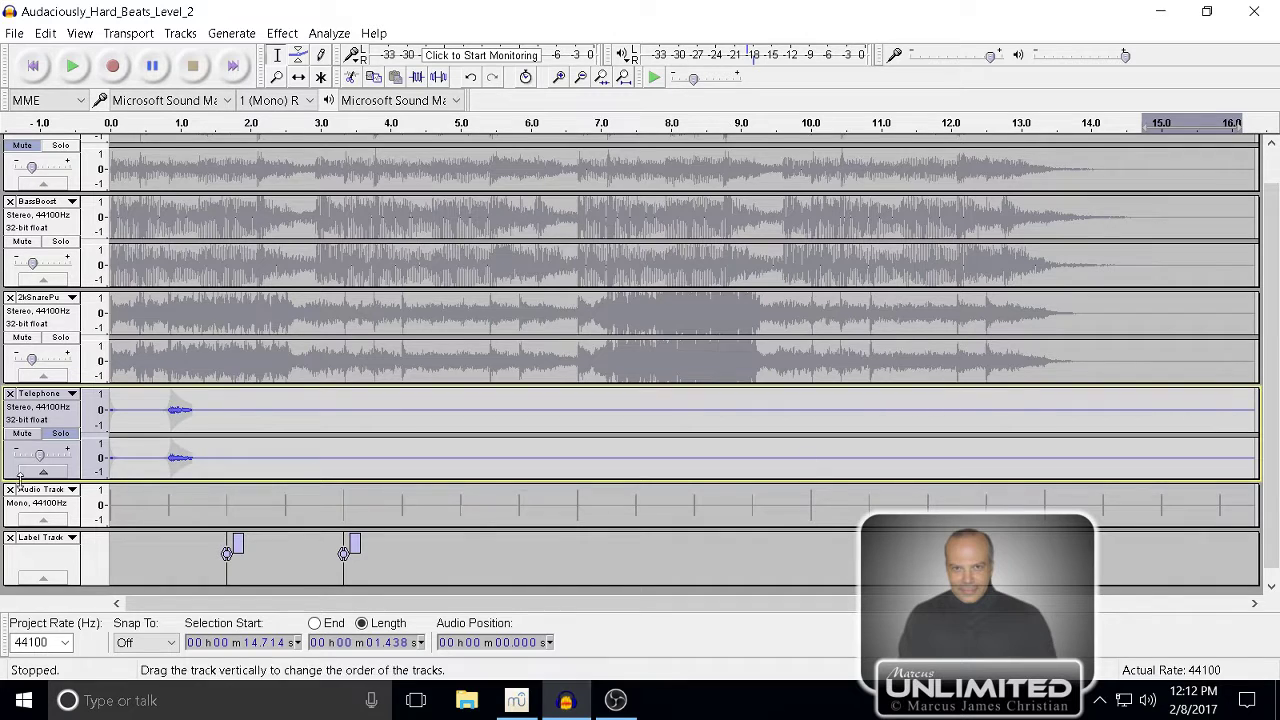
# - Unsolo the TelephoneEQ track and select from about 3.39 s to the end across it and the 2 kHz snare track
pyautogui.click(46, 428)
pyautogui.click(60, 433)
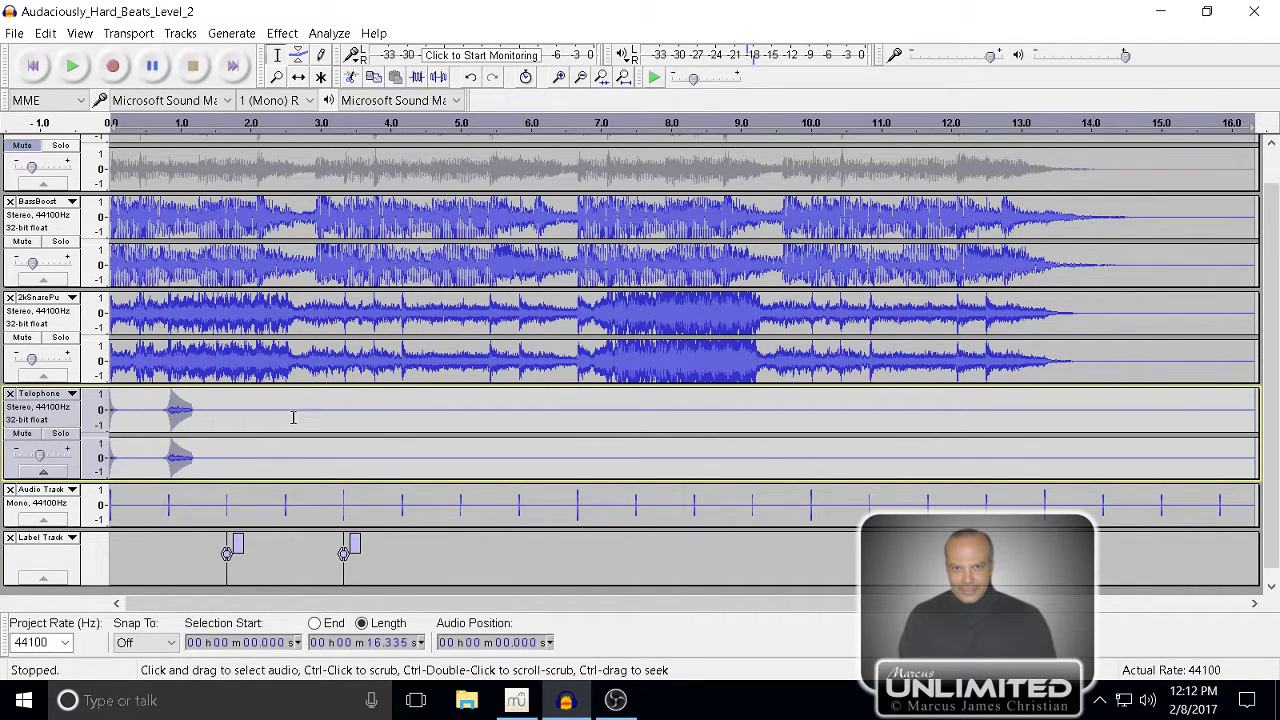
pyautogui.moveTo(350, 412); pyautogui.dragTo(1261, 403)
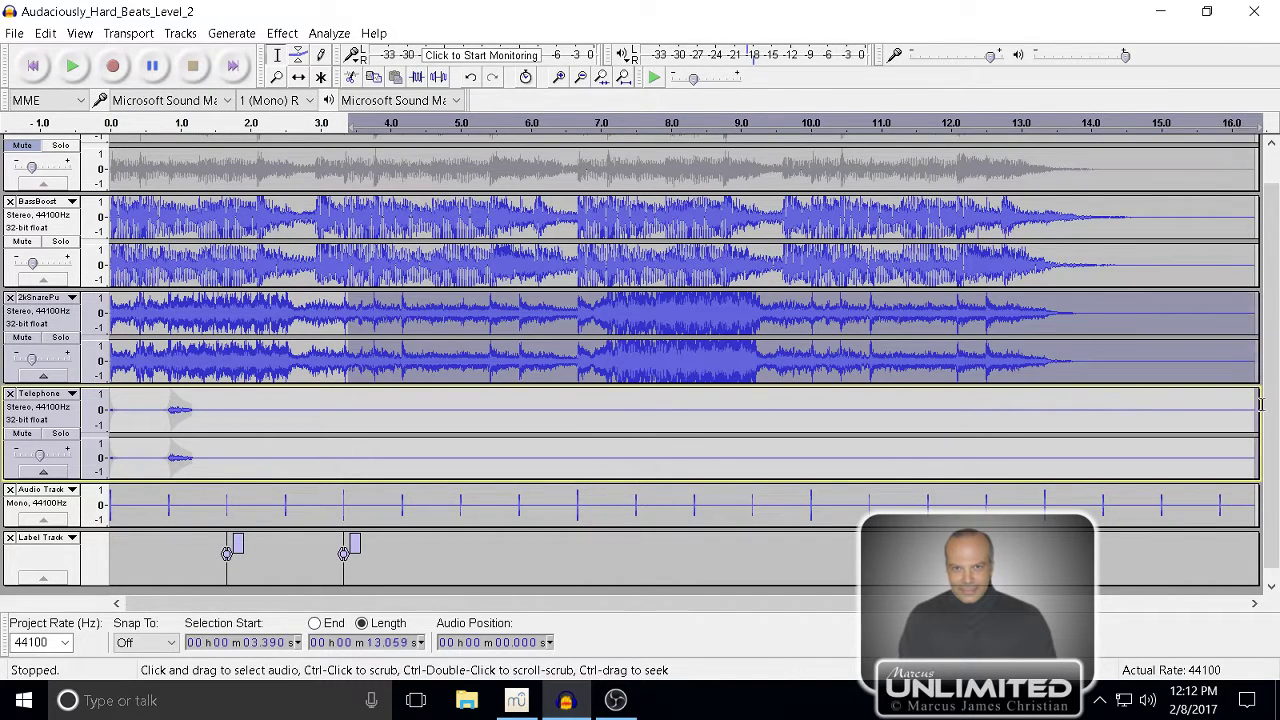
# - Select the TelephoneEQ and 2 kHz snare tracks from the 1.667 s label to the end and split them at 1.667 s
pyautogui.moveTo(1244, 458); pyautogui.dragTo(160, 440)
pyautogui.click(42, 422)
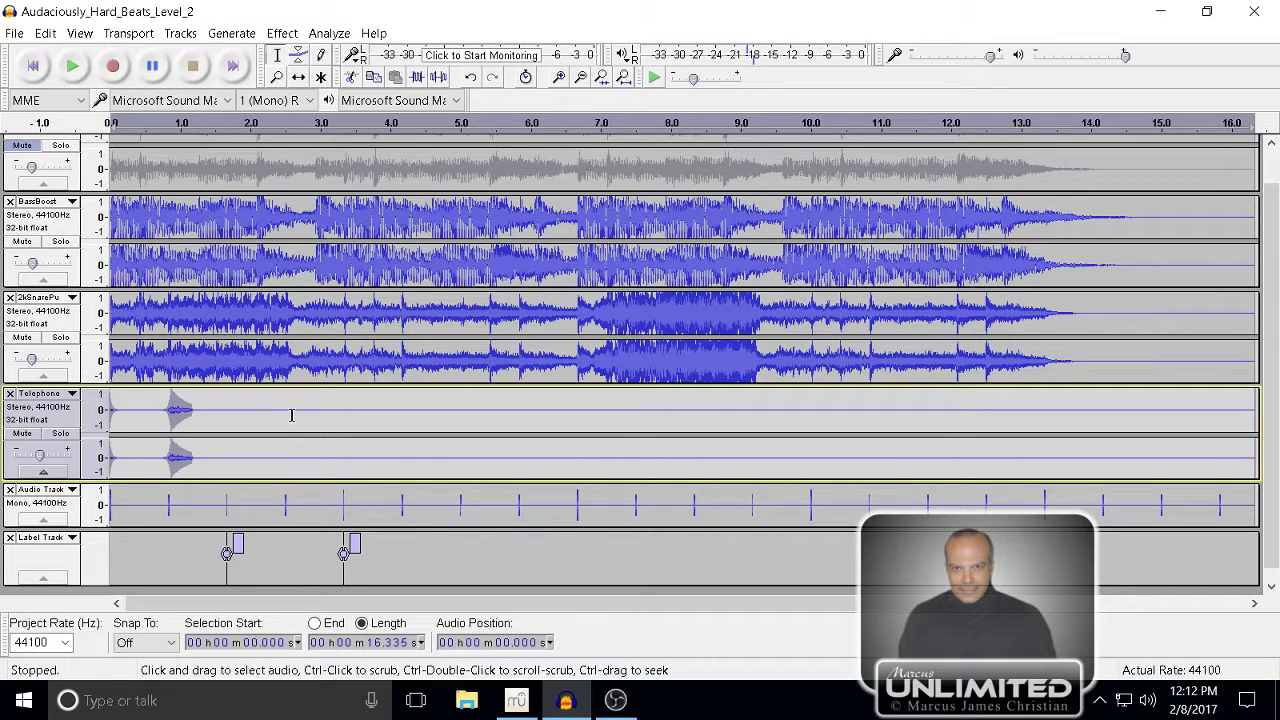
pyautogui.click(261, 398)
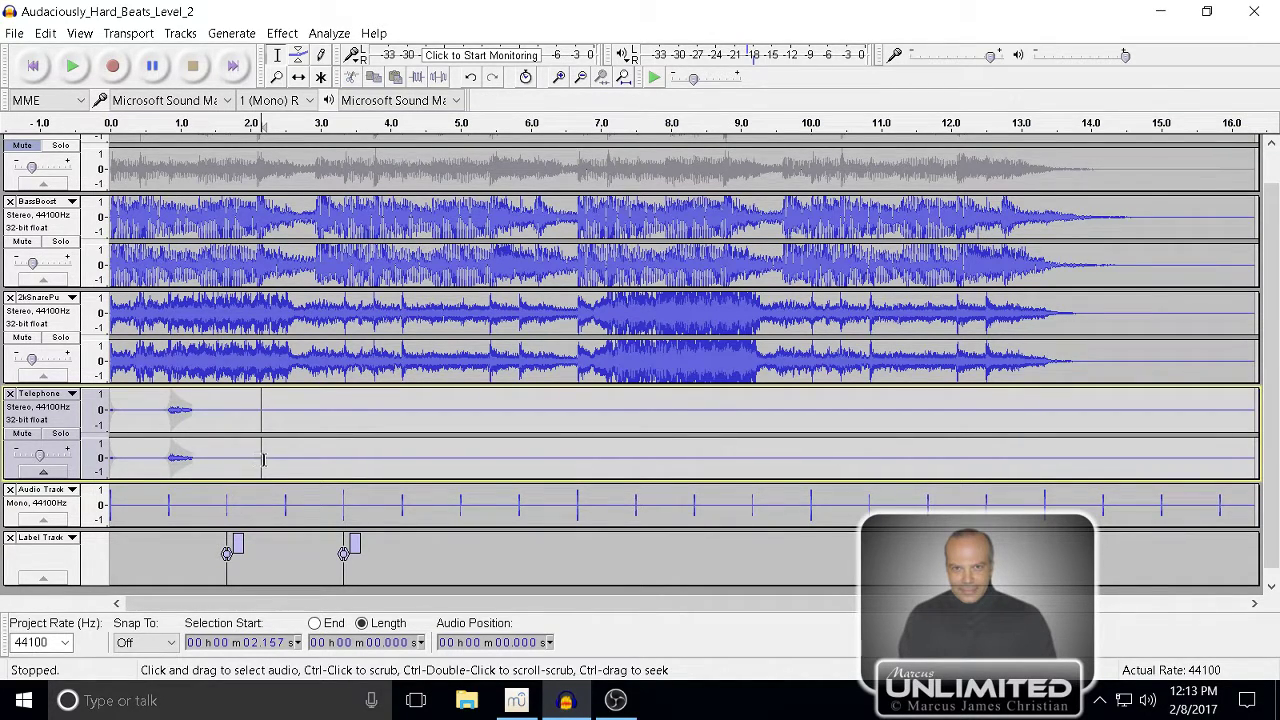
pyautogui.moveTo(261, 463); pyautogui.dragTo(226, 461)
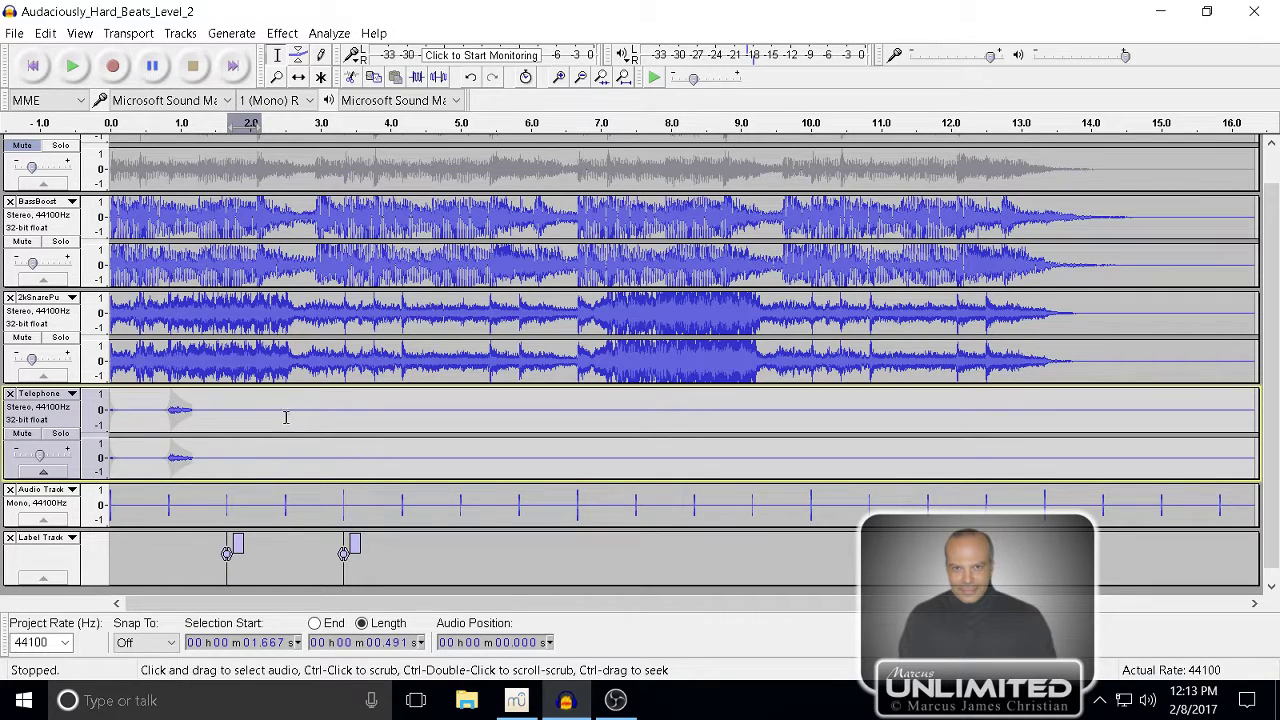
pyautogui.moveTo(288, 417); pyautogui.dragTo(1145, 458)
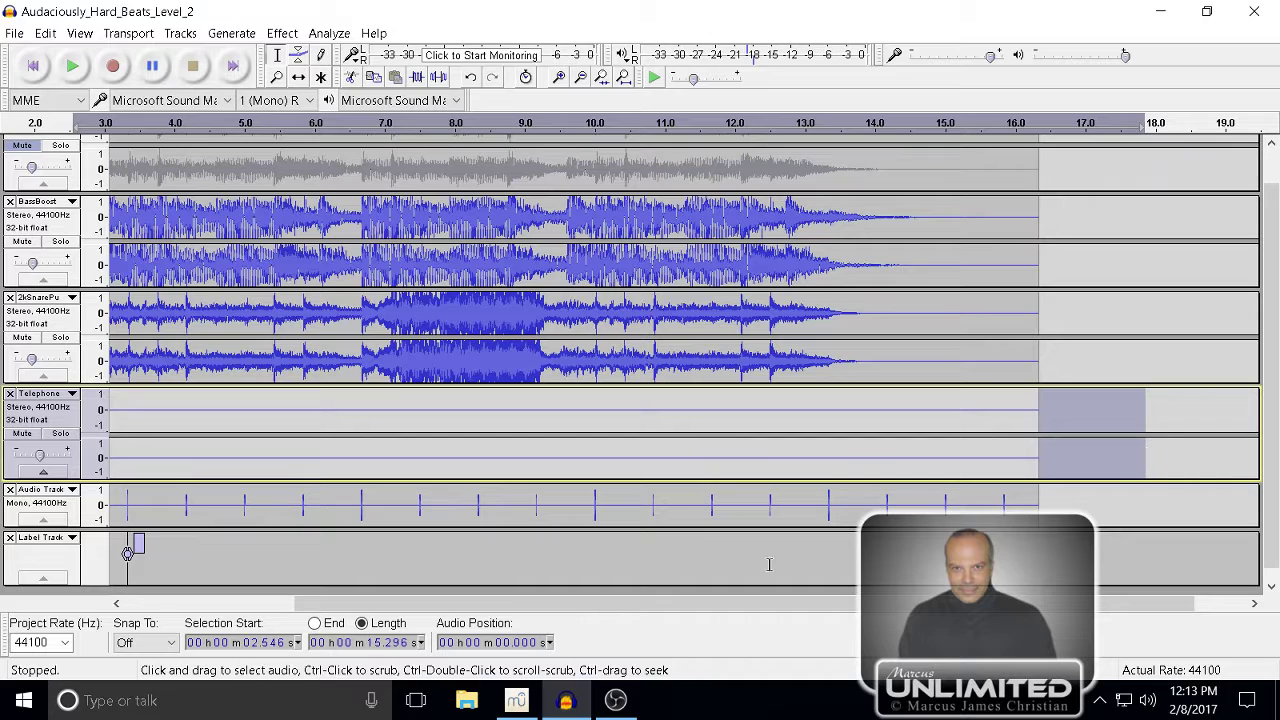
pyautogui.moveTo(486, 605); pyautogui.dragTo(263, 586)
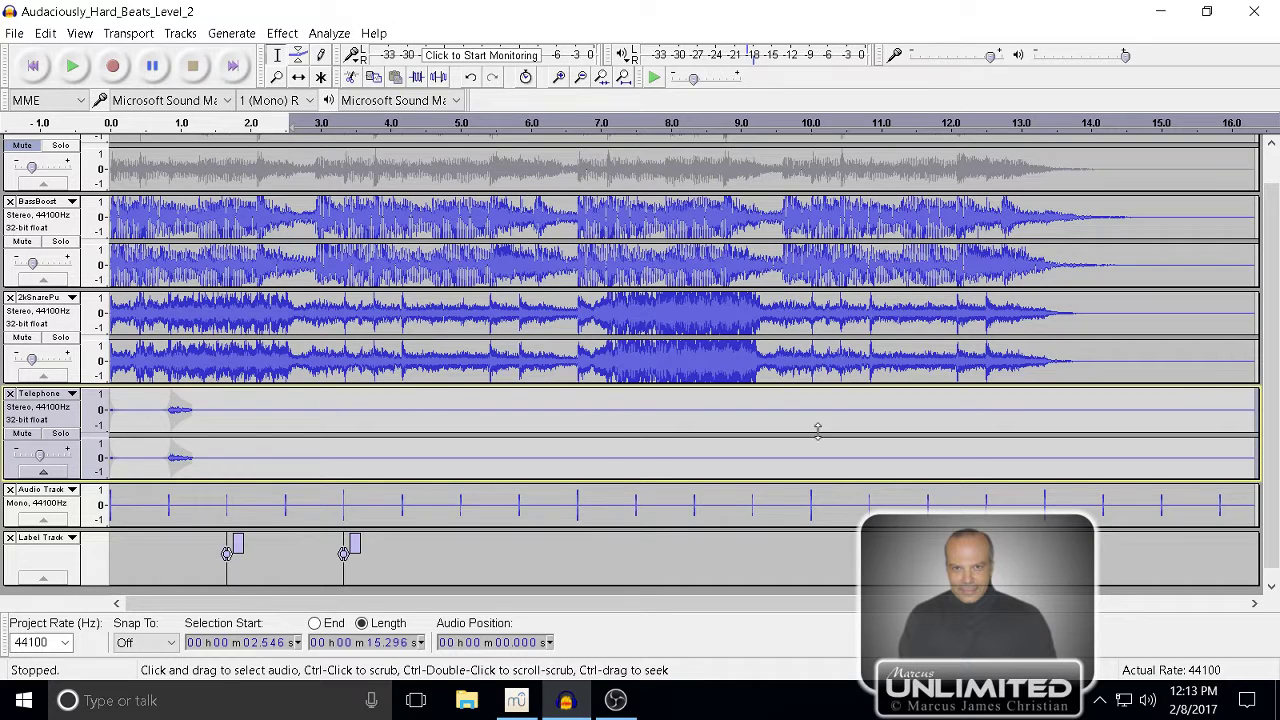
pyautogui.moveTo(1256, 400); pyautogui.dragTo(228, 414)
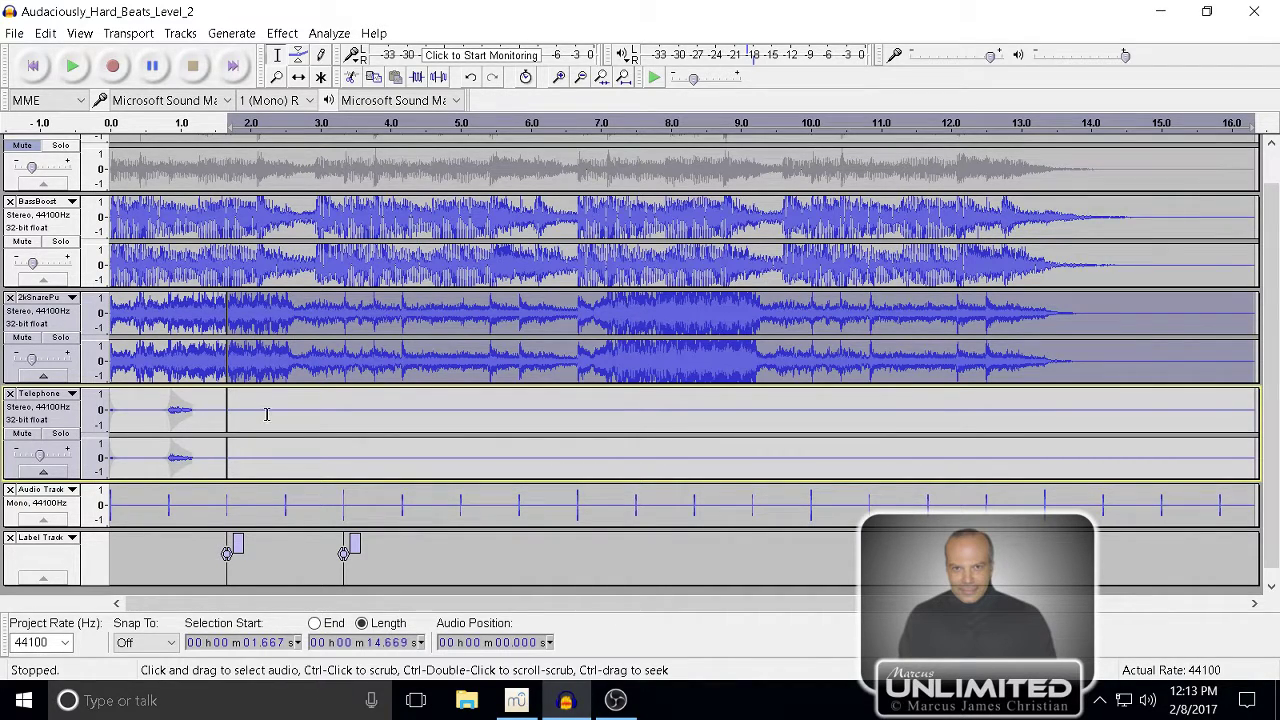
# - Try a Split Cut of the selected audio from 1.667 s to the end in both tracks, and undo it
pyautogui.click(45, 33)
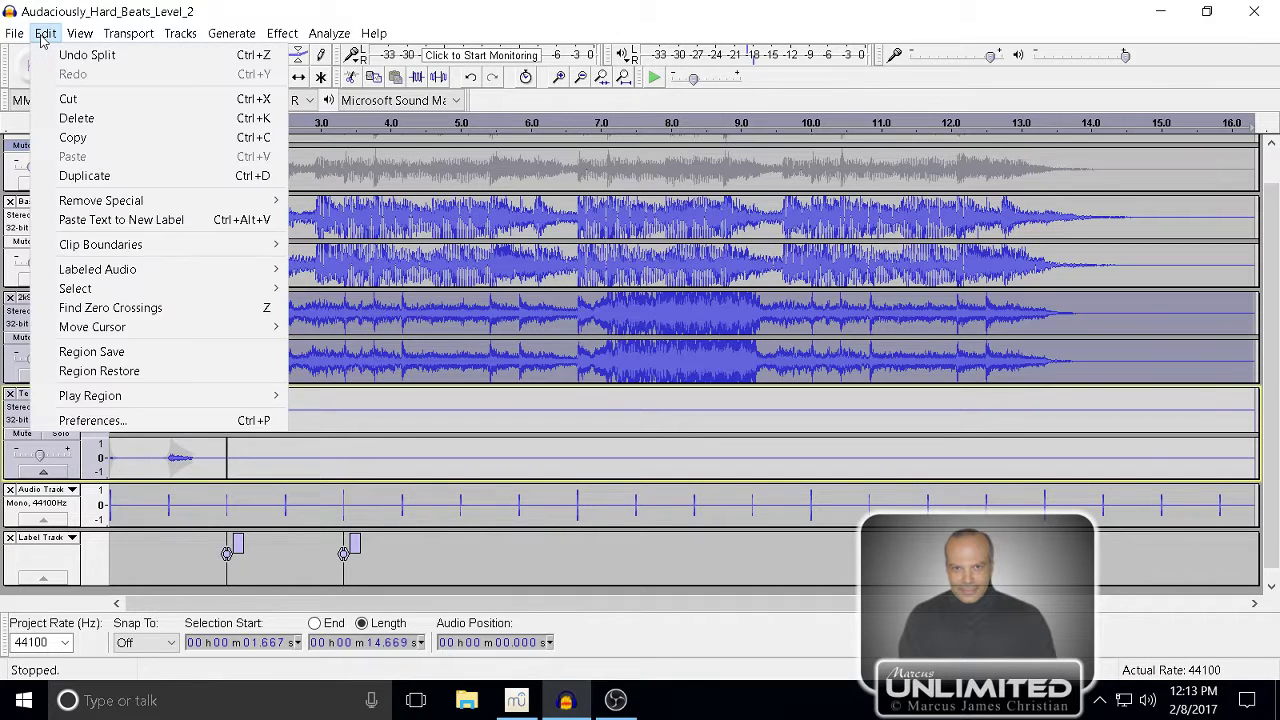
pyautogui.moveTo(86, 34)
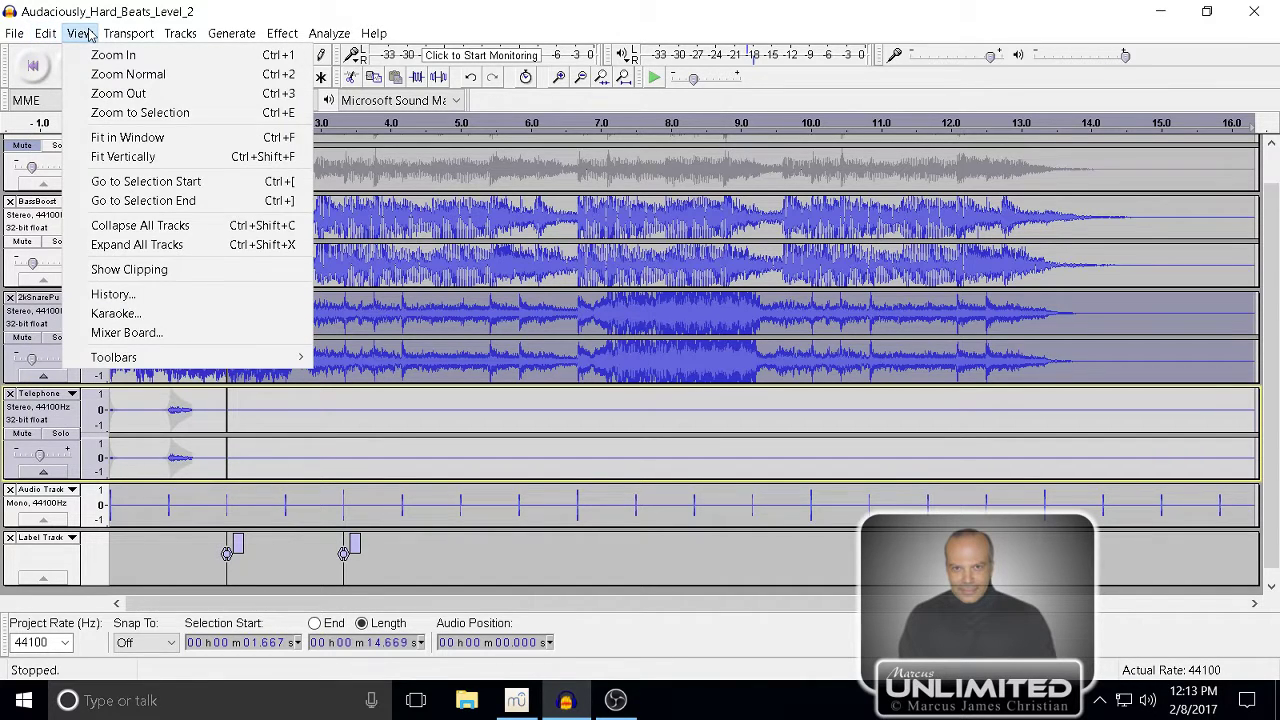
pyautogui.moveTo(128, 38)
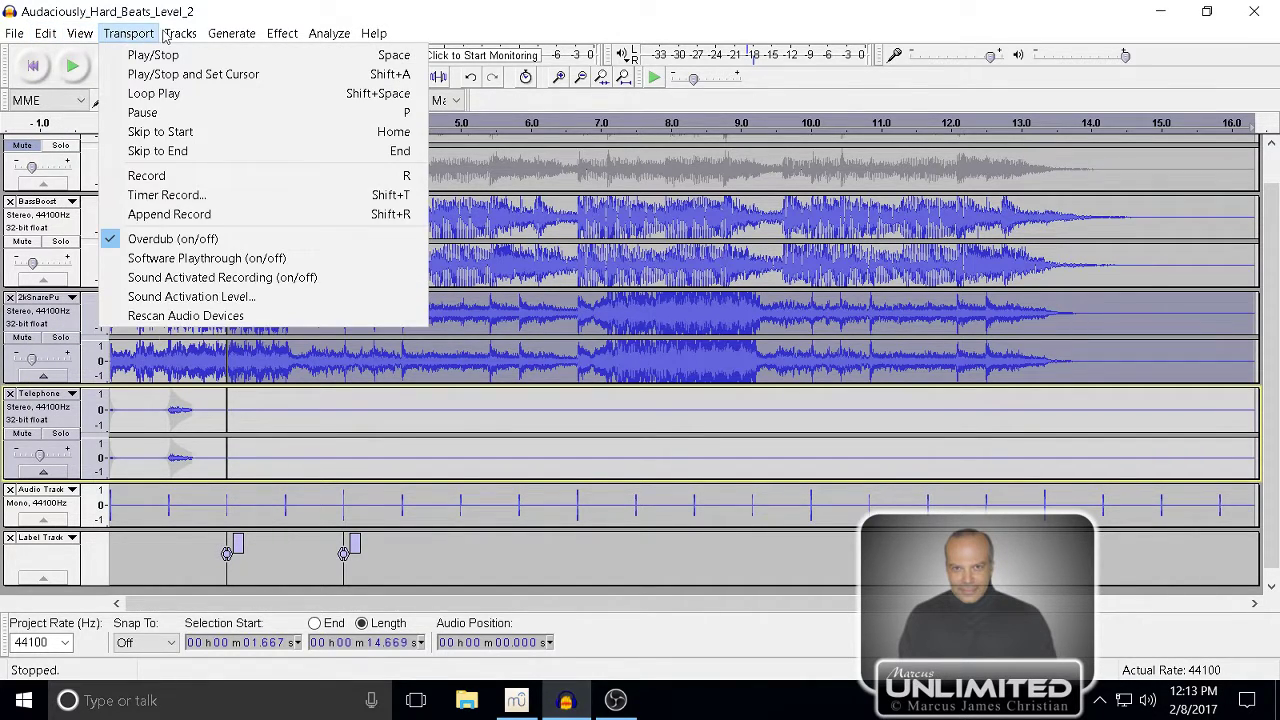
pyautogui.moveTo(172, 36)
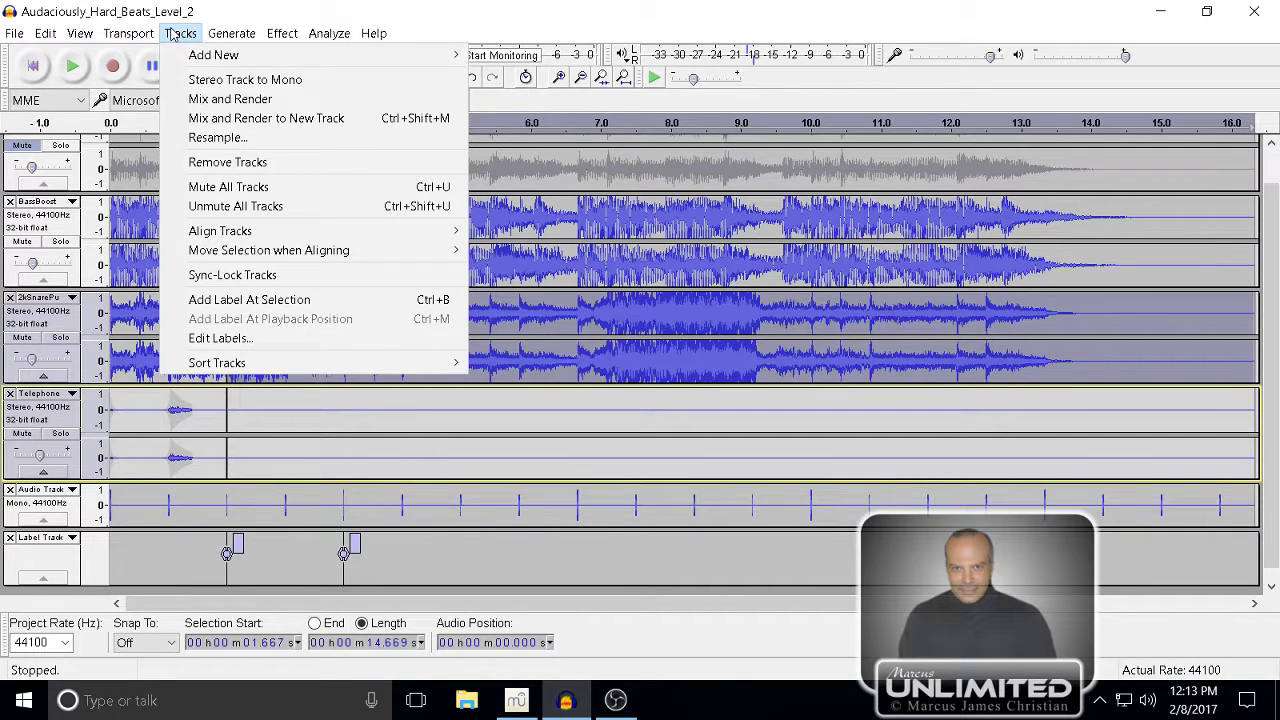
pyautogui.moveTo(47, 40)
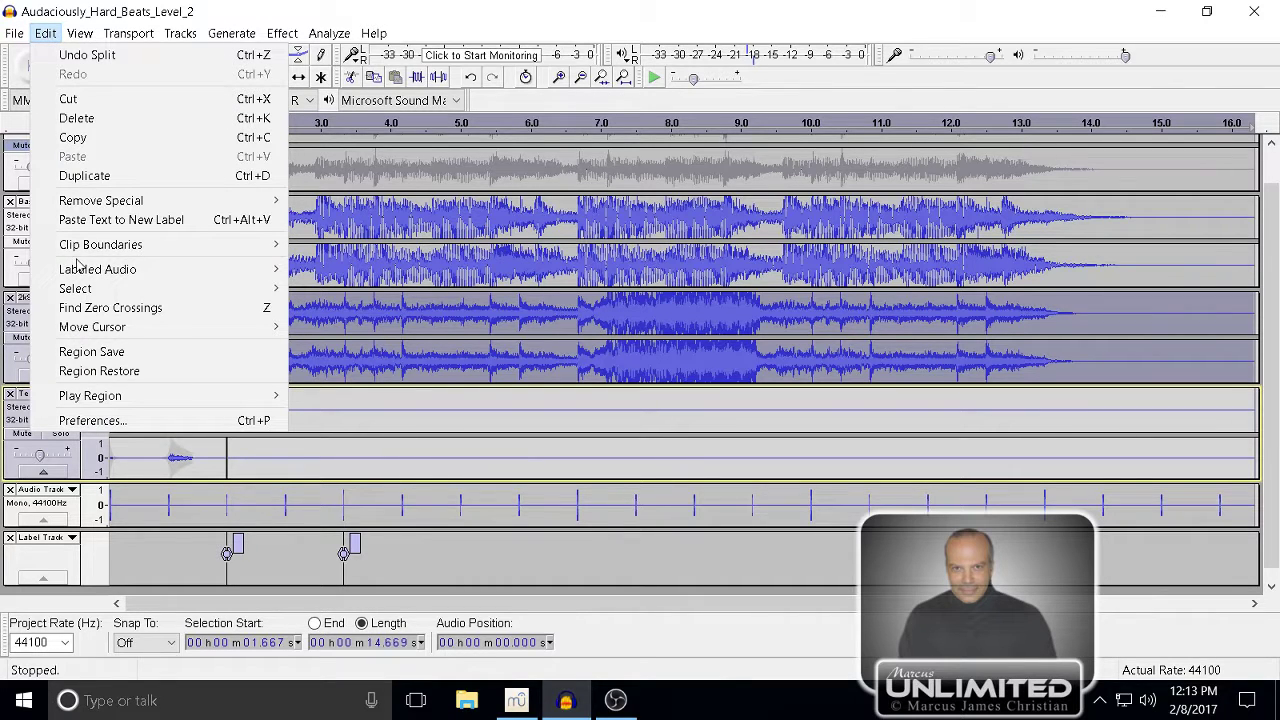
pyautogui.moveTo(135, 206)
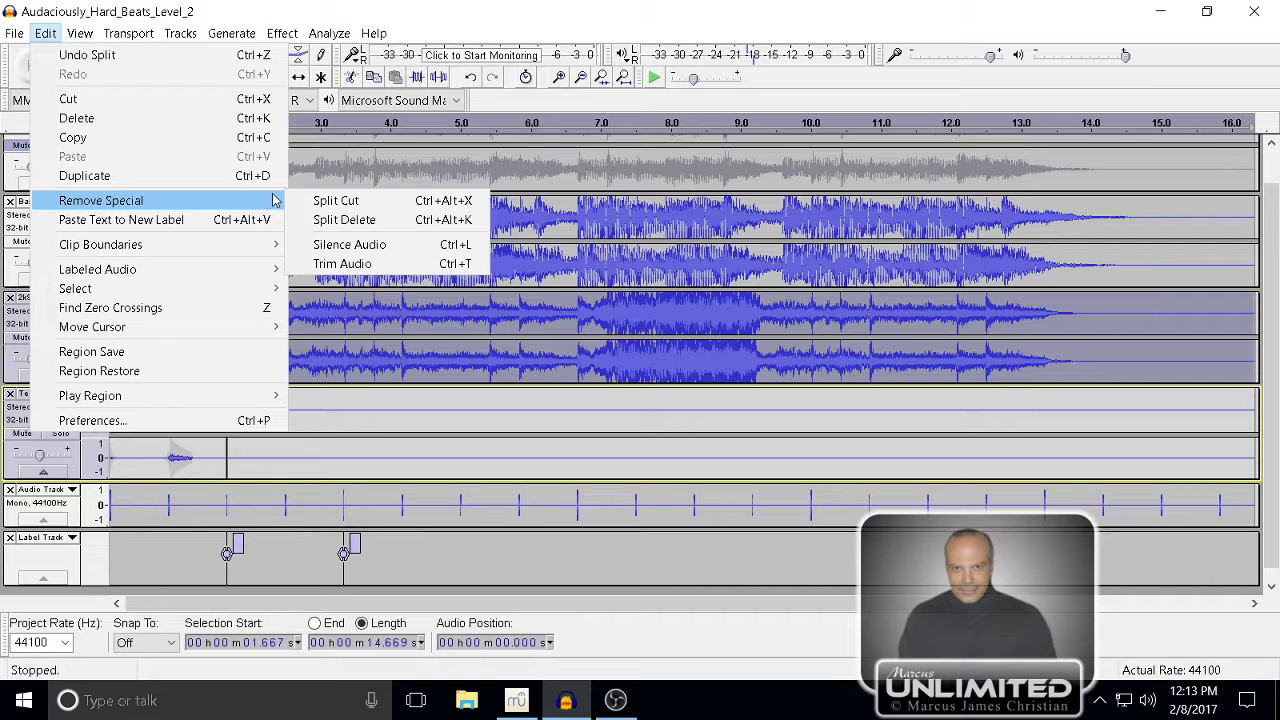
pyautogui.click(319, 203)
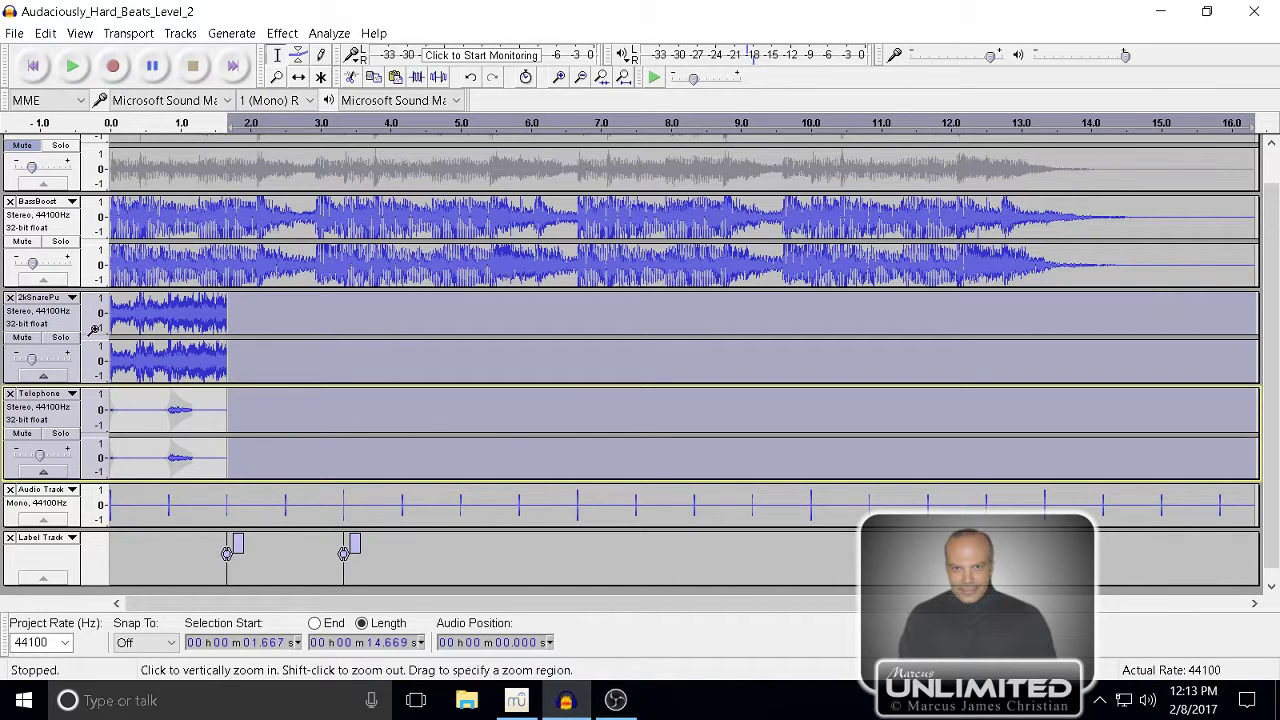
pyautogui.hotkey('ctrl', 'z')
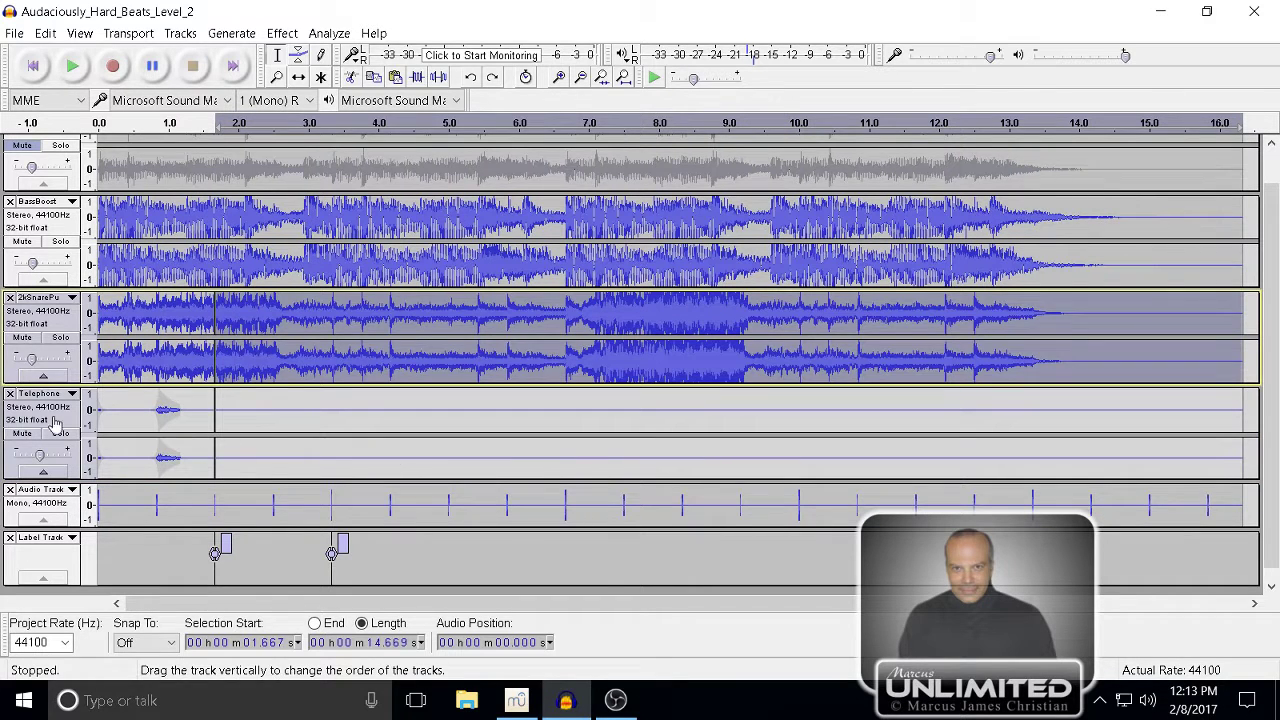
# - Select the entire TelephoneEQ track and move its audio to a new track with Split New
pyautogui.click(55, 425)
pyautogui.click(128, 36)
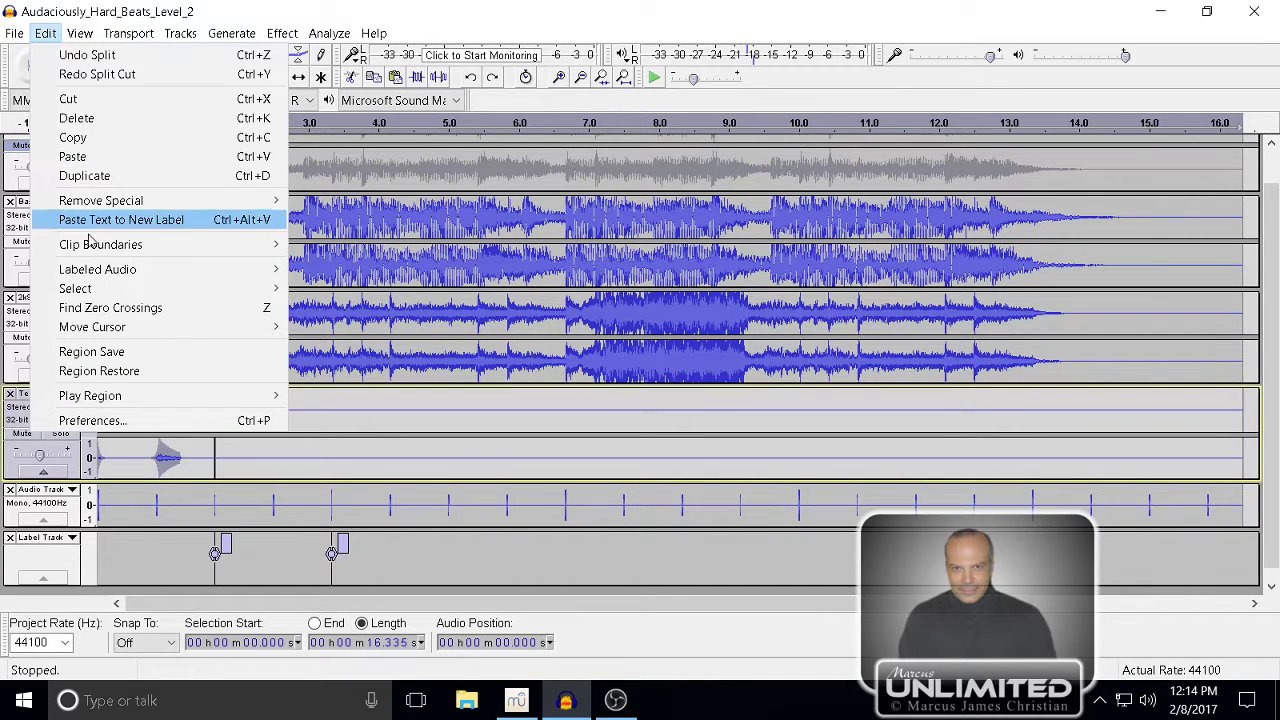
pyautogui.moveTo(92, 250)
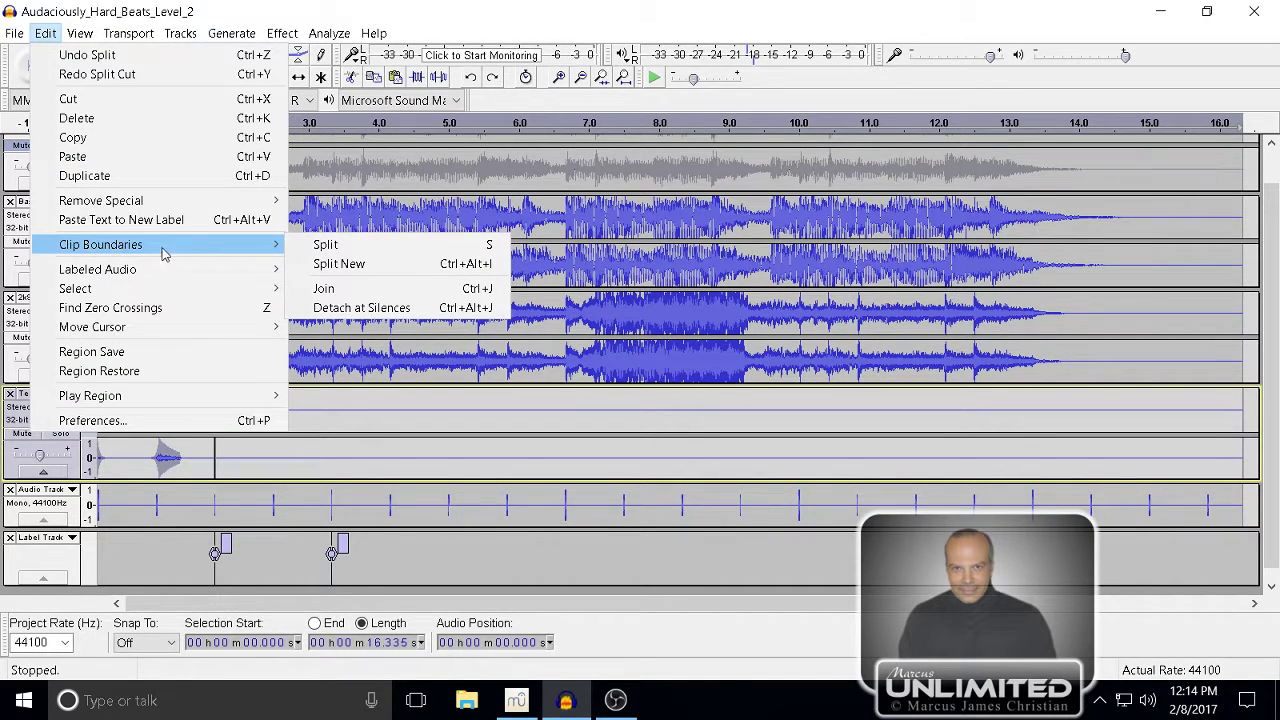
pyautogui.click(325, 263)
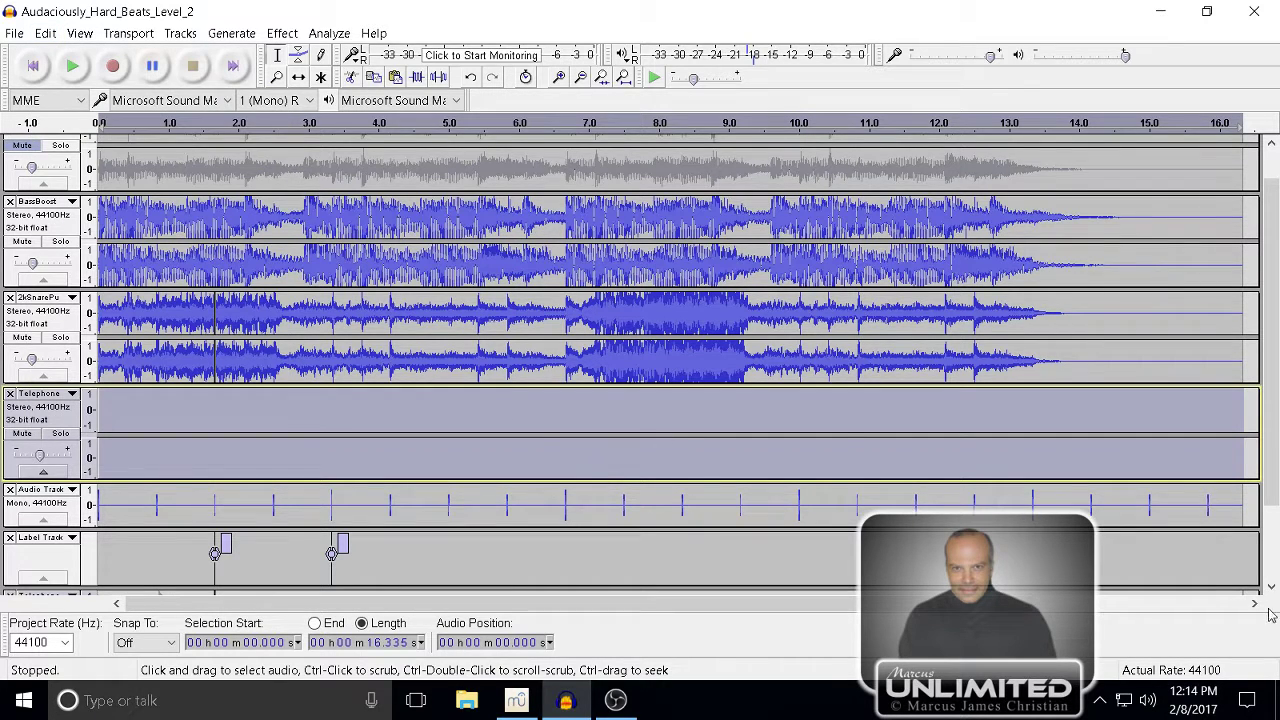
pyautogui.scroll(-2, 1105, 539)
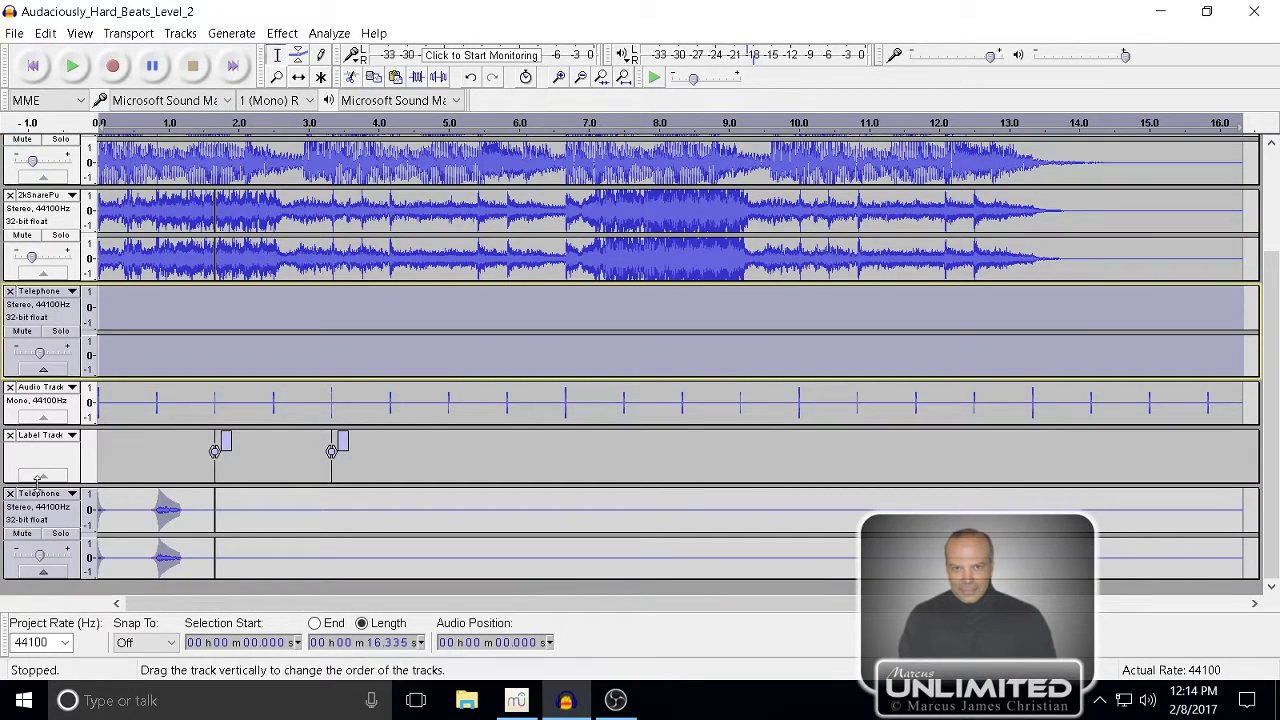
# - Select the new TelephoneEQ track and play the project briefly from the start
pyautogui.click(42, 515)
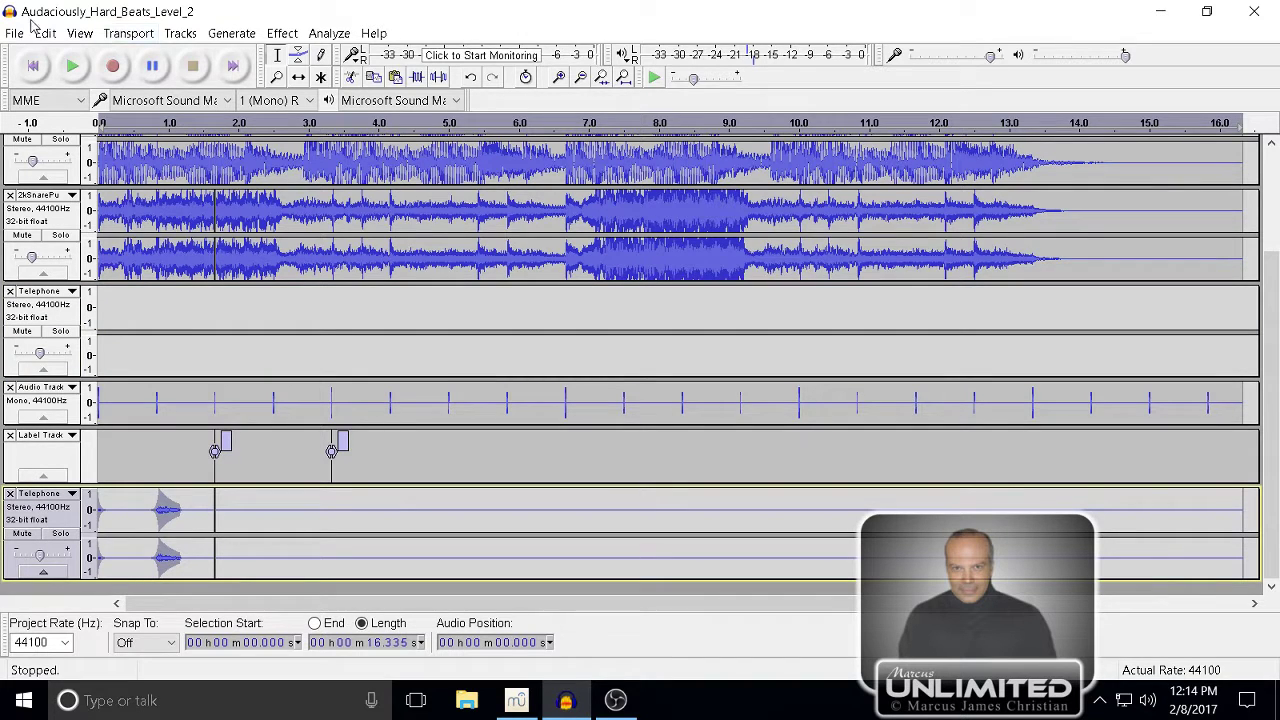
pyautogui.click(36, 70)
pyautogui.click(78, 68)
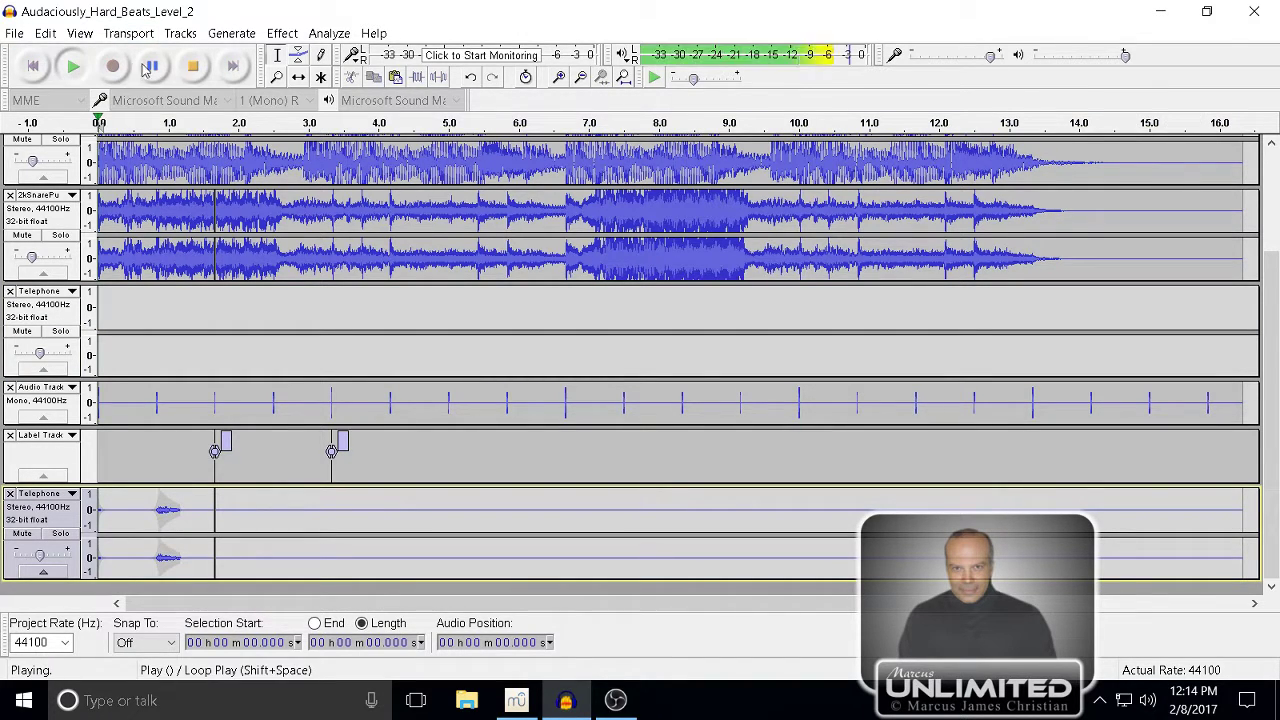
pyautogui.click(195, 68)
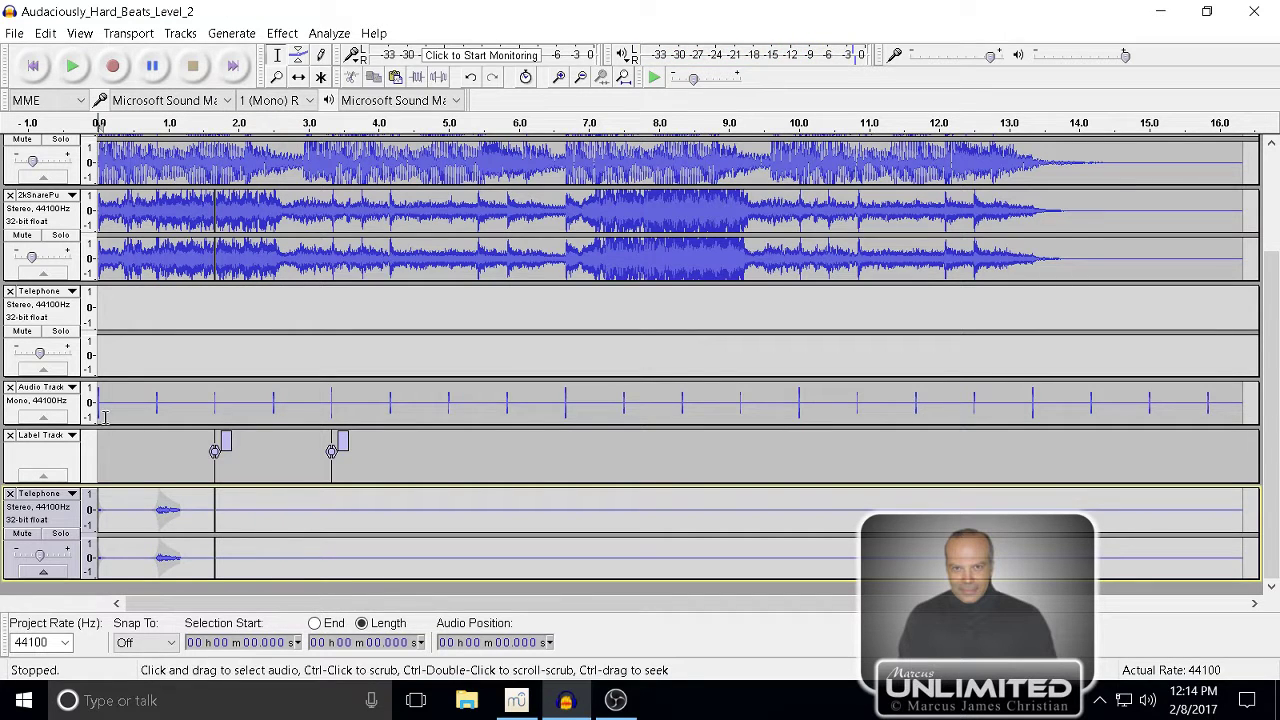
# - Mute the click track after enlarging its height, and fit all tracks vertically in the window
pyautogui.moveTo(106, 424); pyautogui.dragTo(106, 461)
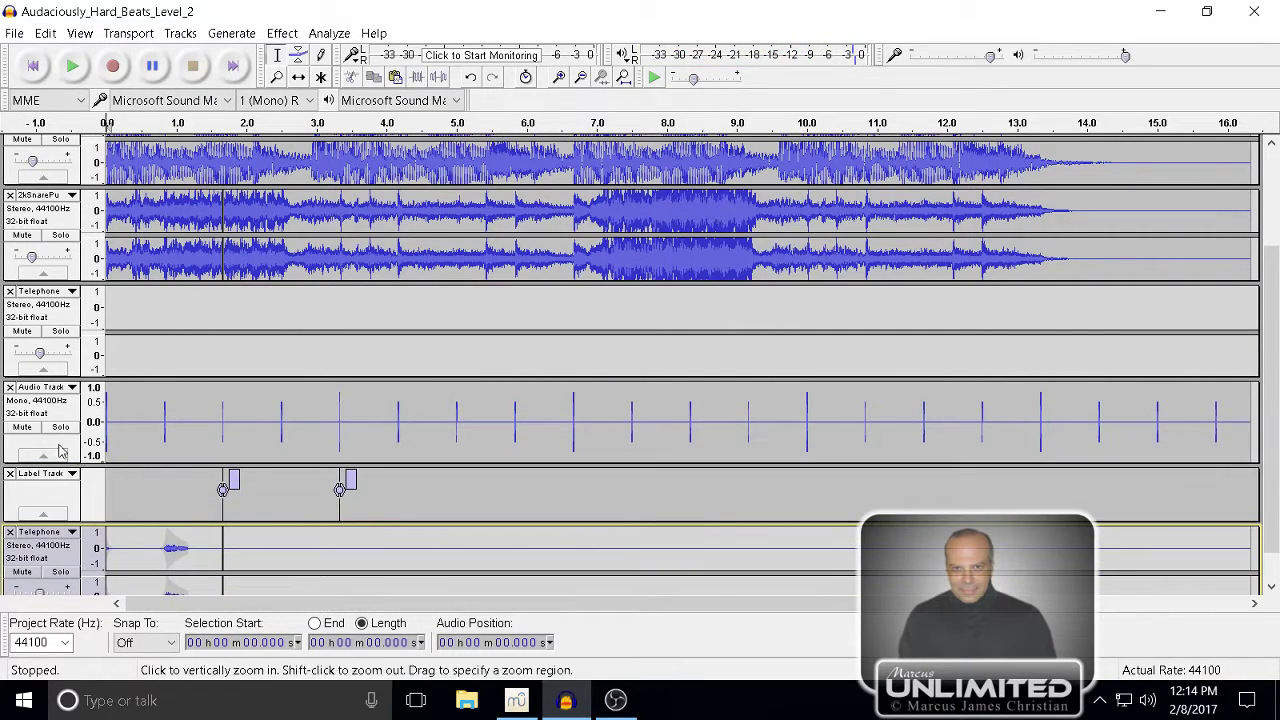
pyautogui.click(24, 428)
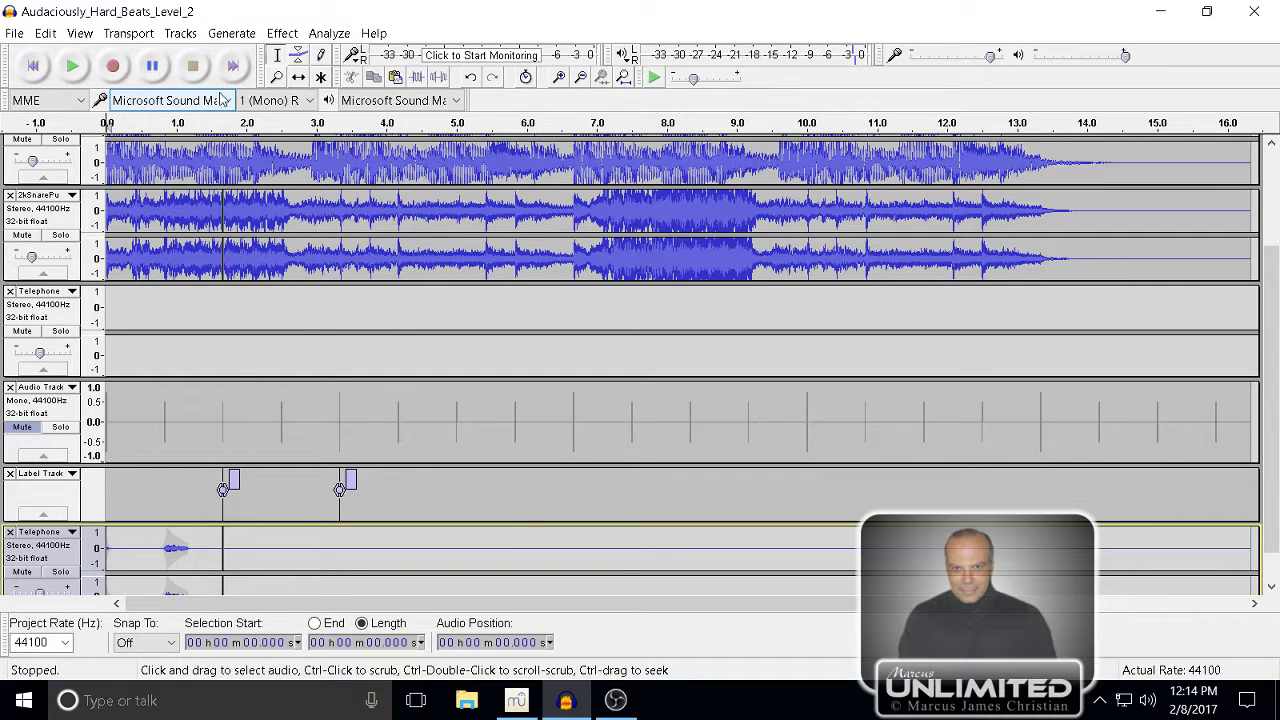
pyautogui.click(79, 33)
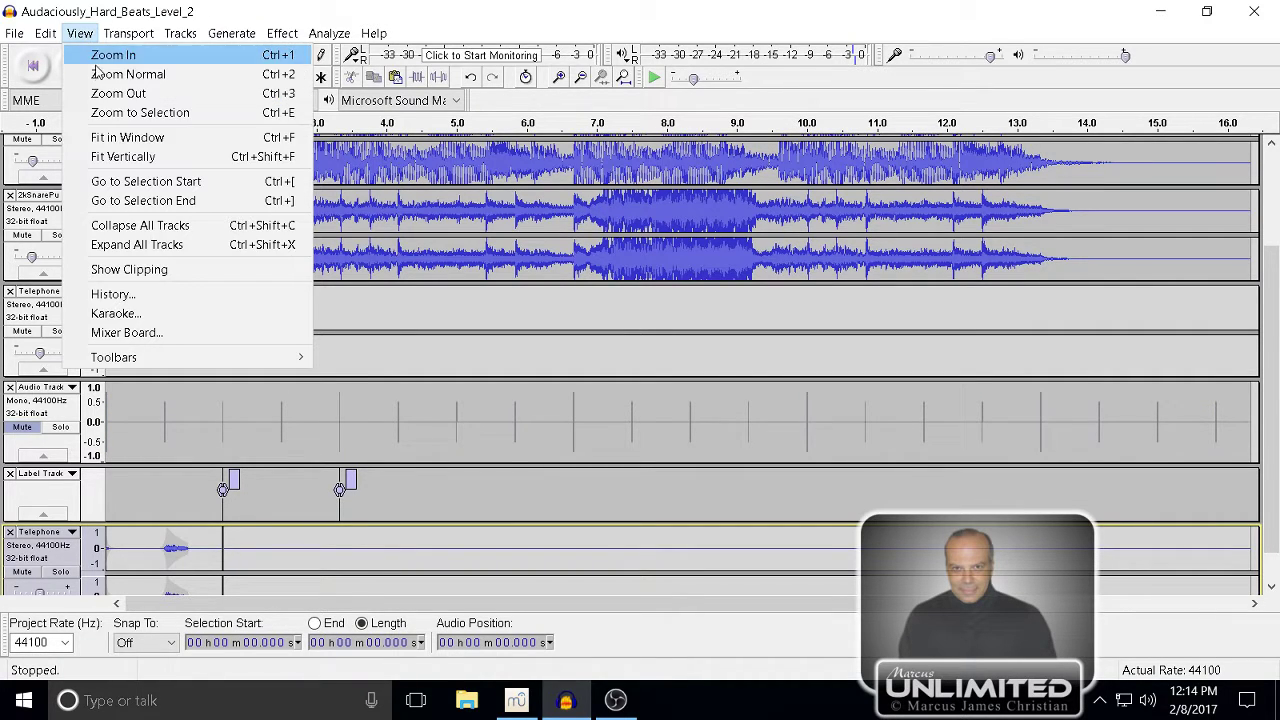
pyautogui.click(120, 137)
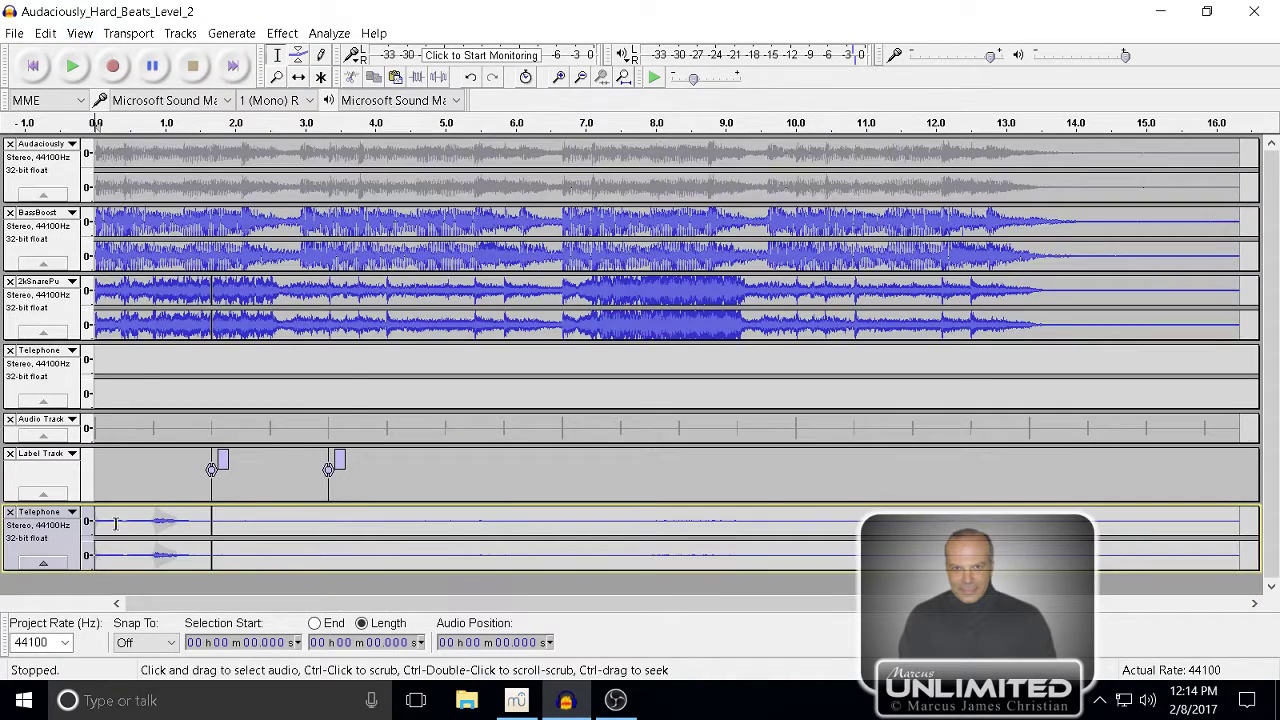
# - Apply Mix and Render to the new TelephoneEQ track so its volume envelope is baked into the audio
pyautogui.click(57, 550)
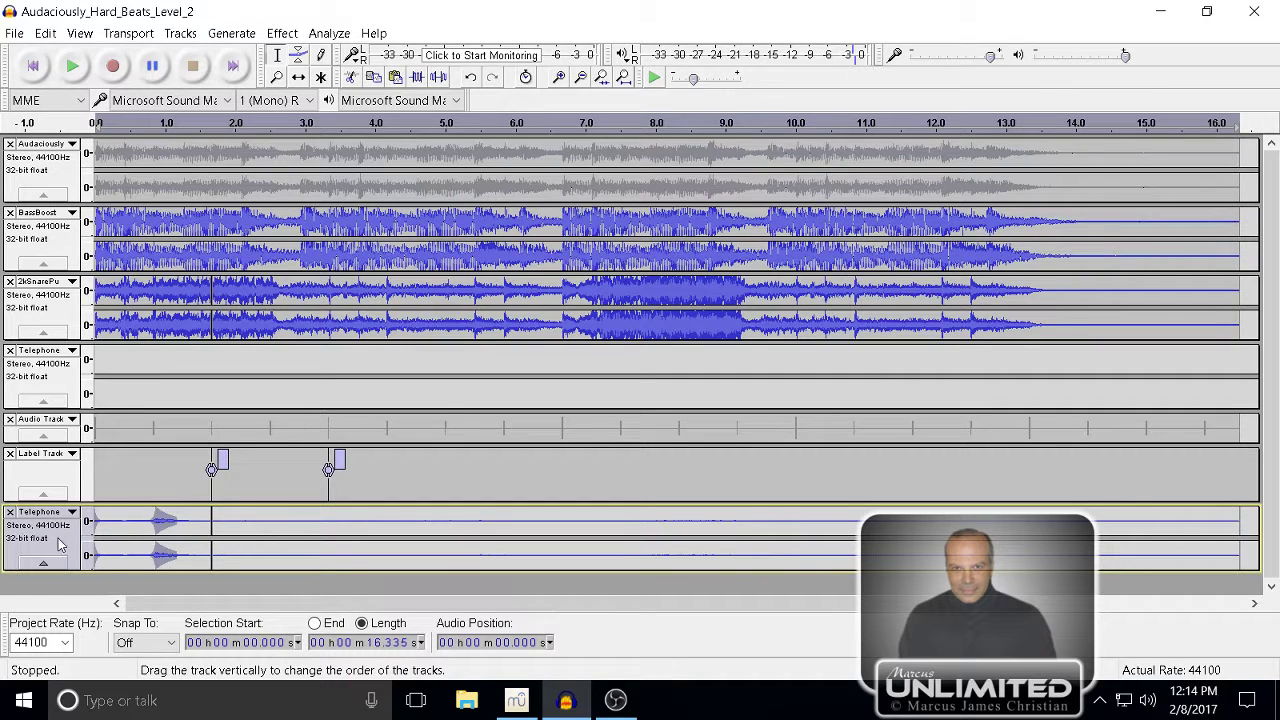
pyautogui.click(232, 34)
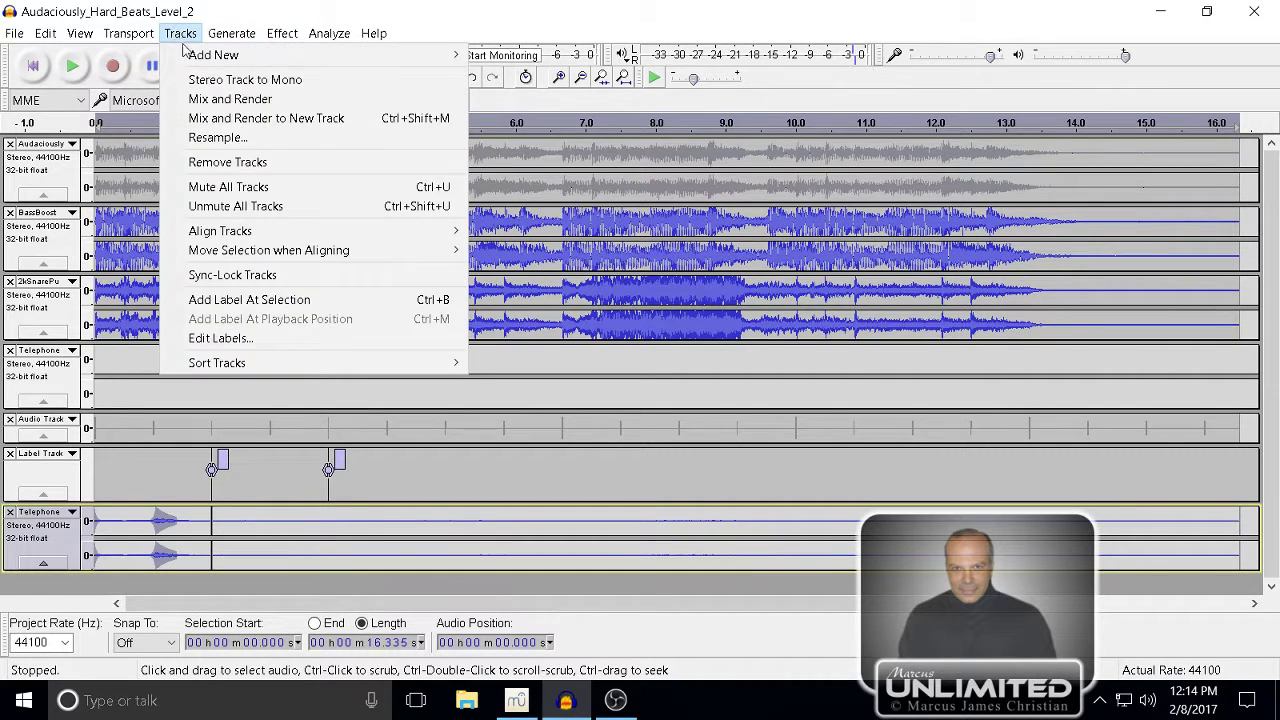
pyautogui.click(203, 103)
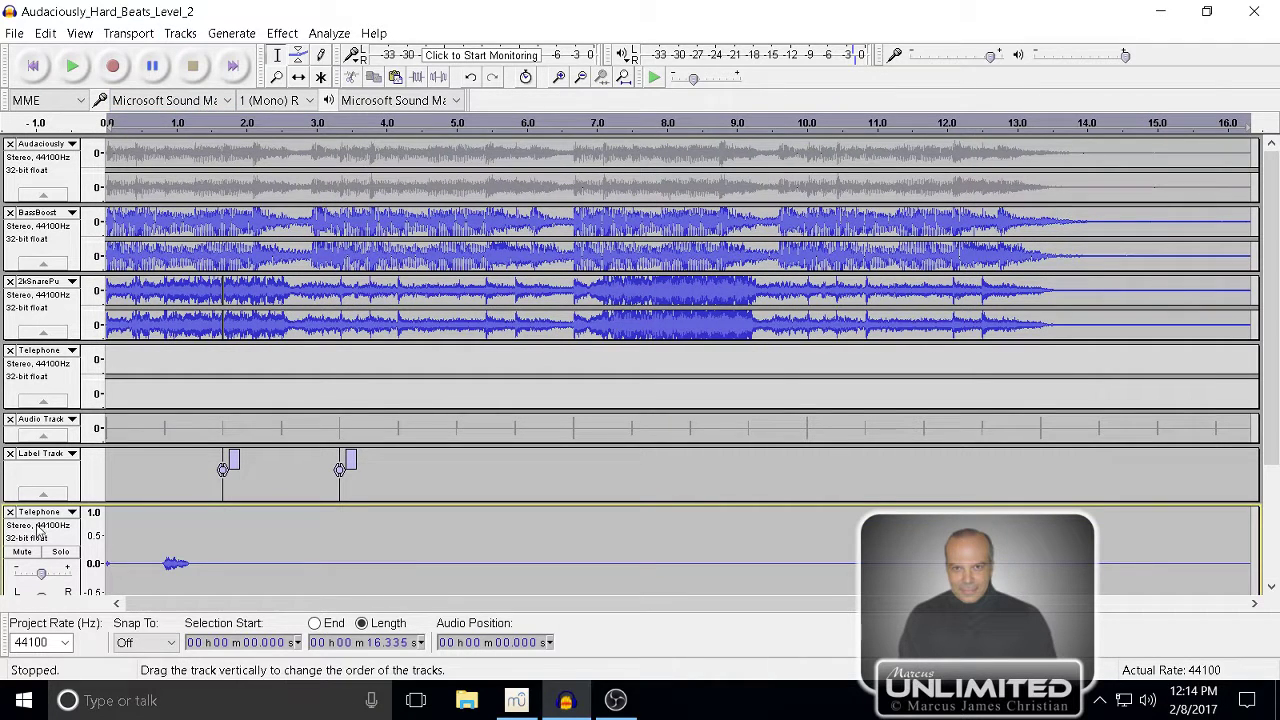
# - Reduce the label track's height and play the project from the start to hear the rendered TelephoneEQ audio
pyautogui.moveTo(130, 503); pyautogui.dragTo(136, 470)
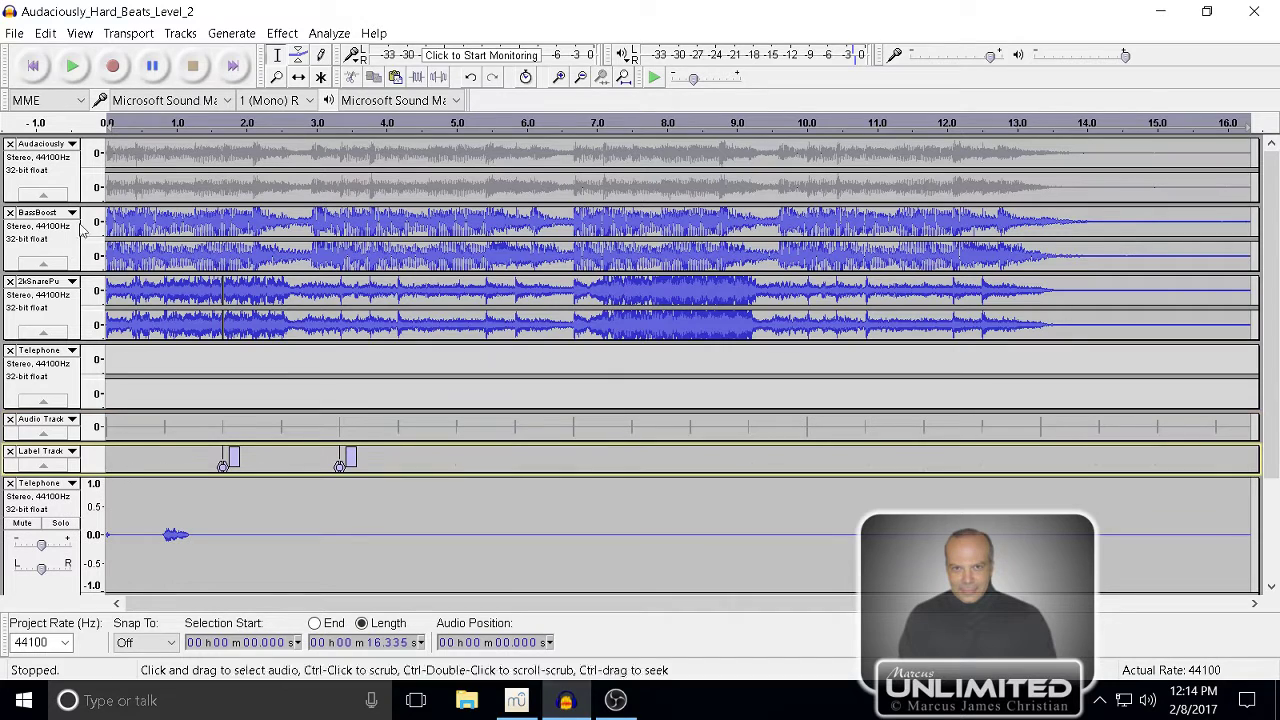
pyautogui.click(72, 67)
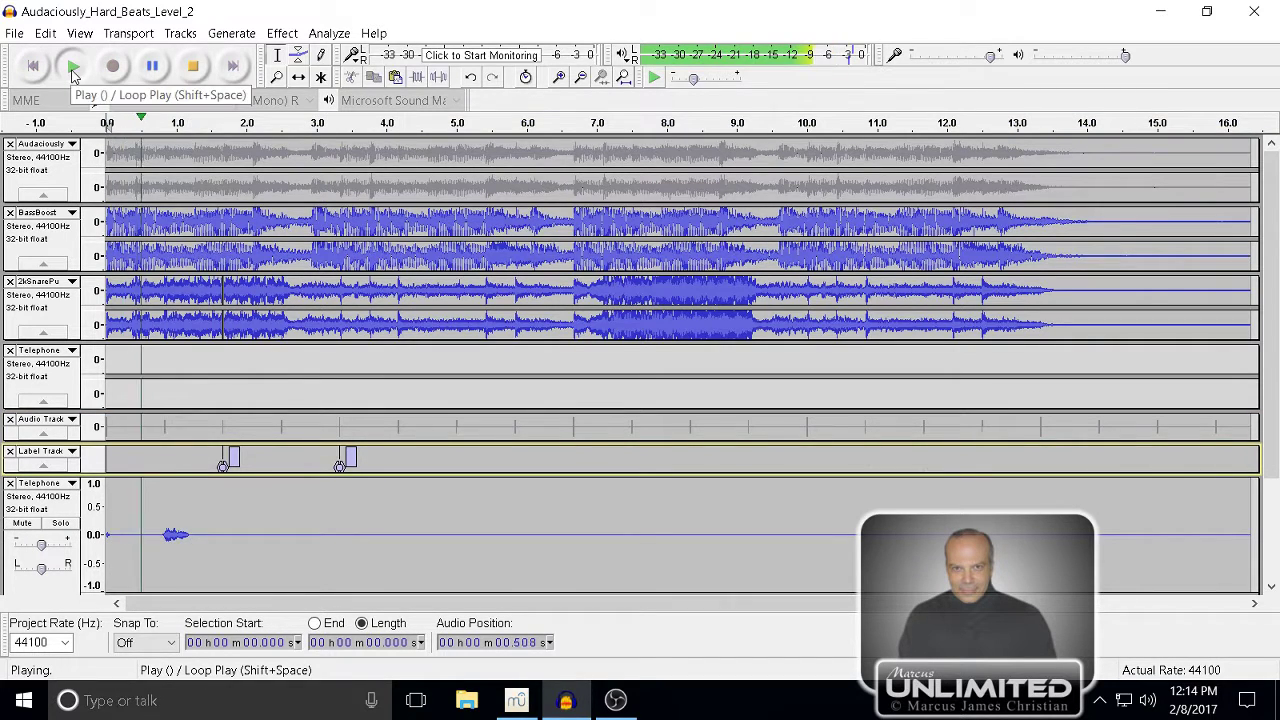
pyautogui.click(196, 68)
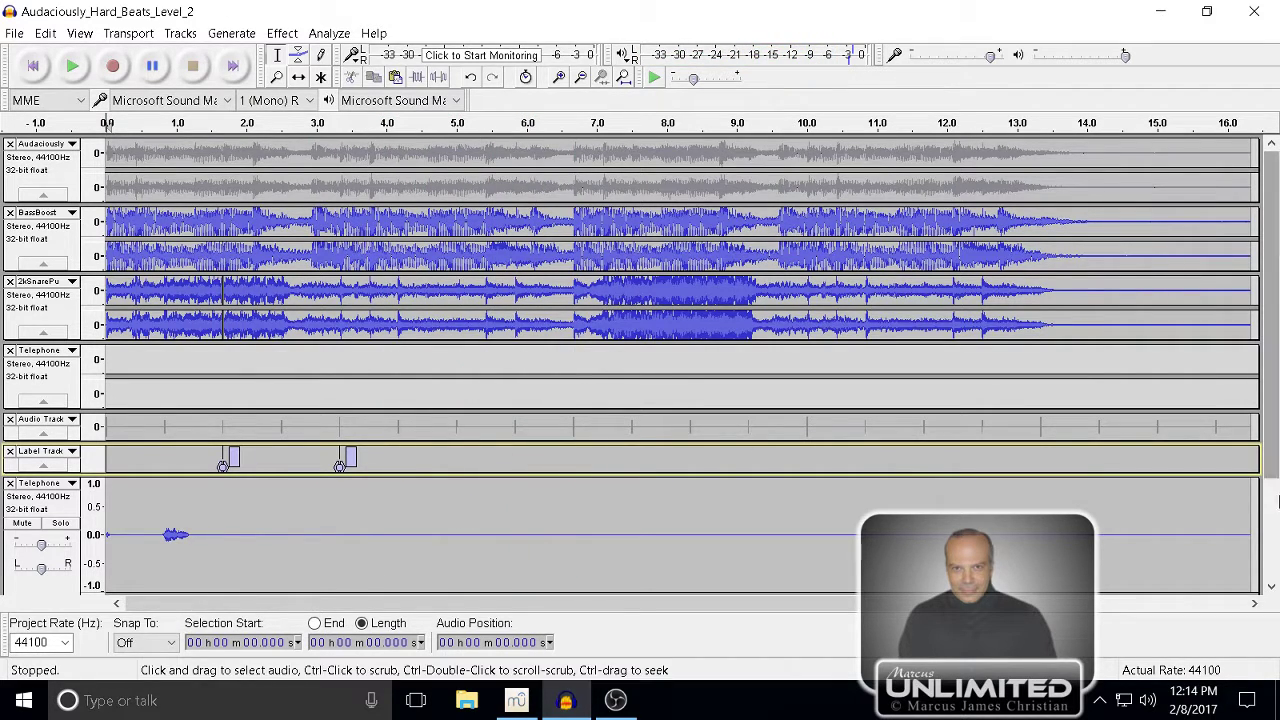
# - Delete the rendered TelephoneEQ track's audio from 1.667 s to the end and select the whole remaining clip
pyautogui.moveTo(1253, 521); pyautogui.dragTo(222, 515)
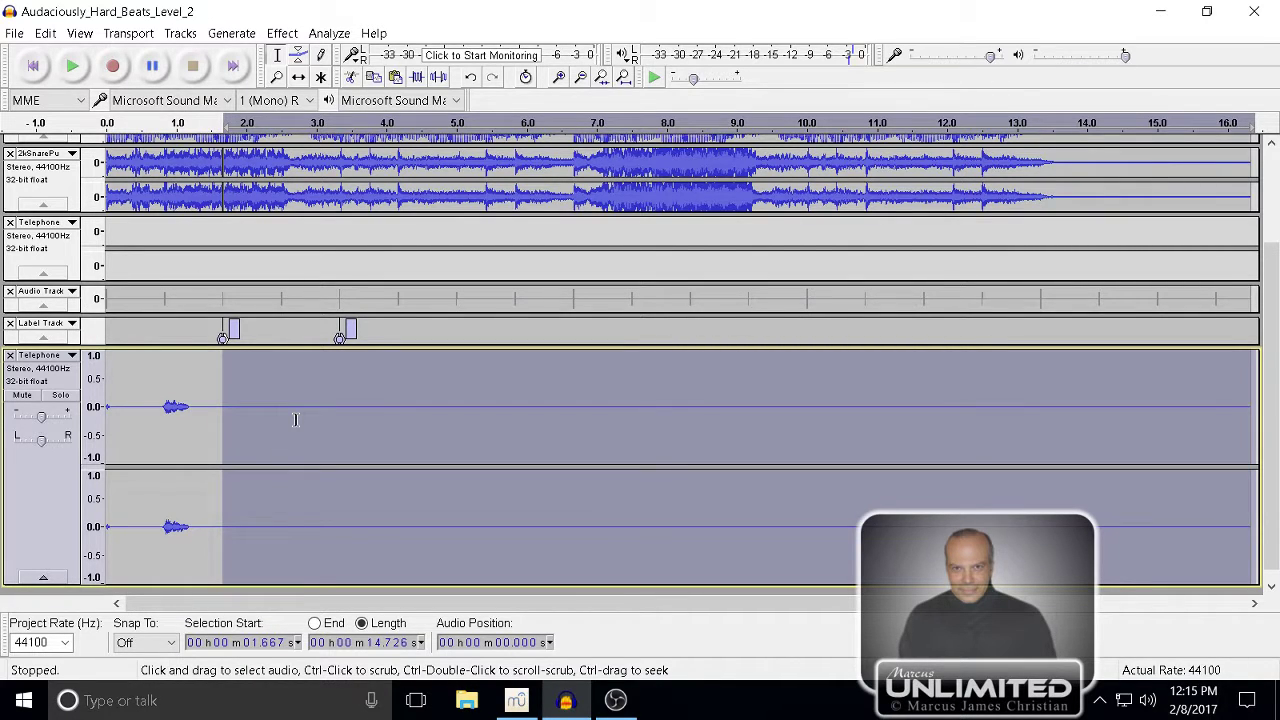
pyautogui.press('Delete')
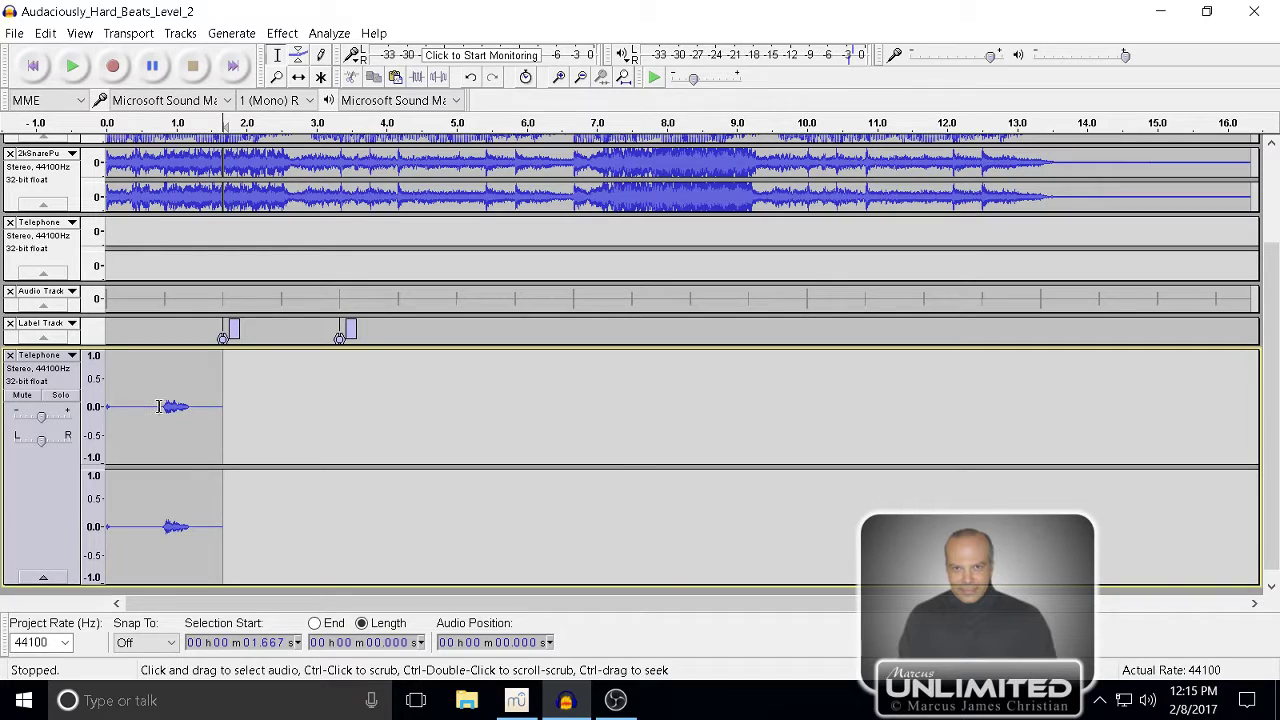
pyautogui.moveTo(159, 406); pyautogui.dragTo(68, 428)
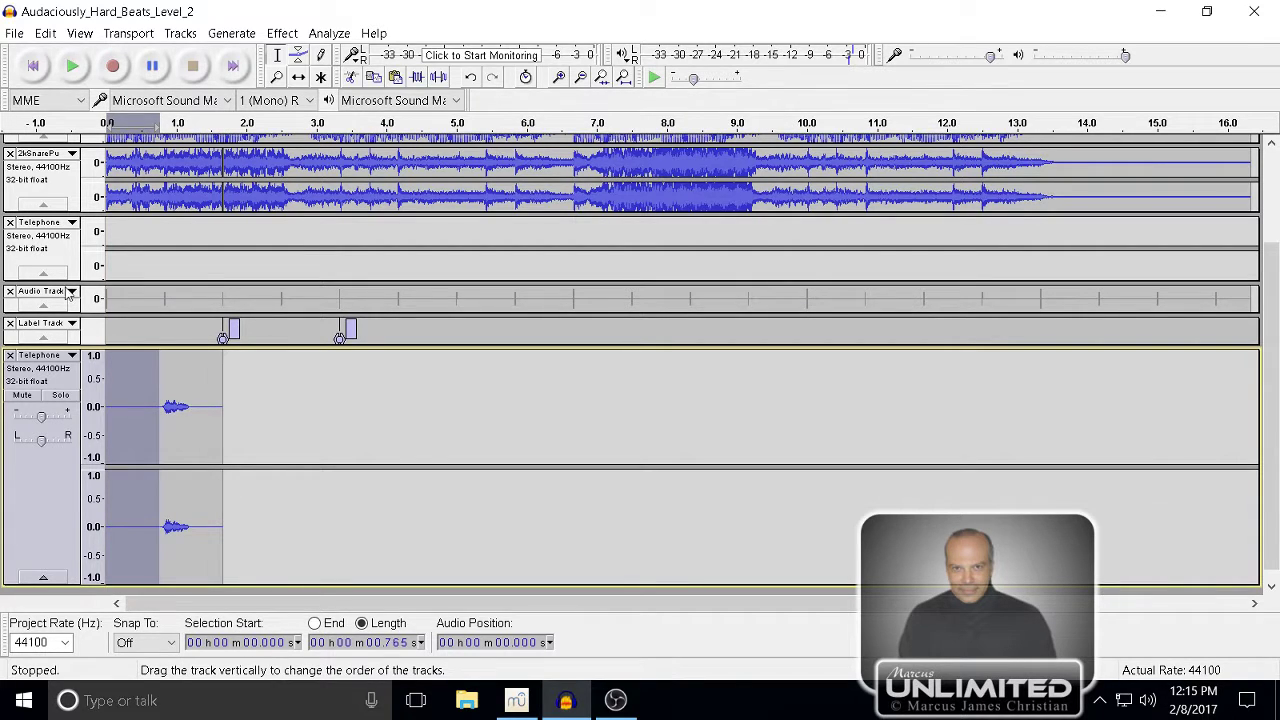
pyautogui.click(40, 385)
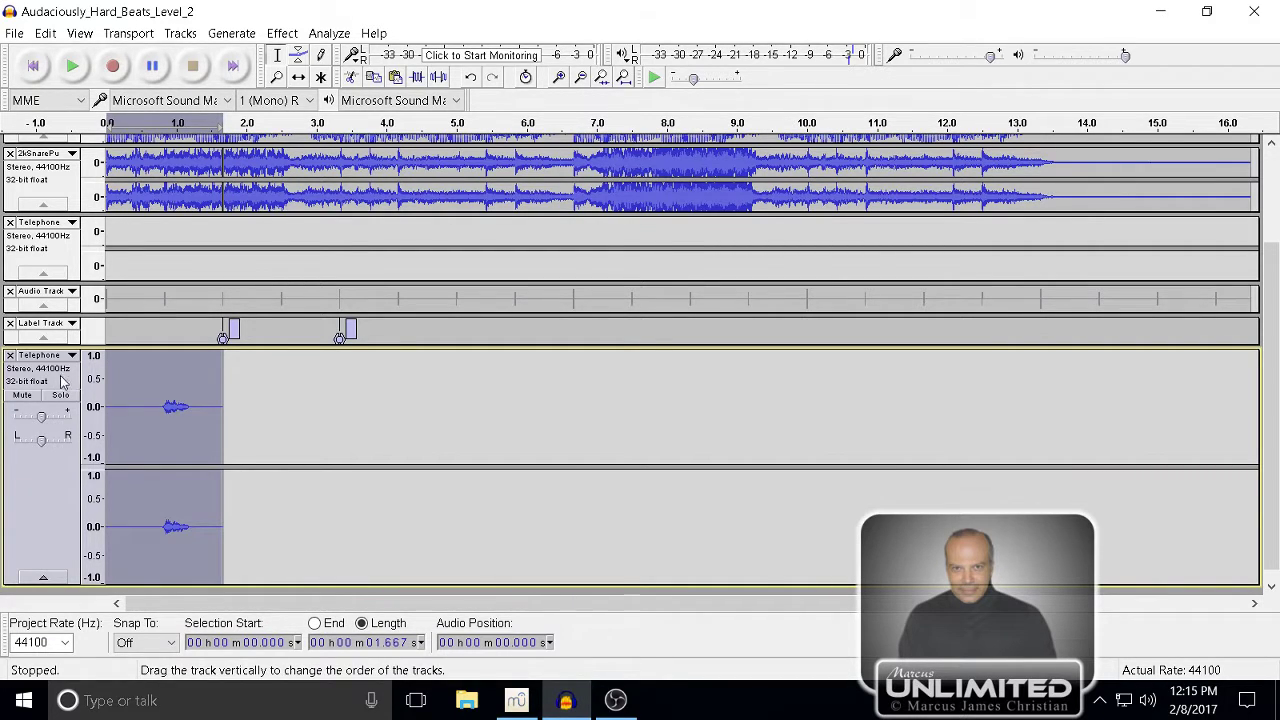
# - Select the whole trimmed TelephoneEQ clip and apply the Repeat effect with 8 repeats
pyautogui.moveTo(276, 410); pyautogui.dragTo(222, 416)
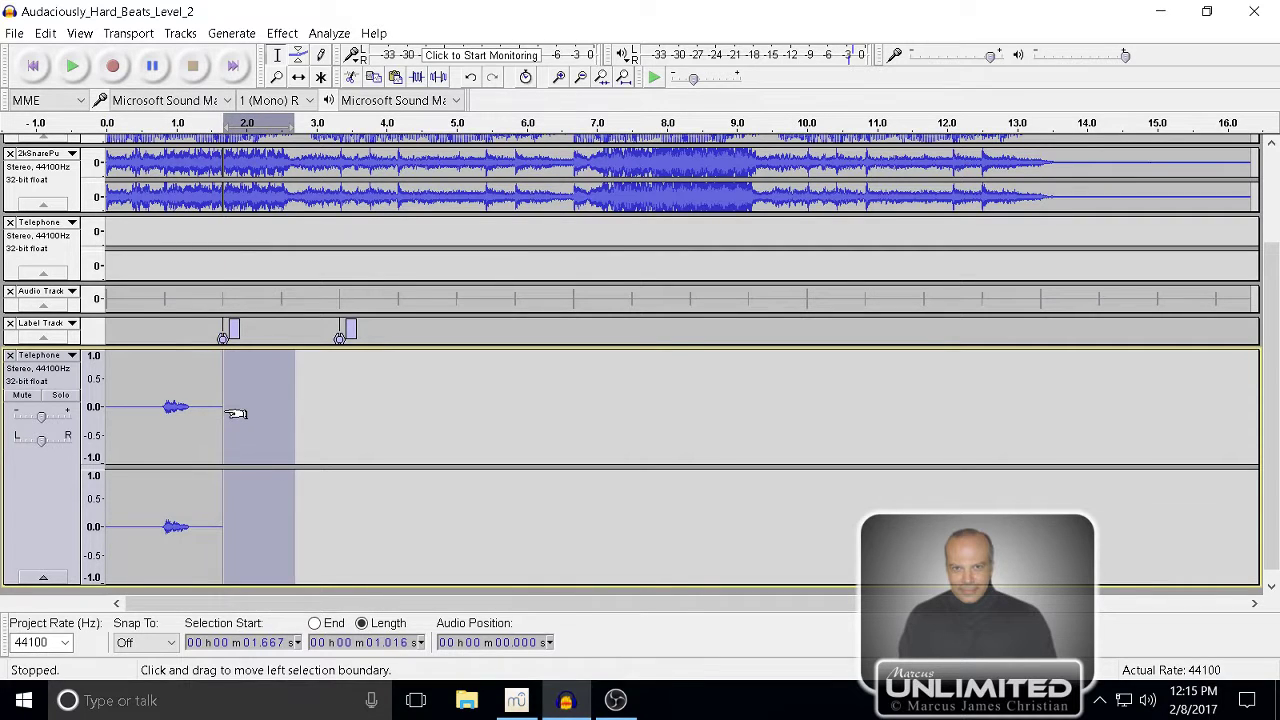
pyautogui.click(226, 411)
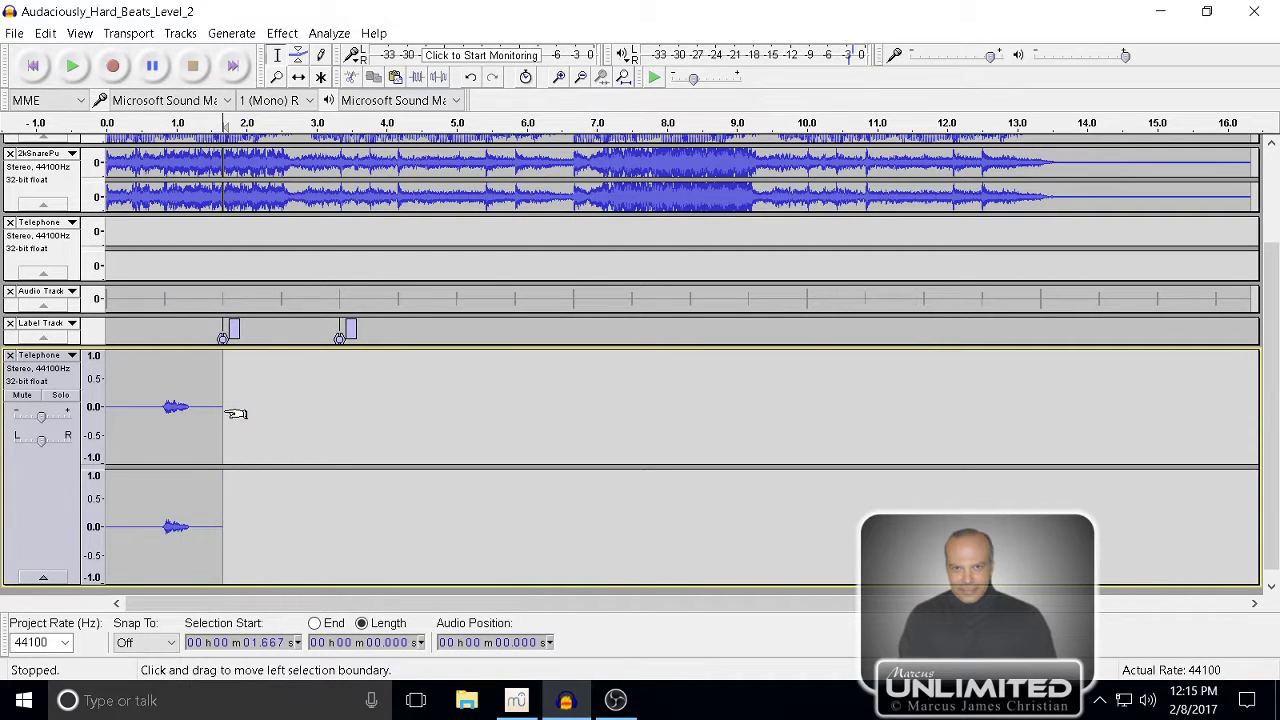
pyautogui.click(28, 385)
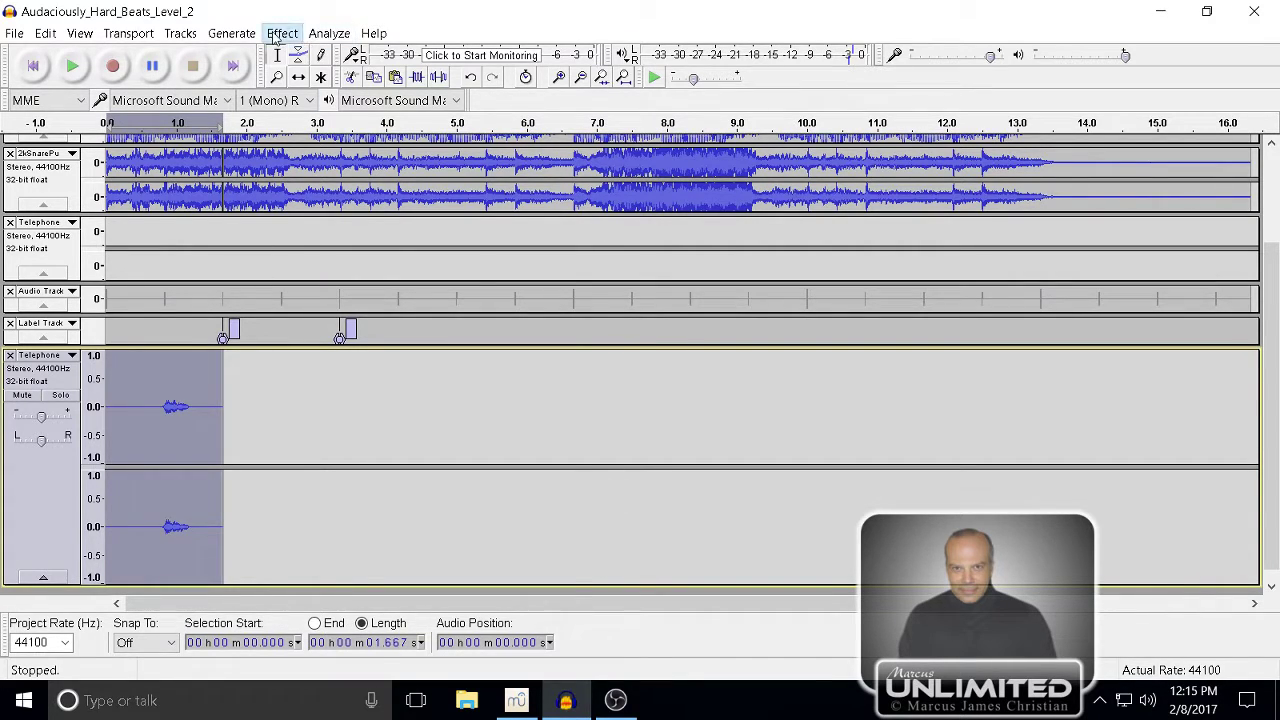
pyautogui.click(279, 35)
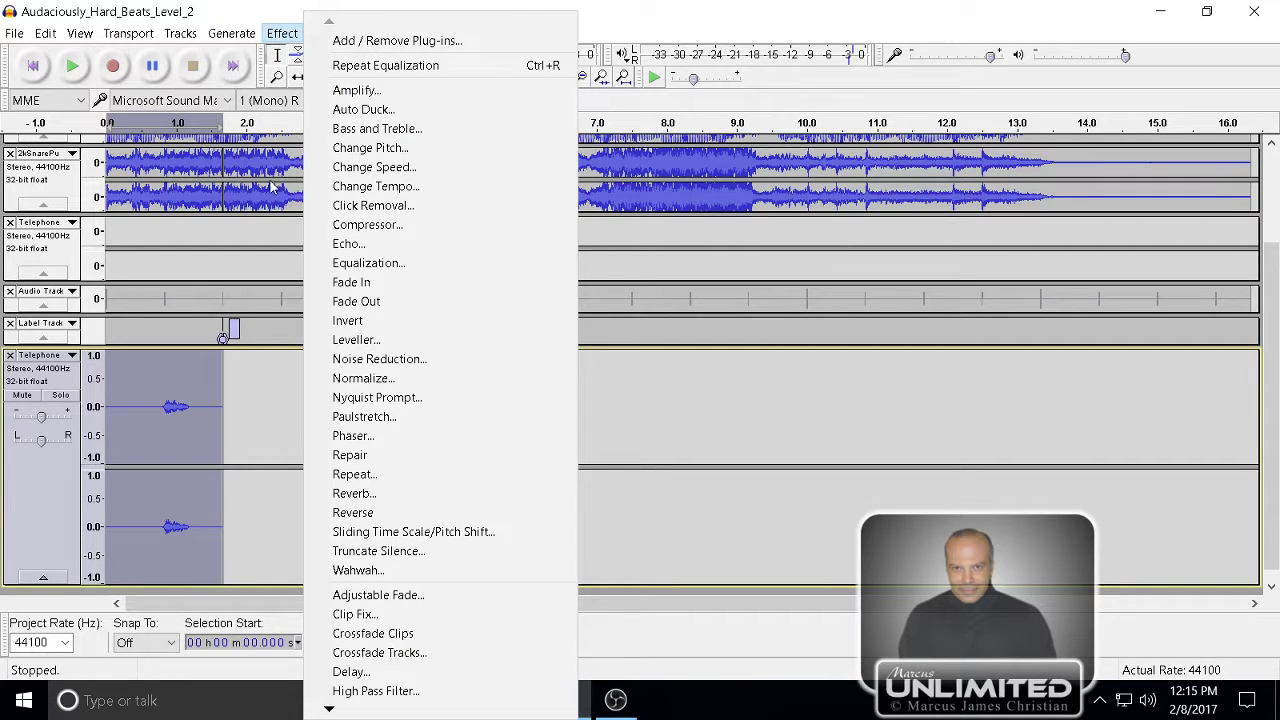
pyautogui.click(378, 475)
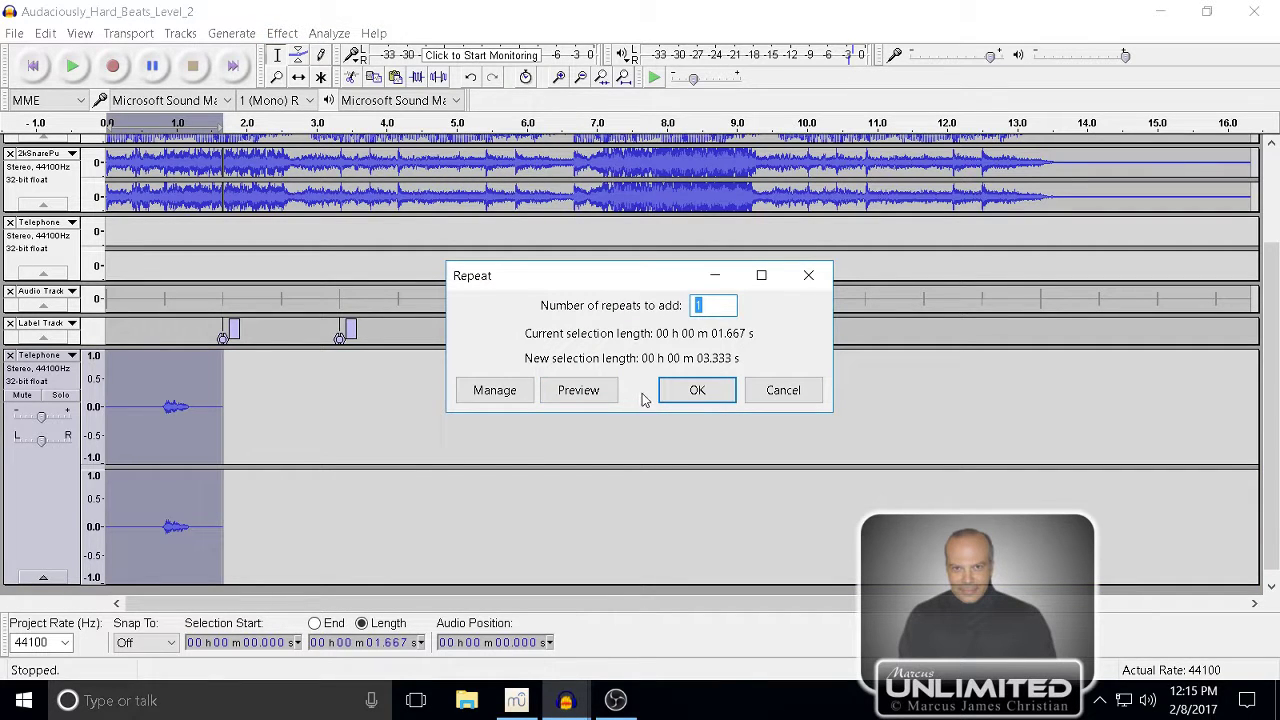
pyautogui.write('8')
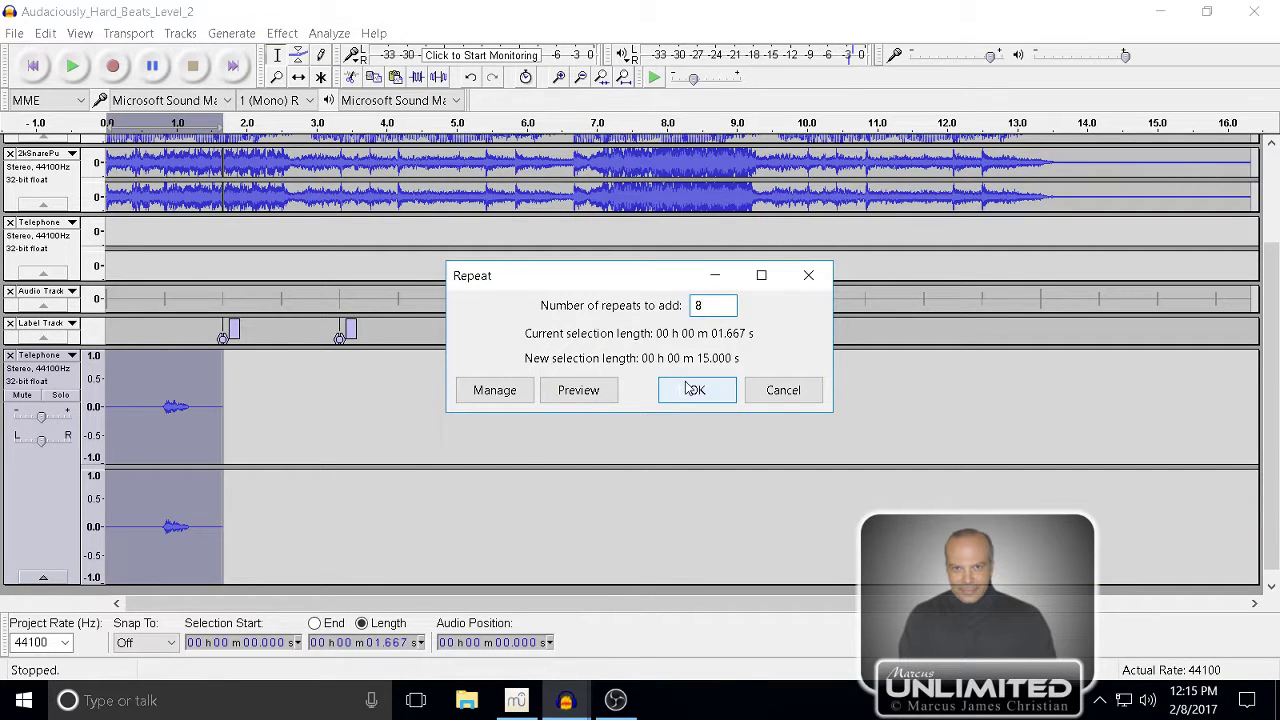
pyautogui.click(688, 397)
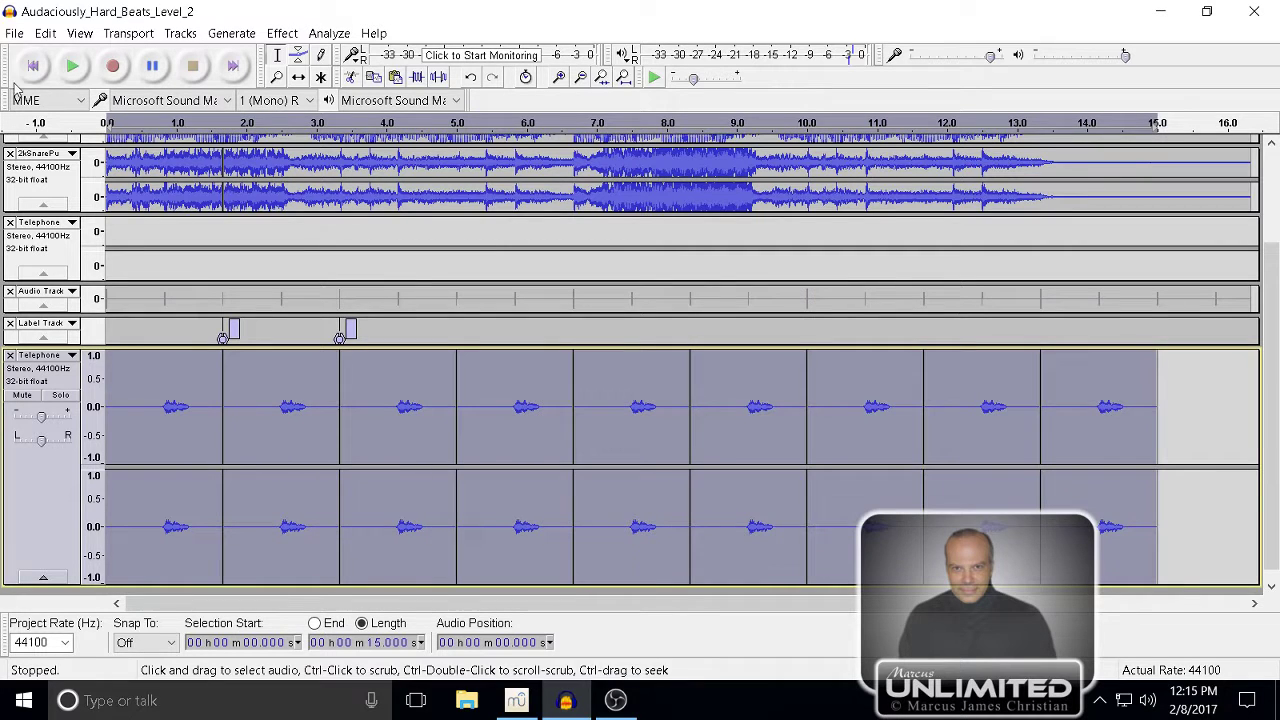
# - Play the project from the start to hear the repeated TelephoneEQ hits, and stop playback
pyautogui.click(55, 68)
pyautogui.click(73, 67)
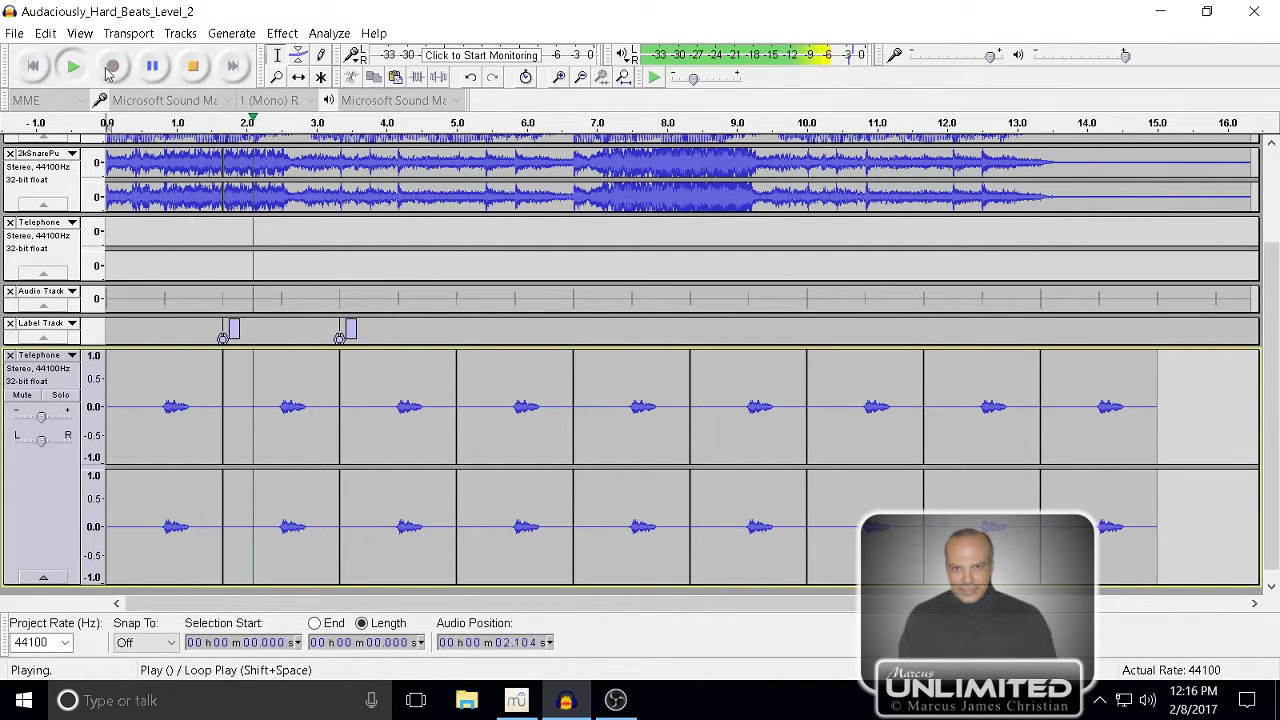
pyautogui.click(194, 68)
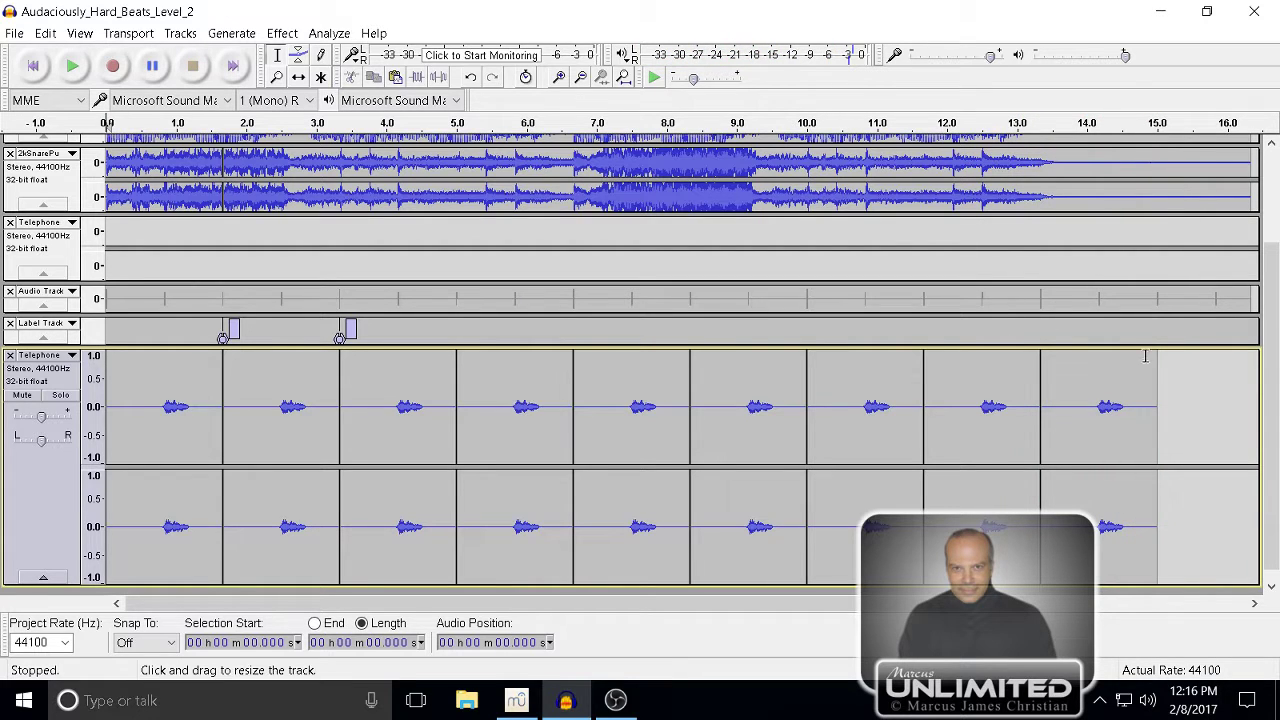
# - Delete the last repeat of the TelephoneEQ clip, from 13.333 s to the track's end
pyautogui.moveTo(1201, 400); pyautogui.dragTo(1049, 424)
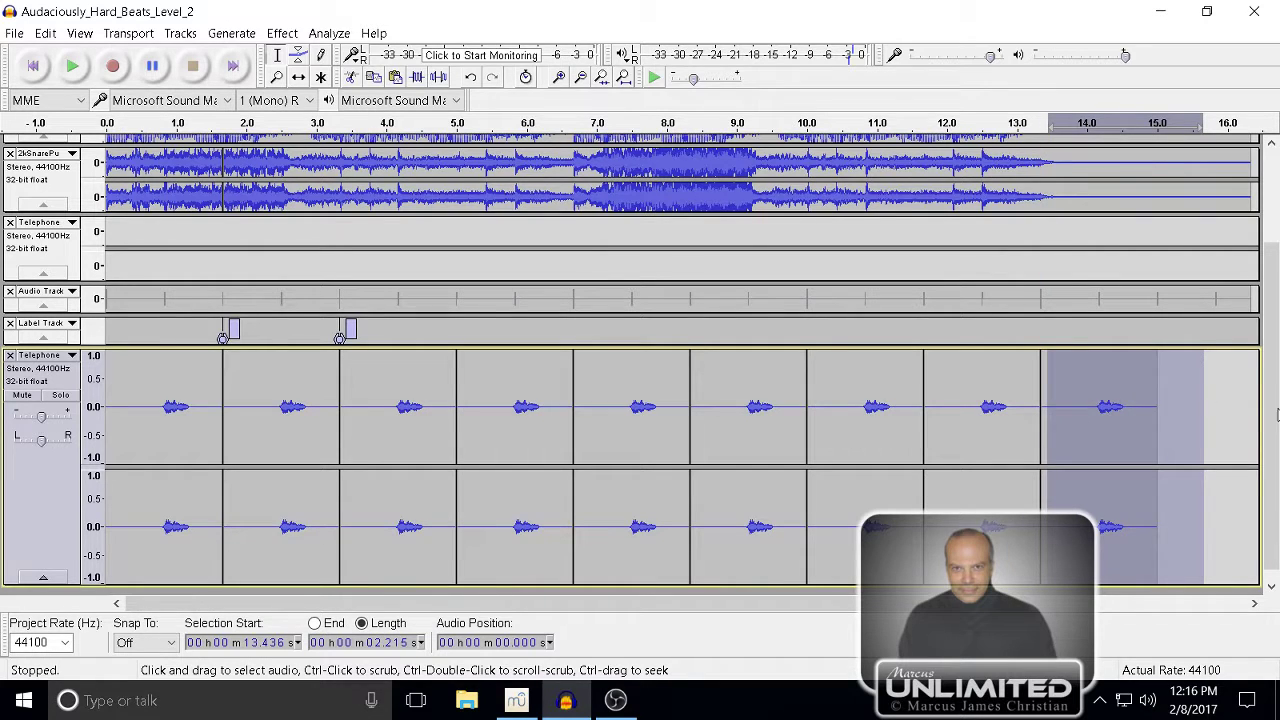
pyautogui.moveTo(1226, 410); pyautogui.dragTo(1043, 437)
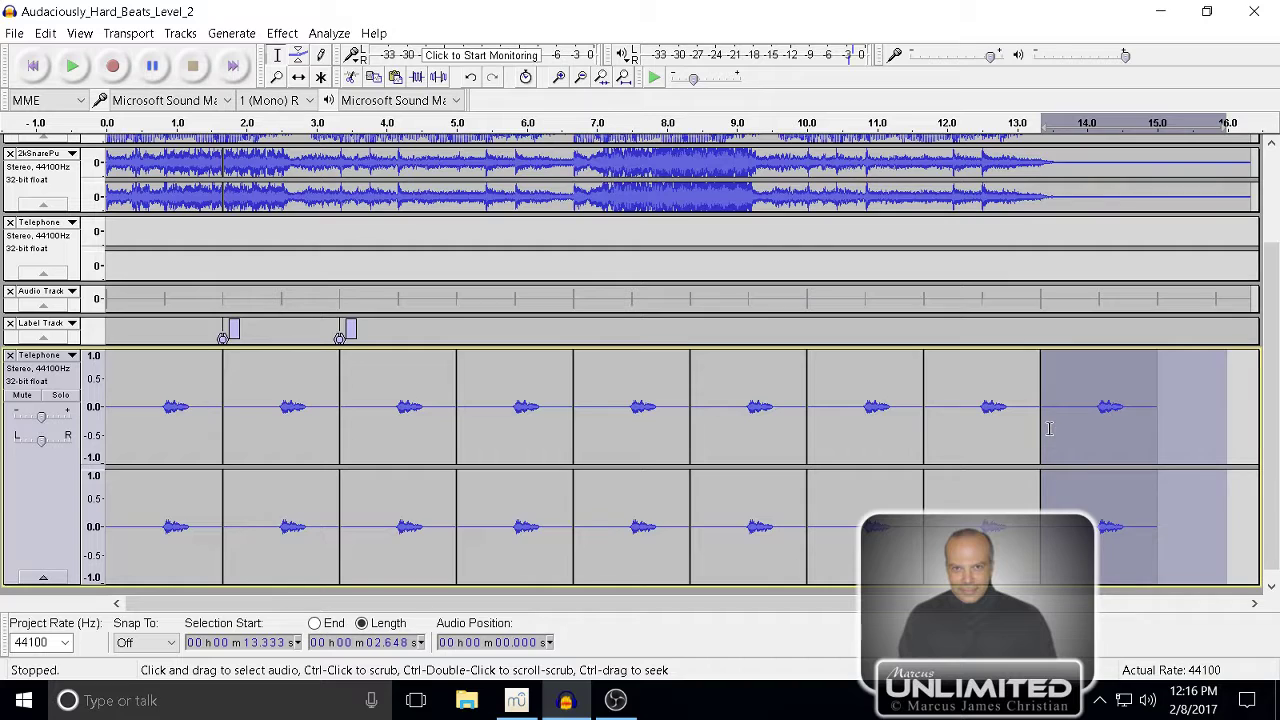
pyautogui.press('Delete')
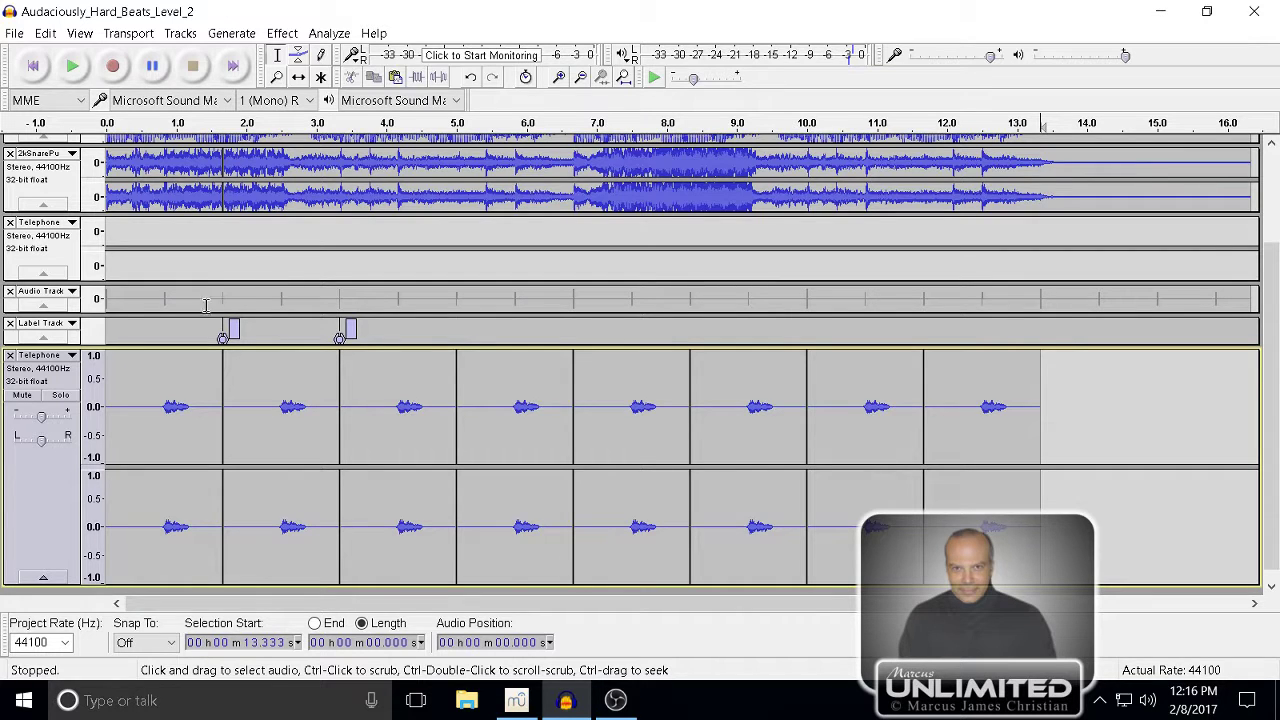
# - Select all the remaining TelephoneEQ repeats from the project start and reduce that track's height
pyautogui.click(33, 65)
pyautogui.click(28, 519)
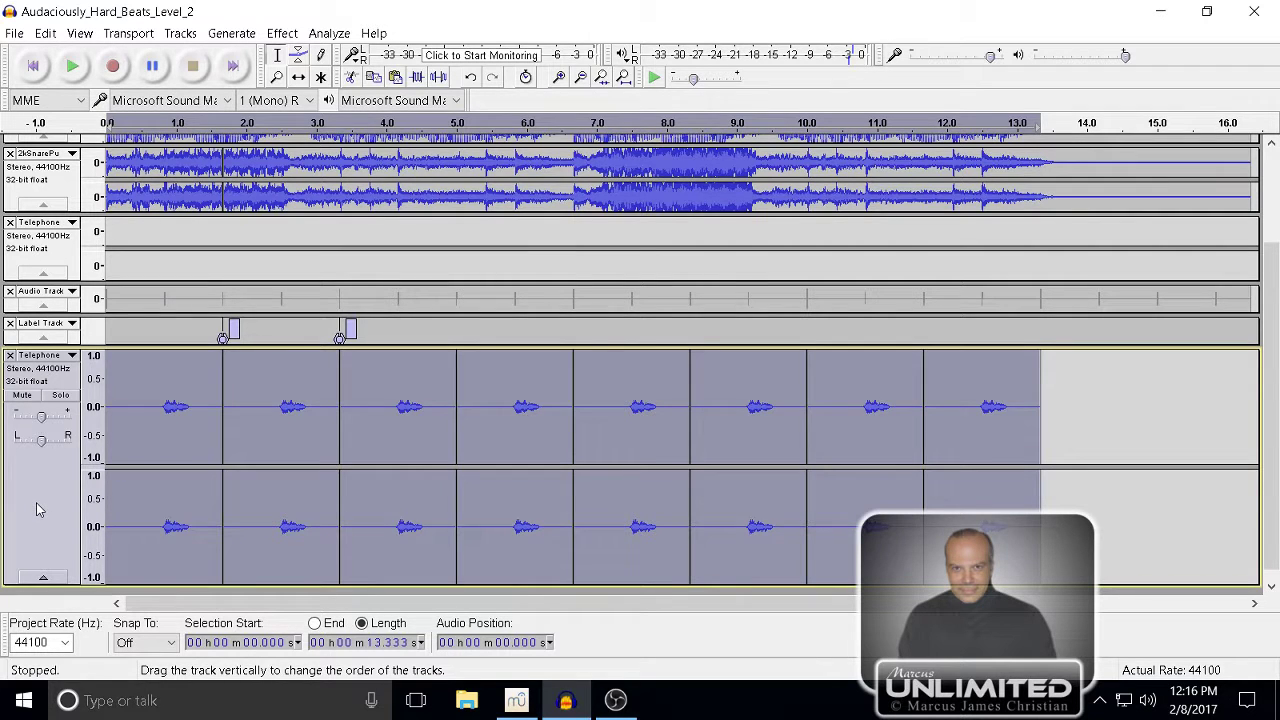
pyautogui.moveTo(143, 585); pyautogui.dragTo(57, 492)
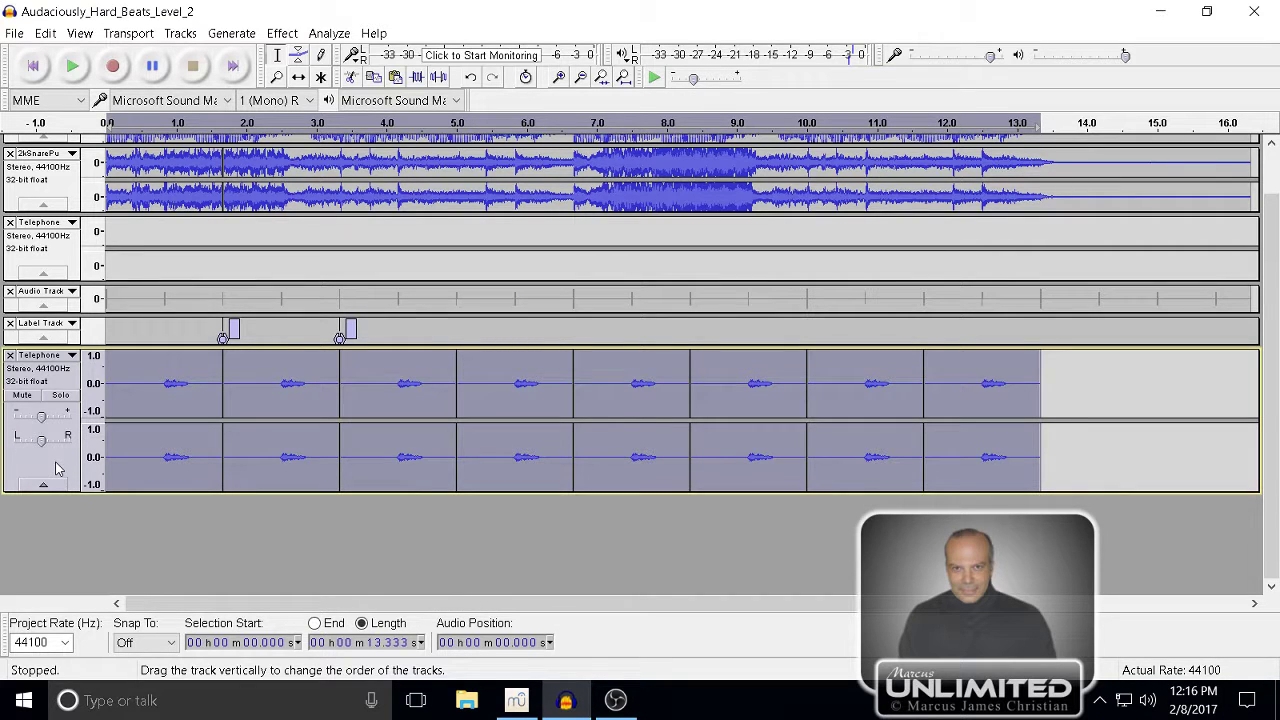
# - Apply Reverb to the TelephoneEQ repeats with wet gain and dry gain both set to 0 dB, previewing it first
pyautogui.click(288, 34)
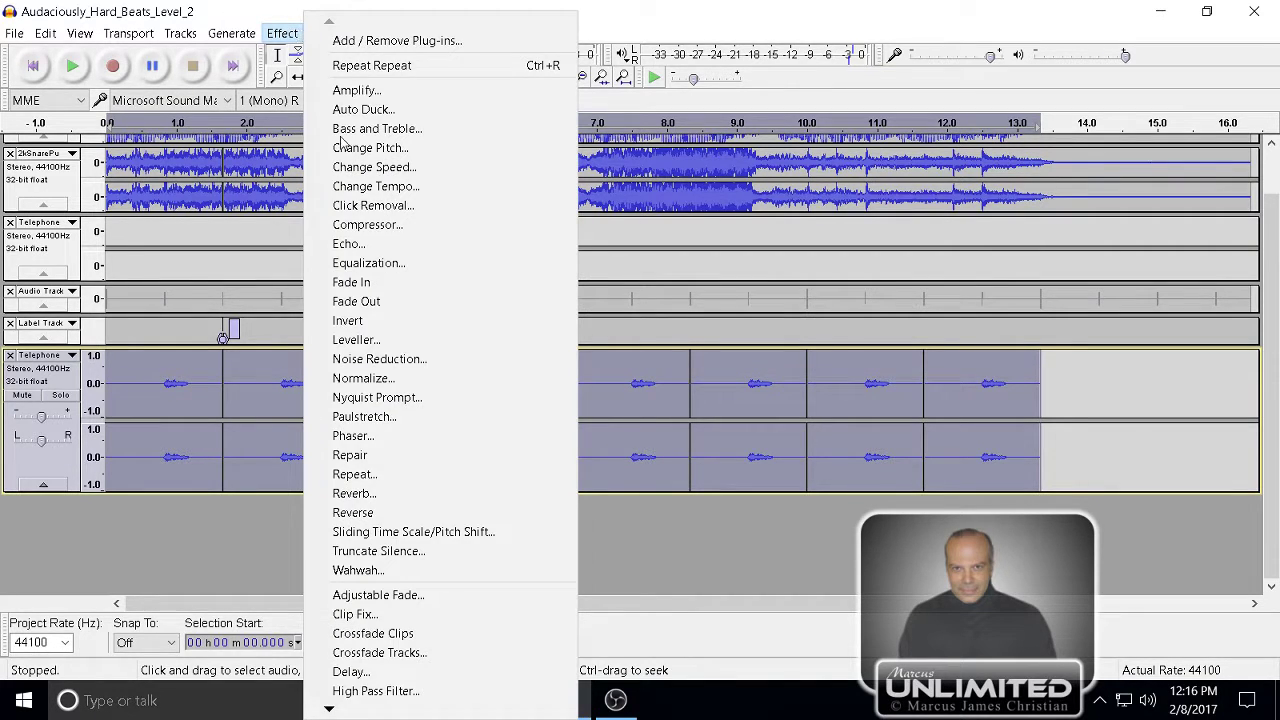
pyautogui.click(408, 494)
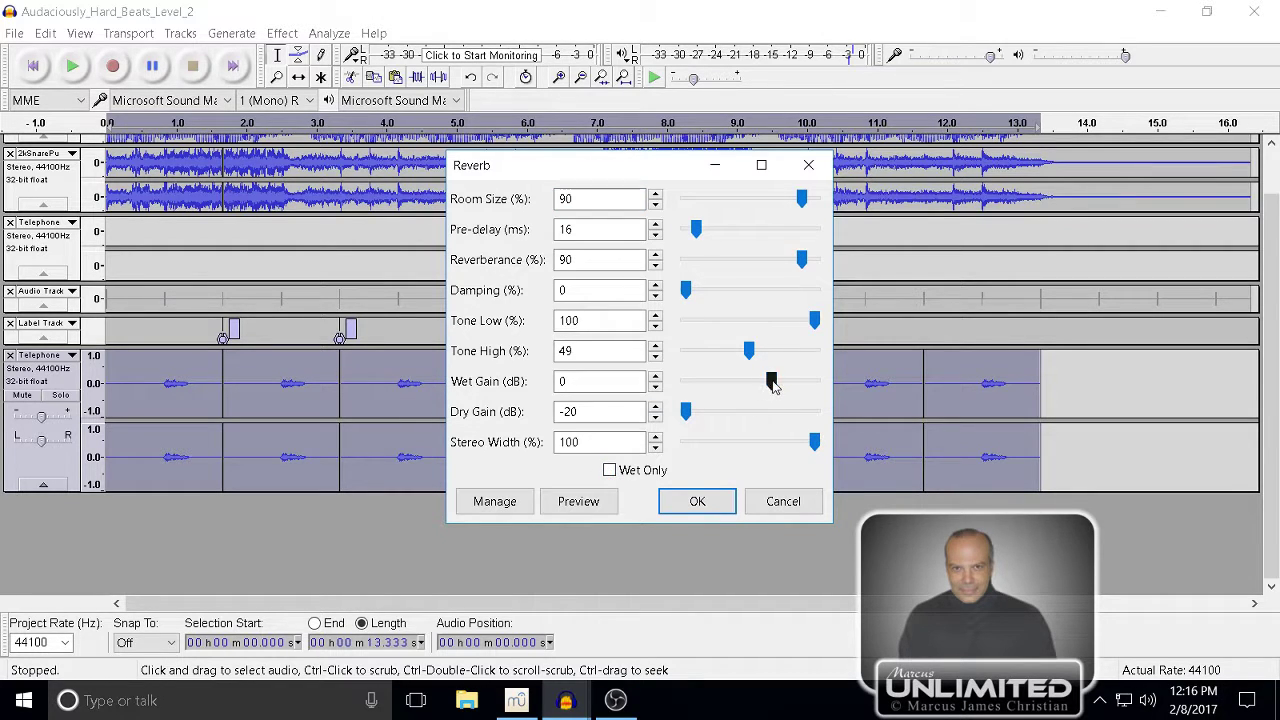
pyautogui.moveTo(771, 381); pyautogui.dragTo(759, 381)
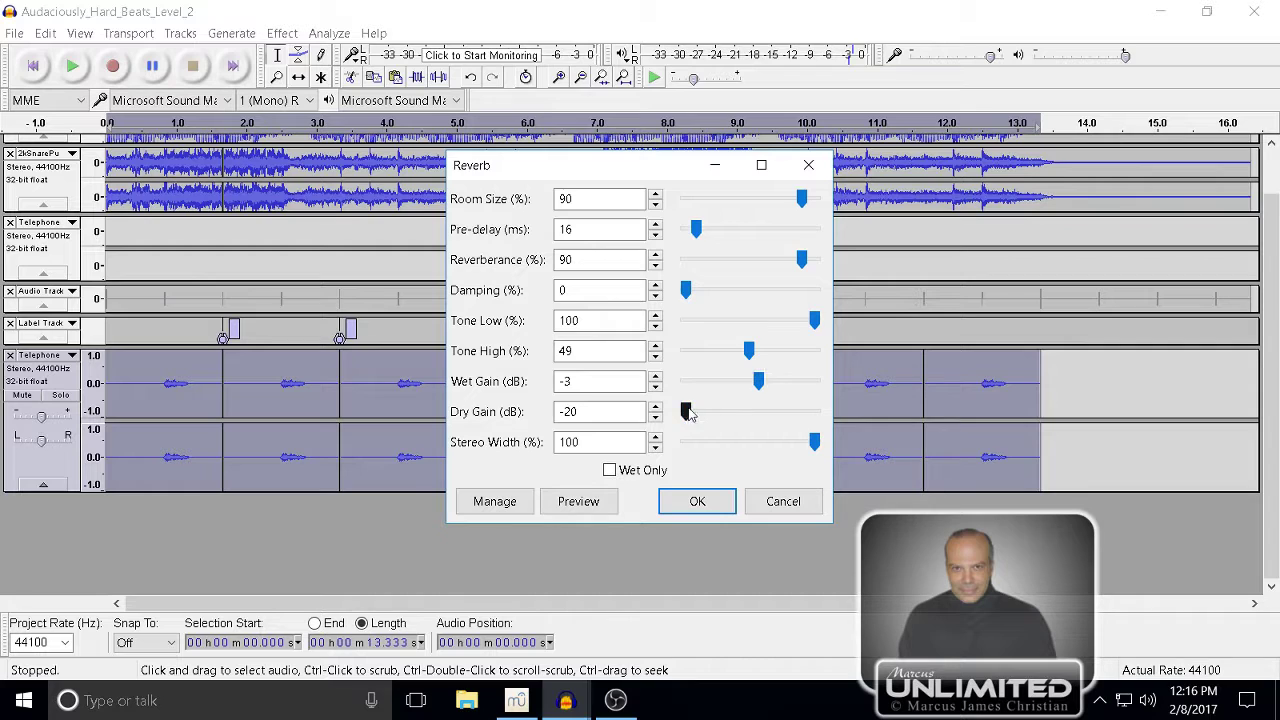
pyautogui.moveTo(688, 413); pyautogui.dragTo(731, 411)
pyautogui.doubleClick(622, 410)
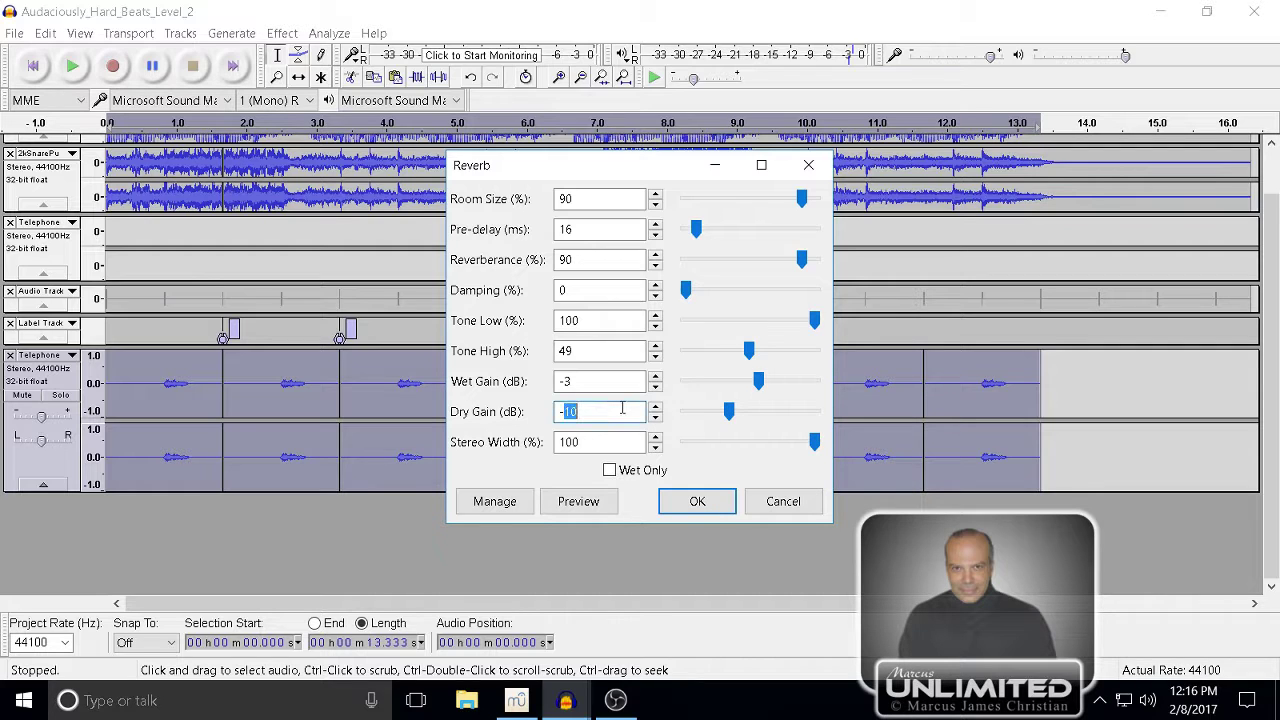
pyautogui.write('0')
pyautogui.doubleClick(620, 382)
pyautogui.write('0')
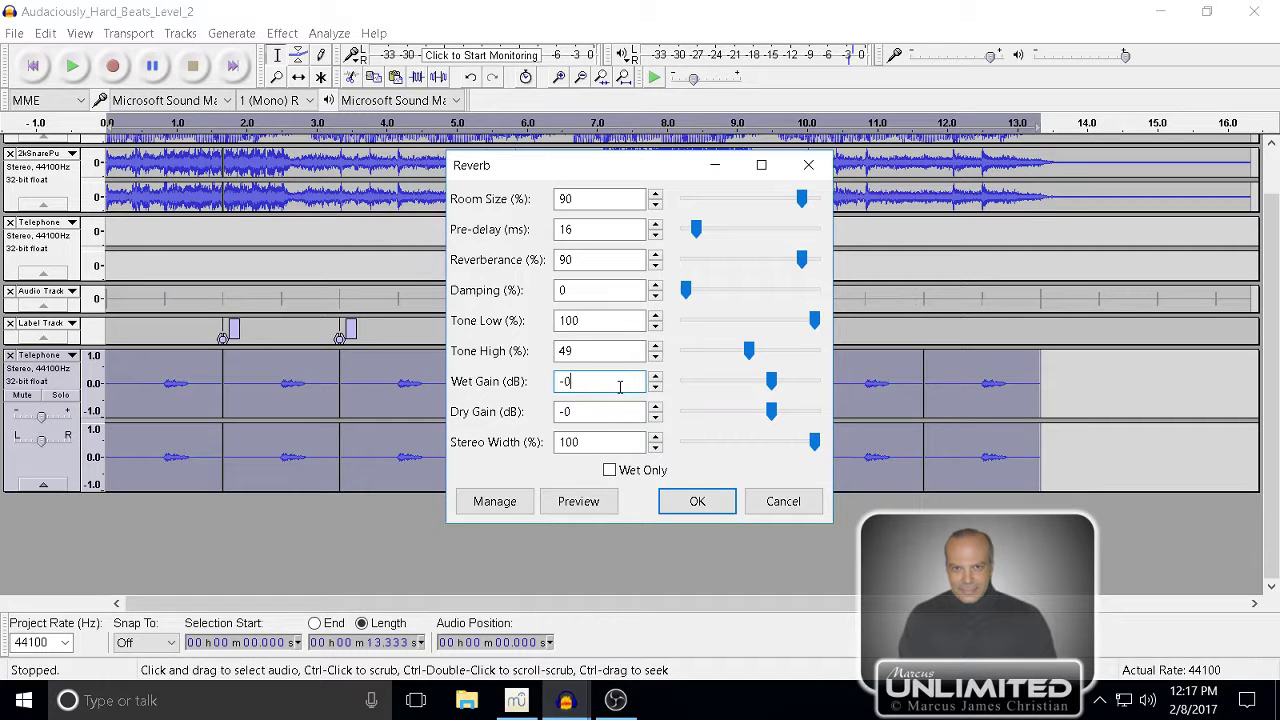
pyautogui.click(591, 503)
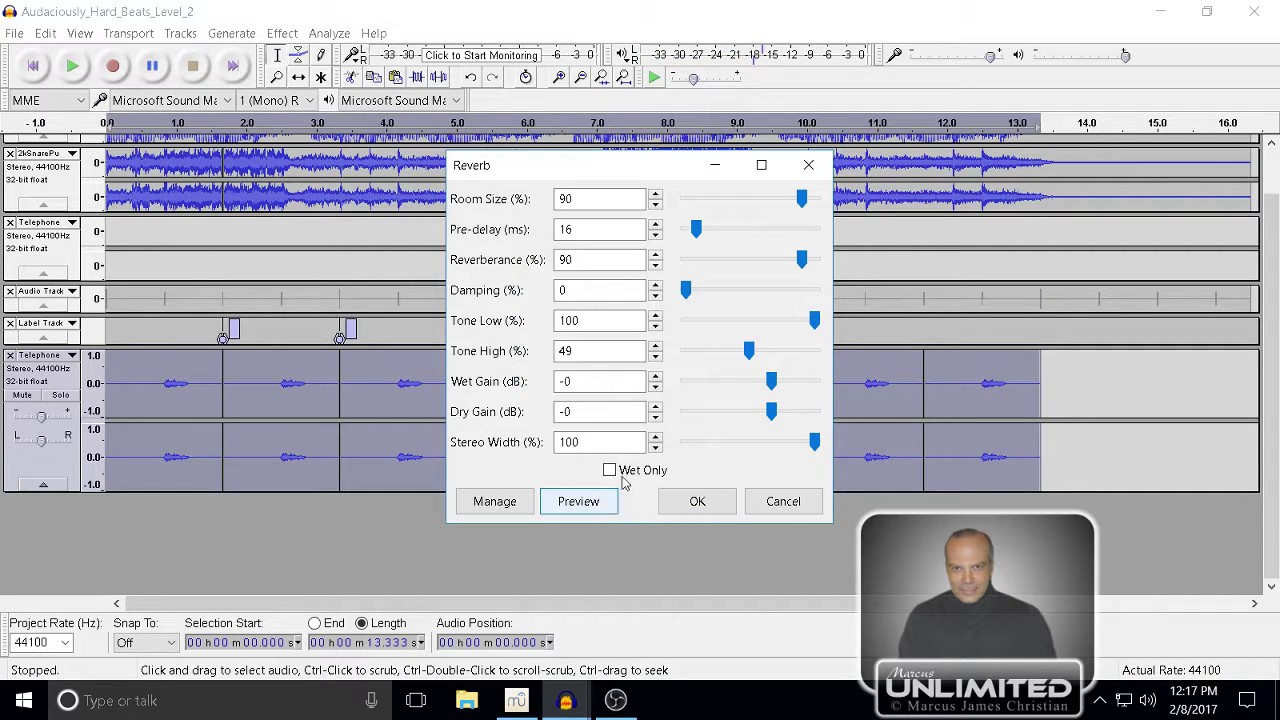
pyautogui.click(697, 502)
# - Play the project from the start to hear the reverb on the TelephoneEQ repeats, and stop playback
pyautogui.scroll(2, 70, 490)
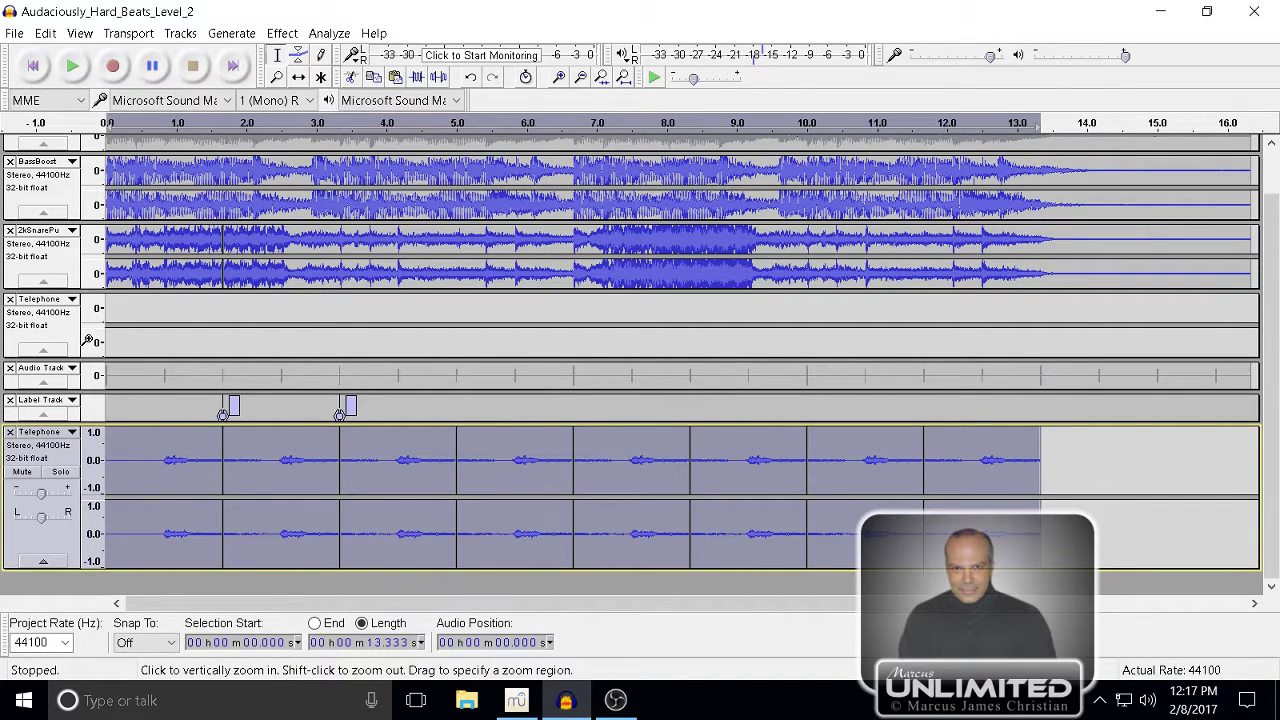
pyautogui.click(33, 66)
pyautogui.click(74, 67)
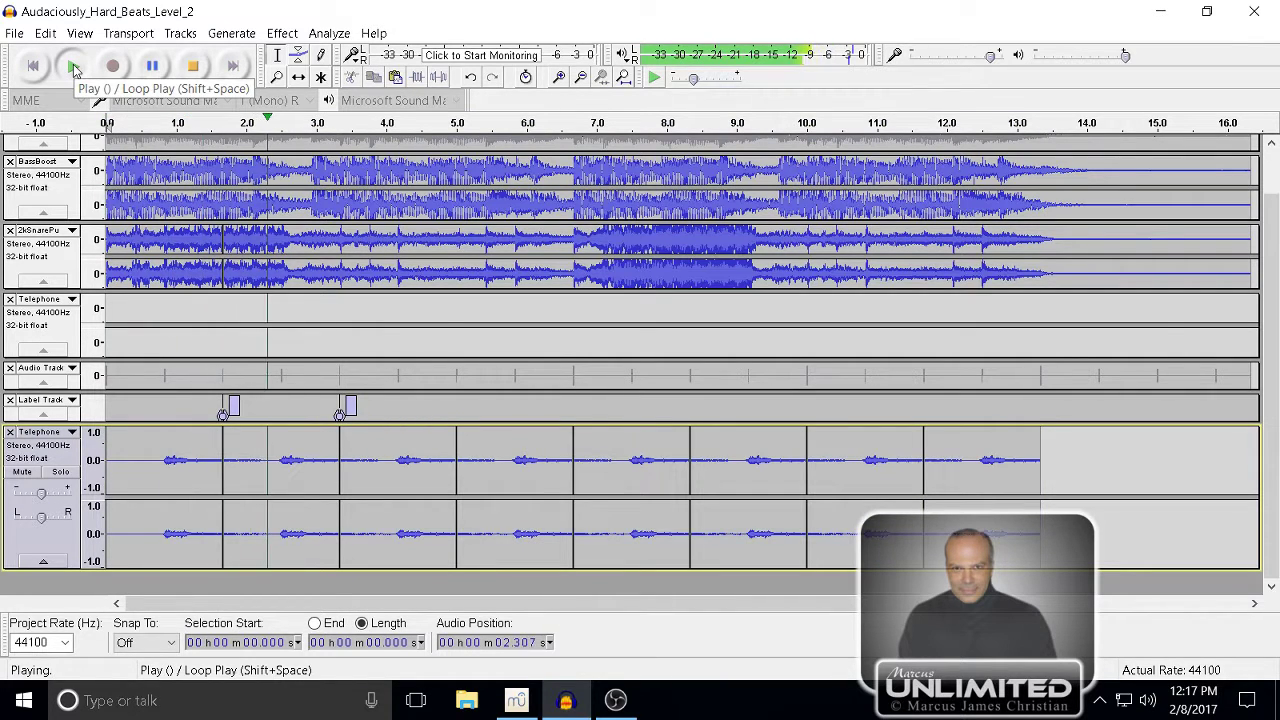
pyautogui.click(195, 67)
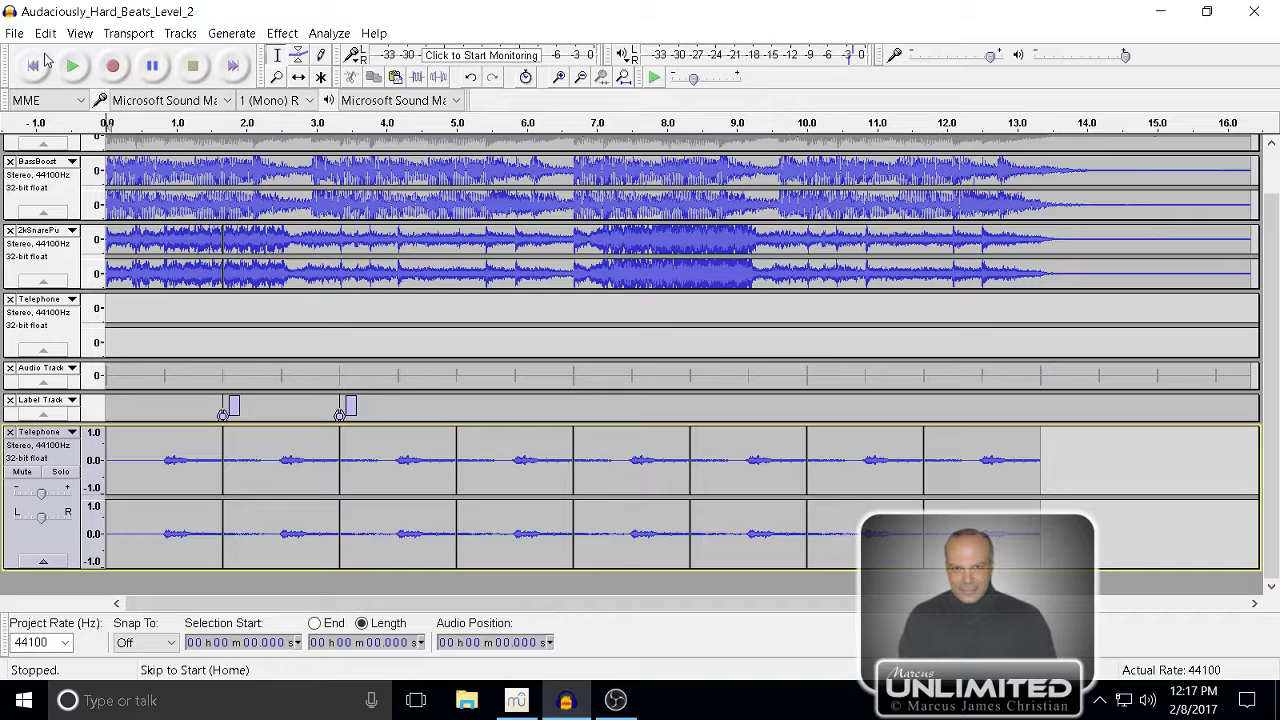
# - Switch to MuseScore to look at the original score, return to Audacity and play the processed mix for comparison
pyautogui.click(530, 692)
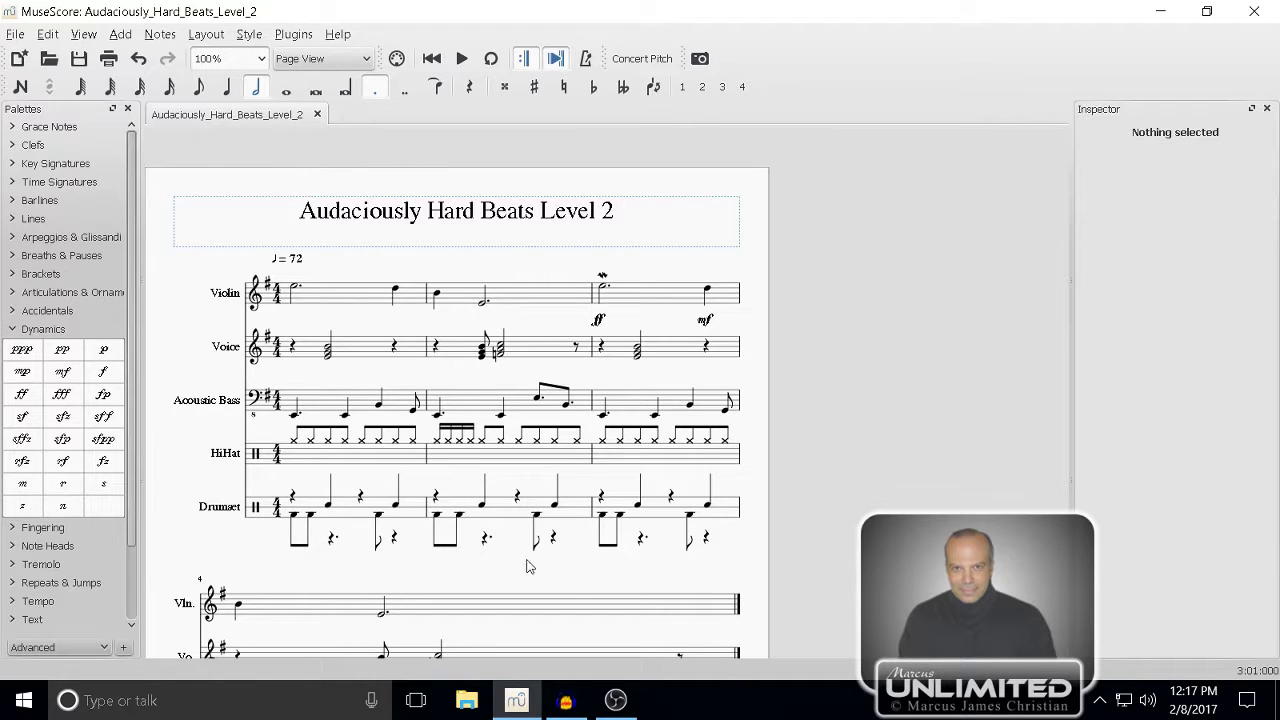
pyautogui.click(565, 700)
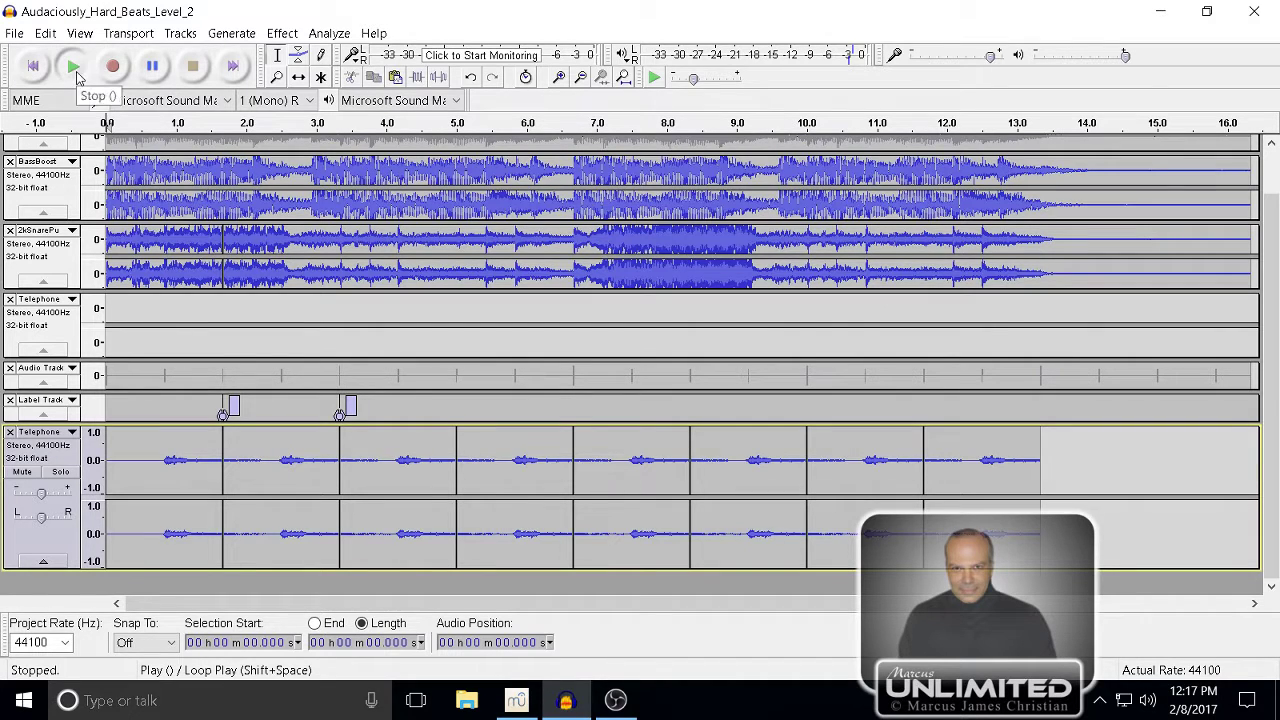
pyautogui.click(74, 67)
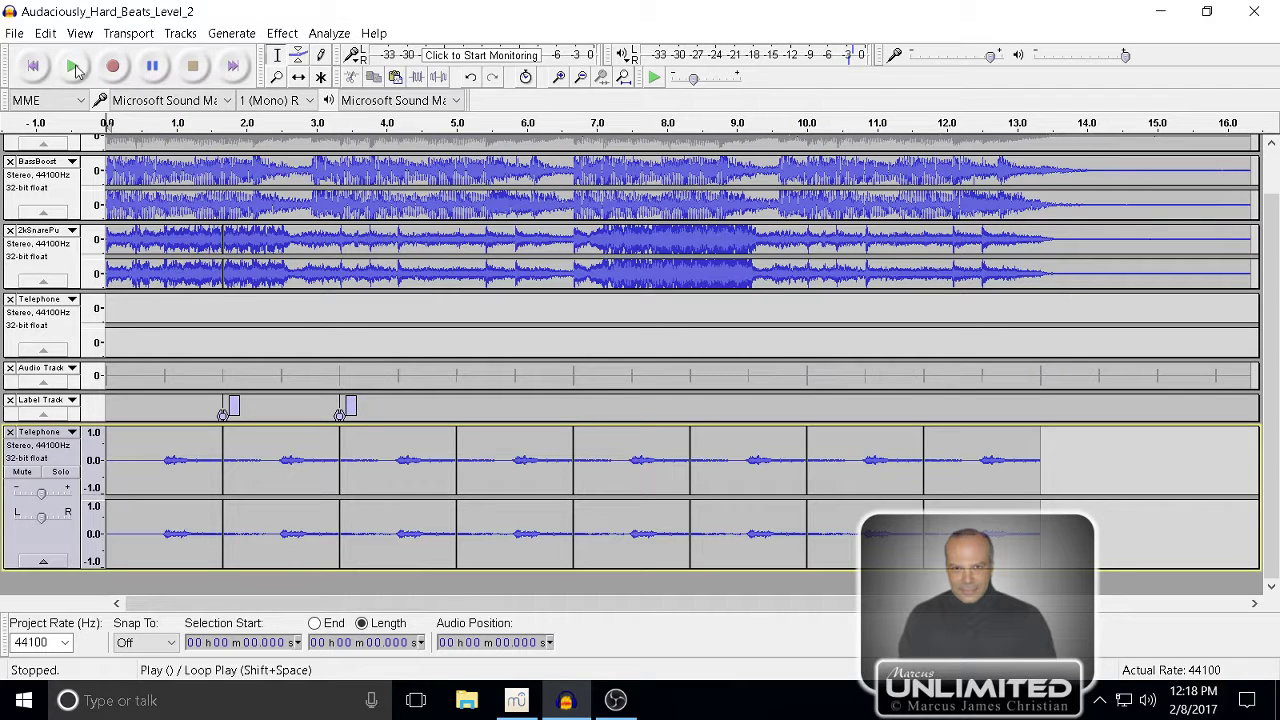
pyautogui.click(75, 68)
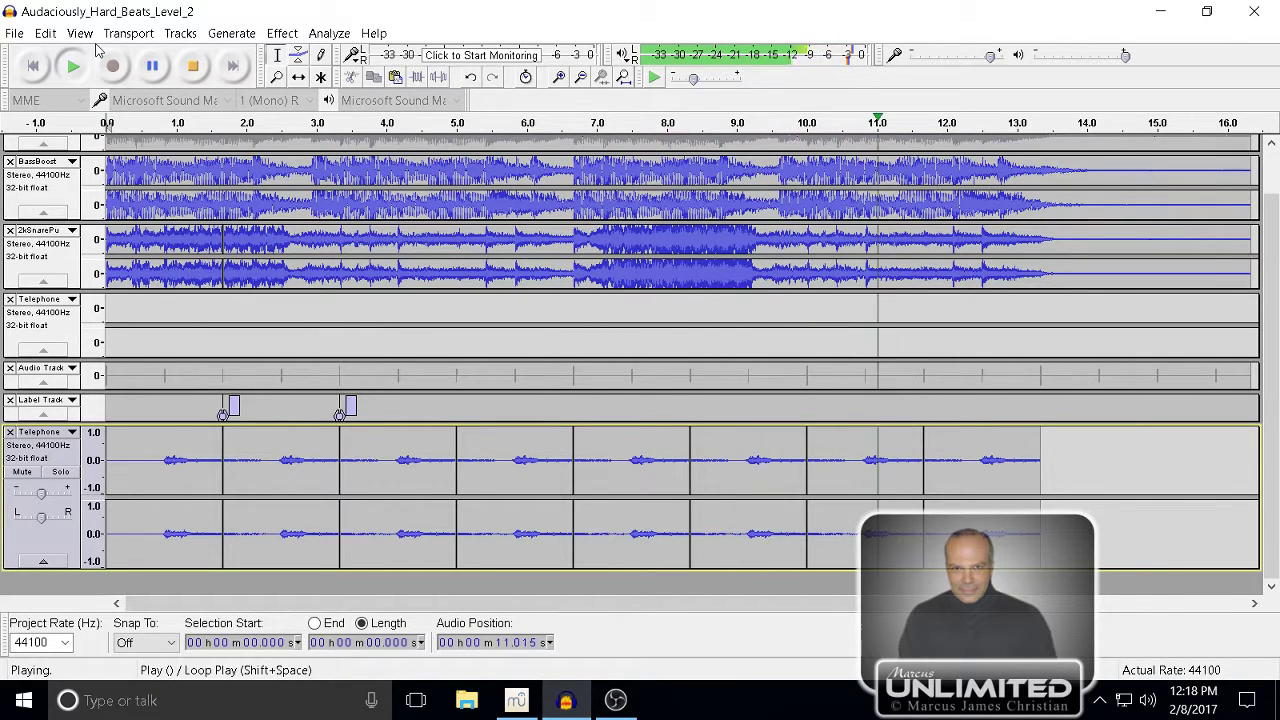
pyautogui.click(199, 65)
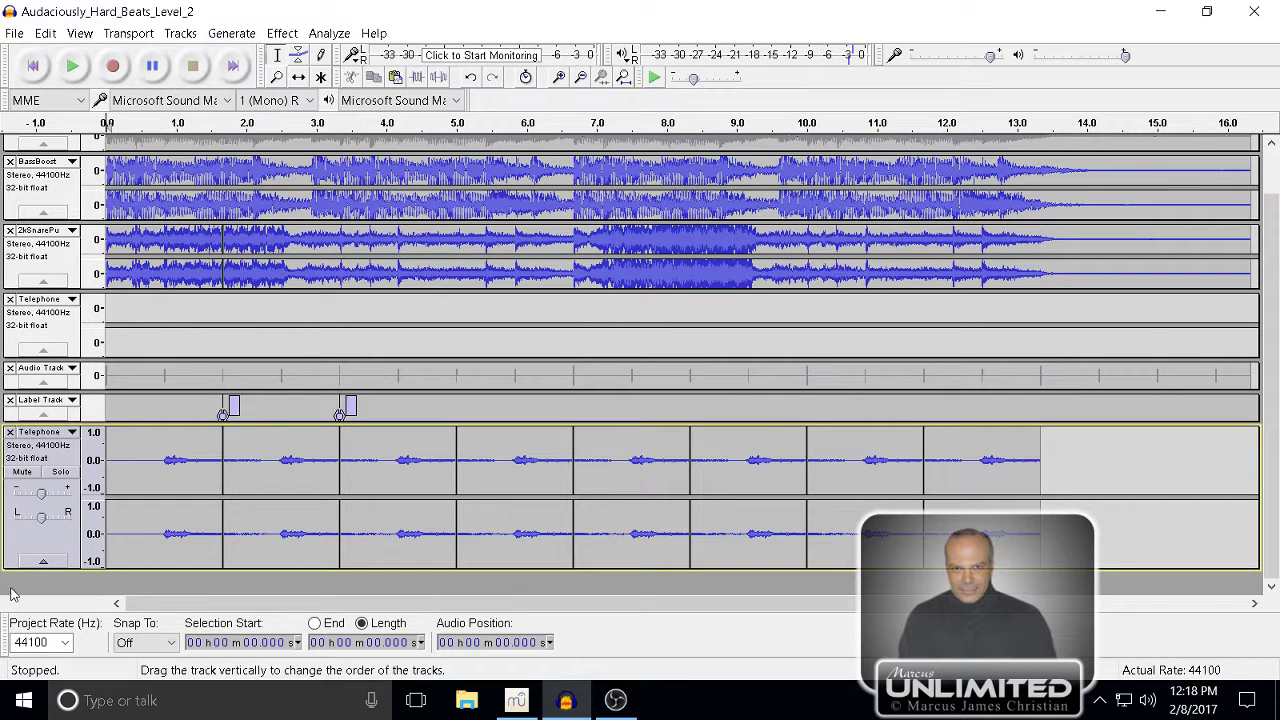
# - Reduce the repeated TelephoneEQ track's height further and record about 17 s of microphone audio onto a new mono track
pyautogui.moveTo(248, 570); pyautogui.dragTo(265, 507)
pyautogui.scroll(2, 117, 547)
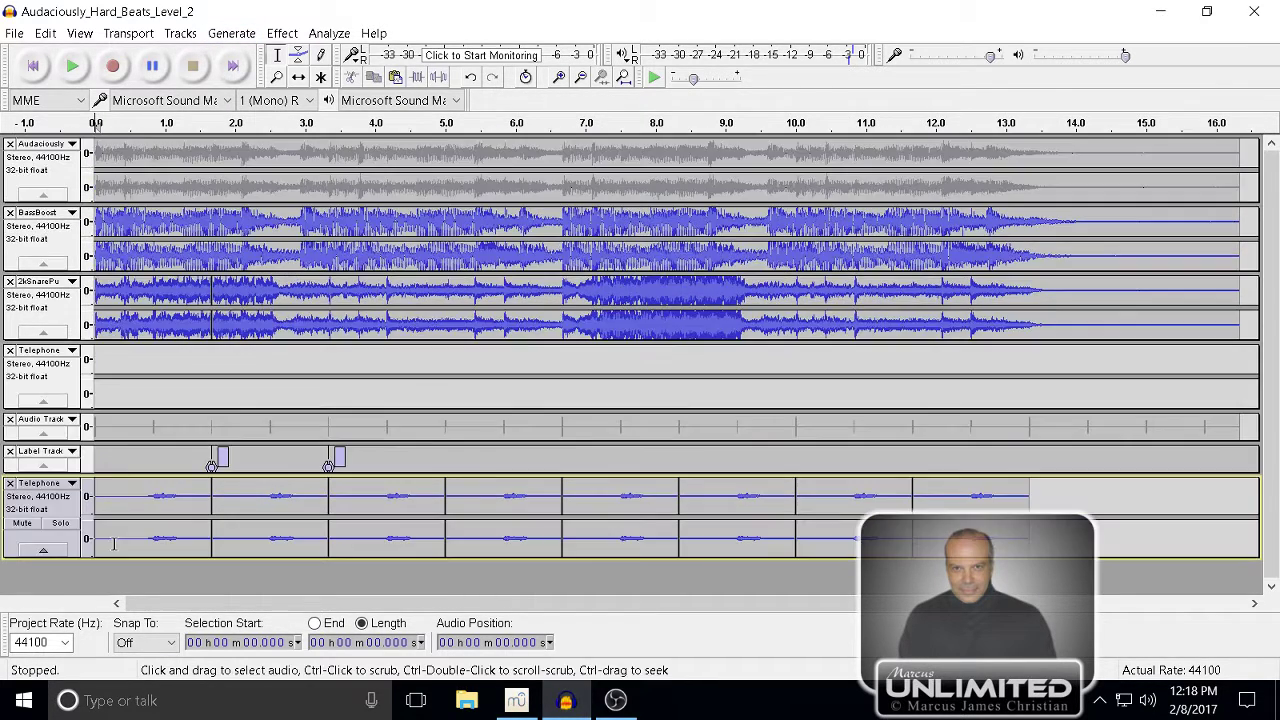
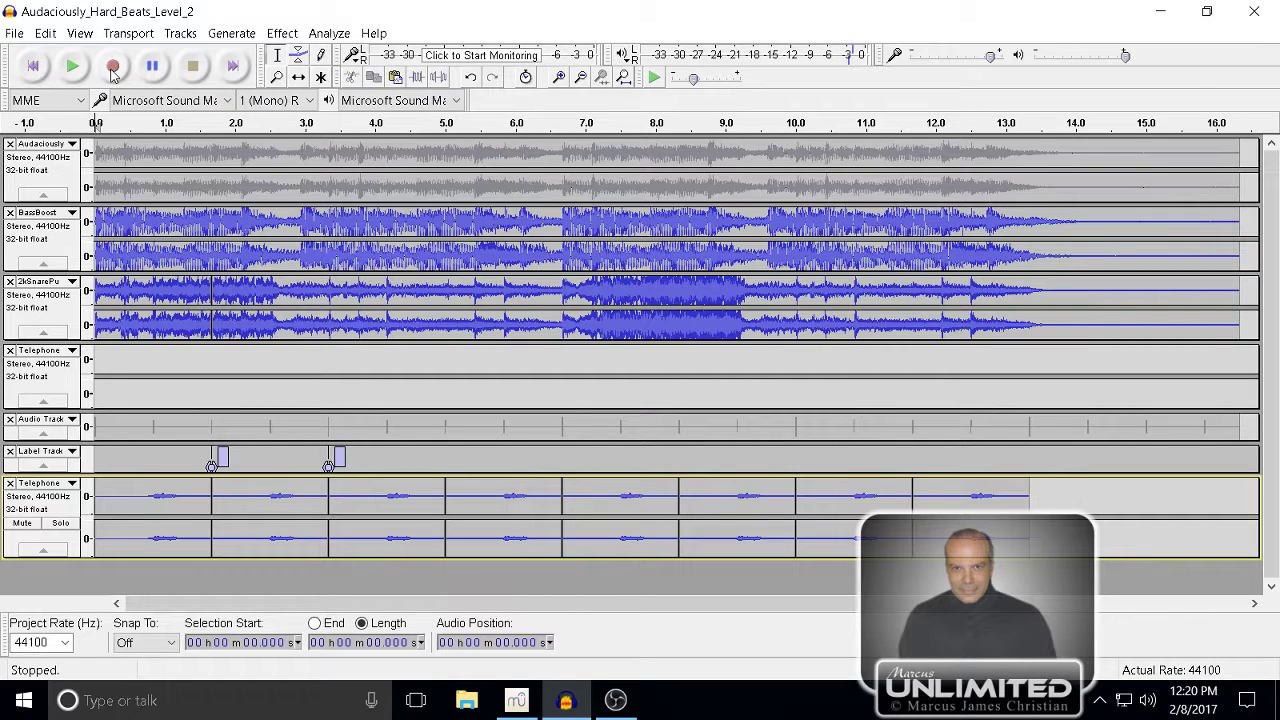
pyautogui.click(113, 68)
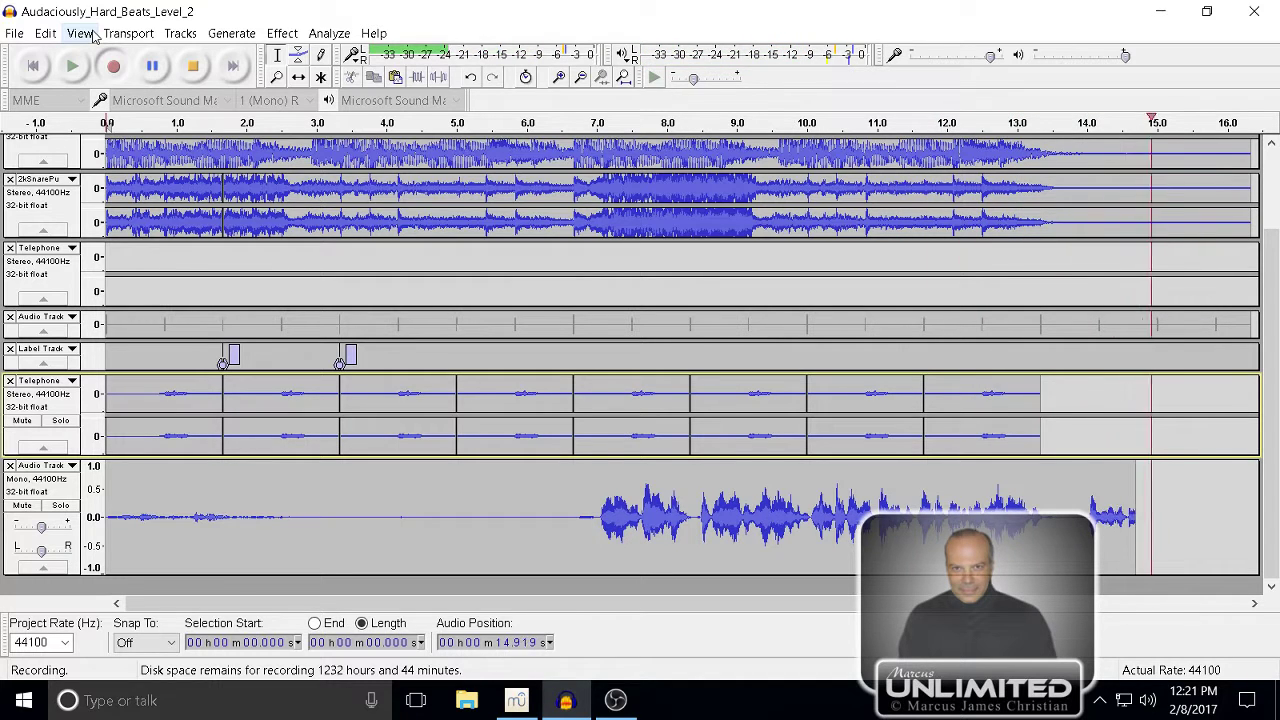
pyautogui.click(152, 66)
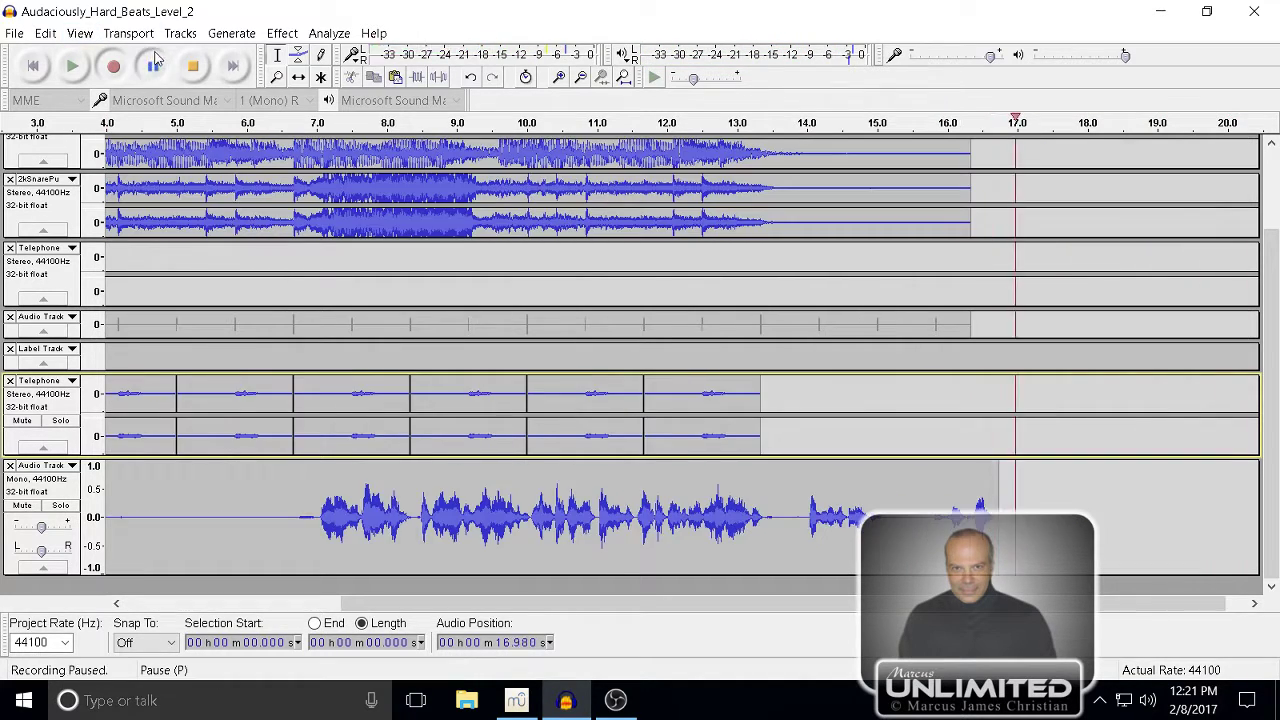
pyautogui.click(192, 66)
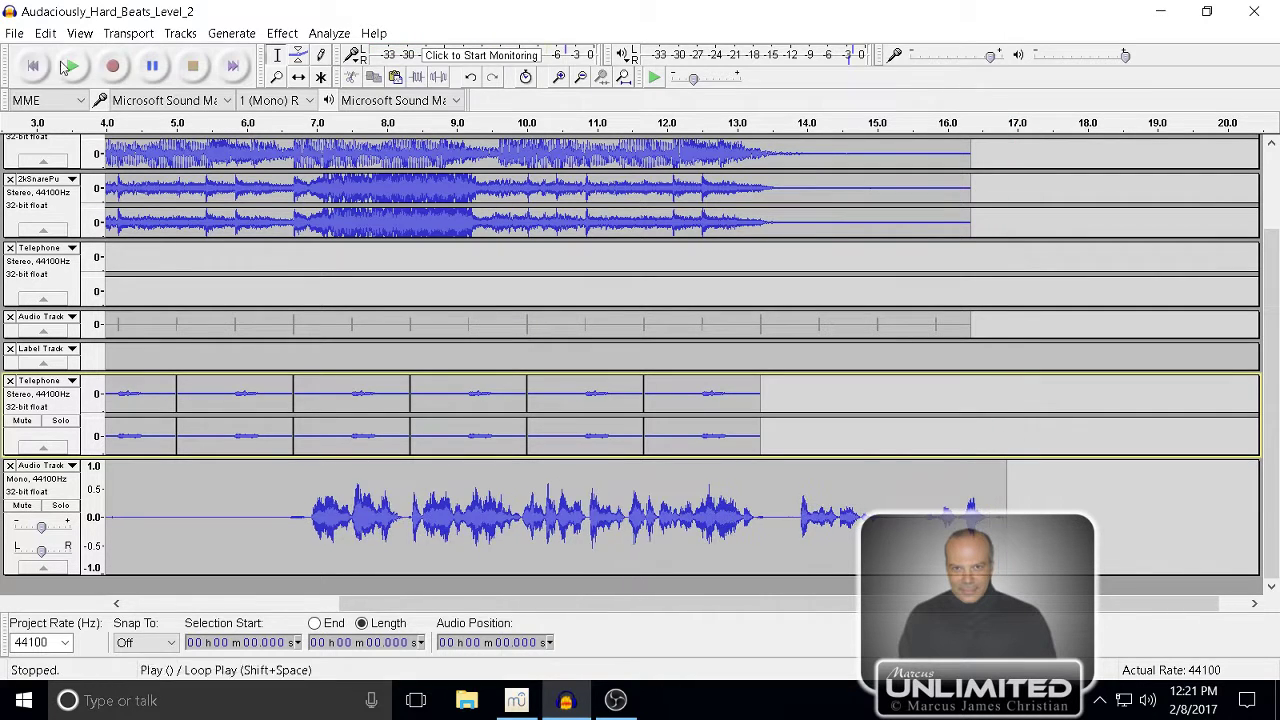
# - Play the project from the start with the new microphone recording, and stop after a few seconds
pyautogui.click(35, 66)
pyautogui.click(74, 66)
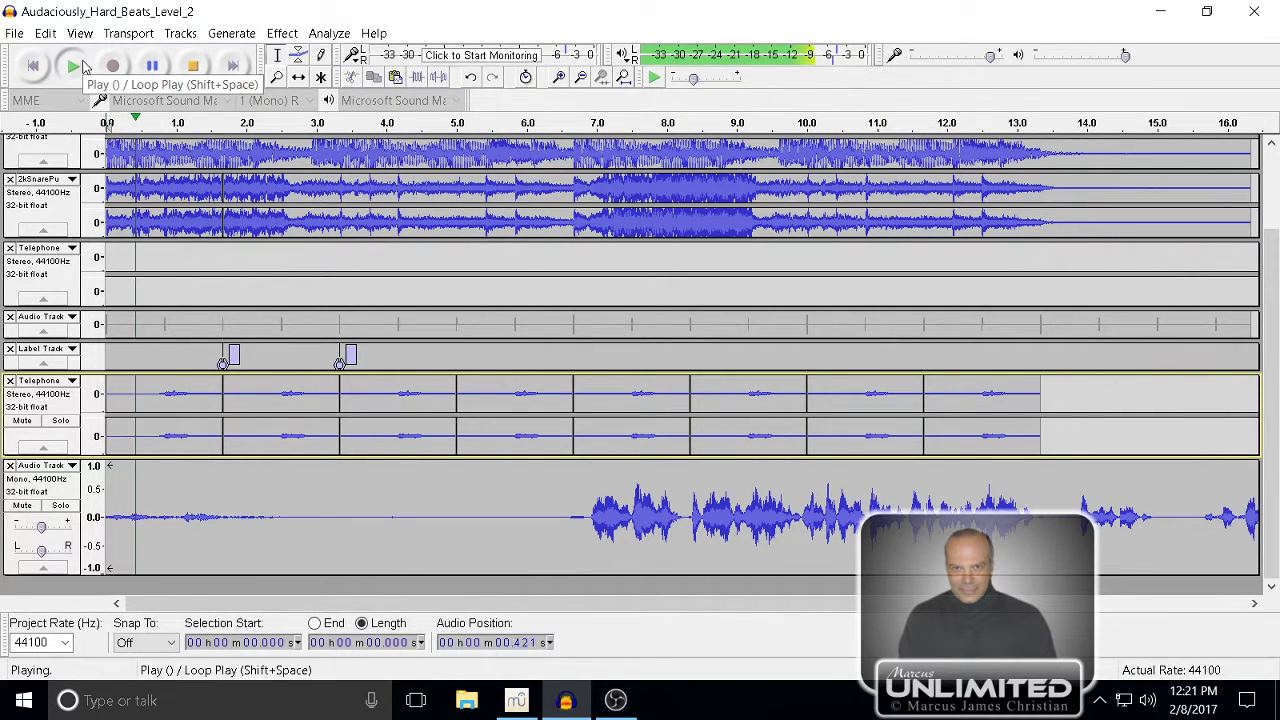
pyautogui.click(192, 66)
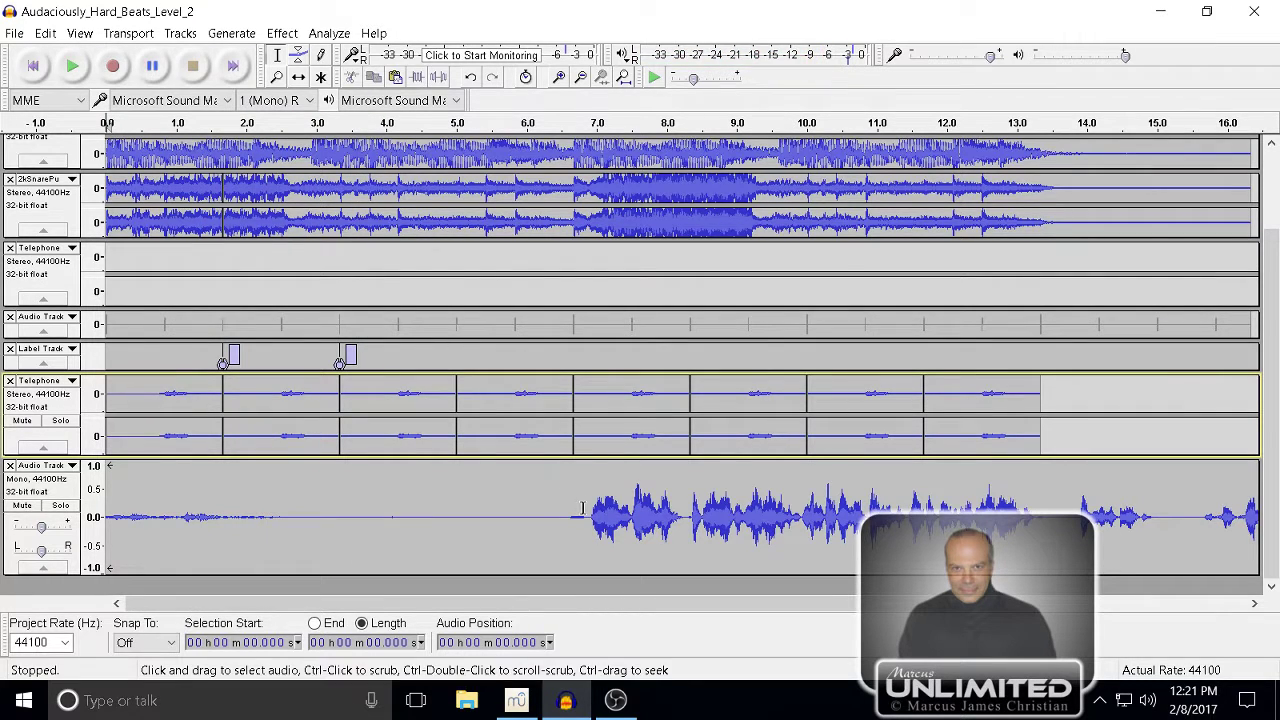
# - Silence the first 6.552 s of the microphone track and lower the track's gain to -4 dB
pyautogui.moveTo(564, 516); pyautogui.dragTo(104, 525)
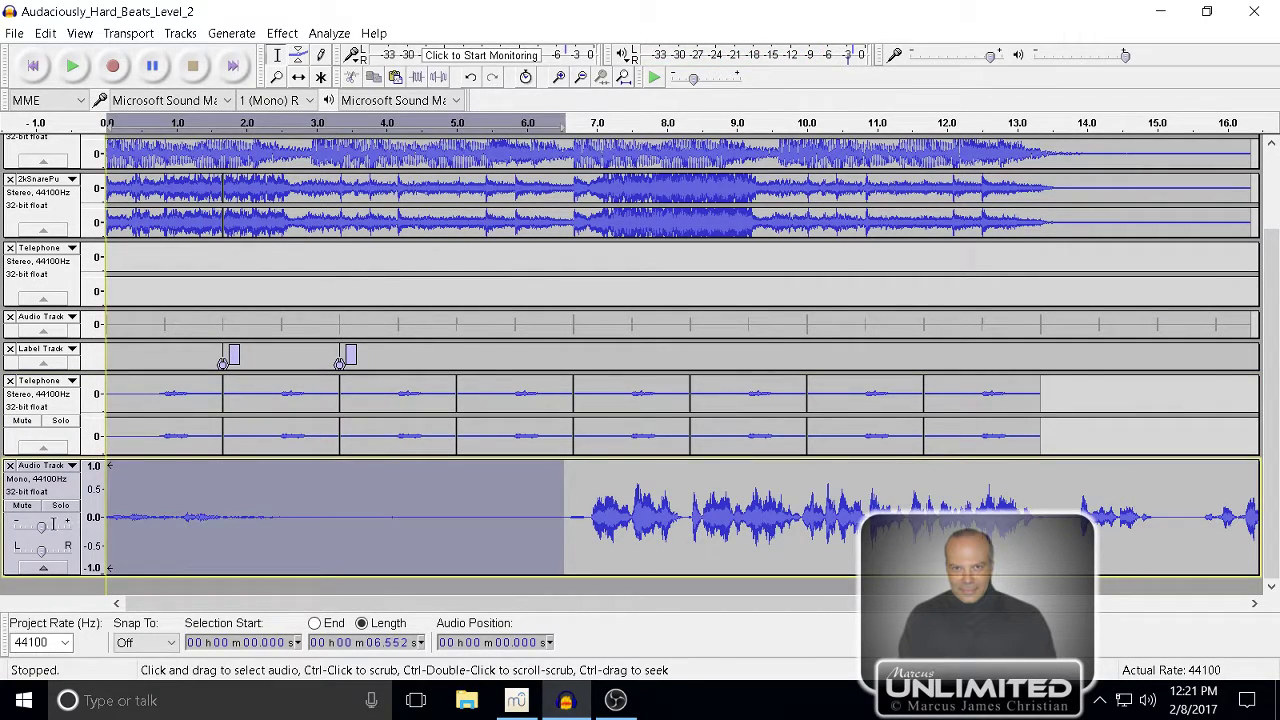
pyautogui.hotkey('ctrl', 'l')
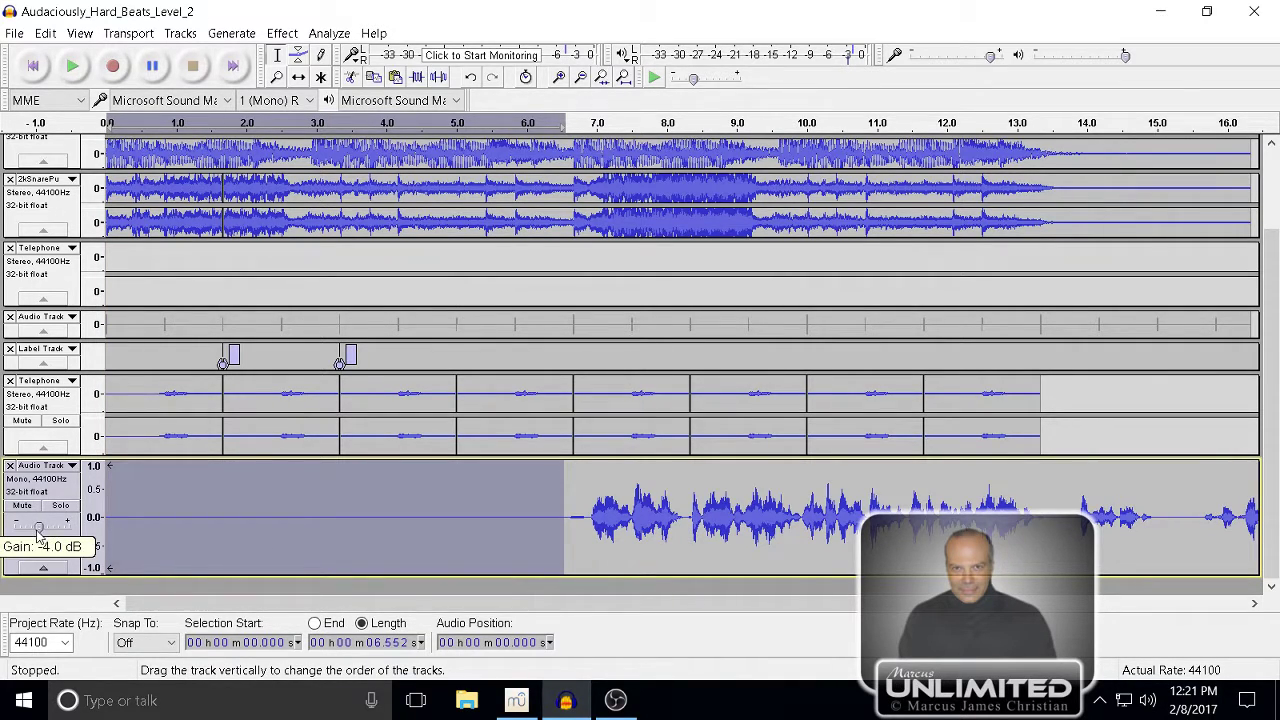
# - Play the mix from about 6.4 s to hear the microphone recording, and stop playback
pyautogui.click(554, 486)
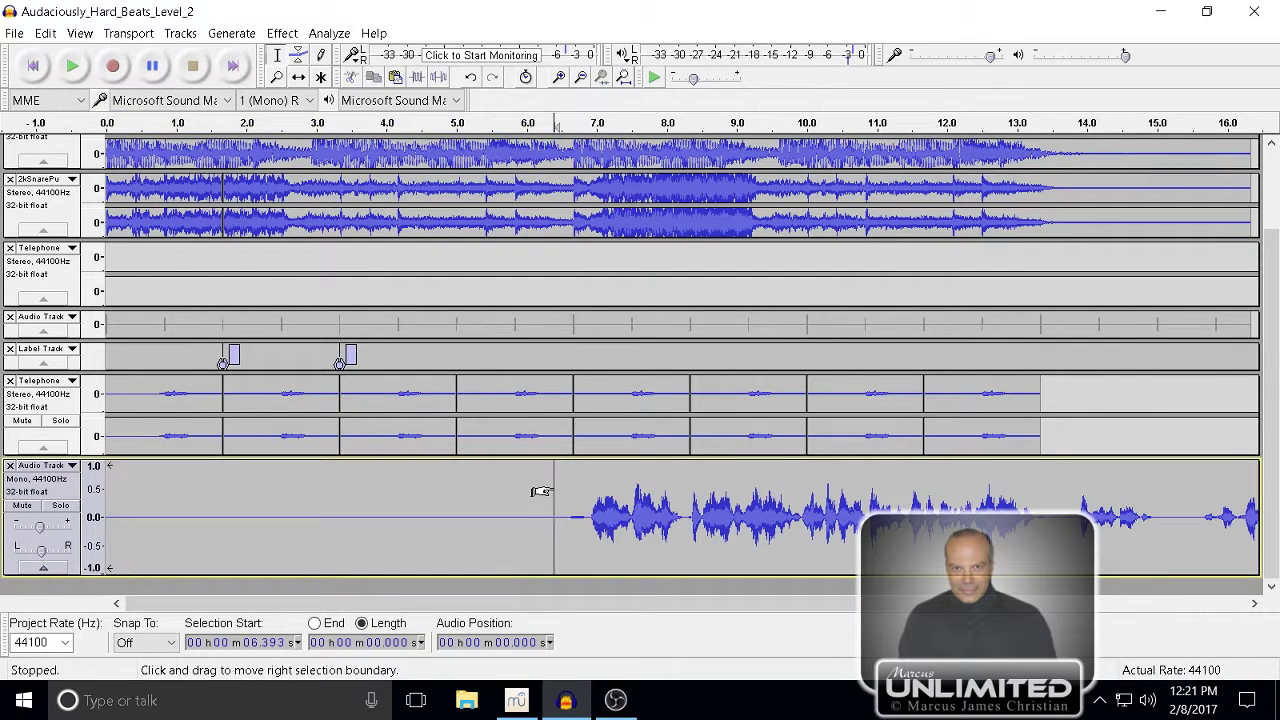
pyautogui.press('space')
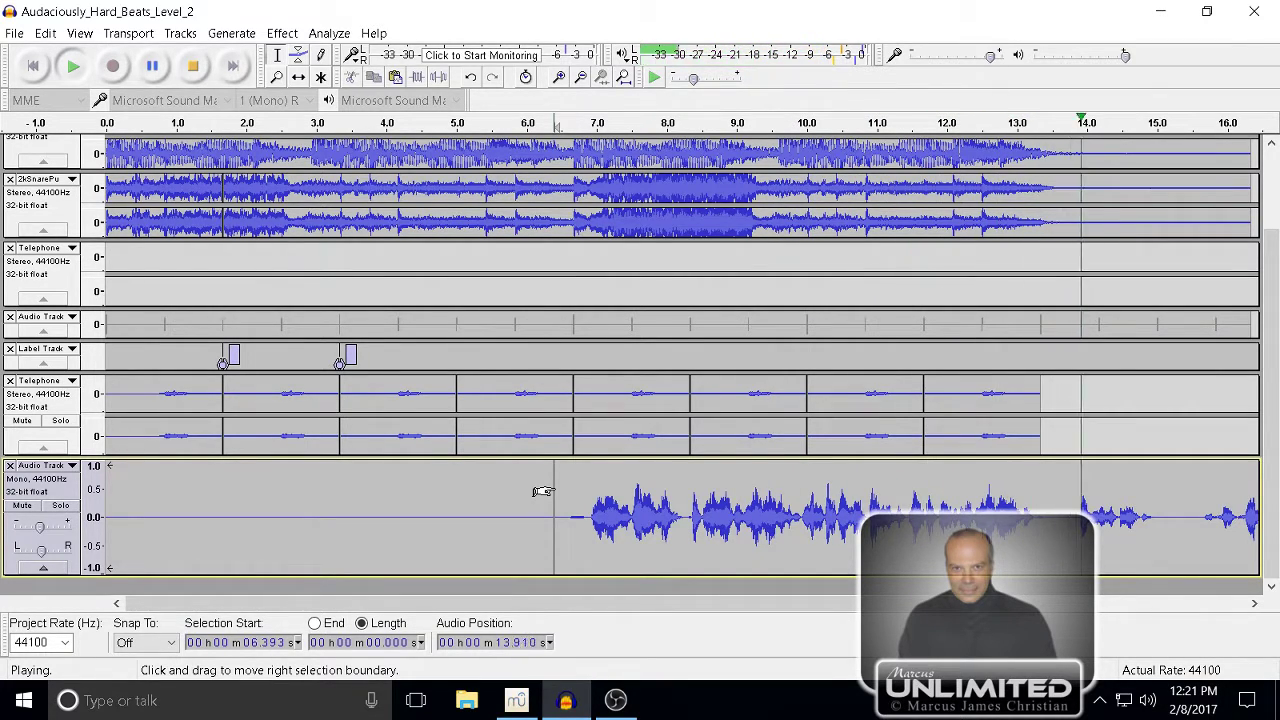
pyautogui.press('space')
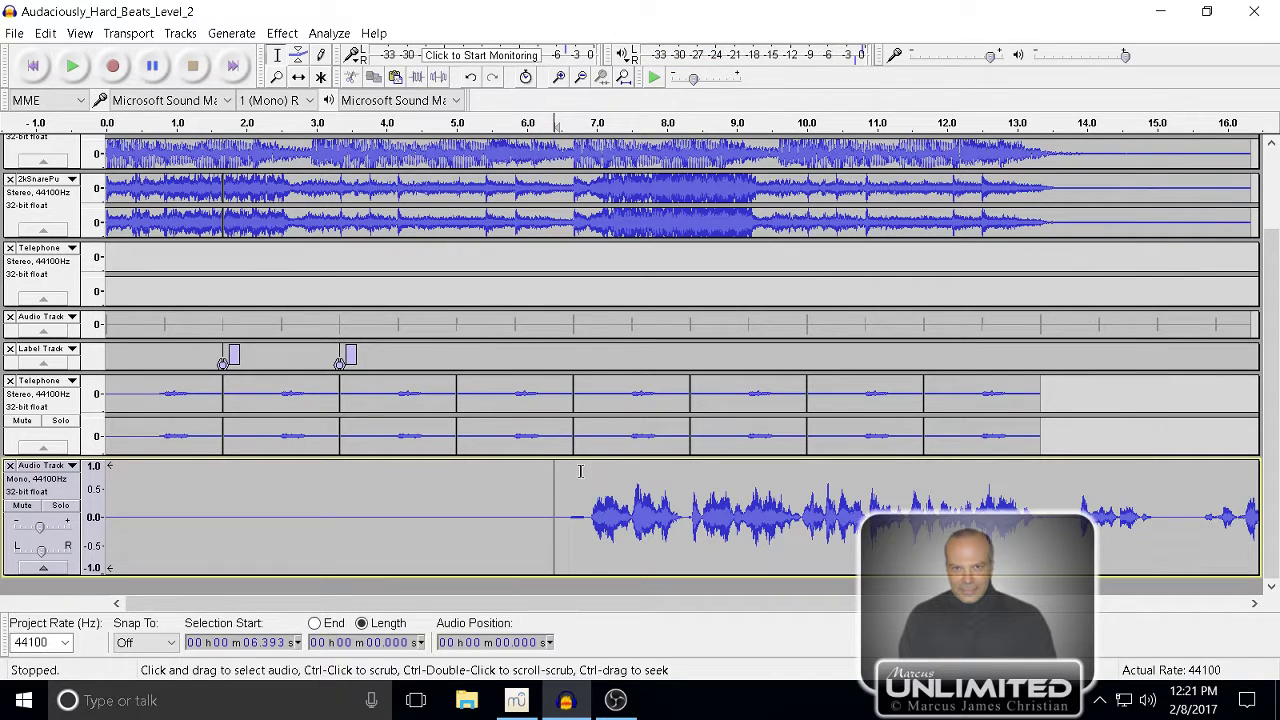
# - Try shifting the microphone track about 6.6 s earlier, and play the mix from the start to check its timing
pyautogui.click(33, 66)
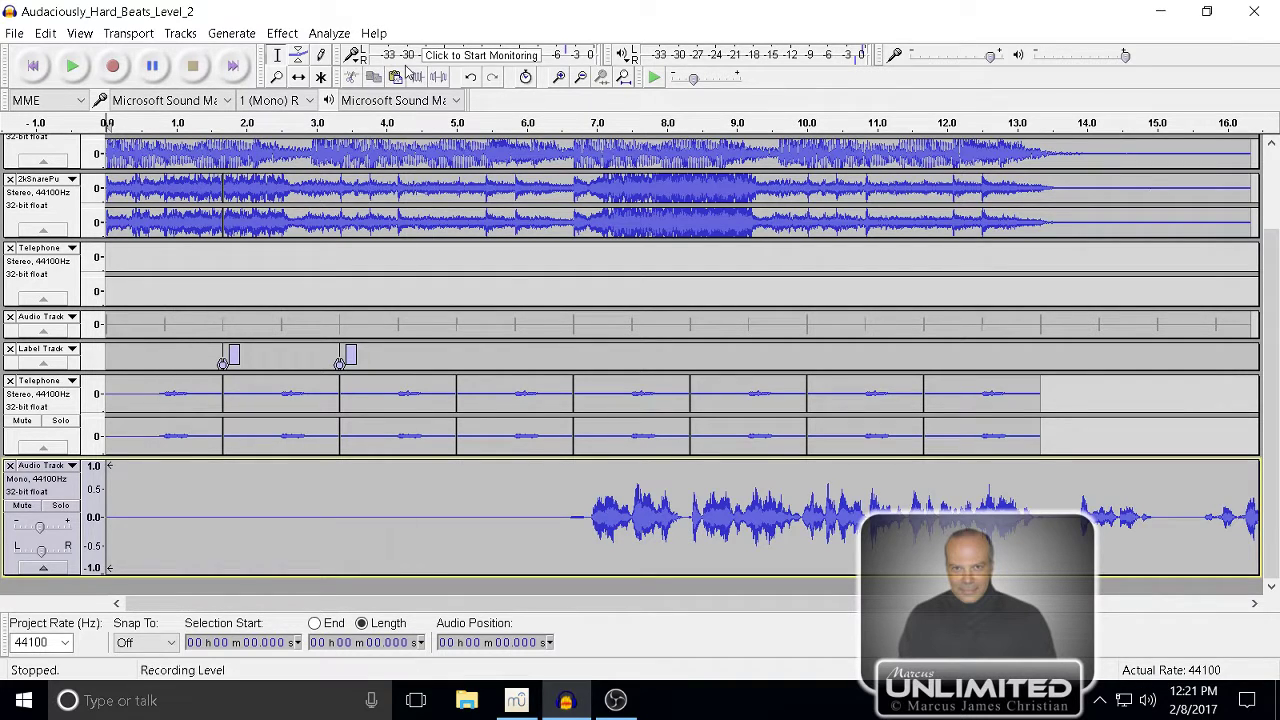
pyautogui.click(298, 78)
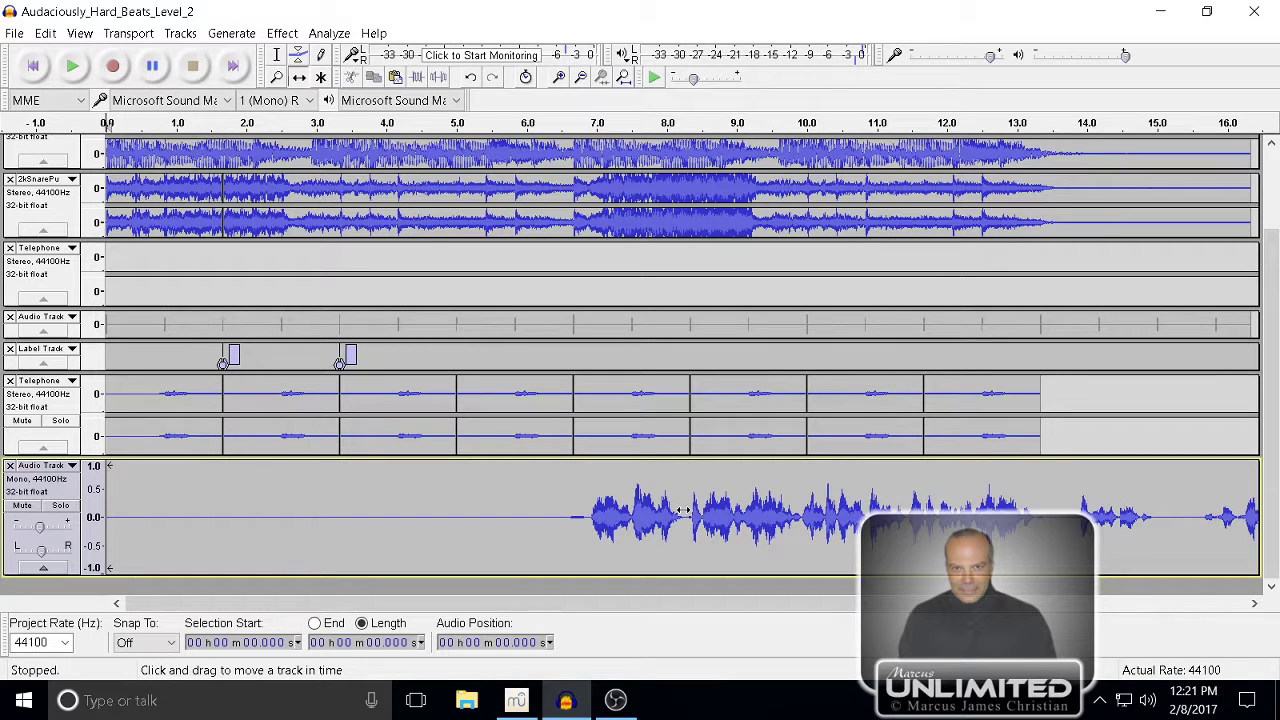
pyautogui.moveTo(682, 511); pyautogui.dragTo(220, 512)
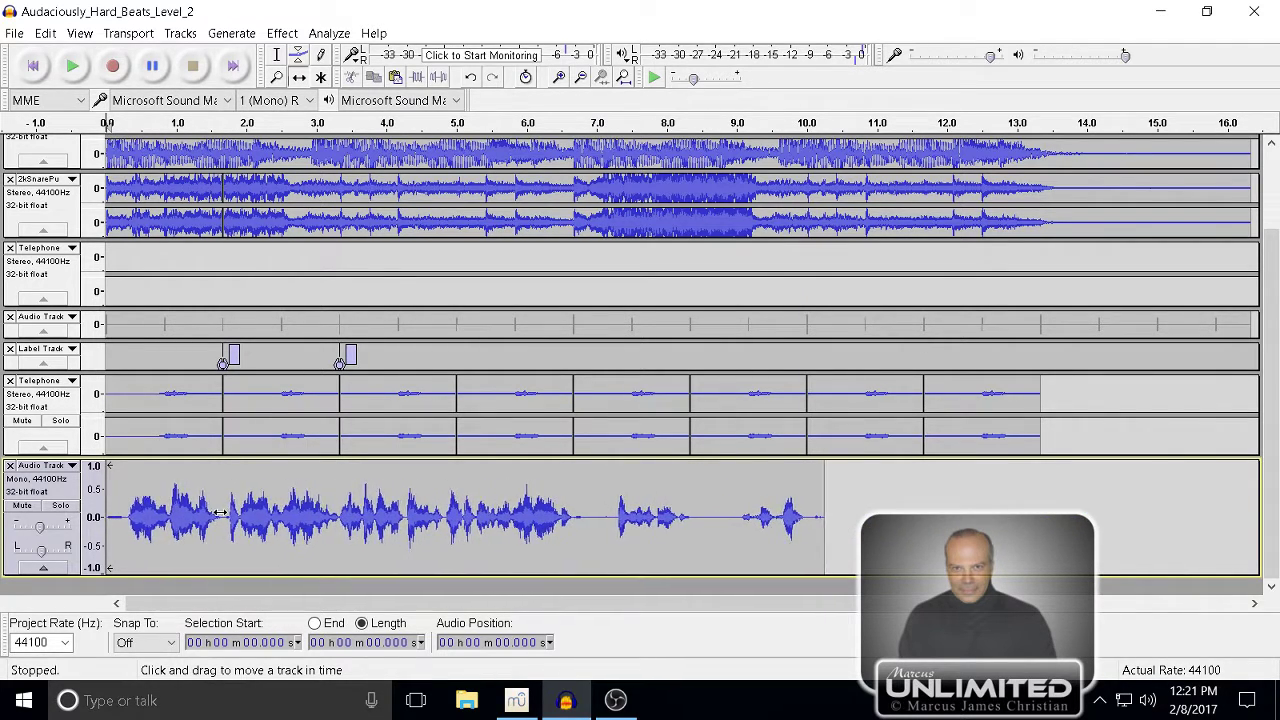
pyautogui.click(73, 70)
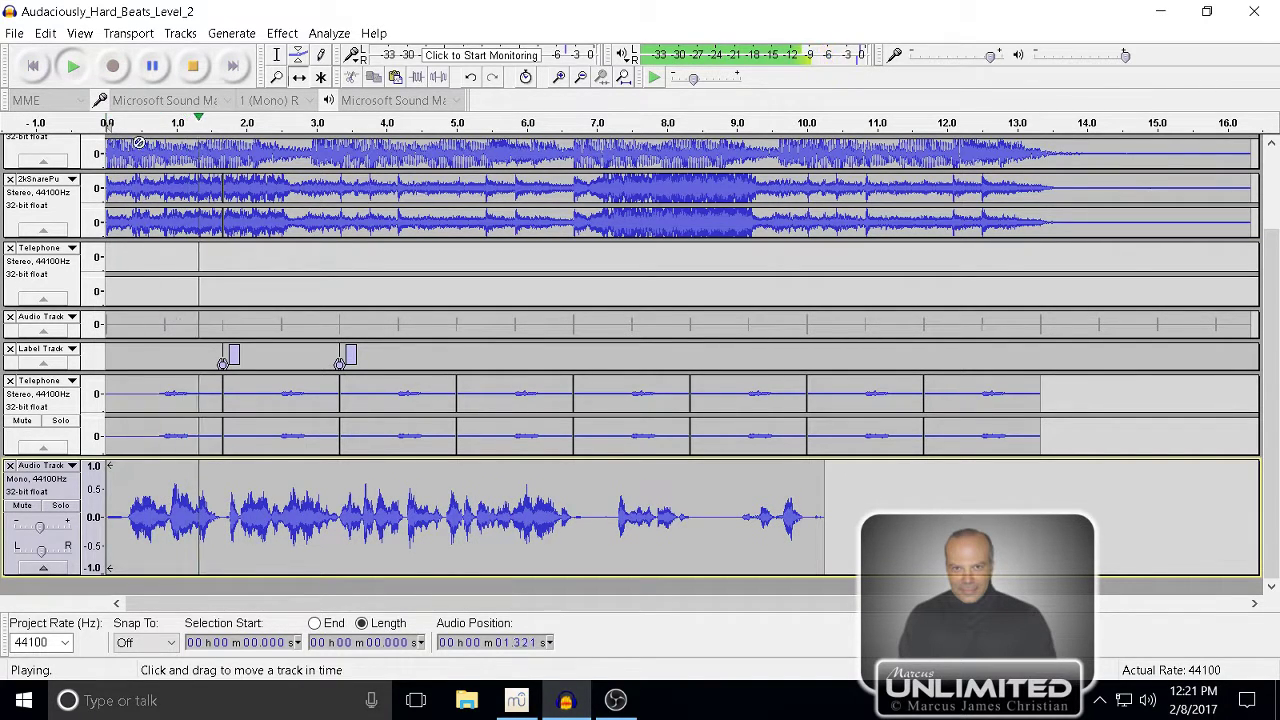
pyautogui.click(152, 67)
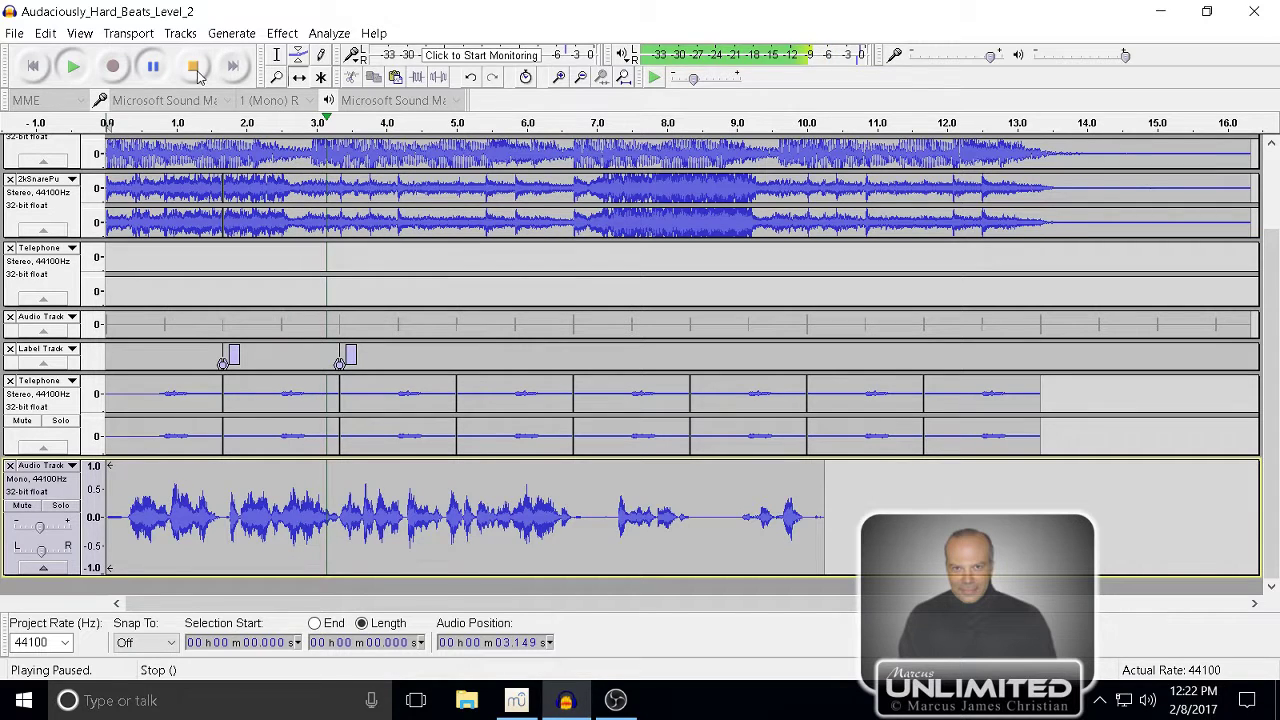
pyautogui.press('space')
# - Nudge the microphone track slightly back and forth in time, playing the mix from the start after each adjustment
pyautogui.moveTo(155, 487); pyautogui.dragTo(153, 488)
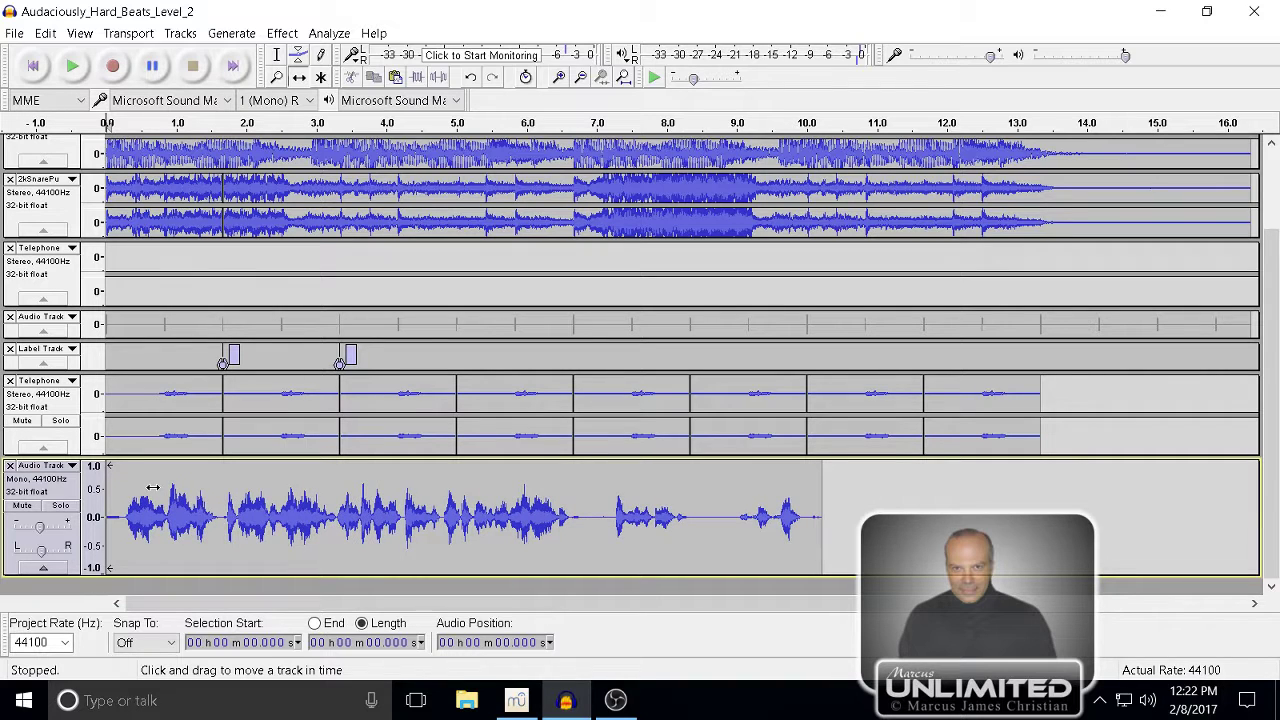
pyautogui.click(72, 66)
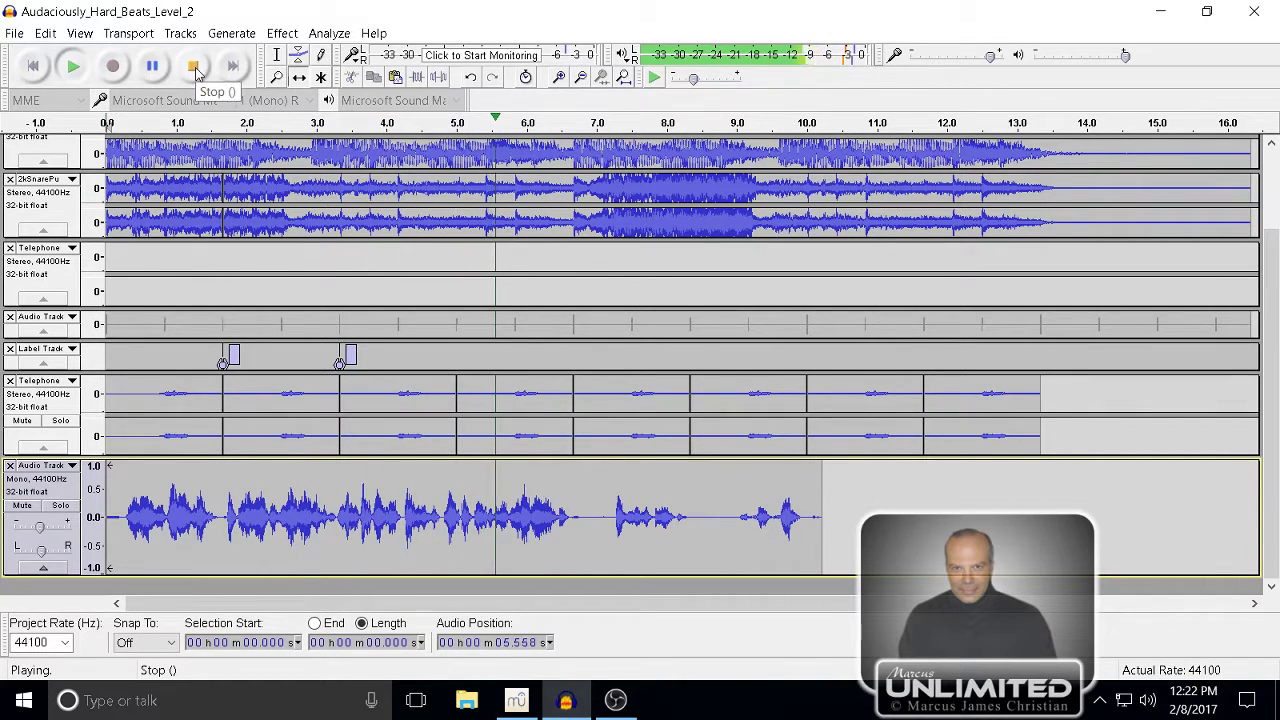
pyautogui.click(197, 70)
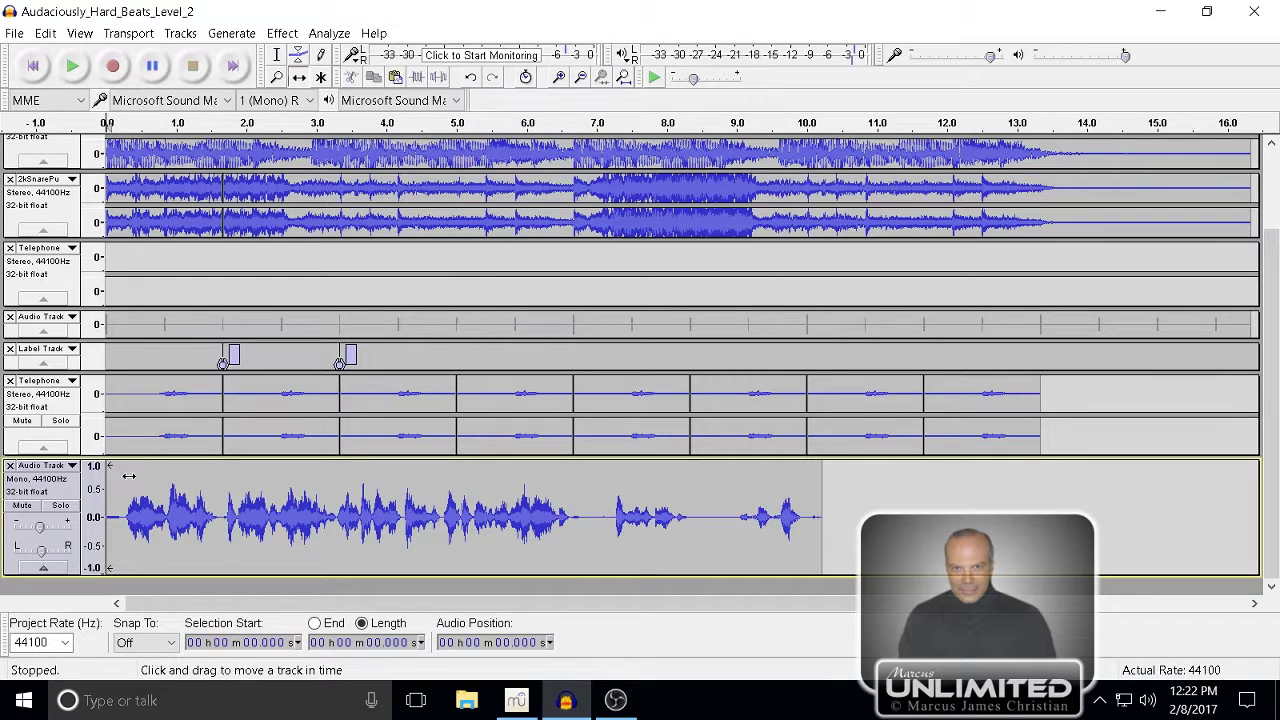
pyautogui.moveTo(129, 477); pyautogui.dragTo(129, 478)
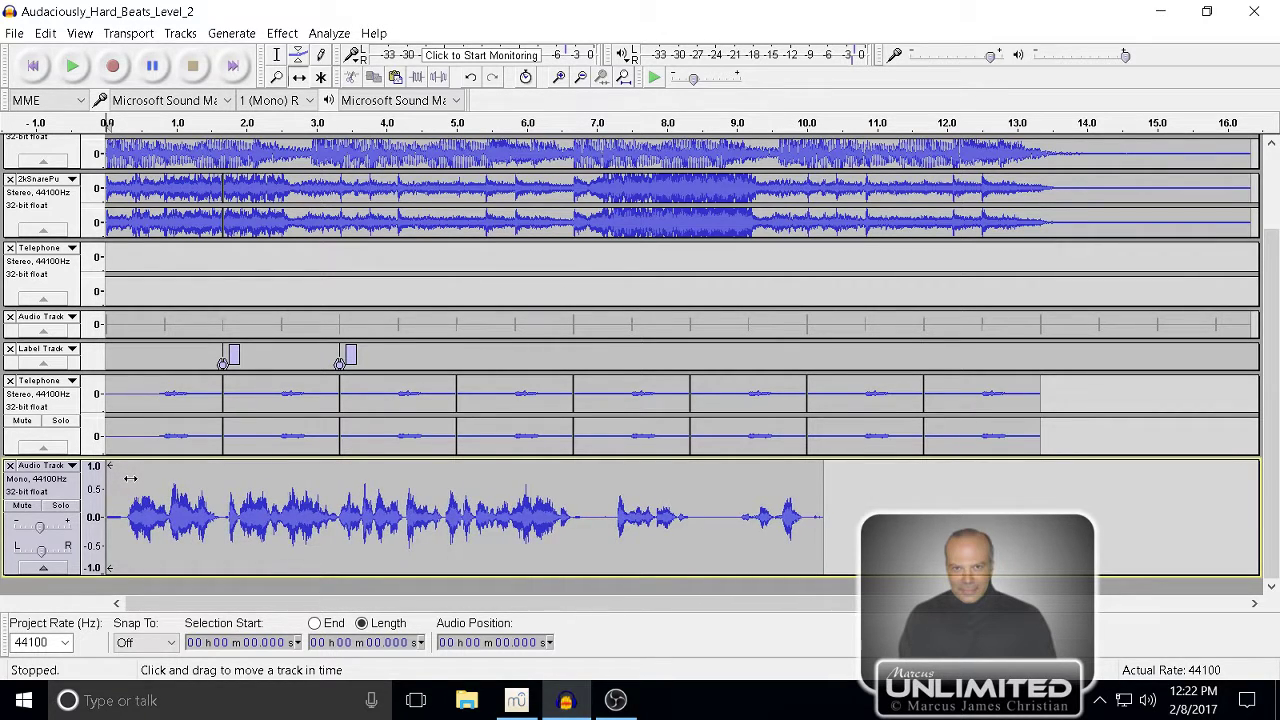
pyautogui.click(67, 67)
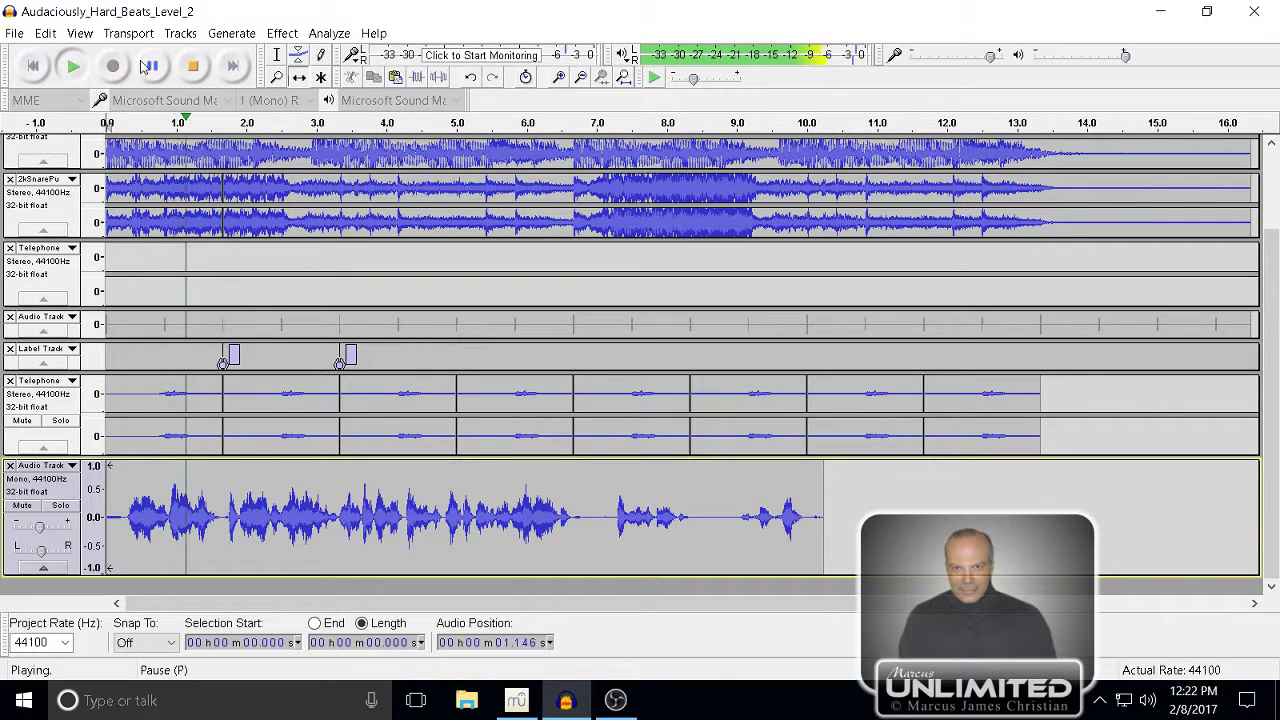
pyautogui.click(197, 72)
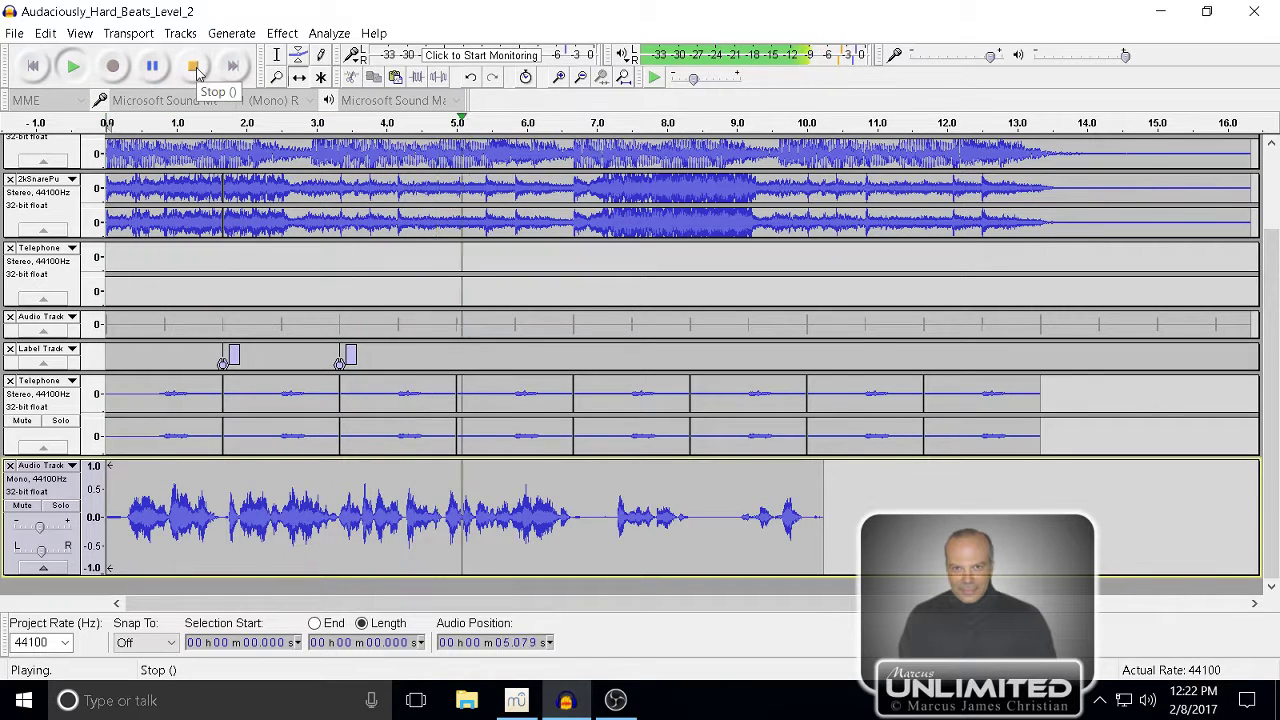
pyautogui.click(195, 68)
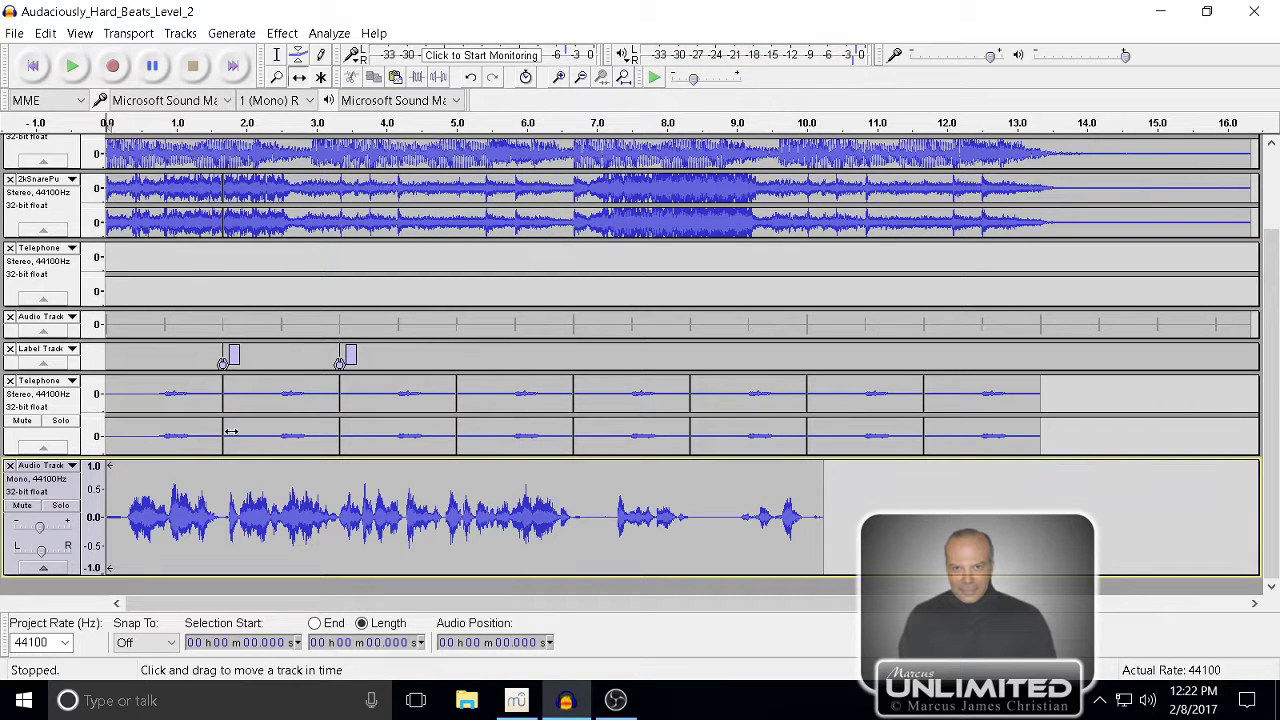
# - Nudge the microphone track slightly earlier, and undo all its time shifts back to the original position
pyautogui.moveTo(231, 530); pyautogui.dragTo(229, 530)
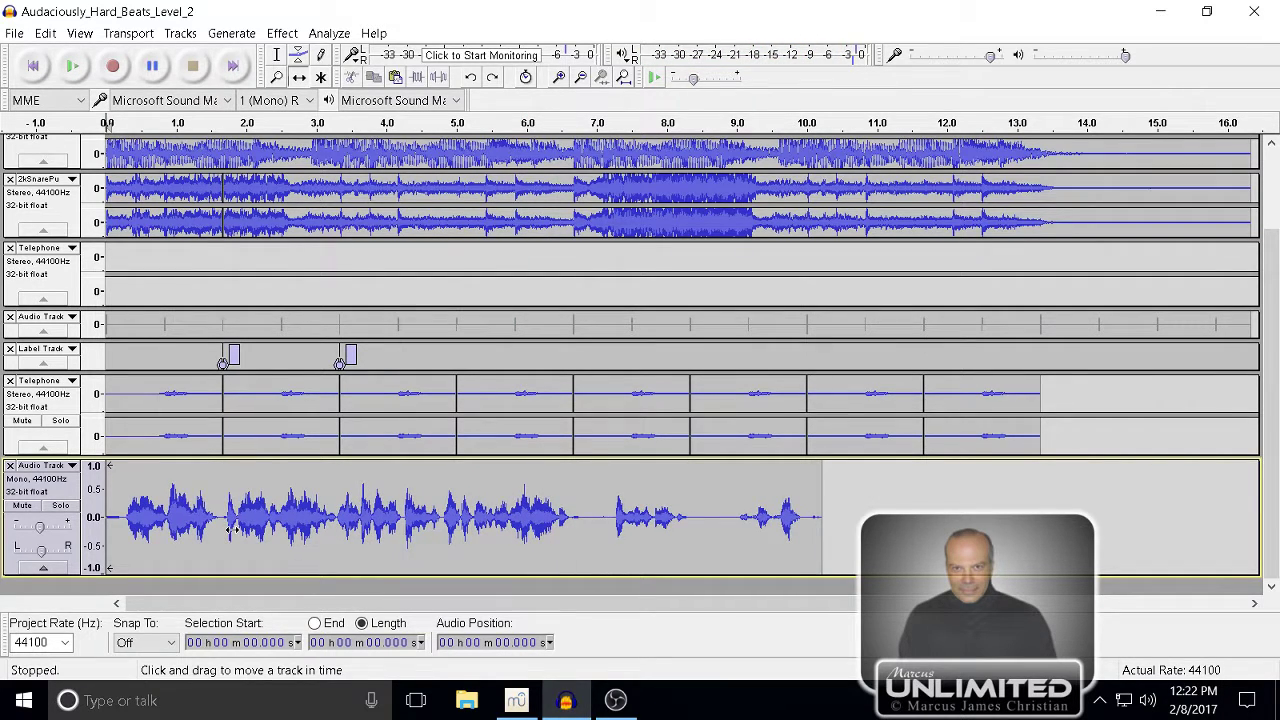
pyautogui.hotkey('ctrl', 'z')
pyautogui.hotkey('ctrl', 'z')
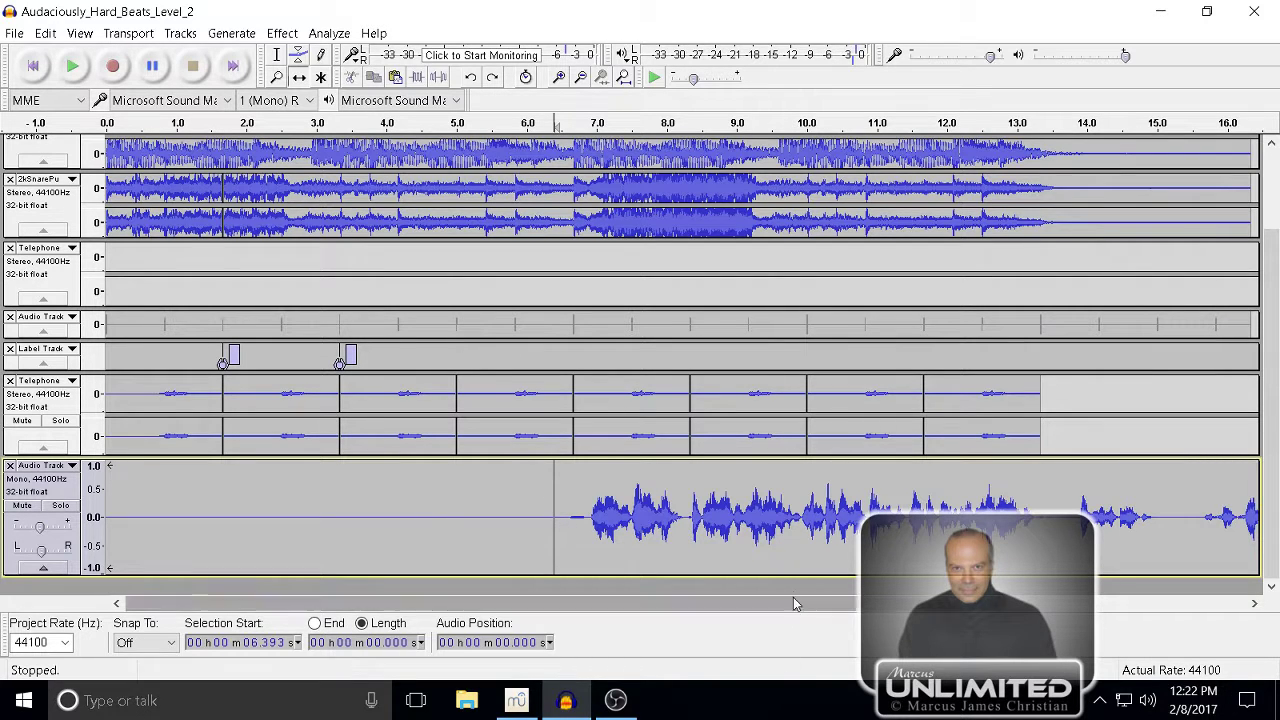
# - Delete everything after 13.333 s on the 2kSnarePu track and on the click track above the label track
pyautogui.moveTo(824, 606); pyautogui.dragTo(984, 605)
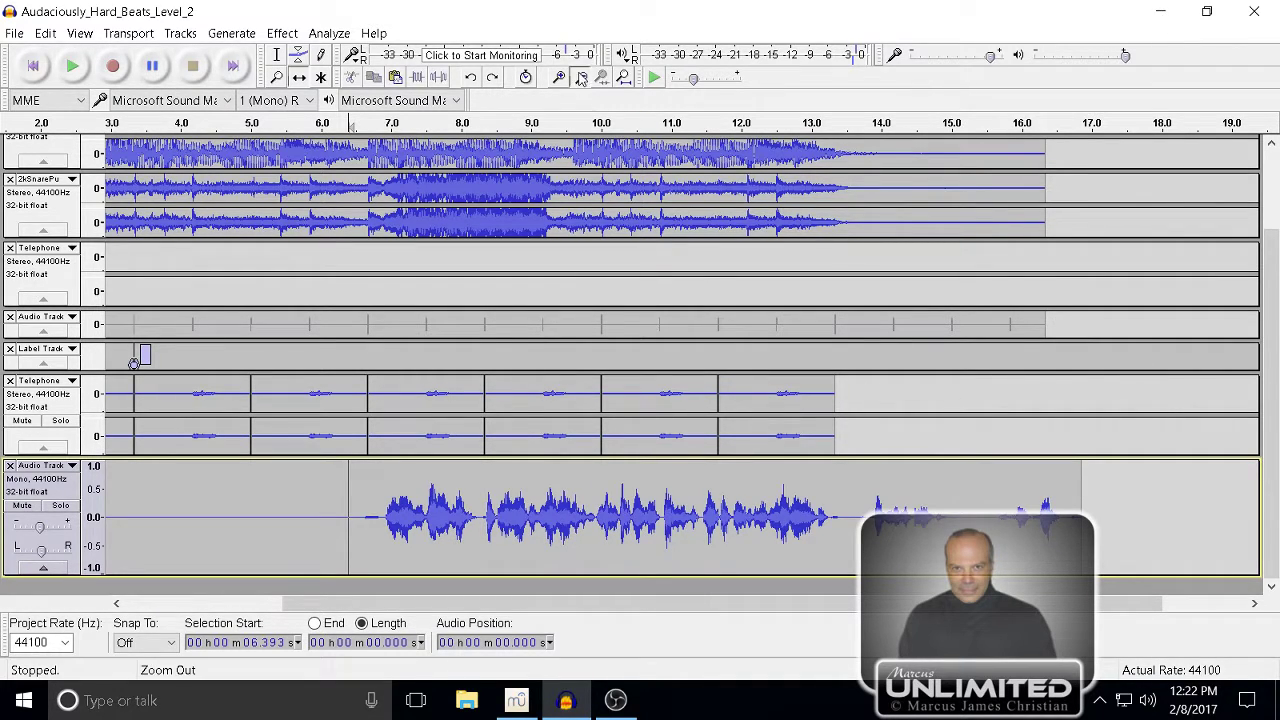
pyautogui.click(580, 78)
pyautogui.click(581, 78)
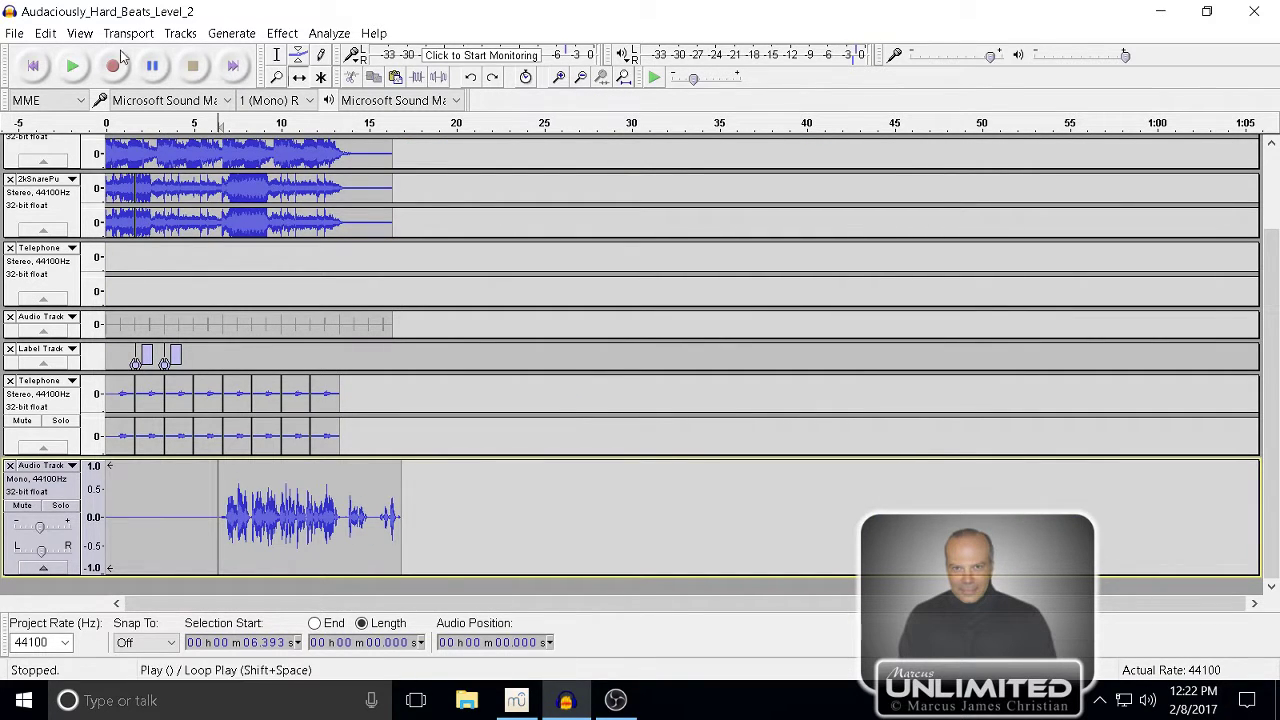
pyautogui.click(277, 55)
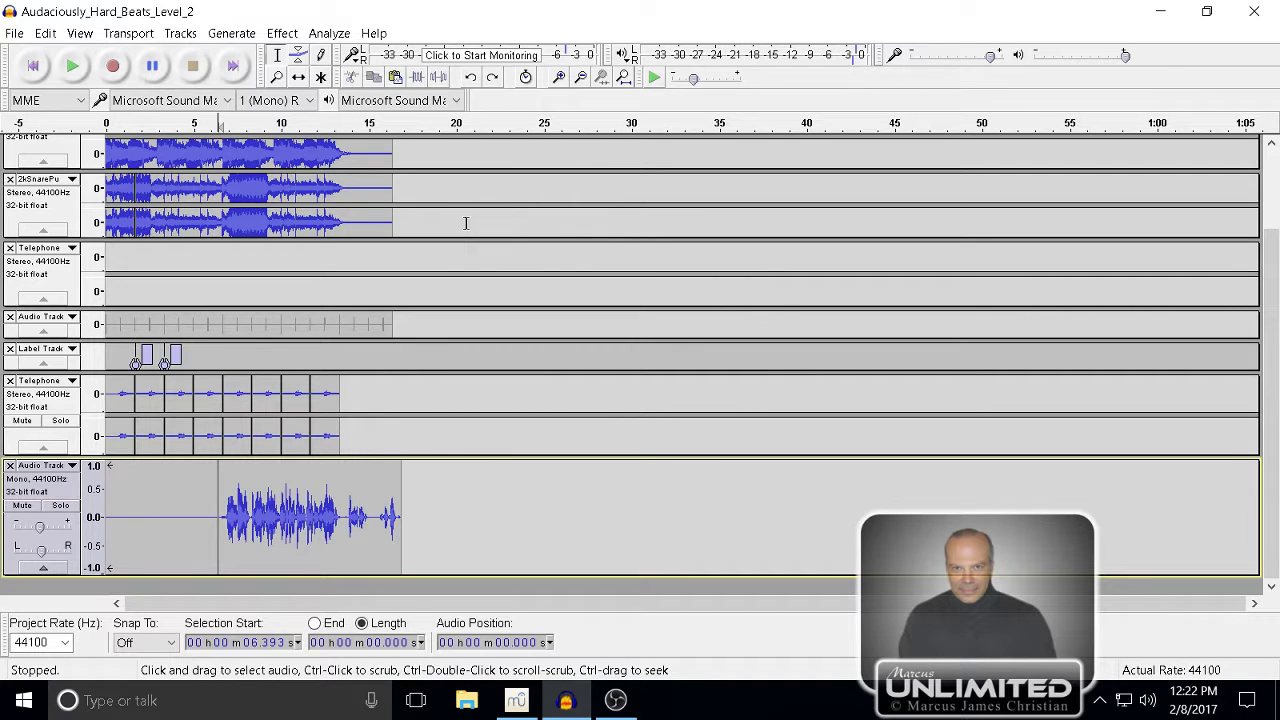
pyautogui.moveTo(465, 222); pyautogui.dragTo(340, 234)
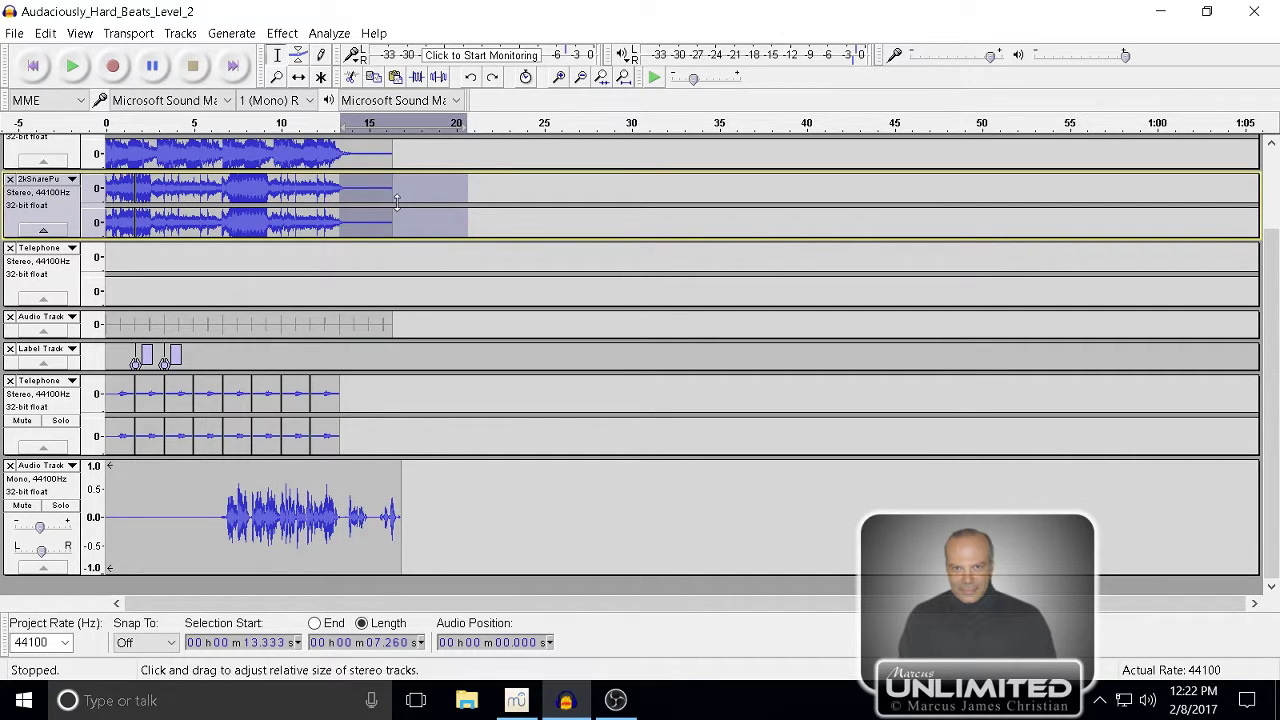
pyautogui.press('Left')
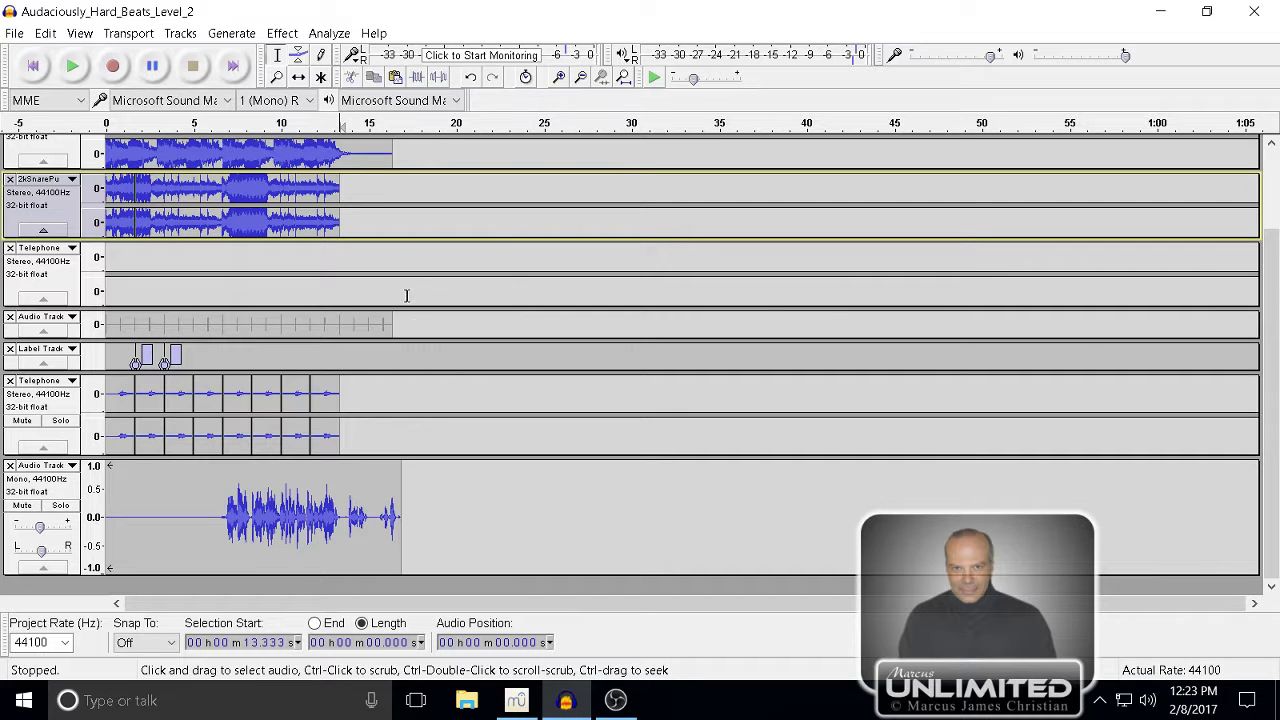
pyautogui.moveTo(411, 325); pyautogui.dragTo(340, 330)
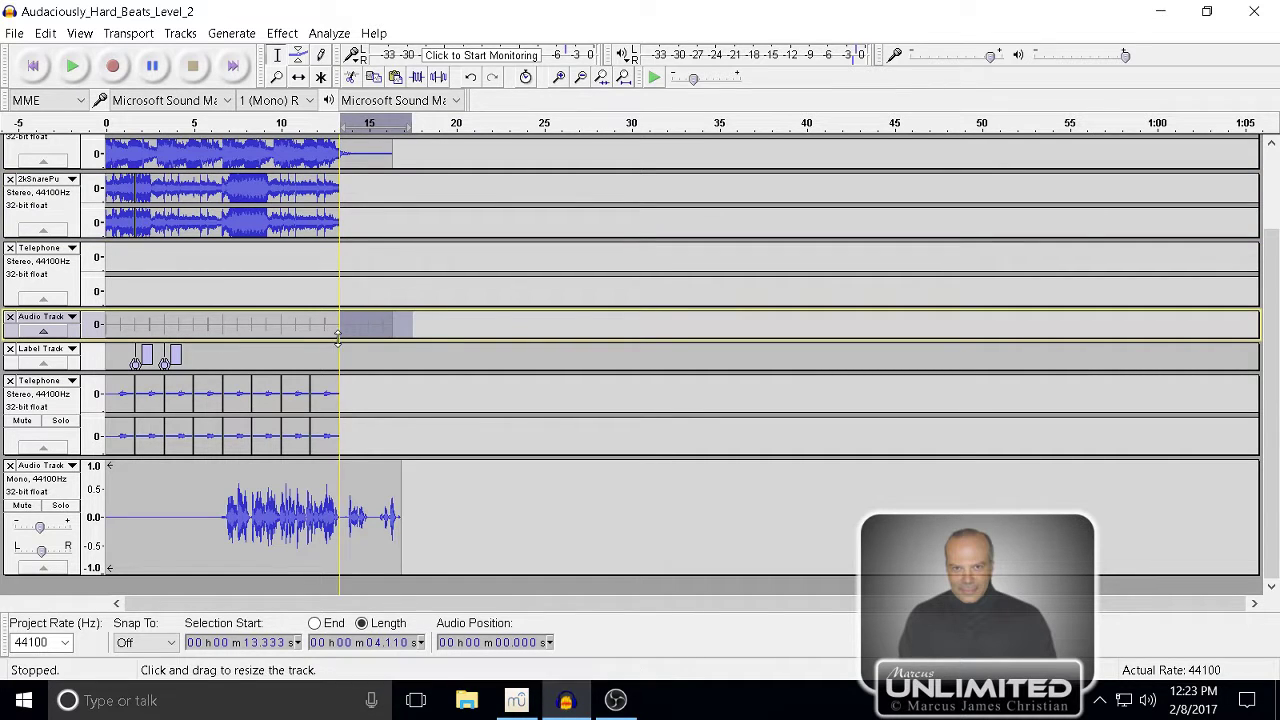
pyautogui.press('Delete')
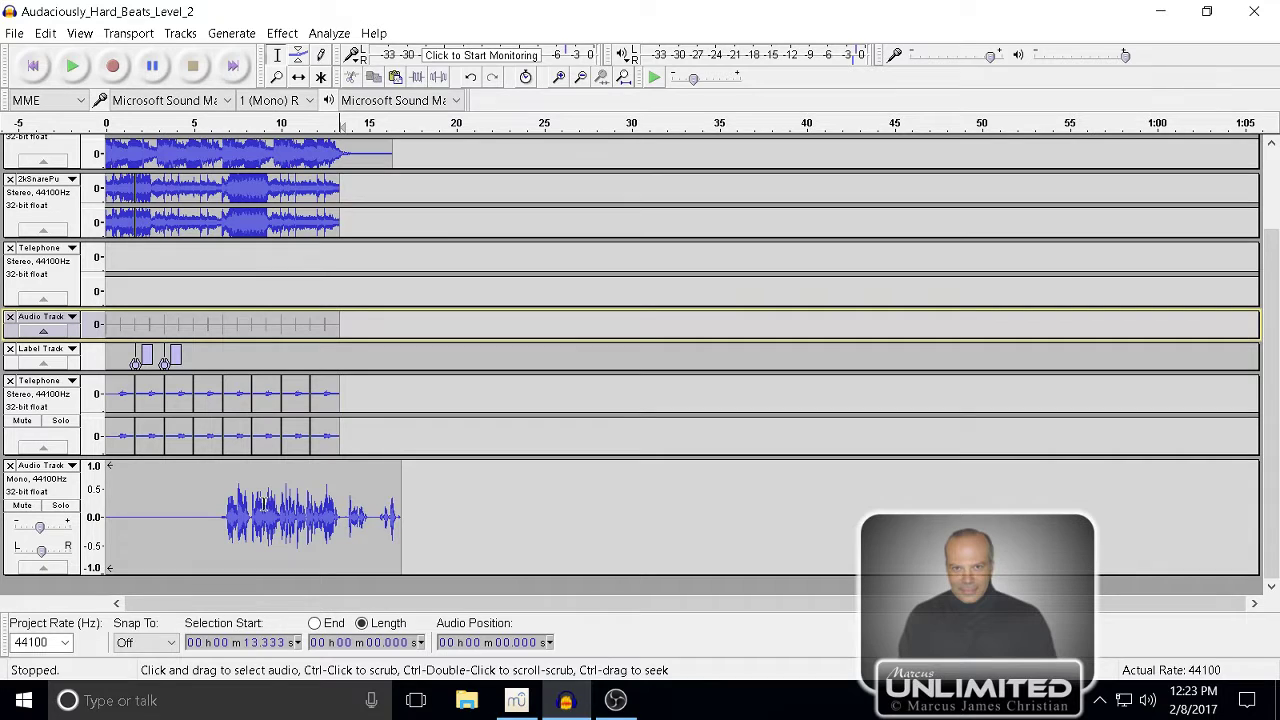
# - Delete the tail of the BassBoost track from 13.333 s to its end
pyautogui.scroll(3, 427, 387)
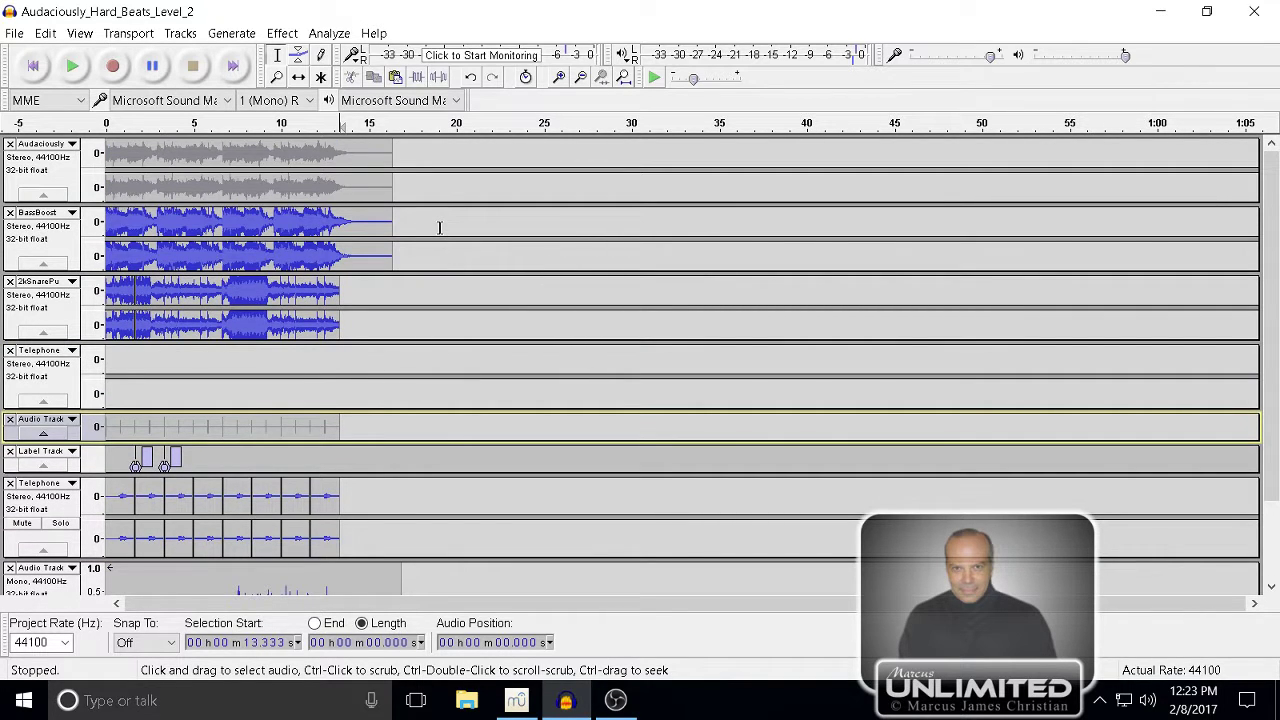
pyautogui.moveTo(439, 226); pyautogui.dragTo(341, 219)
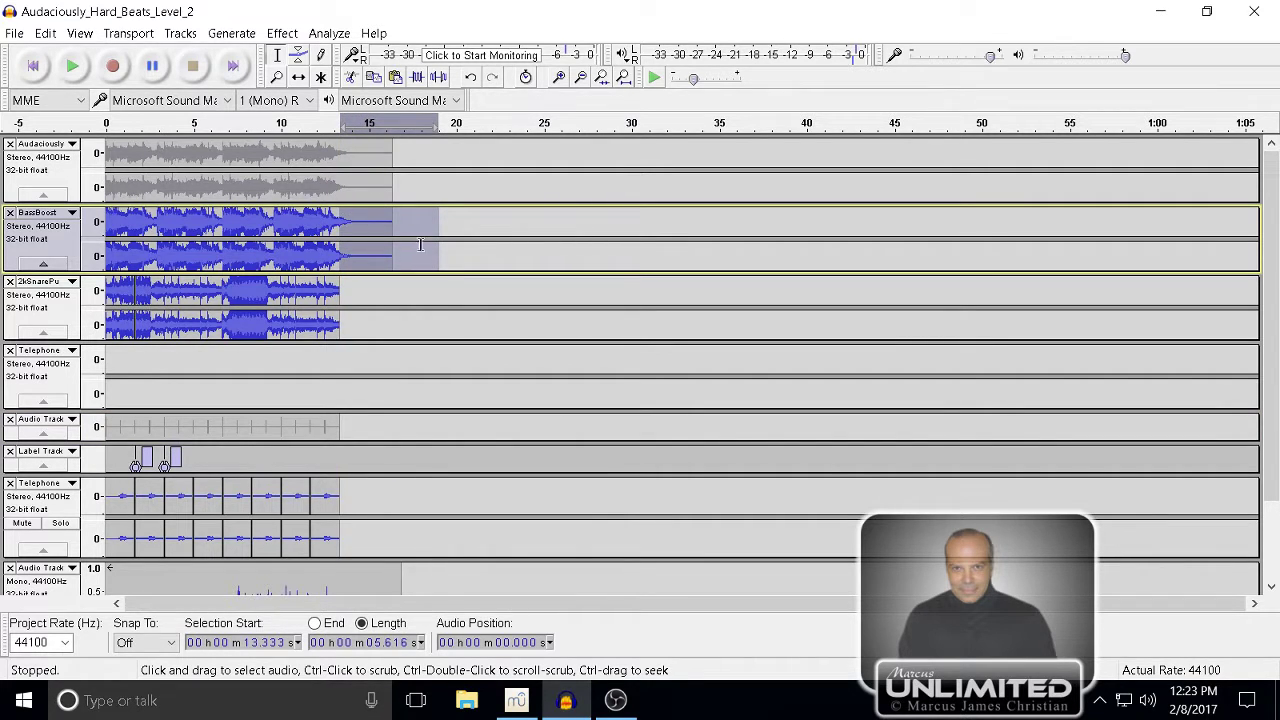
pyautogui.moveTo(457, 216); pyautogui.dragTo(341, 215)
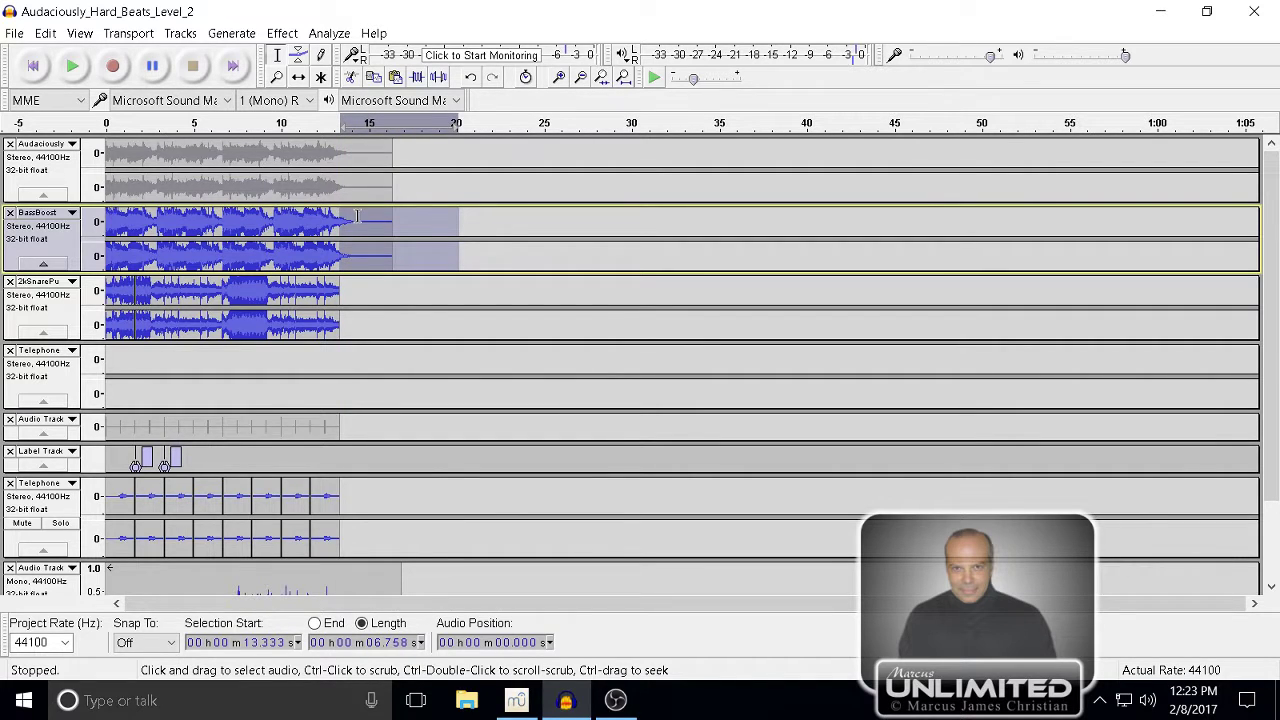
pyautogui.press('Delete')
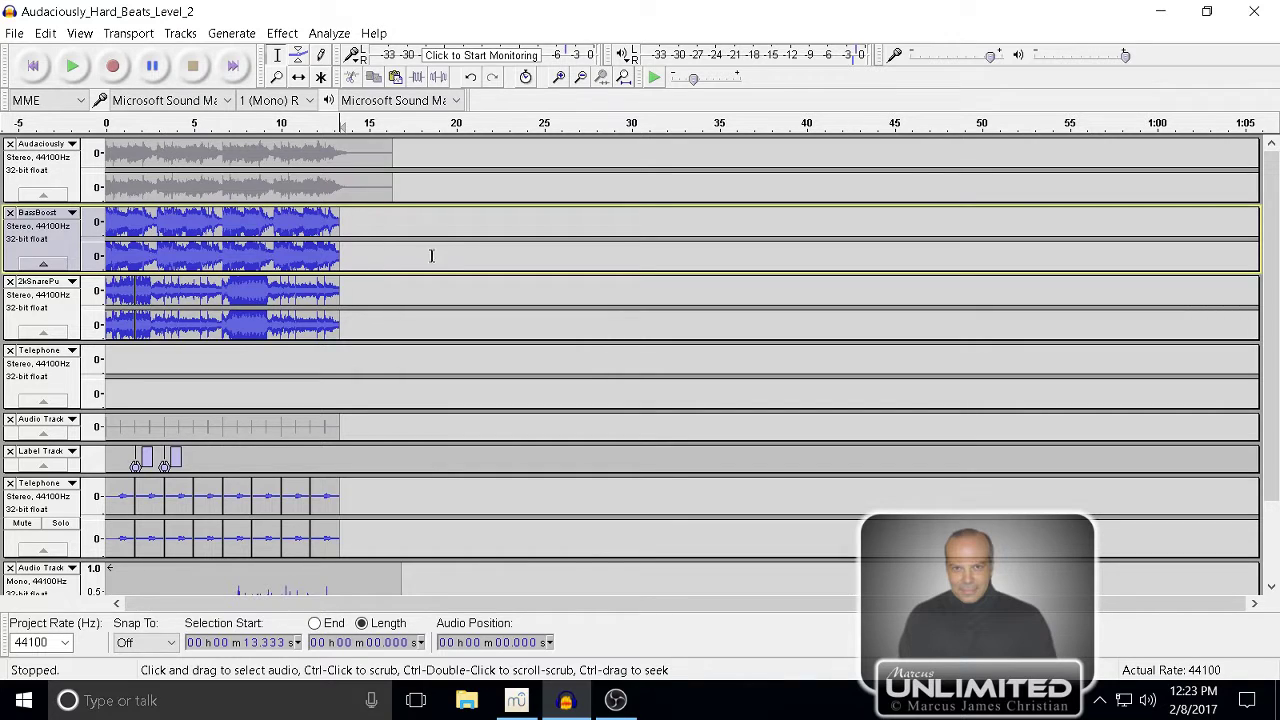
# - Repeat the BassBoost, 2kSnarePu and audible lower Telephone tracks once, using the full 13.333 s selection
pyautogui.scroll(-2, 410, 461)
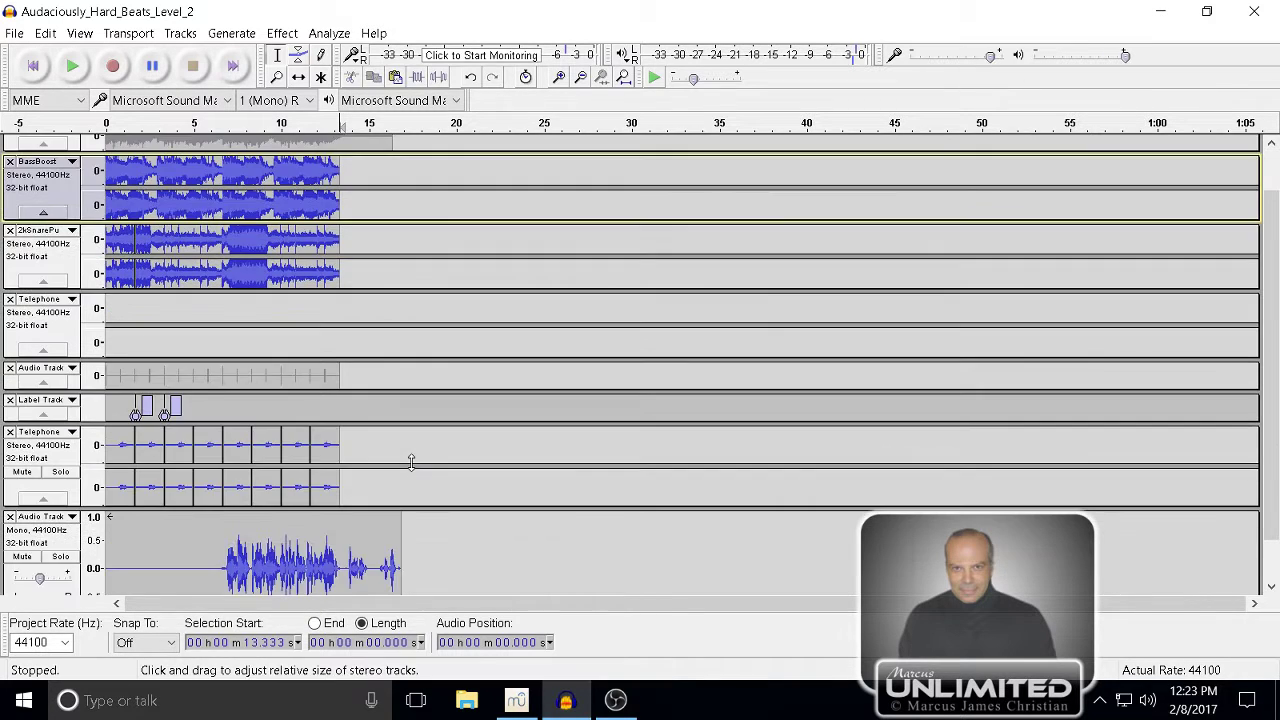
pyautogui.scroll(1, 403, 458)
pyautogui.scroll(1, 401, 457)
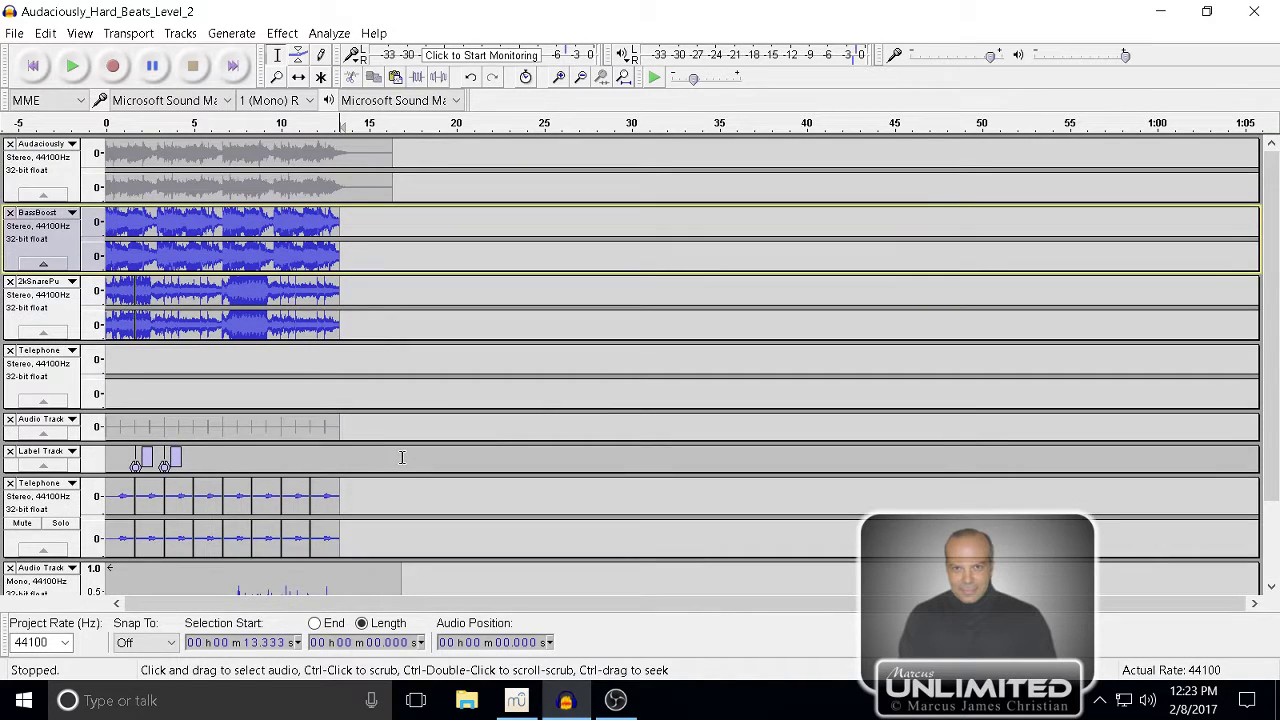
pyautogui.click(29, 247)
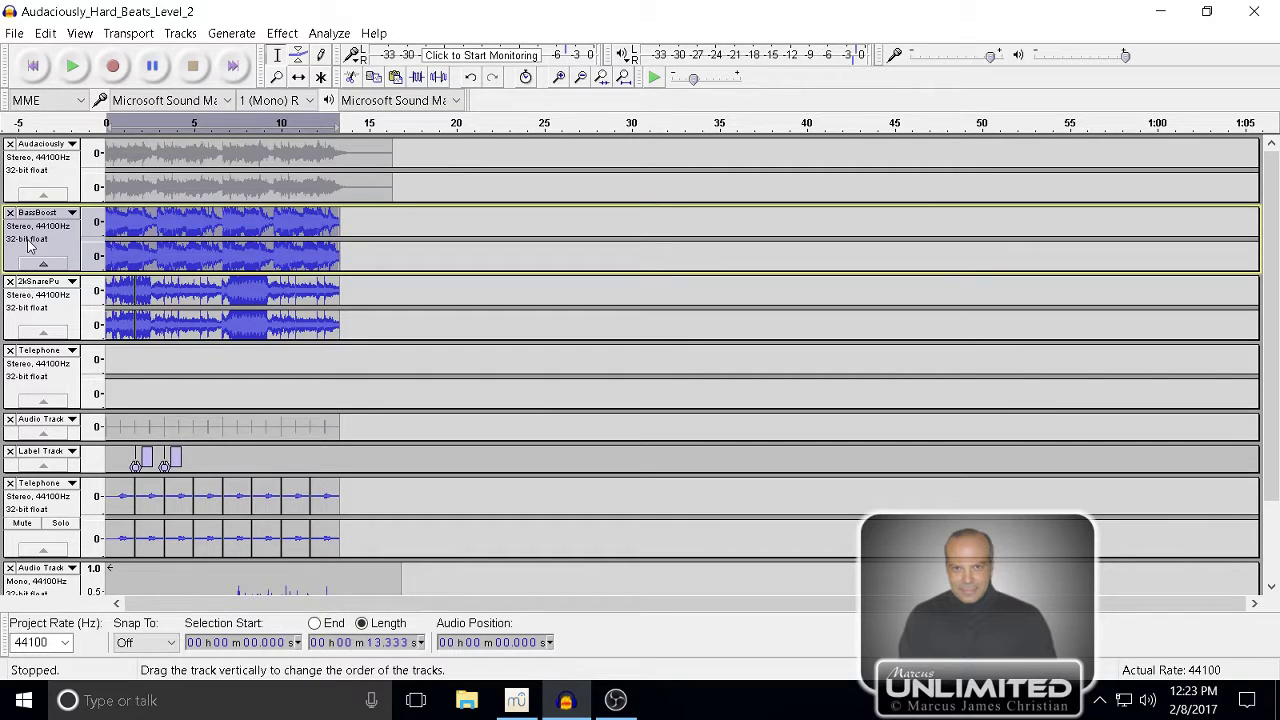
pyautogui.keyDown('shift'); pyautogui.click(32, 307); pyautogui.keyUp('shift')
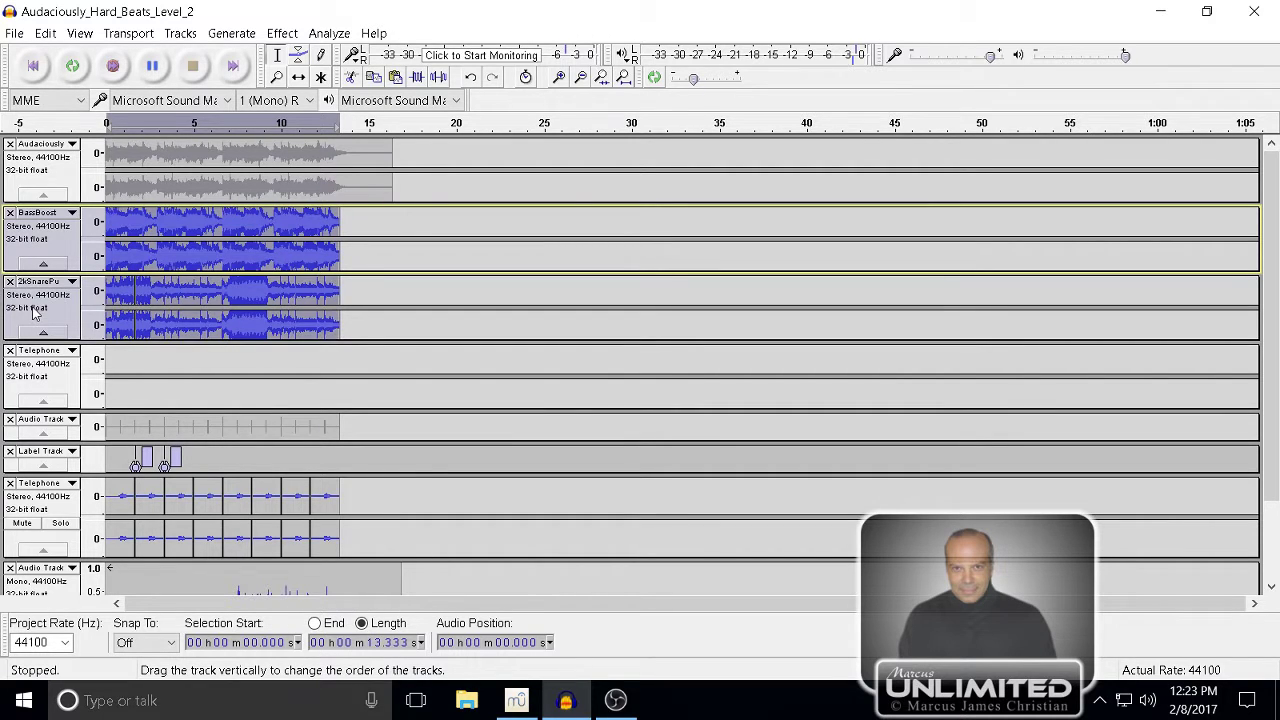
pyautogui.keyDown('shift'); pyautogui.click(27, 507); pyautogui.keyUp('shift')
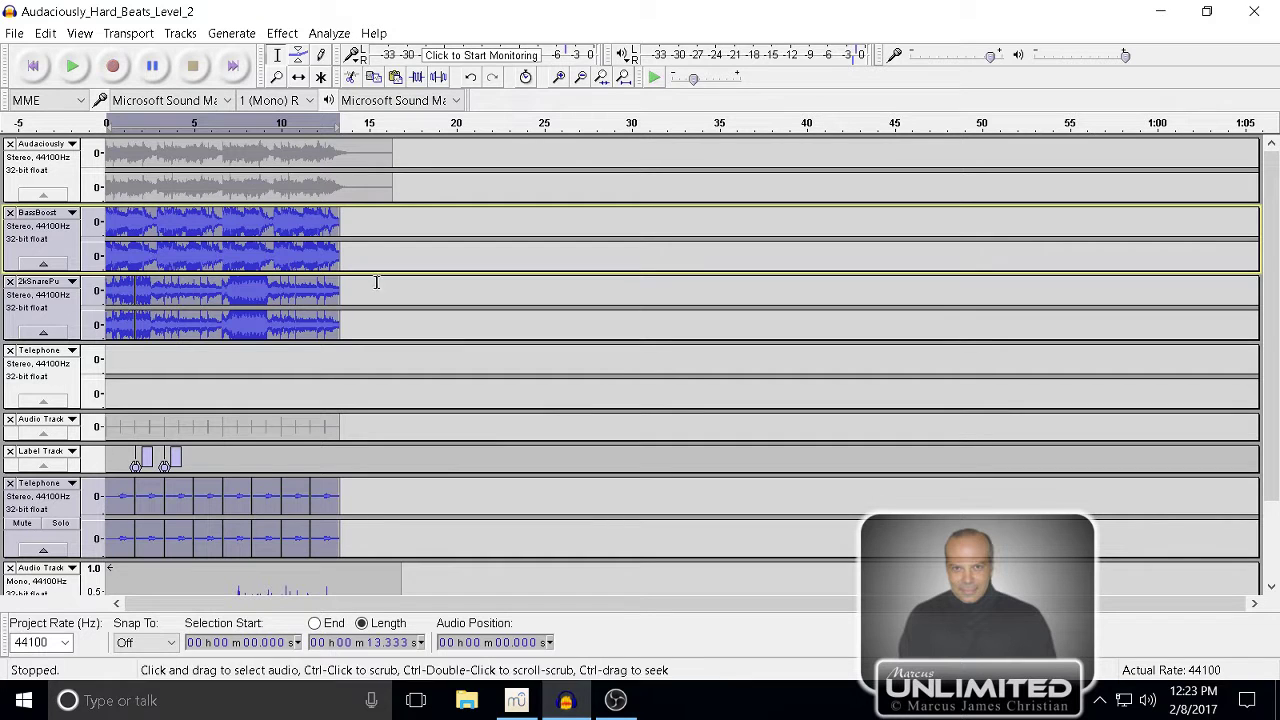
pyautogui.click(282, 34)
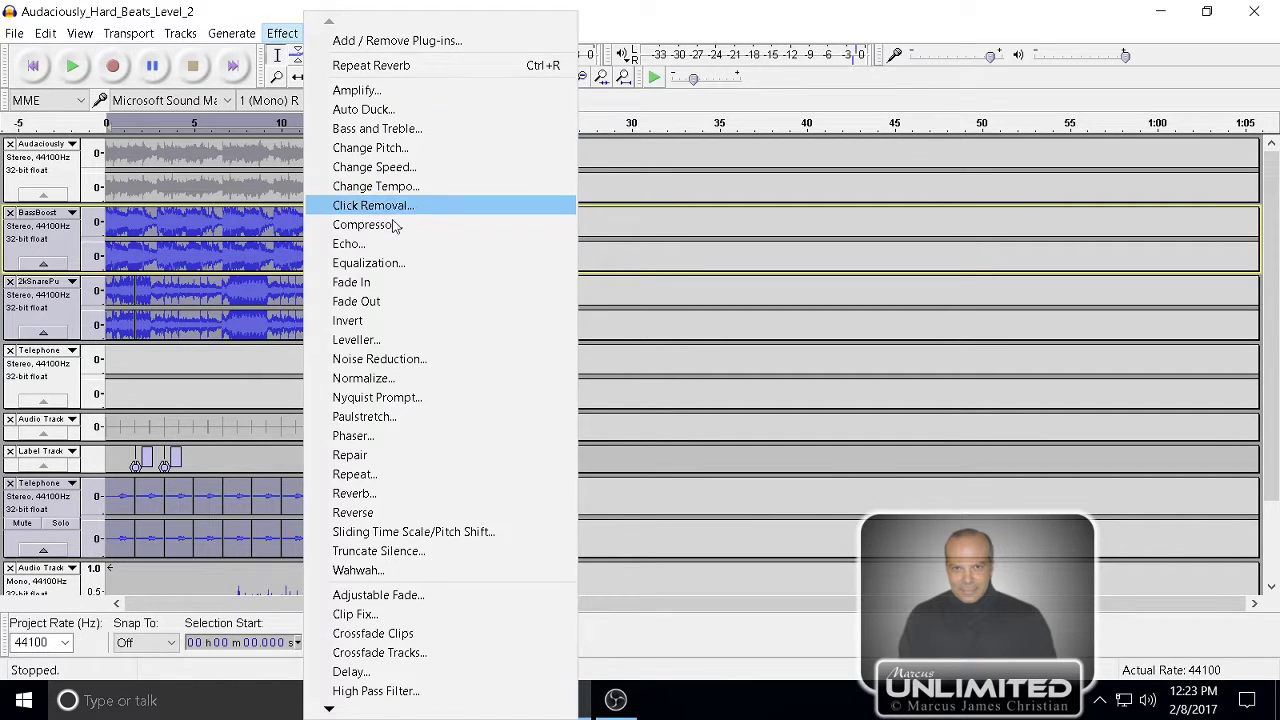
pyautogui.click(370, 476)
pyautogui.write('1')
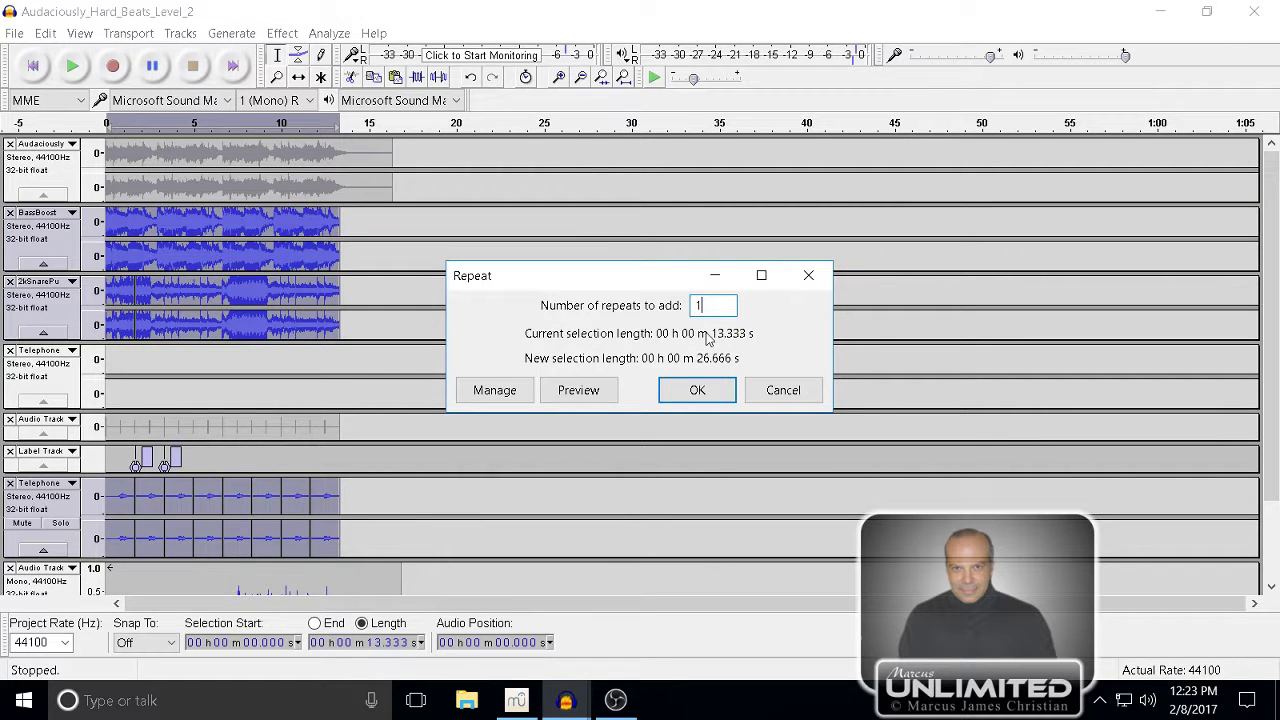
pyautogui.click(697, 389)
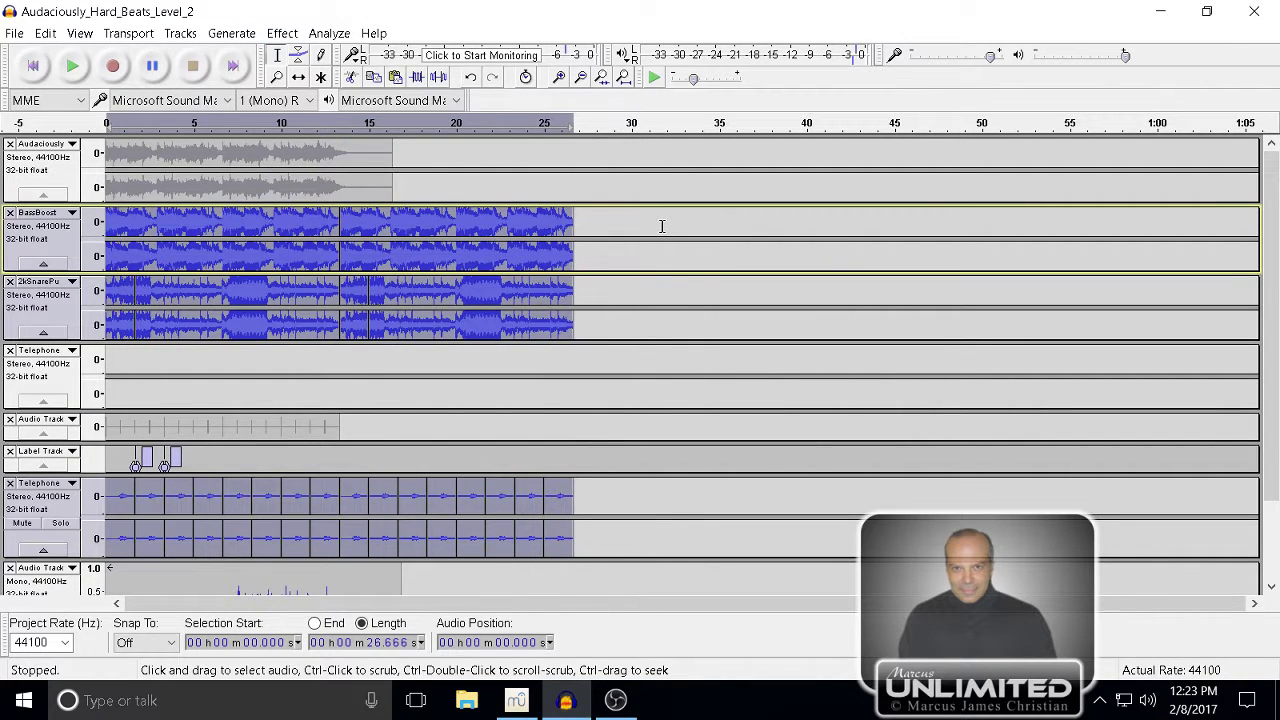
# - Play the mix from about 12 s across the point where the repeated audio begins, and return to the project start
pyautogui.click(35, 65)
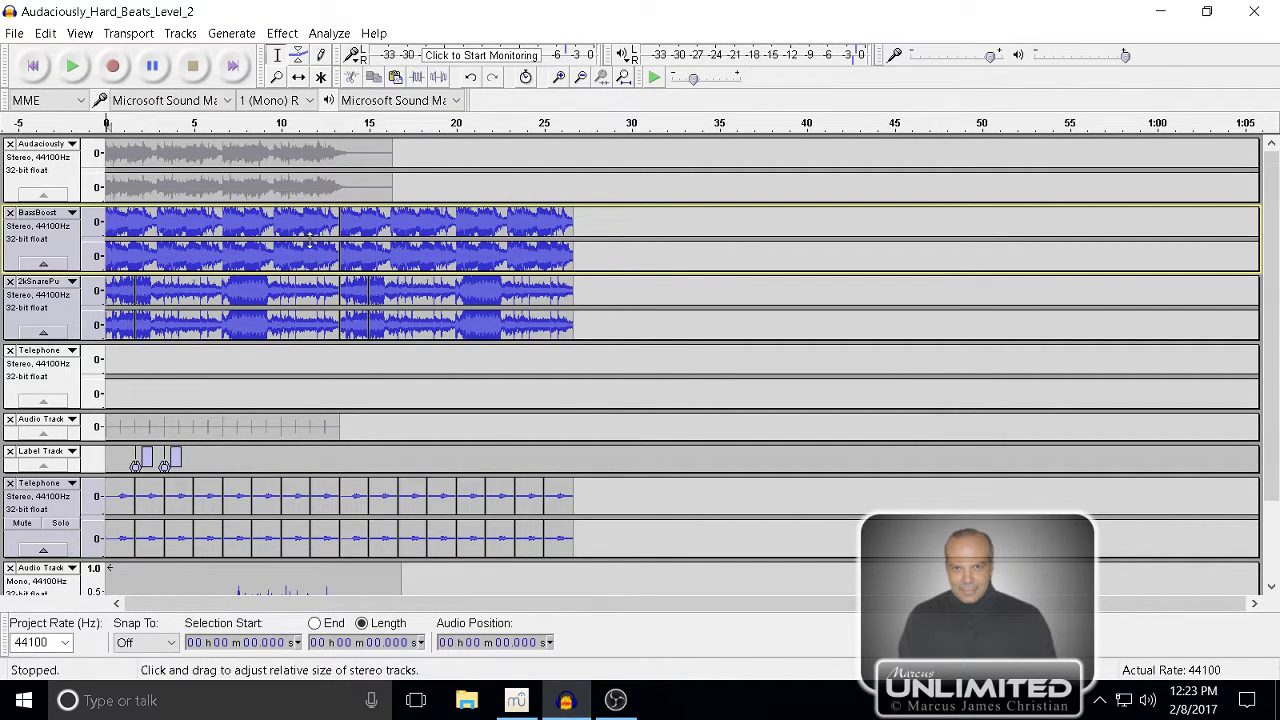
pyautogui.click(316, 199)
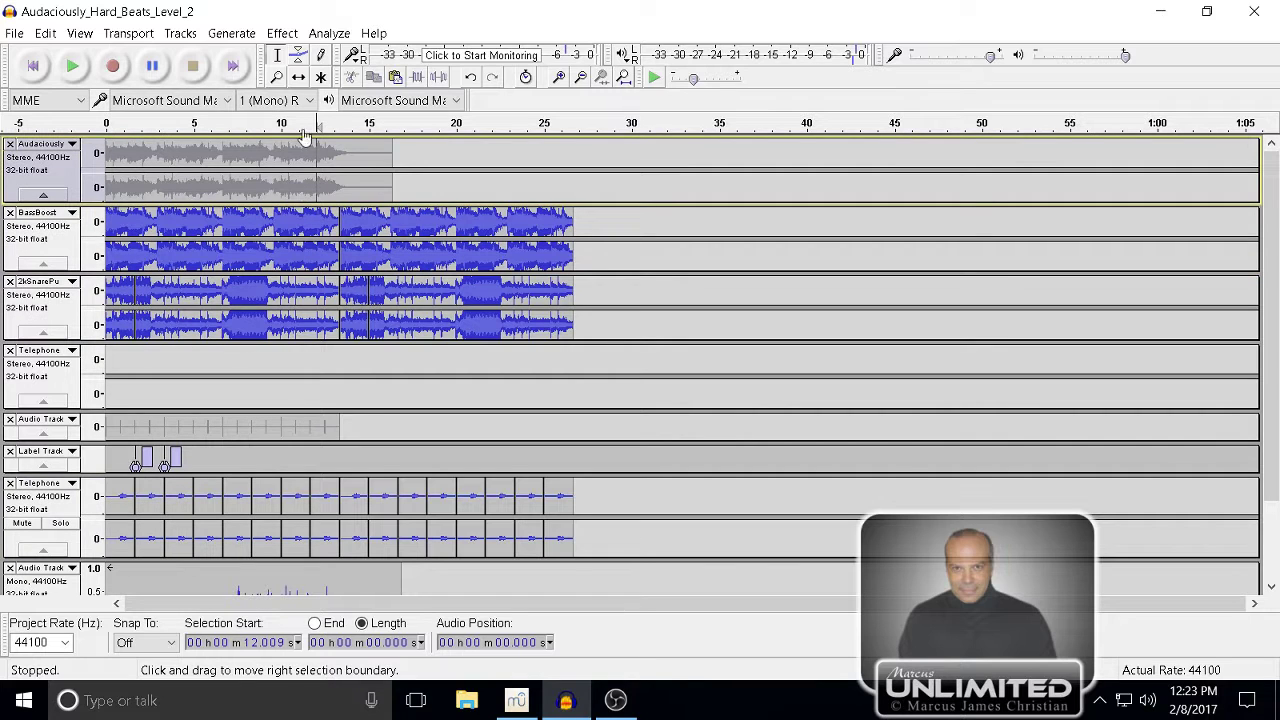
pyautogui.click(78, 67)
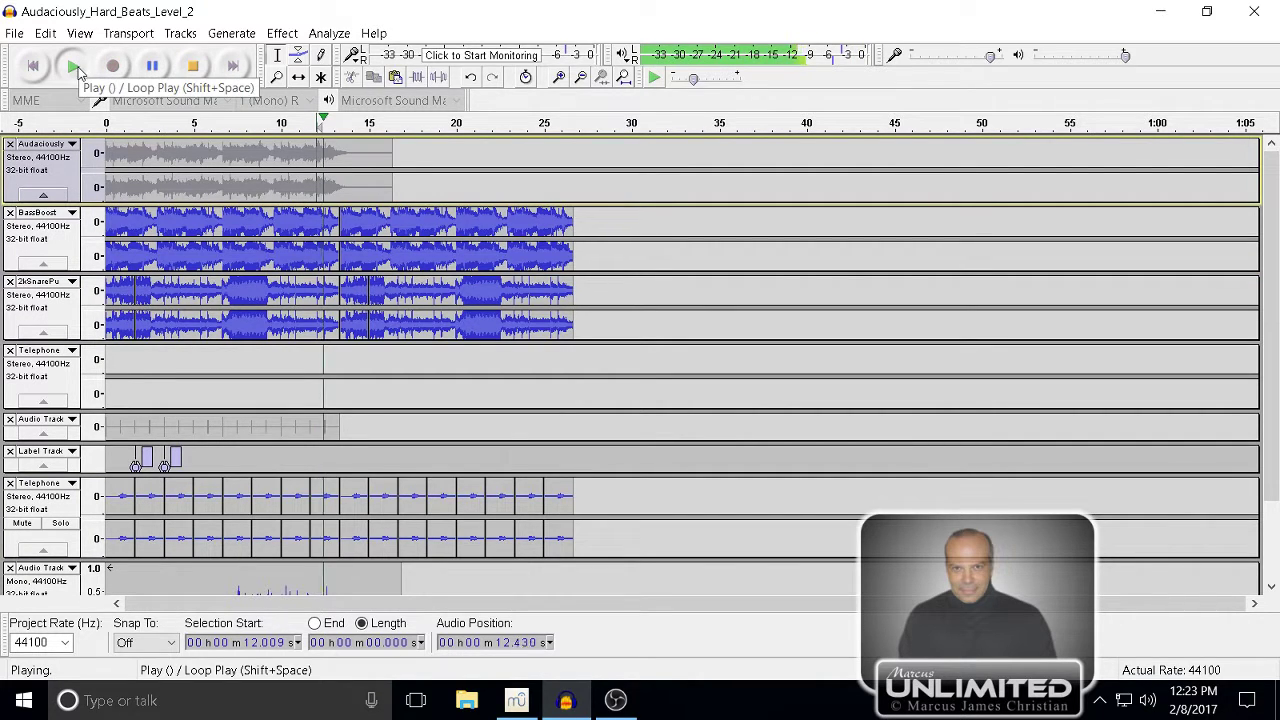
pyautogui.click(154, 67)
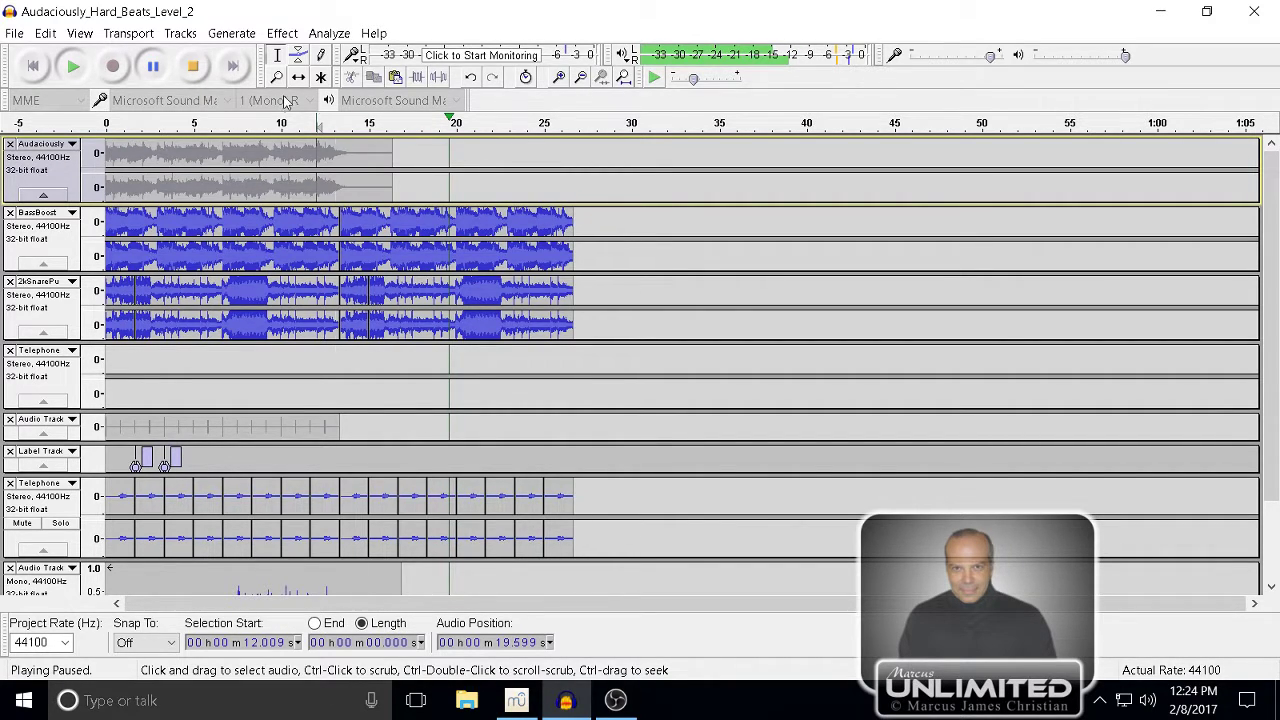
pyautogui.click(193, 66)
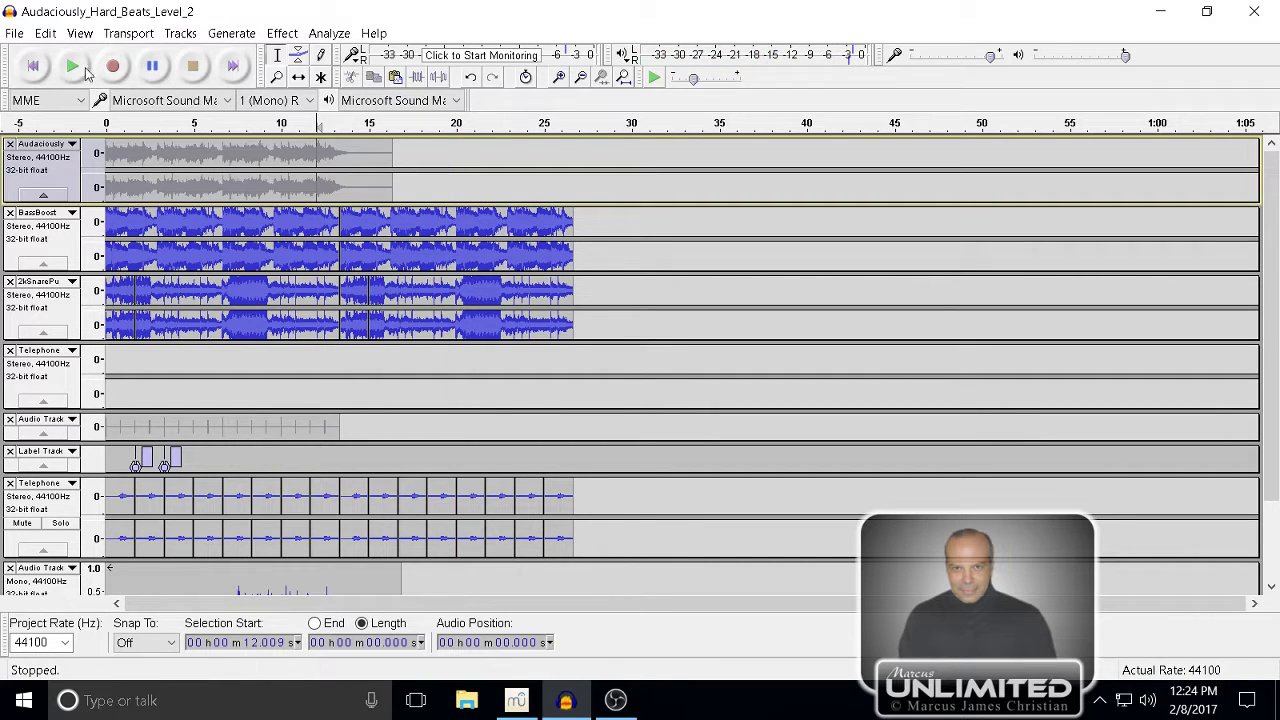
pyautogui.click(33, 66)
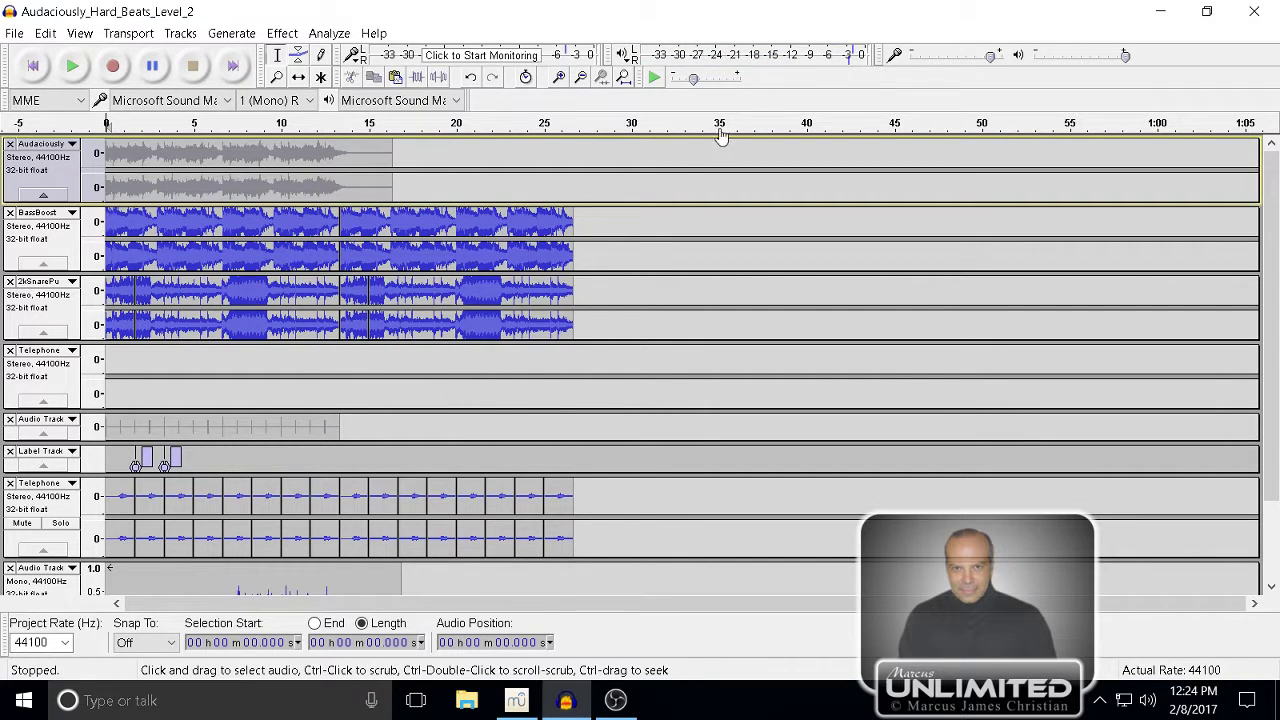
# - Zoom in on the timeline, fit all tracks vertically and make the microphone track slightly taller
pyautogui.click(558, 78)
pyautogui.click(86, 35)
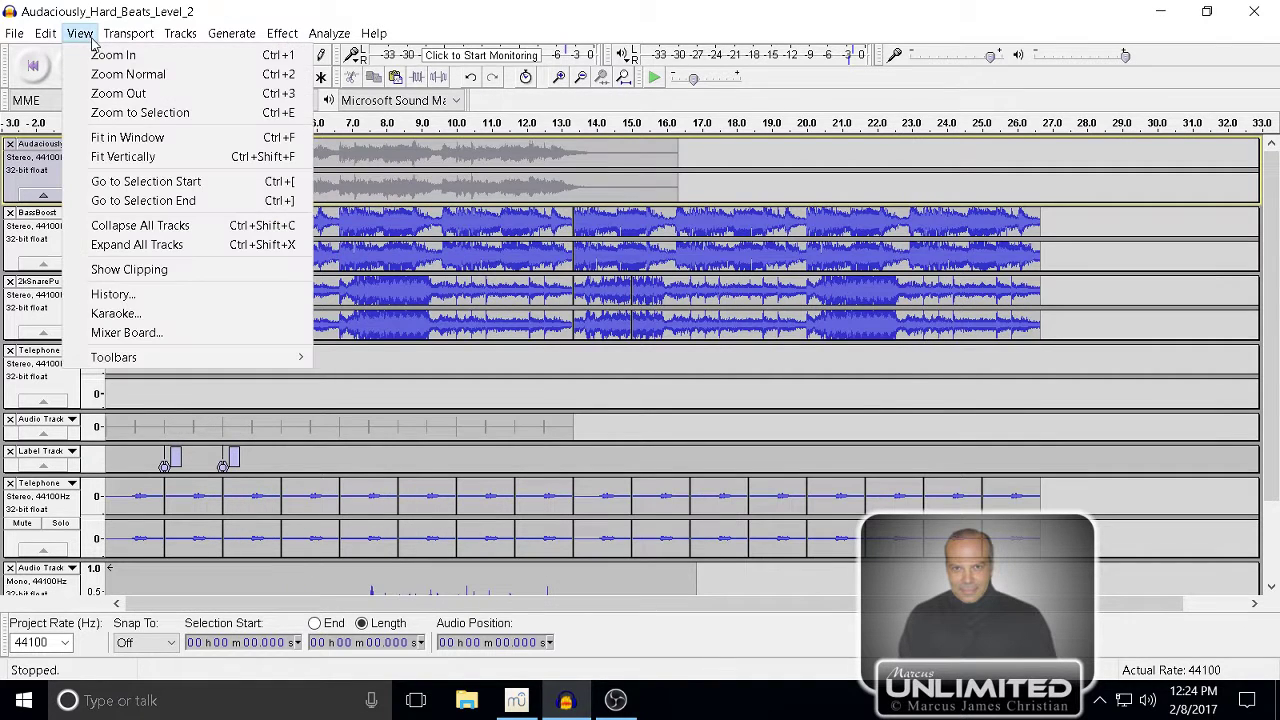
pyautogui.click(150, 157)
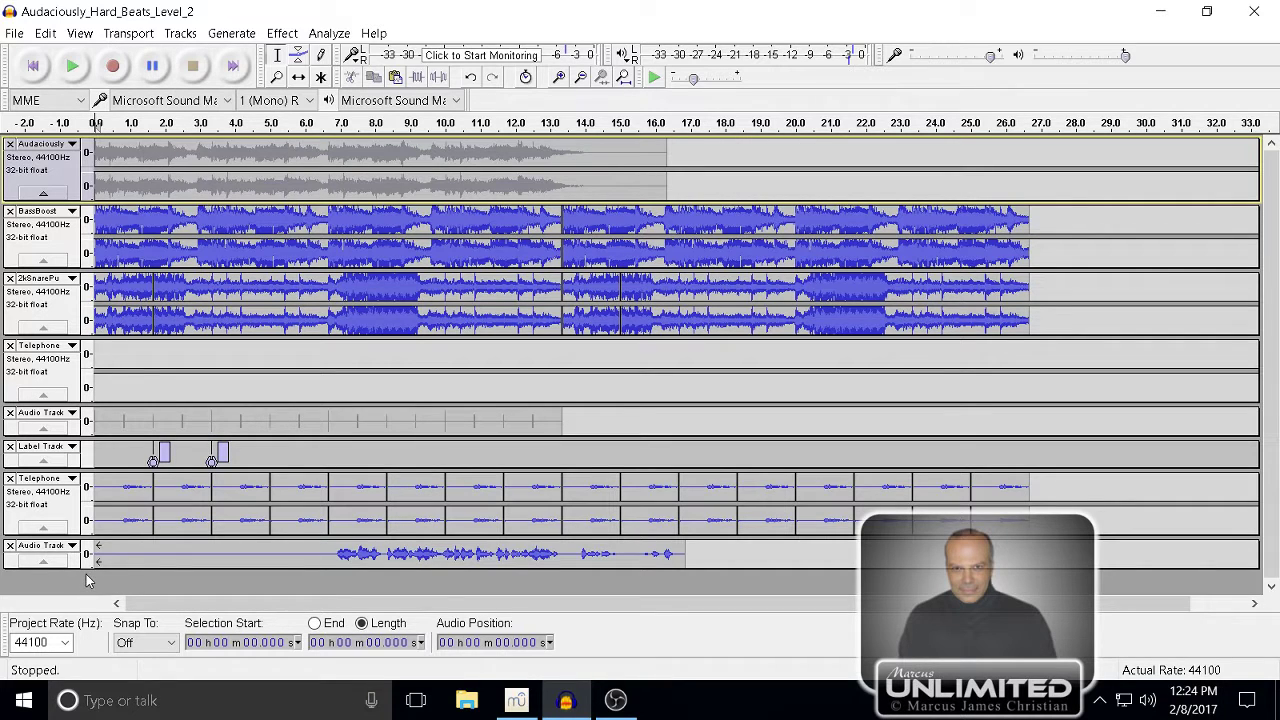
pyautogui.moveTo(140, 568)
pyautogui.mouseDown()
pyautogui.moveTo(138, 598)
pyautogui.moveTo(140, 585)
pyautogui.mouseUp()
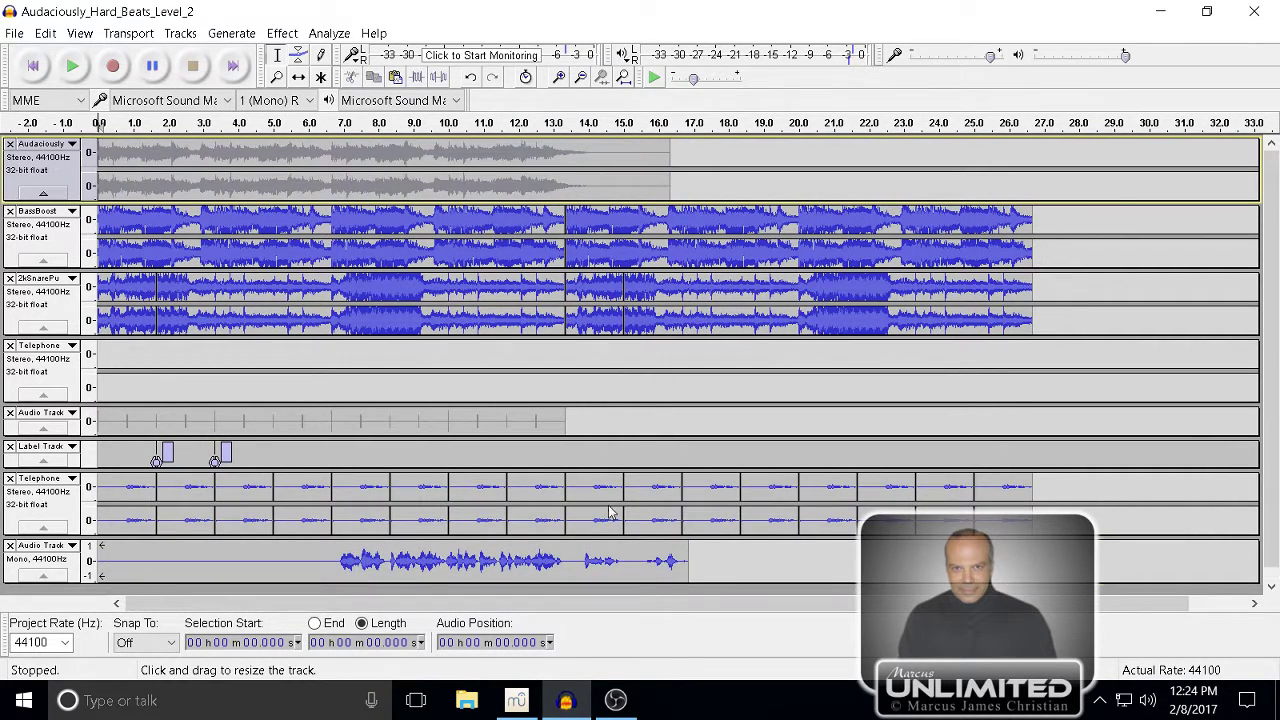
# - Play the mix from about 13 s to hear the end of the microphone recording over the repeated music
pyautogui.click(536, 122)
pyautogui.press('space')
pyautogui.press('space')
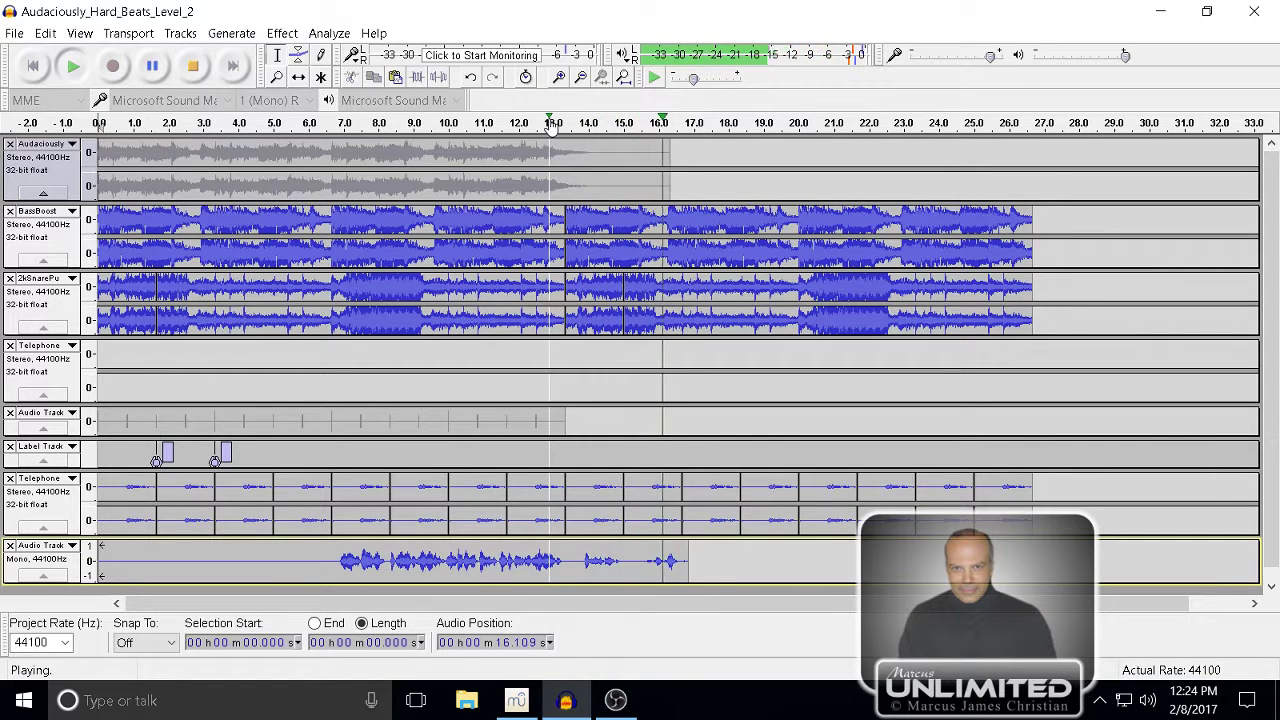
pyautogui.click(158, 67)
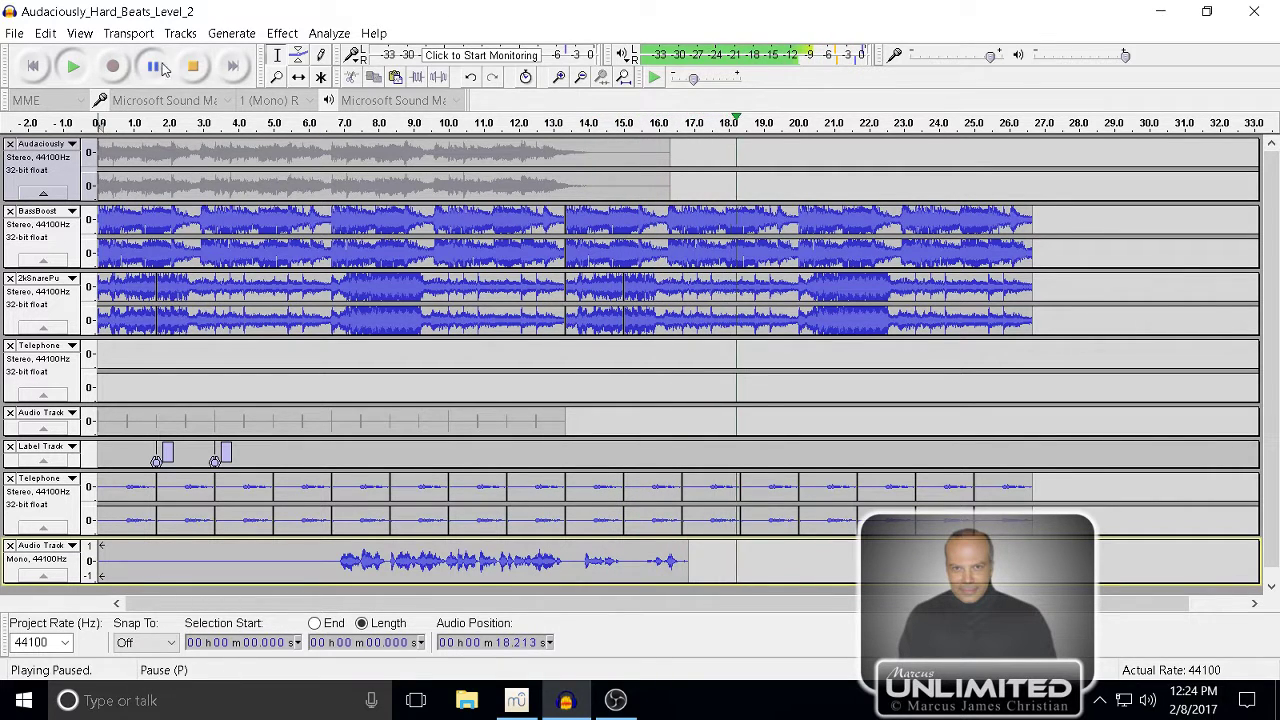
pyautogui.click(193, 66)
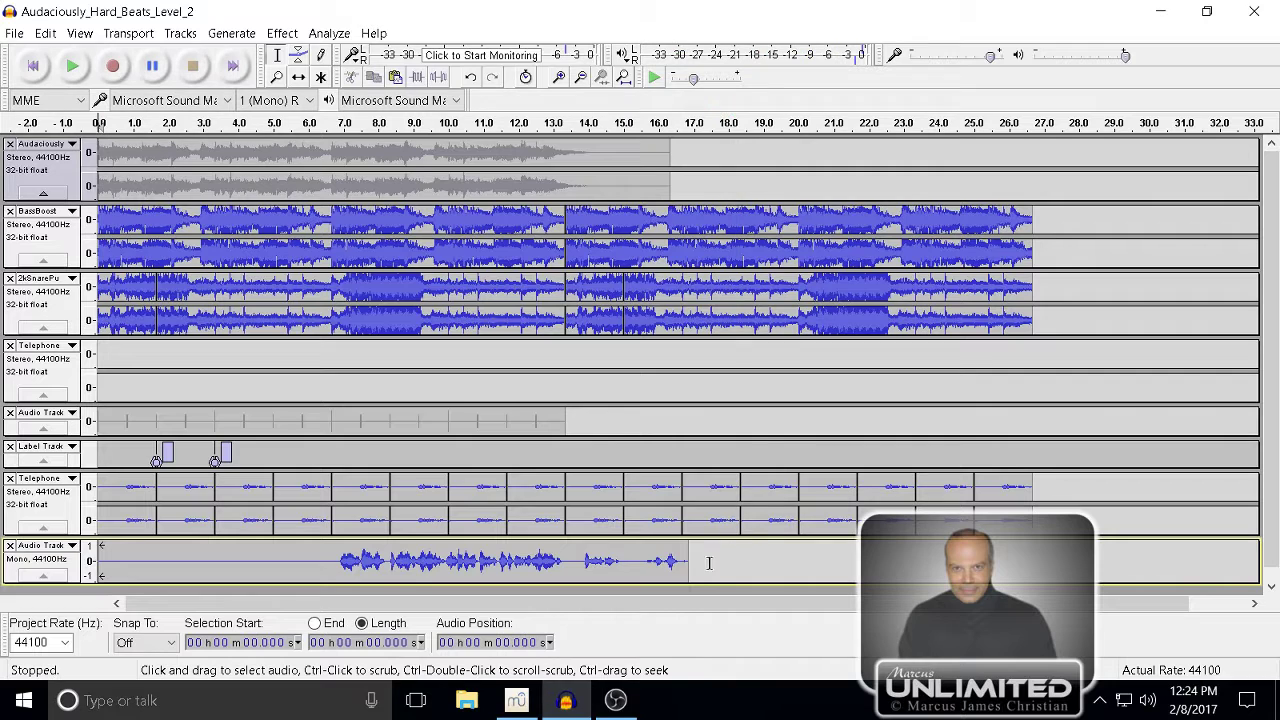
# - Silence the last part of the microphone track, from 15 s to its end
pyautogui.moveTo(709, 563); pyautogui.dragTo(645, 563)
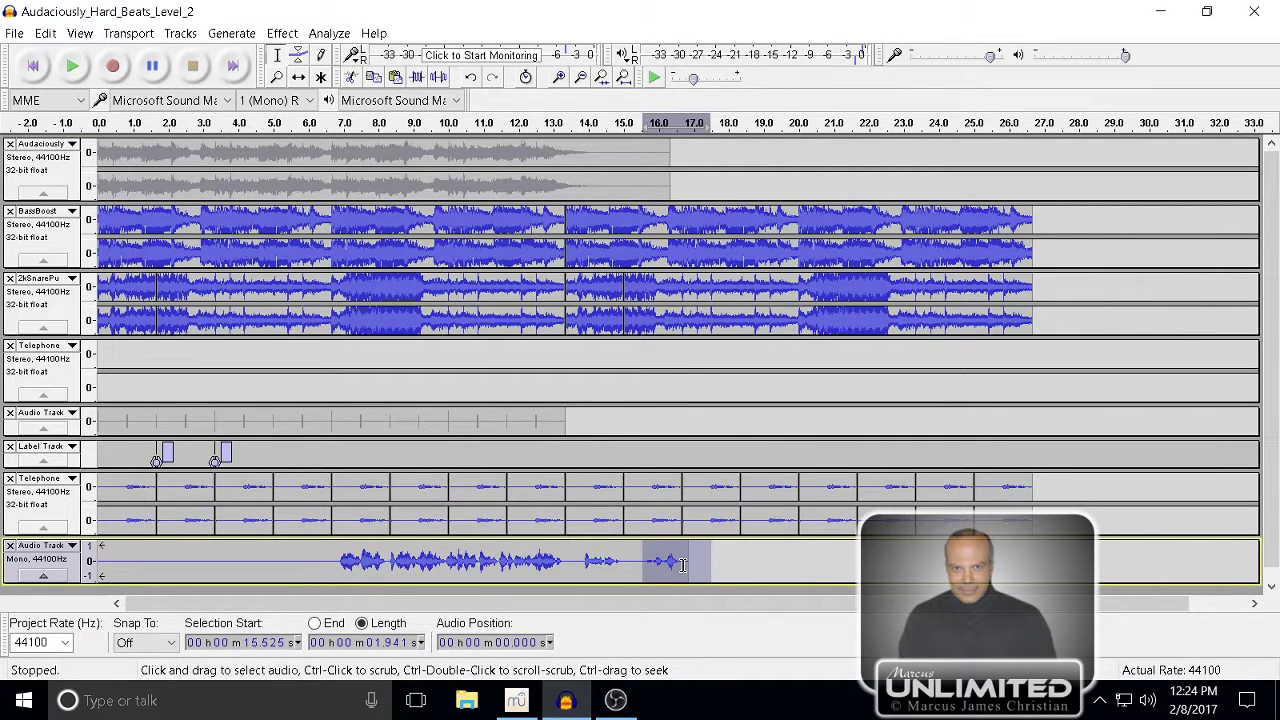
pyautogui.moveTo(727, 566); pyautogui.dragTo(619, 572)
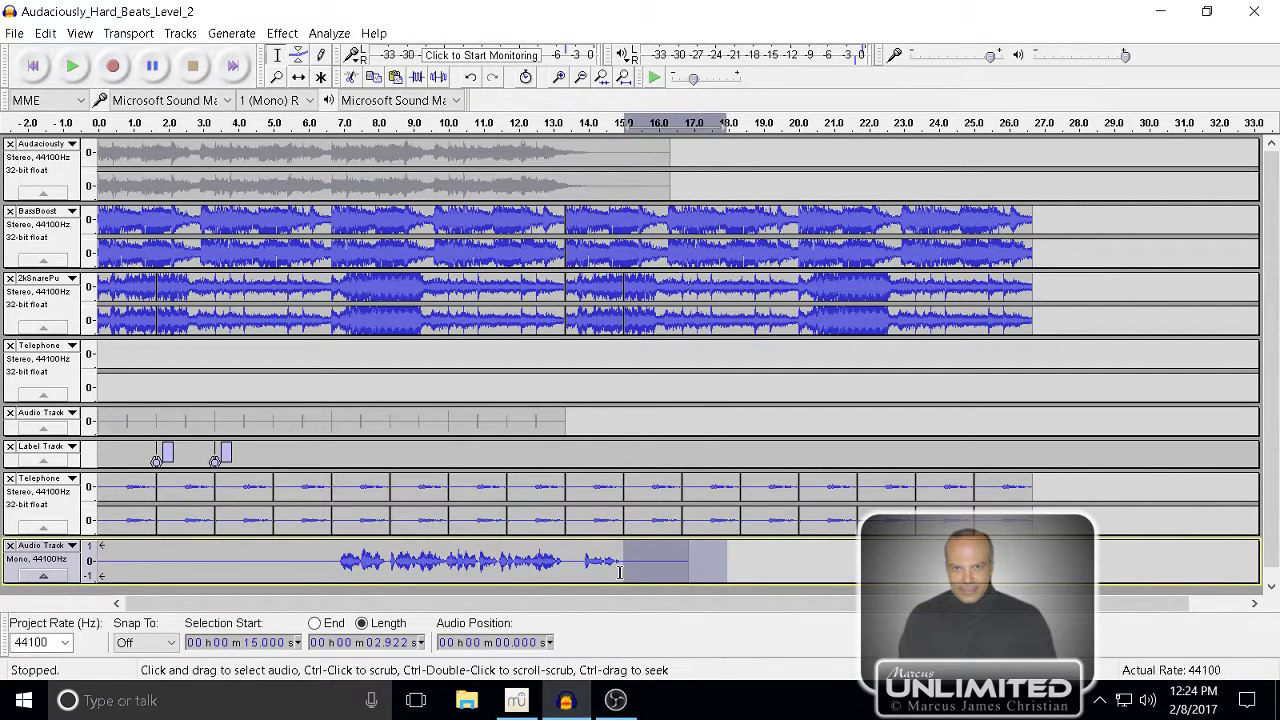
pyautogui.click(68, 567)
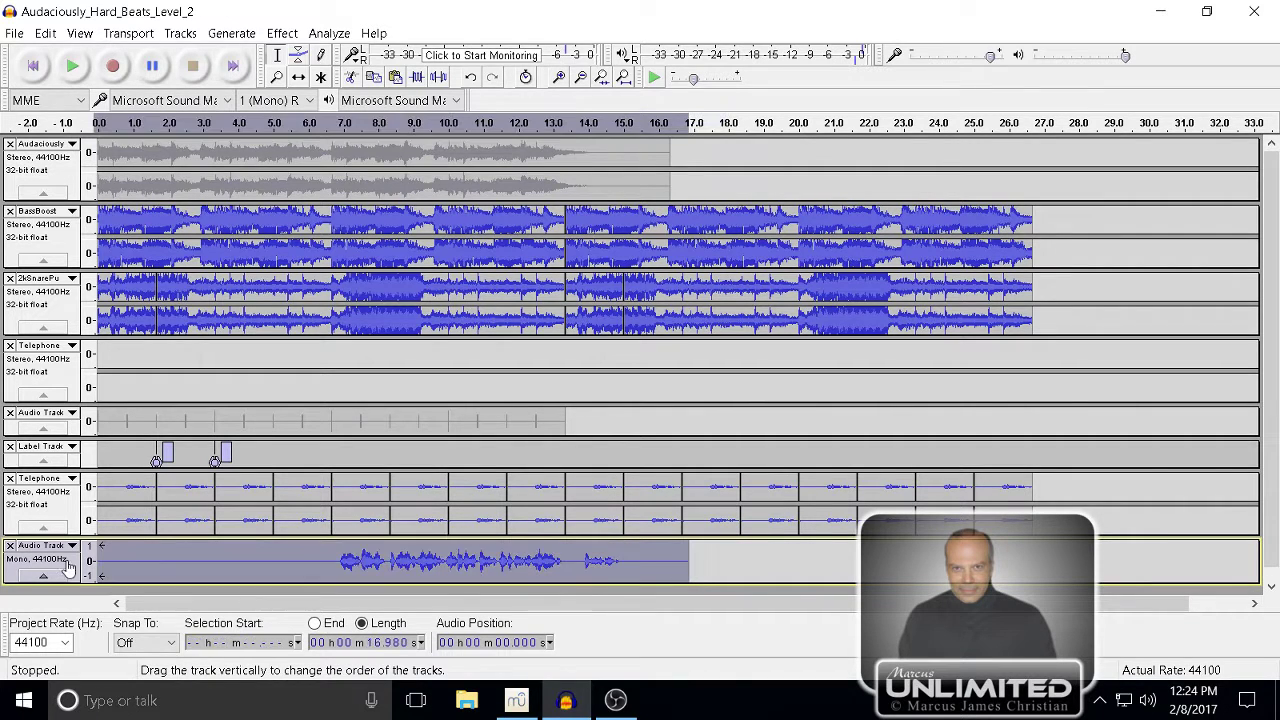
pyautogui.click(283, 34)
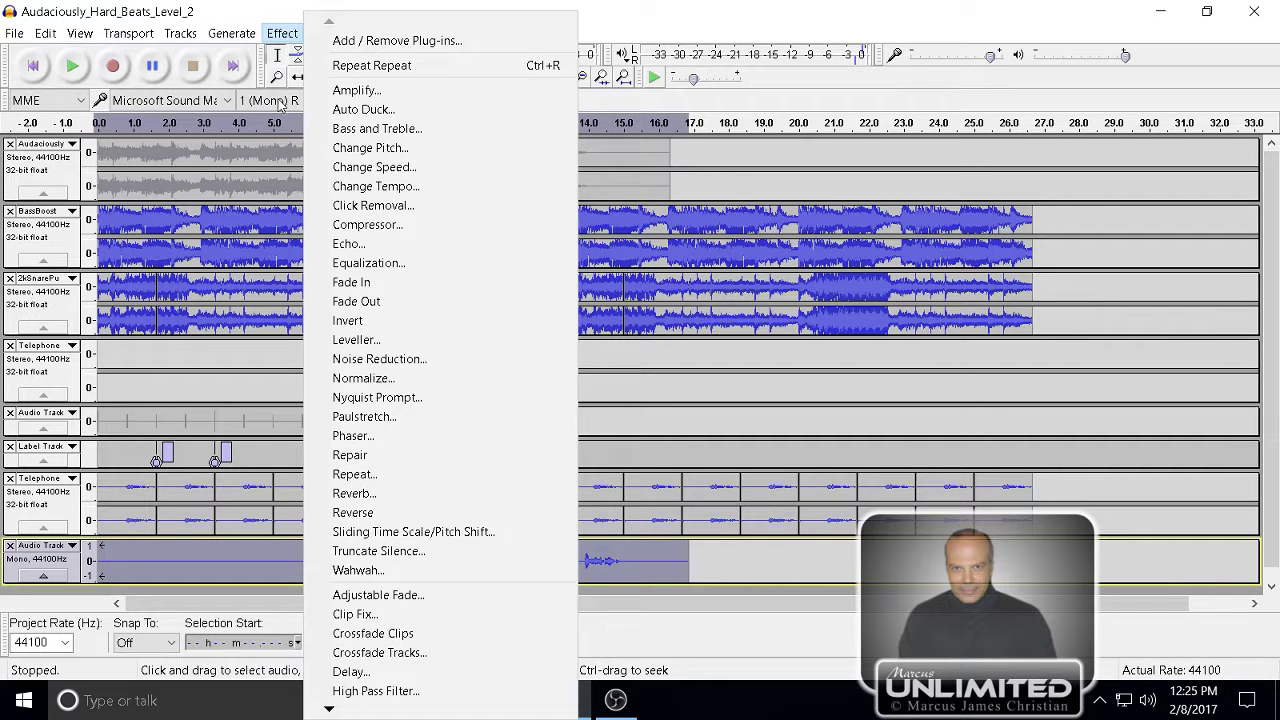
pyautogui.click(418, 268)
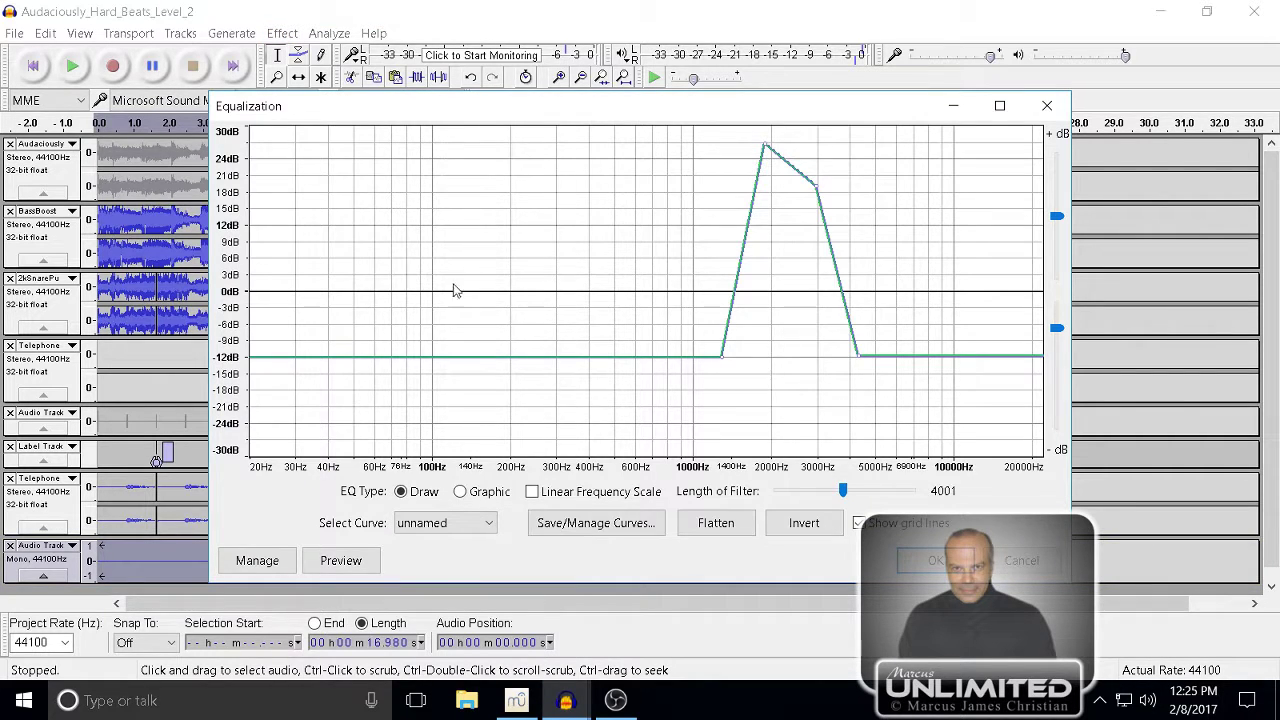
pyautogui.click(487, 523)
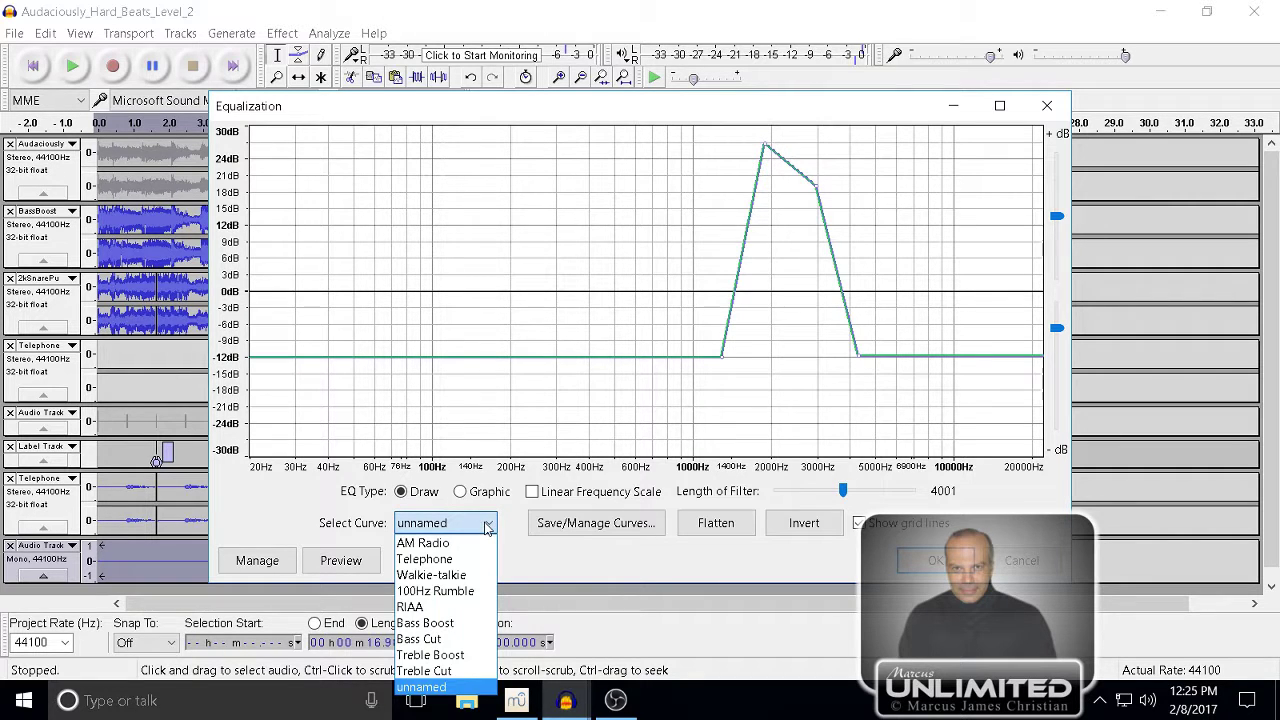
pyautogui.click(445, 575)
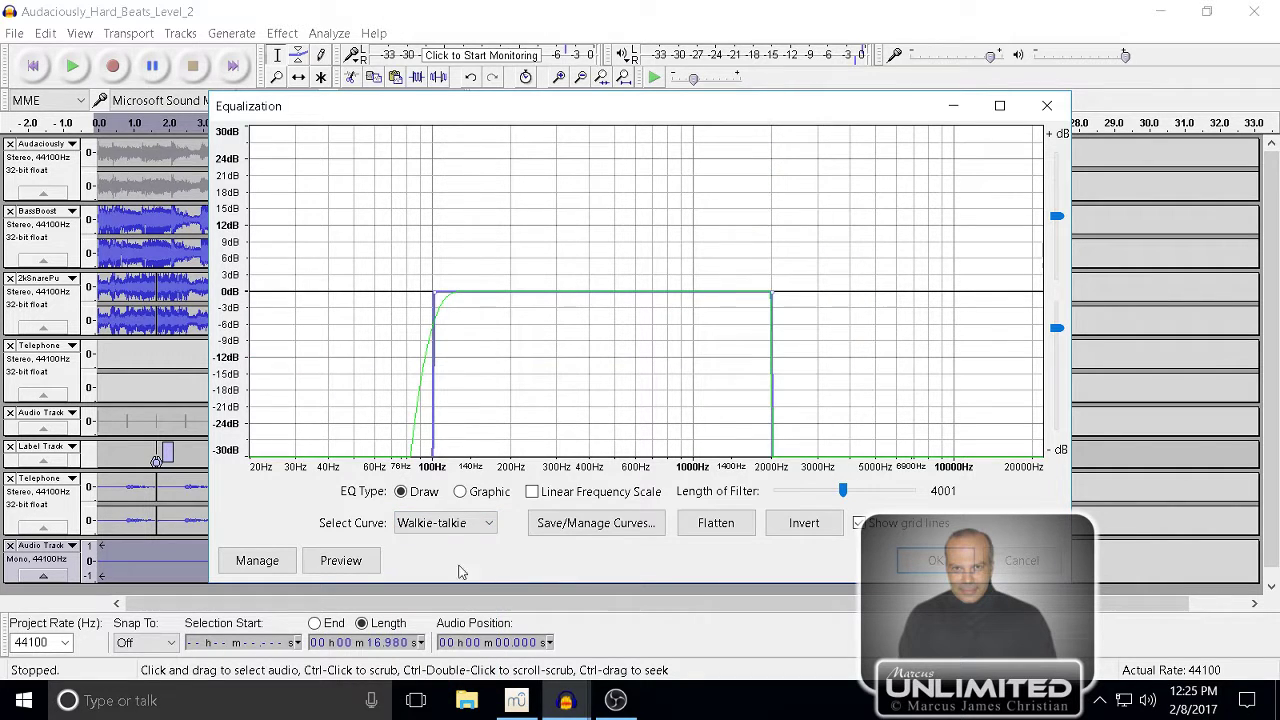
pyautogui.click(341, 561)
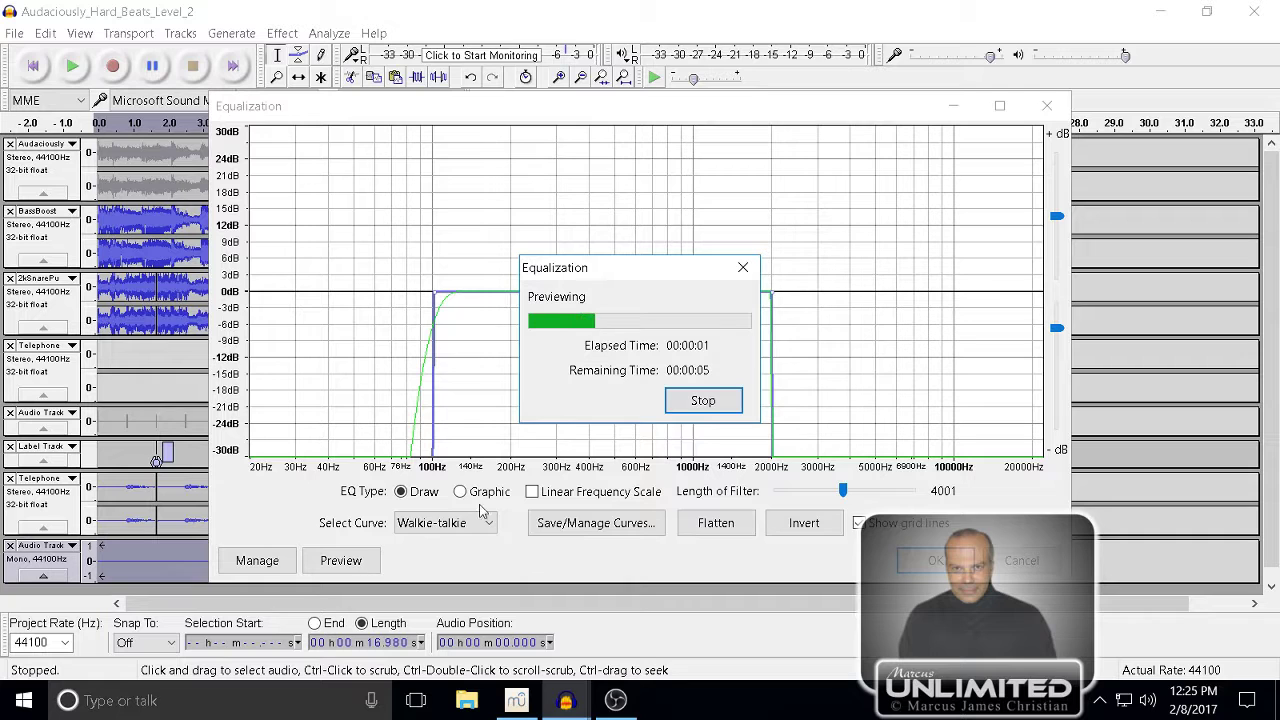
pyautogui.click(729, 403)
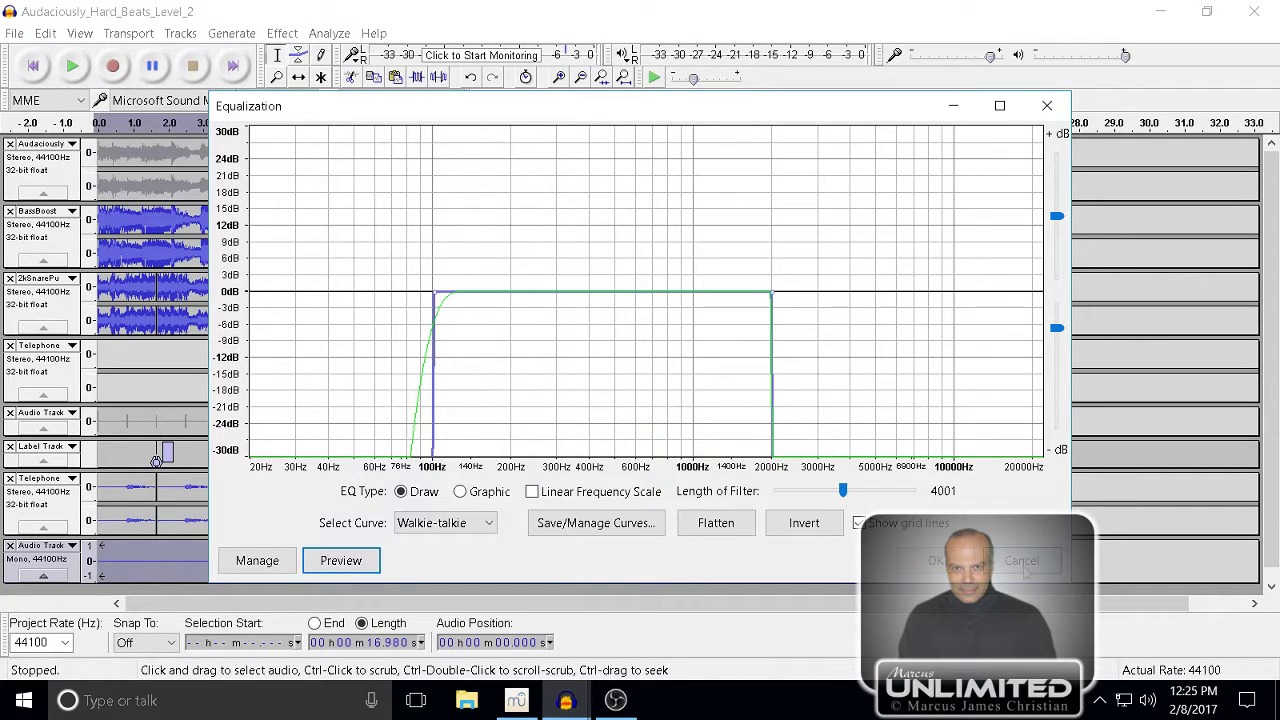
pyautogui.click(1021, 561)
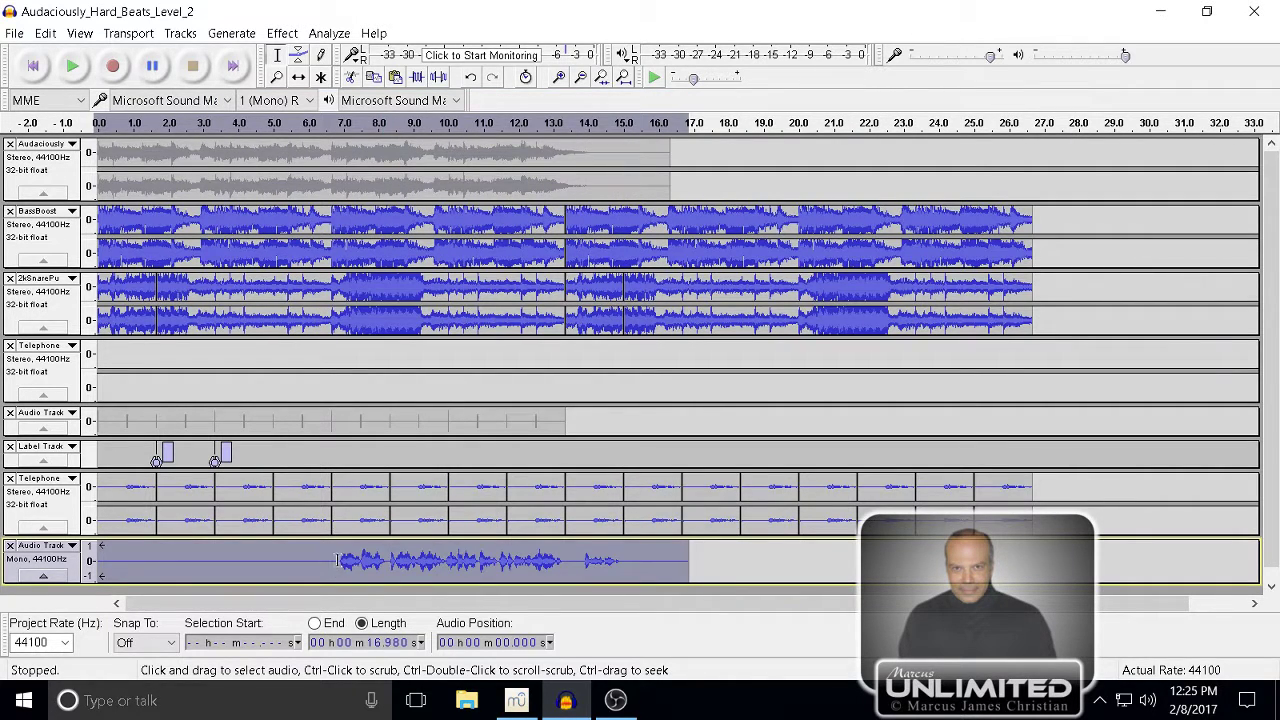
# - Preview the Walkie-talkie equalization curve on the microphone track's speech from about 6.8 s to 15 s
pyautogui.moveTo(337, 560); pyautogui.dragTo(622, 563)
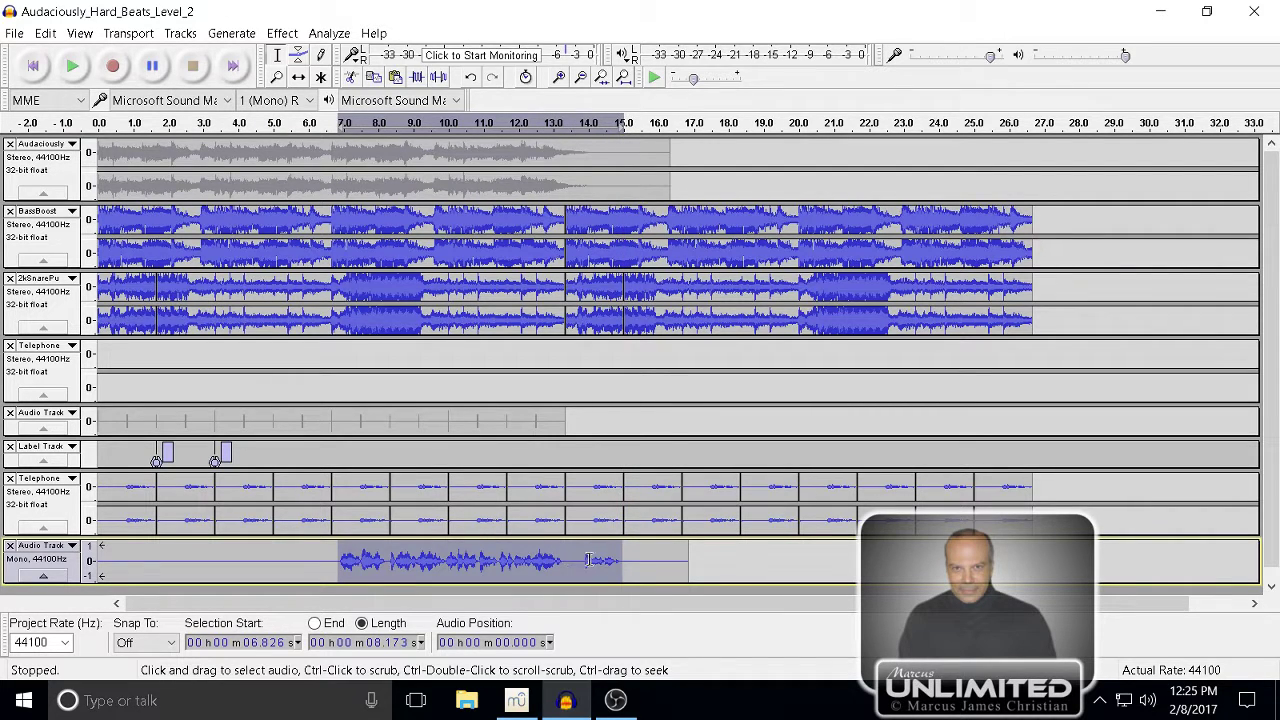
pyautogui.click(287, 34)
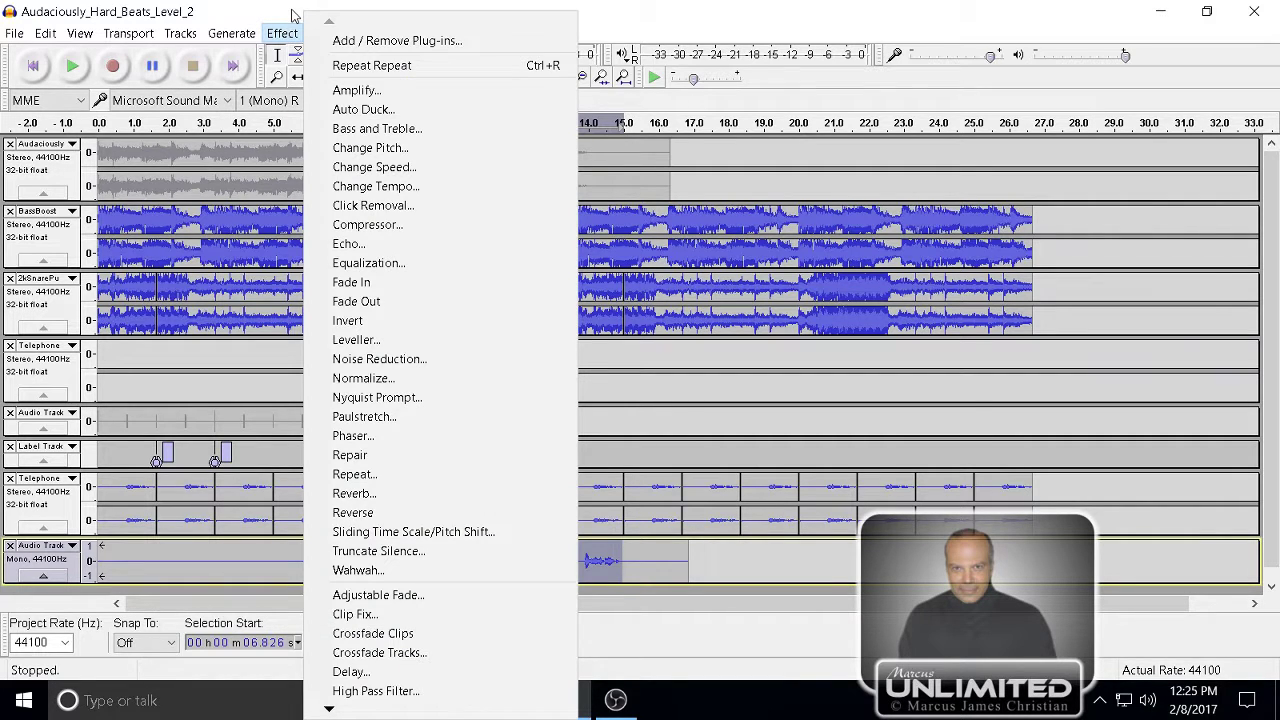
pyautogui.click(403, 265)
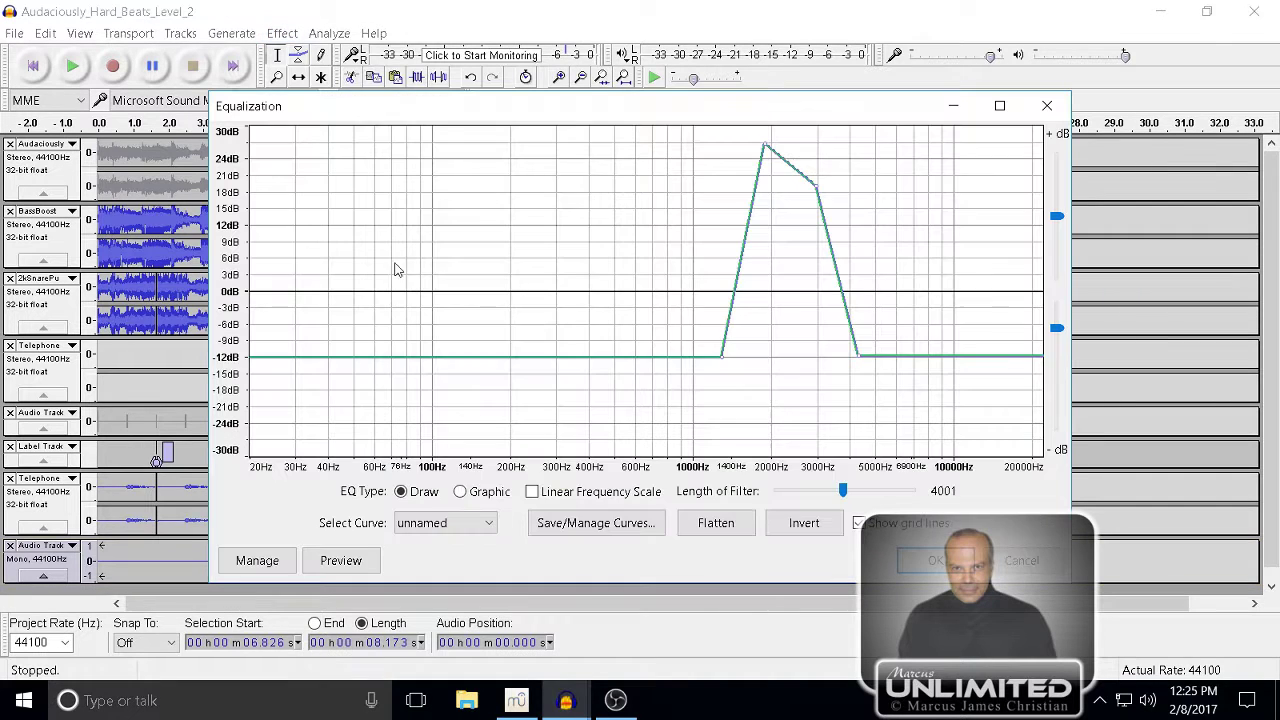
pyautogui.click(481, 525)
pyautogui.click(476, 576)
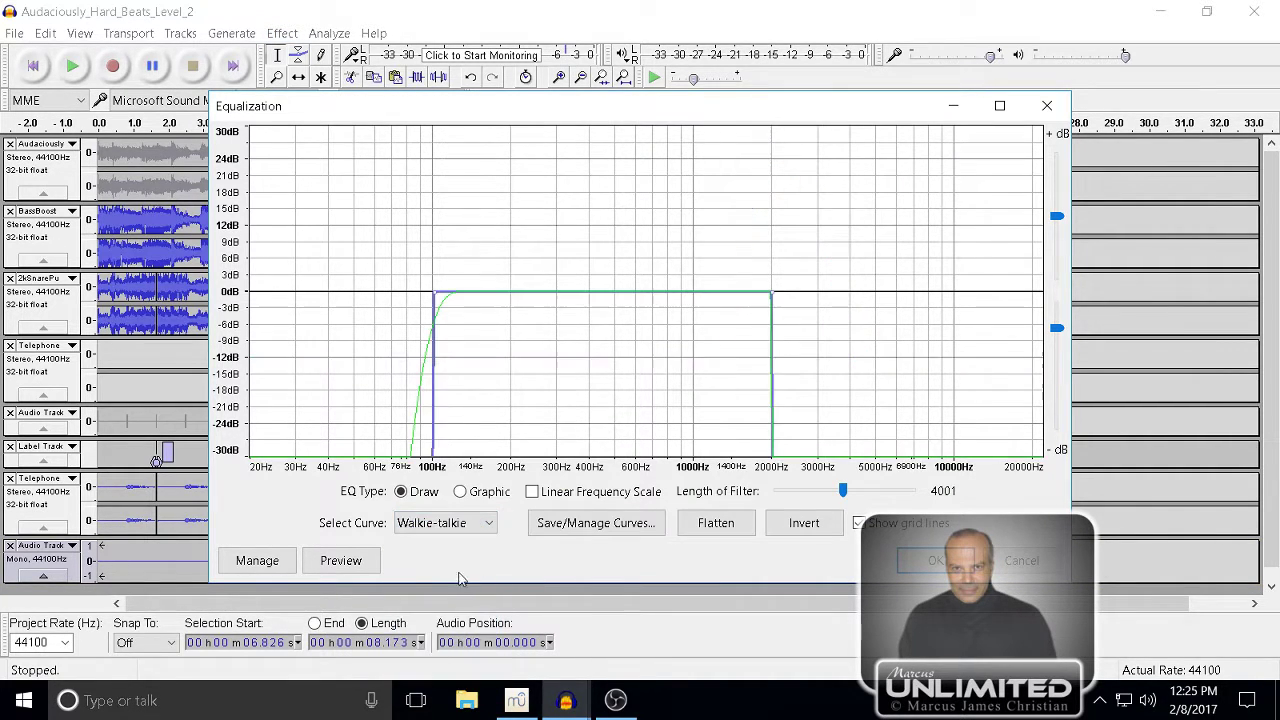
pyautogui.click(370, 561)
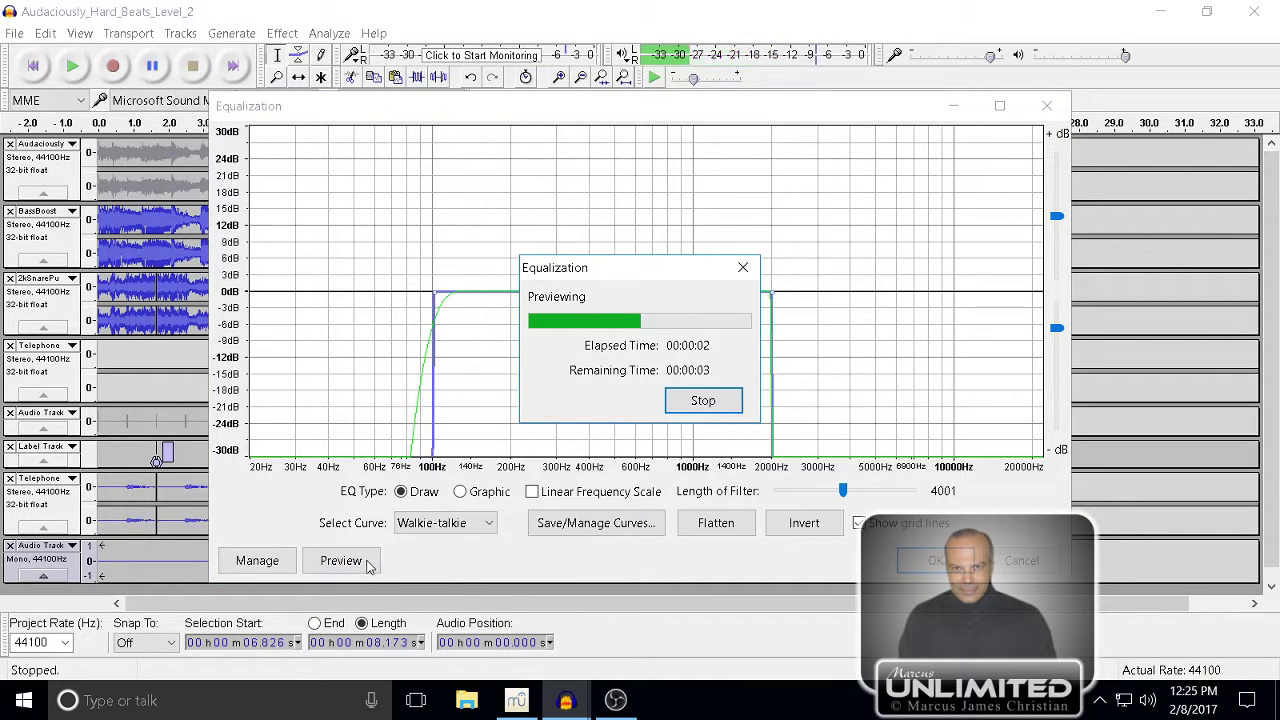
# - Preview the AM Radio and Telephone equalization curves on the selected speech
pyautogui.click(487, 531)
pyautogui.click(430, 542)
pyautogui.click(364, 563)
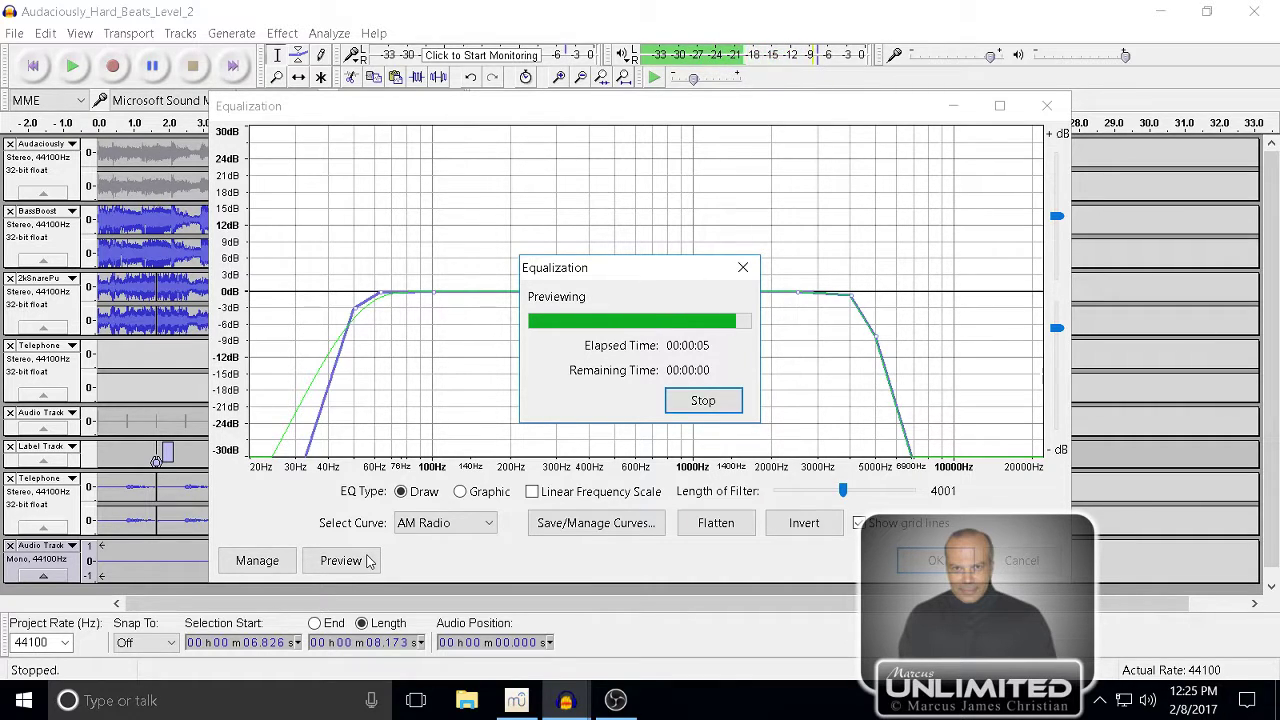
pyautogui.click(488, 526)
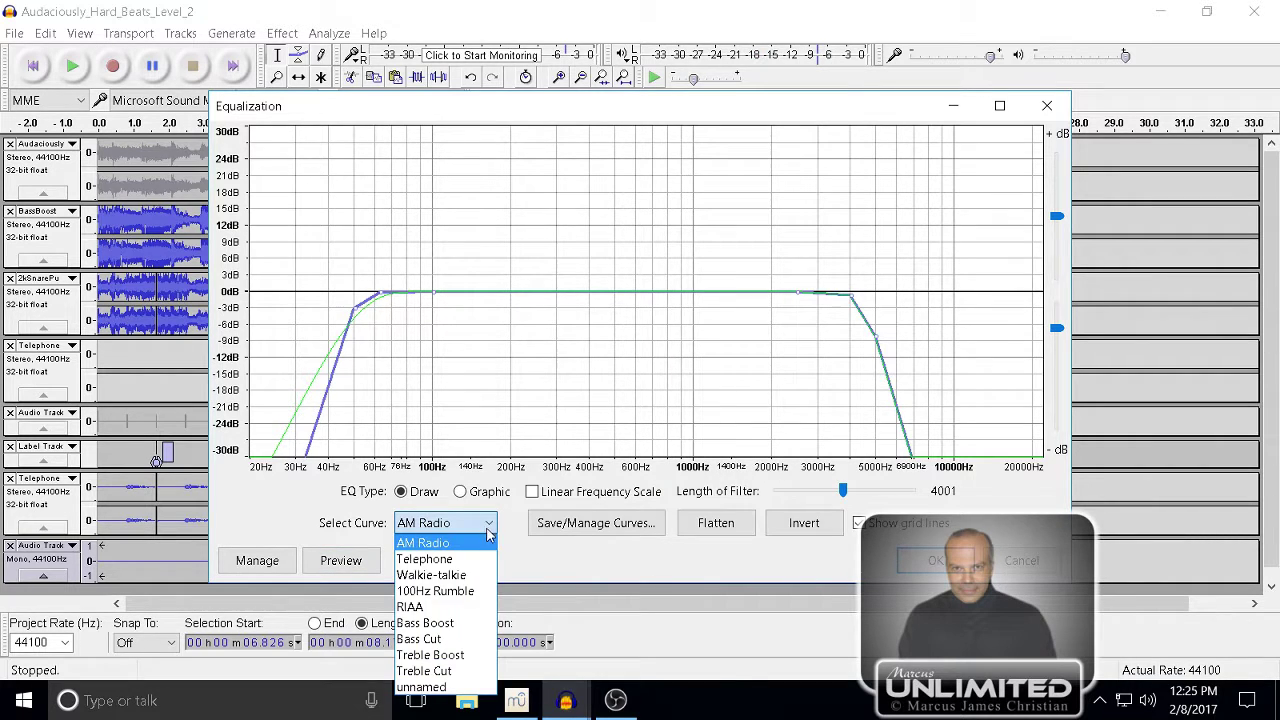
pyautogui.click(488, 558)
pyautogui.click(350, 561)
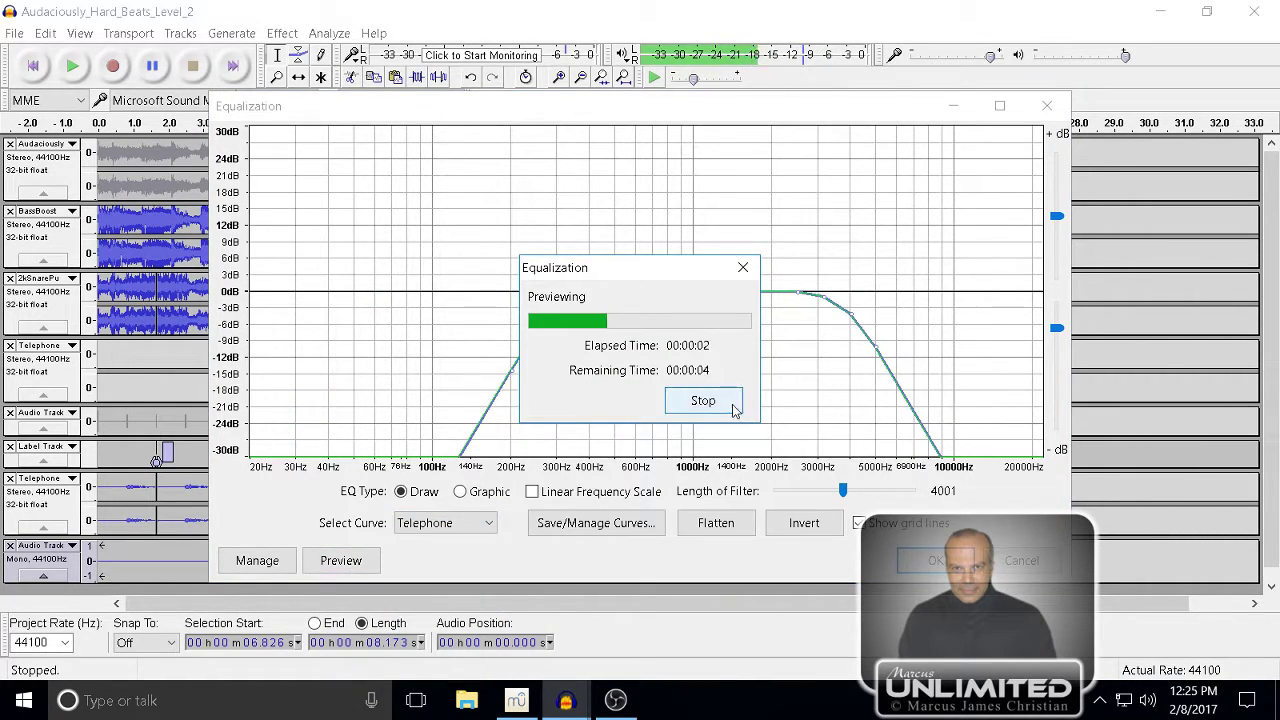
pyautogui.click(735, 405)
# - Preview the RIAA and Bass Cut equalization curves on the selected speech, and leave Equalization without applying a curve
pyautogui.click(490, 524)
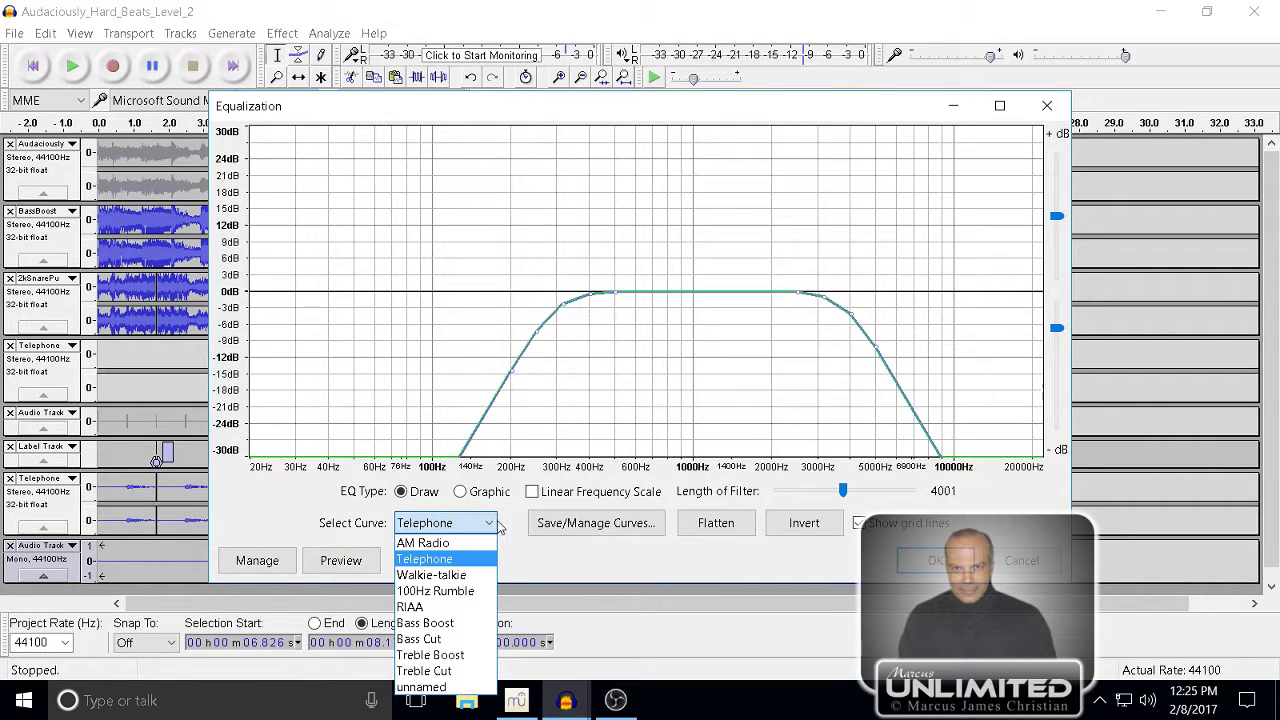
pyautogui.click(488, 607)
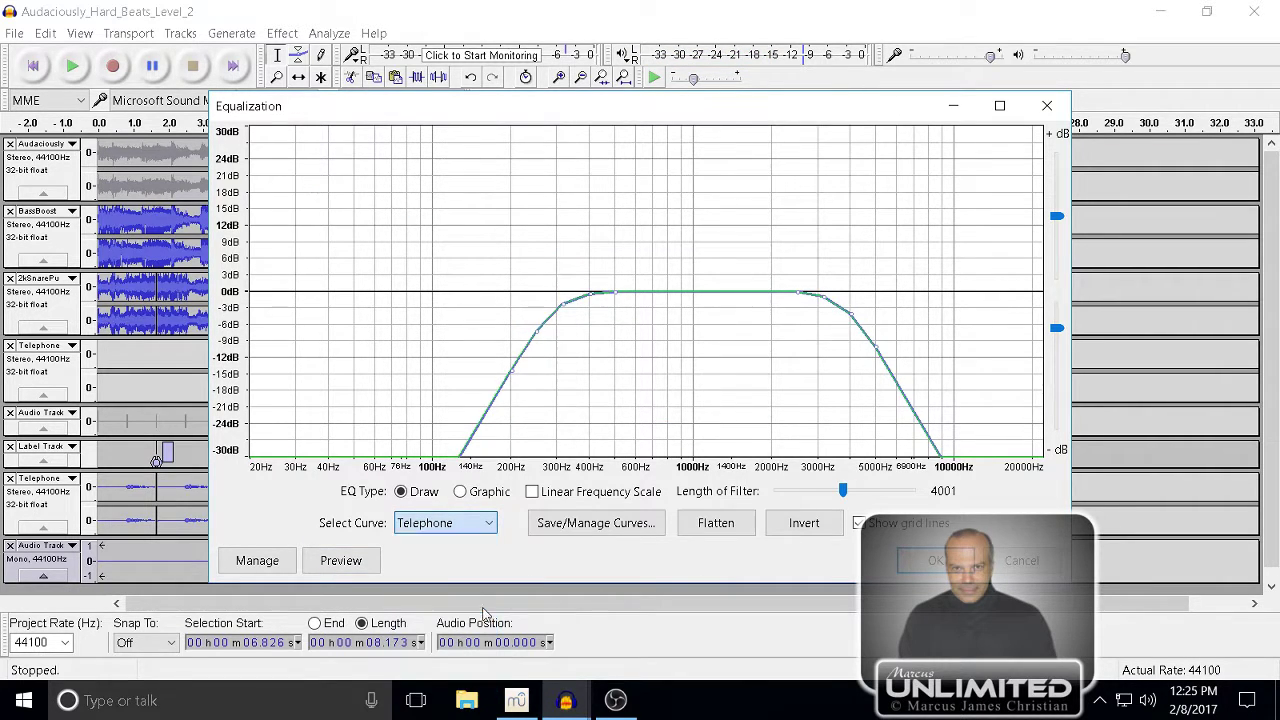
pyautogui.click(368, 565)
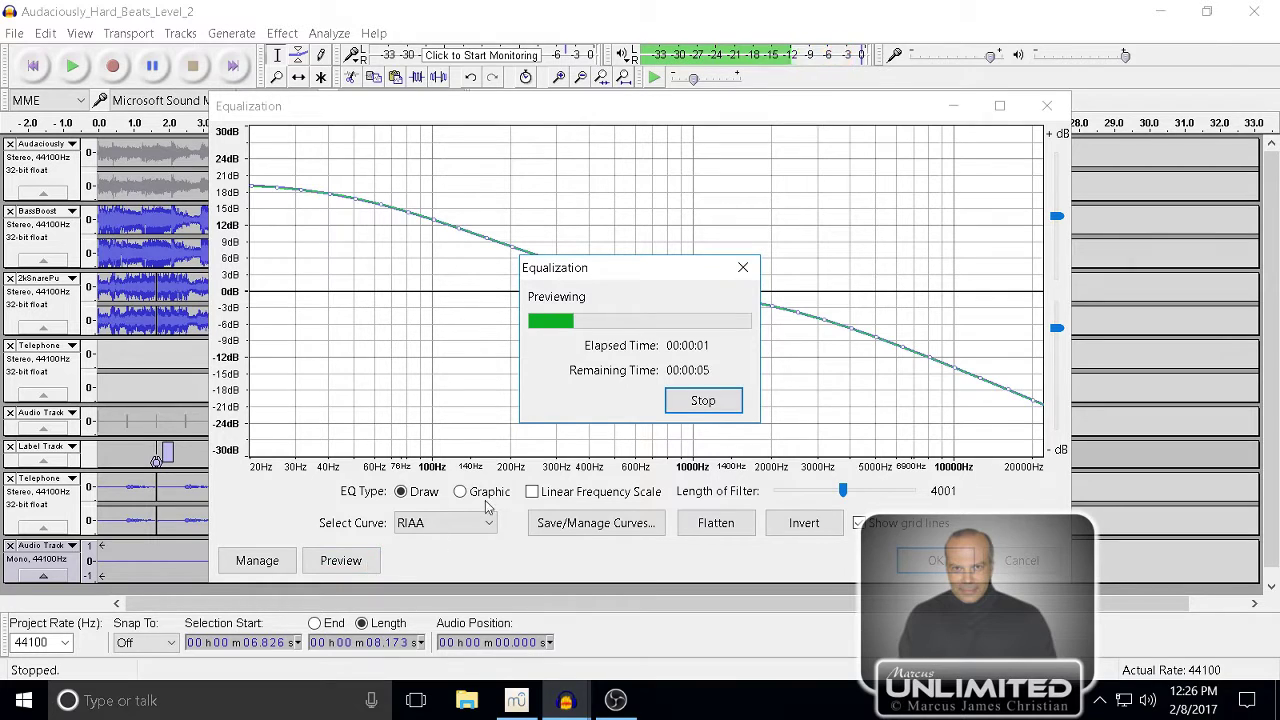
pyautogui.click(703, 401)
pyautogui.click(487, 523)
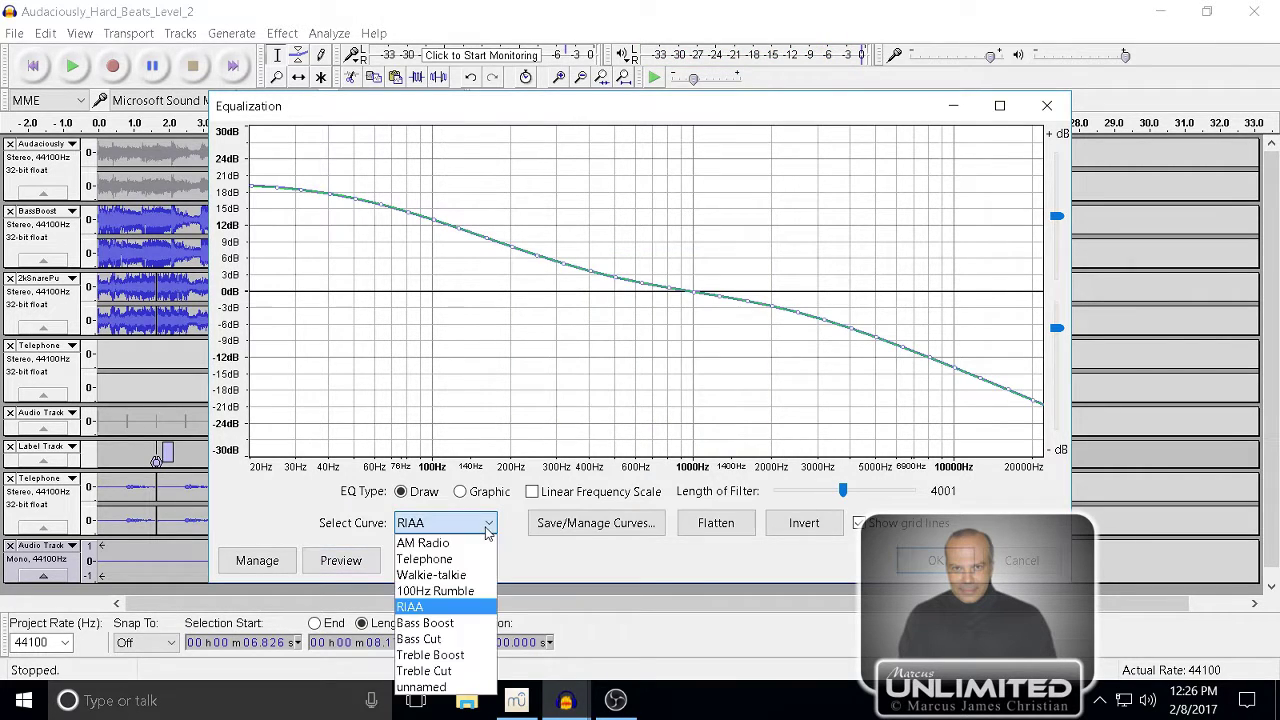
pyautogui.click(468, 639)
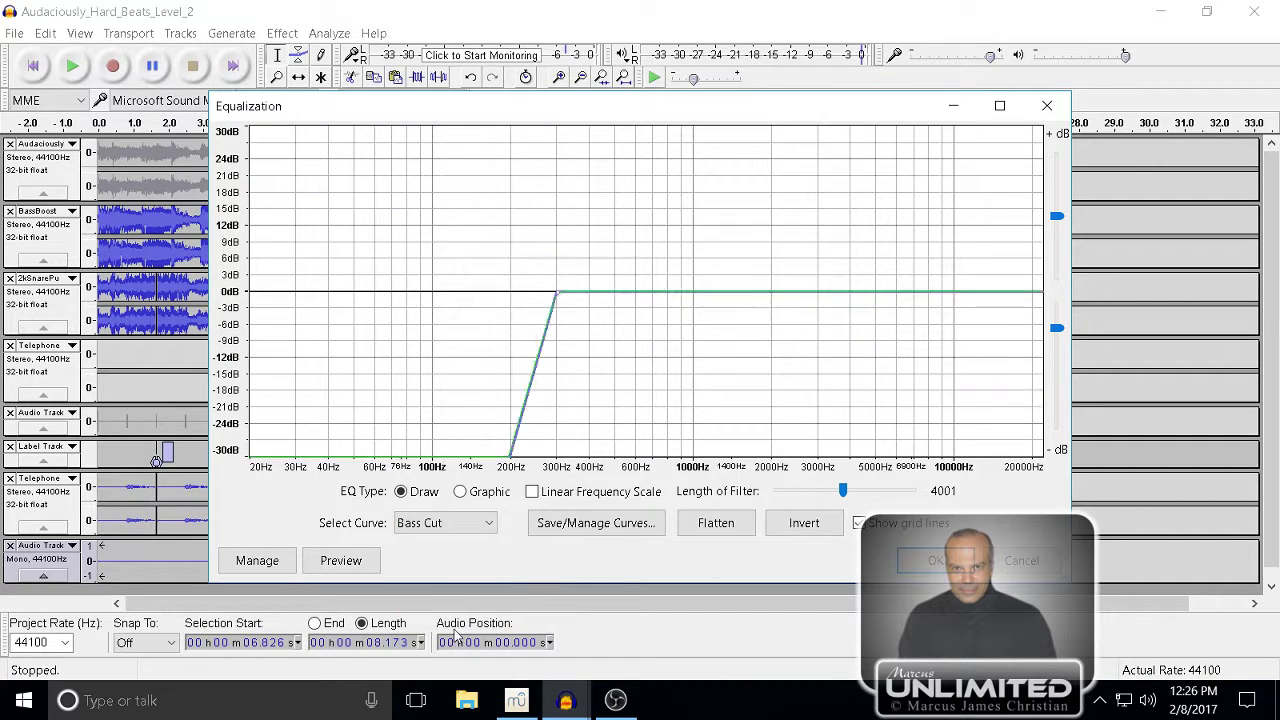
pyautogui.click(341, 565)
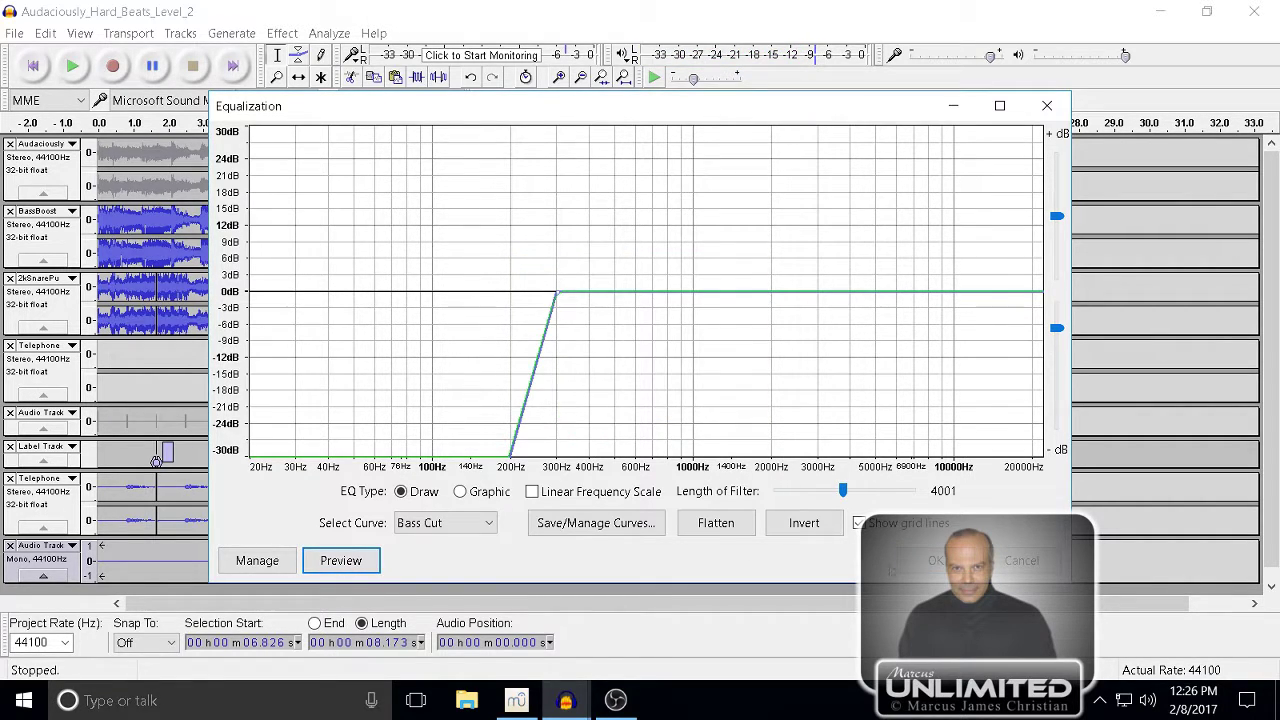
pyautogui.click(1000, 565)
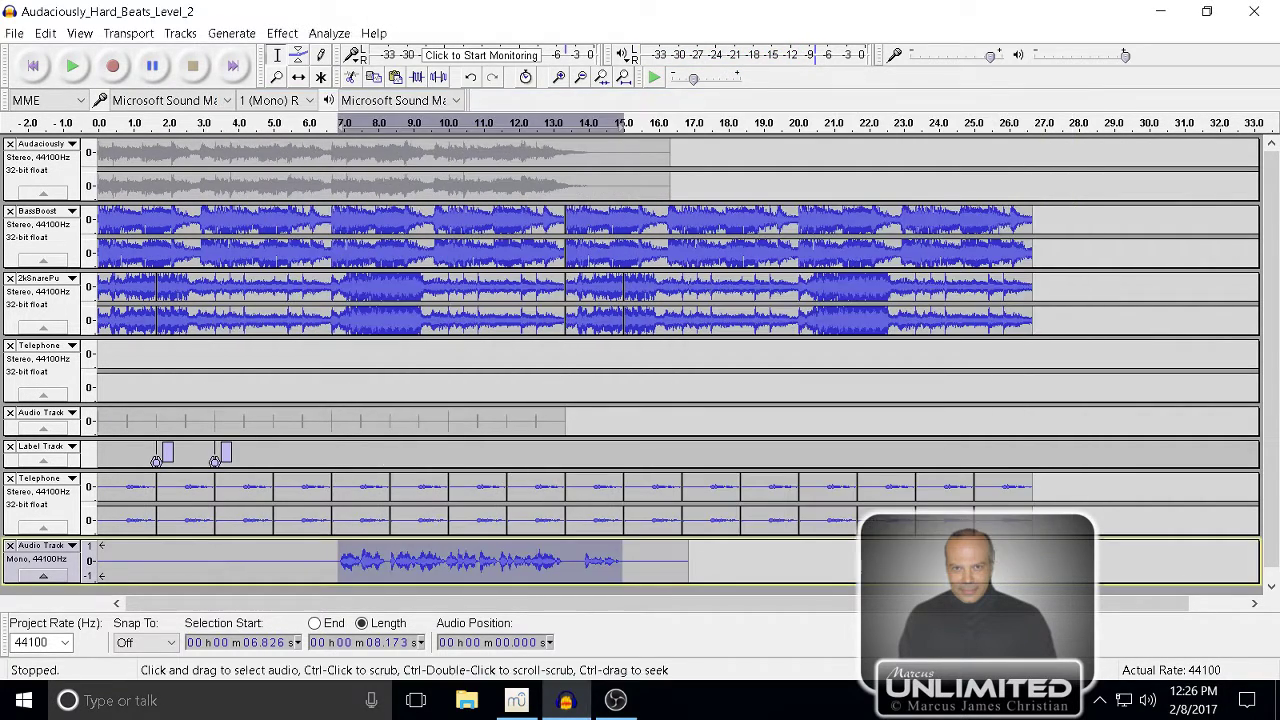
# - Duplicate the whole microphone track and mute the original, keeping its track height small
pyautogui.click(20, 567)
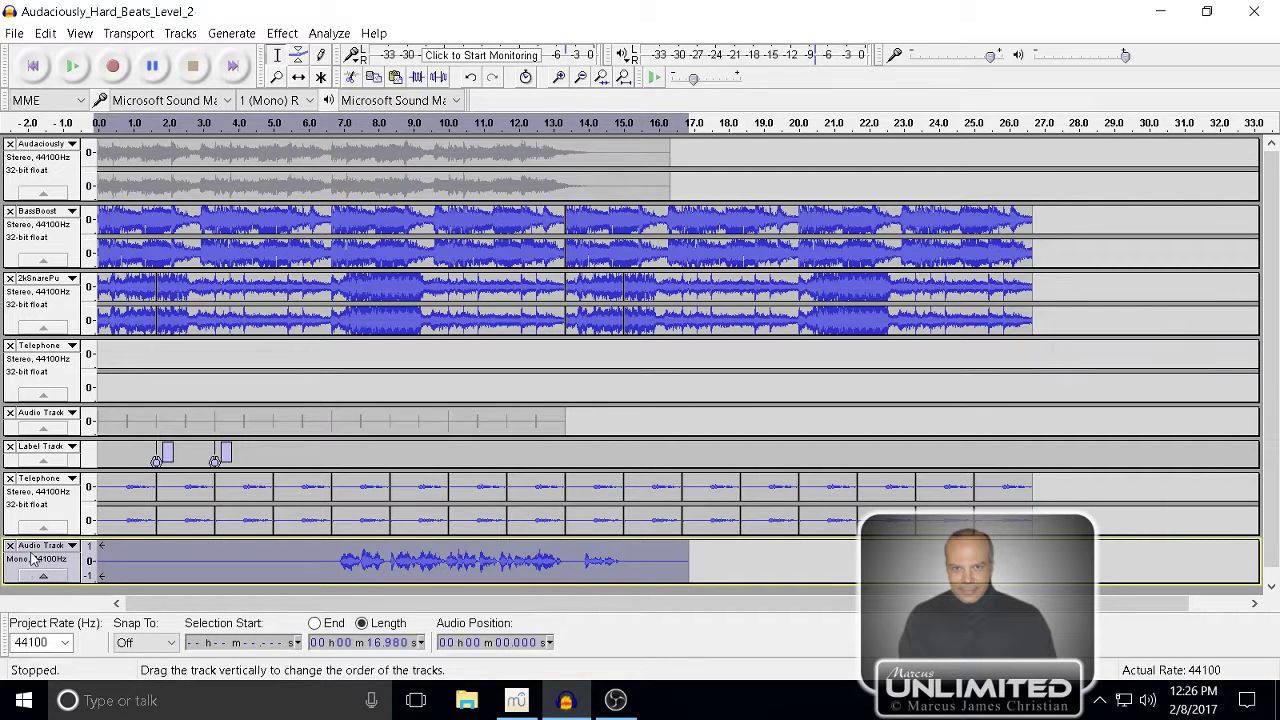
pyautogui.hotkey('ctrl', 'd')
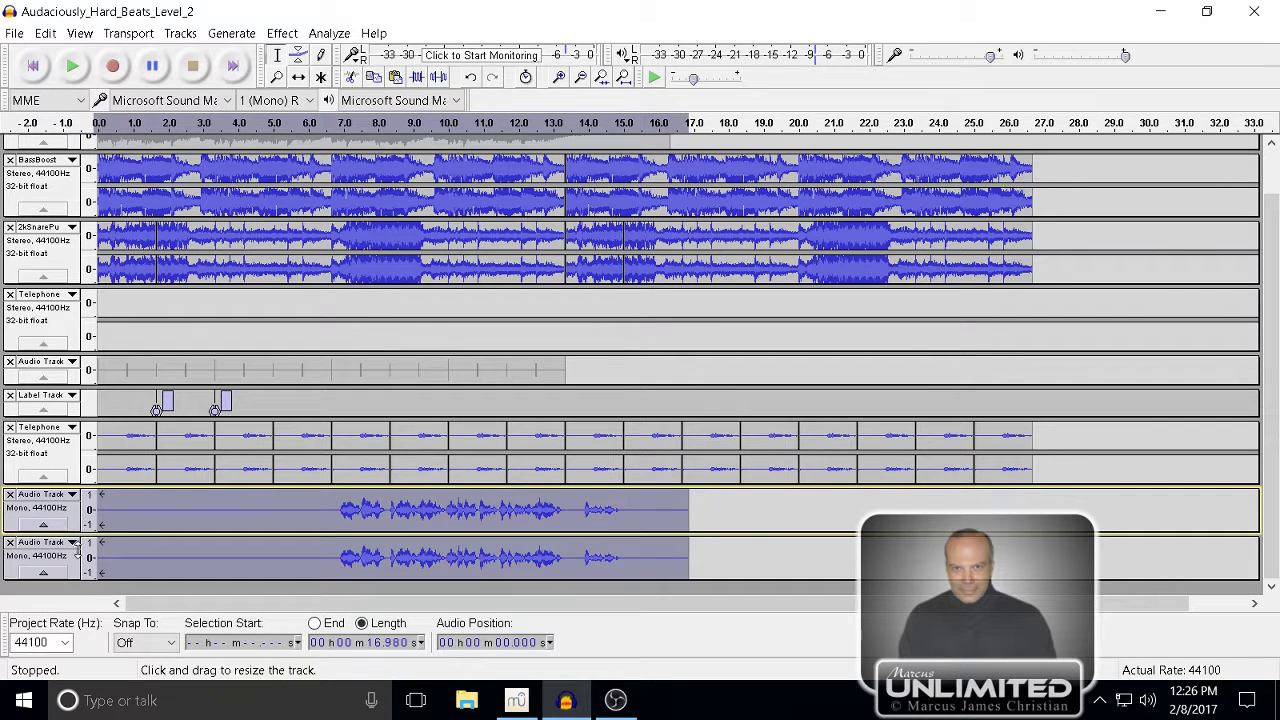
pyautogui.moveTo(75, 536); pyautogui.dragTo(72, 565)
pyautogui.click(22, 535)
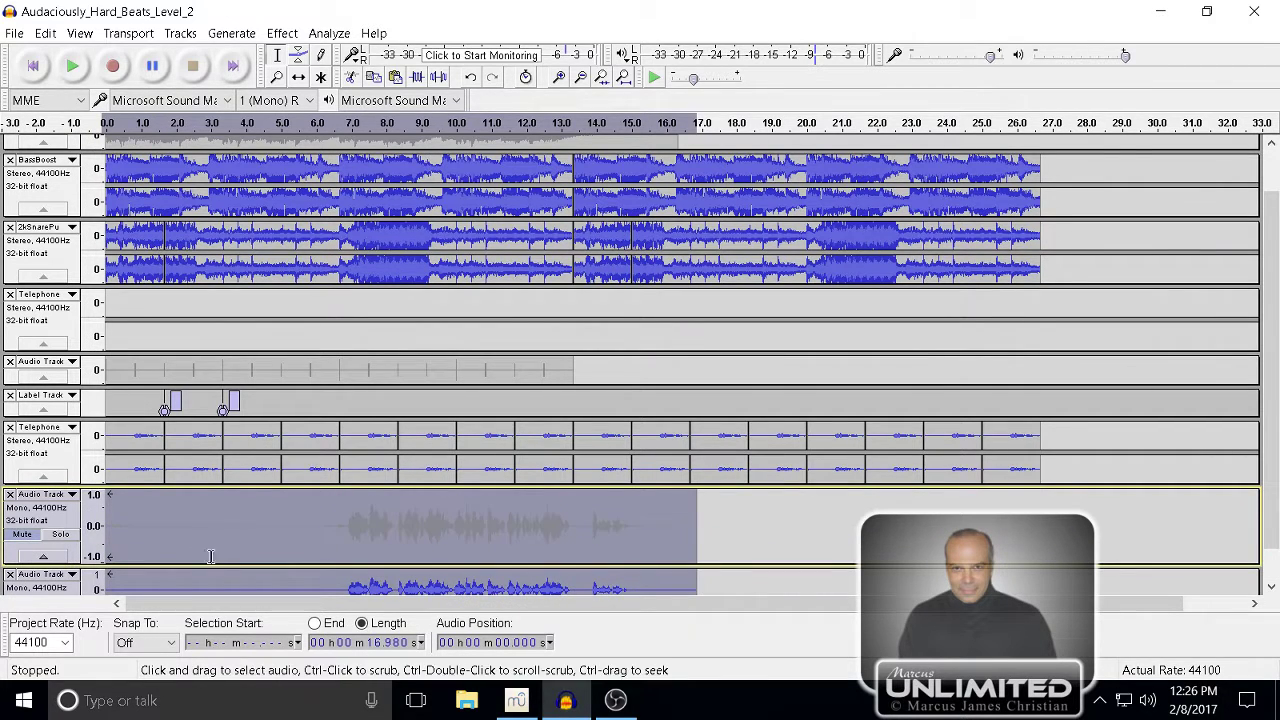
pyautogui.moveTo(226, 565); pyautogui.dragTo(238, 537)
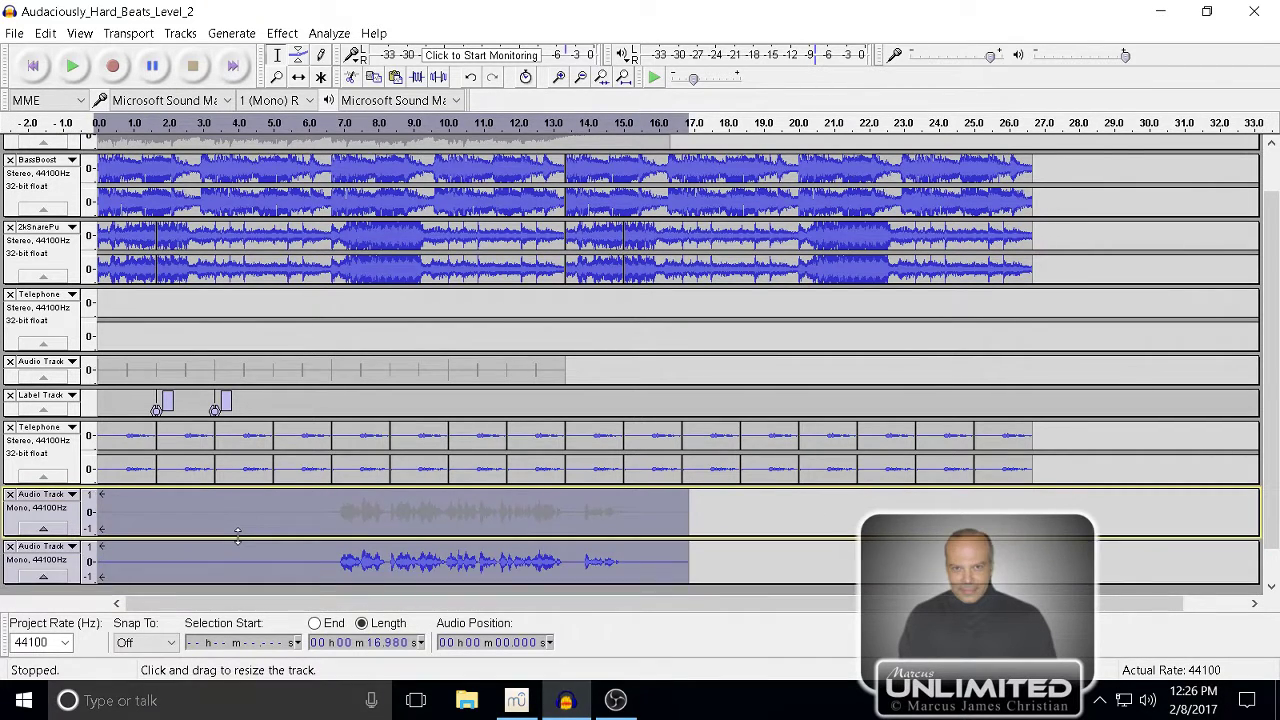
pyautogui.click(50, 565)
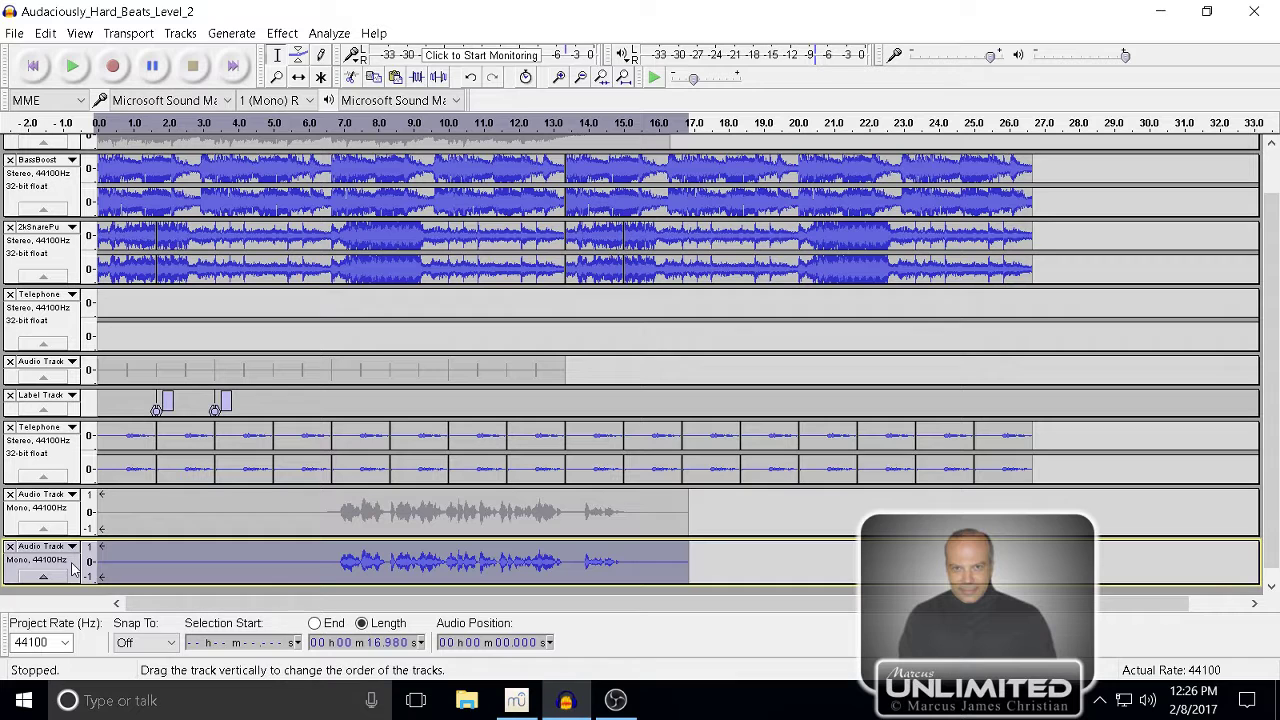
pyautogui.click(284, 34)
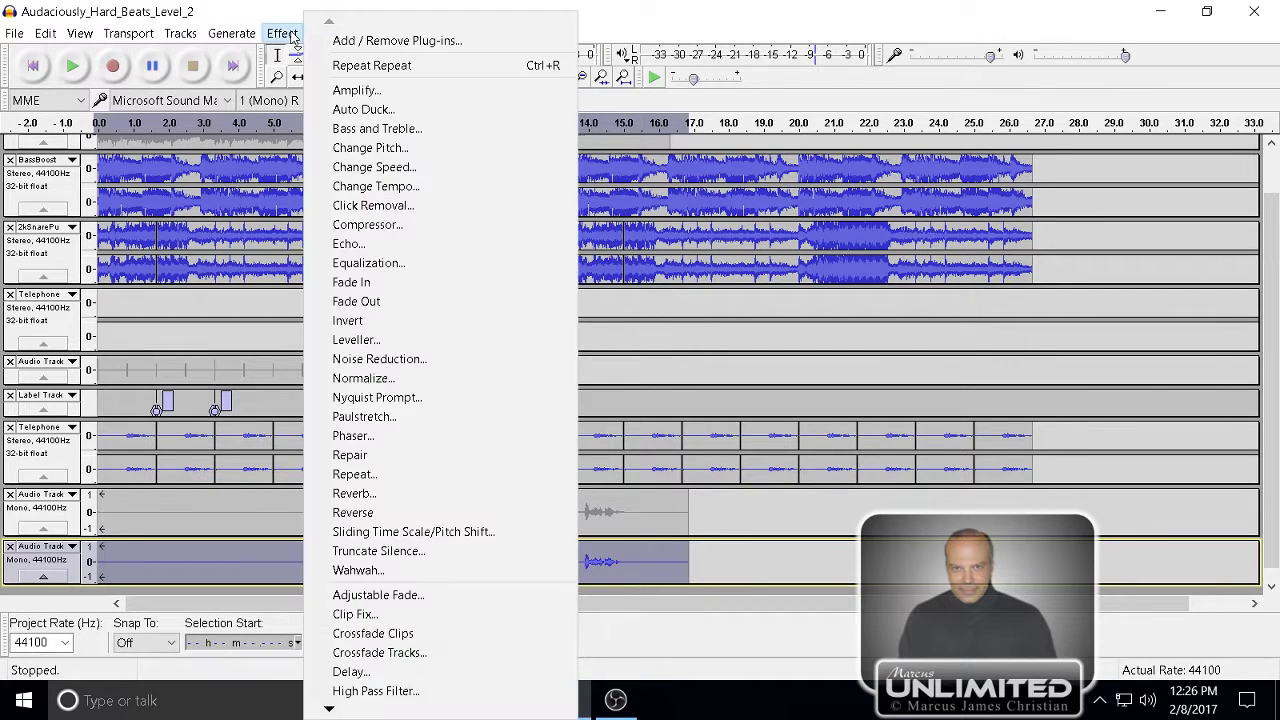
pyautogui.click(337, 263)
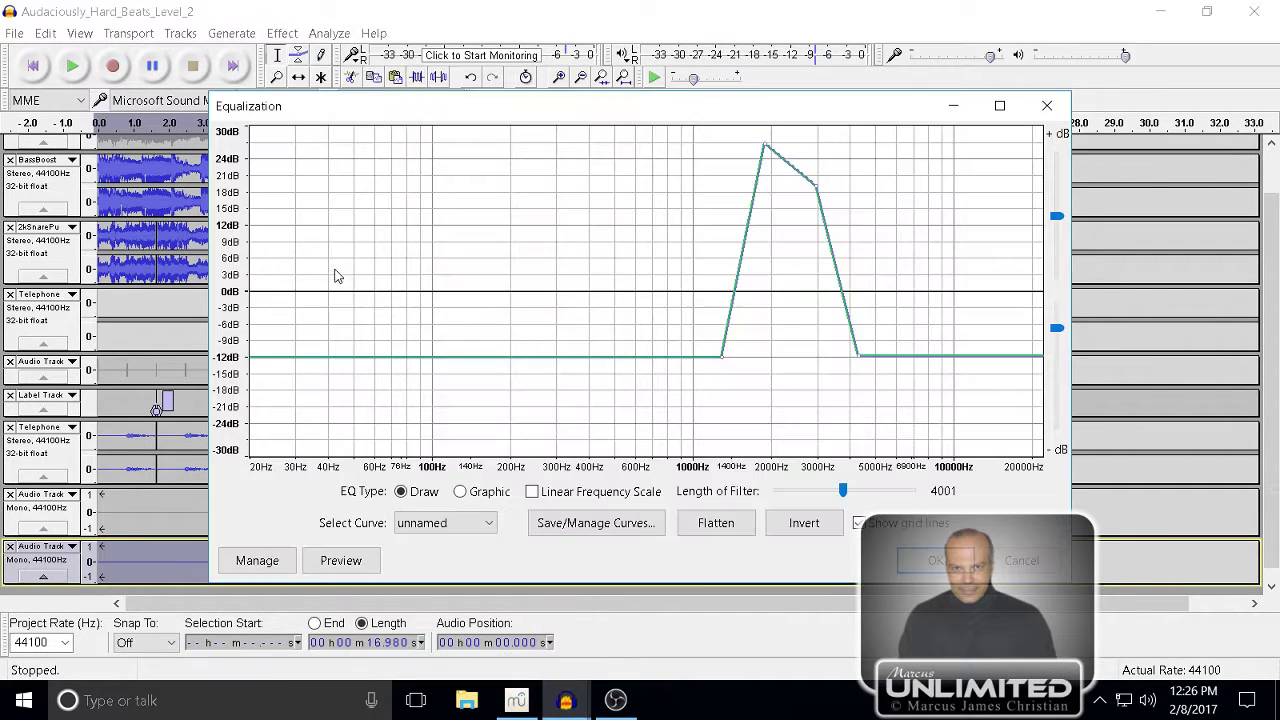
pyautogui.click(485, 527)
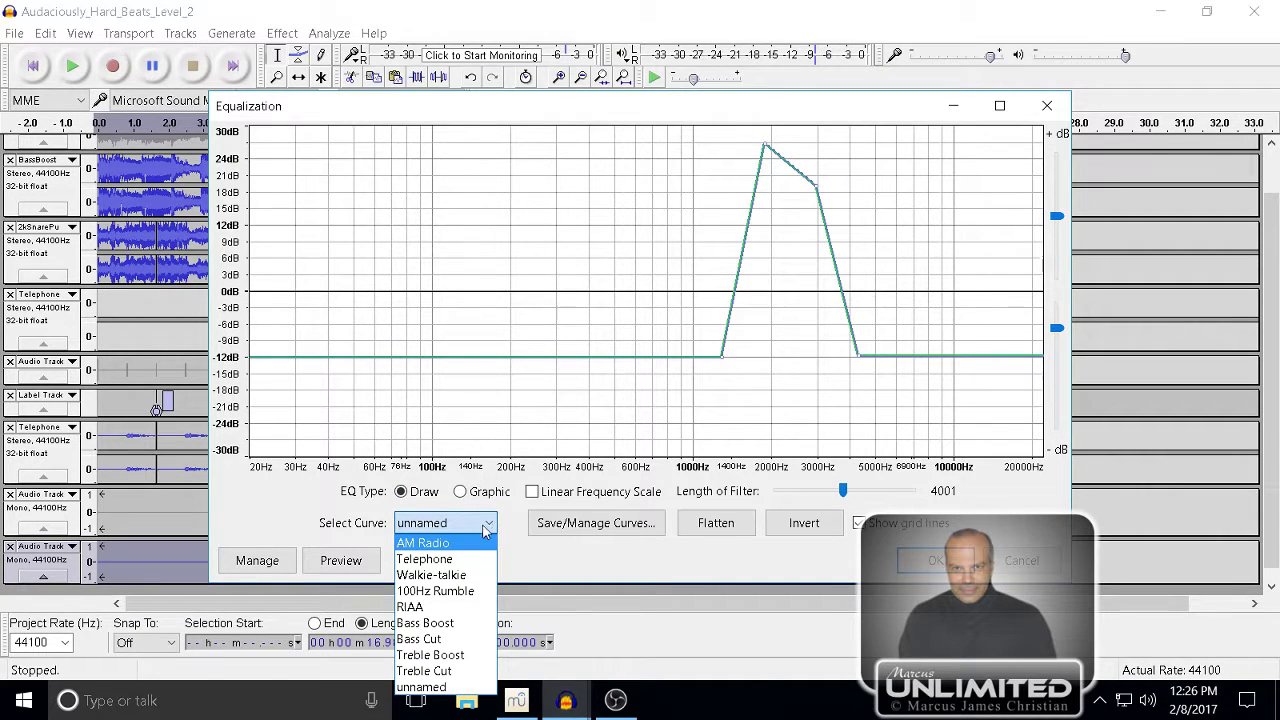
pyautogui.click(458, 575)
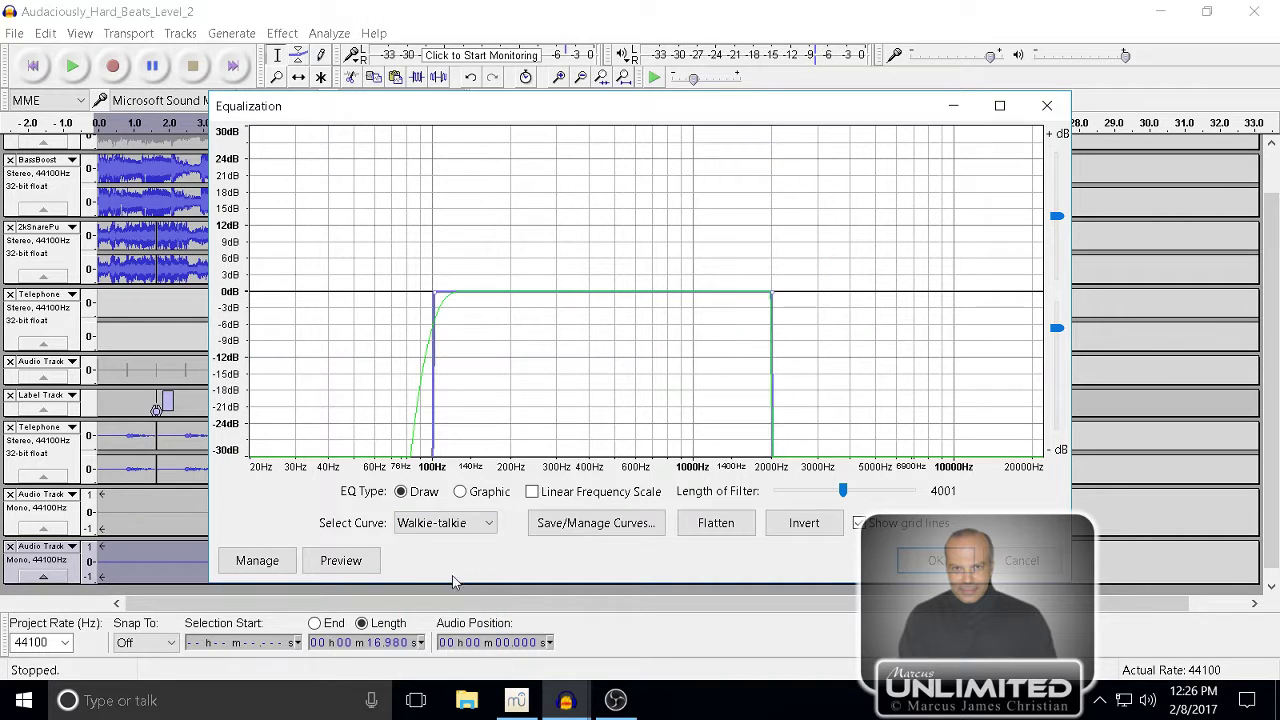
pyautogui.click(364, 562)
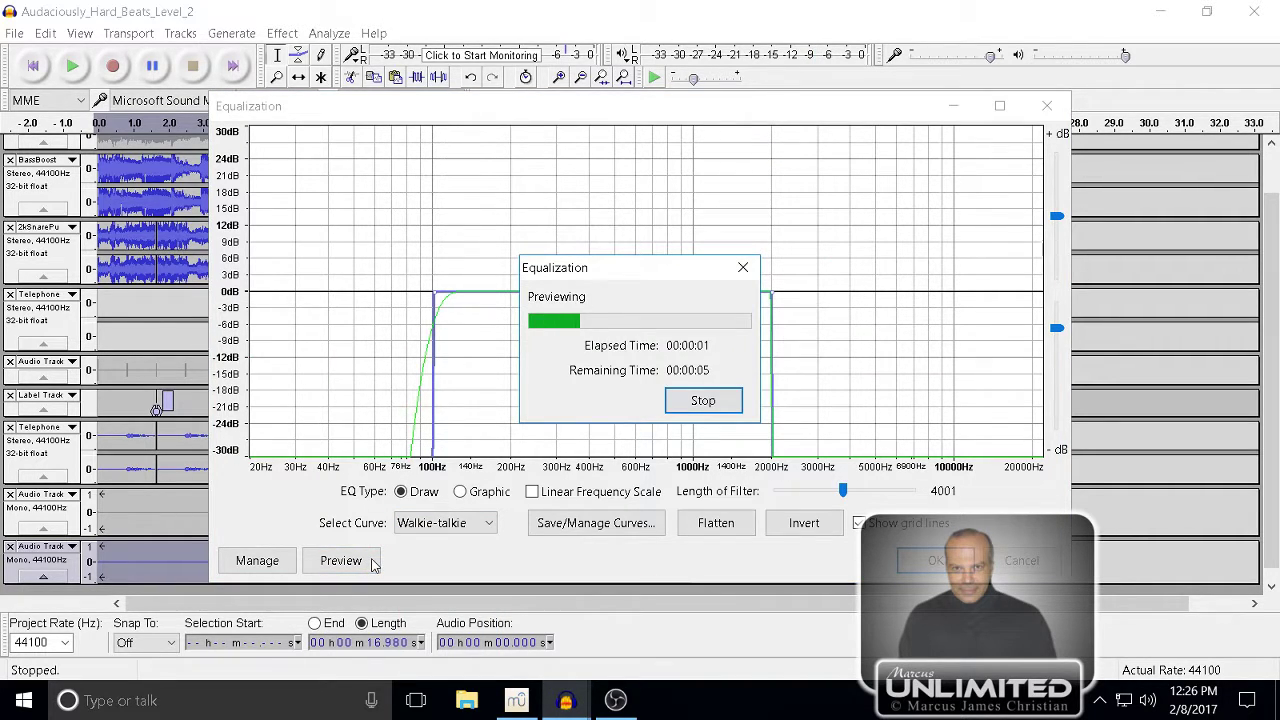
pyautogui.click(703, 400)
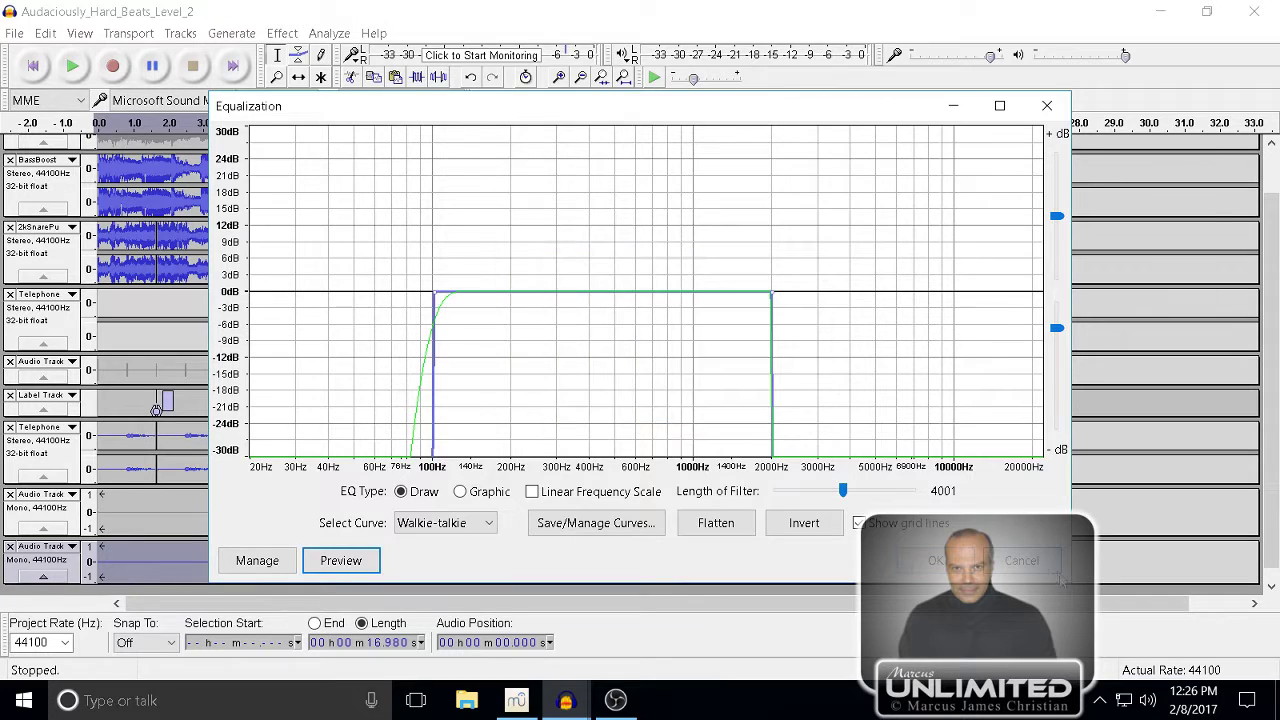
pyautogui.click(1040, 558)
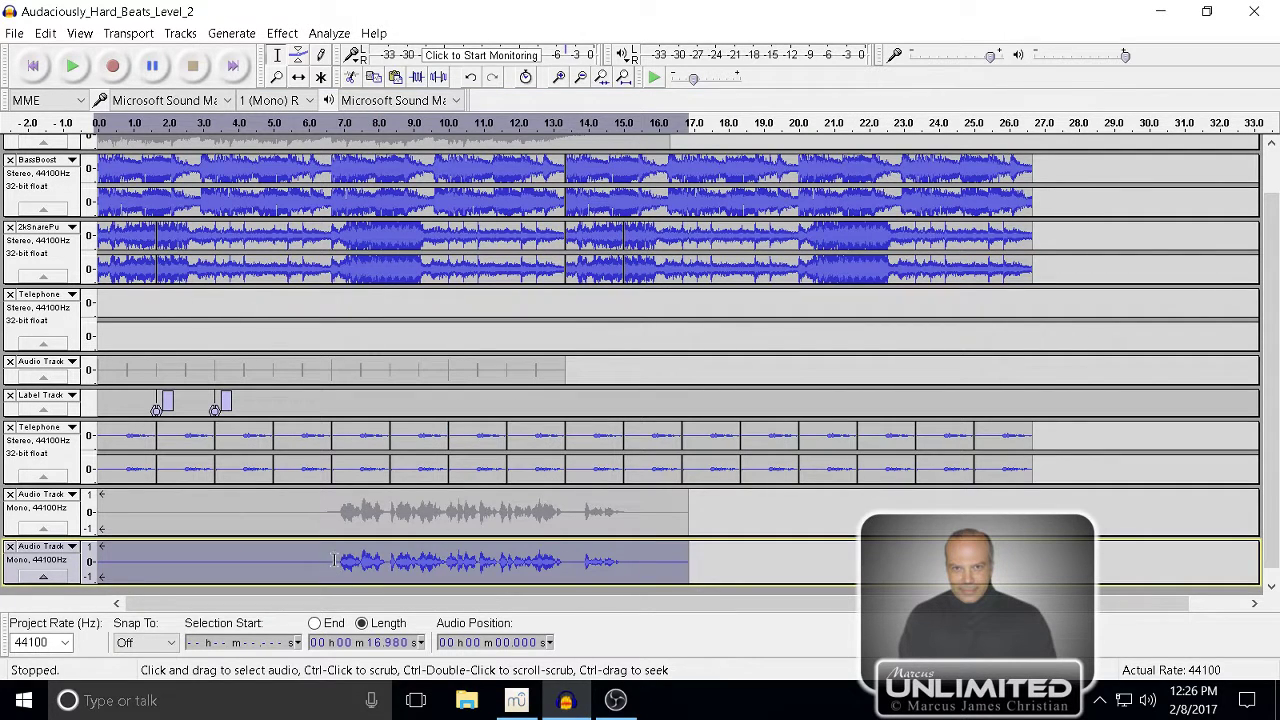
# - Load the AM Radio equalization curve for the duplicate microphone track's speech from about 6.8 s to 15 s and preview it
pyautogui.moveTo(334, 560); pyautogui.dragTo(624, 565)
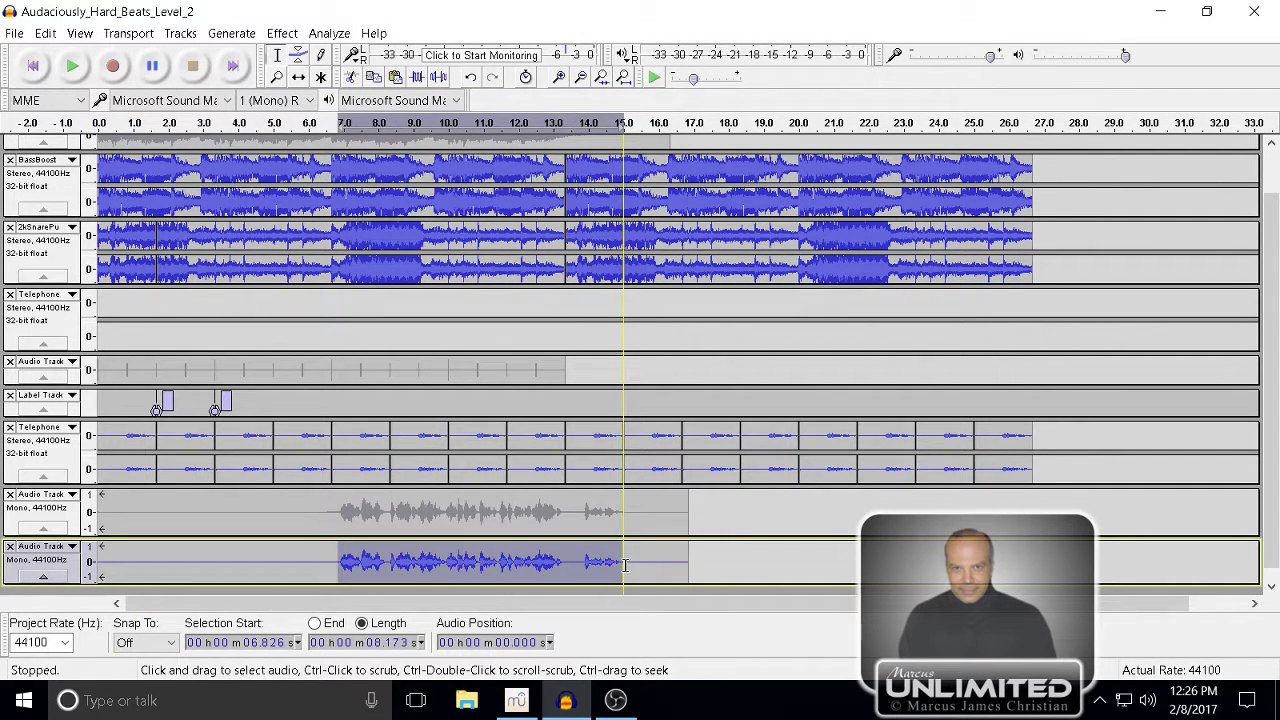
pyautogui.click(282, 33)
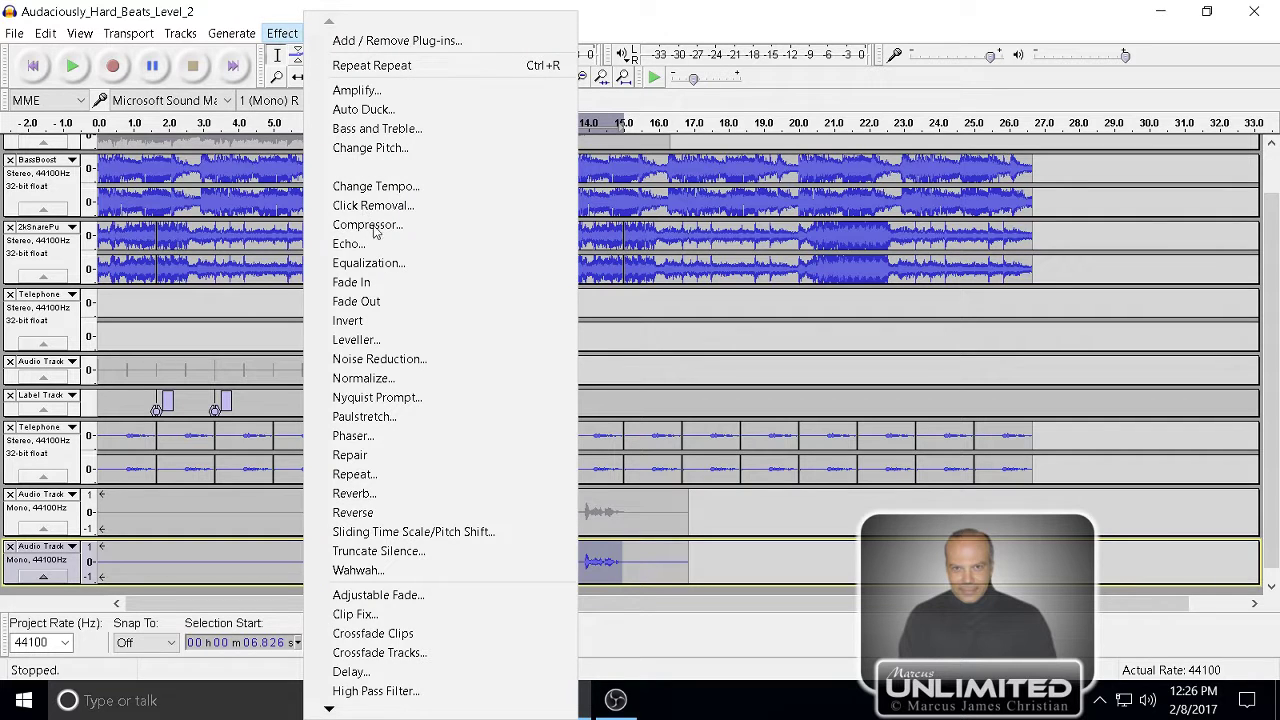
pyautogui.click(390, 262)
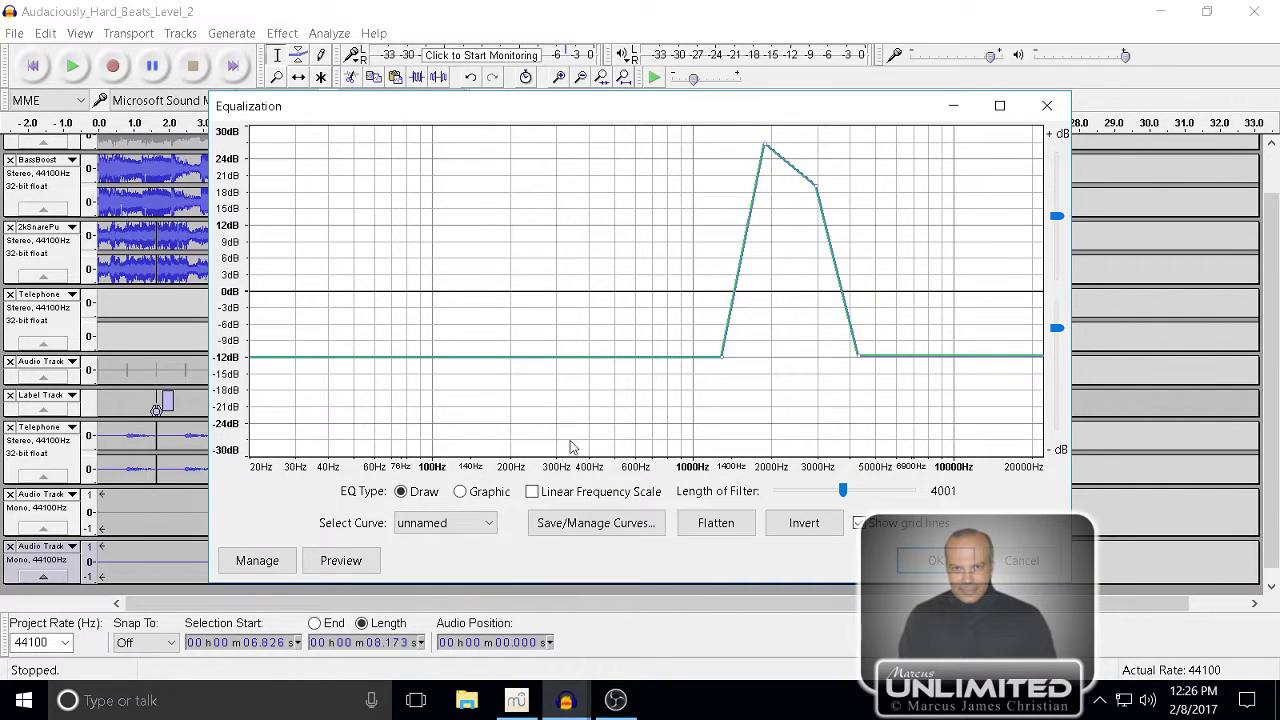
pyautogui.click(489, 523)
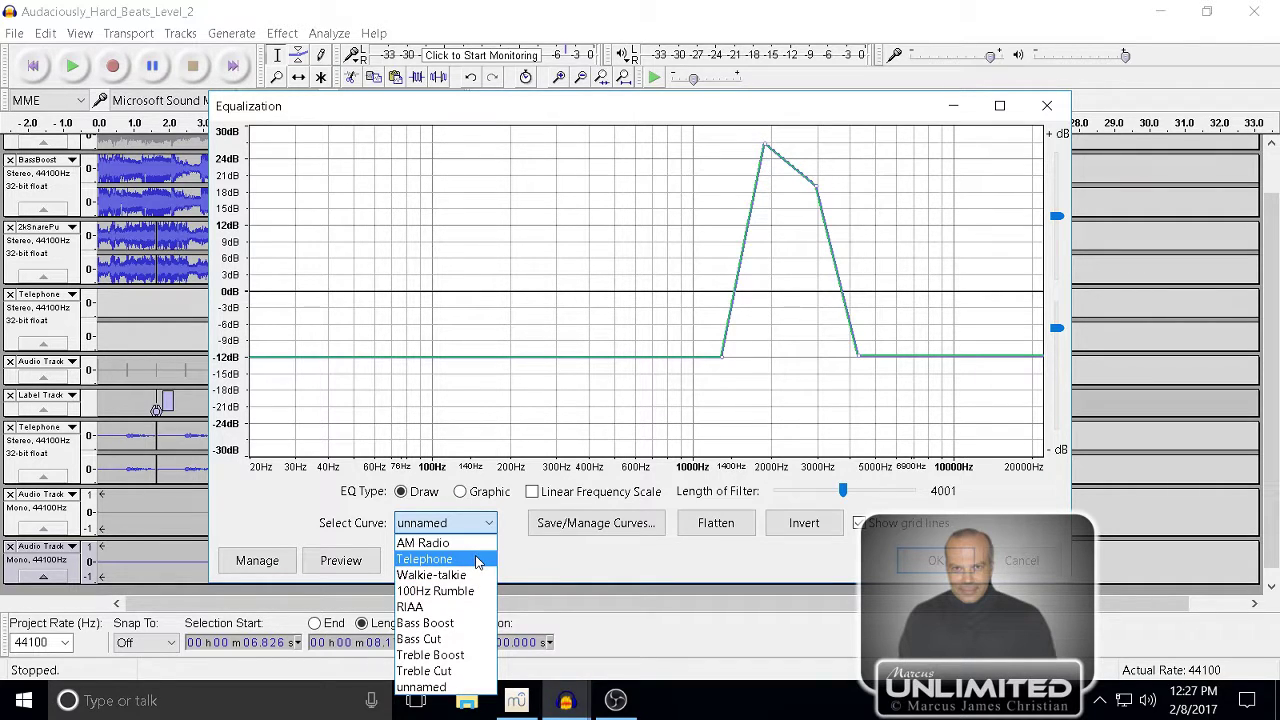
pyautogui.click(468, 543)
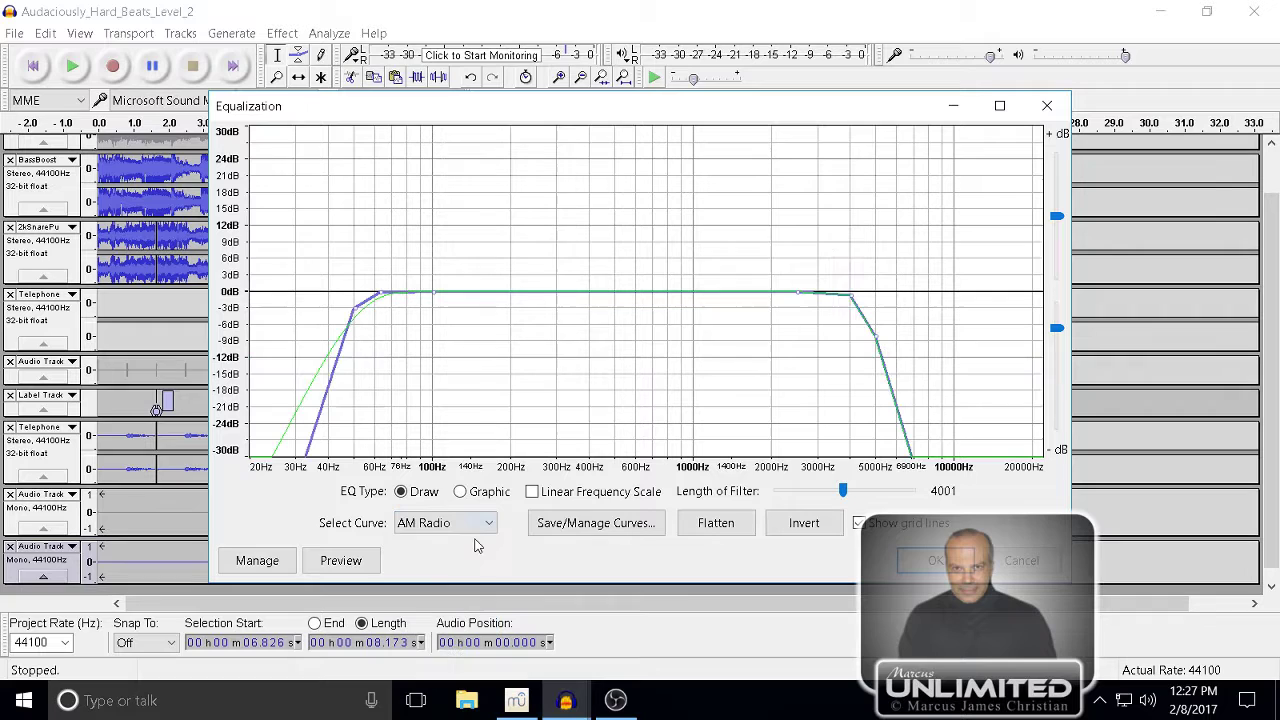
pyautogui.click(361, 563)
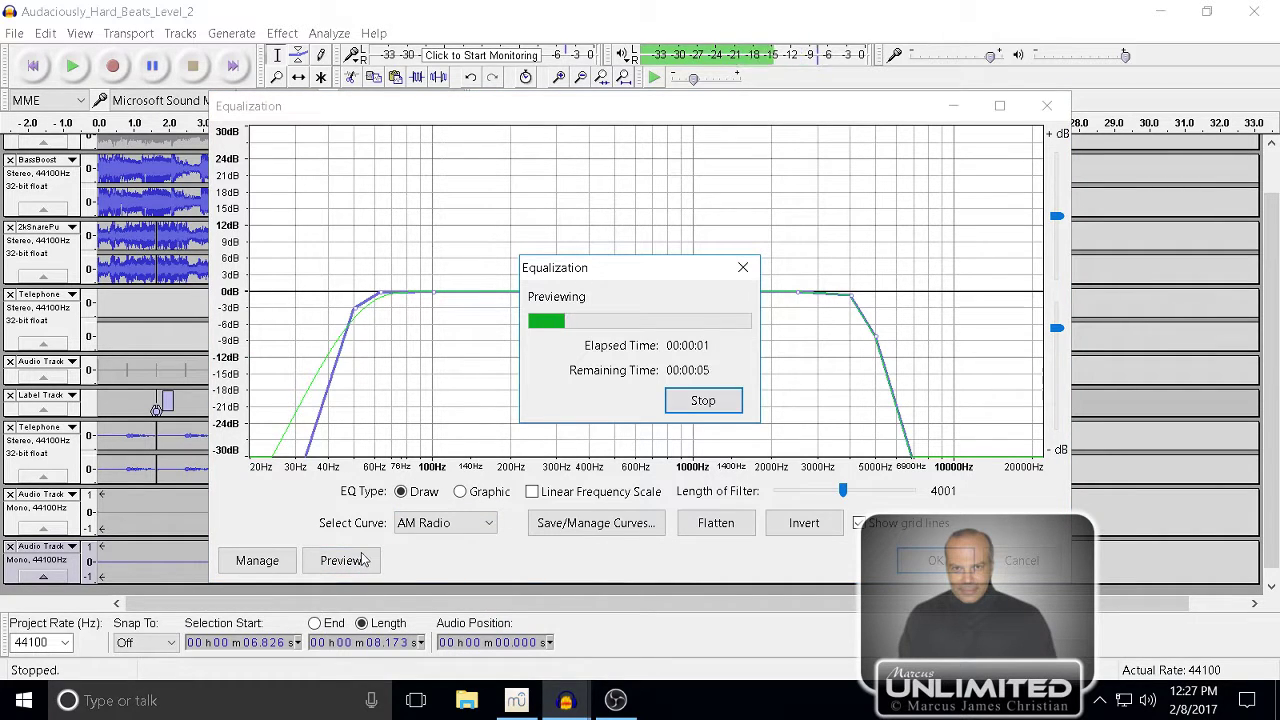
pyautogui.click(731, 403)
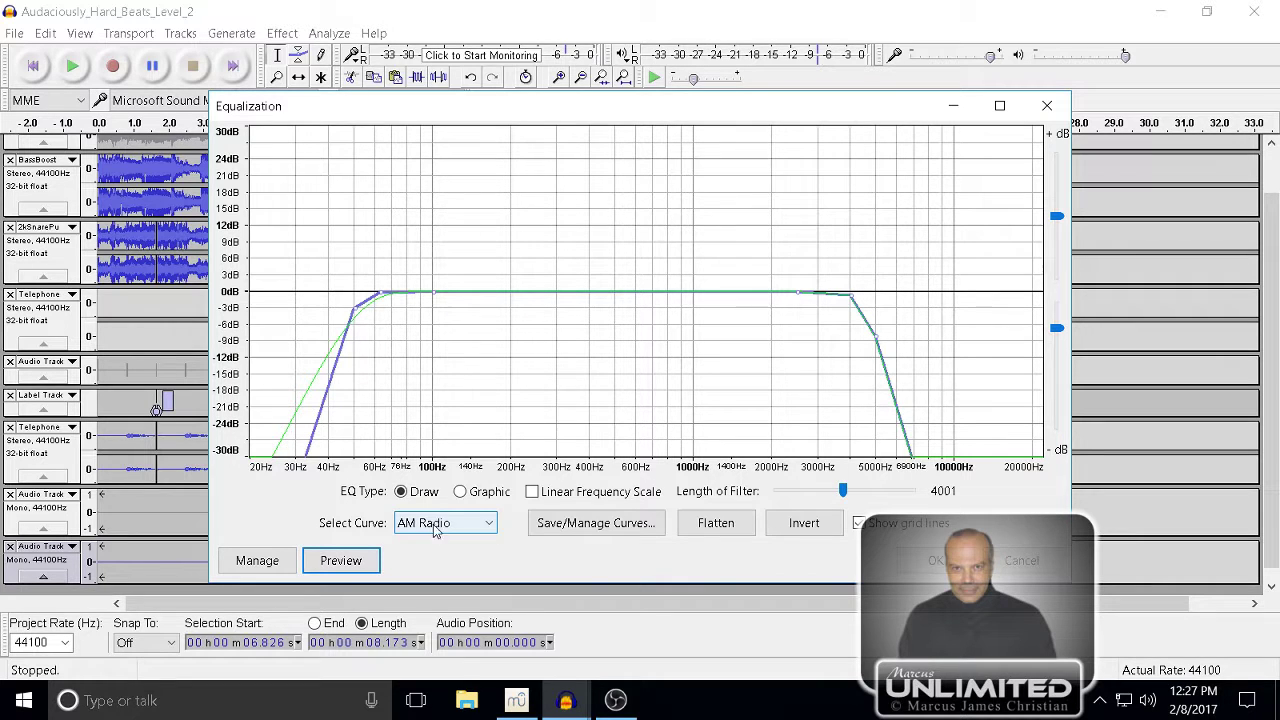
# - Customize the AM Radio curve with peaks of about 13 dB at 100 Hz, 12 dB at 2000 Hz and 24 dB at 3000 Hz, dipping to 6 dB between the upper two
pyautogui.click(734, 294)
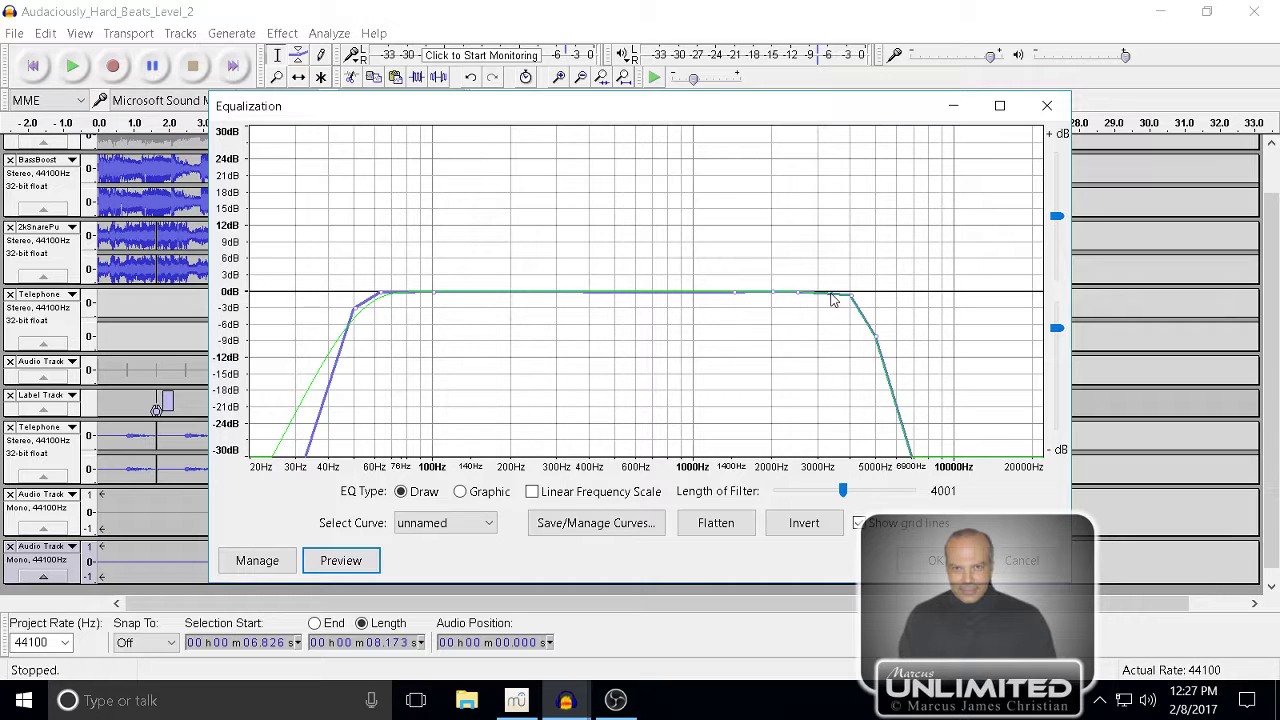
pyautogui.moveTo(773, 296); pyautogui.dragTo(770, 228)
pyautogui.moveTo(816, 290); pyautogui.dragTo(818, 163)
pyautogui.moveTo(799, 293); pyautogui.dragTo(797, 259)
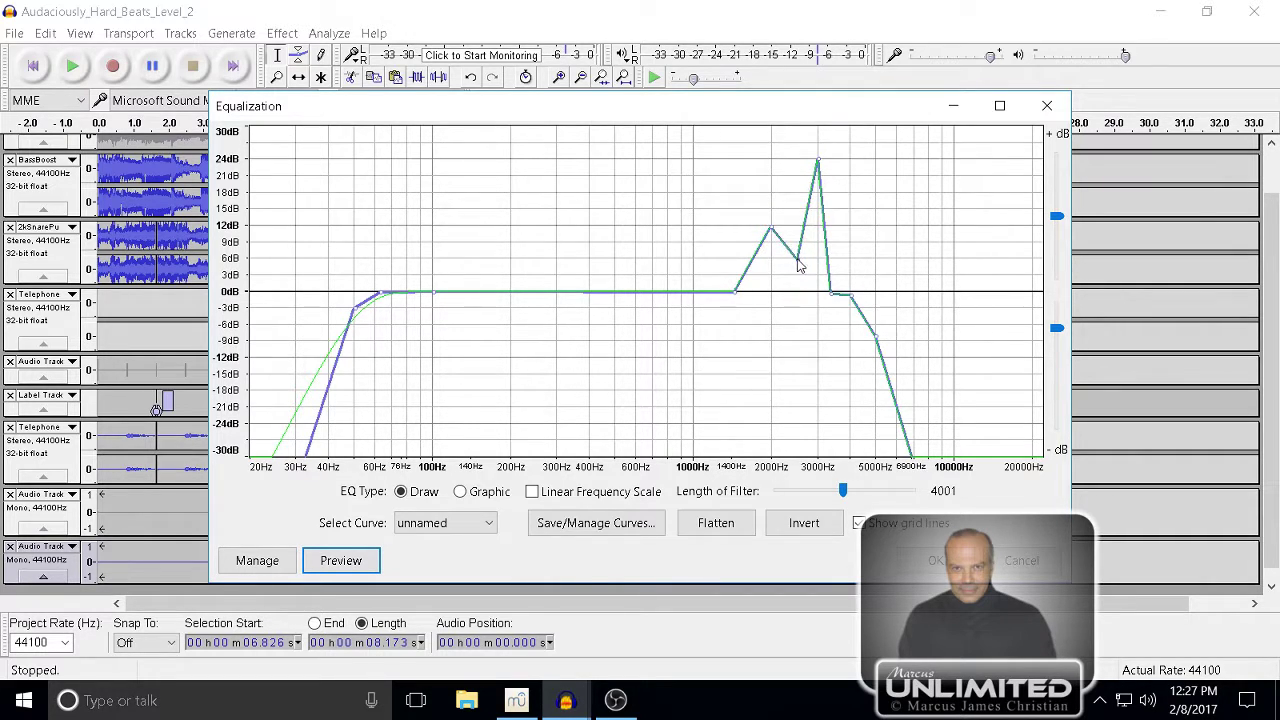
pyautogui.click(457, 292)
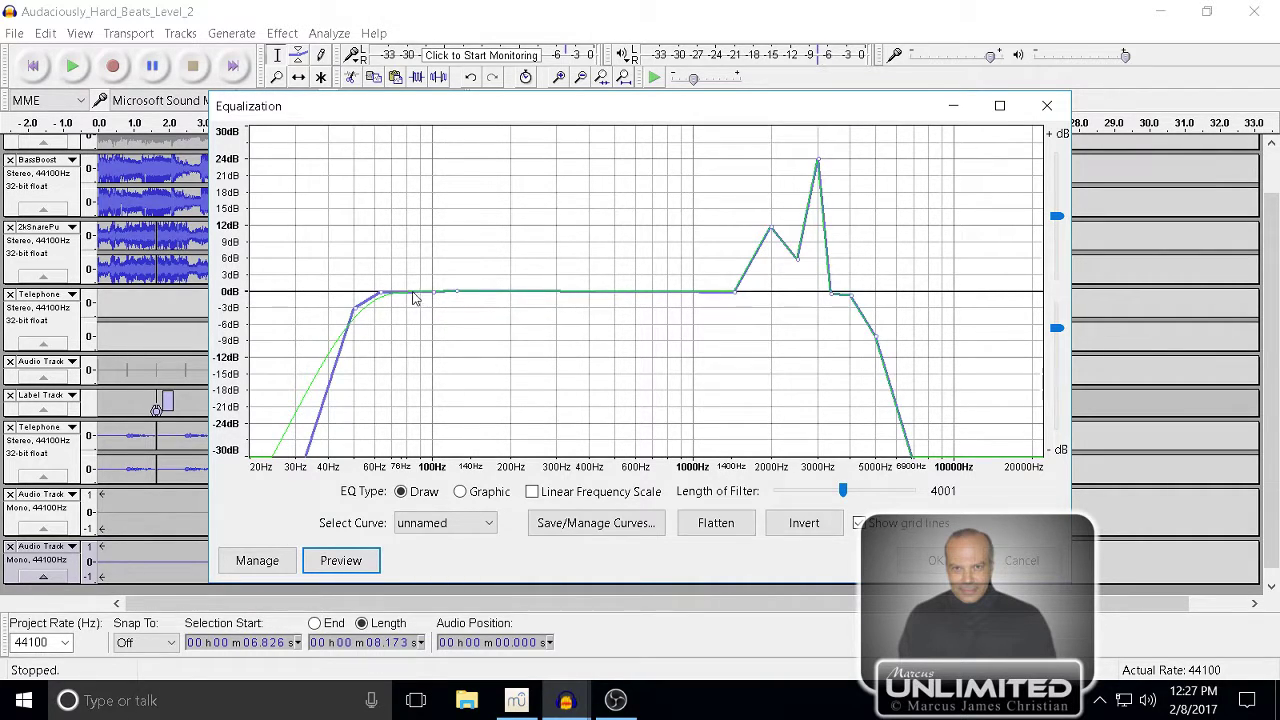
pyautogui.moveTo(433, 299); pyautogui.dragTo(433, 222)
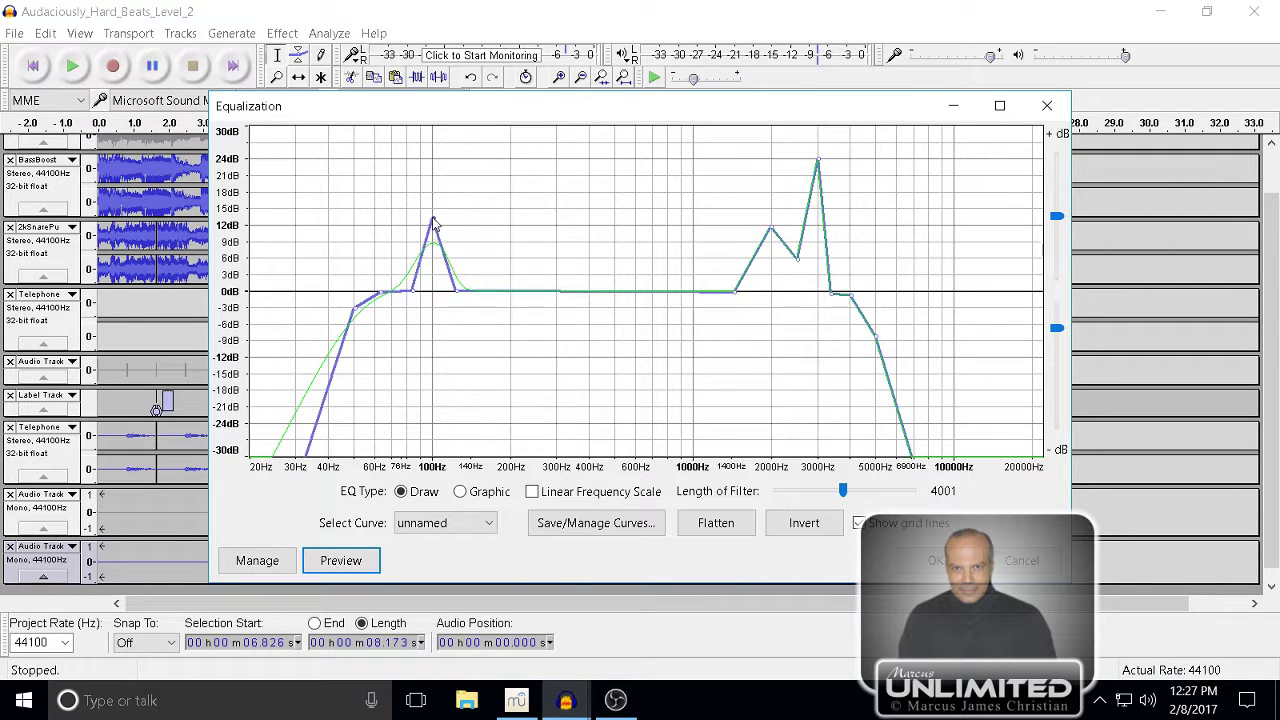
# - Preview the custom curve, set both upper peaks to about 15 dB, and apply the equalization to the selected speech
pyautogui.click(336, 561)
pyautogui.moveTo(818, 165)
pyautogui.mouseDown()
pyautogui.moveTo(811, 218)
pyautogui.moveTo(766, 223)
pyautogui.moveTo(770, 205)
pyautogui.mouseUp()
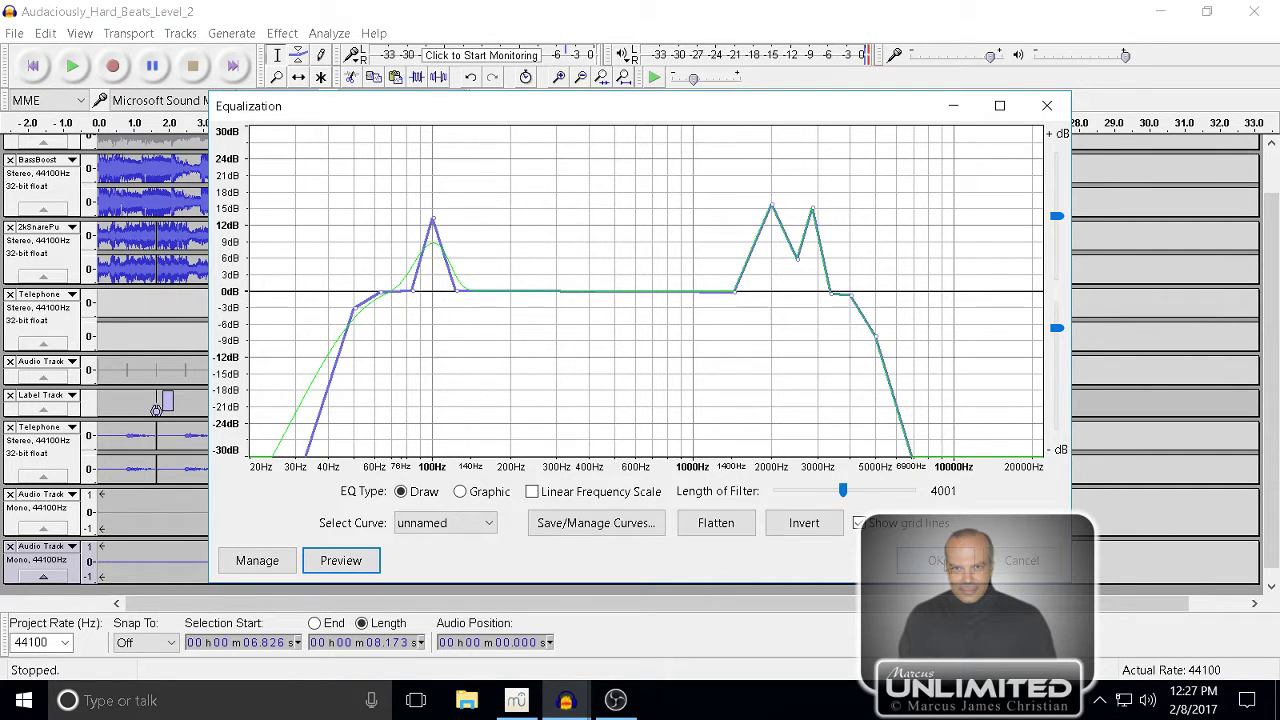
pyautogui.click(935, 560)
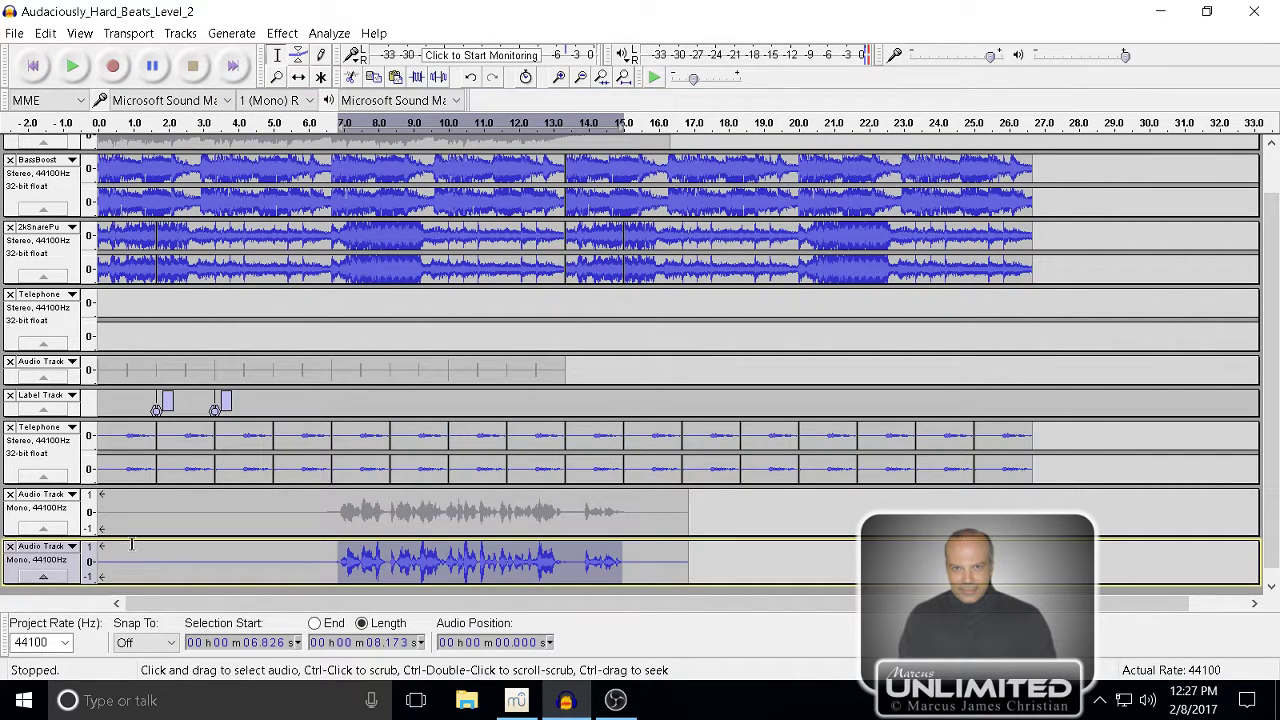
# - Increase the equalized microphone track's height and raise its gain slightly while playing the selected section with the music
pyautogui.moveTo(129, 580); pyautogui.dragTo(122, 594)
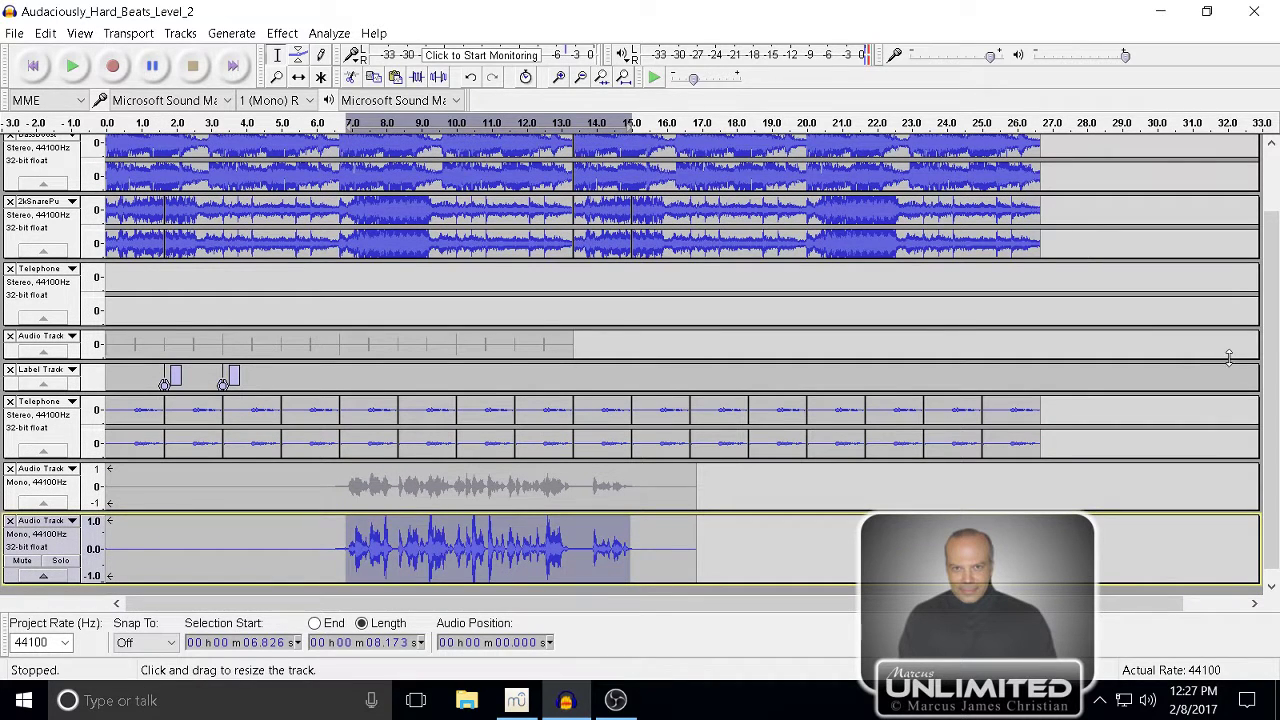
pyautogui.moveTo(1272, 340); pyautogui.dragTo(1267, 407)
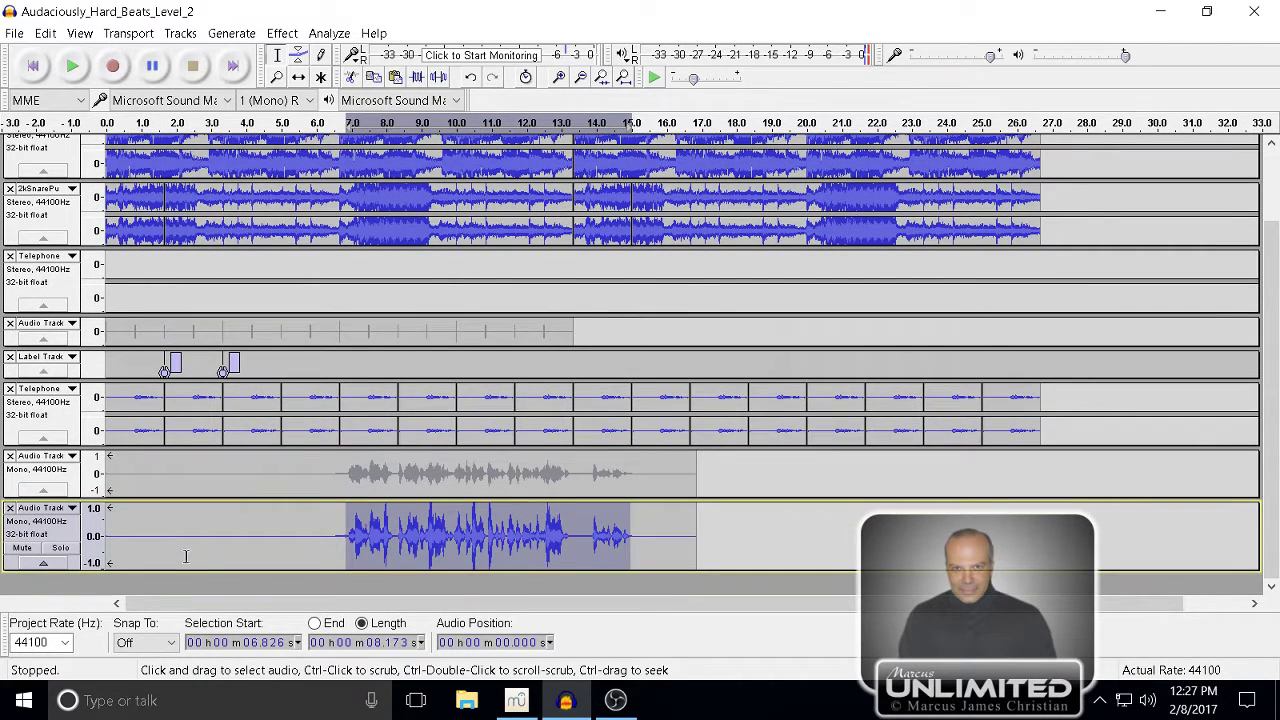
pyautogui.moveTo(187, 571); pyautogui.dragTo(176, 599)
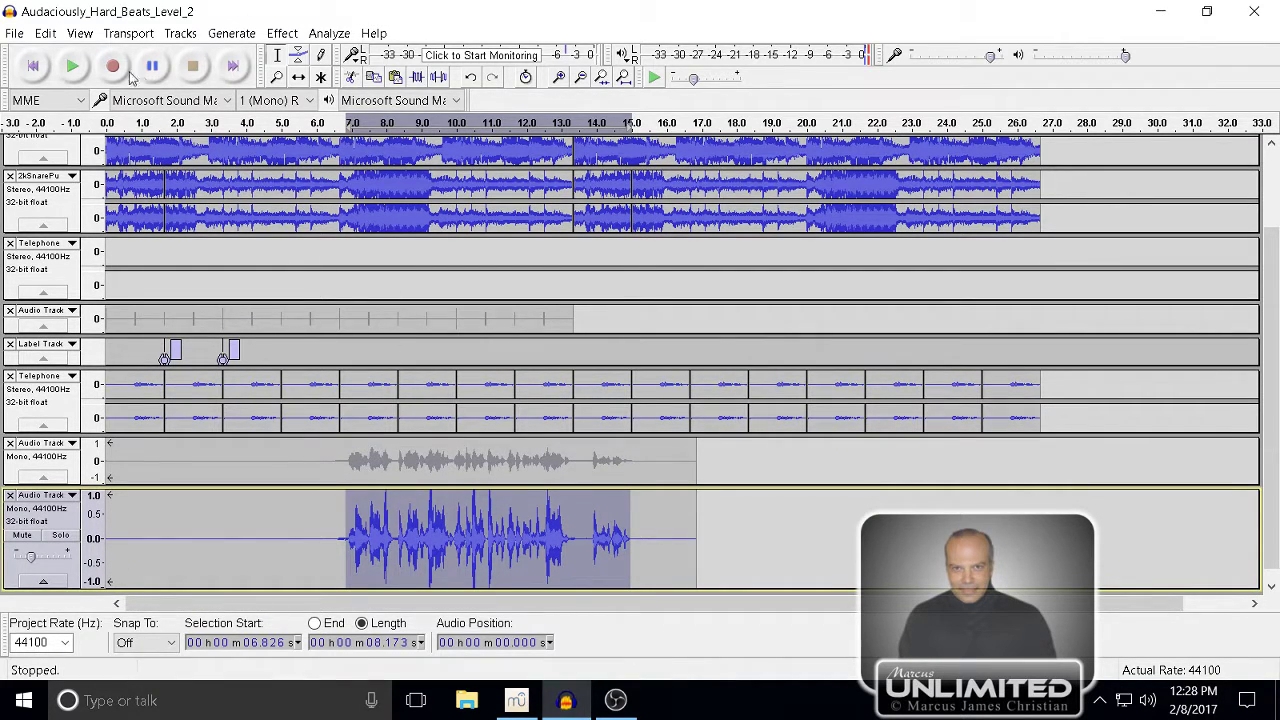
pyautogui.click(88, 78)
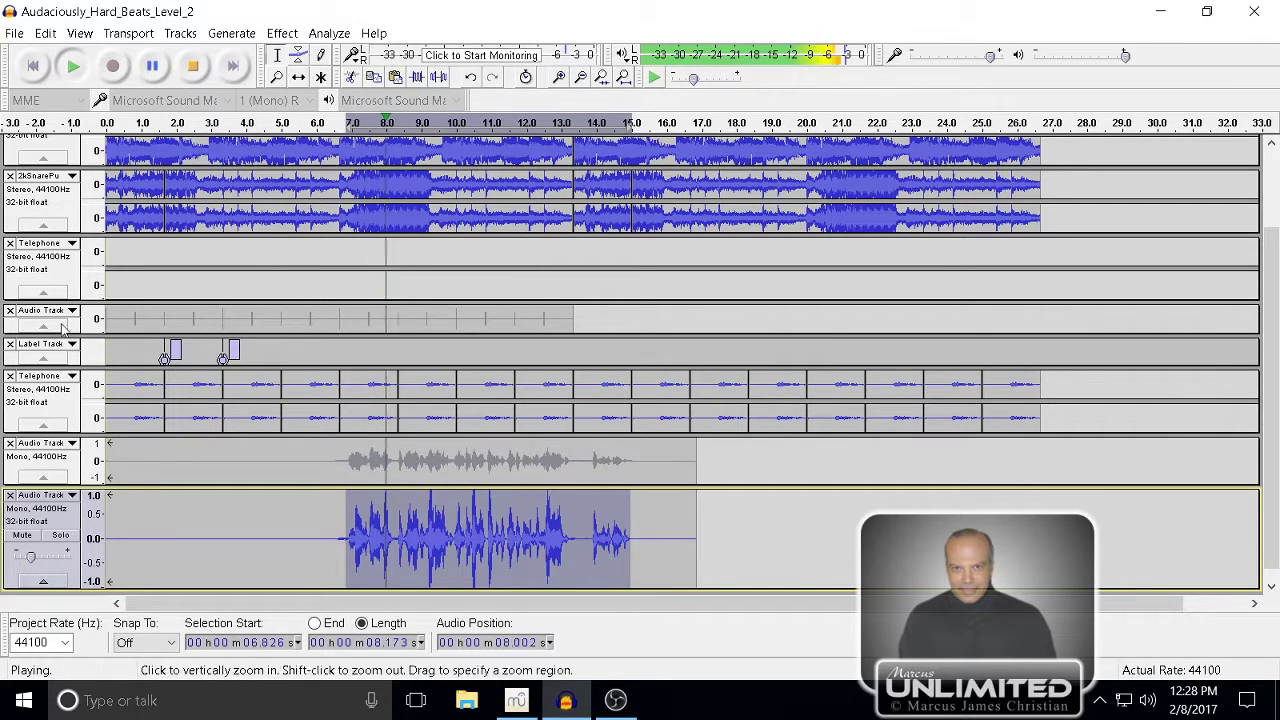
pyautogui.moveTo(33, 562); pyautogui.dragTo(45, 568)
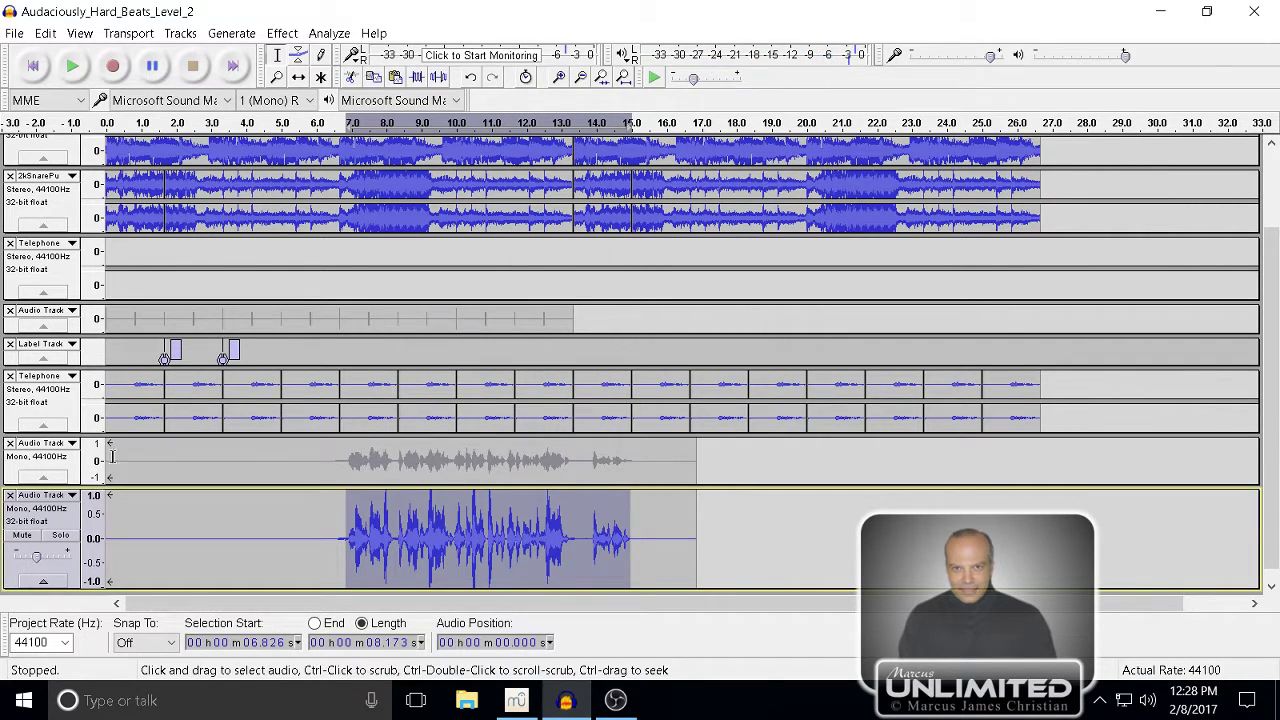
# - Duplicate the whole equalized microphone track and select only the new copy
pyautogui.click(65, 466)
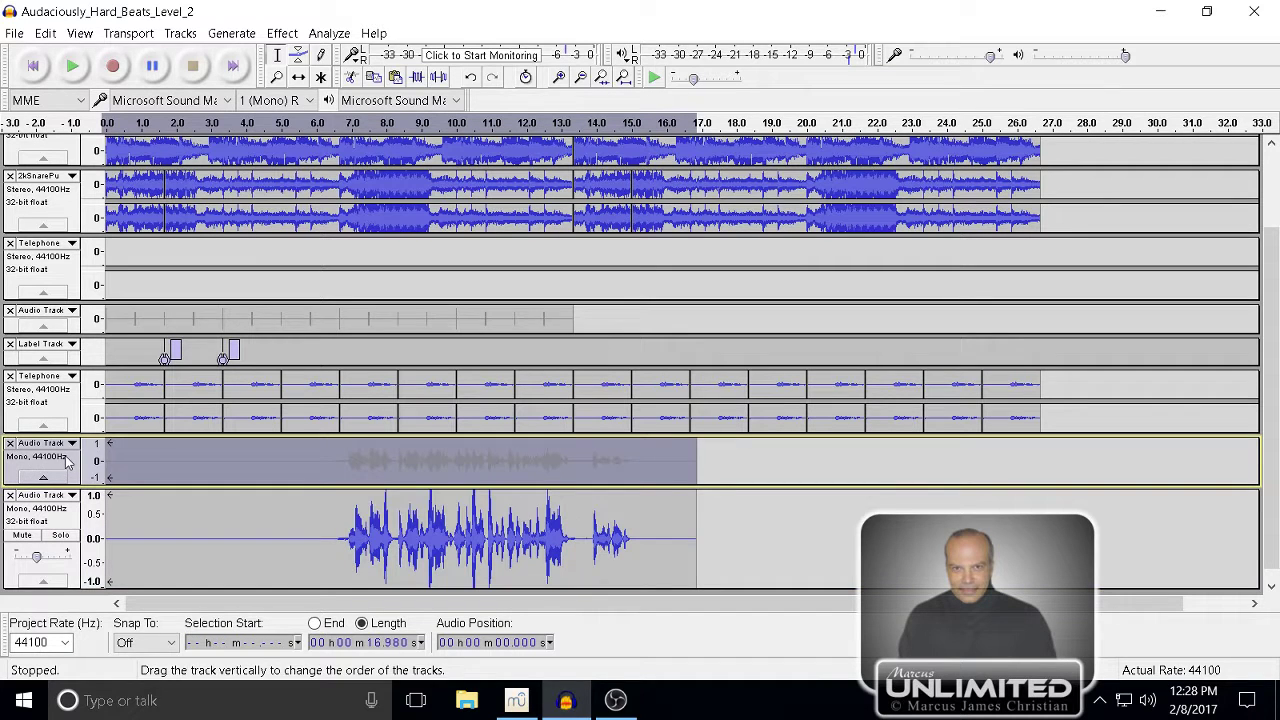
pyautogui.click(66, 518)
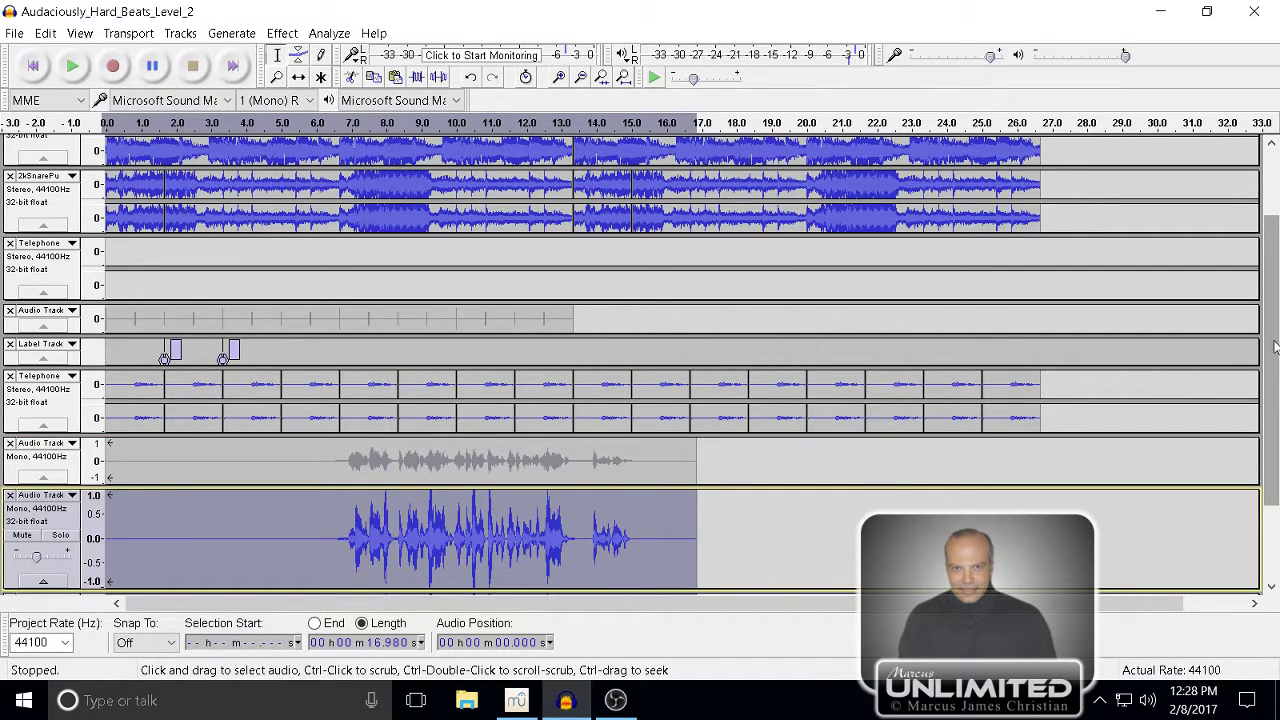
pyautogui.moveTo(1275, 347); pyautogui.dragTo(1275, 410)
pyautogui.hotkey('ctrl', 'd')
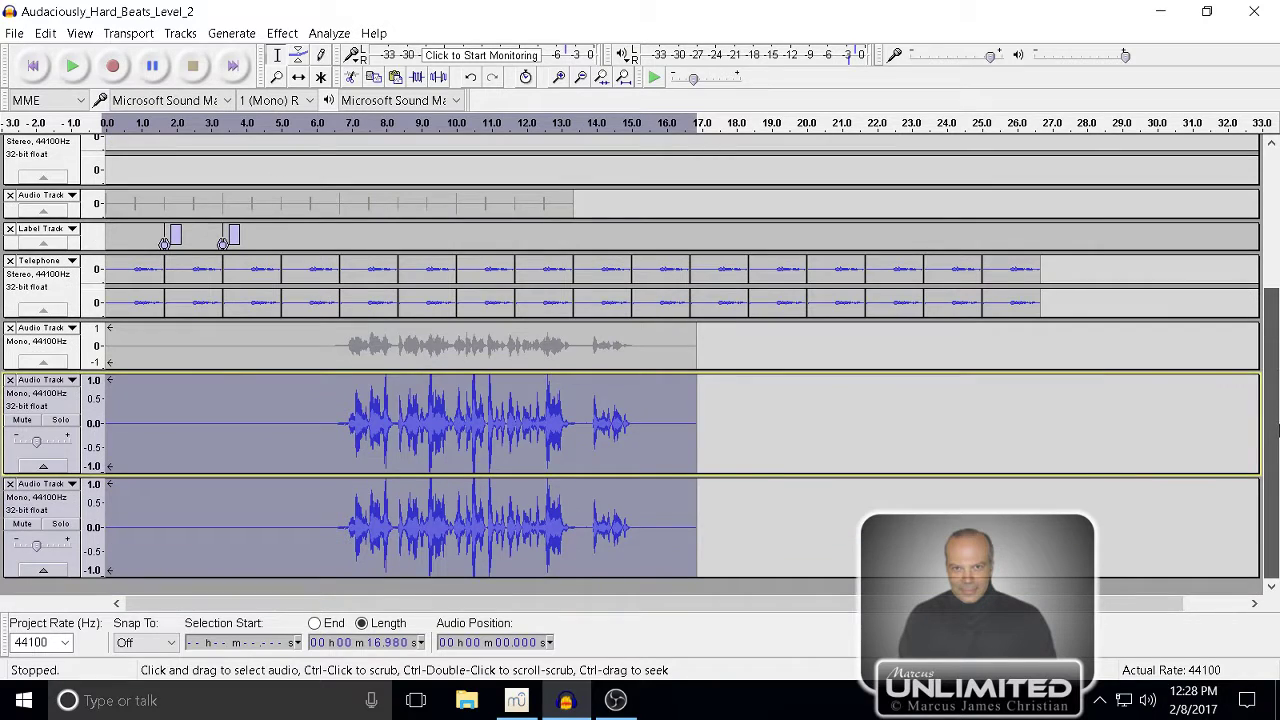
pyautogui.click(32, 503)
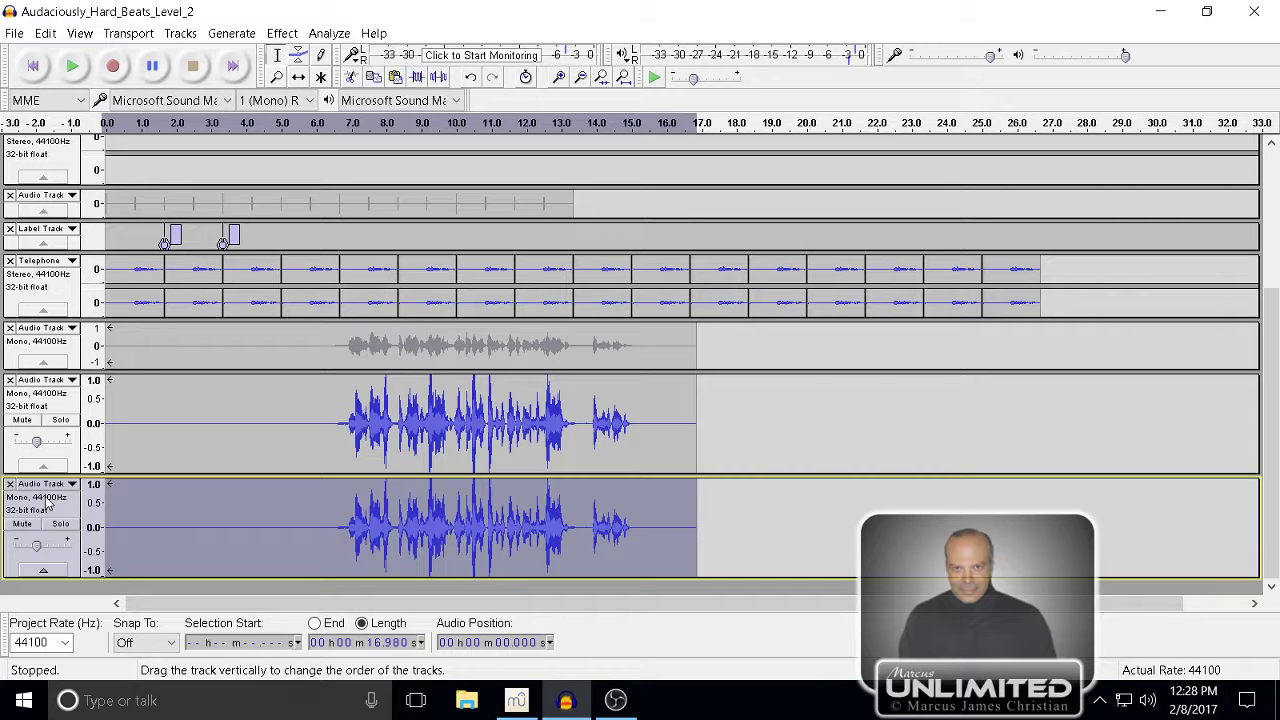
# - Open Calculator, divide 60000 by 72 to work out the beat length in milliseconds, and return to Audacity
pyautogui.click(24, 703)
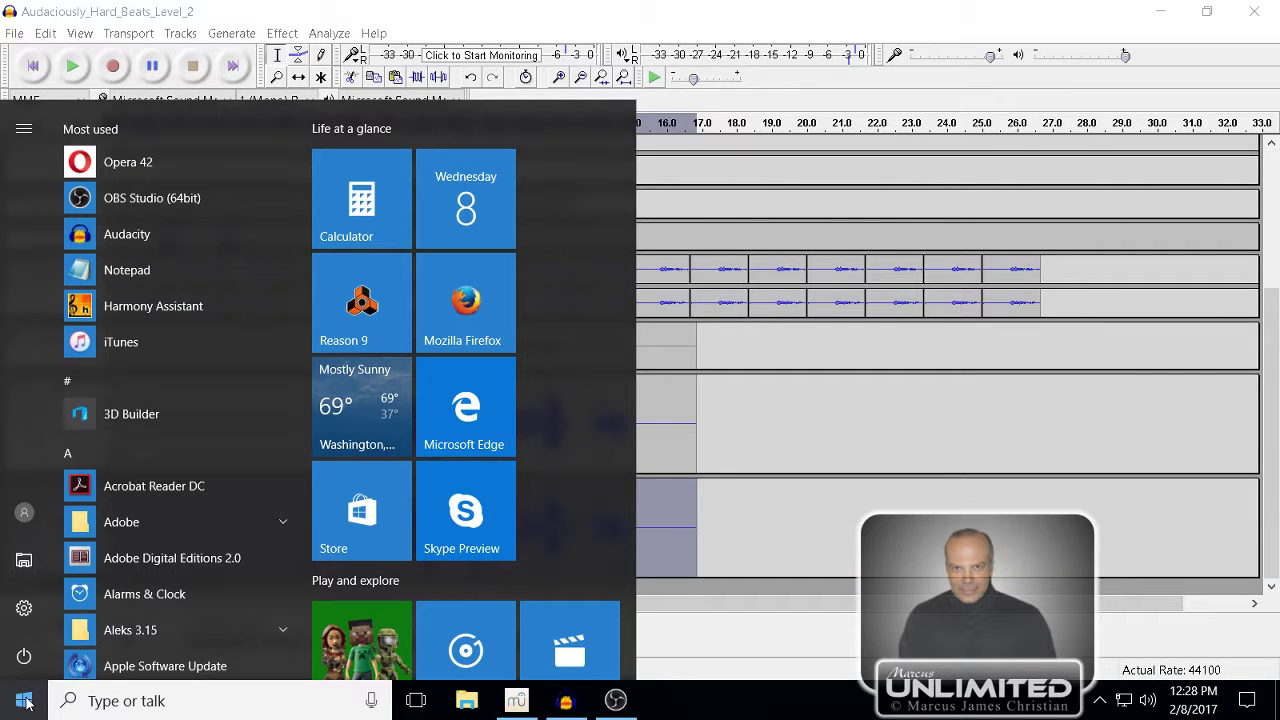
pyautogui.scroll(-10, 243, 472)
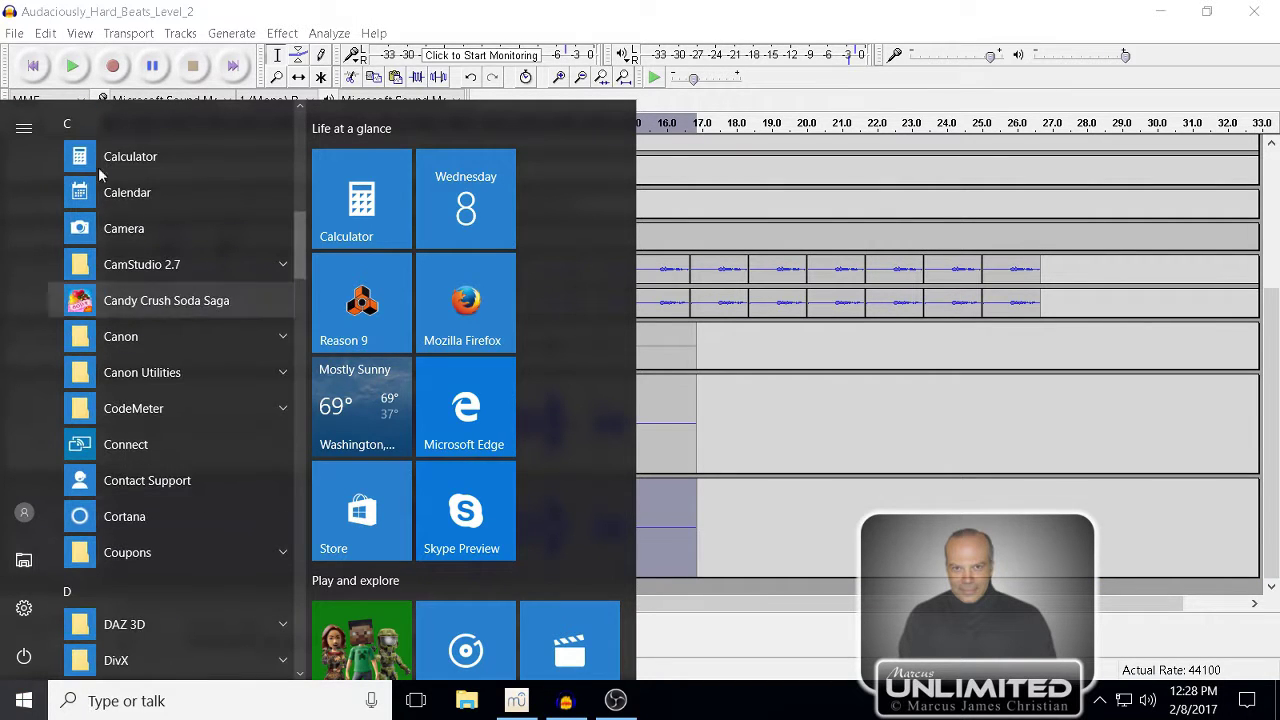
pyautogui.click(100, 156)
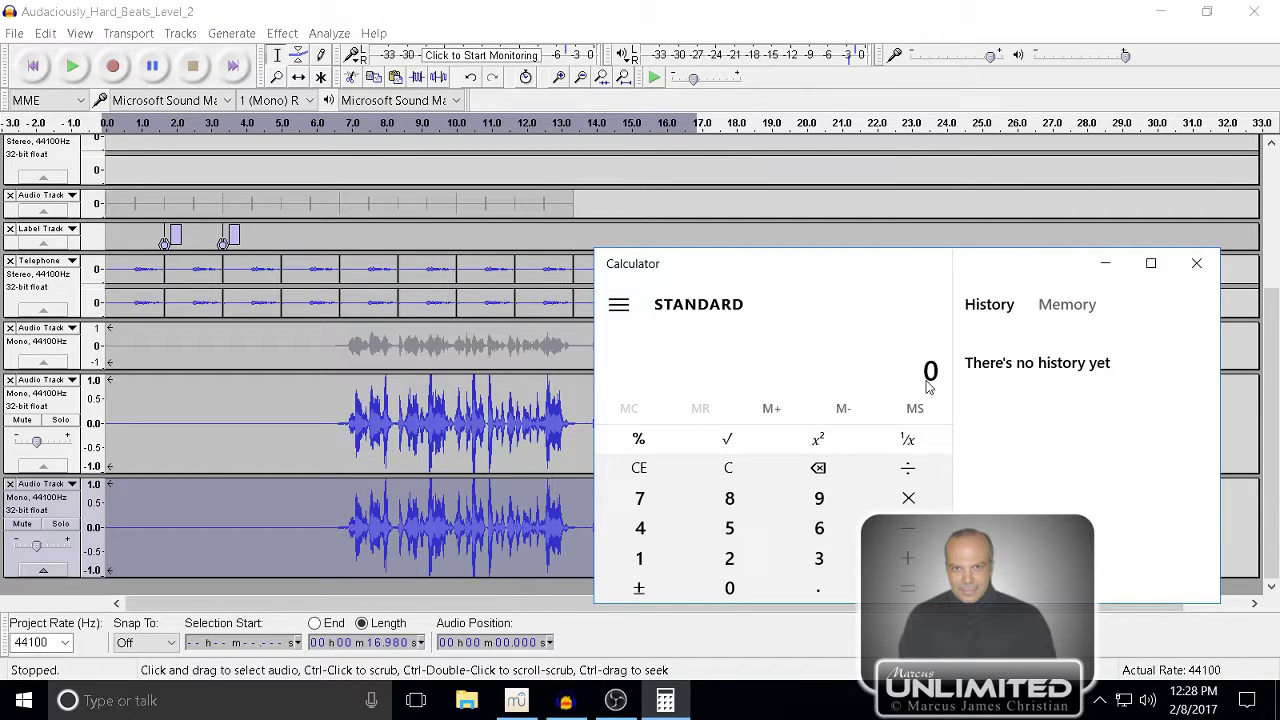
pyautogui.click(821, 529)
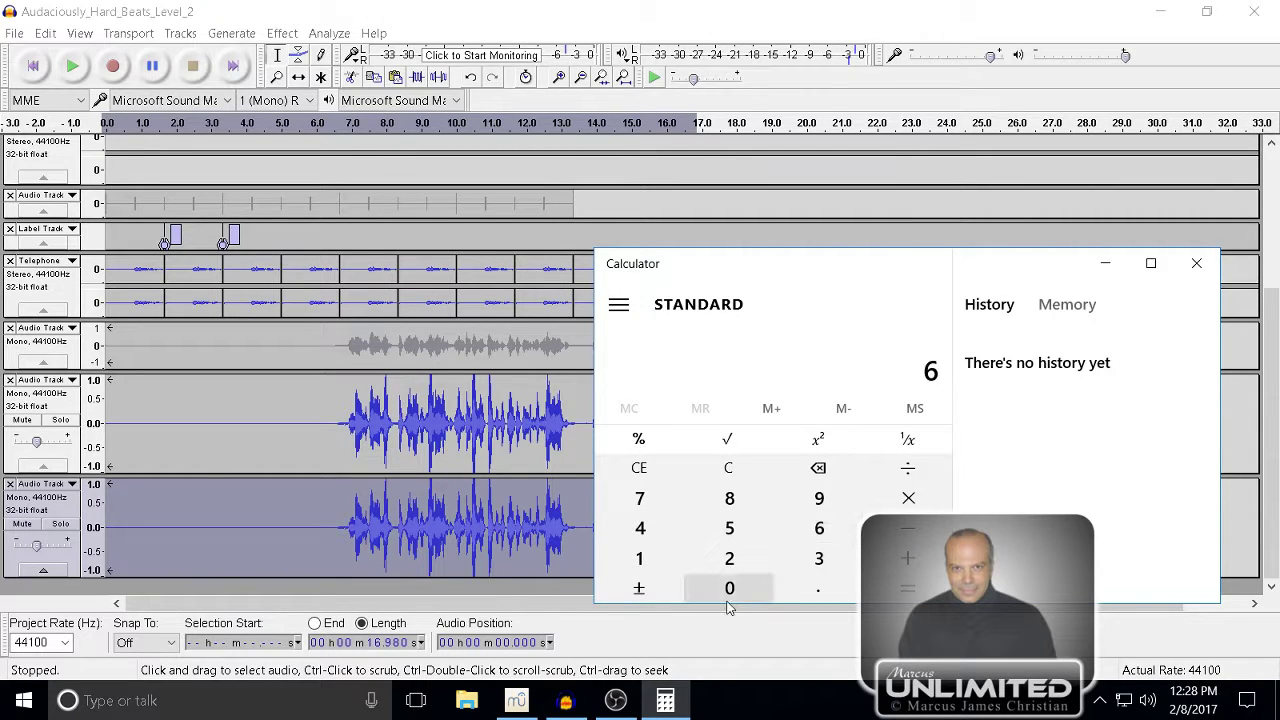
pyautogui.click(728, 590)
pyautogui.click(728, 590)
pyautogui.click(728, 590)
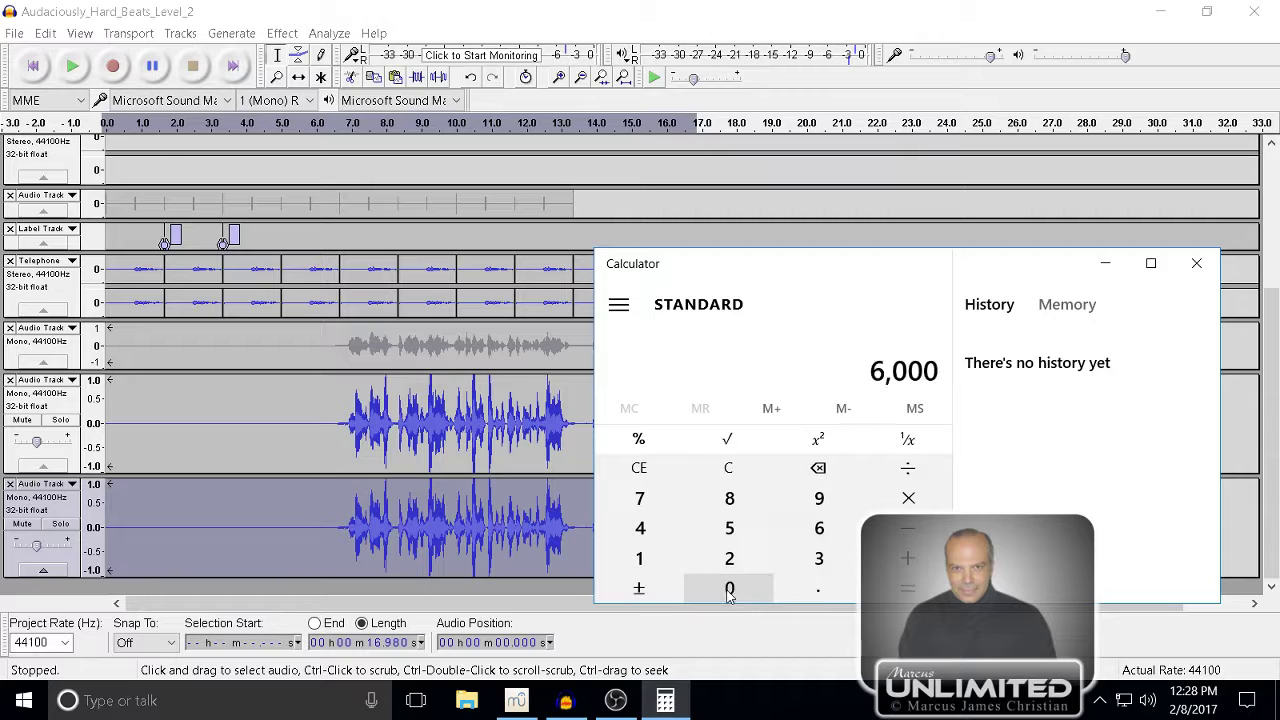
pyautogui.click(728, 590)
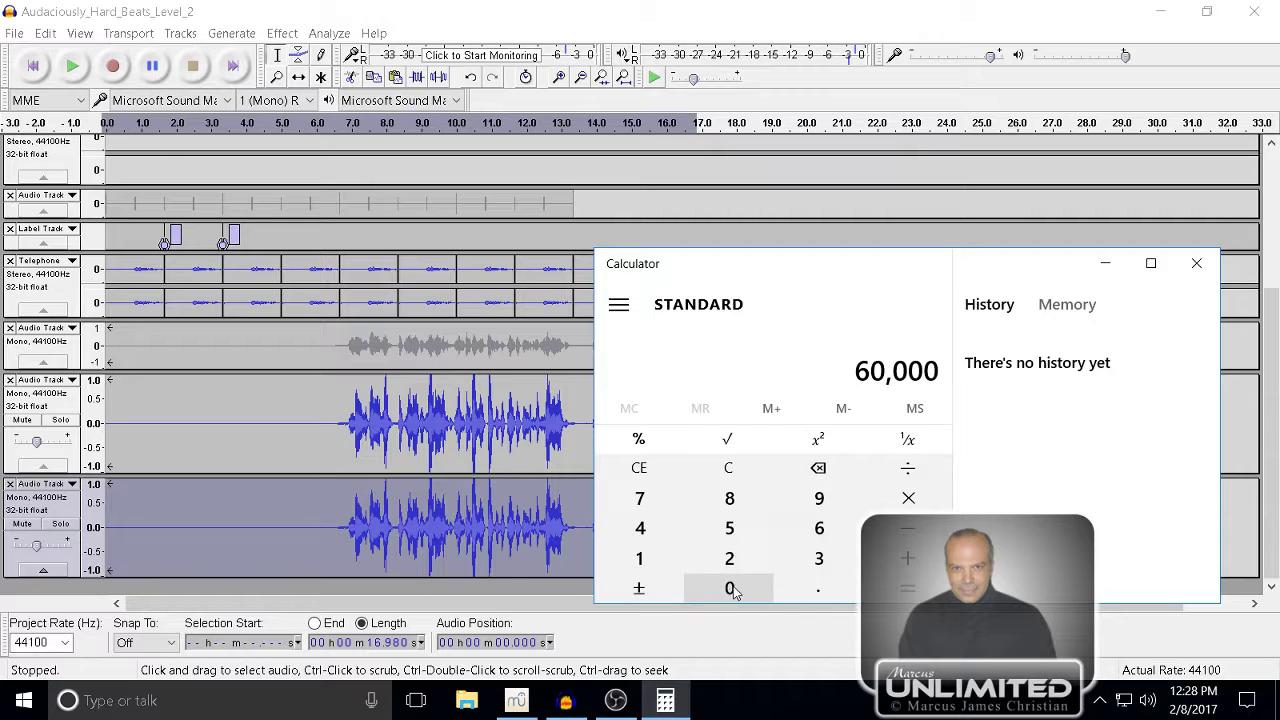
pyautogui.click(907, 469)
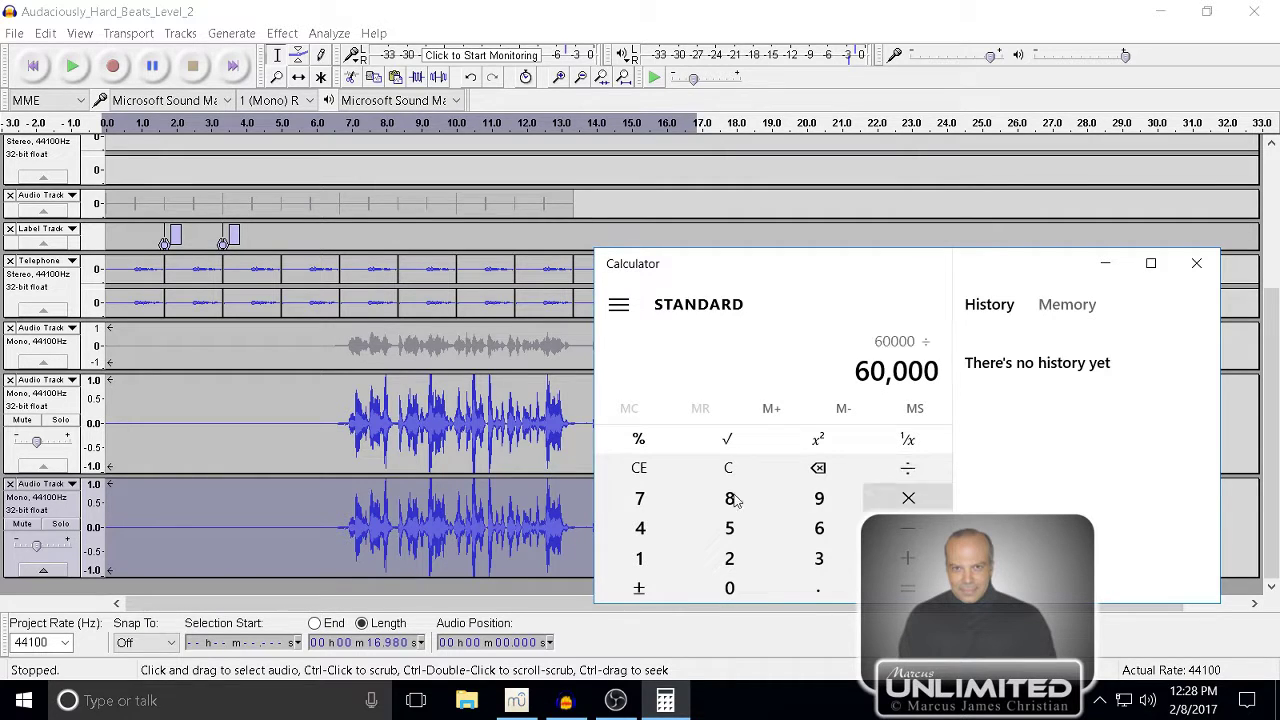
pyautogui.click(645, 499)
pyautogui.click(729, 559)
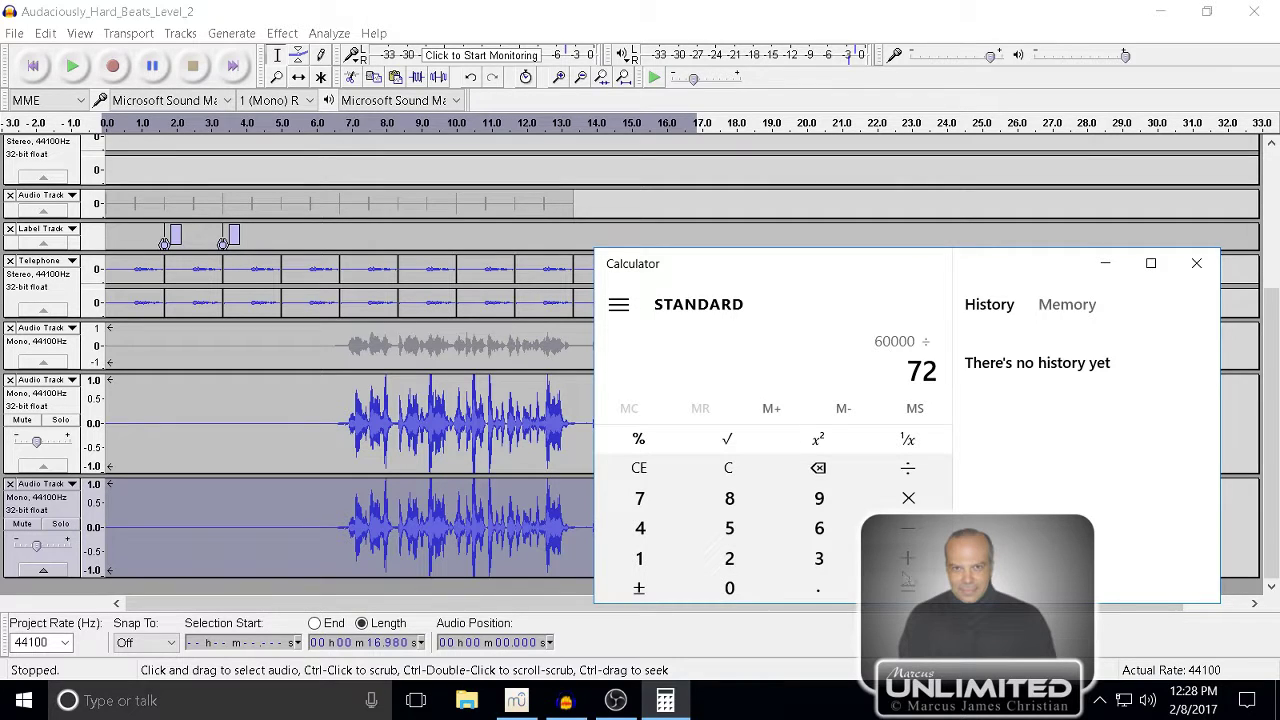
pyautogui.click(918, 589)
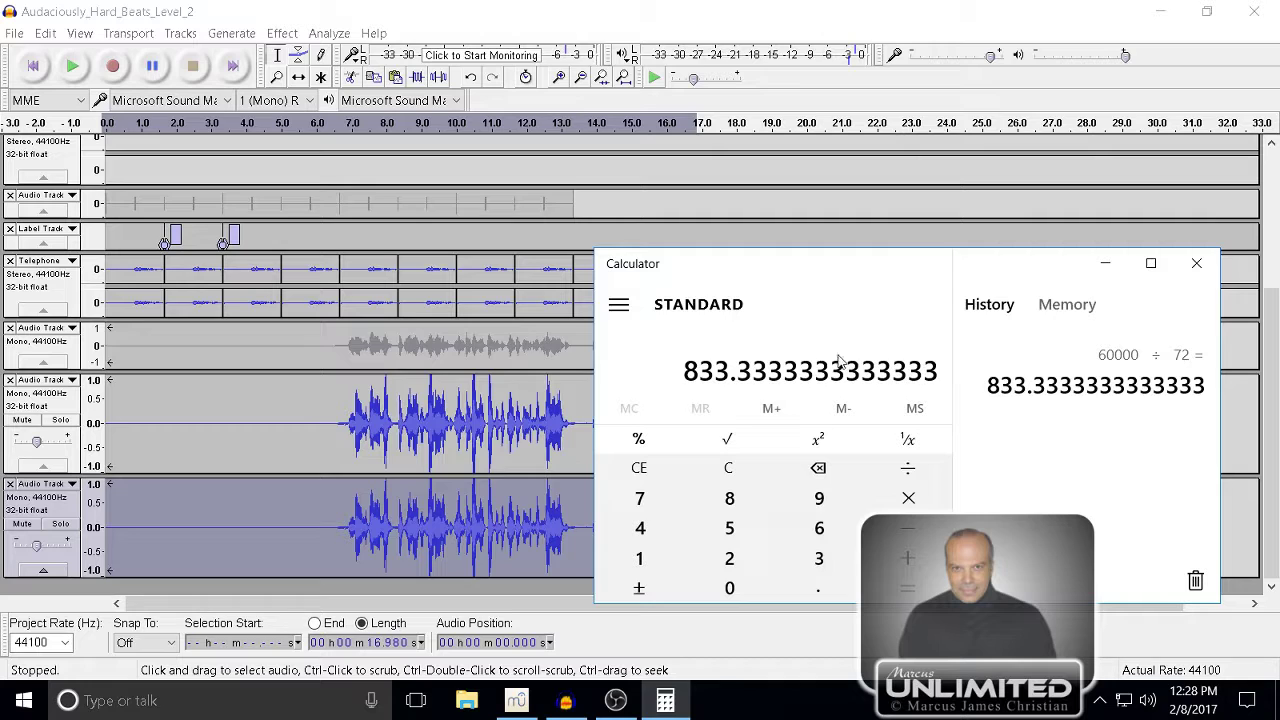
pyautogui.click(651, 14)
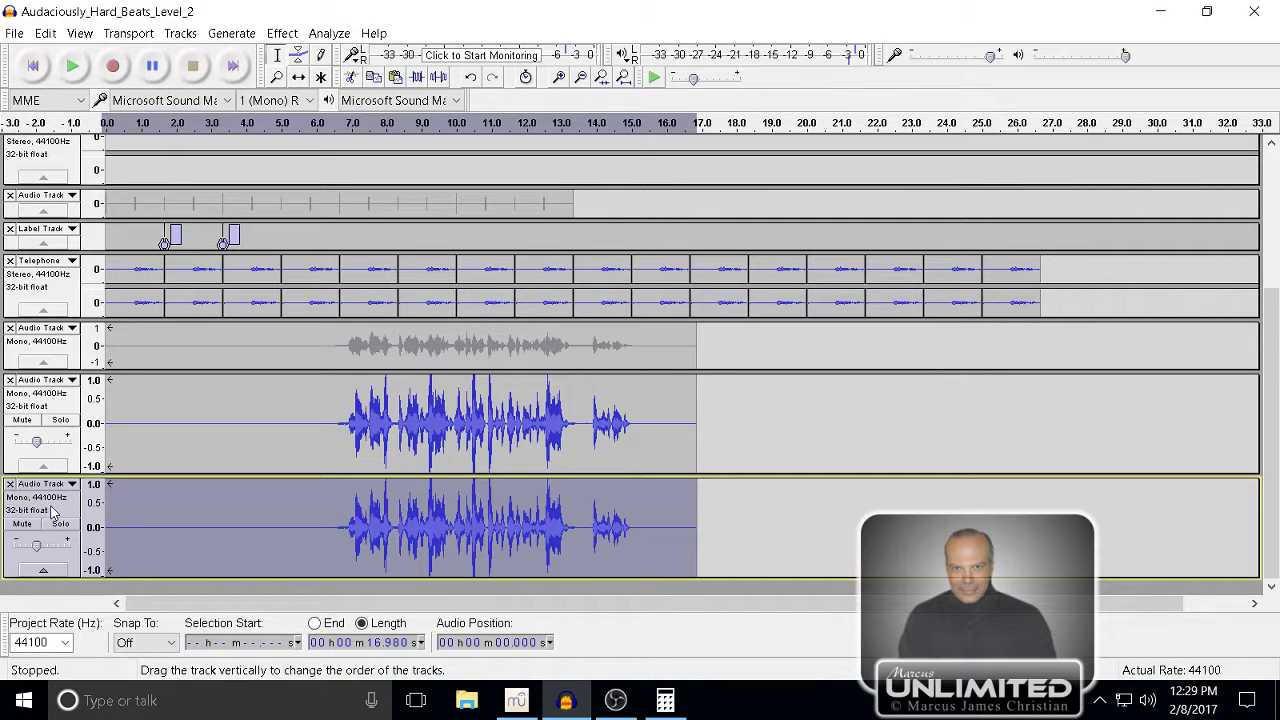
# - Solo the original equalized microphone track and listen to its speech from about 6.5 s
pyautogui.click(60, 420)
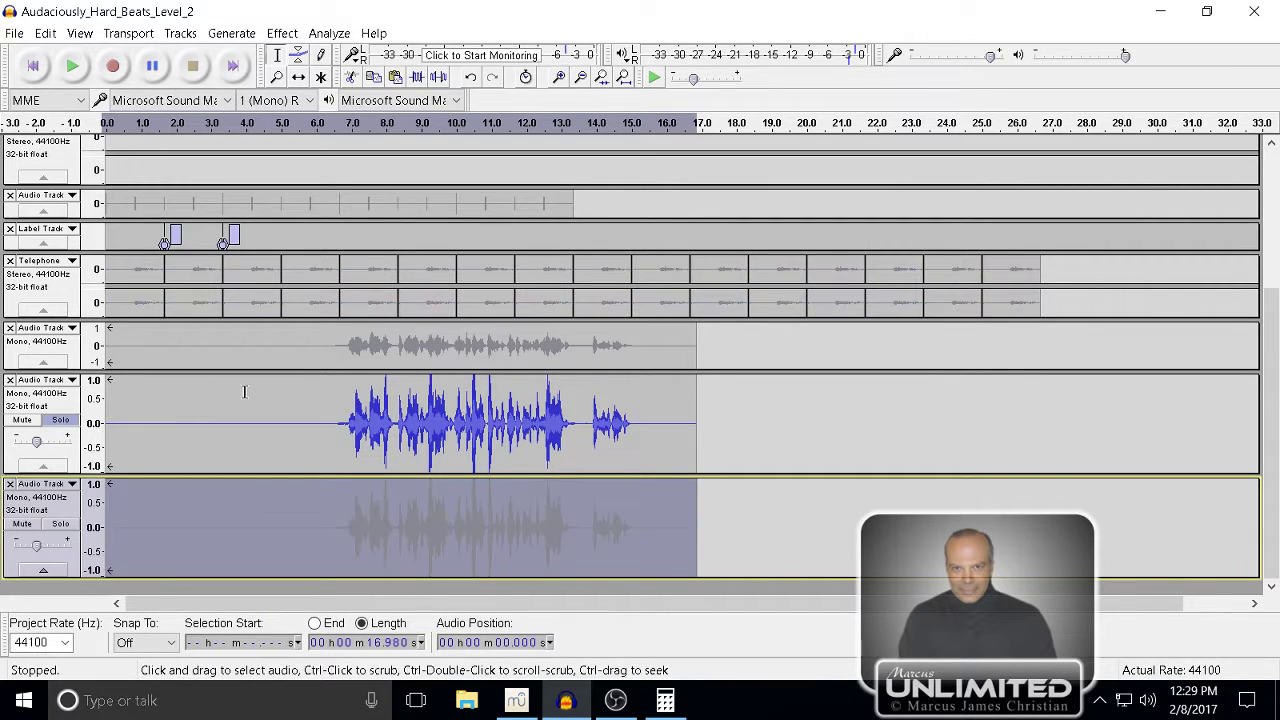
pyautogui.click(334, 427)
pyautogui.press('space')
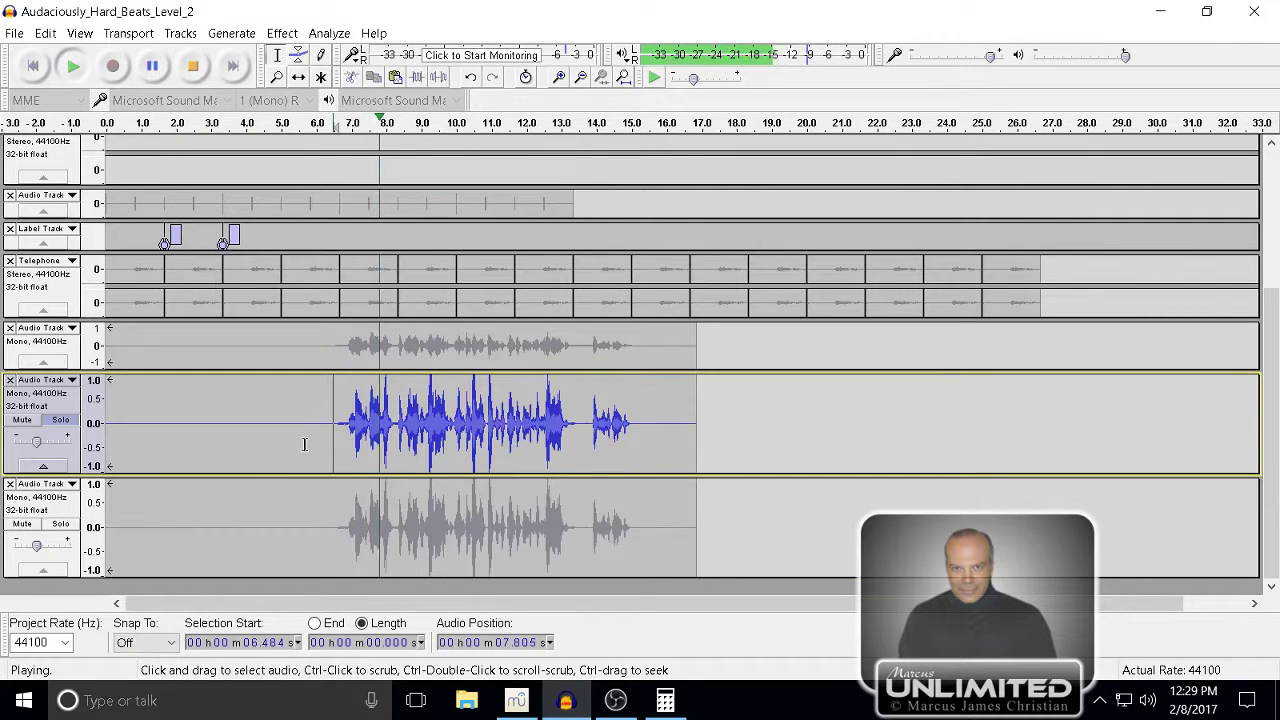
pyautogui.press('space')
# - Take the original equalized track out of solo, and select and solo its duplicate at the end of the project
pyautogui.click(60, 420)
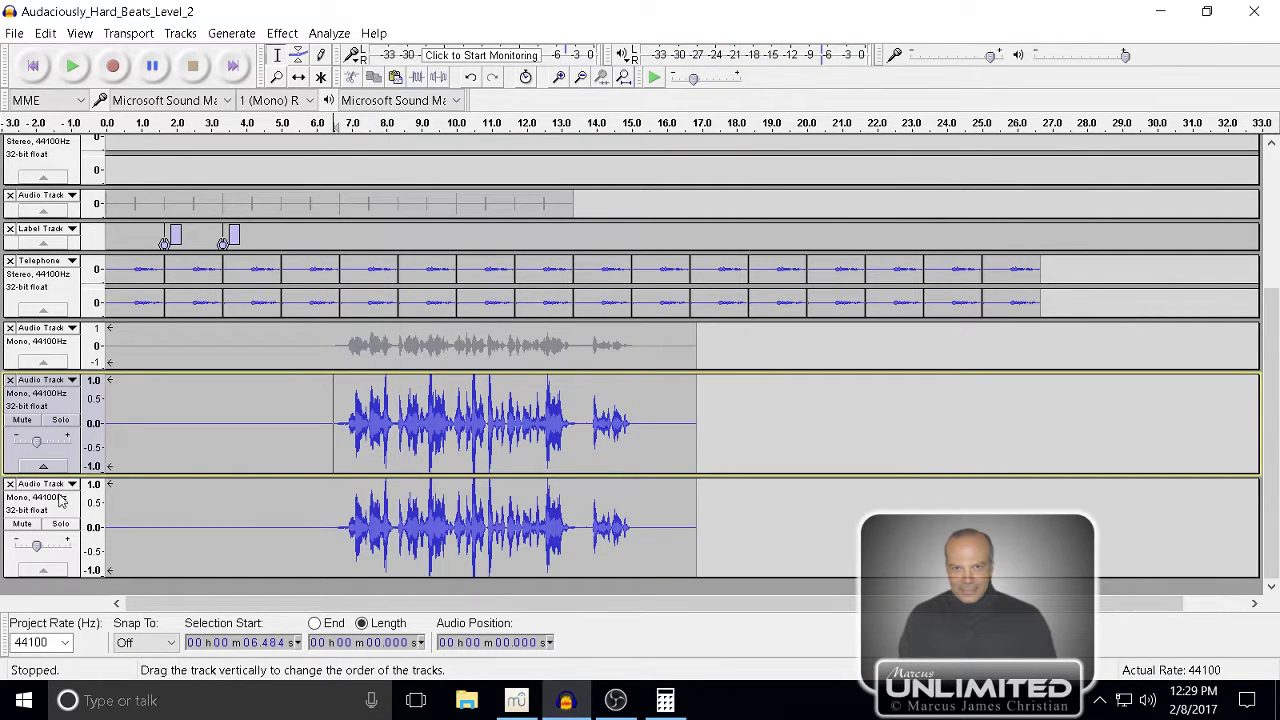
pyautogui.click(60, 500)
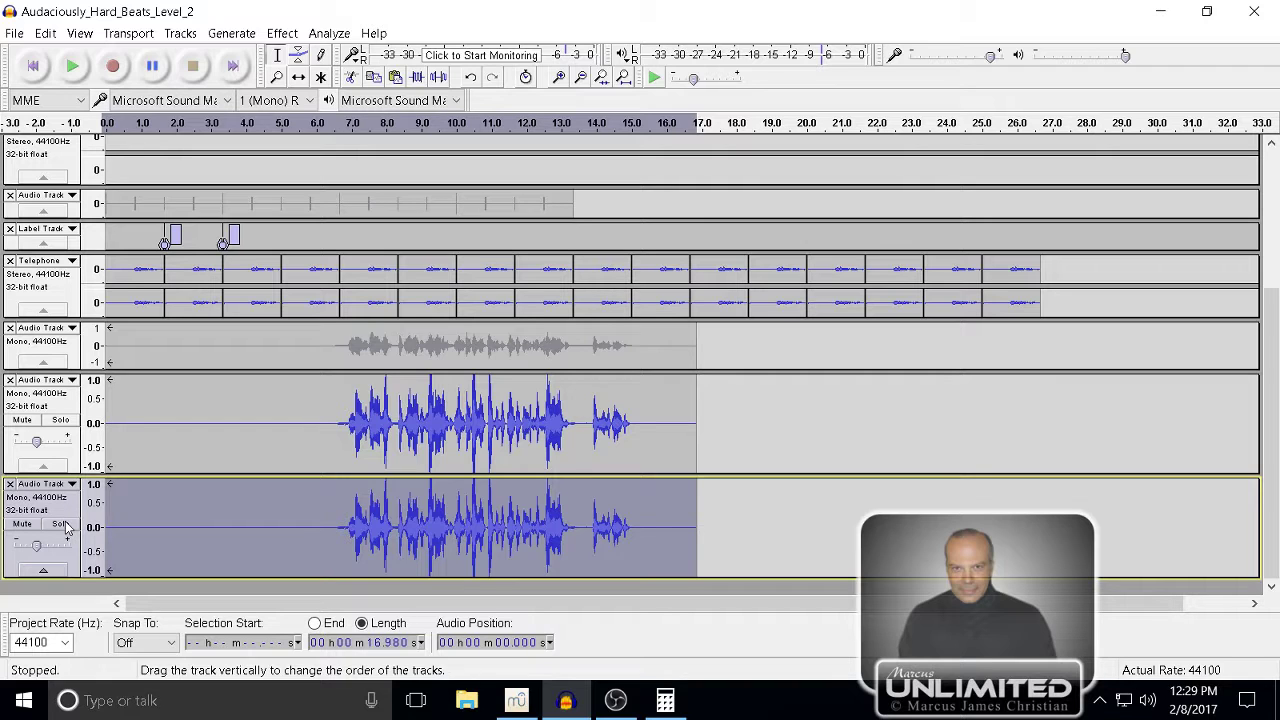
pyautogui.click(62, 525)
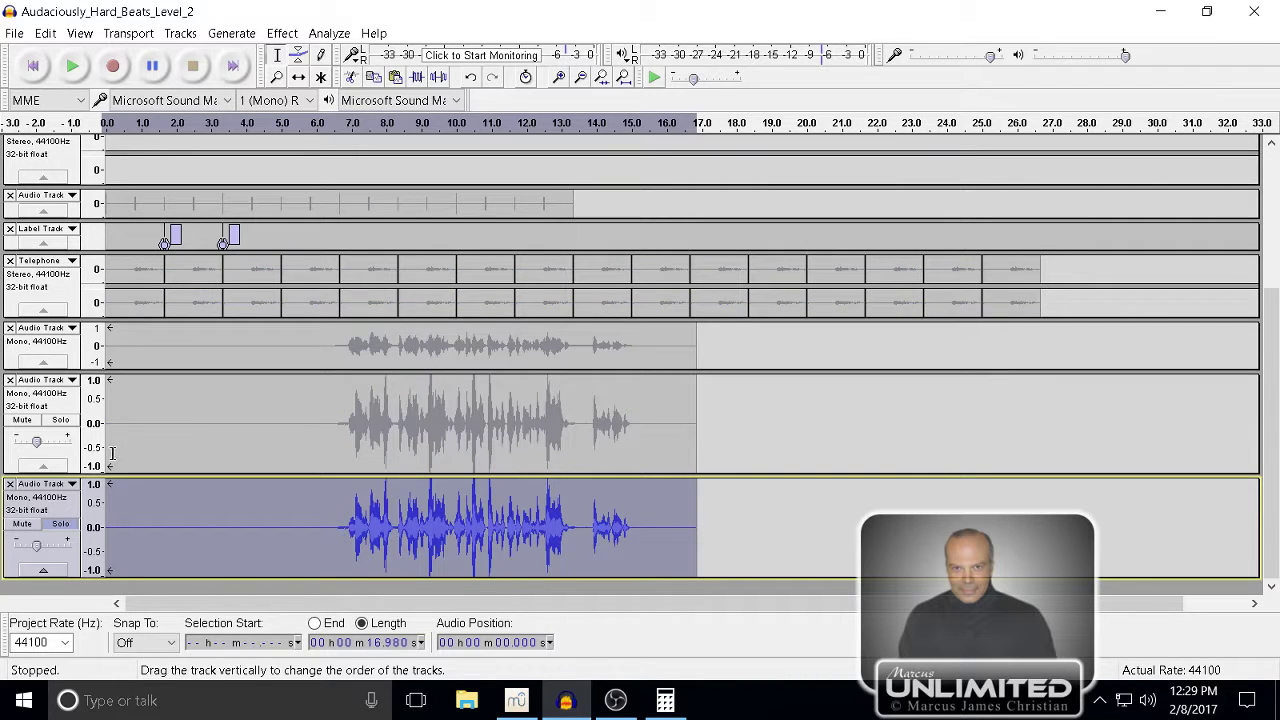
pyautogui.click(281, 35)
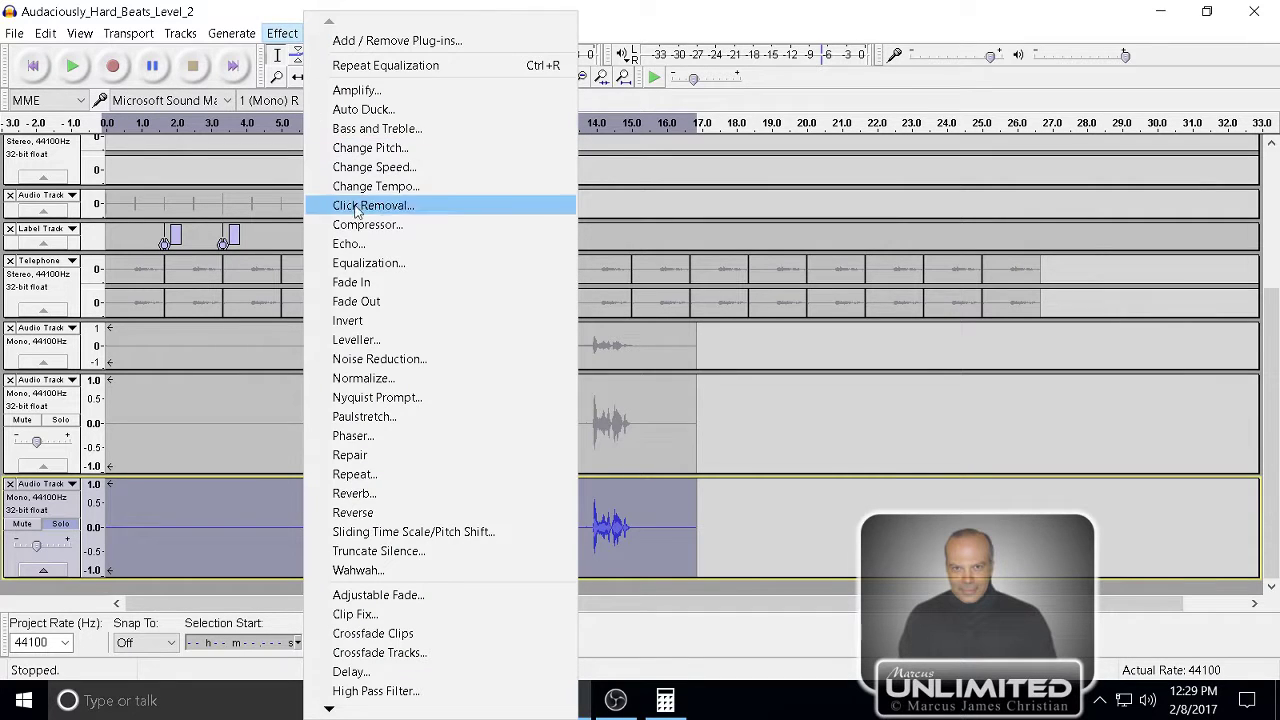
pyautogui.click(350, 244)
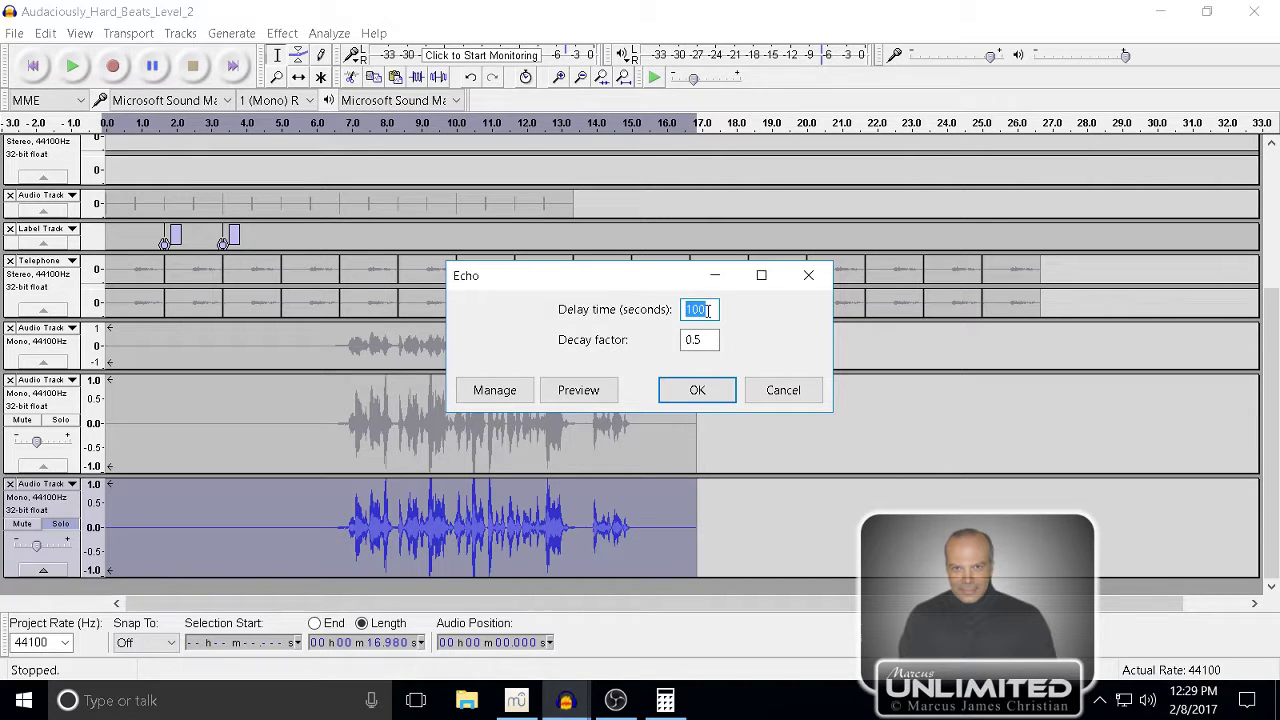
pyautogui.write('0.83')
pyautogui.click(590, 394)
pyautogui.click(701, 398)
pyautogui.click(768, 395)
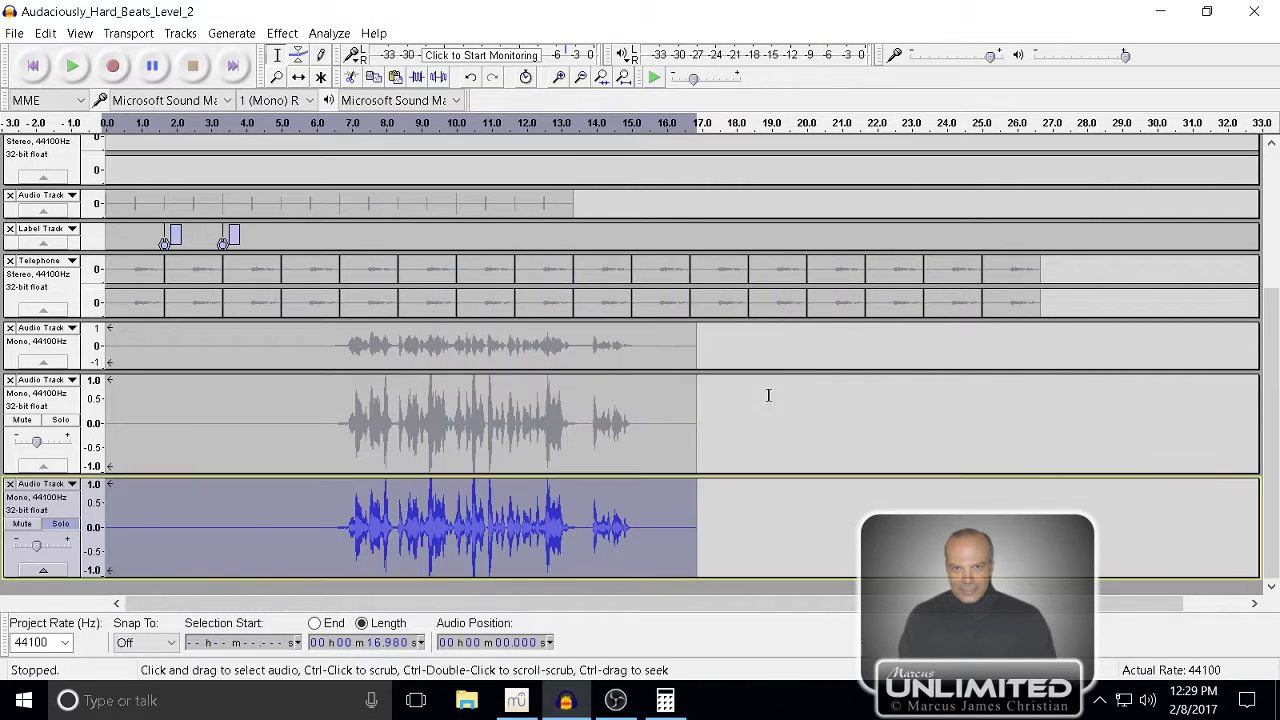
# - Select the duplicate's speech from about 6.5 s to 15.2 s and preview Echo with 0.83 s delay and 0.5 decay
pyautogui.moveTo(334, 527); pyautogui.dragTo(639, 527)
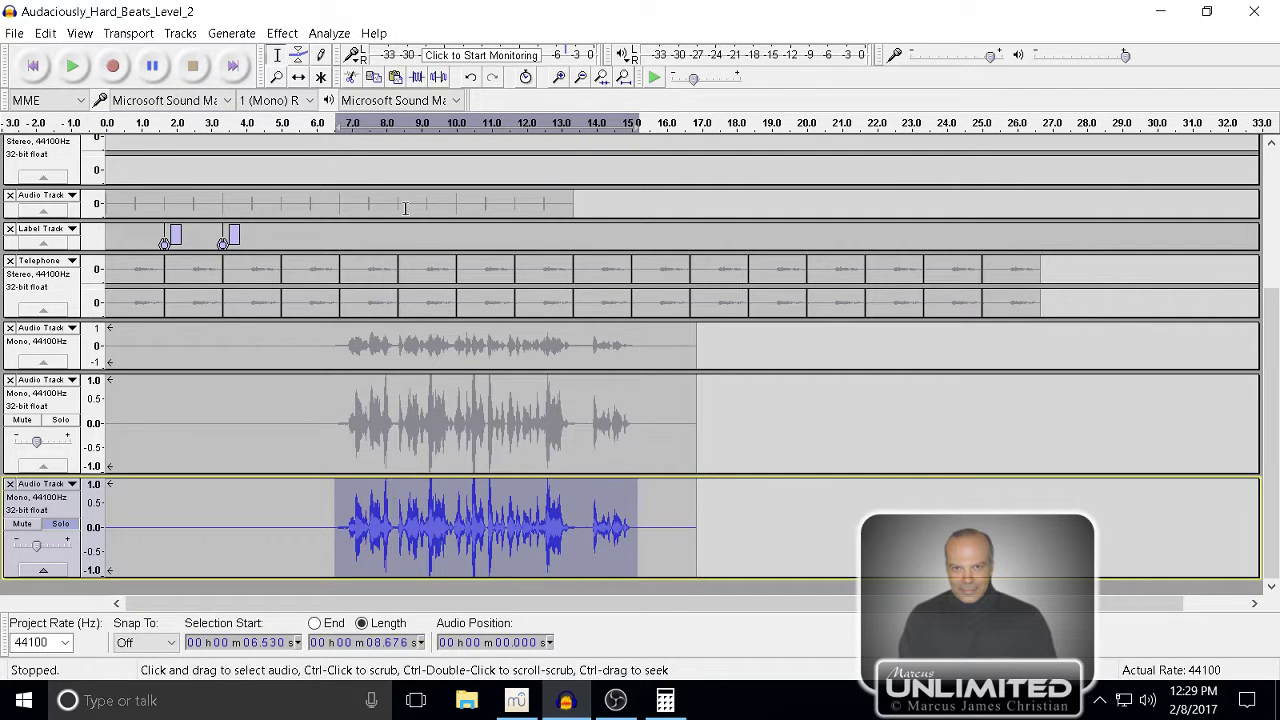
pyautogui.click(279, 34)
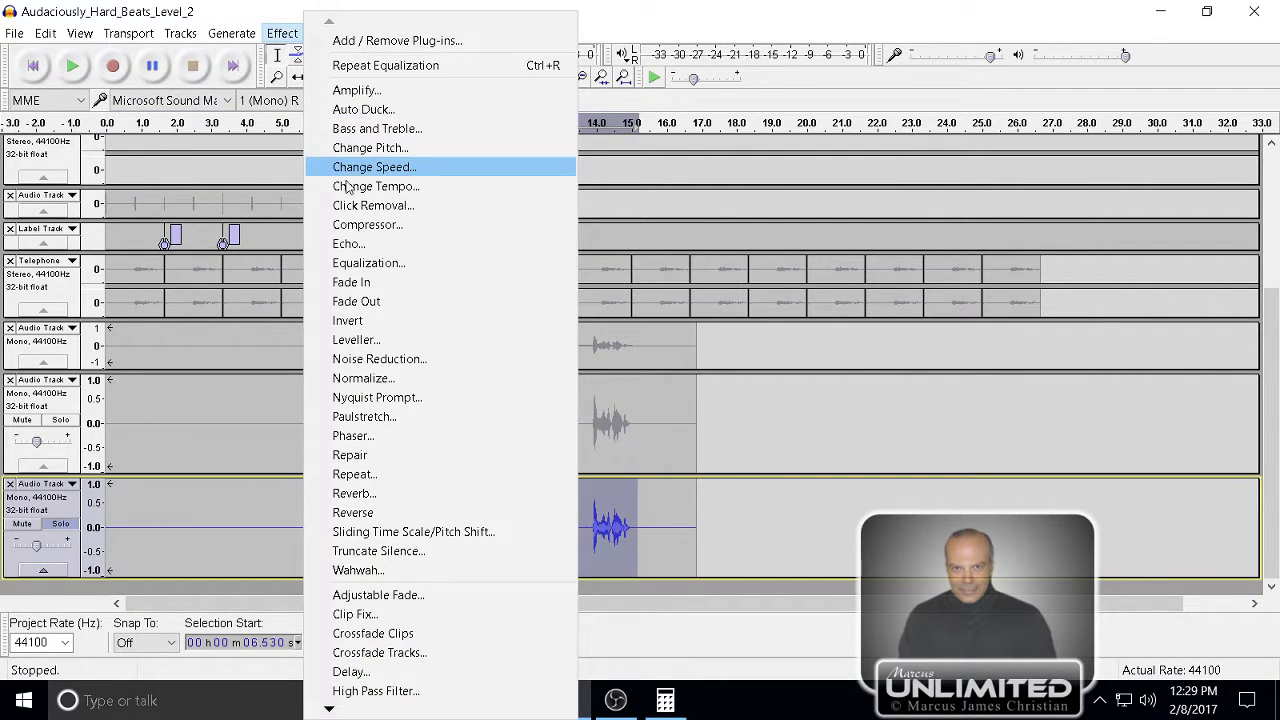
pyautogui.click(348, 244)
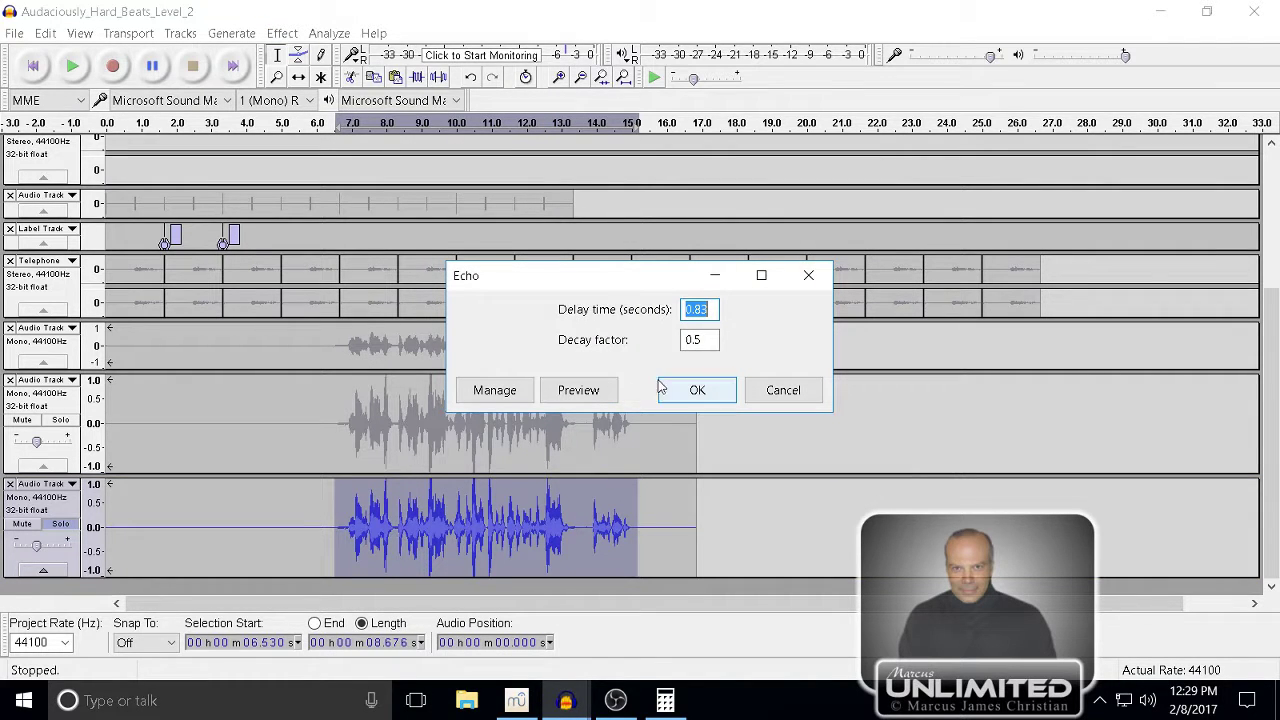
pyautogui.click(600, 398)
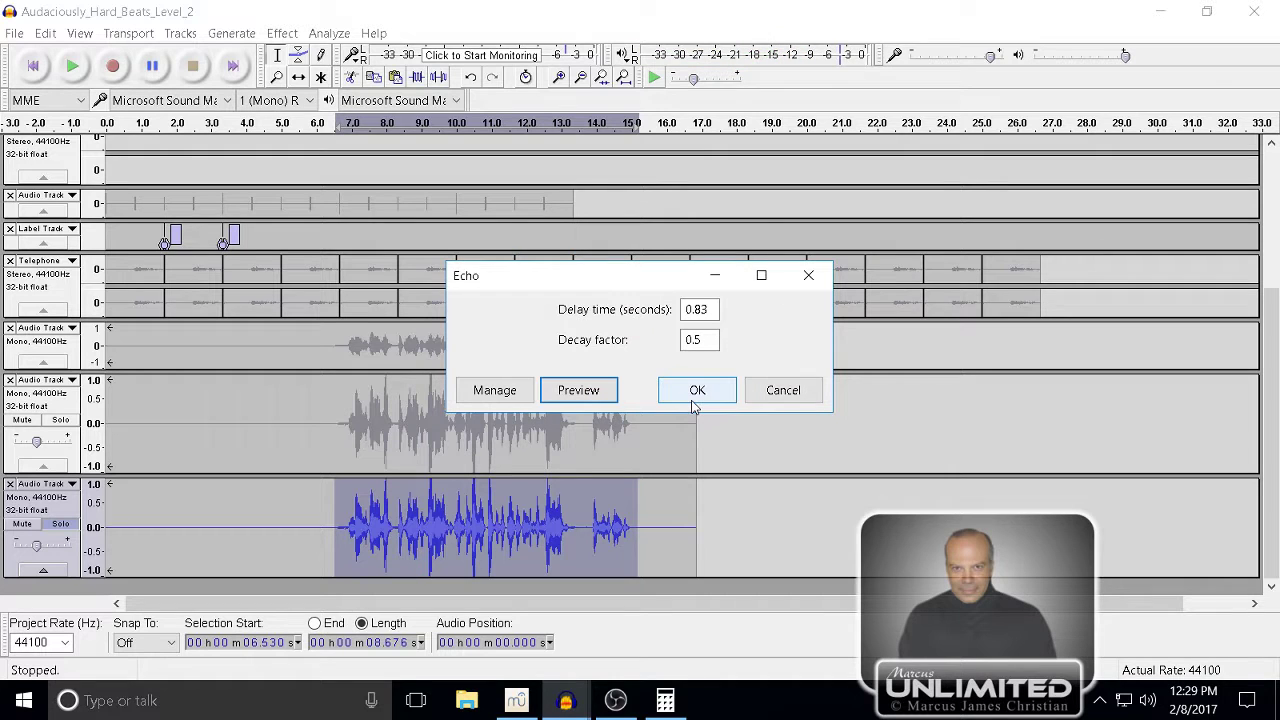
# - Try an echo delay time of 0.083 s and preview it
pyautogui.click(697, 310)
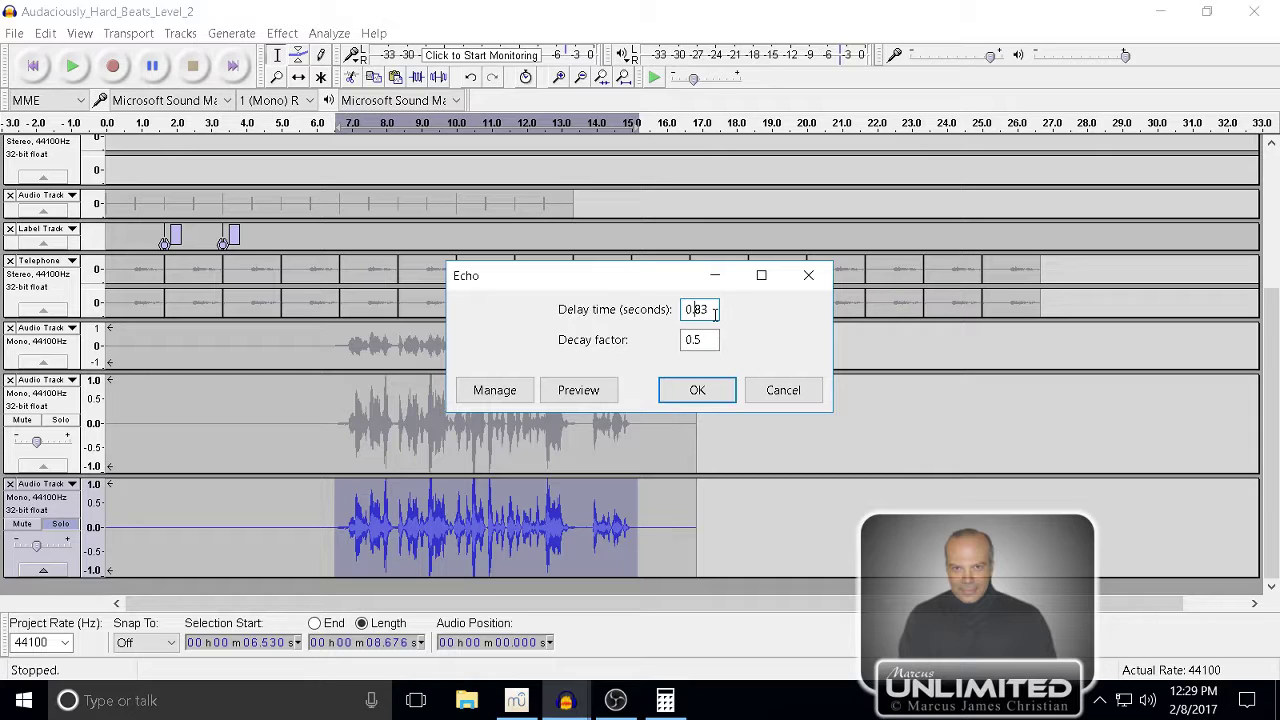
pyautogui.write('0')
pyautogui.click(606, 397)
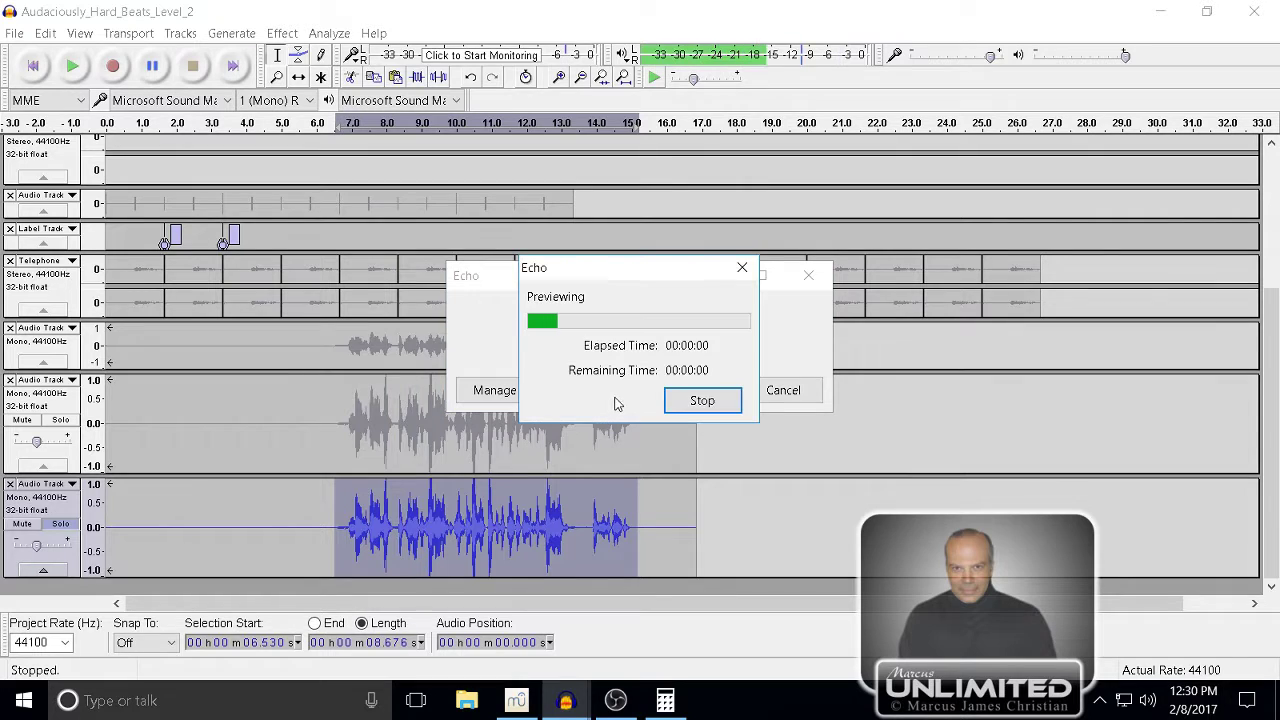
pyautogui.click(690, 401)
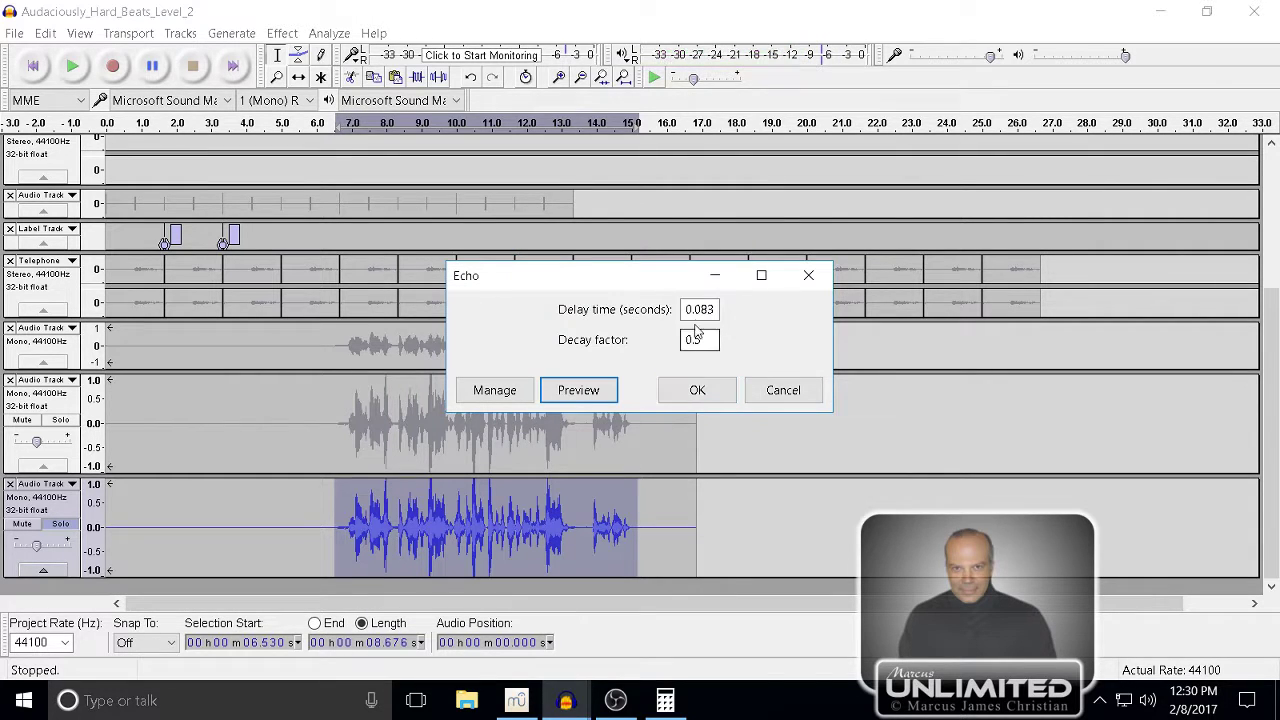
# - Switch to Calculator and divide the beat length by 2 to get the half-beat delay
pyautogui.click(702, 309)
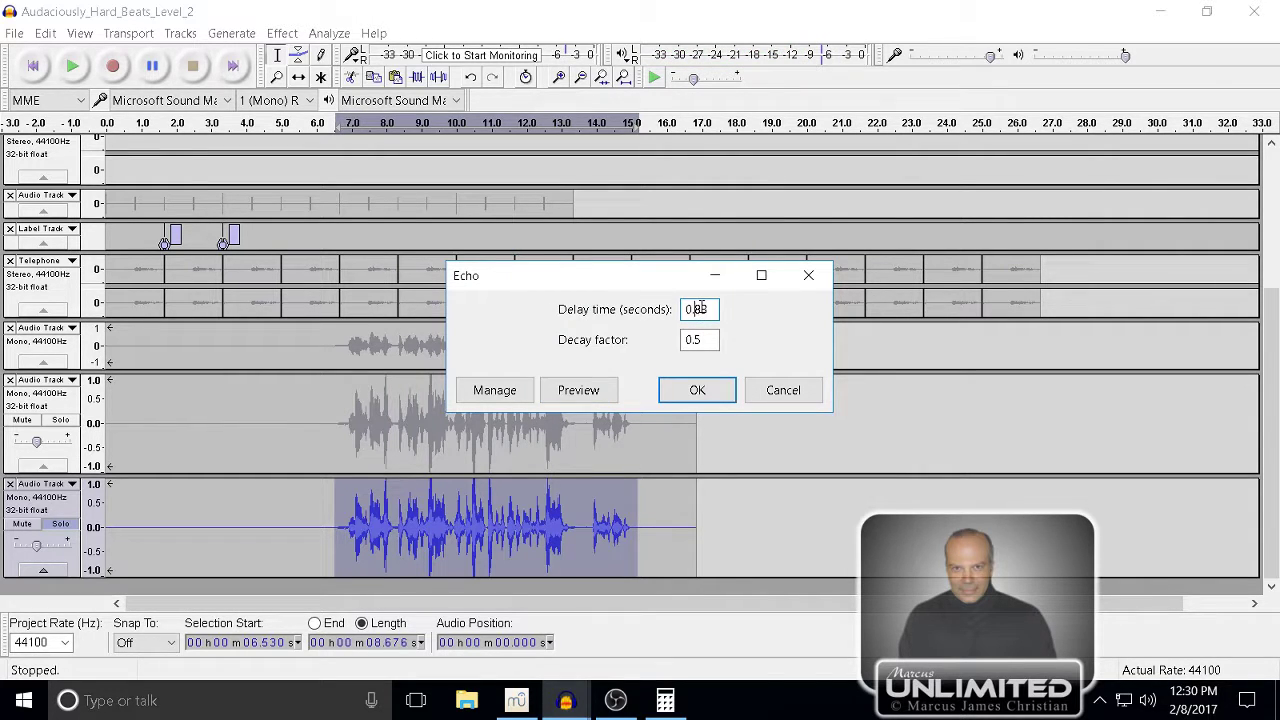
pyautogui.click(665, 702)
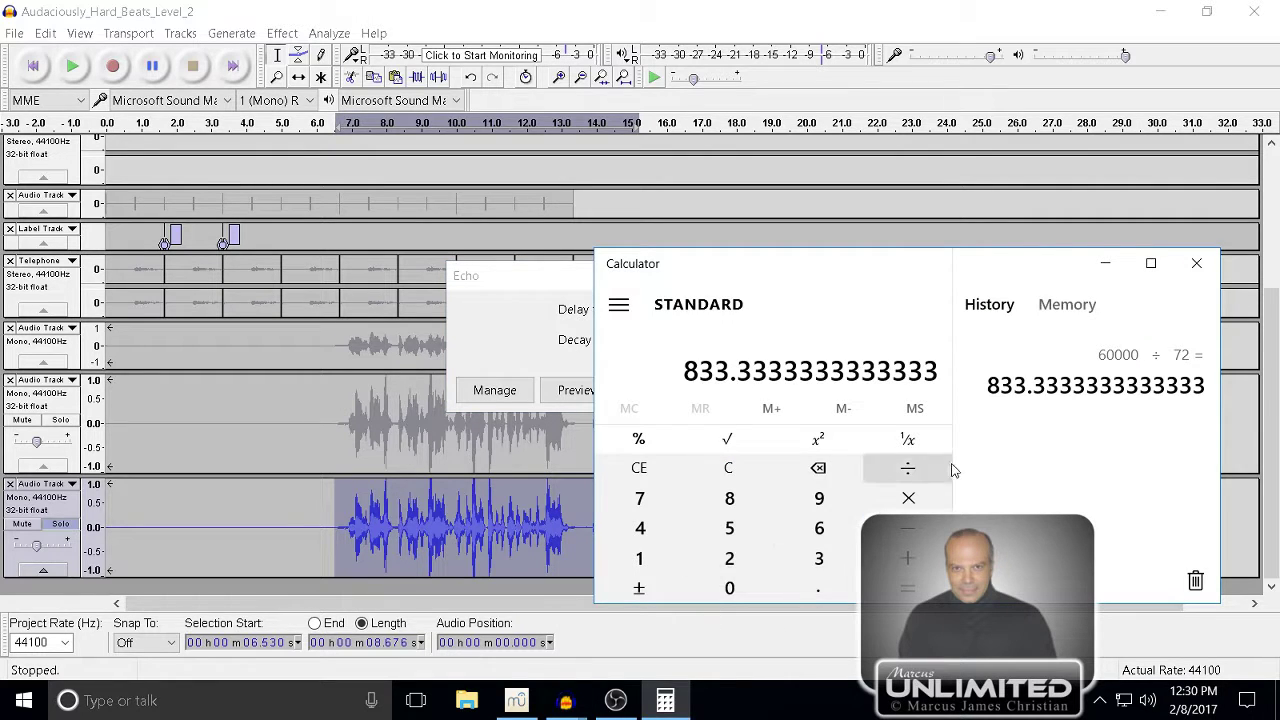
pyautogui.click(908, 468)
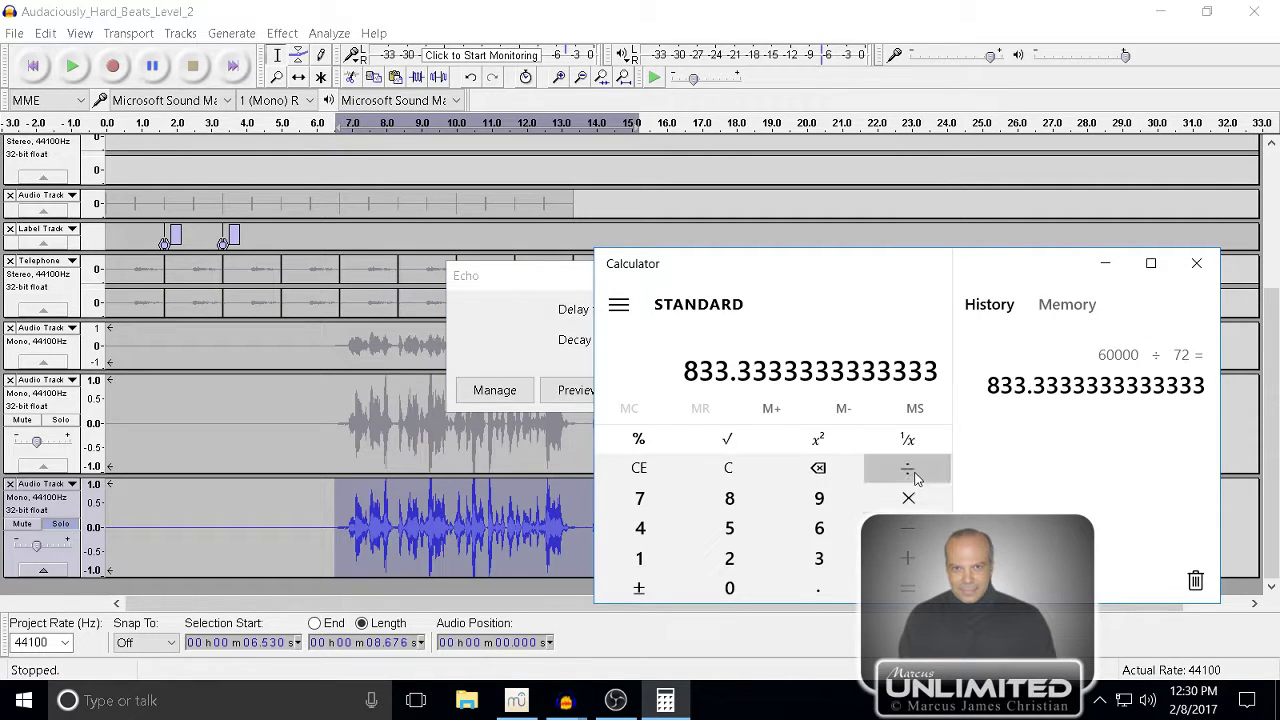
pyautogui.click(737, 565)
pyautogui.click(911, 593)
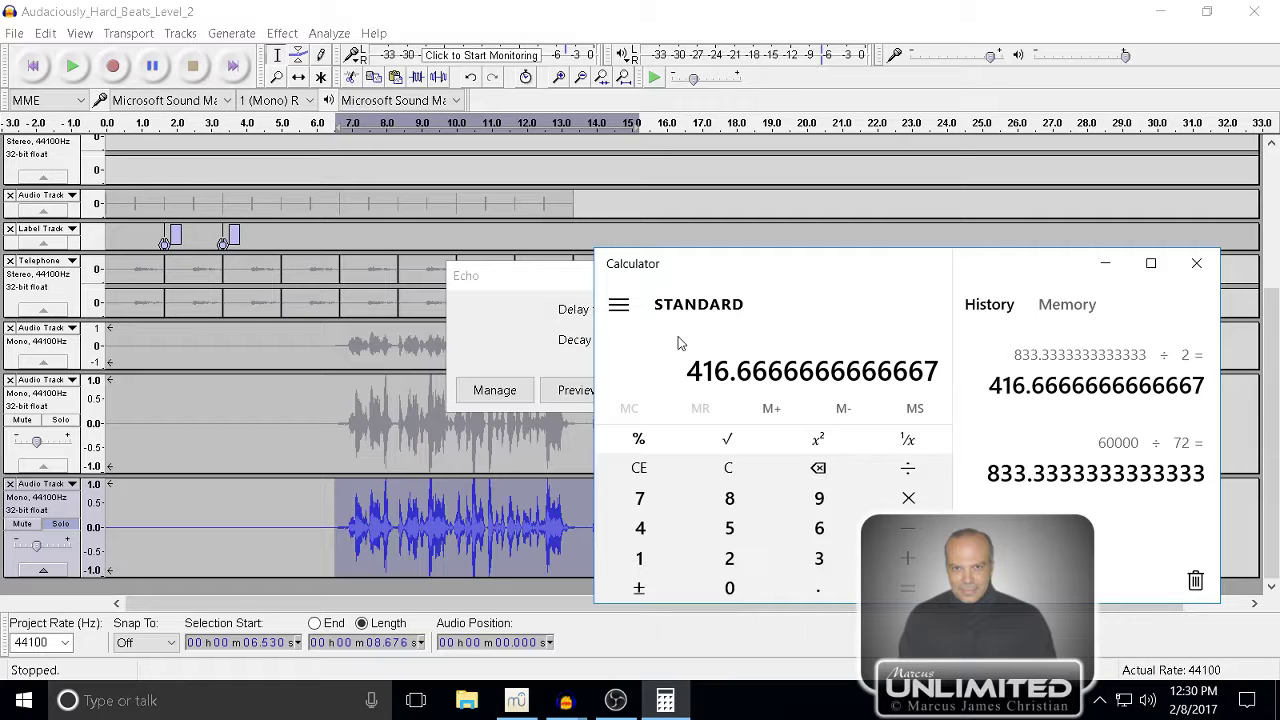
# - Return to Audacity, set the echo delay time to 0.416 s, preview it and apply the echo to the selected speech
pyautogui.click(536, 277)
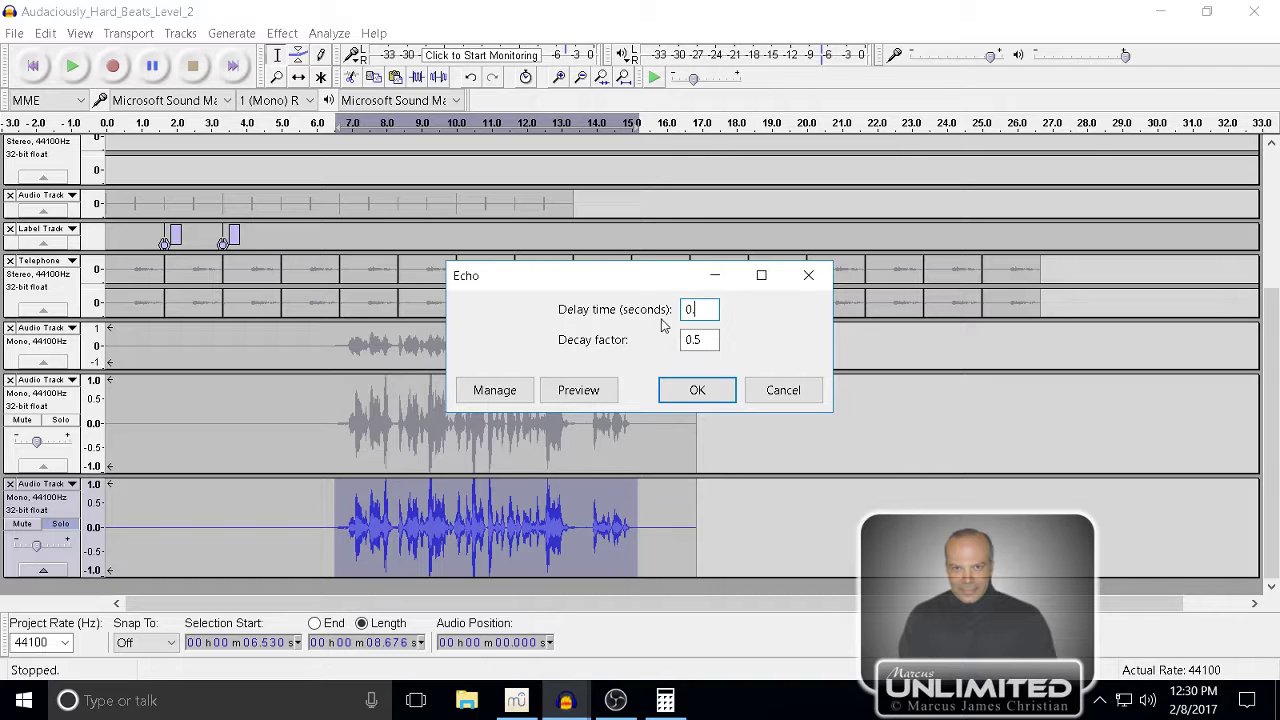
pyautogui.write('416')
pyautogui.click(596, 393)
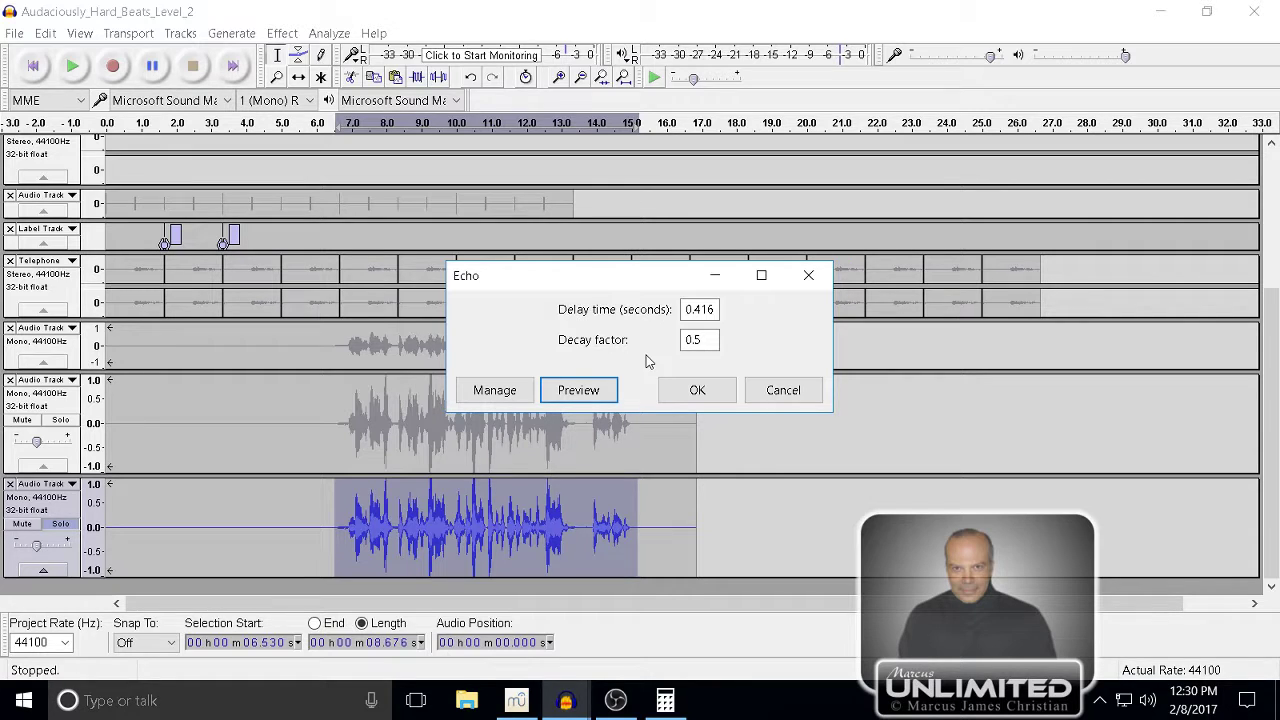
pyautogui.click(665, 700)
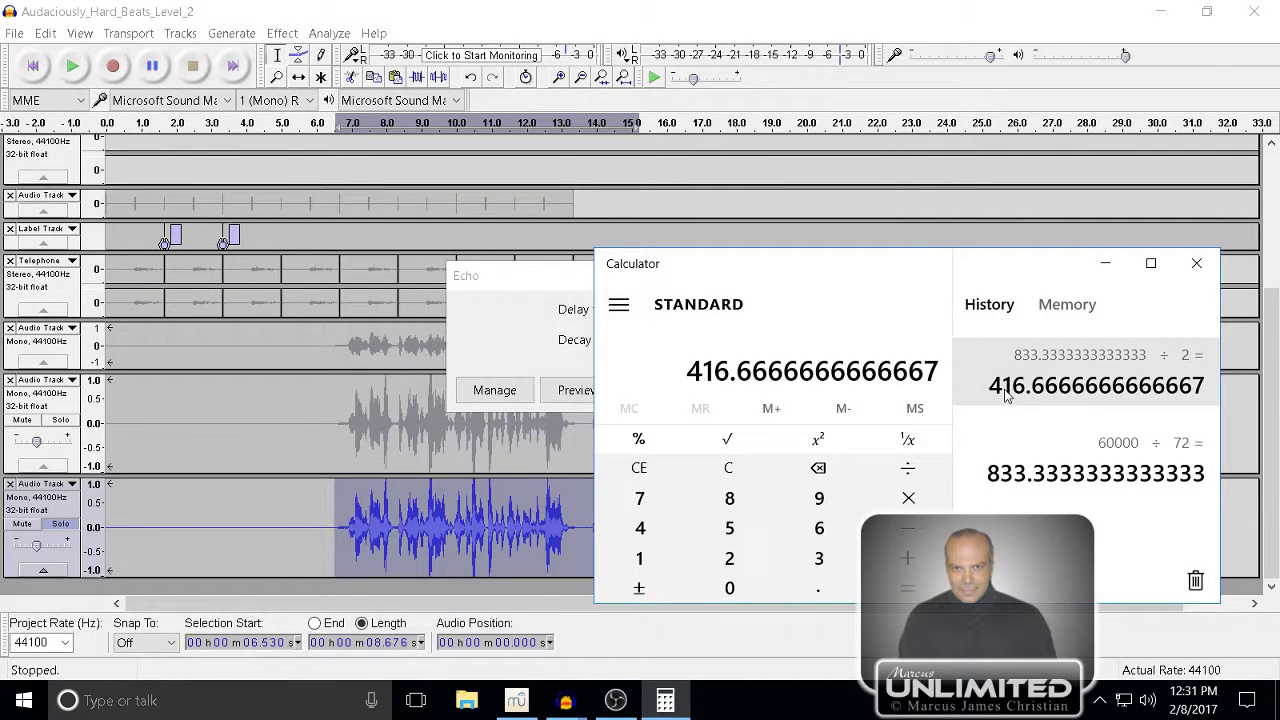
pyautogui.click(518, 291)
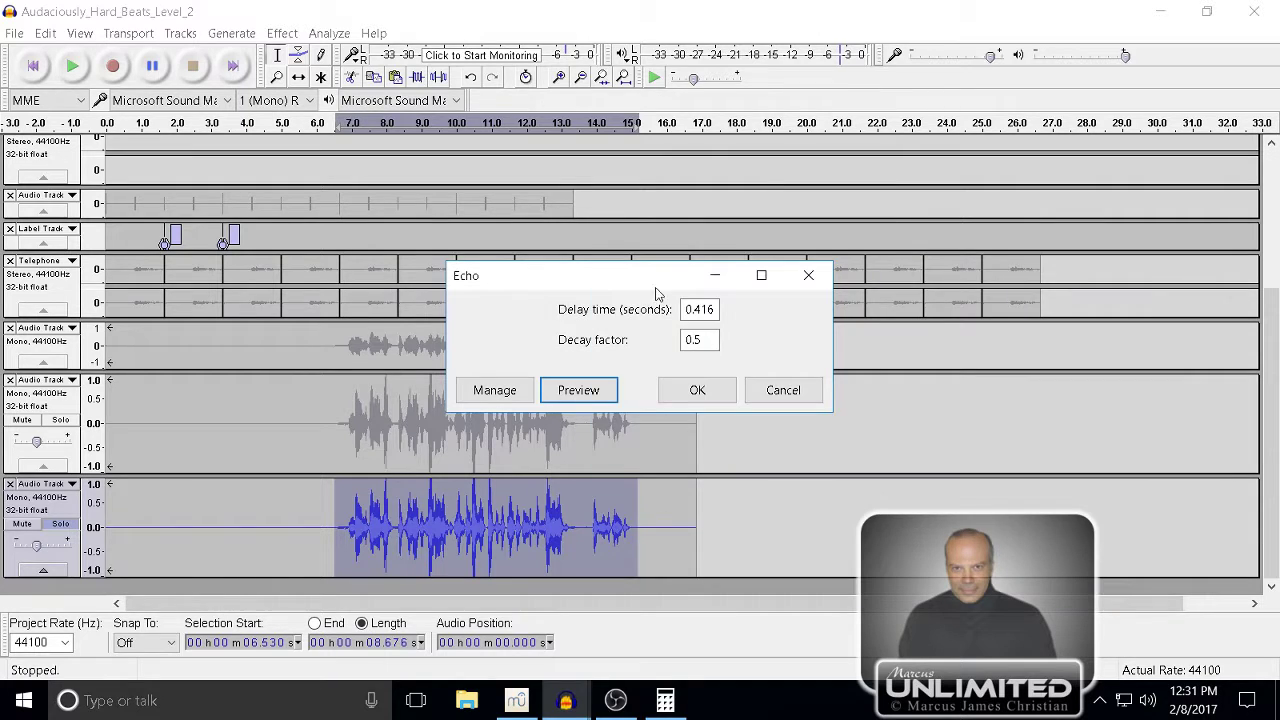
pyautogui.click(698, 392)
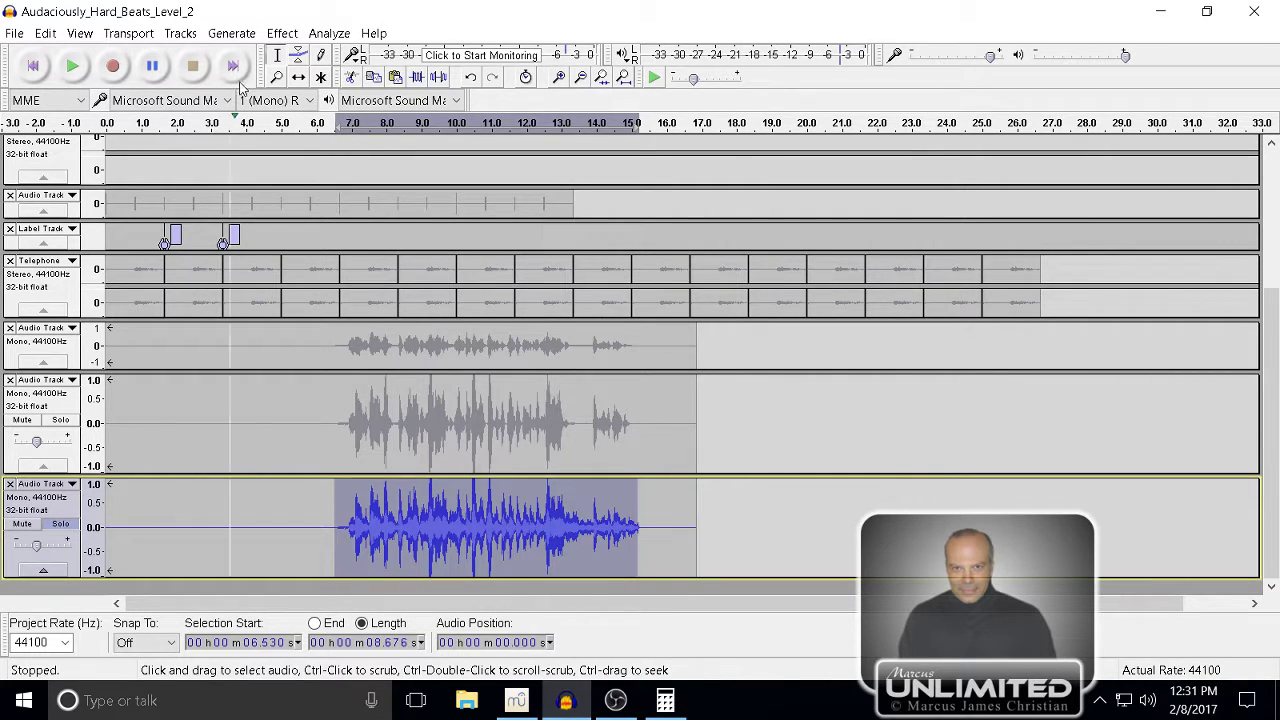
# - Listen to the echoed duplicate from about 6 s
pyautogui.click(316, 382)
pyautogui.press('space')
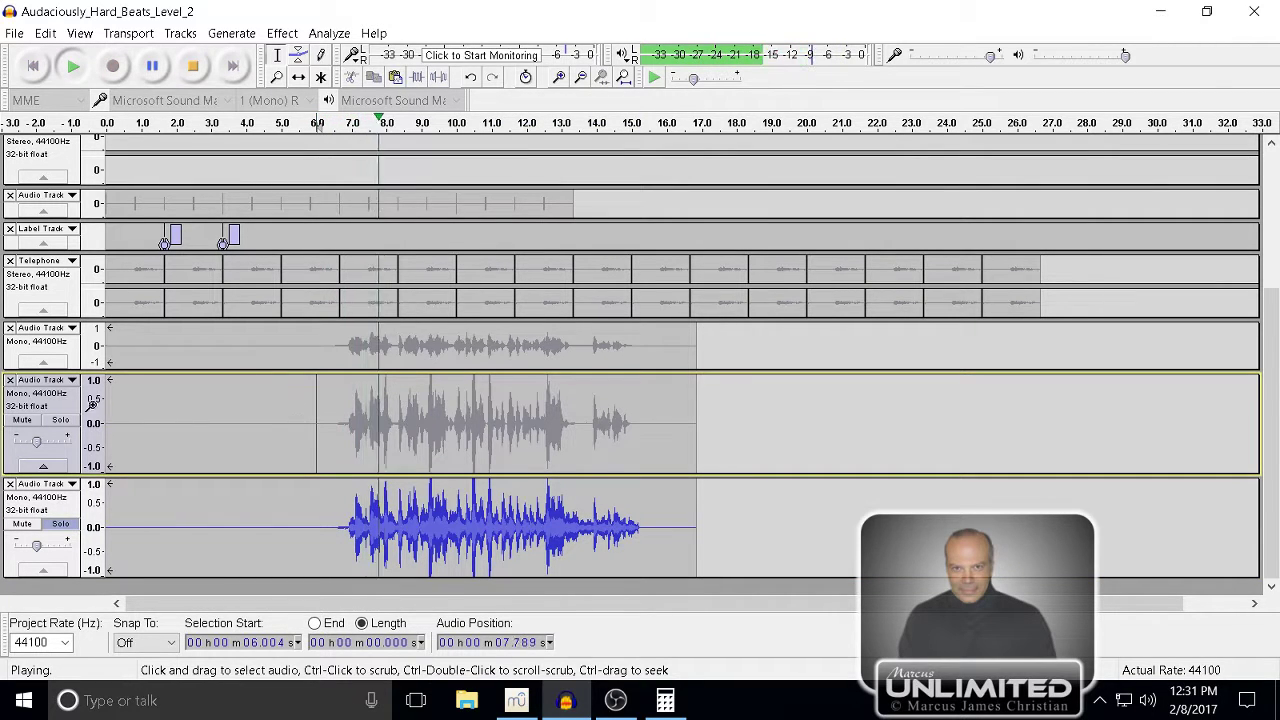
pyautogui.press('space')
# - Solo the original equalized track as well, with slightly lower playback volume, and listen to both tracks from about 6.4 s
pyautogui.click(61, 422)
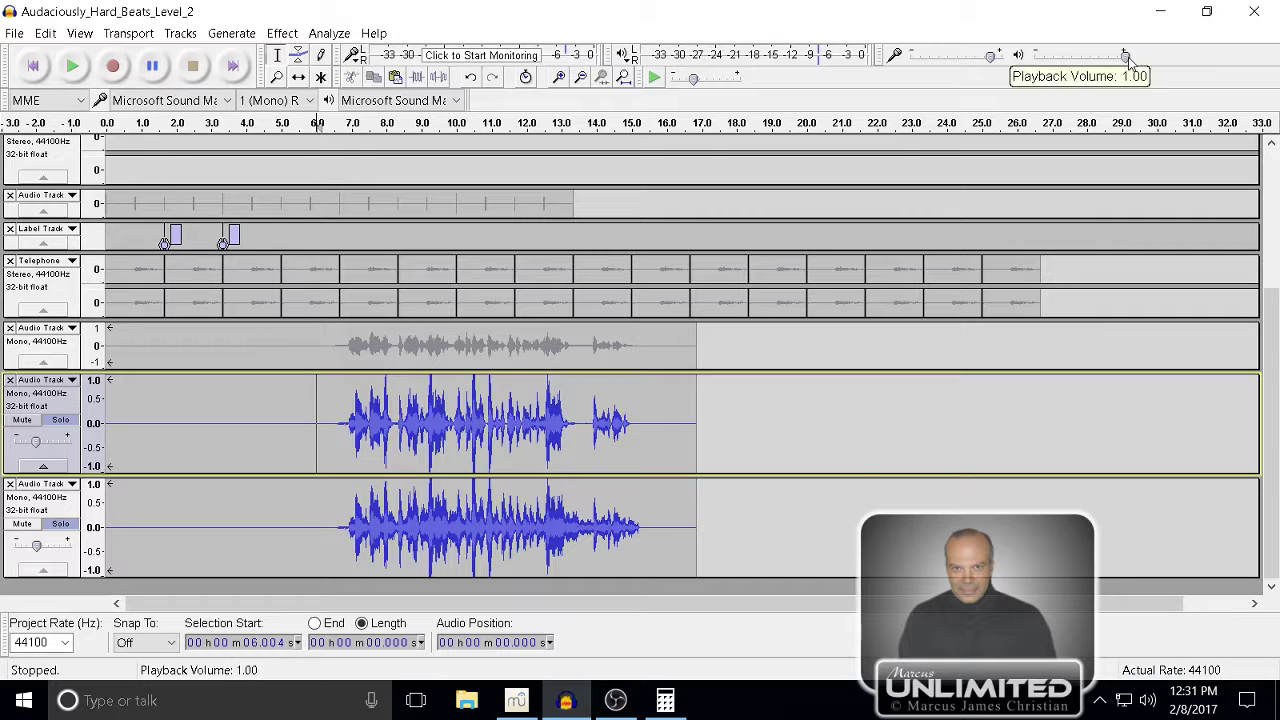
pyautogui.moveTo(1128, 57)
pyautogui.mouseDown()
pyautogui.moveTo(1107, 58)
pyautogui.moveTo(1118, 60)
pyautogui.mouseUp()
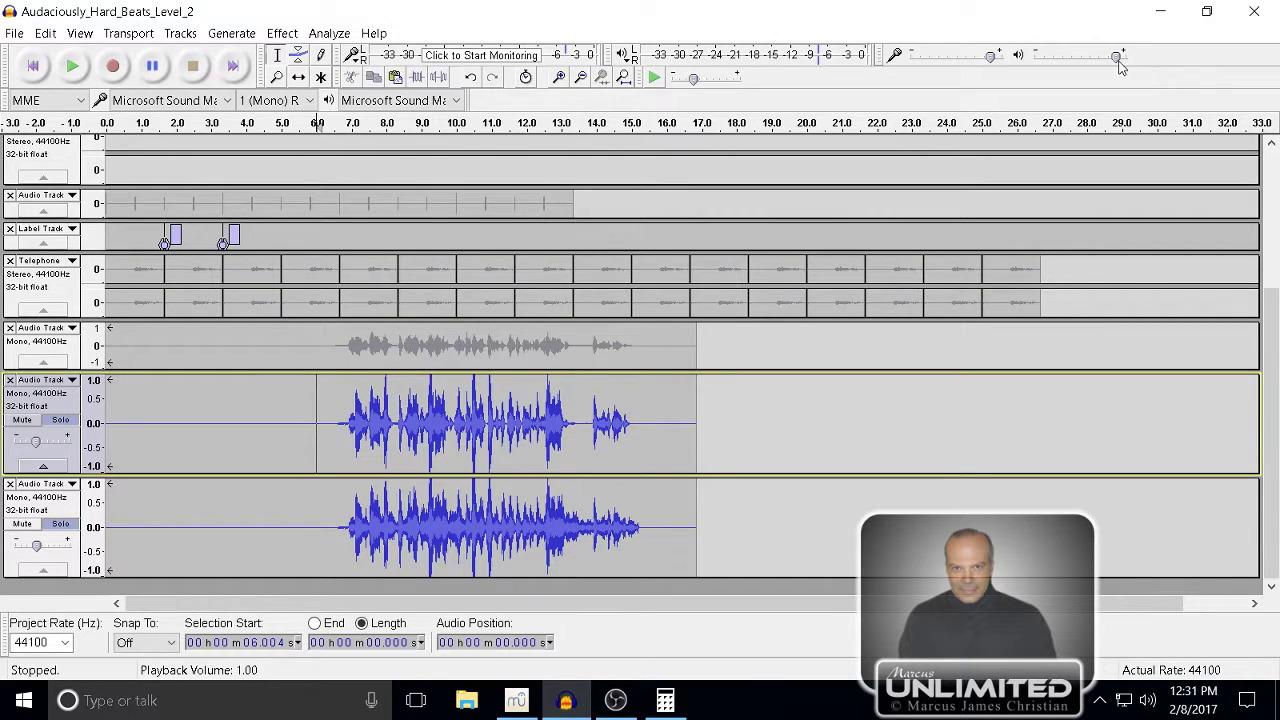
pyautogui.click(33, 66)
pyautogui.click(75, 67)
pyautogui.press('space')
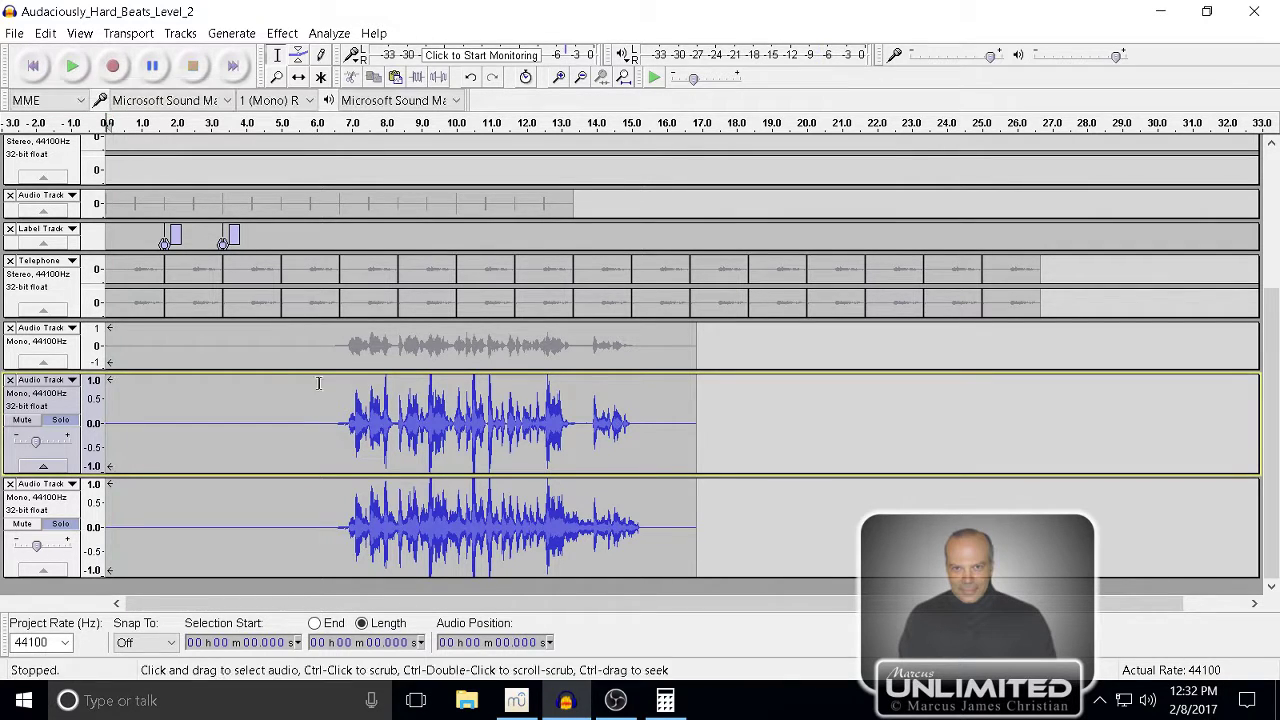
pyautogui.click(331, 427)
pyautogui.press('space')
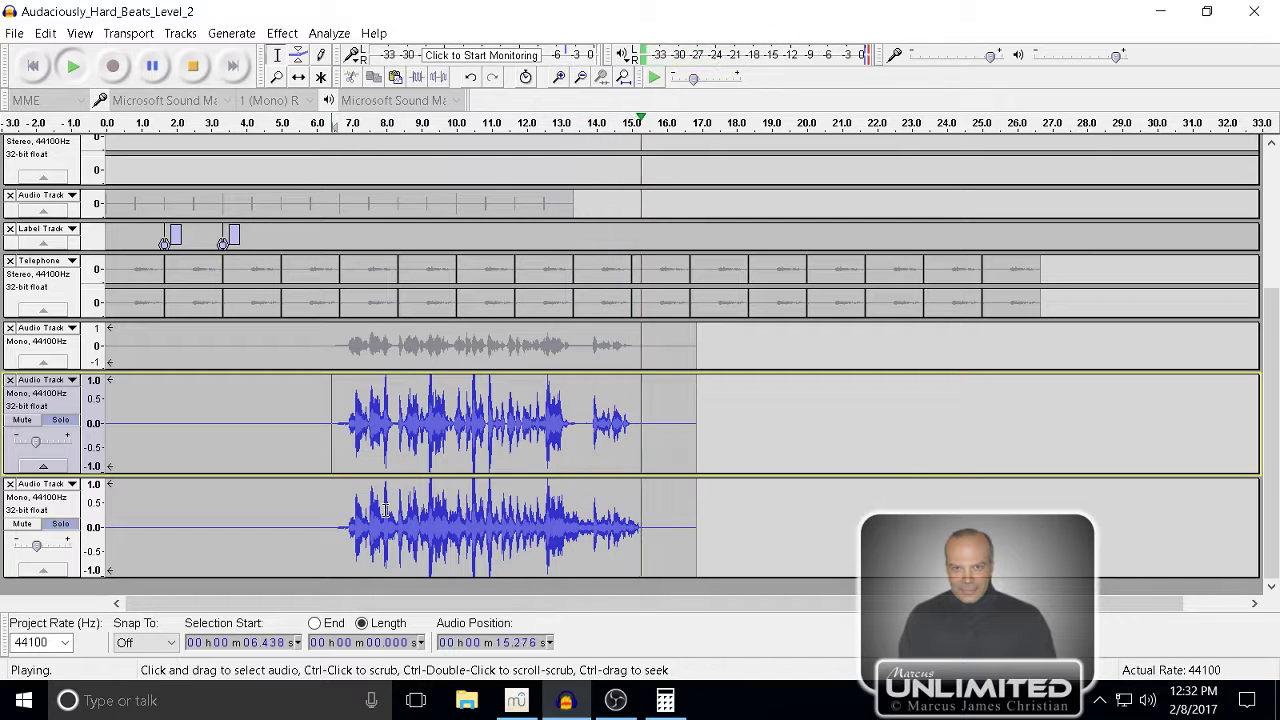
pyautogui.press('space')
# - Fade out the echoed duplicate's ending from about 14.8 s, and repeat the fade over about 14.7 s to 15.4 s
pyautogui.moveTo(702, 528); pyautogui.dragTo(623, 537)
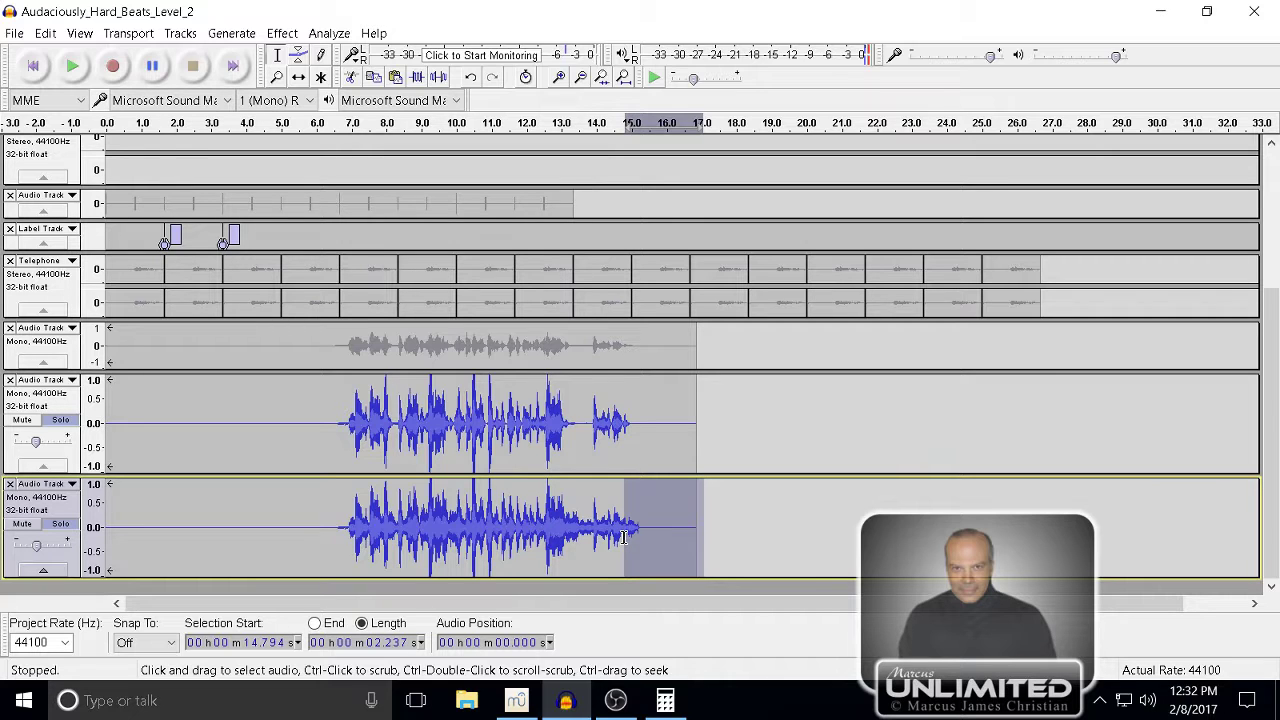
pyautogui.click(279, 37)
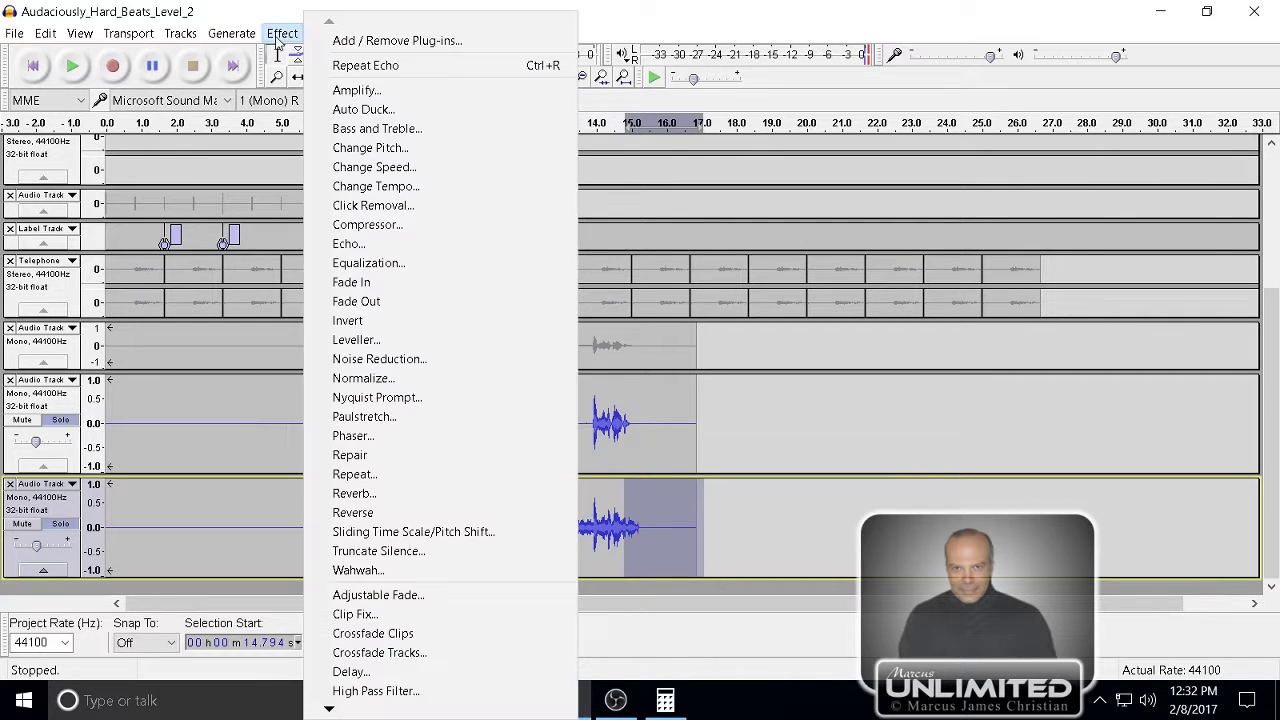
pyautogui.click(352, 294)
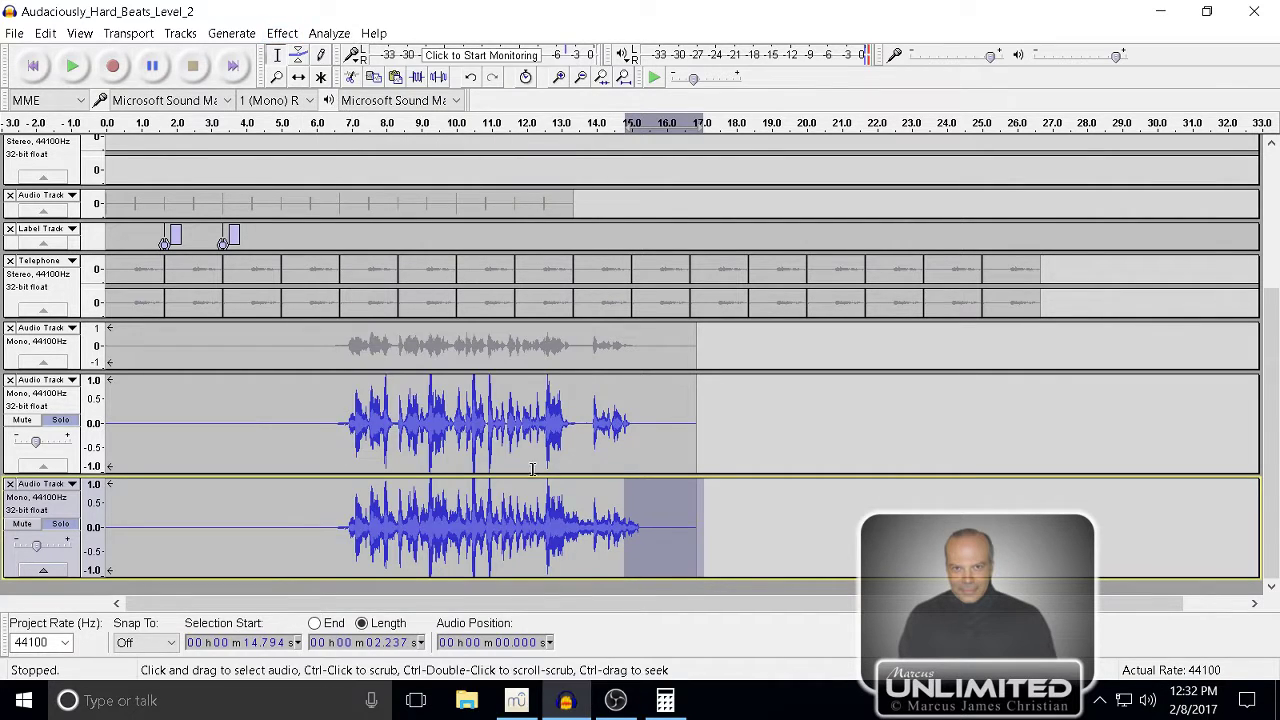
pyautogui.moveTo(644, 533); pyautogui.dragTo(620, 533)
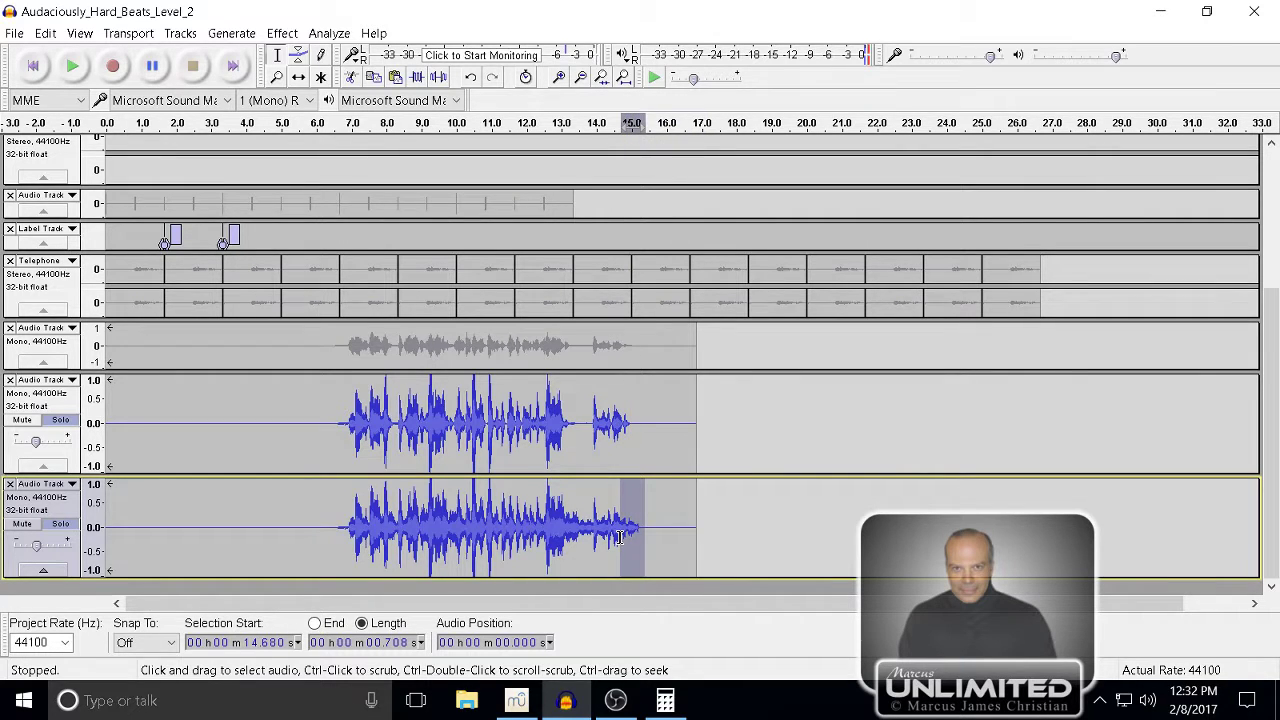
pyautogui.click(283, 34)
pyautogui.click(326, 66)
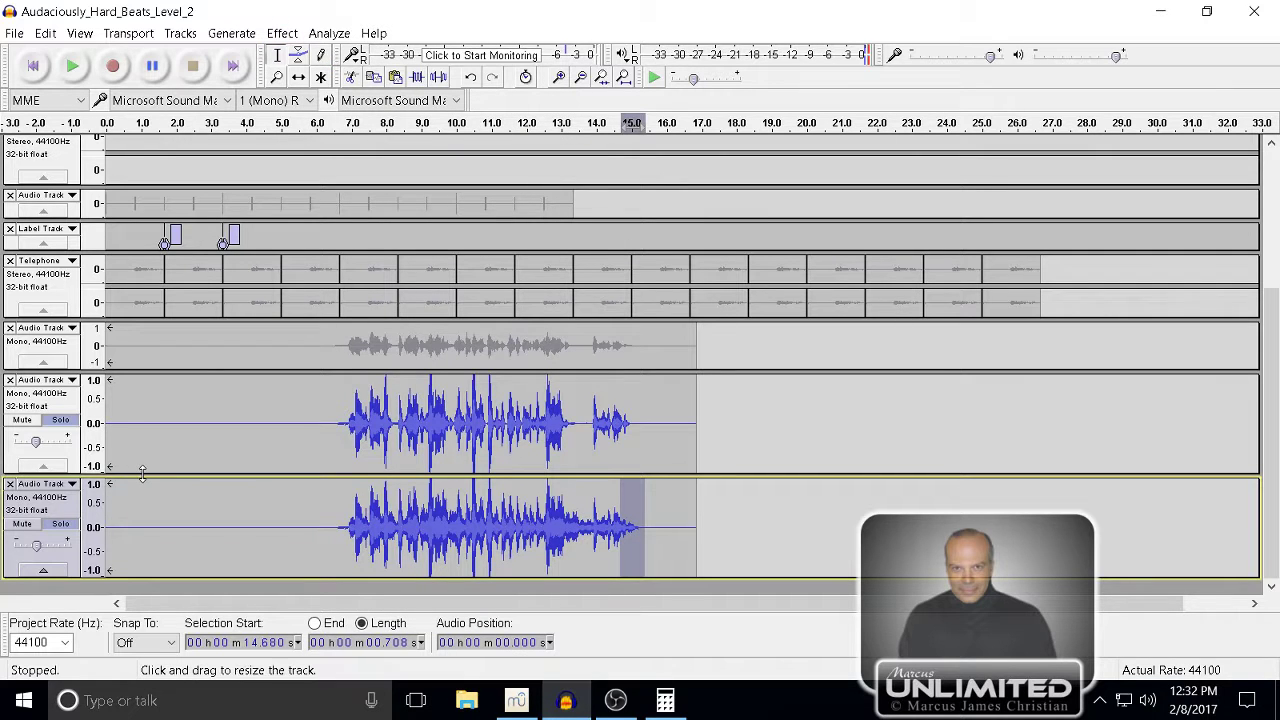
# - Pan the original equalized track slightly left and the echoed duplicate 30% right, and listen to both from about 7 s
pyautogui.moveTo(141, 468); pyautogui.dragTo(130, 512)
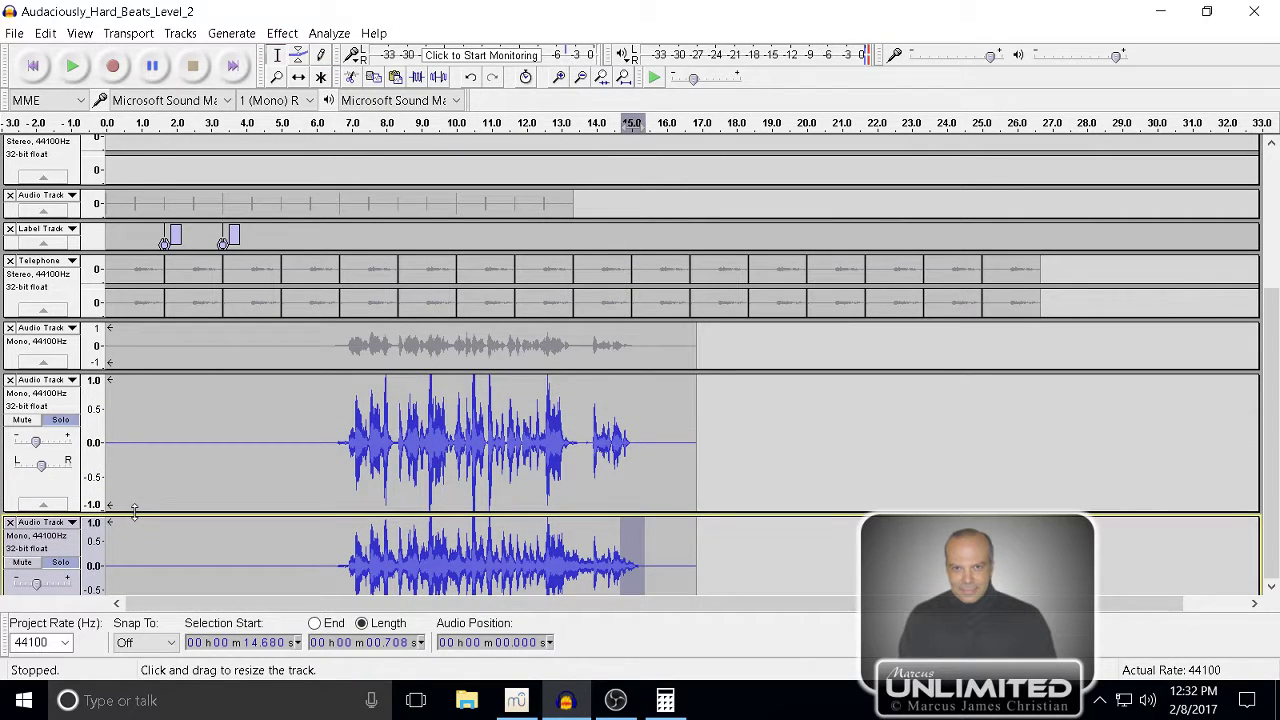
pyautogui.moveTo(41, 467); pyautogui.dragTo(36, 467)
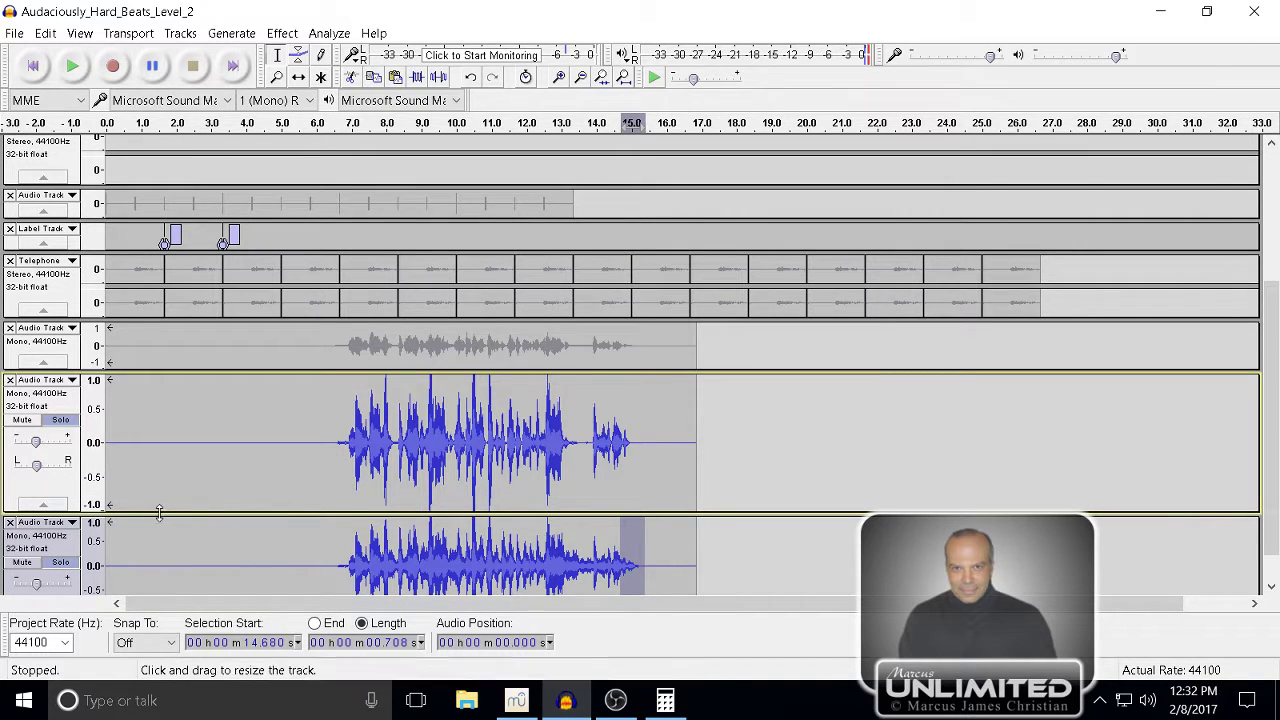
pyautogui.moveTo(162, 513); pyautogui.dragTo(160, 449)
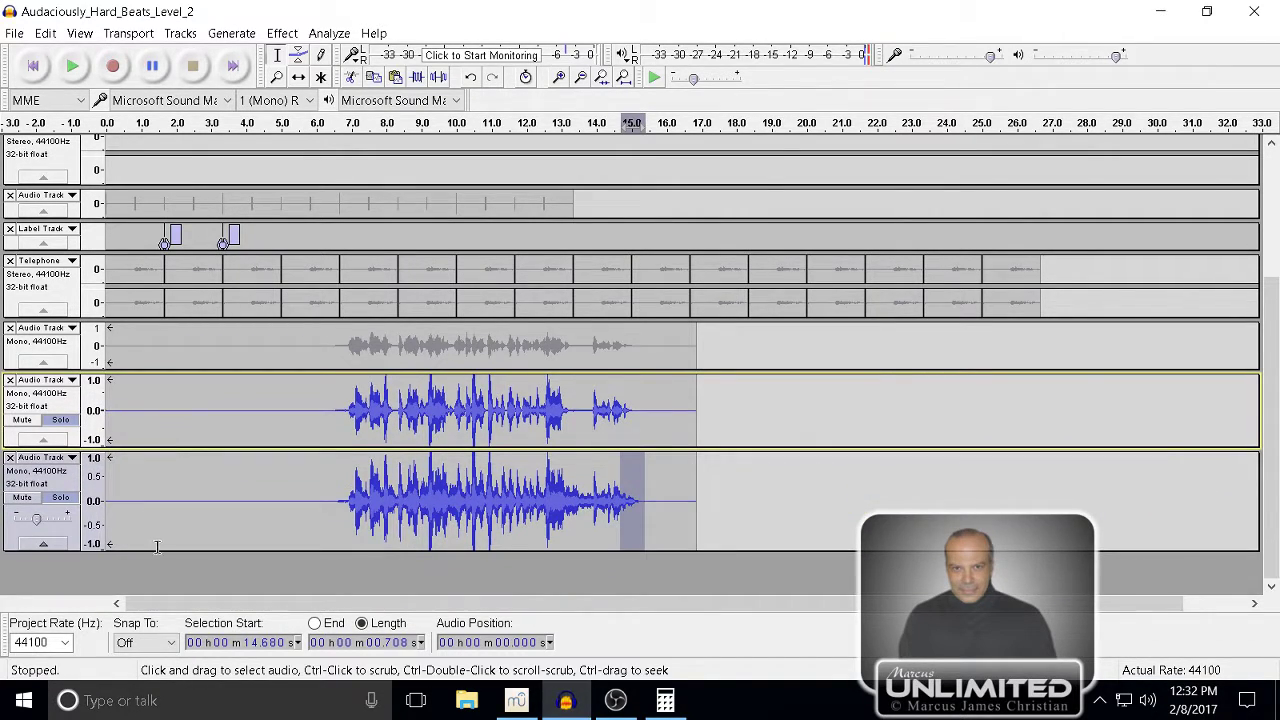
pyautogui.moveTo(157, 548); pyautogui.dragTo(155, 569)
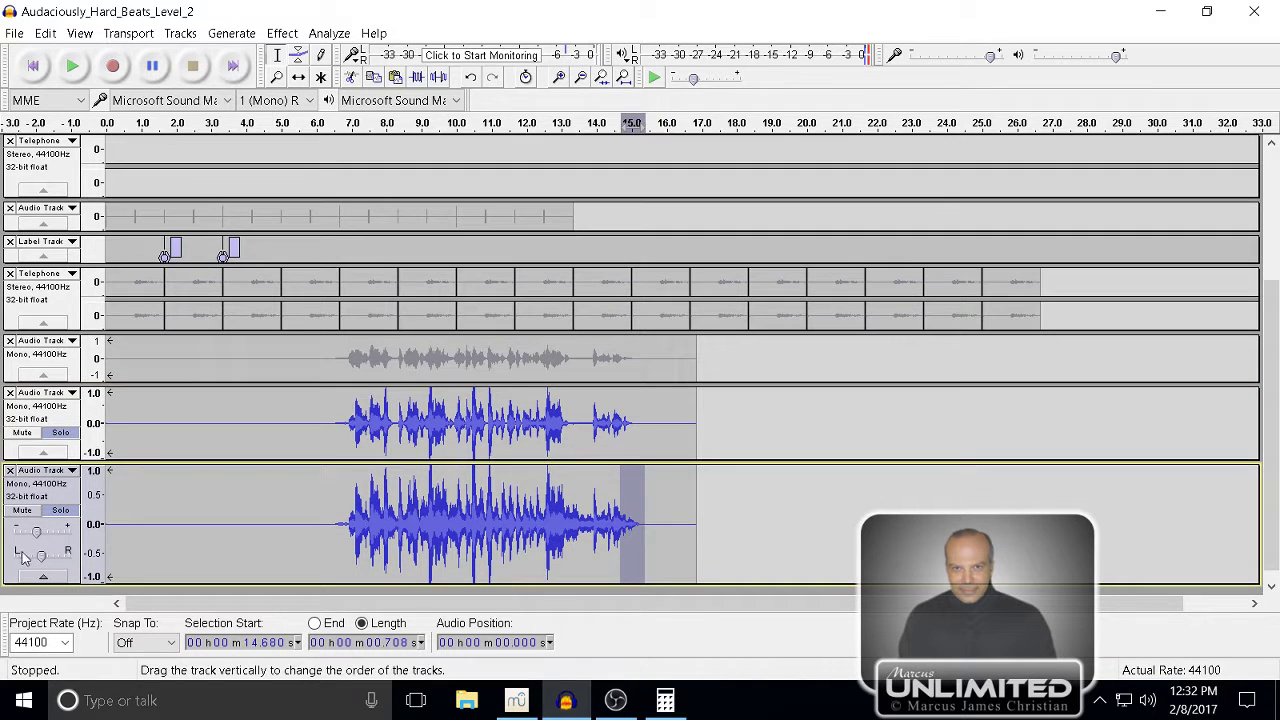
pyautogui.moveTo(49, 559)
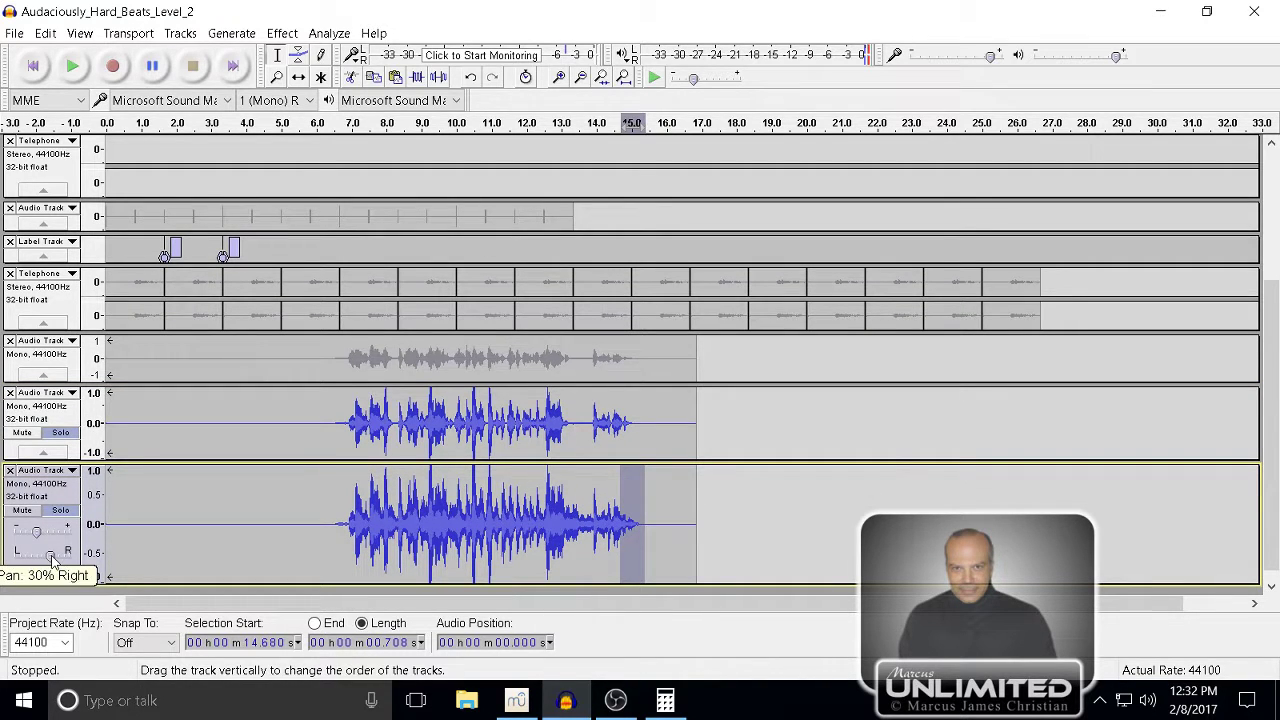
pyautogui.click(358, 126)
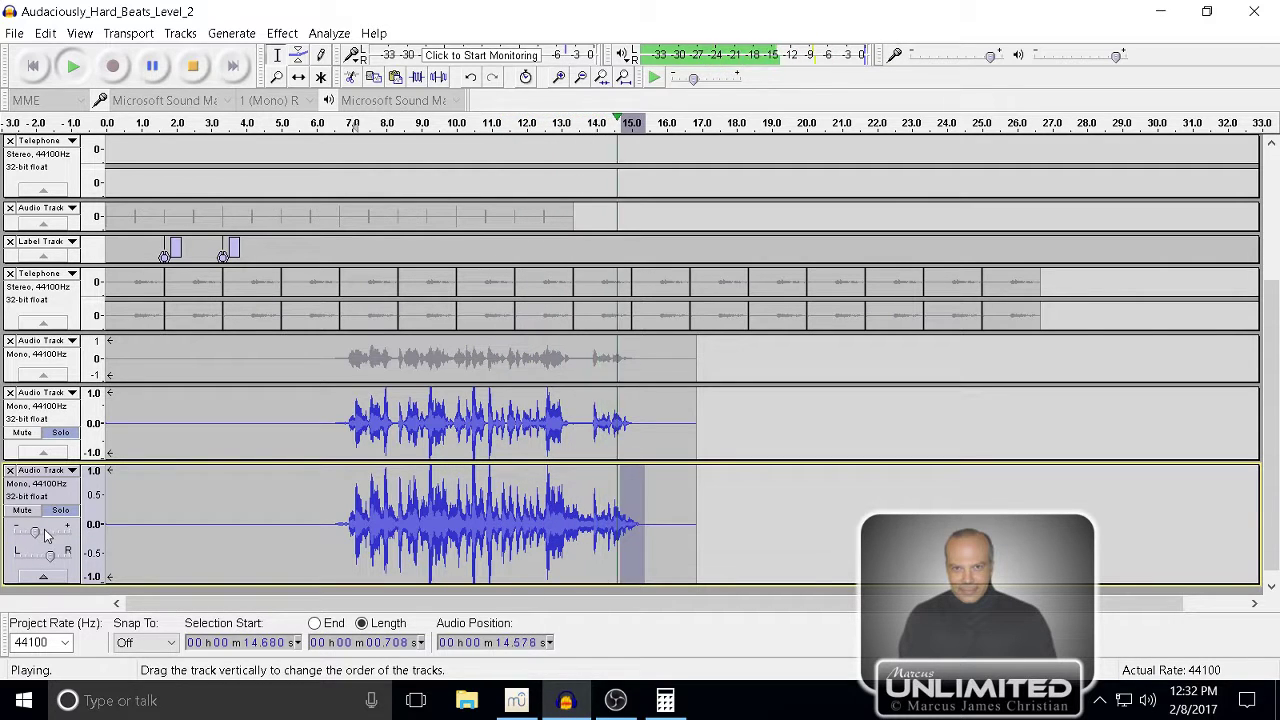
pyautogui.press('space')
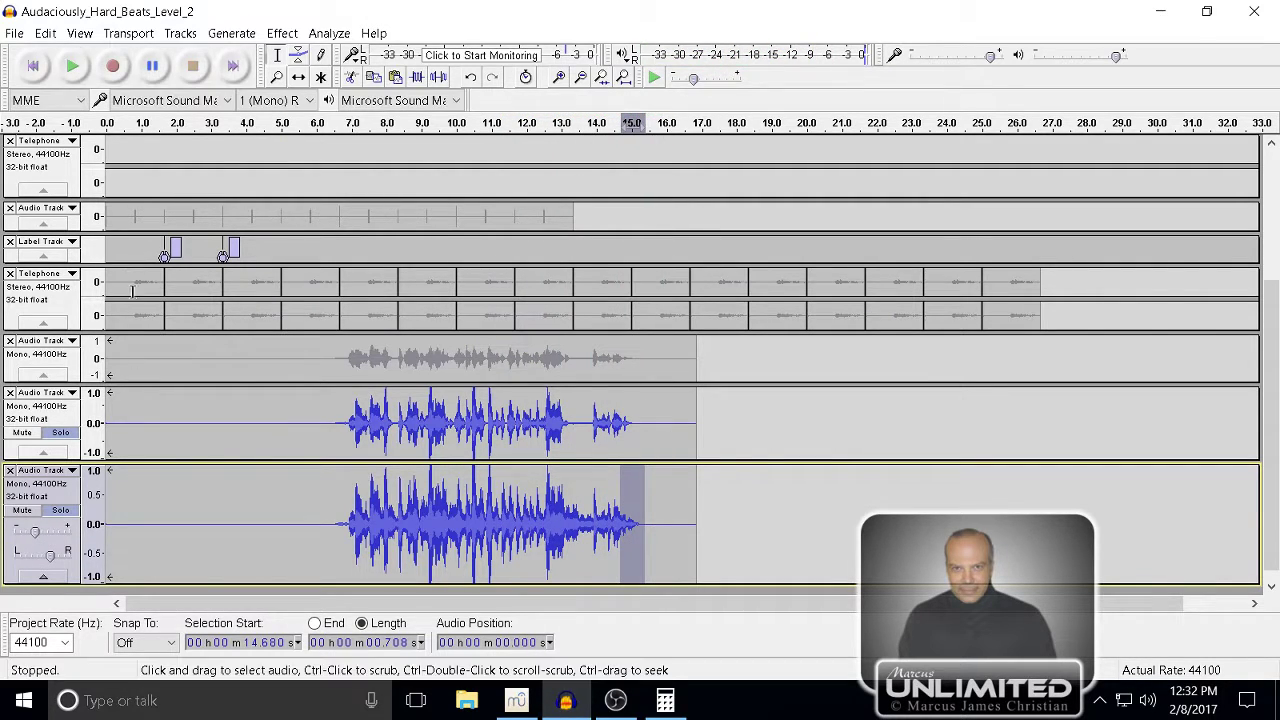
# - Apply the Bass Cut equalization curve to the whole original equalized voice track after previewing it
pyautogui.moveTo(178, 487); pyautogui.dragTo(178, 510)
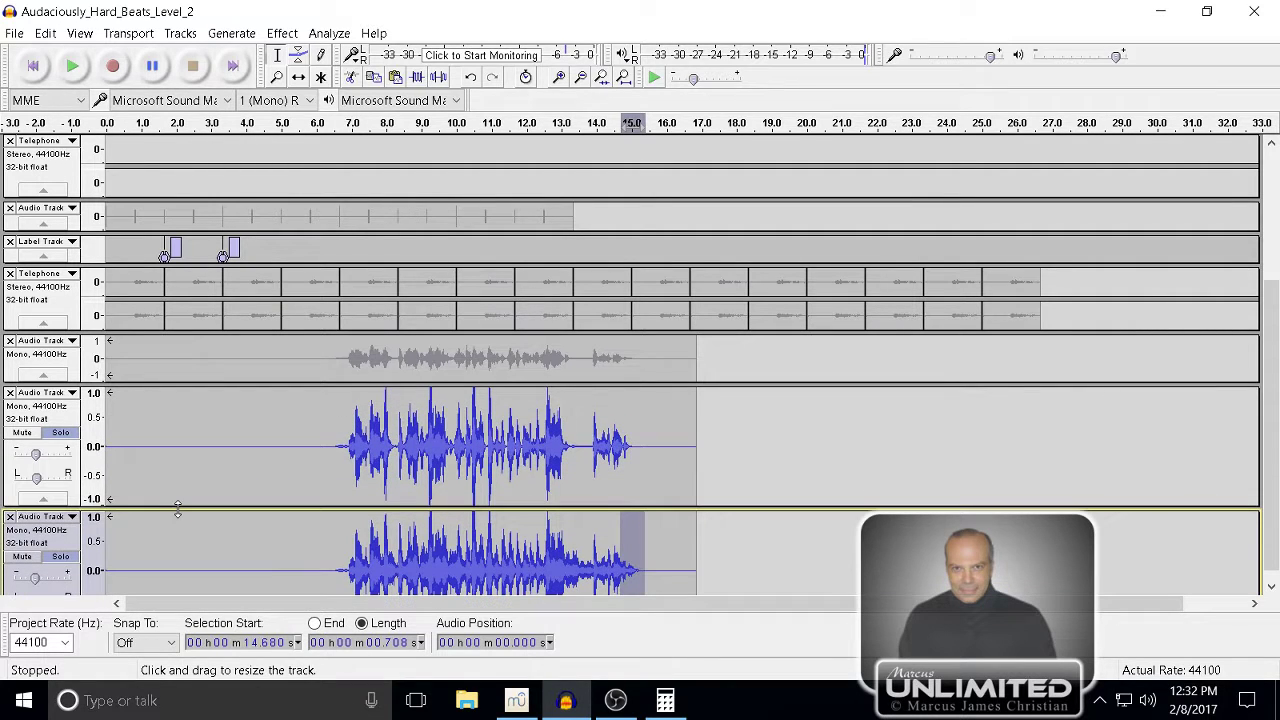
pyautogui.click(60, 425)
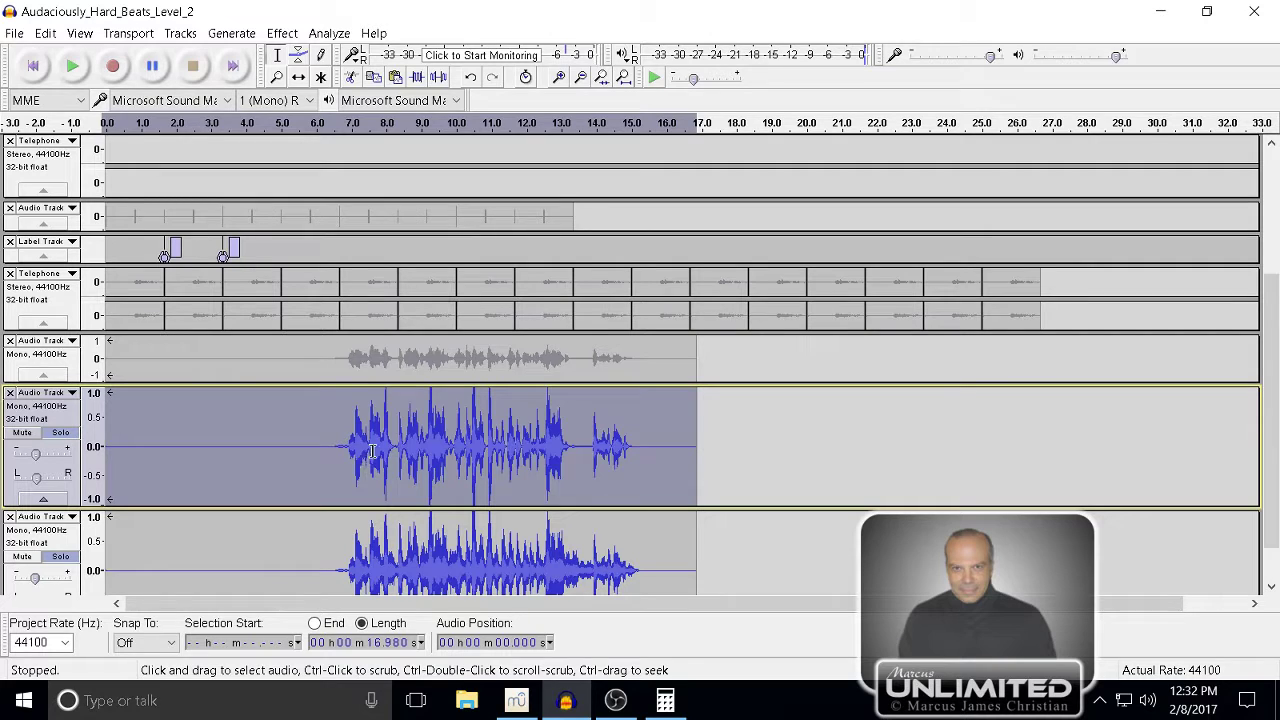
pyautogui.click(282, 33)
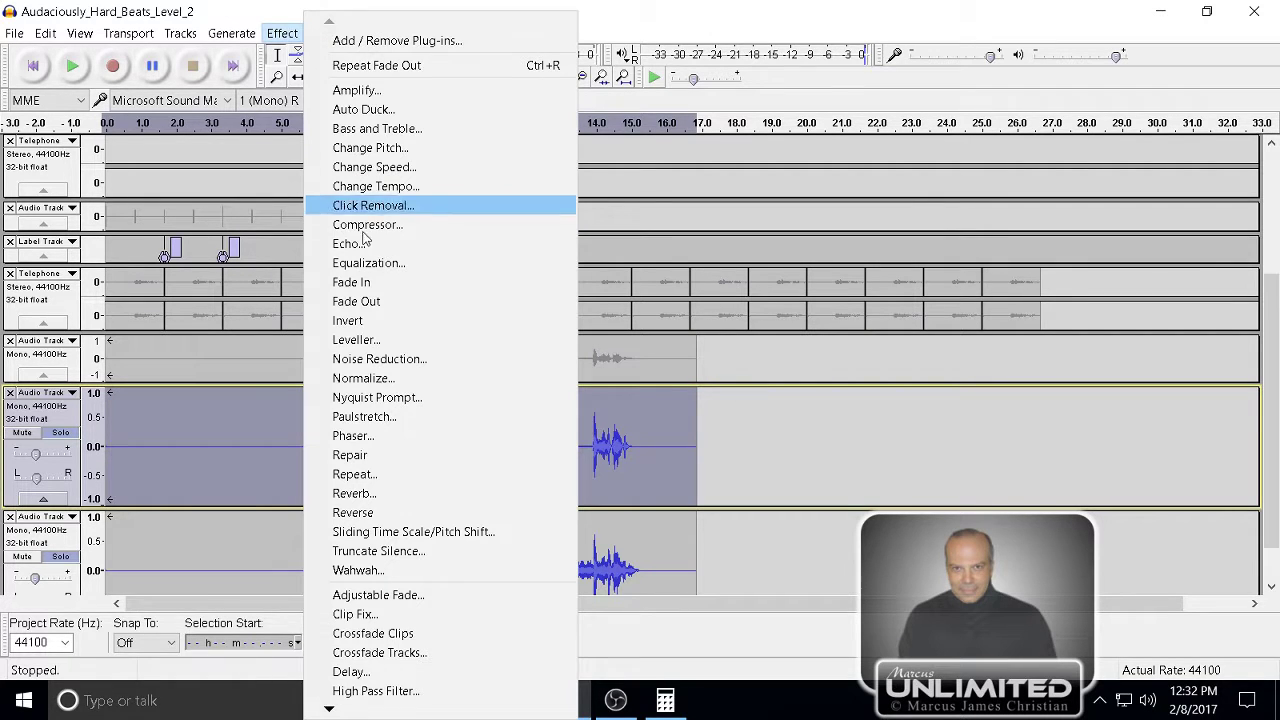
pyautogui.click(384, 264)
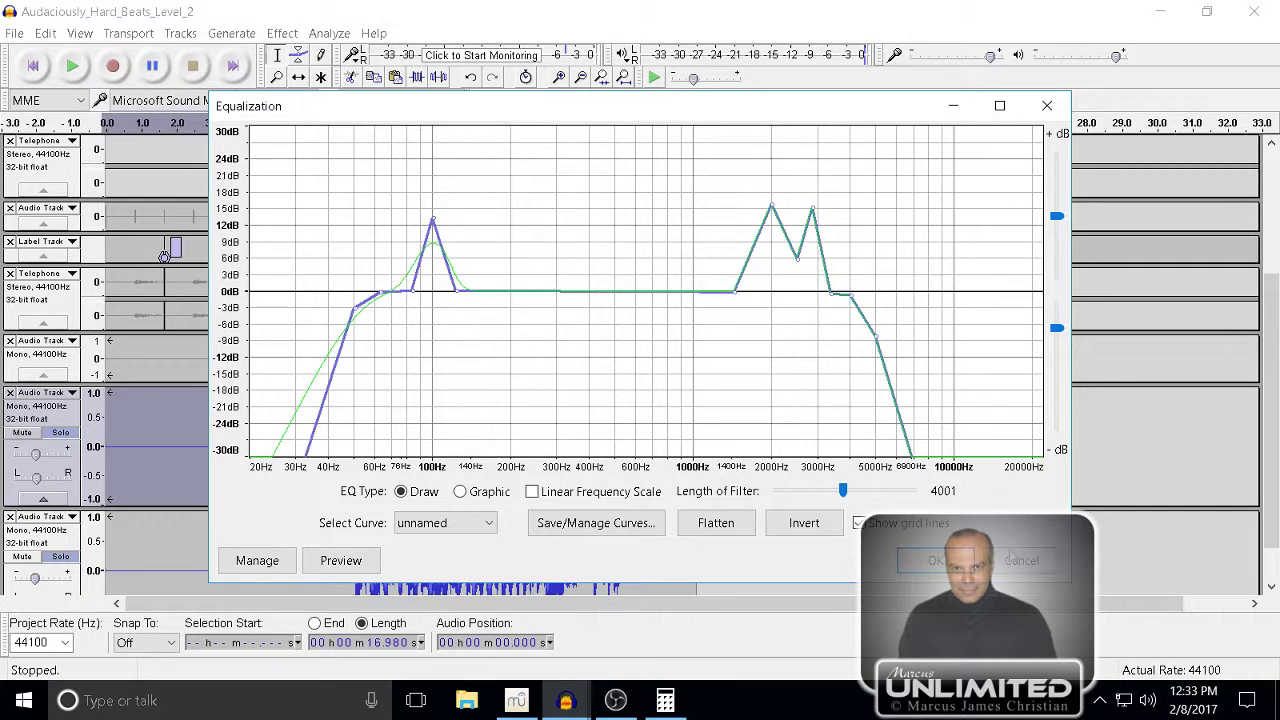
pyautogui.click(487, 526)
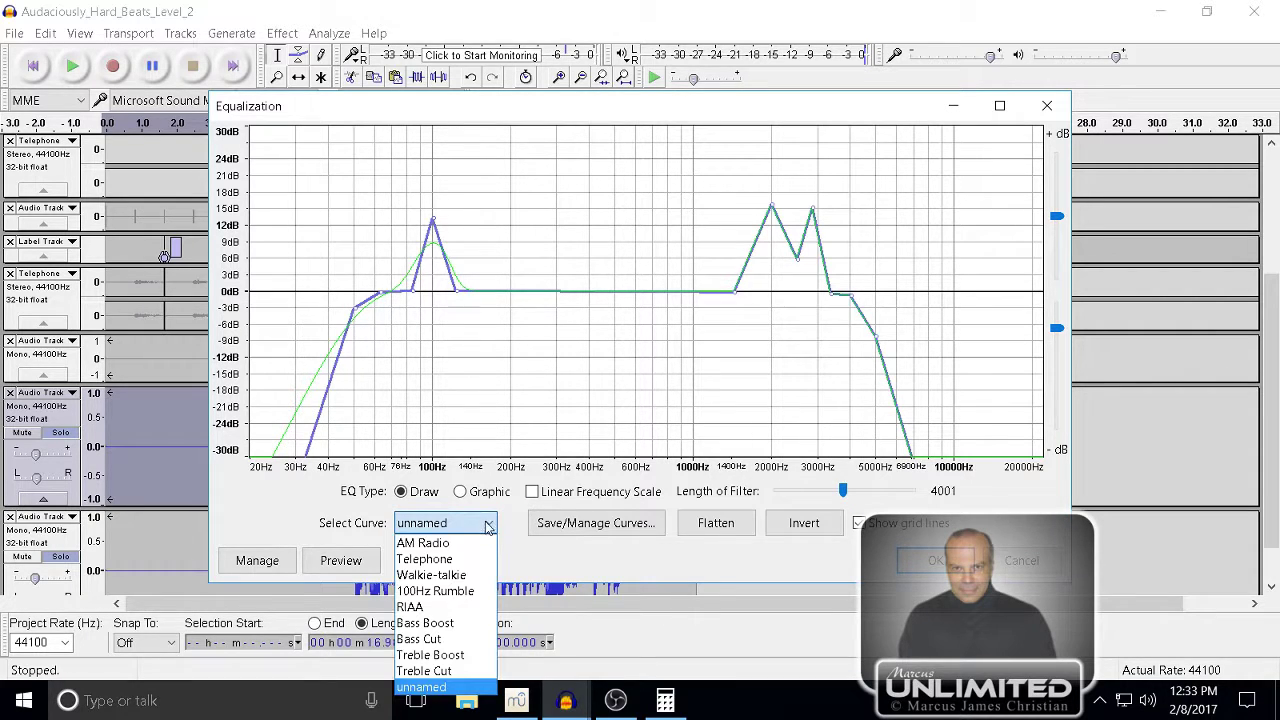
pyautogui.click(452, 640)
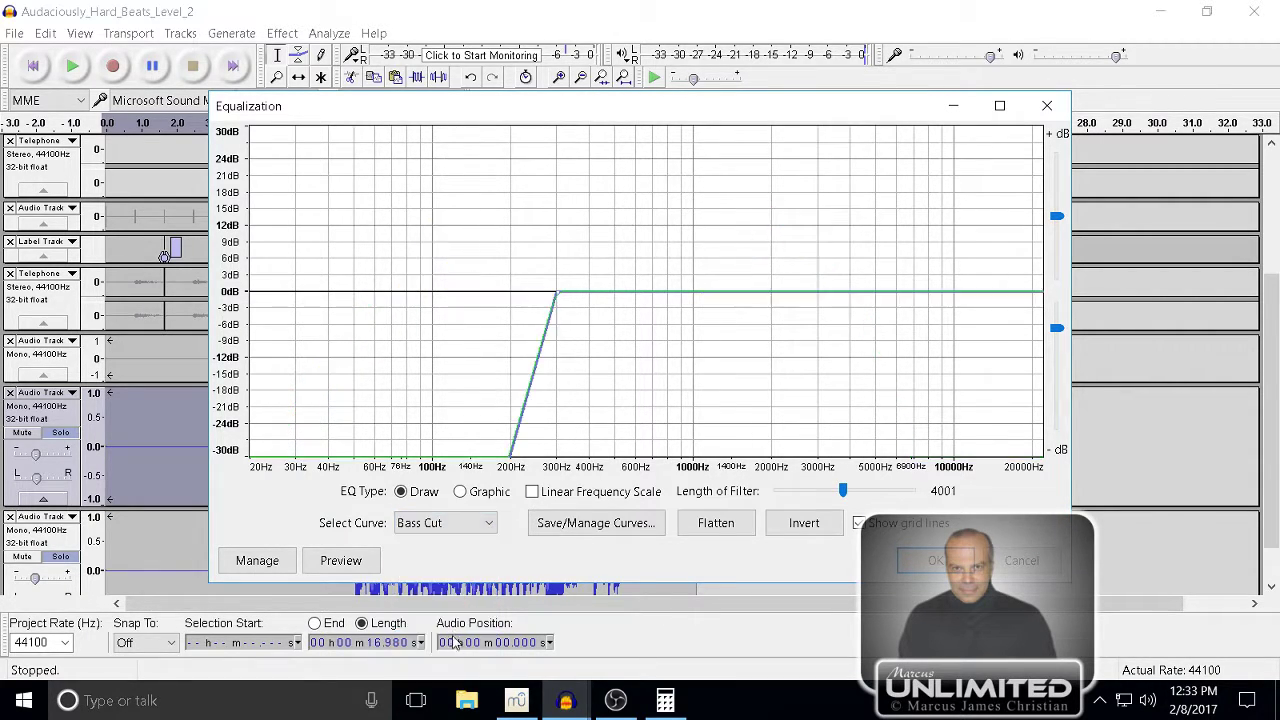
pyautogui.click(354, 562)
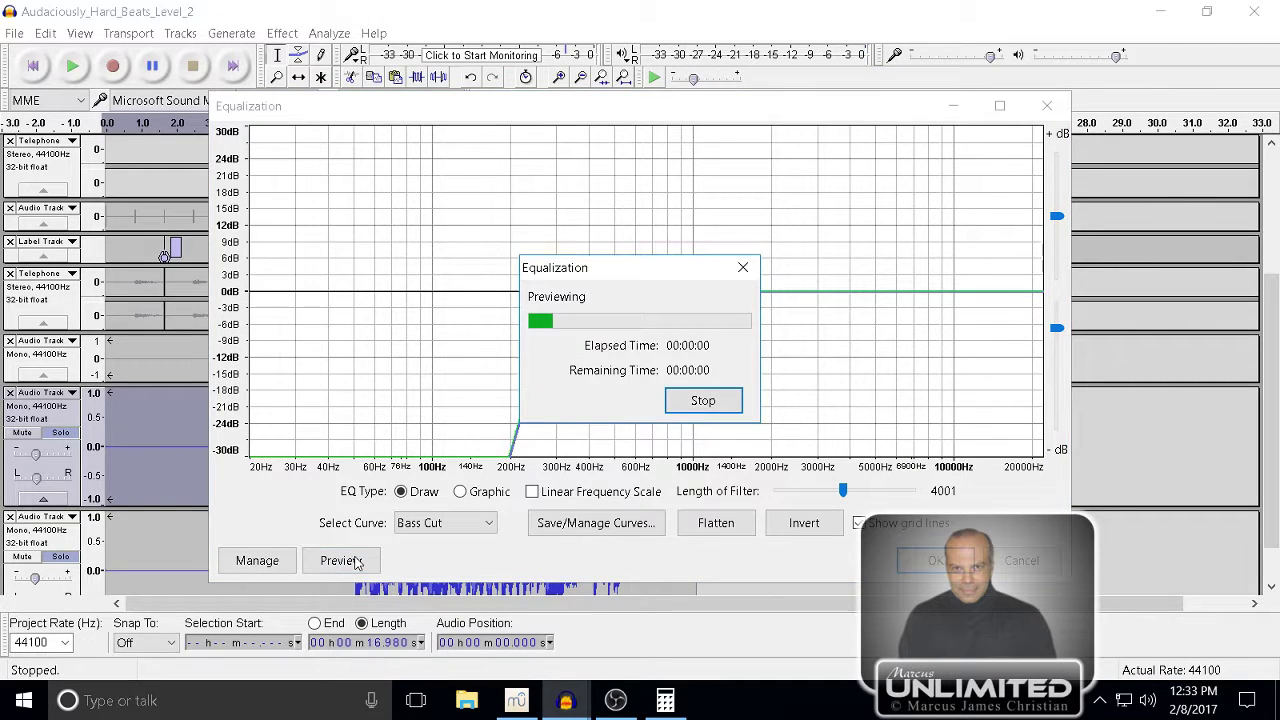
pyautogui.click(708, 402)
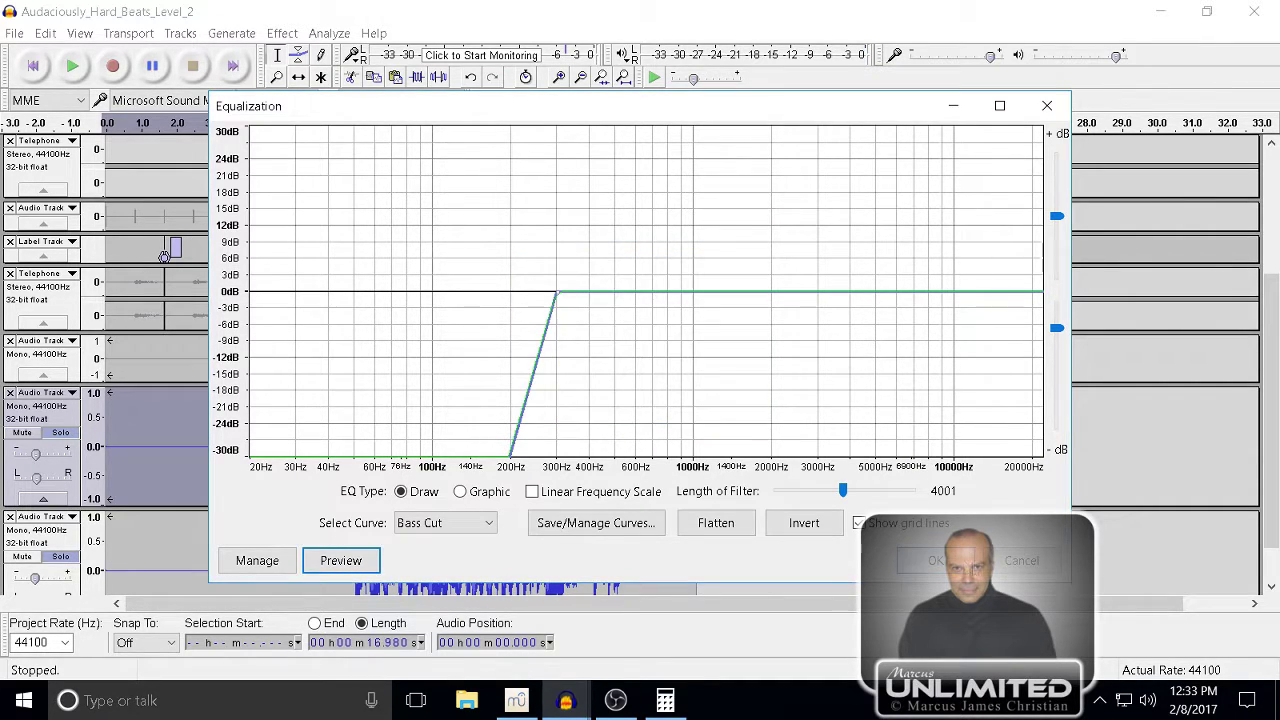
pyautogui.click(935, 558)
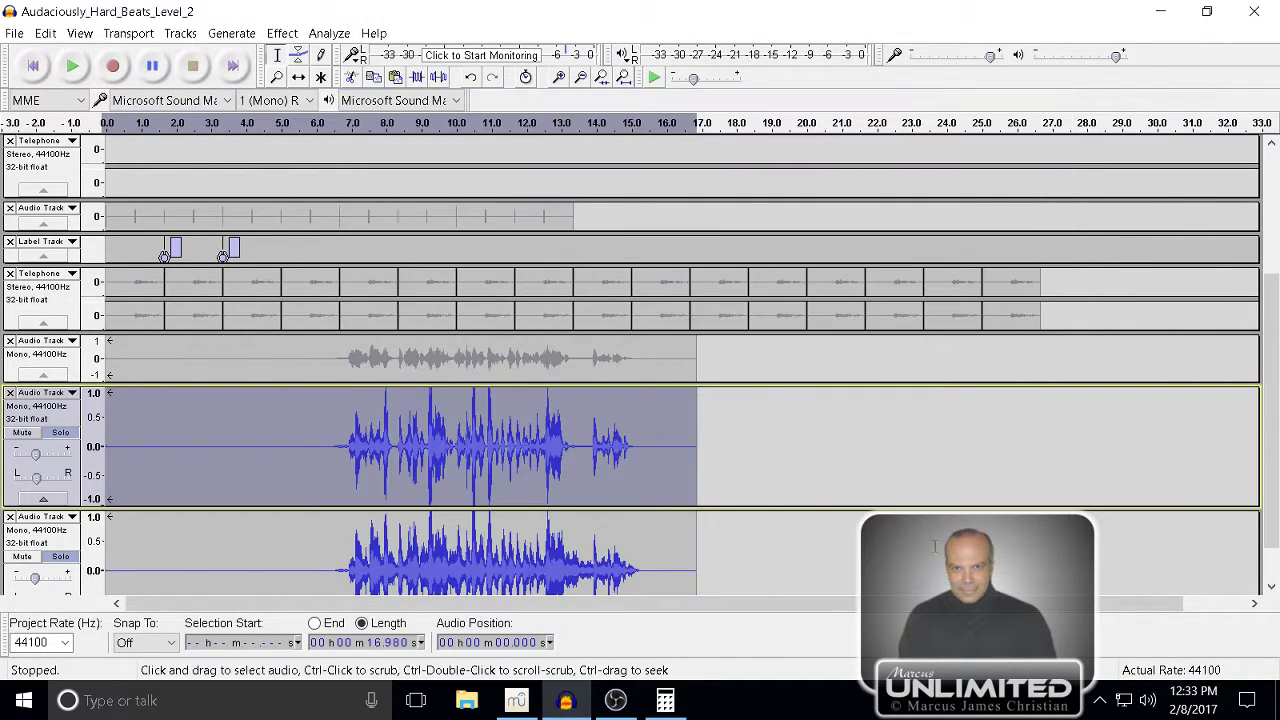
# - Listen from about 6.4 s to both soloed voice tracks, with the echoed duplicate's solo switched off and back on
pyautogui.click(328, 436)
pyautogui.press('space')
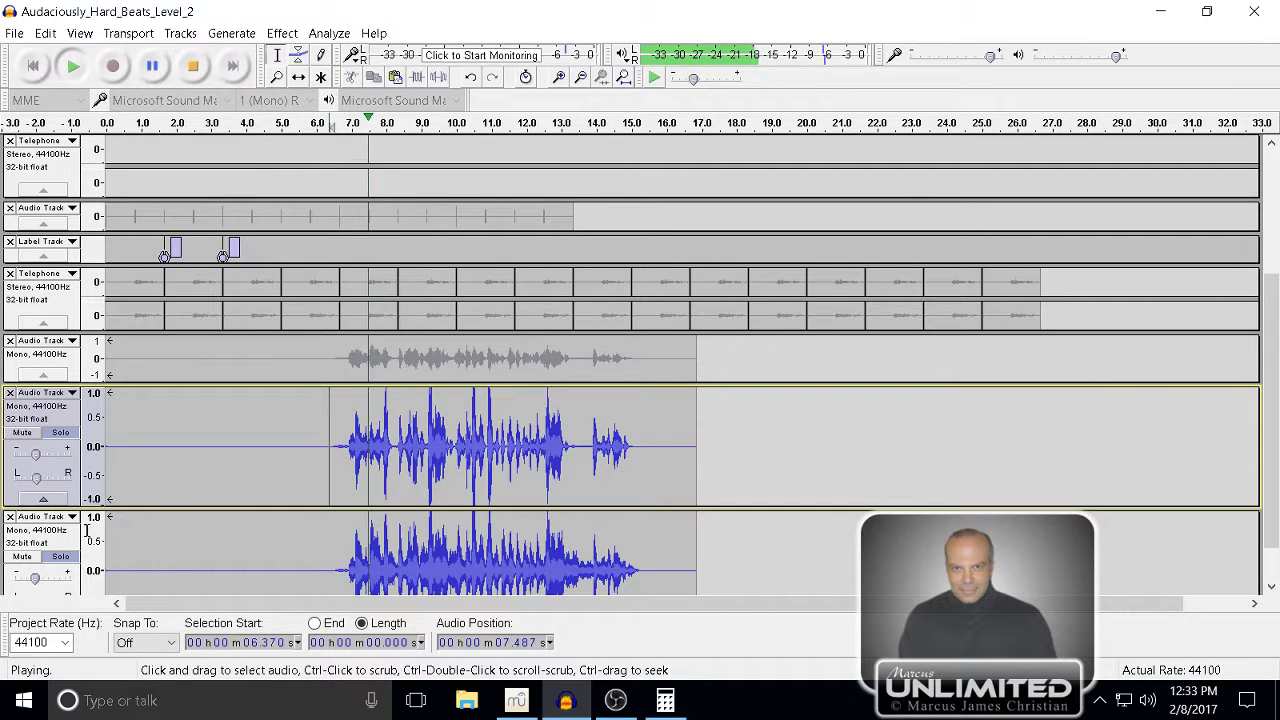
pyautogui.click(60, 557)
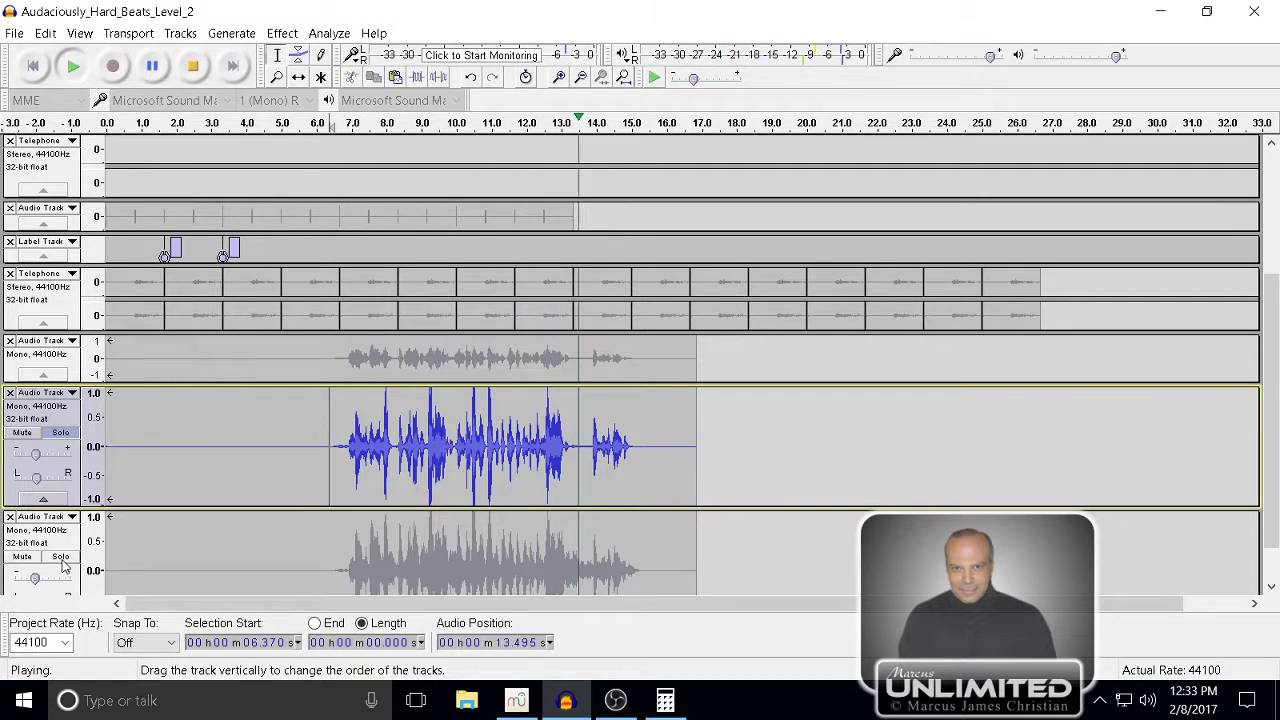
pyautogui.press('space')
pyautogui.click(62, 558)
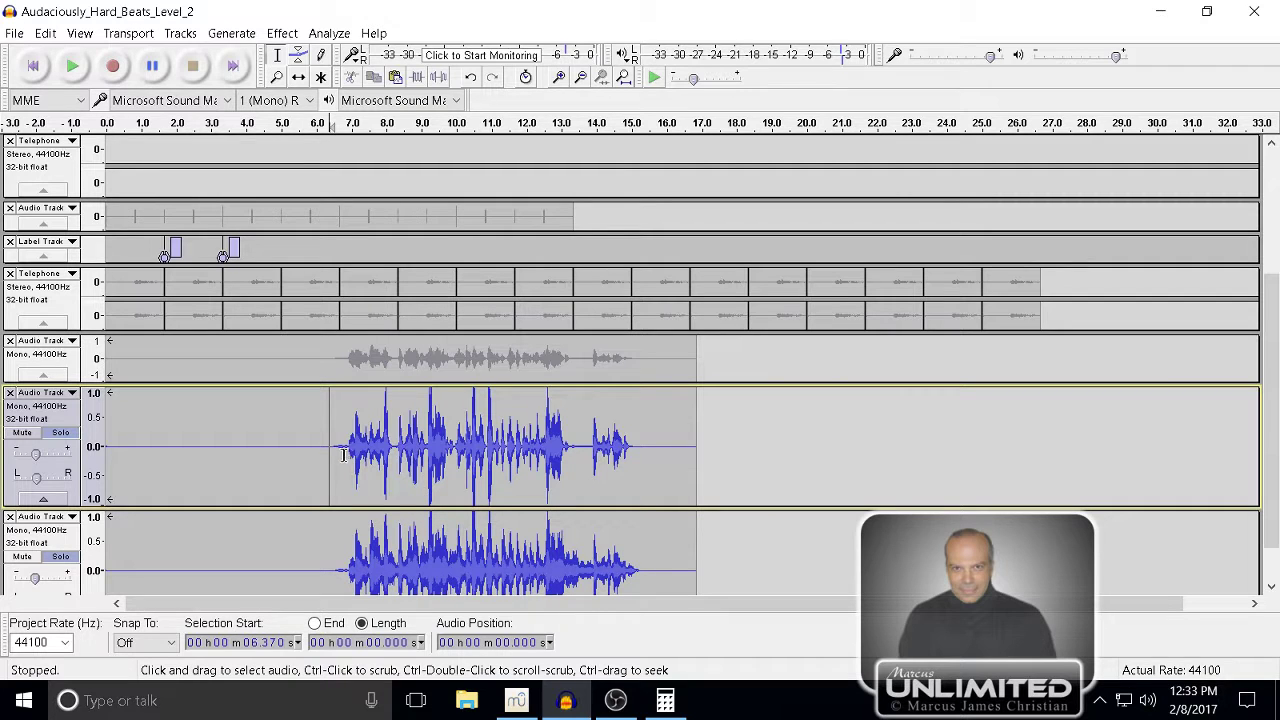
pyautogui.press('space')
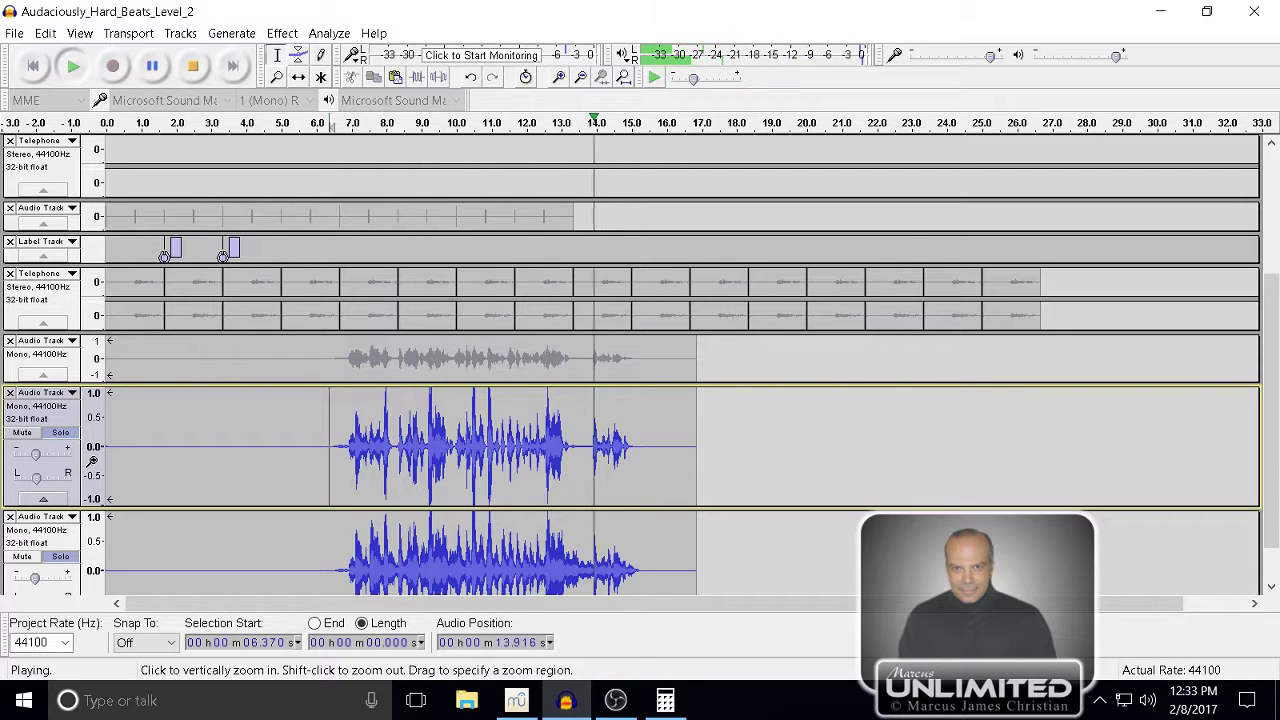
pyautogui.press('space')
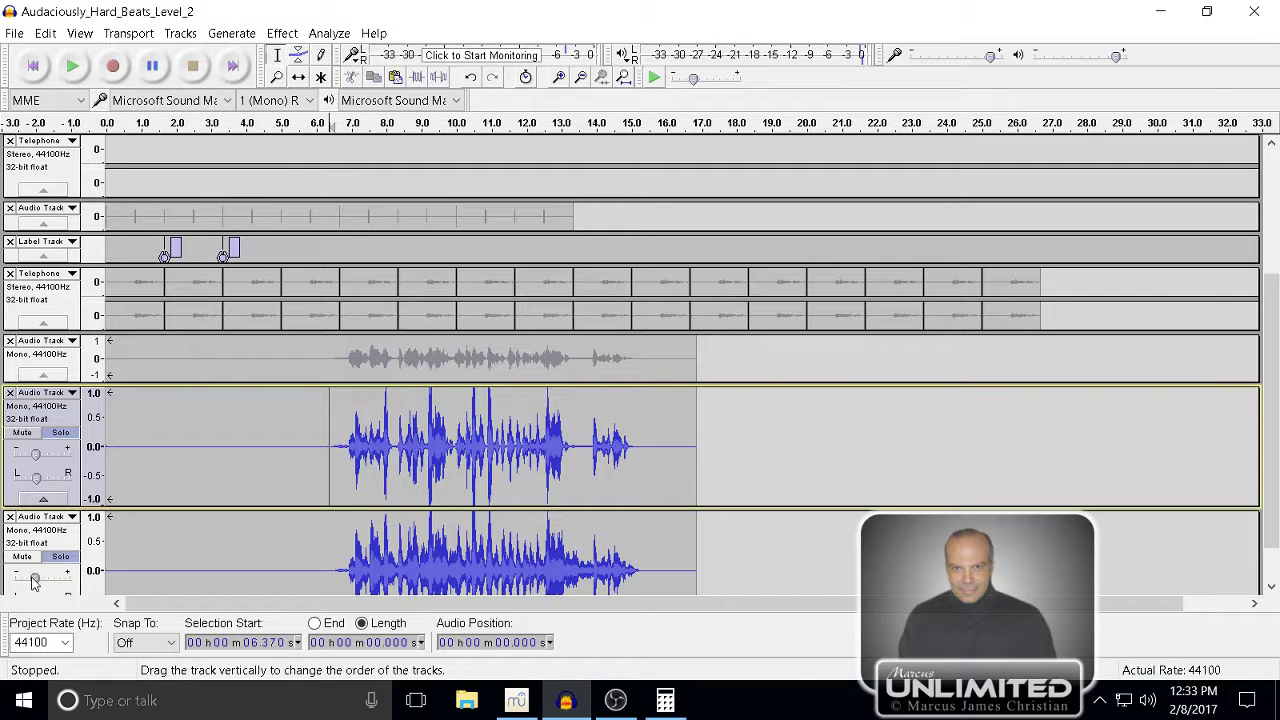
# - Pan the echoed duplicate further right and slightly lower the playback volume of both voice tracks
pyautogui.scroll(1, 482, 528)
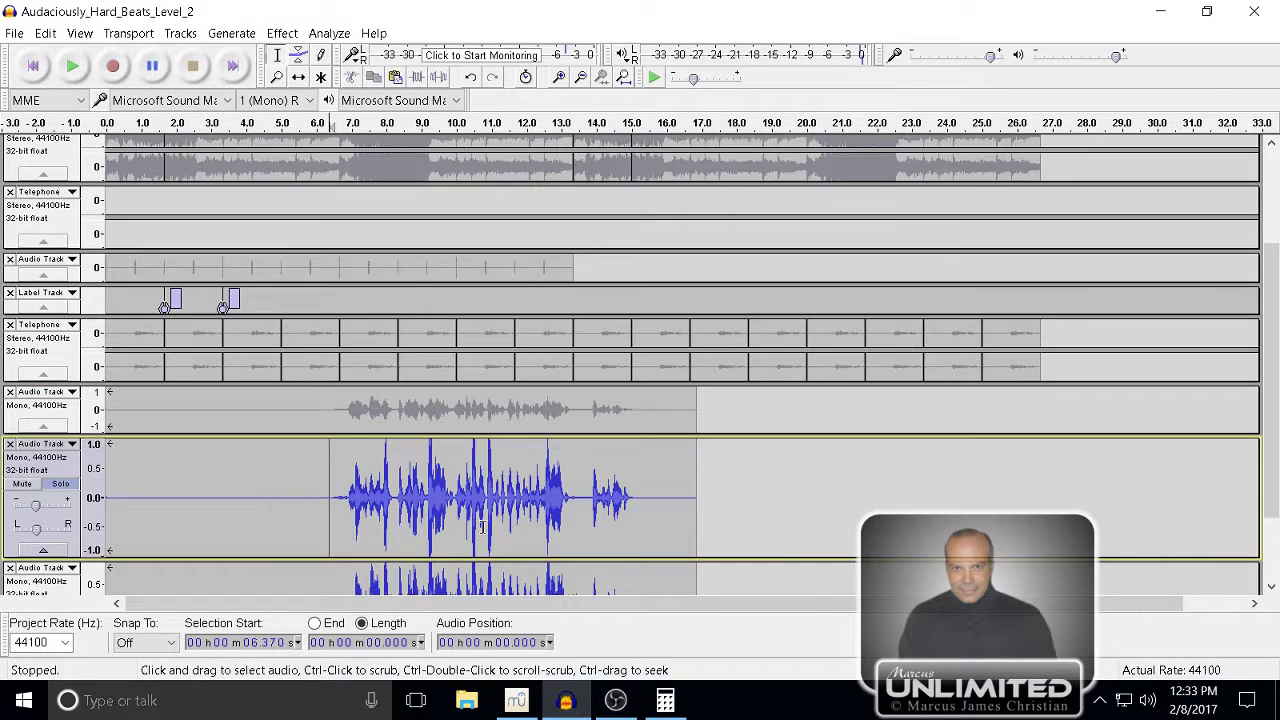
pyautogui.moveTo(1275, 485); pyautogui.dragTo(1275, 547)
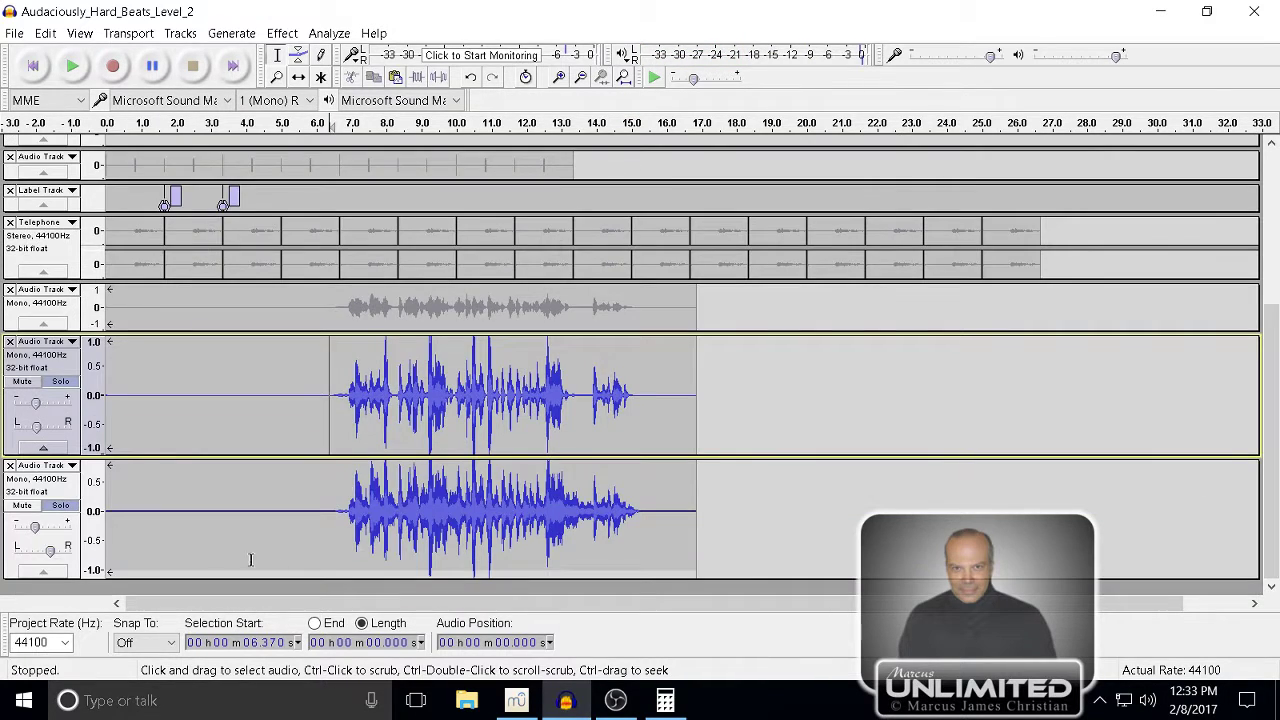
pyautogui.moveTo(57, 556); pyautogui.dragTo(69, 553)
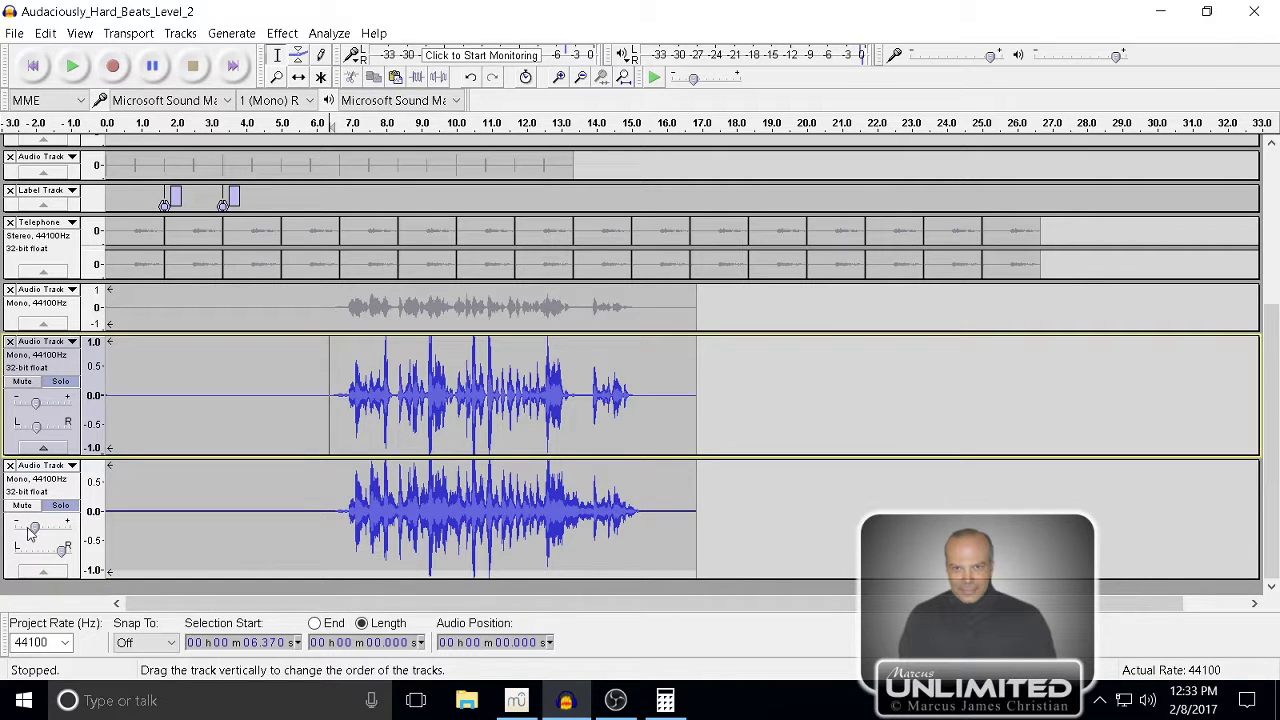
pyautogui.moveTo(30, 527); pyautogui.dragTo(35, 530)
# - Unsolo both voice tracks and slightly raise their playback volumes while listening to the full mix from about 6.4 s
pyautogui.click(61, 381)
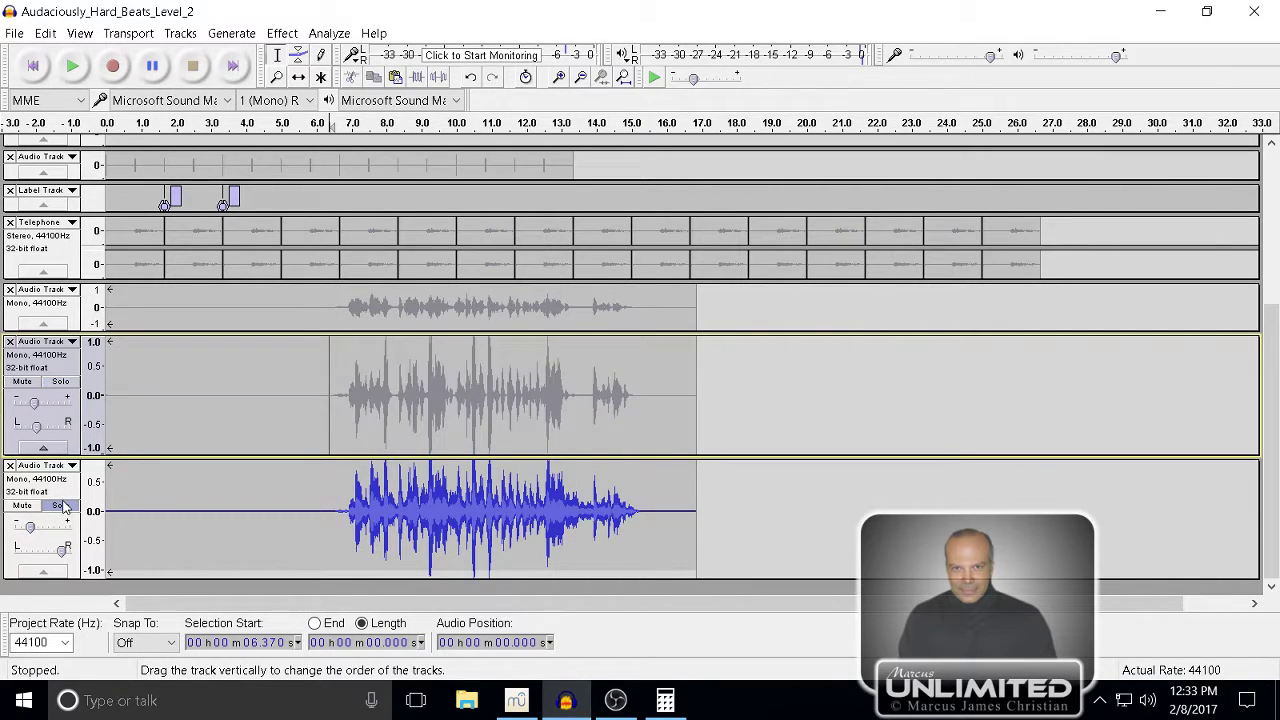
pyautogui.click(62, 506)
pyautogui.press('space')
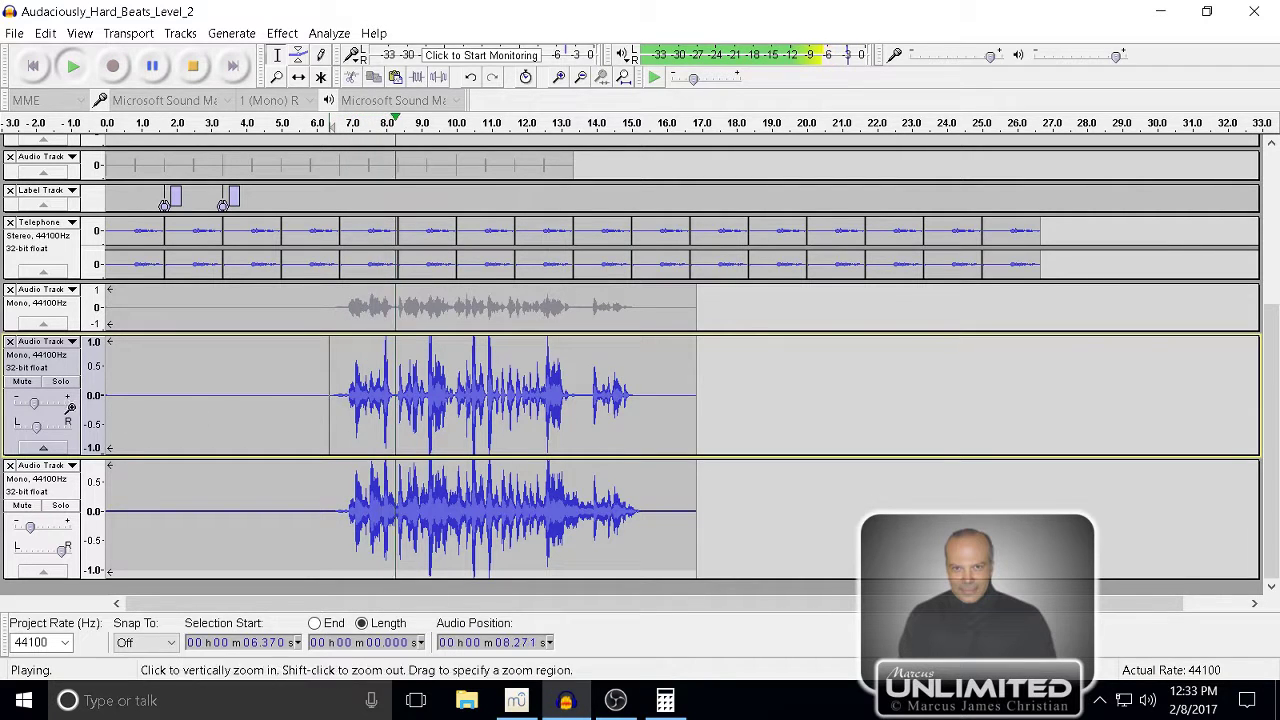
pyautogui.moveTo(38, 404); pyautogui.dragTo(40, 405)
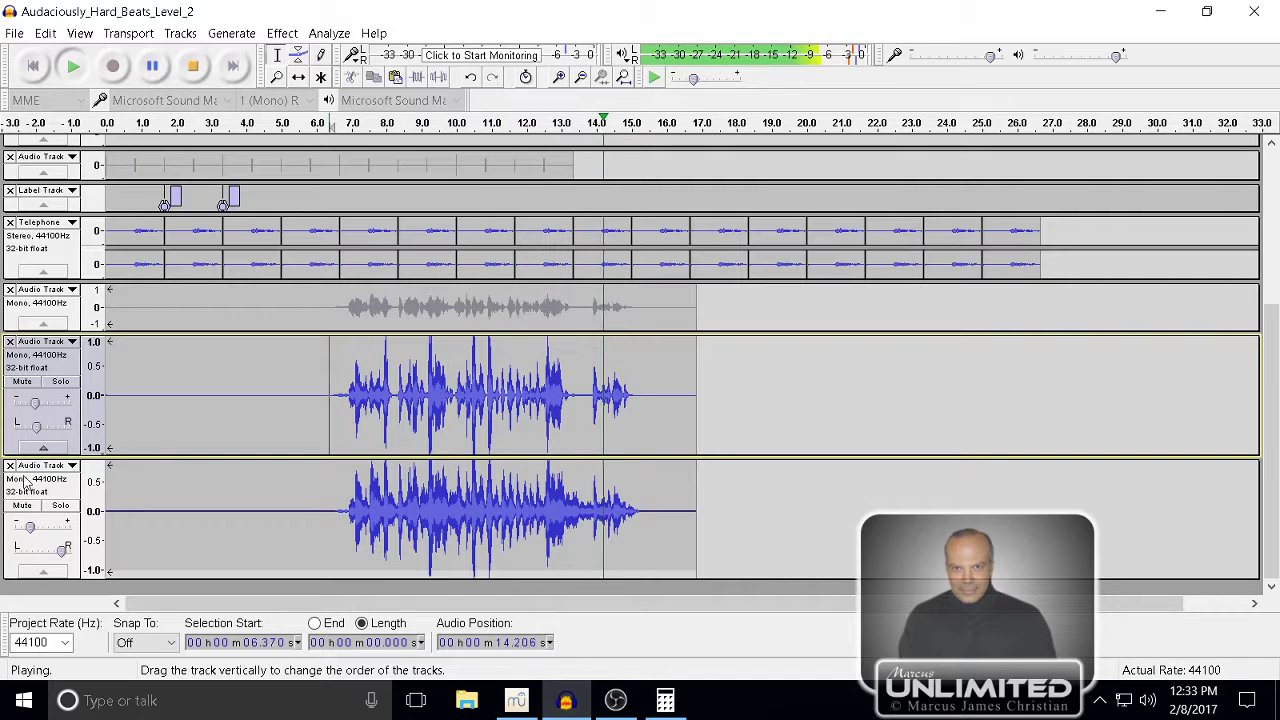
pyautogui.moveTo(32, 525); pyautogui.dragTo(37, 526)
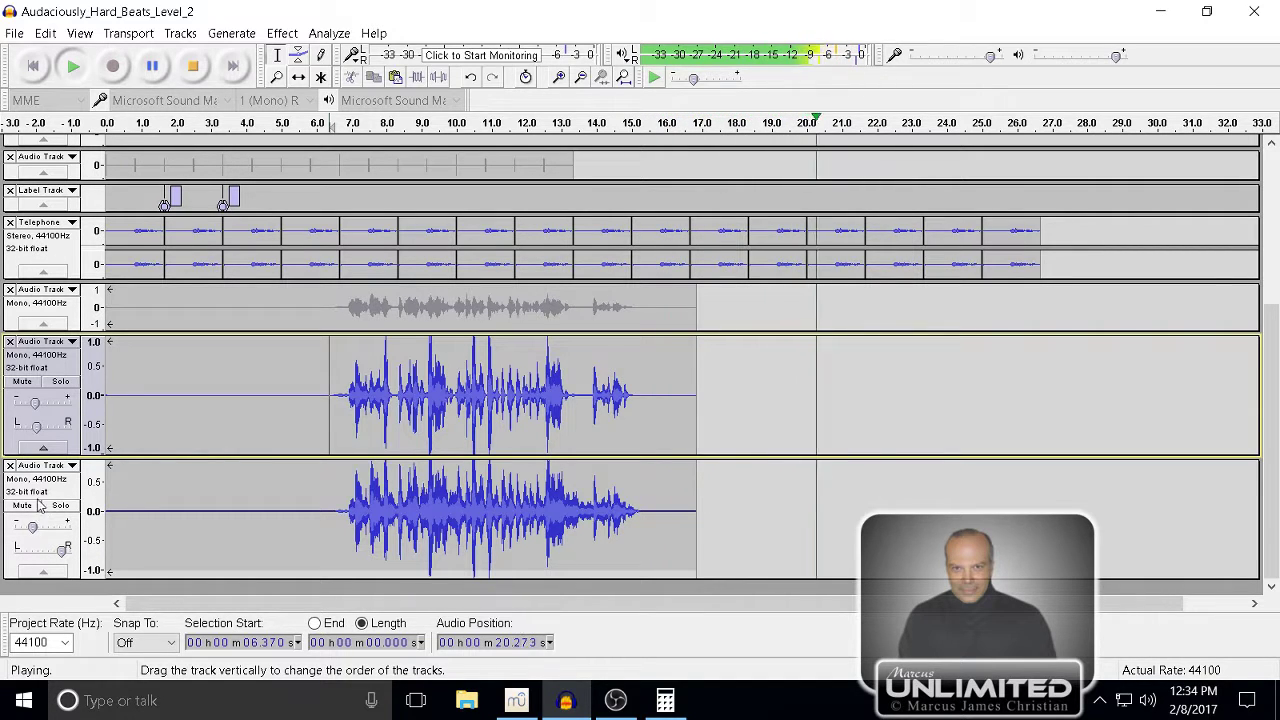
pyautogui.press('space')
pyautogui.press('space')
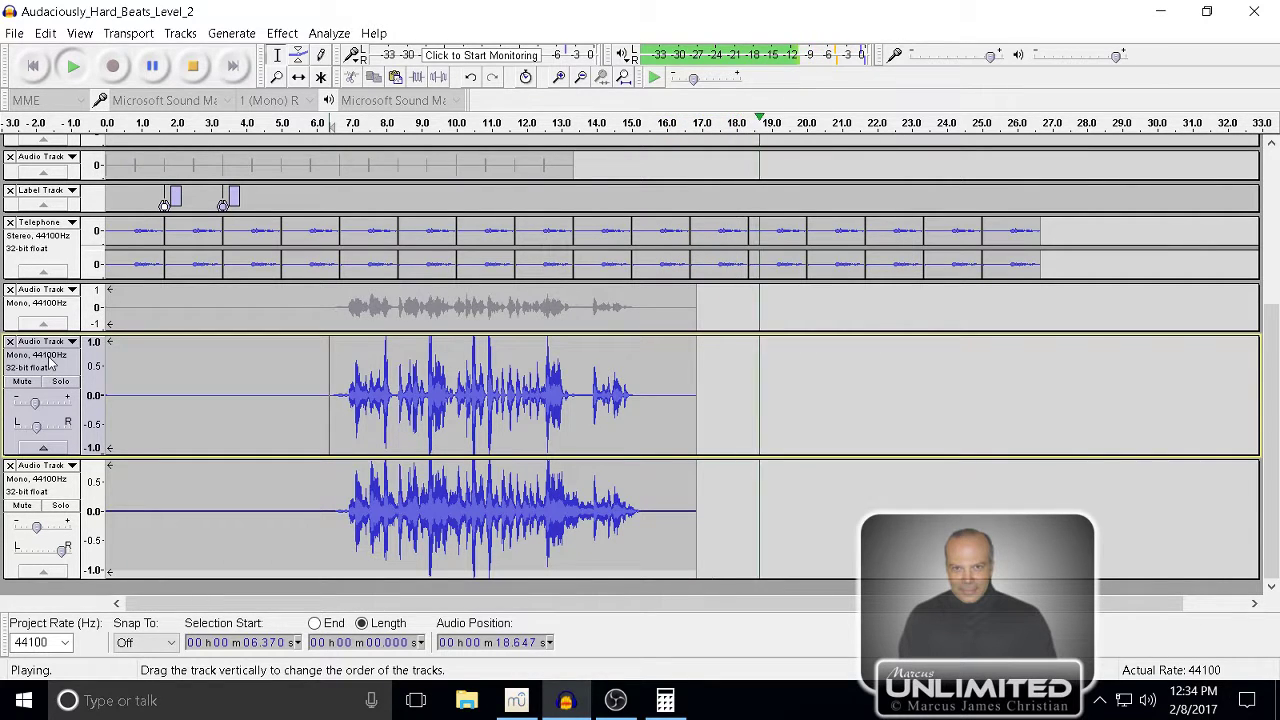
pyautogui.press('space')
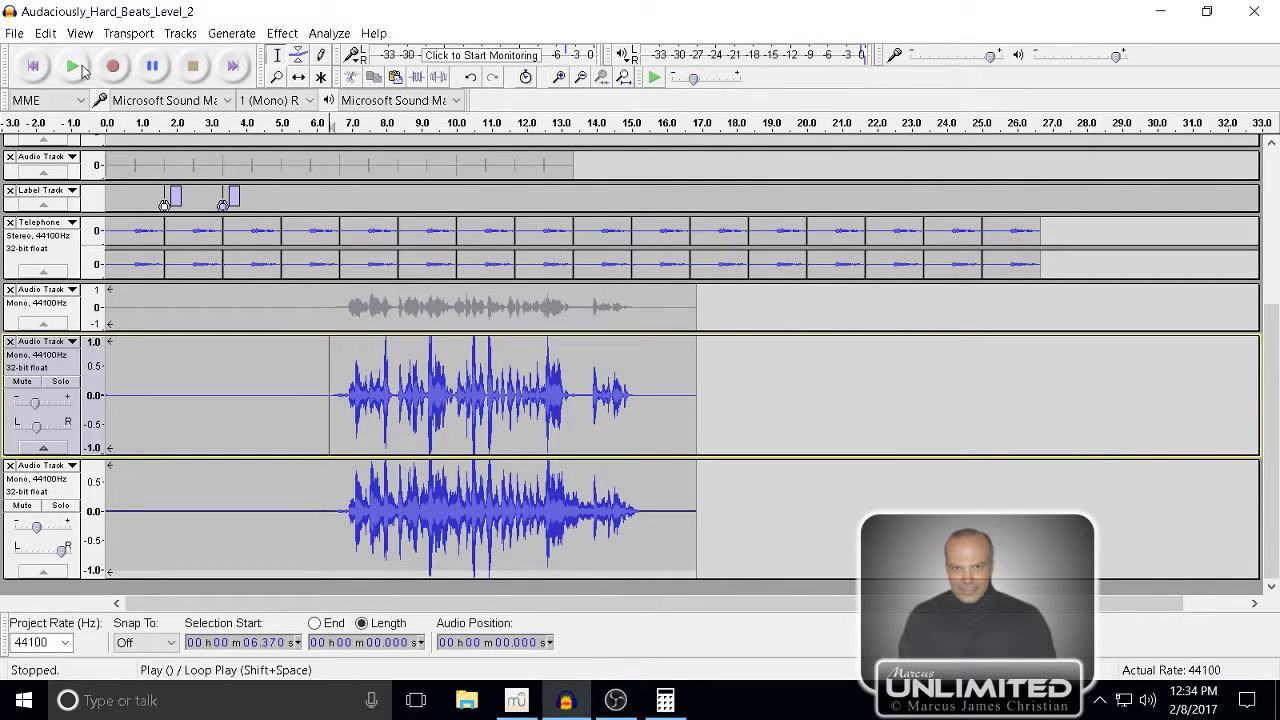
# - Fit the tracks vertically and listen to the full mix from the beginning
pyautogui.click(34, 66)
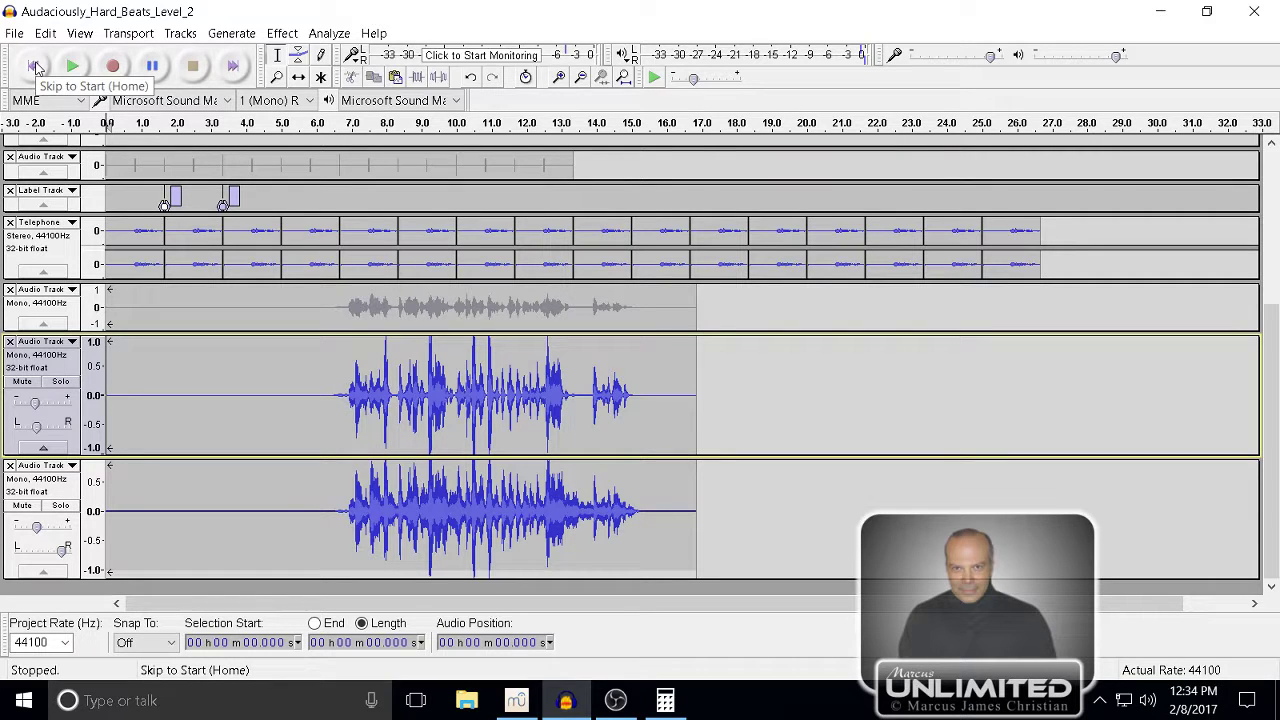
pyautogui.click(80, 33)
pyautogui.click(107, 157)
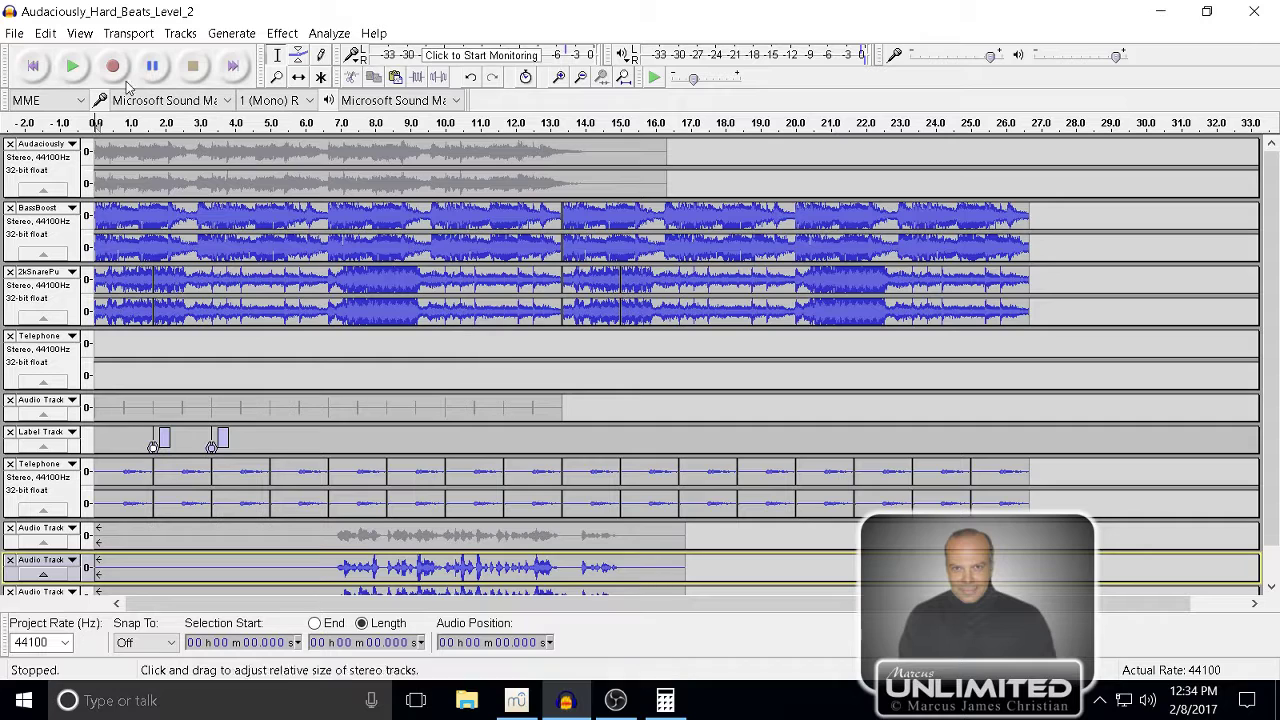
pyautogui.click(74, 67)
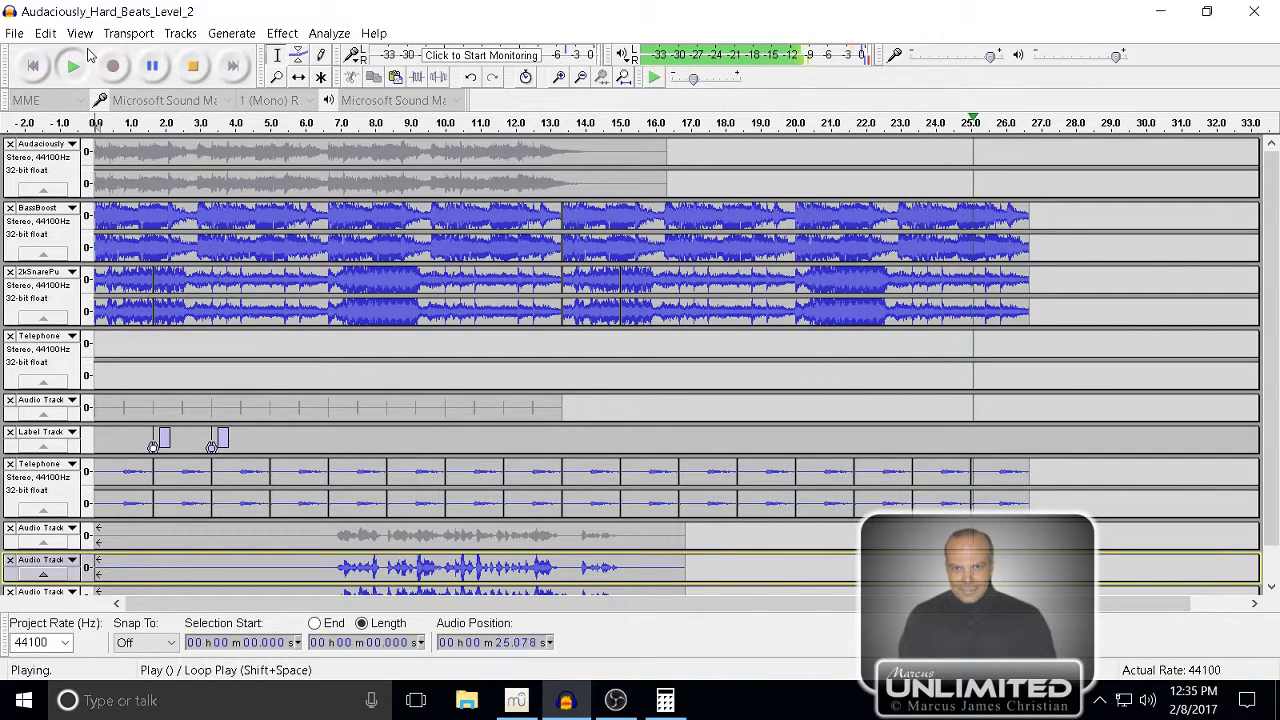
pyautogui.click(195, 70)
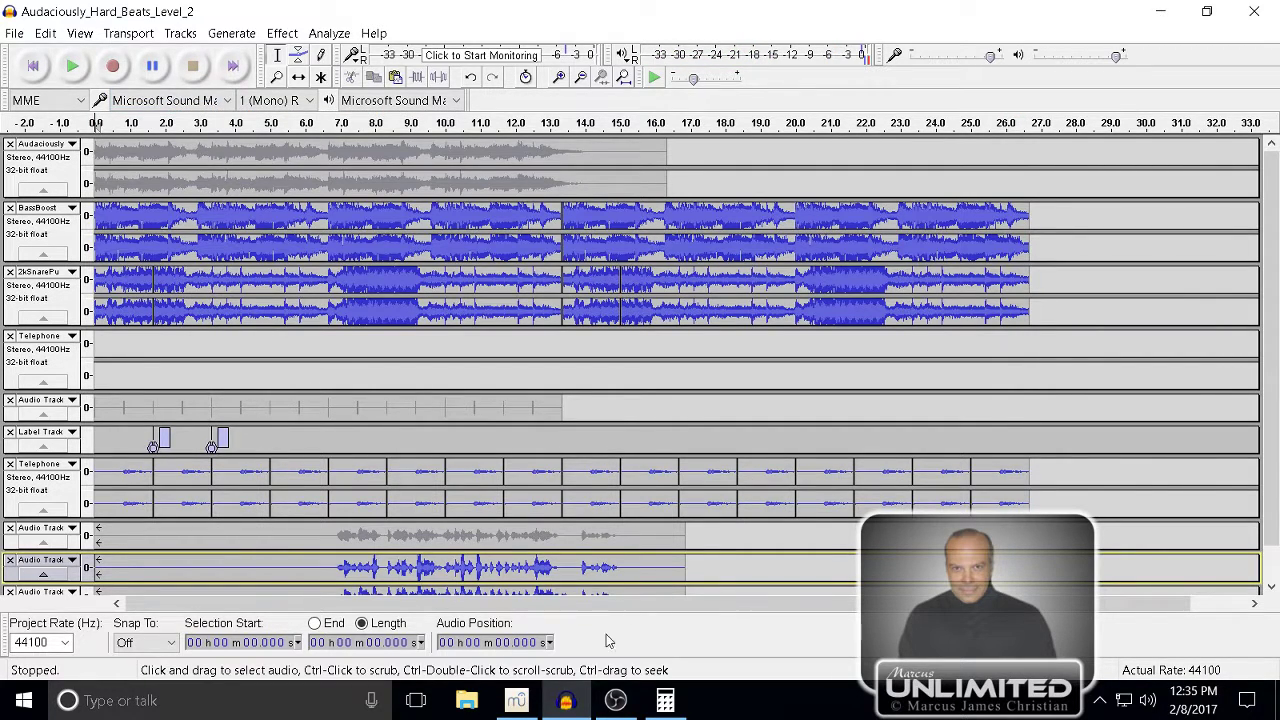
# - Switch to MuseScore and play the original Audaciously Hard Beats Level 2 score for comparison
pyautogui.moveTo(520, 707)
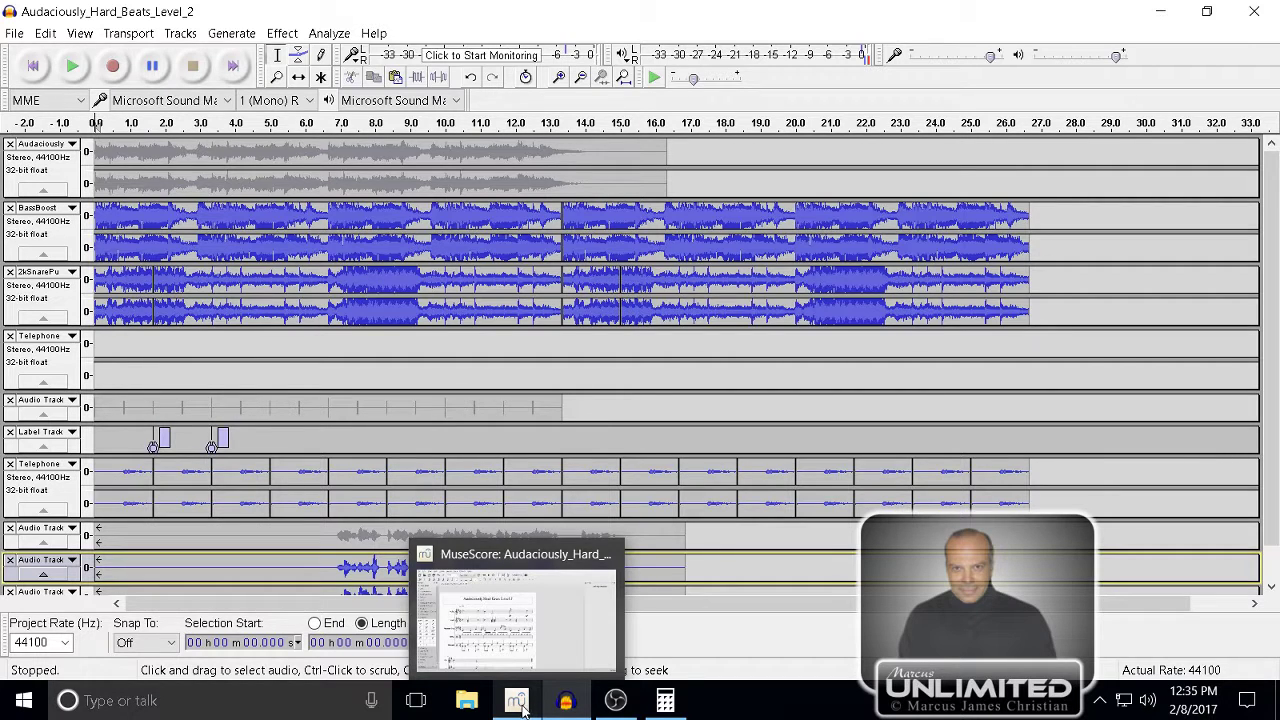
pyautogui.click(522, 708)
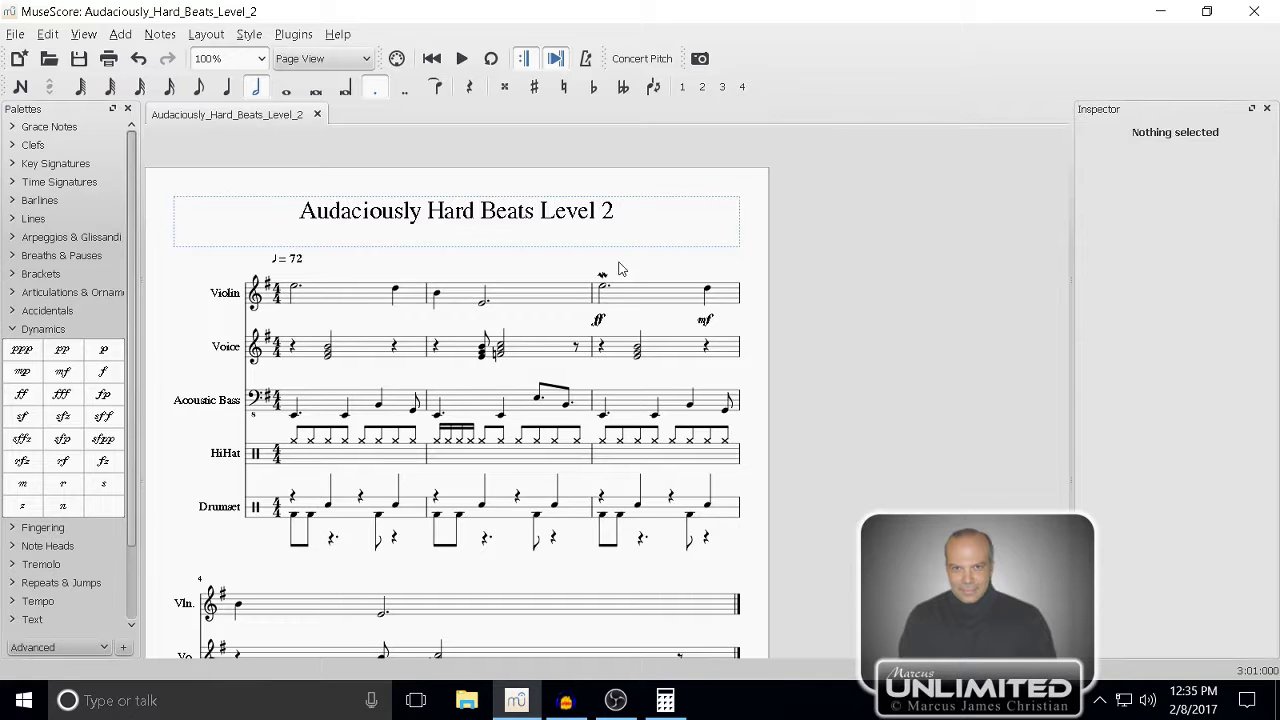
pyautogui.click(461, 59)
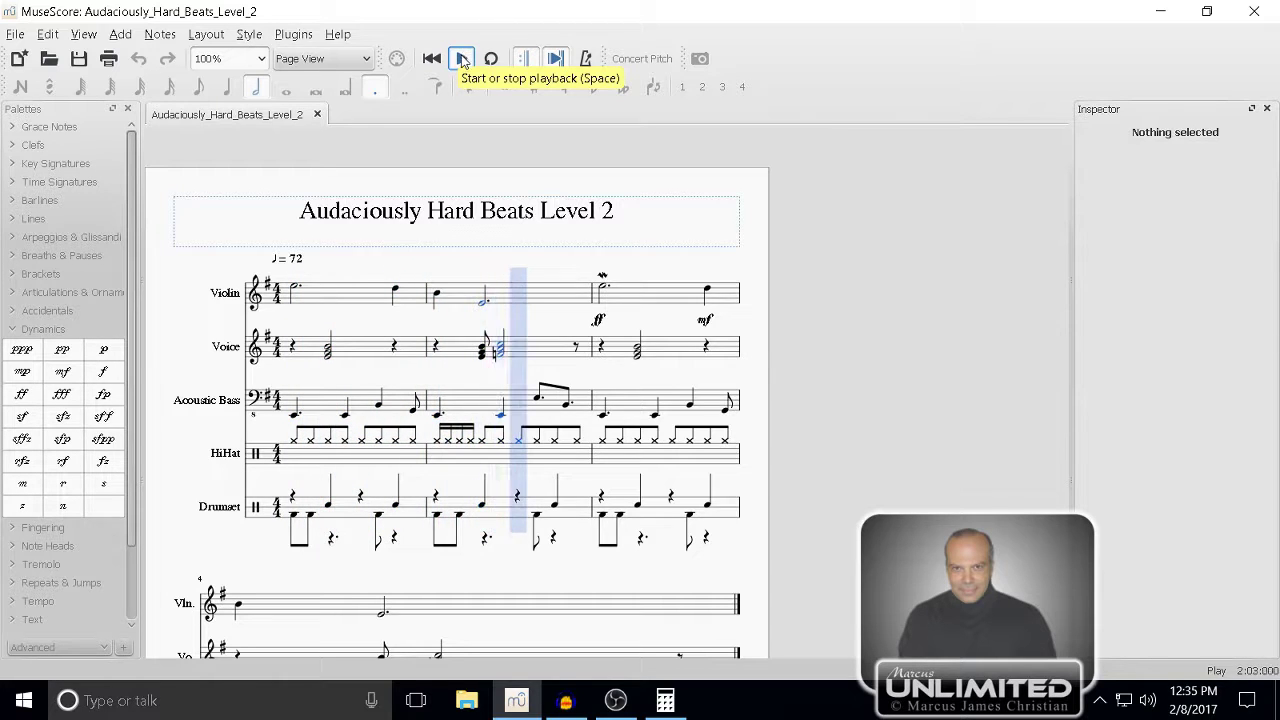
pyautogui.click(461, 59)
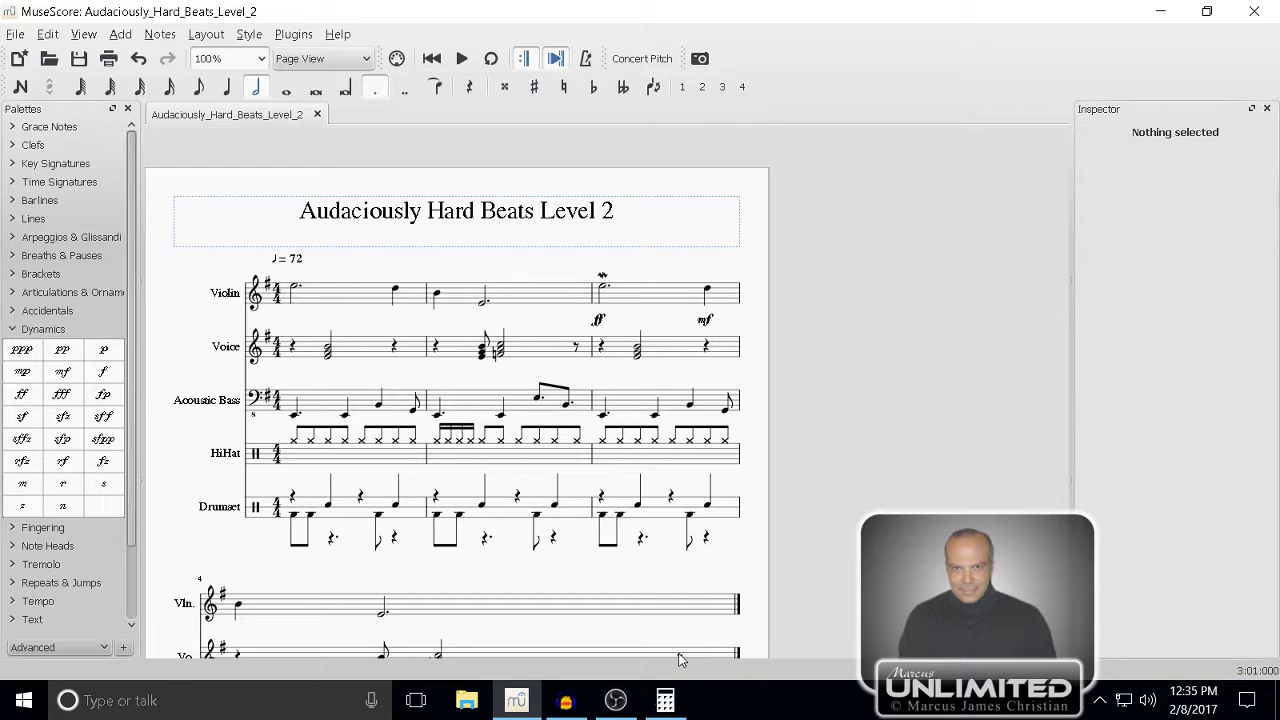
# - Switch back to Audacity and listen to the finished mix from the start
pyautogui.click(566, 700)
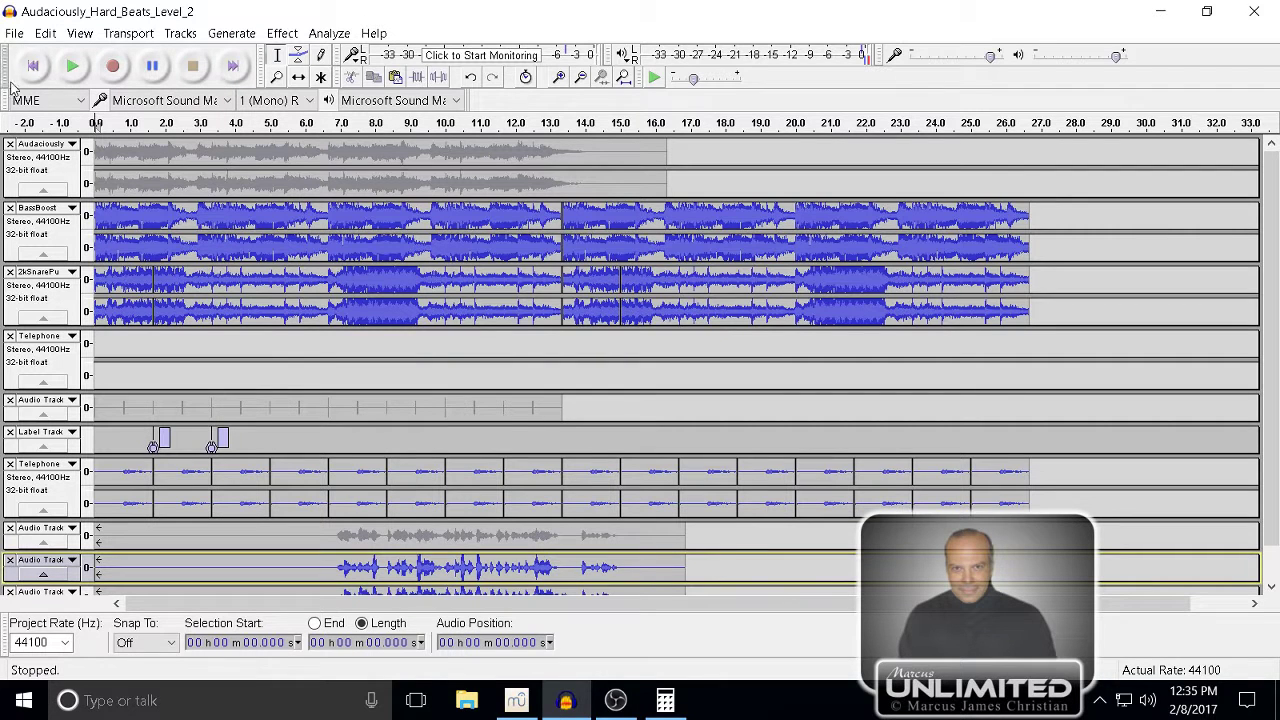
pyautogui.click(75, 65)
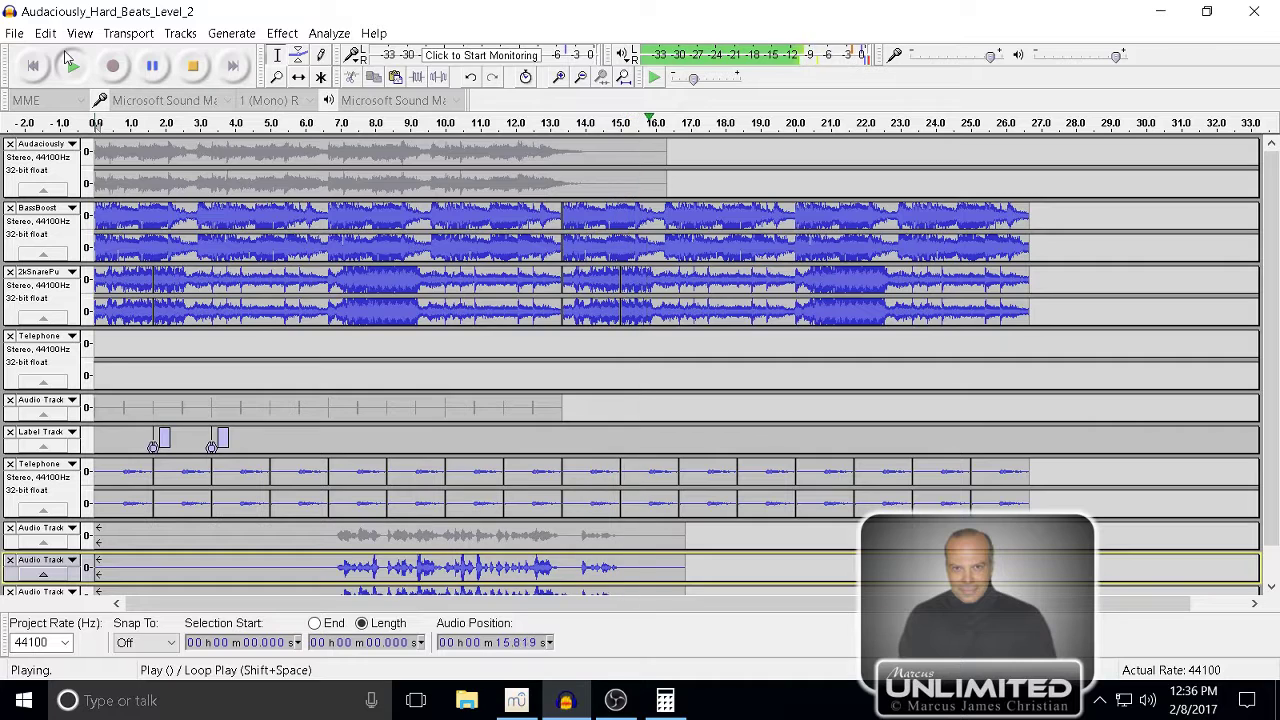
pyautogui.click(195, 75)
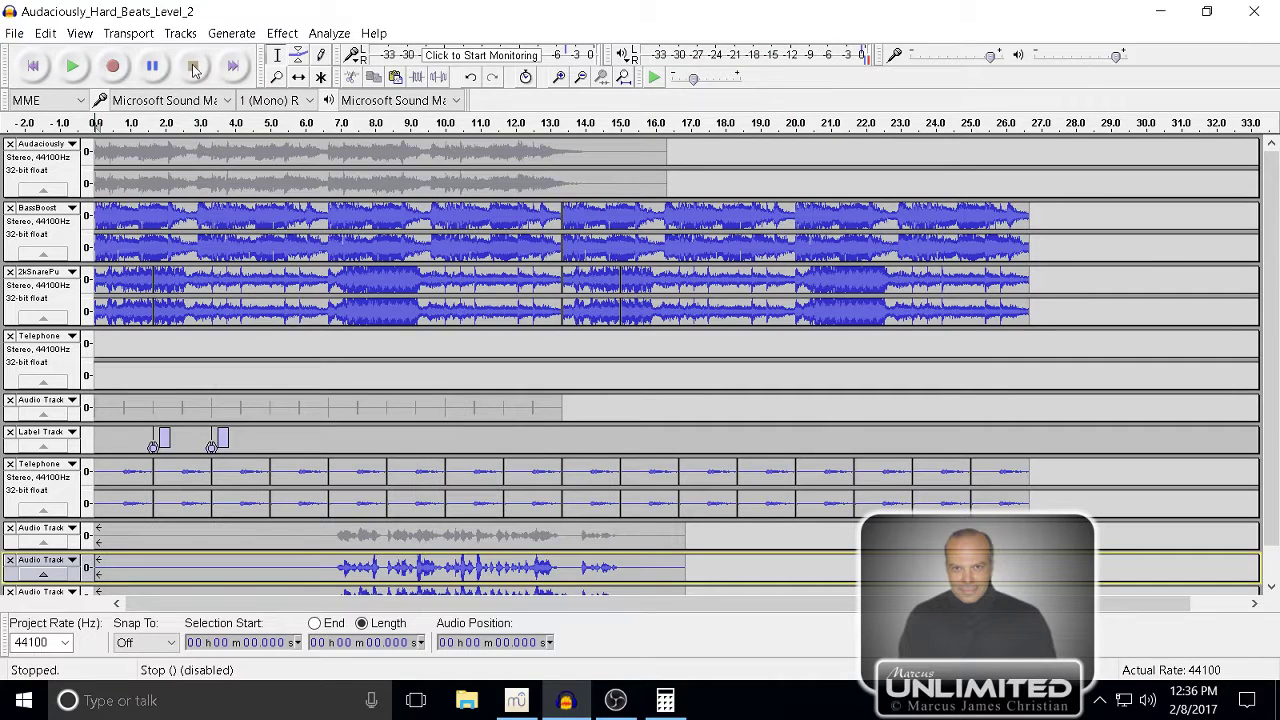